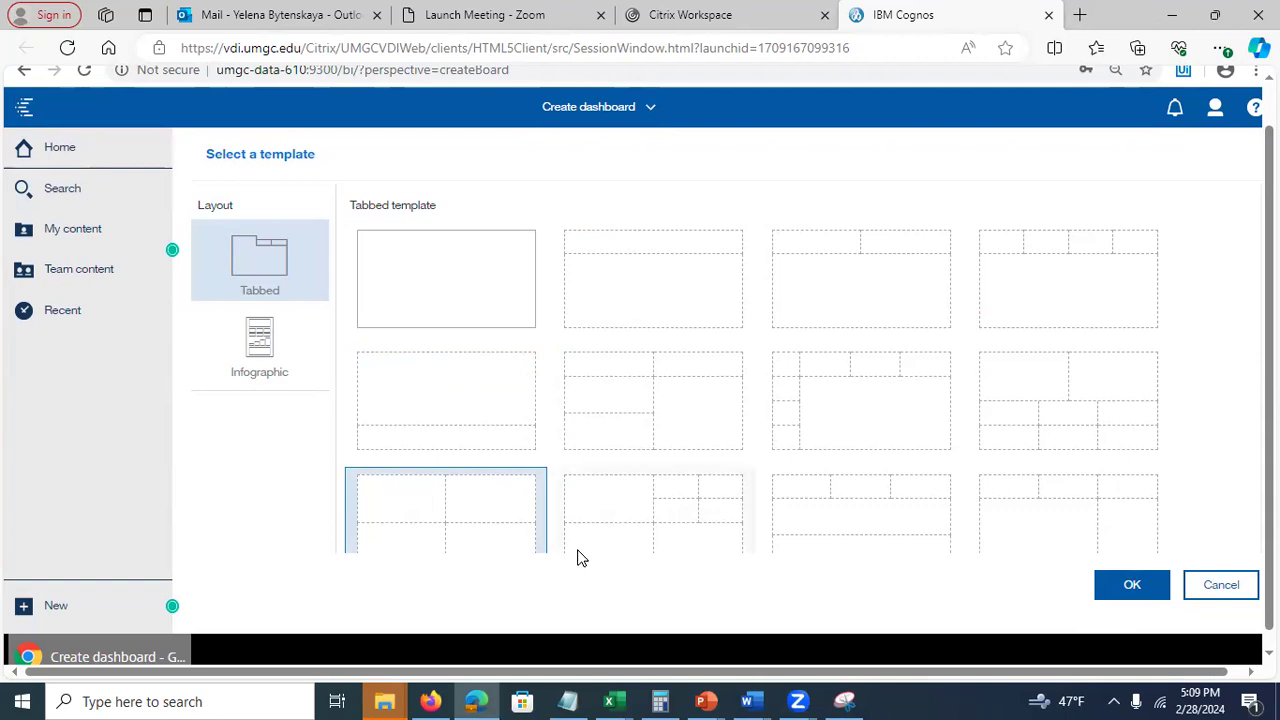
Step: Create the four-panel dashboard and list the Claims and Weather.xlsx fields
click(1132, 587)
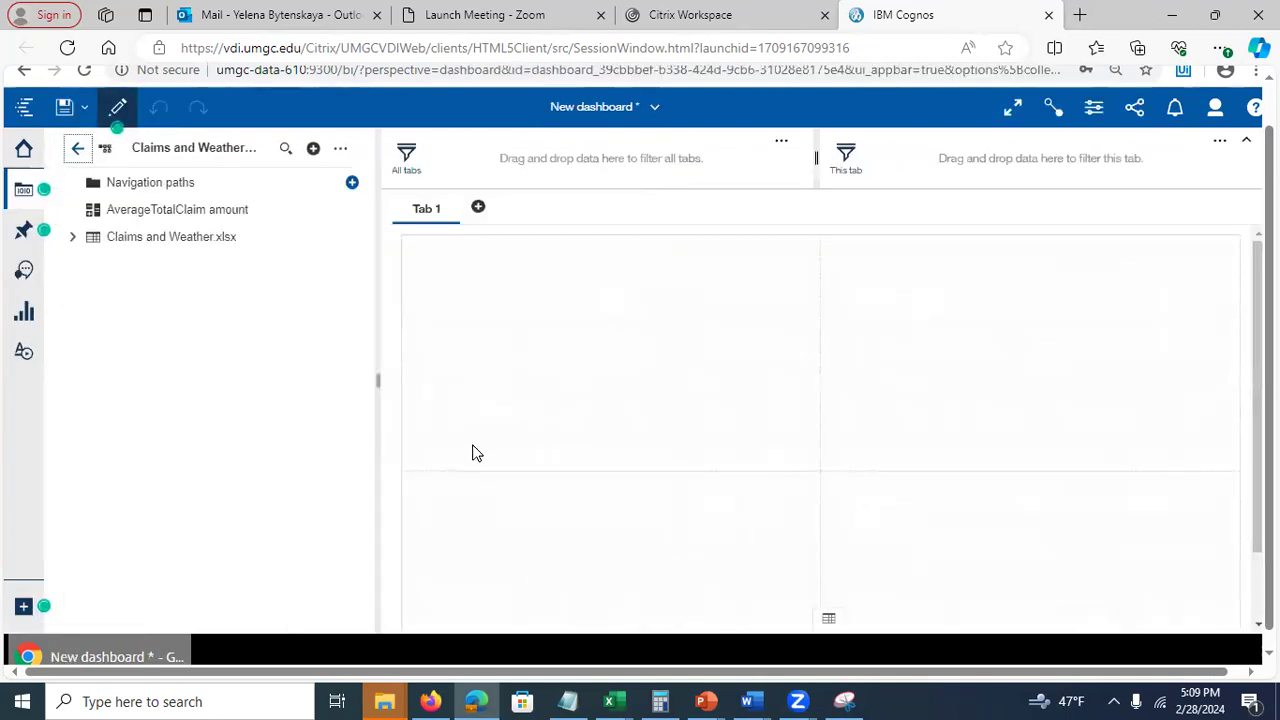
click(71, 241)
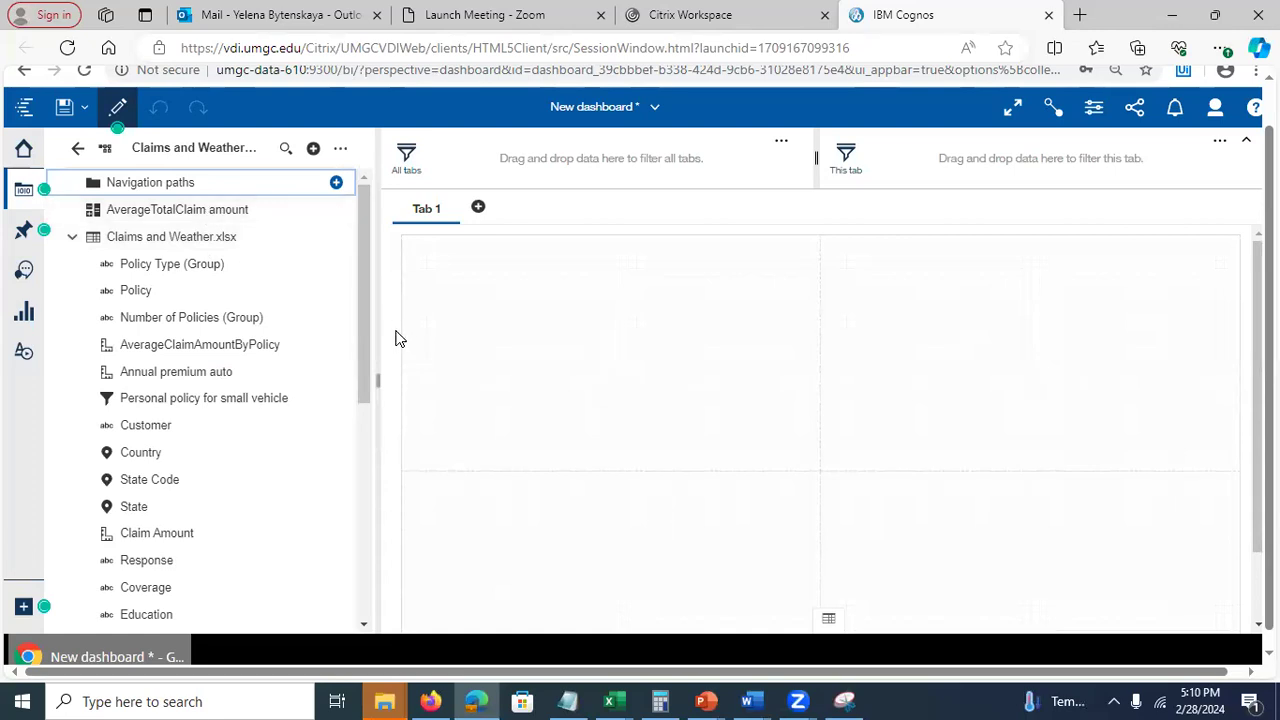
scroll(371, 345, down, 1)
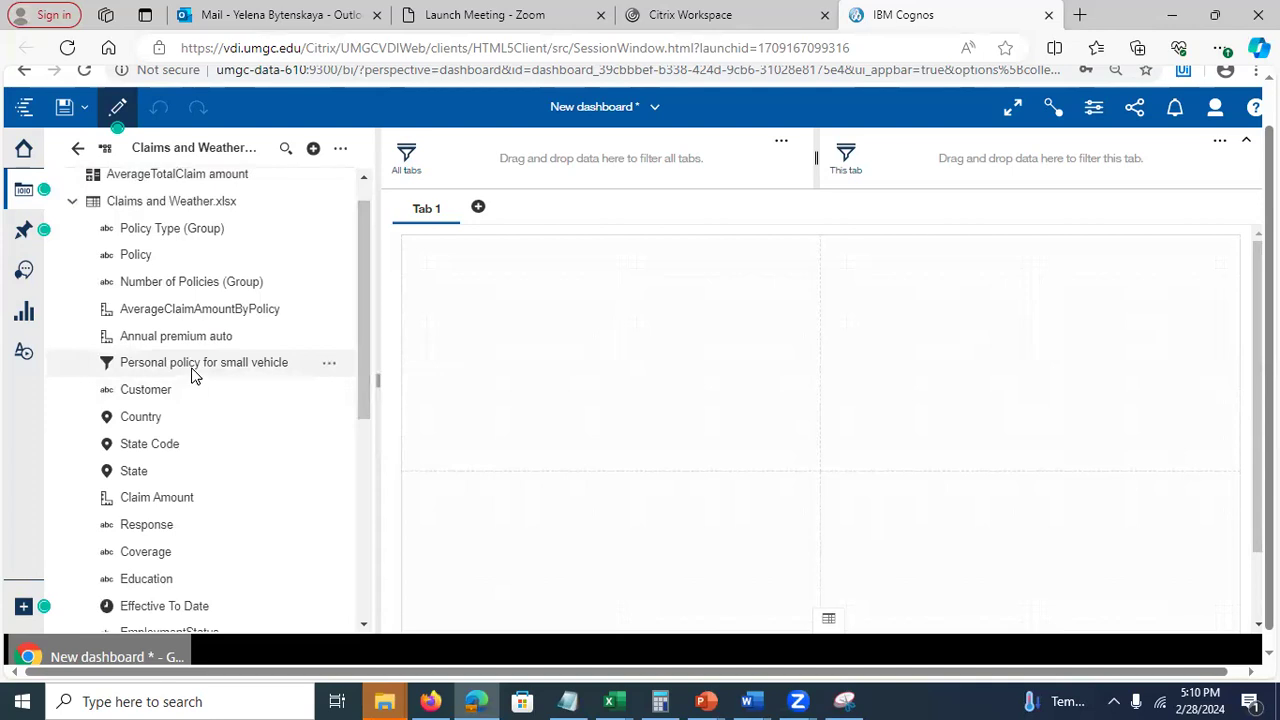
click(329, 363)
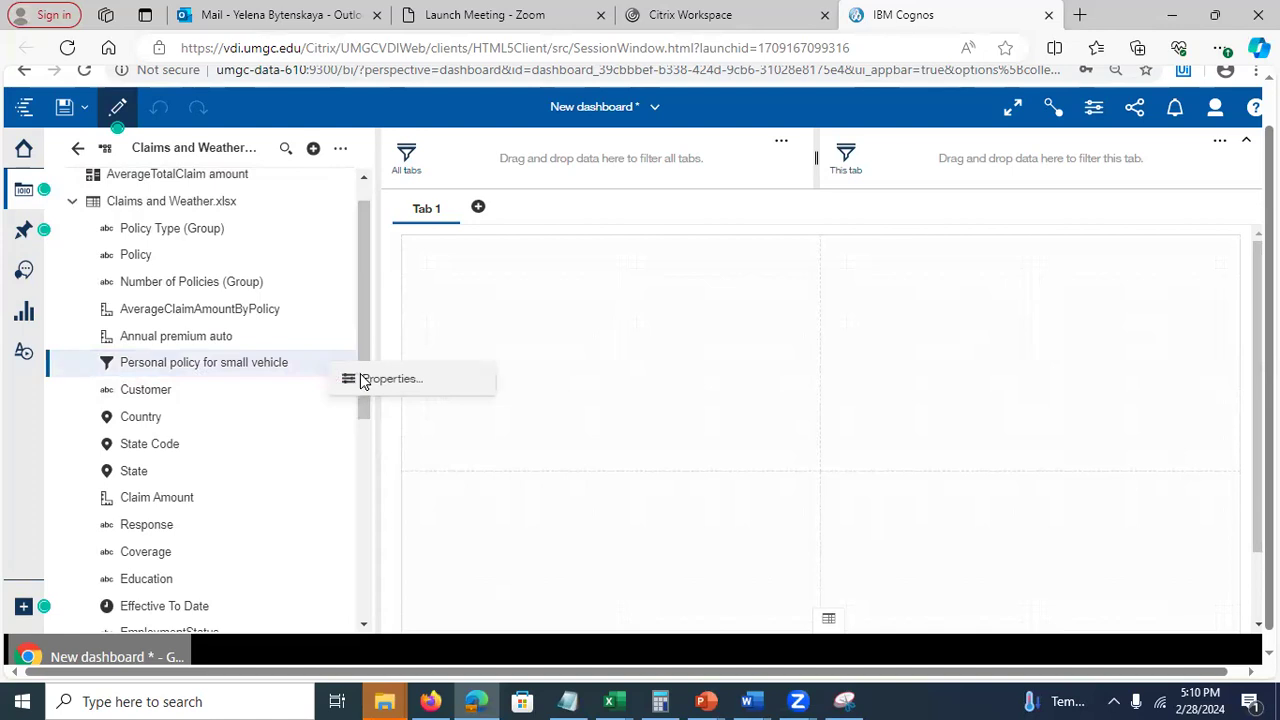
click(362, 377)
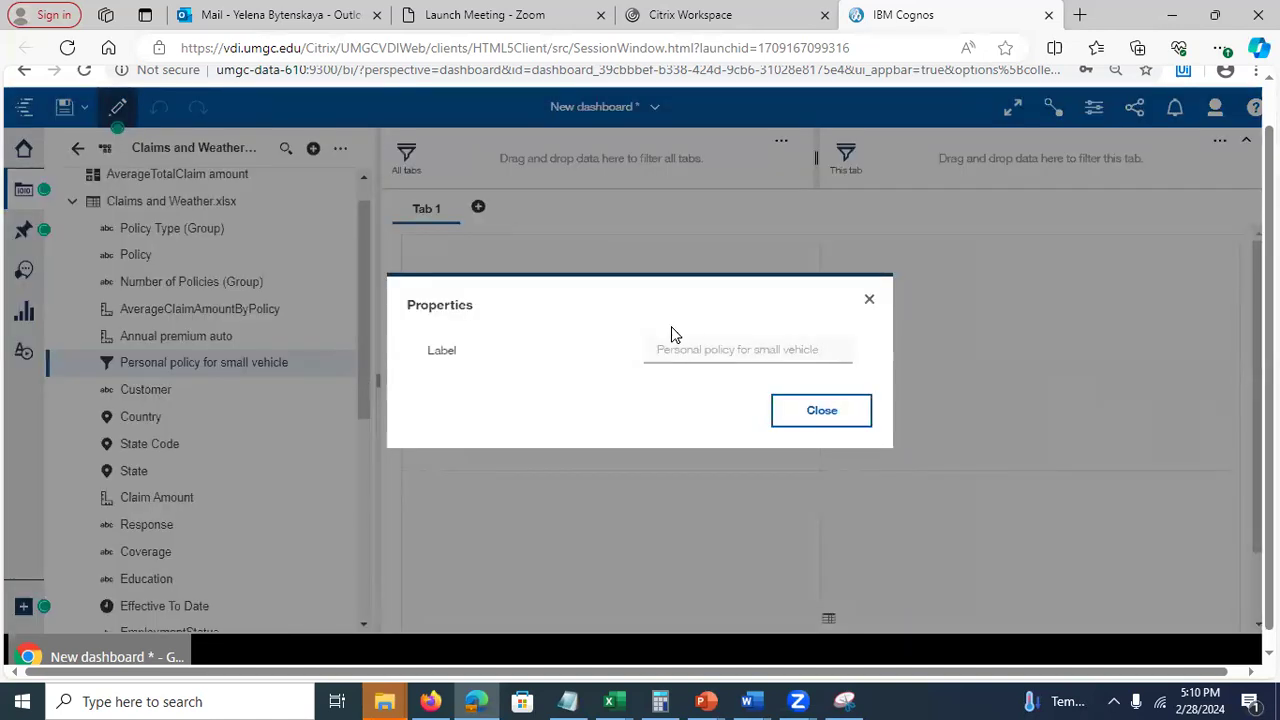
click(871, 302)
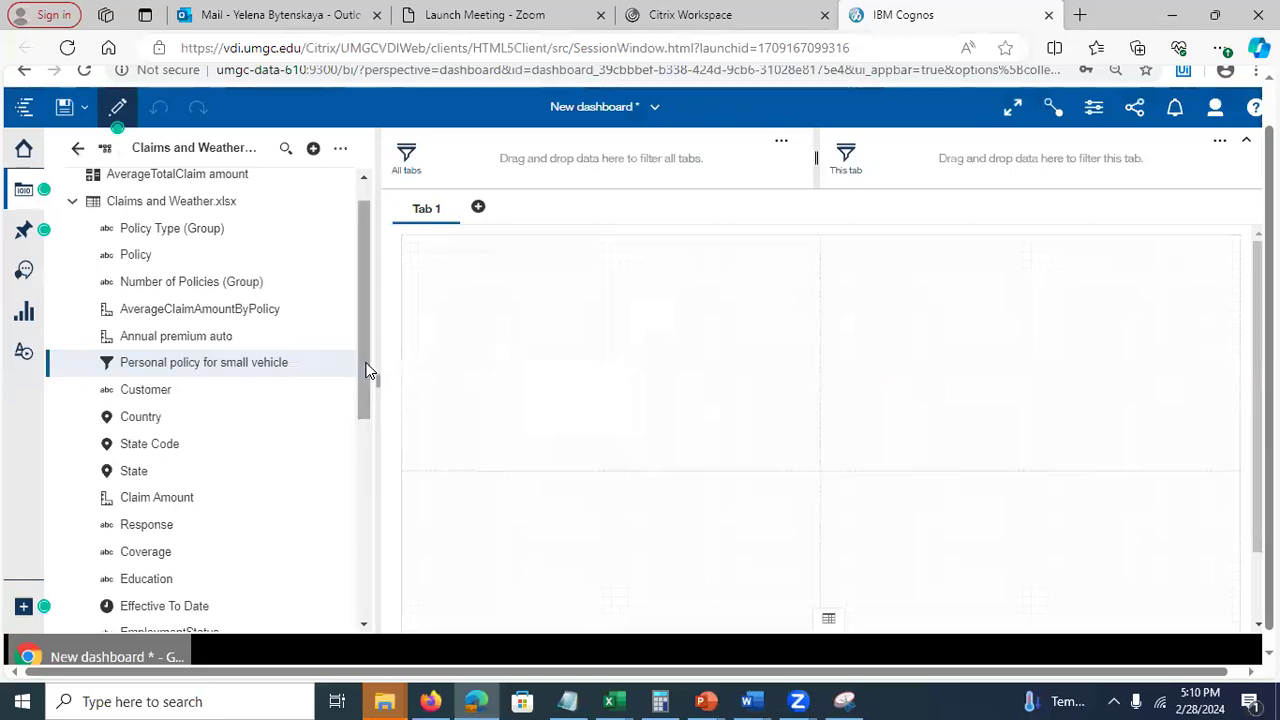
drag(366, 371, 337, 294)
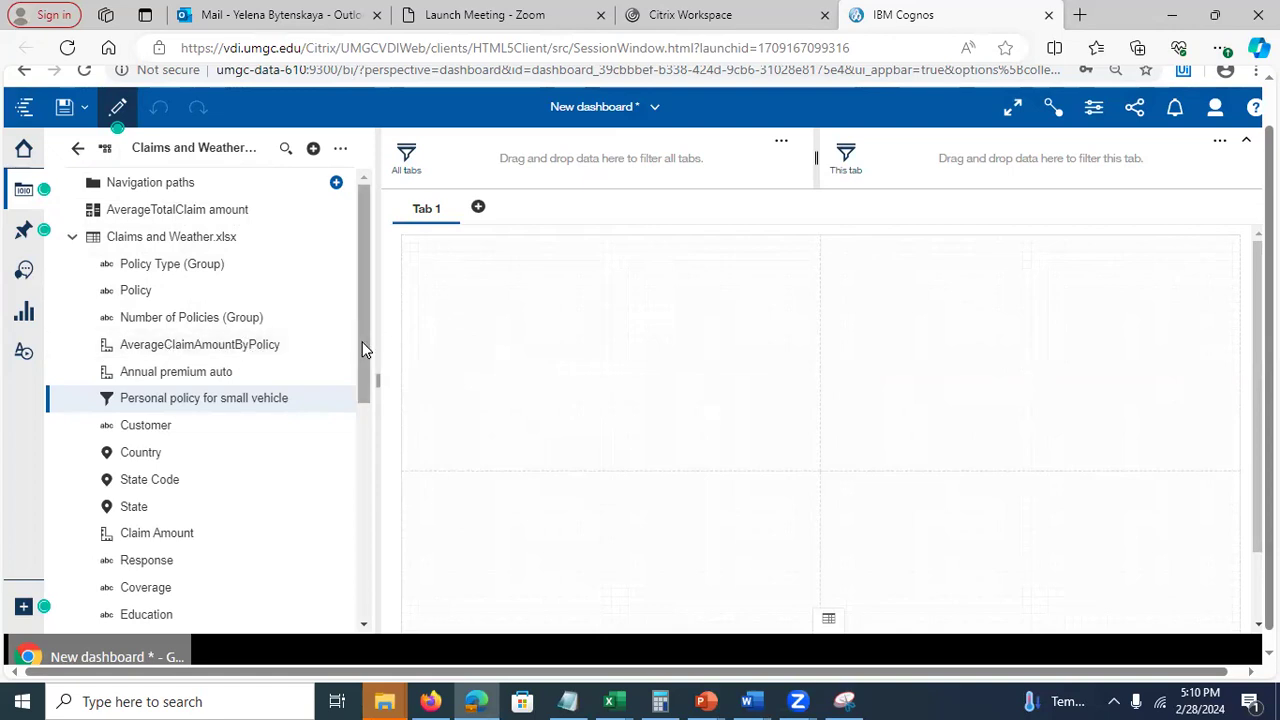
drag(366, 357, 454, 349)
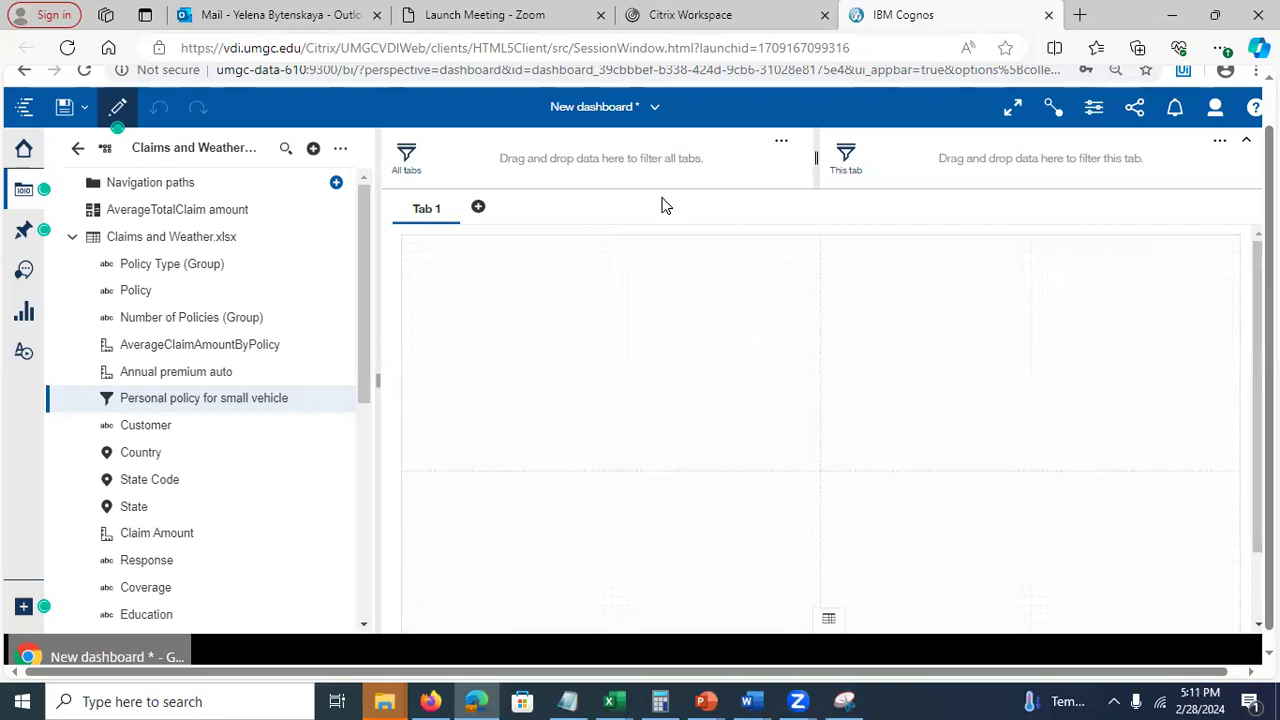
click(1243, 145)
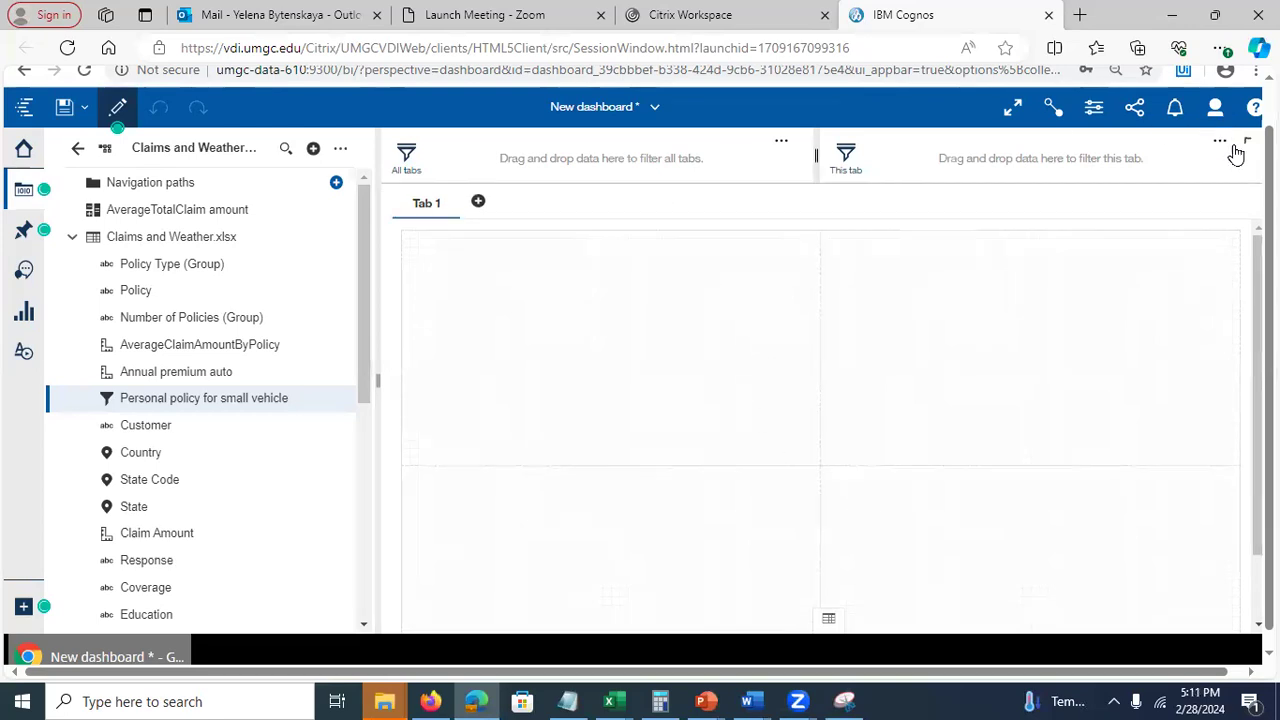
Step: Hide the data sources panel and show the dashboard properties beside the empty canvas
click(14, 193)
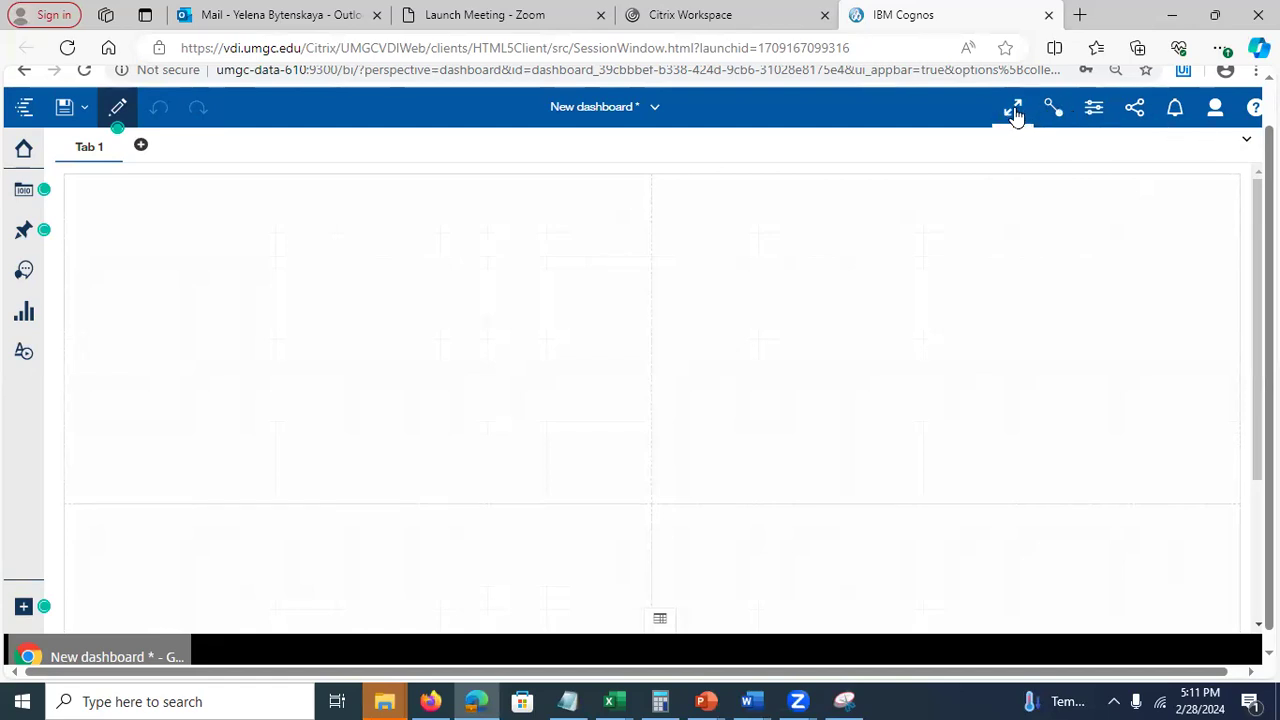
click(1100, 116)
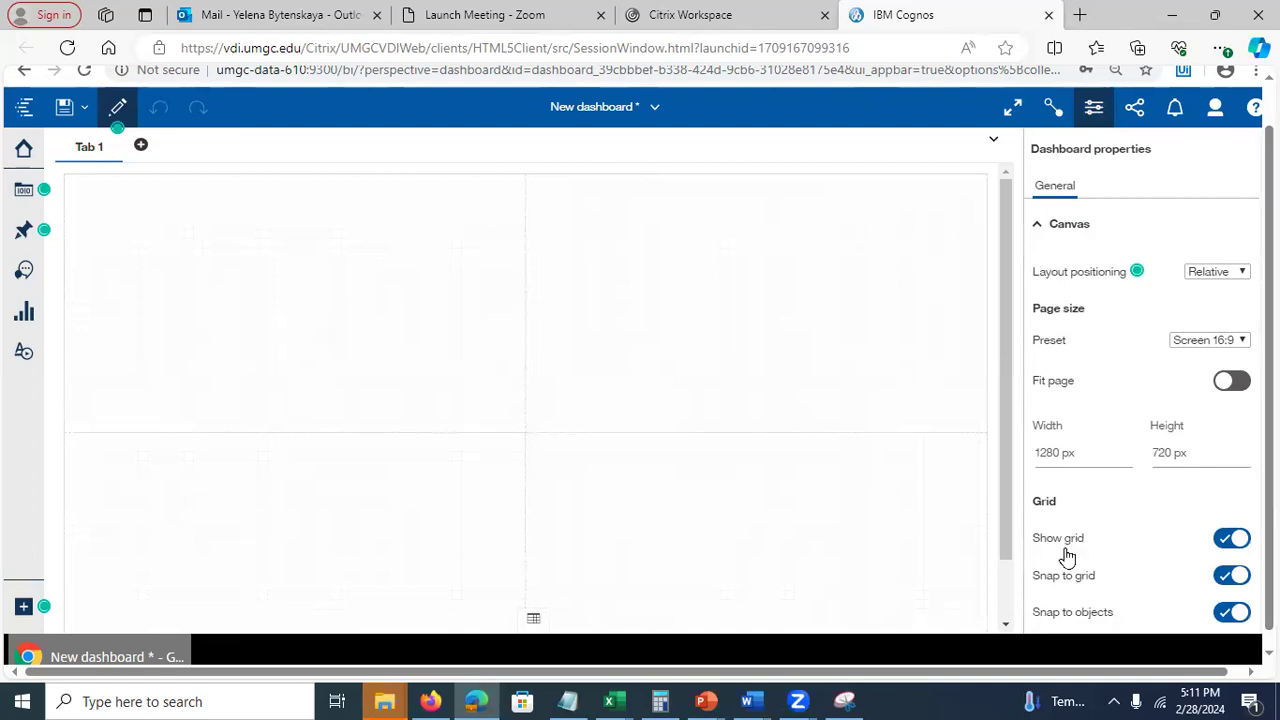
Step: Make the tab titles red (#B61813) and the tab selection indicator green (#498313)
scroll(1072, 360, down, 1)
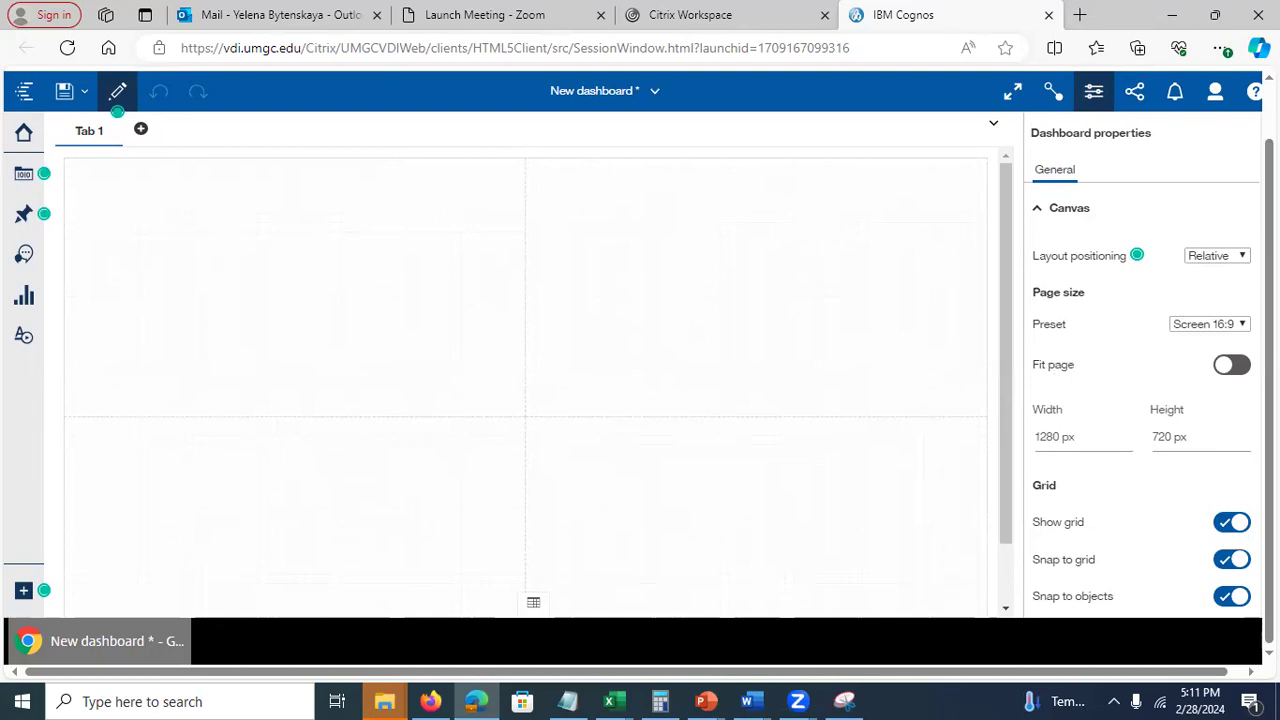
drag(1107, 668, 1121, 668)
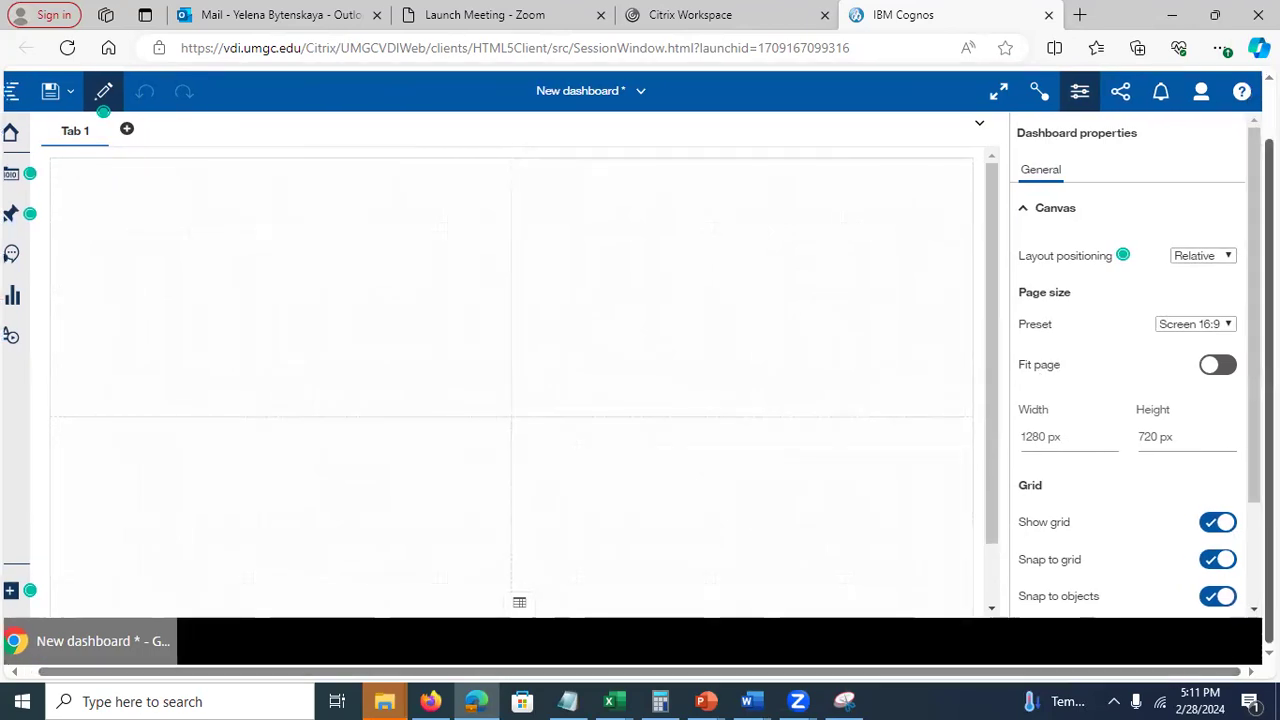
scroll(1136, 364, down, 3)
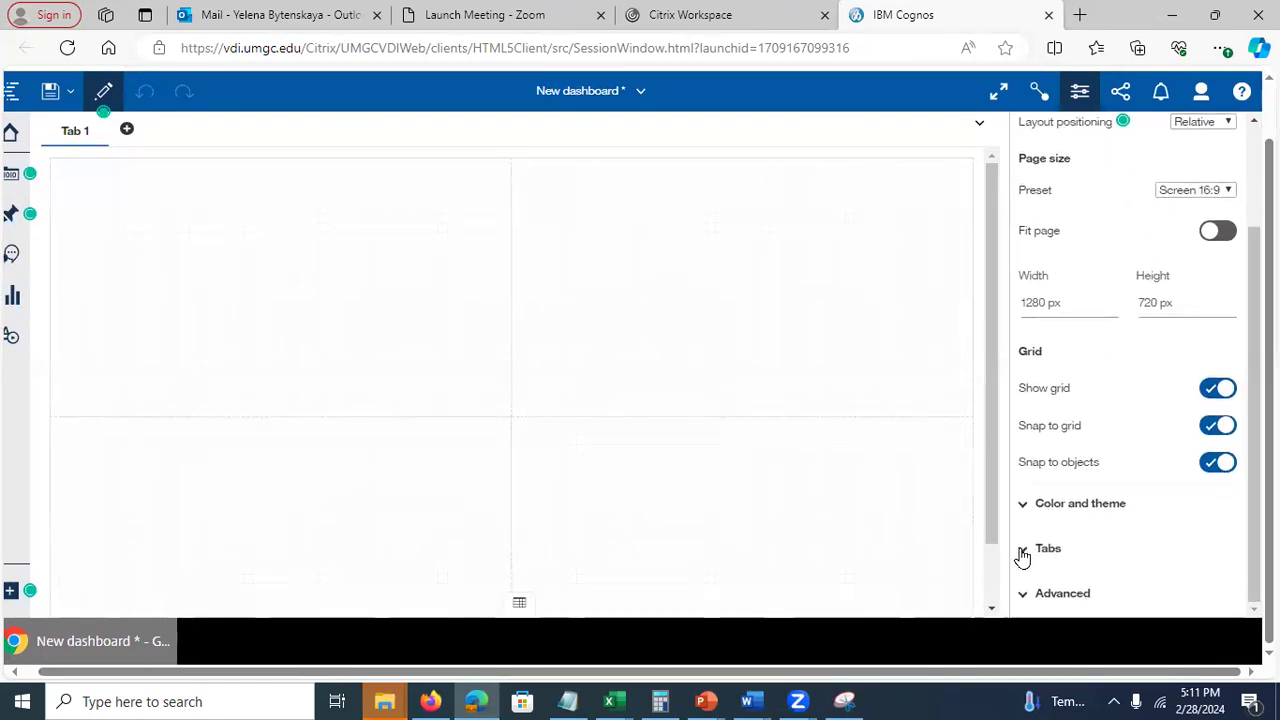
click(1060, 548)
drag(1254, 440, 1254, 519)
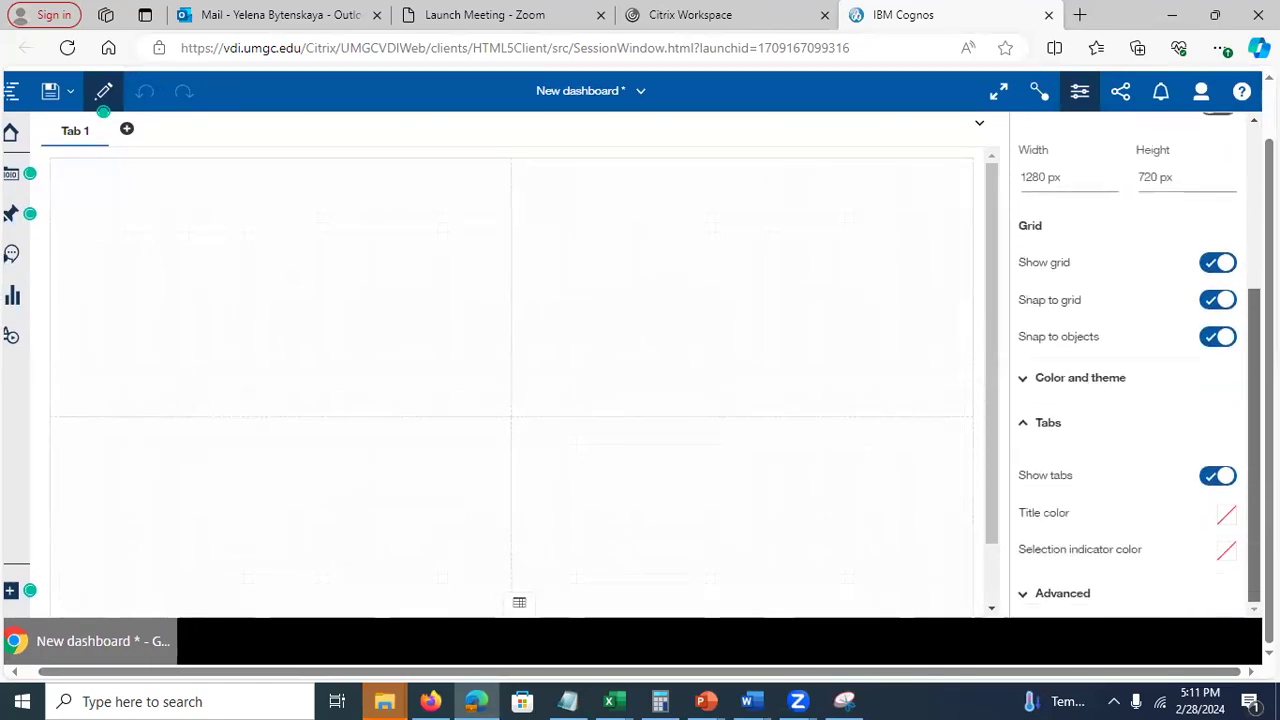
click(1229, 516)
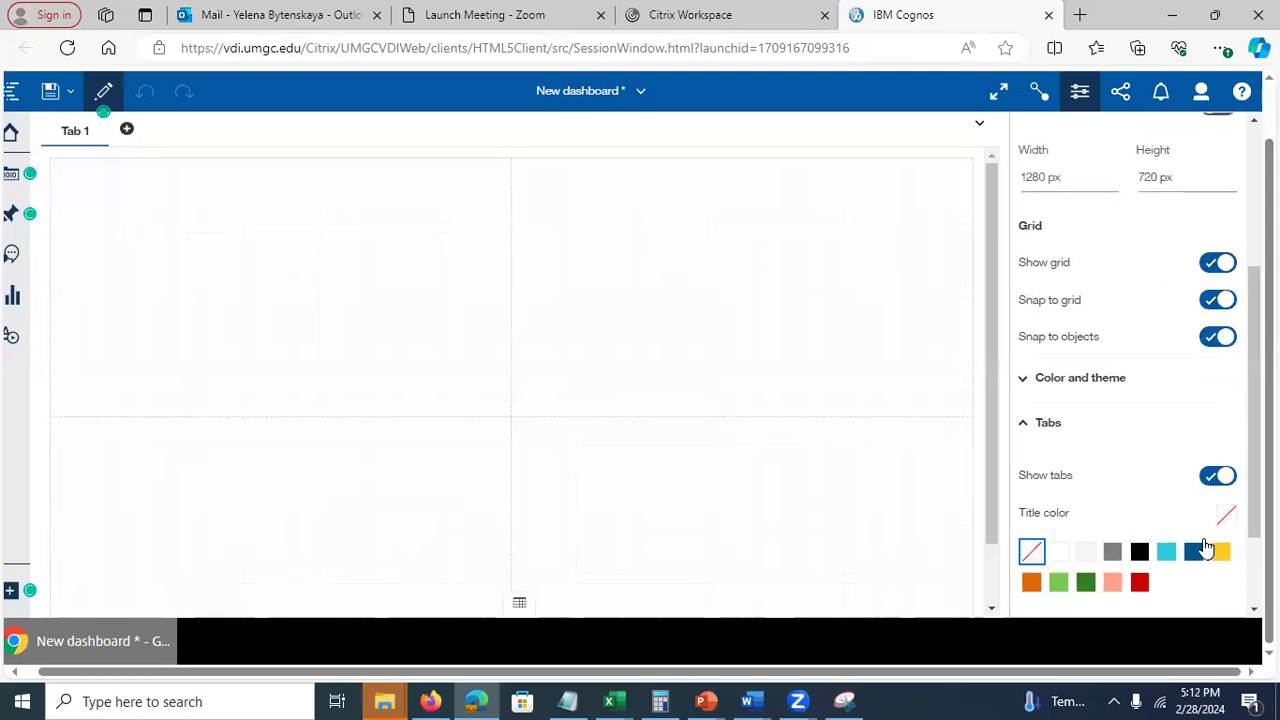
click(1143, 586)
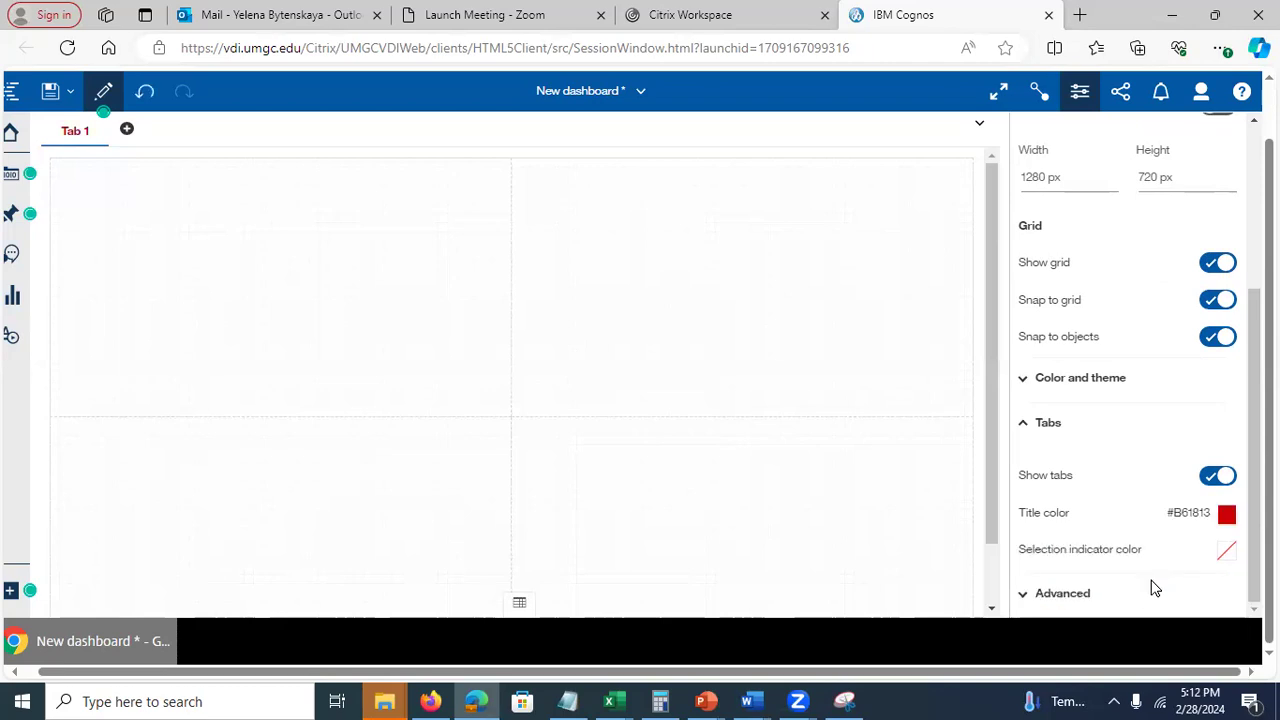
click(1229, 556)
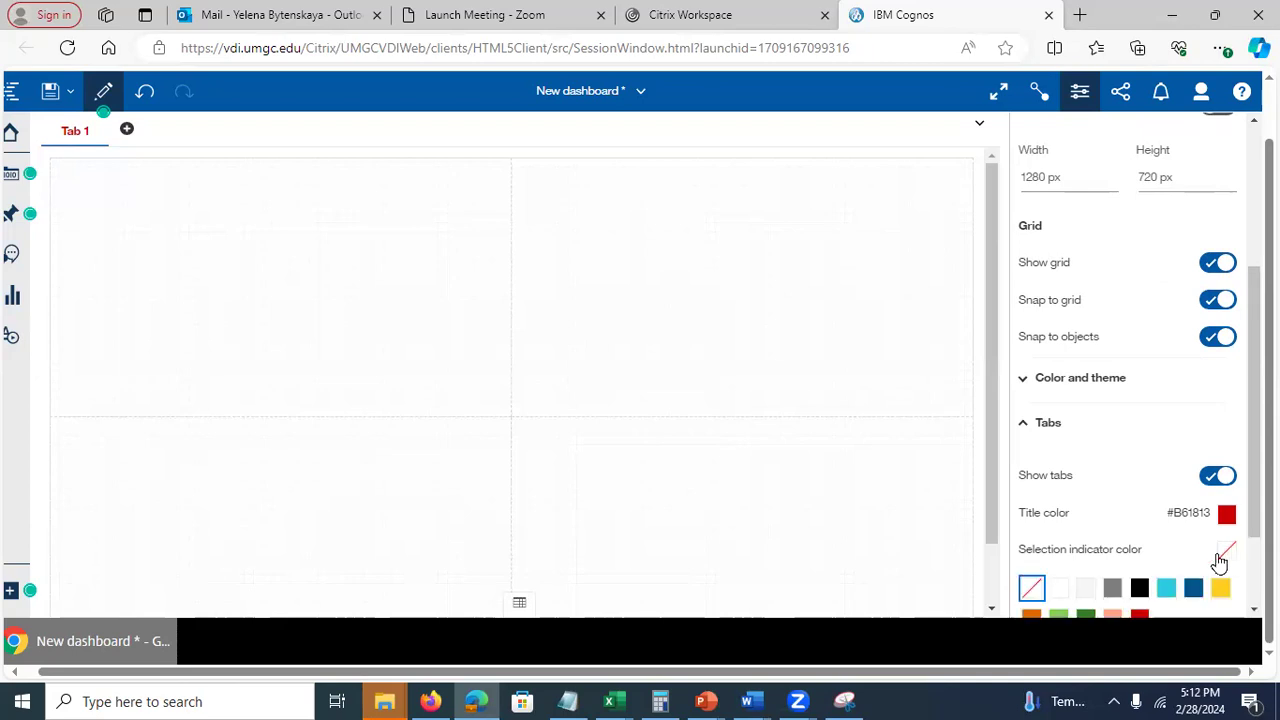
click(1086, 617)
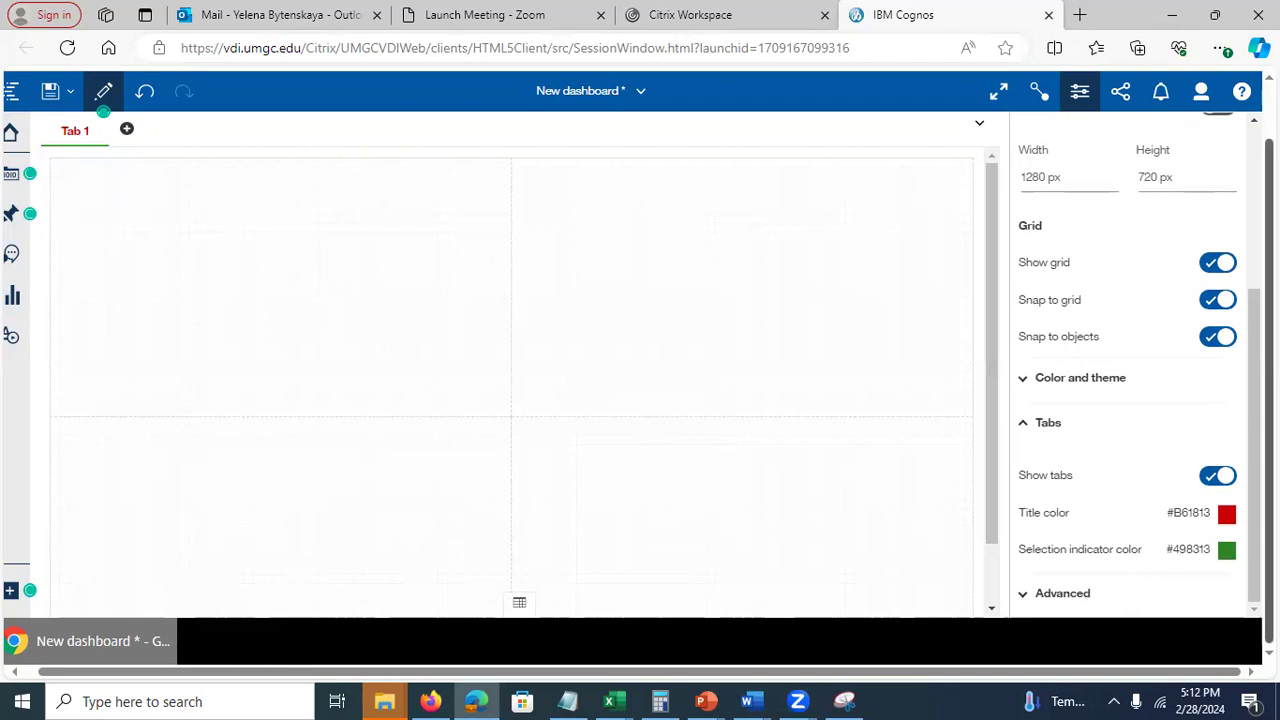
Step: Expand the Advanced and Color and theme dashboard settings
click(1023, 595)
drag(1254, 450, 1254, 517)
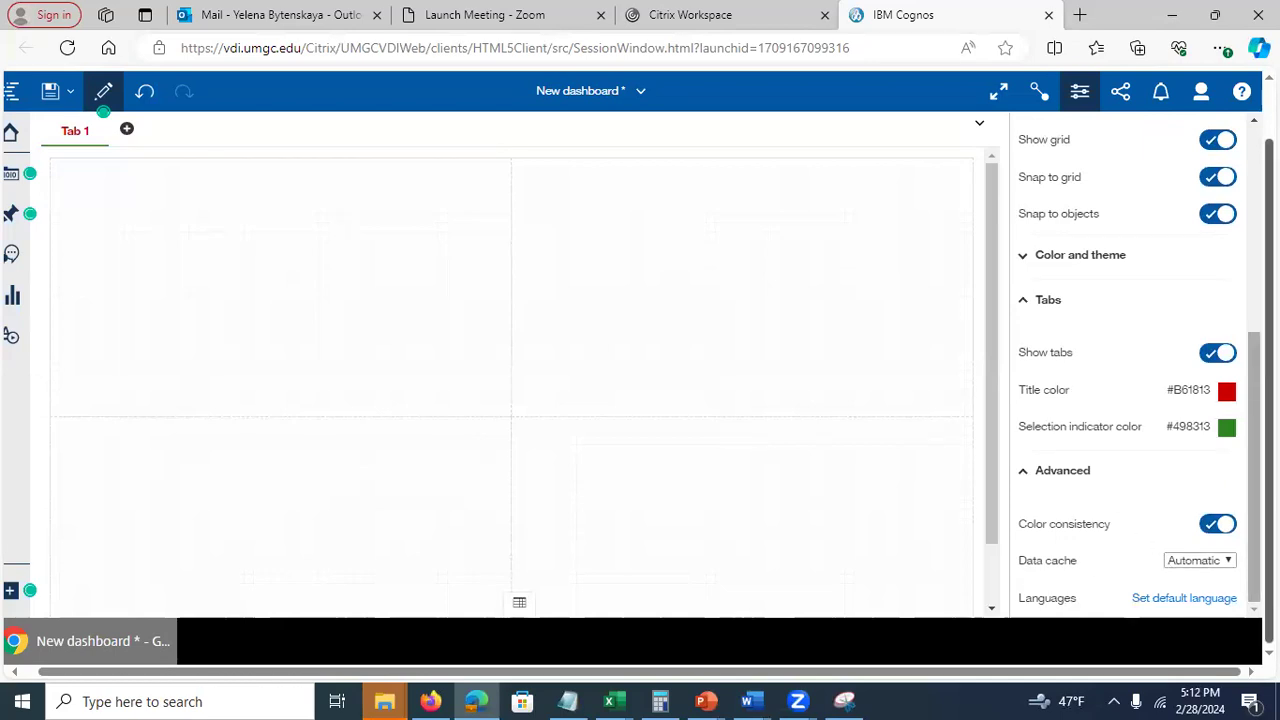
click(1025, 298)
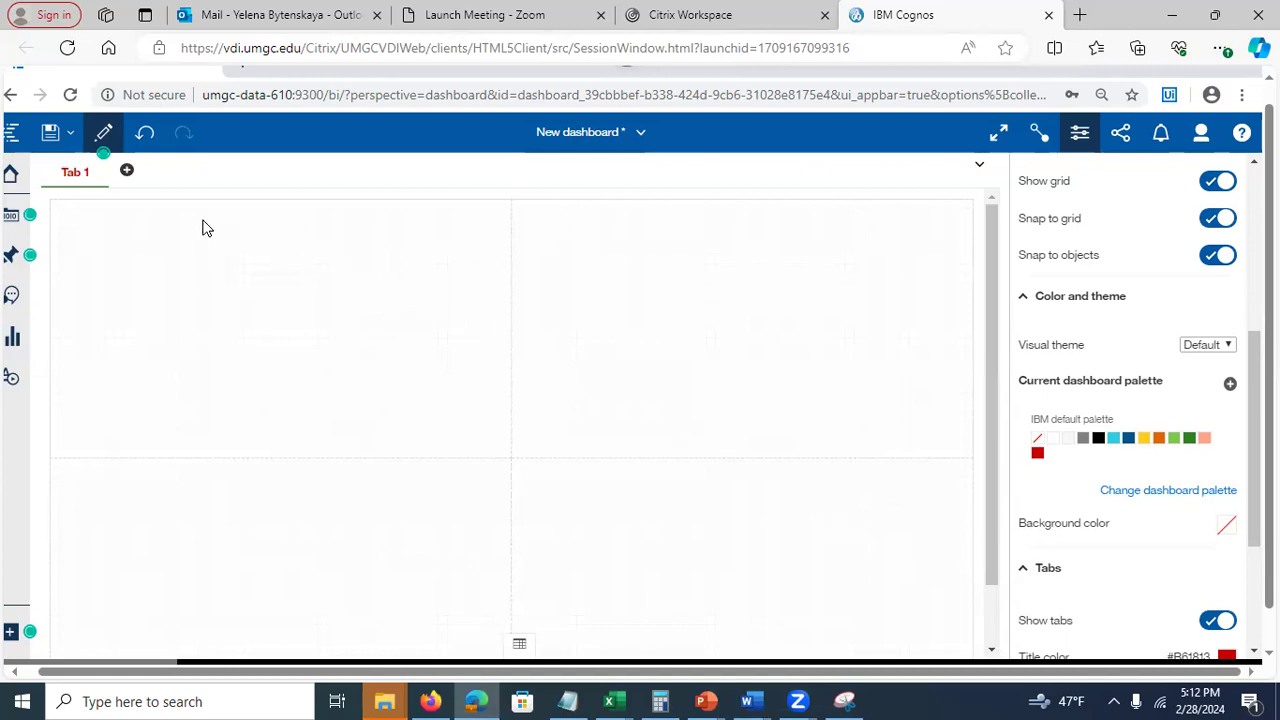
Step: Add Tab 2 with the four-panel layout, keeping its default title
click(127, 173)
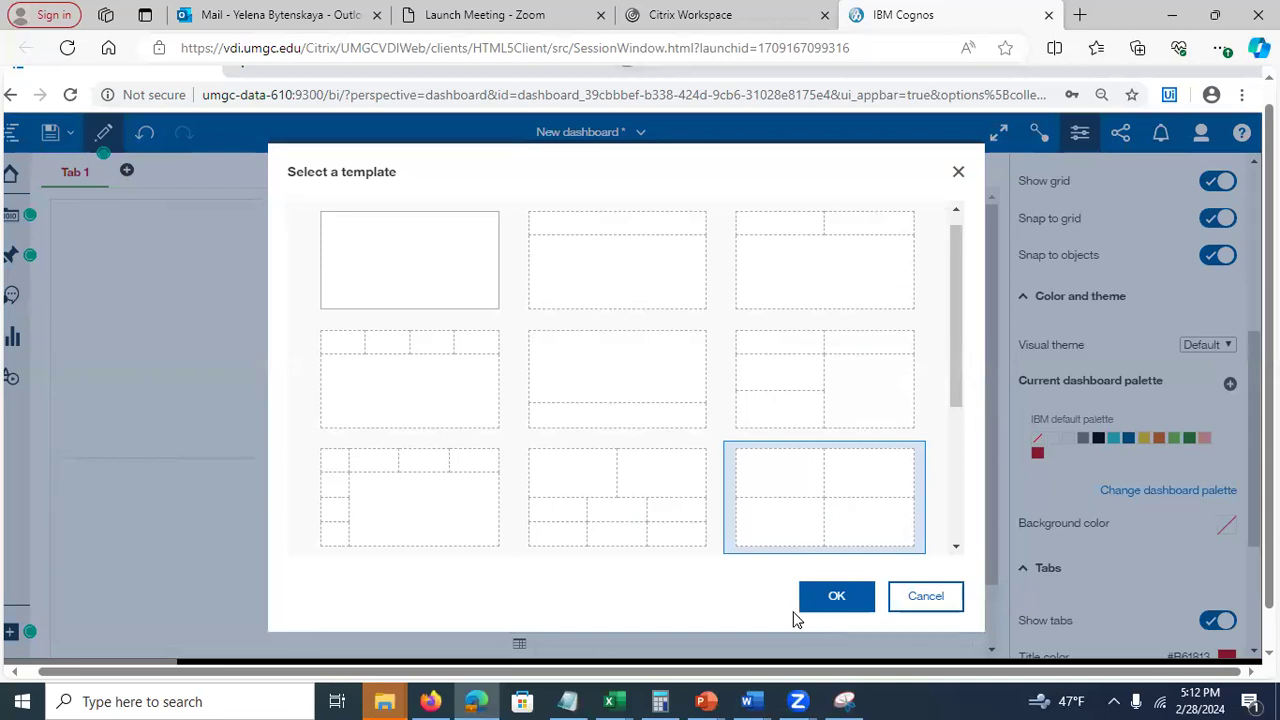
click(833, 598)
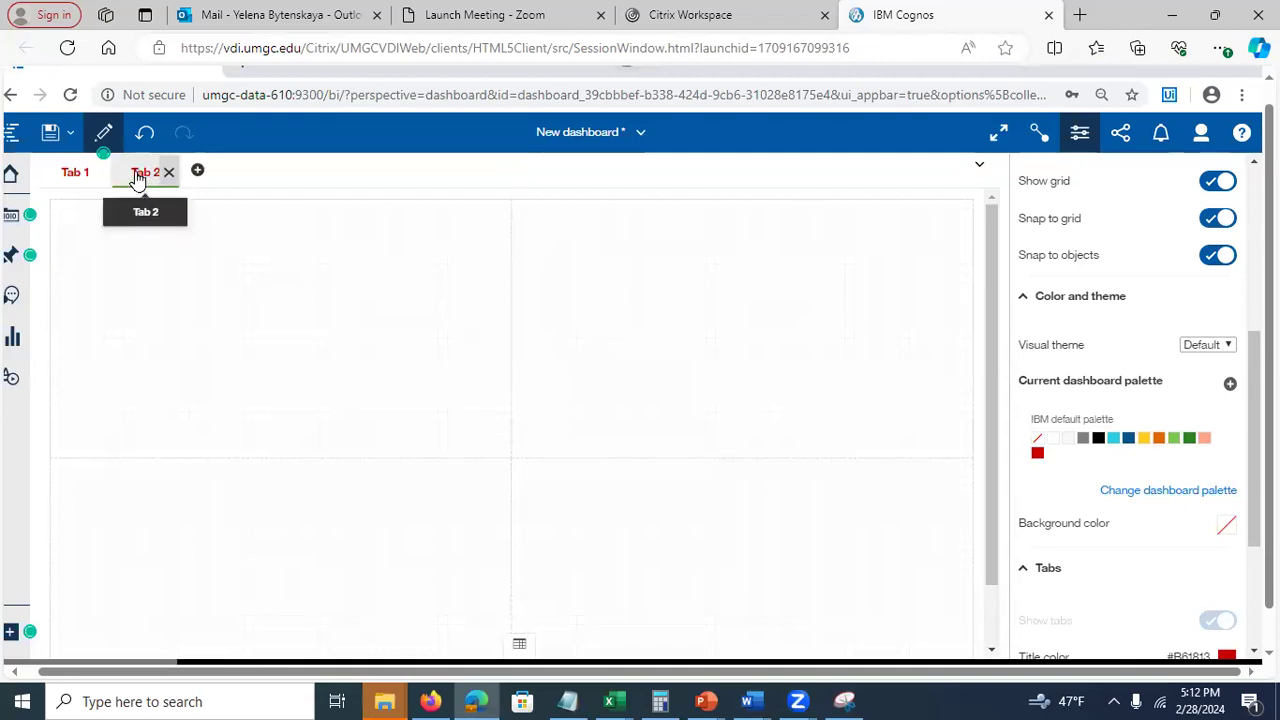
click(138, 176)
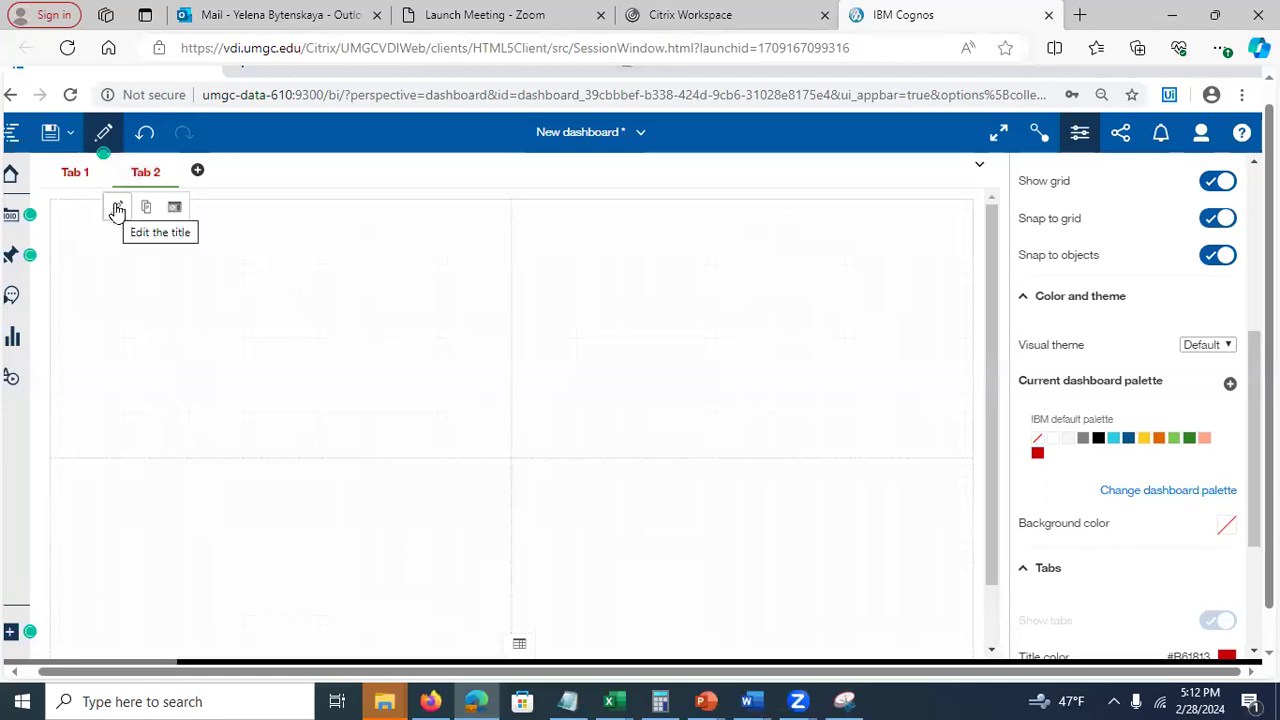
click(117, 208)
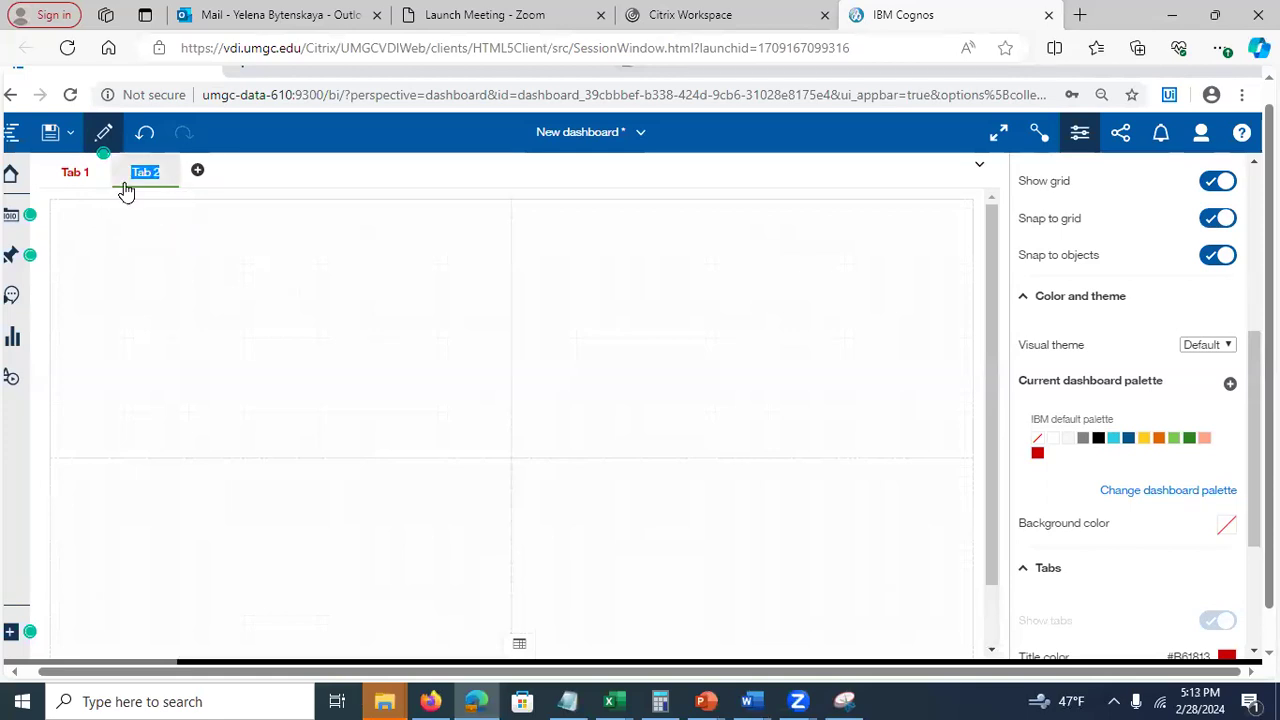
click(122, 236)
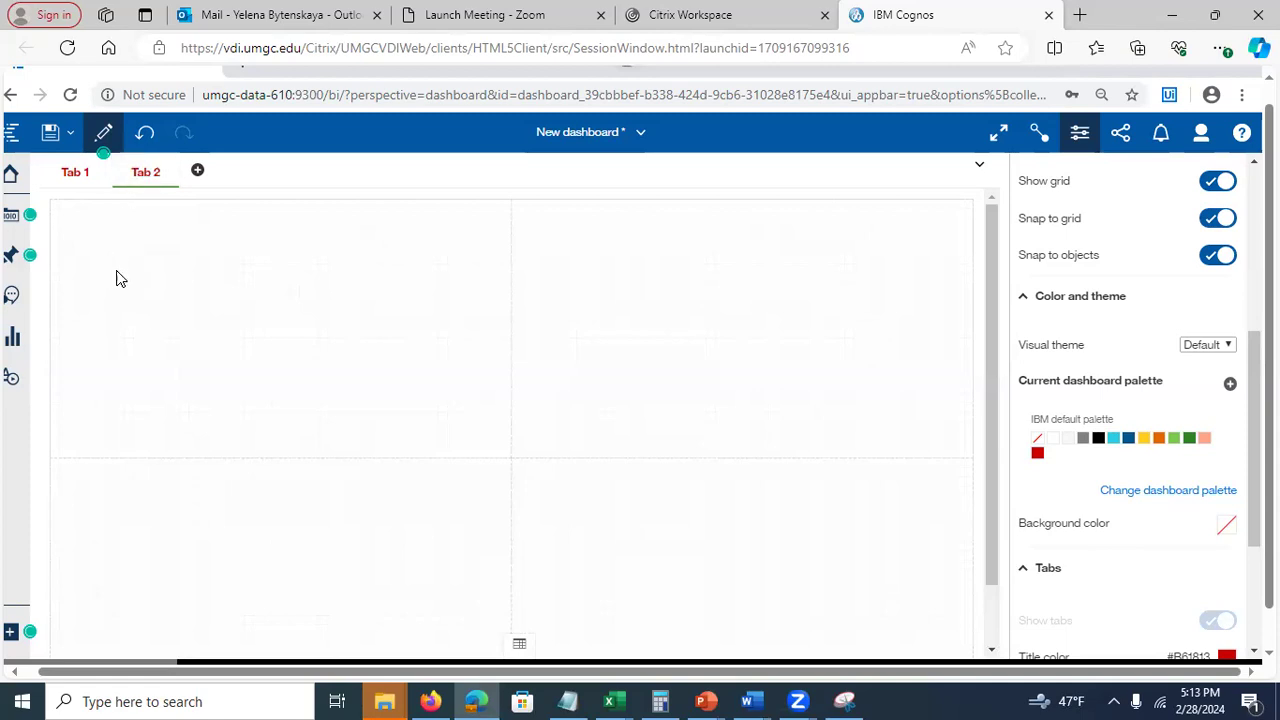
Step: Reapply the four-panel template to Tab 2 through Change template
click(137, 178)
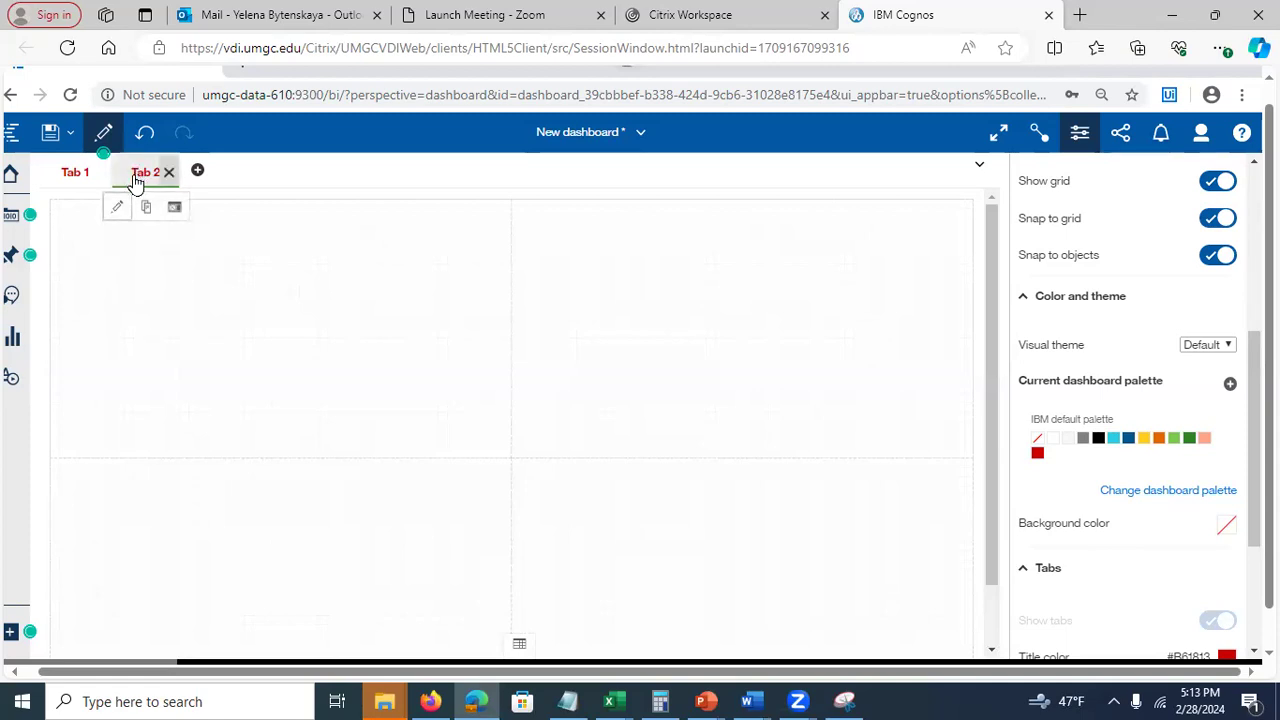
click(175, 212)
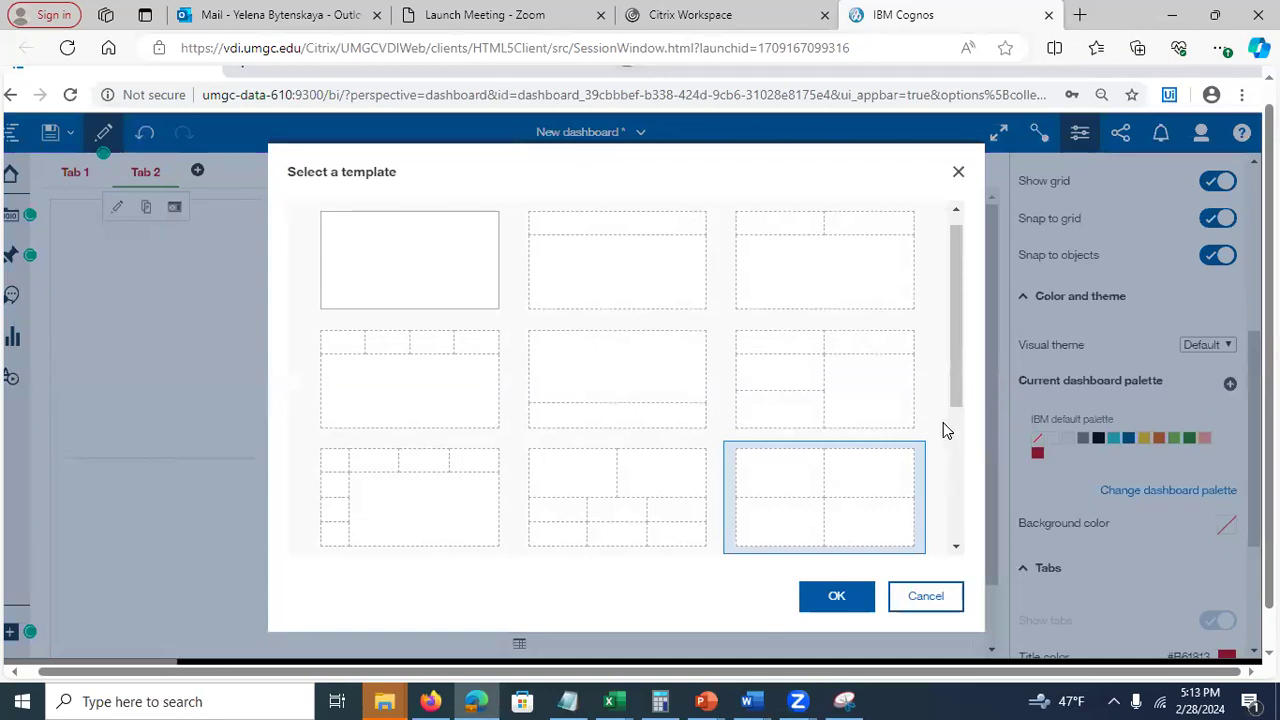
click(835, 600)
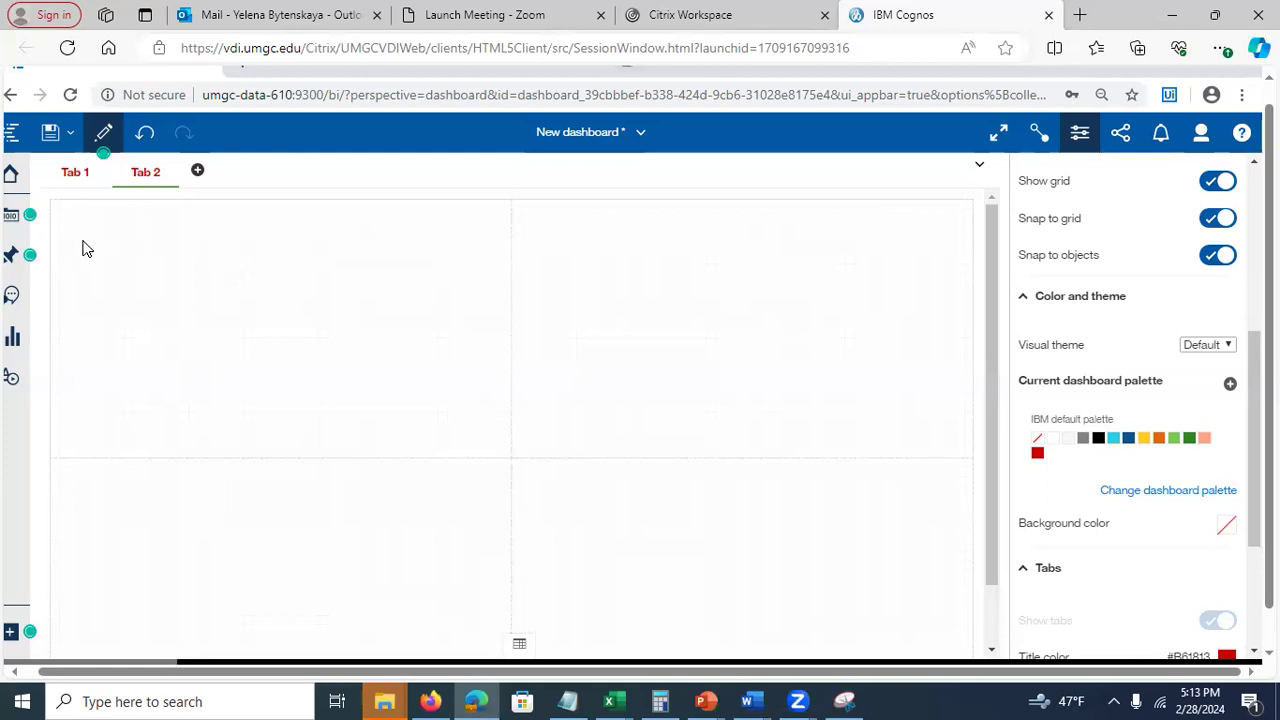
click(68, 138)
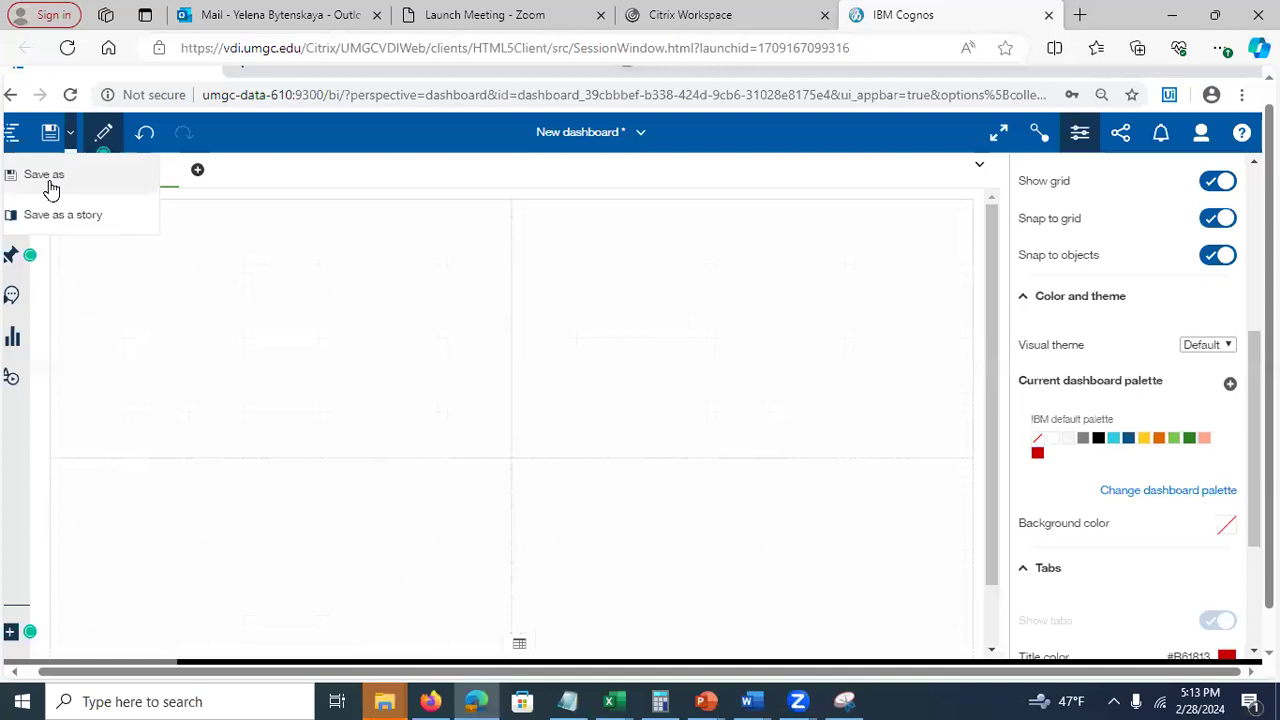
Step: Save the dashboard to My content as 'Total Claim Dashboard' and close the properties panel
click(50, 184)
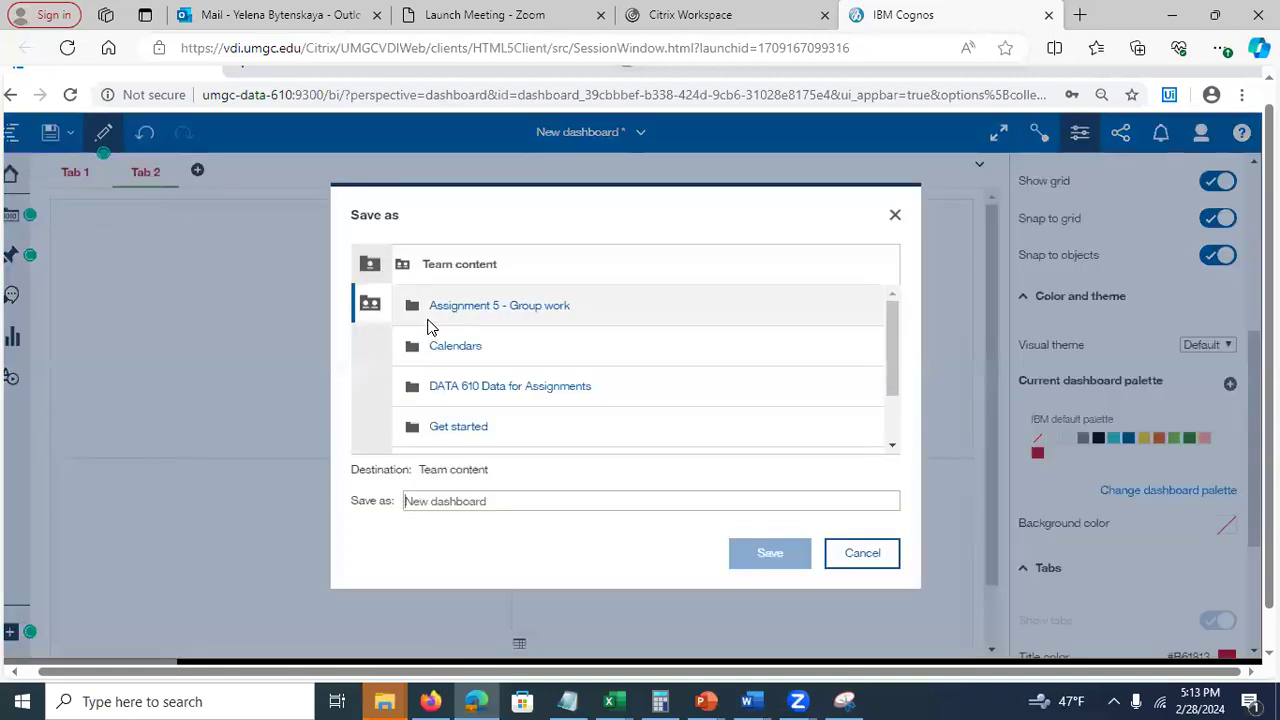
click(370, 266)
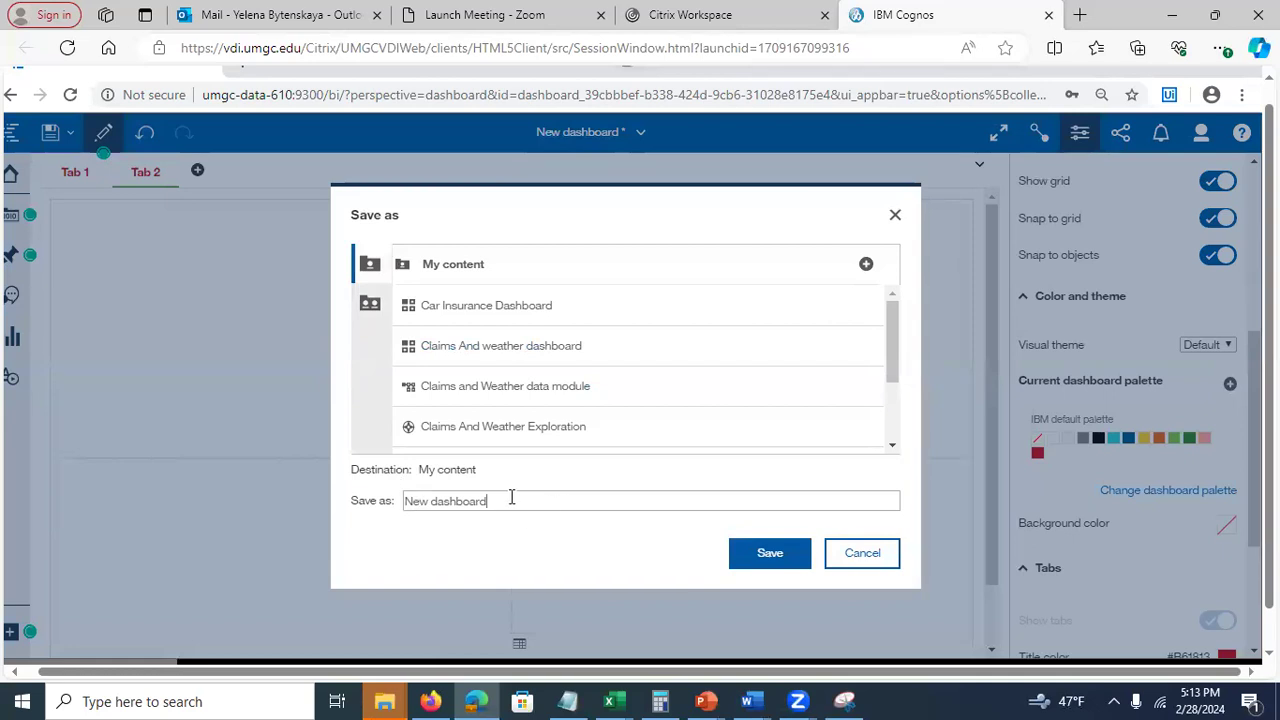
drag(511, 498, 372, 499)
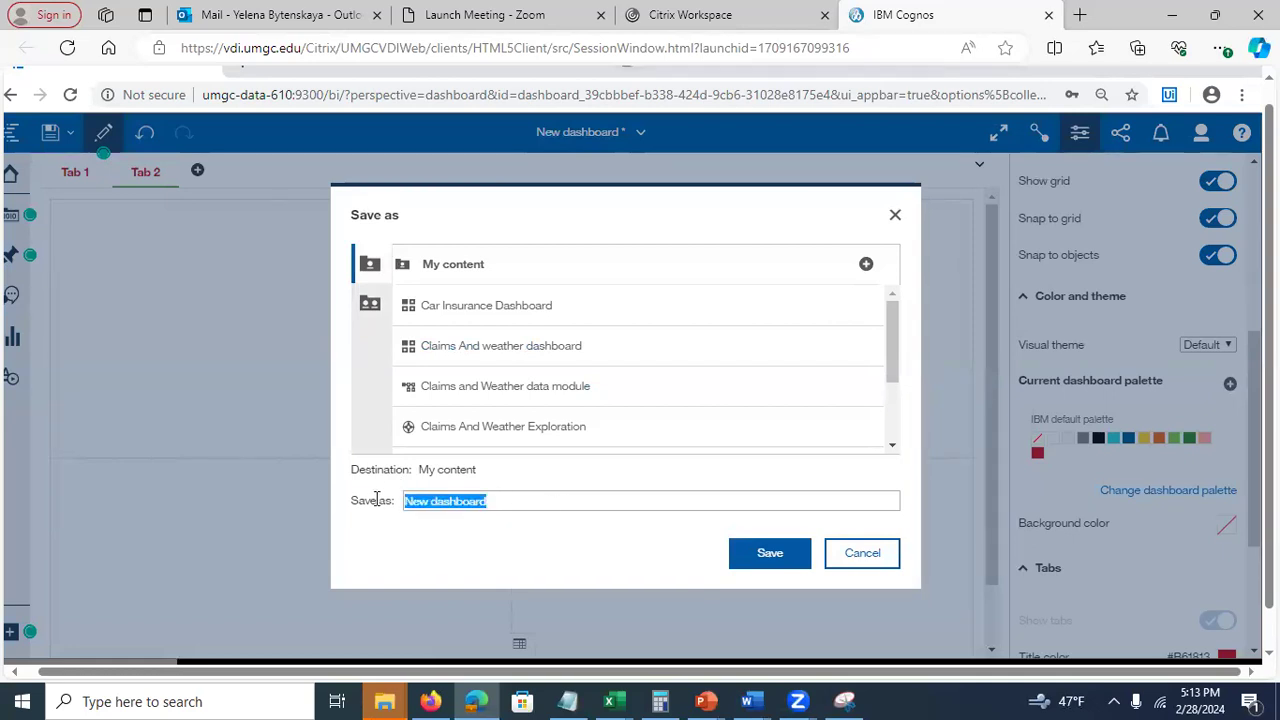
text(Total)
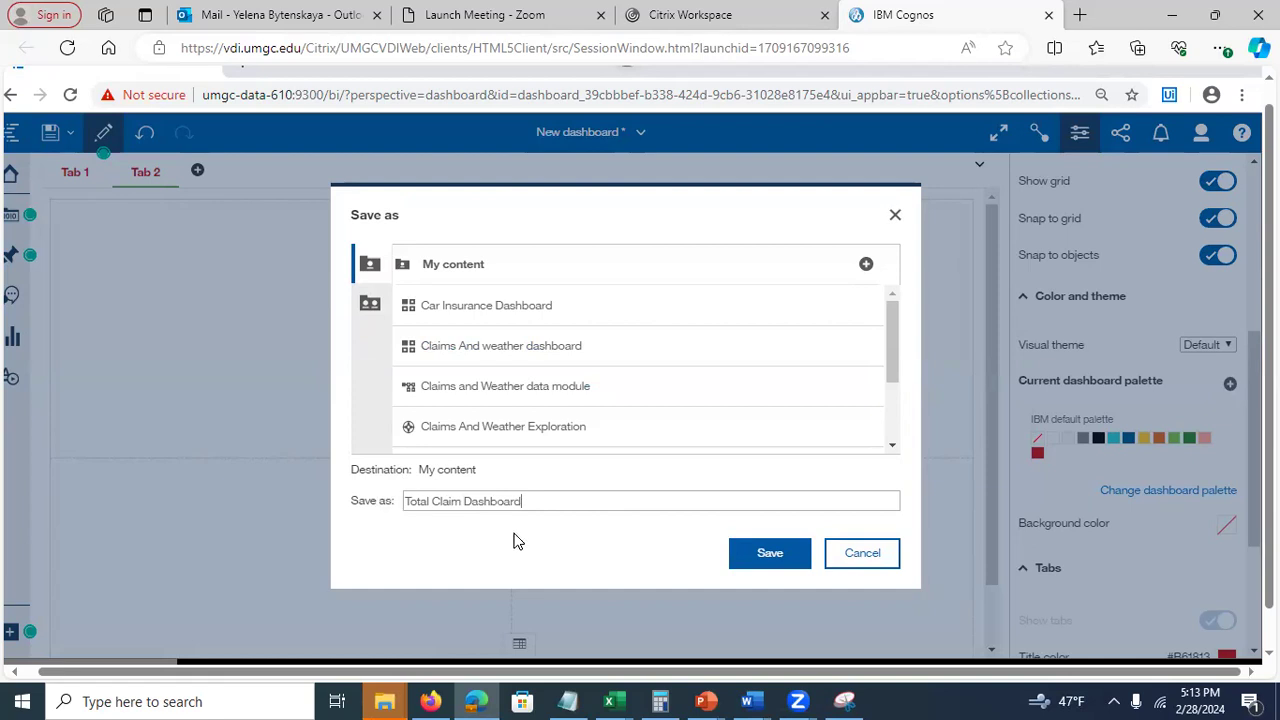
click(762, 556)
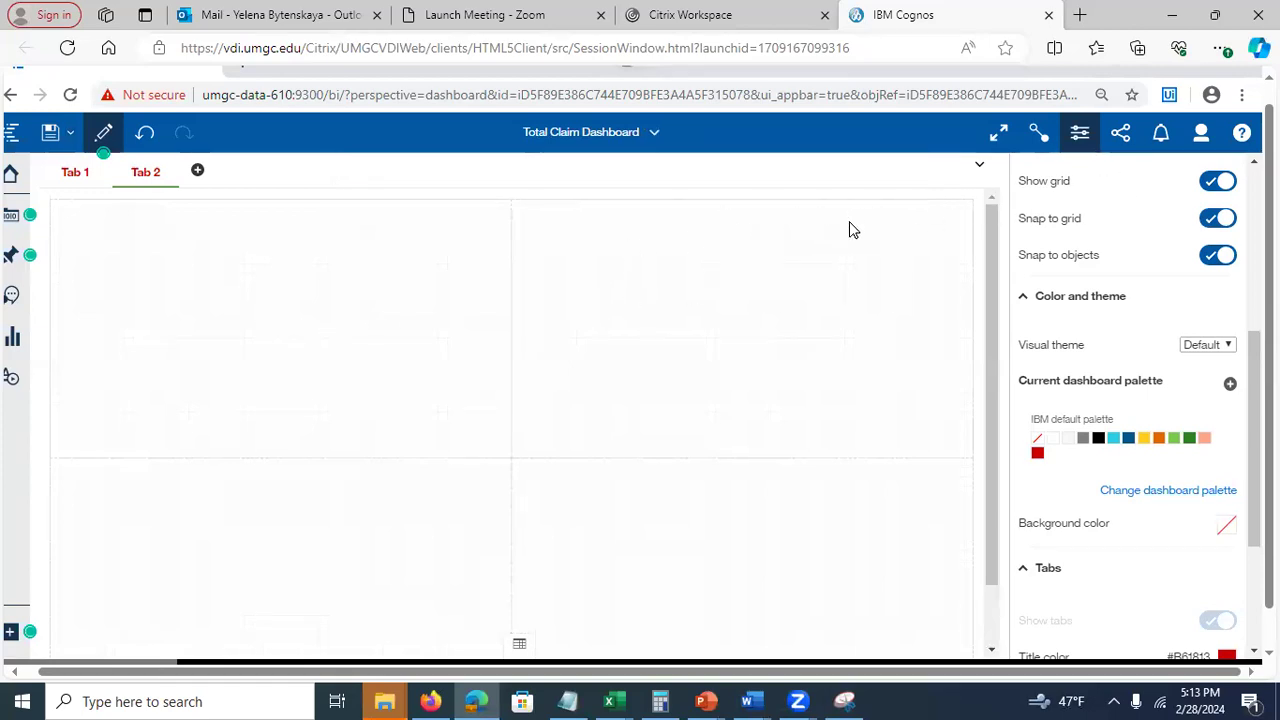
click(1079, 134)
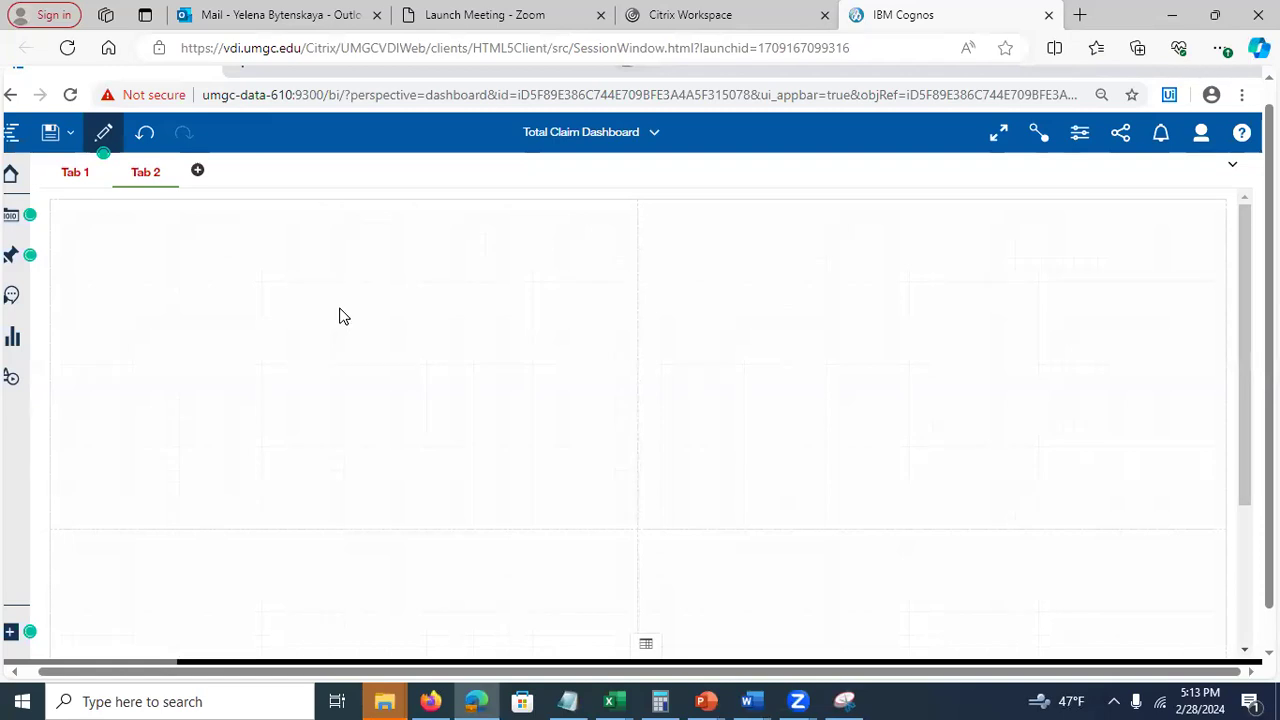
Step: Return to the Welcome page and open the Claims And Weather Exploration from Recent
click(660, 143)
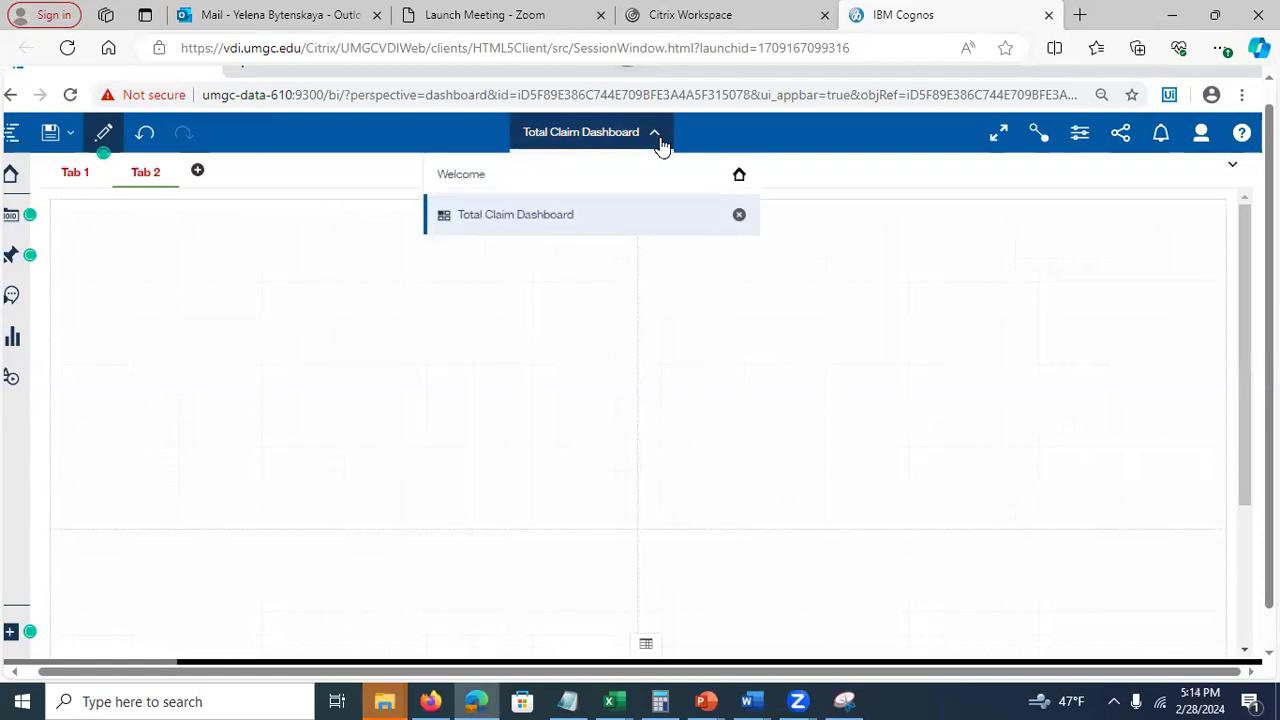
click(506, 176)
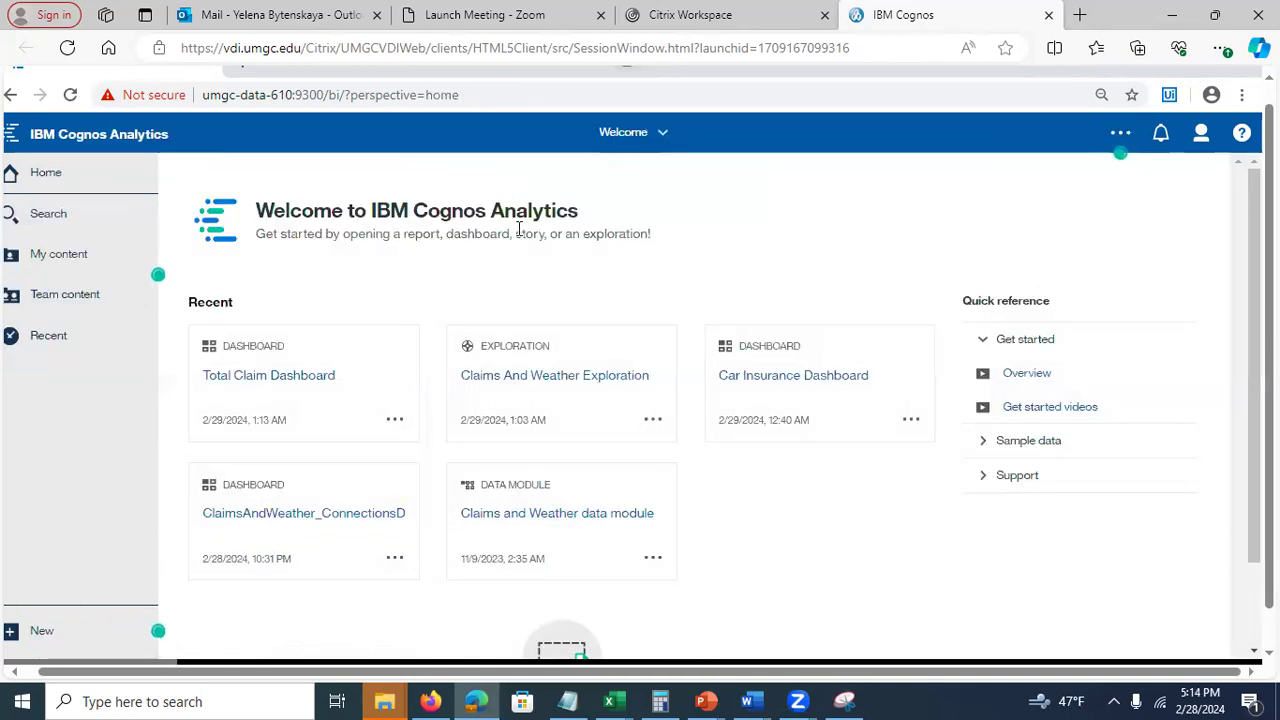
click(563, 378)
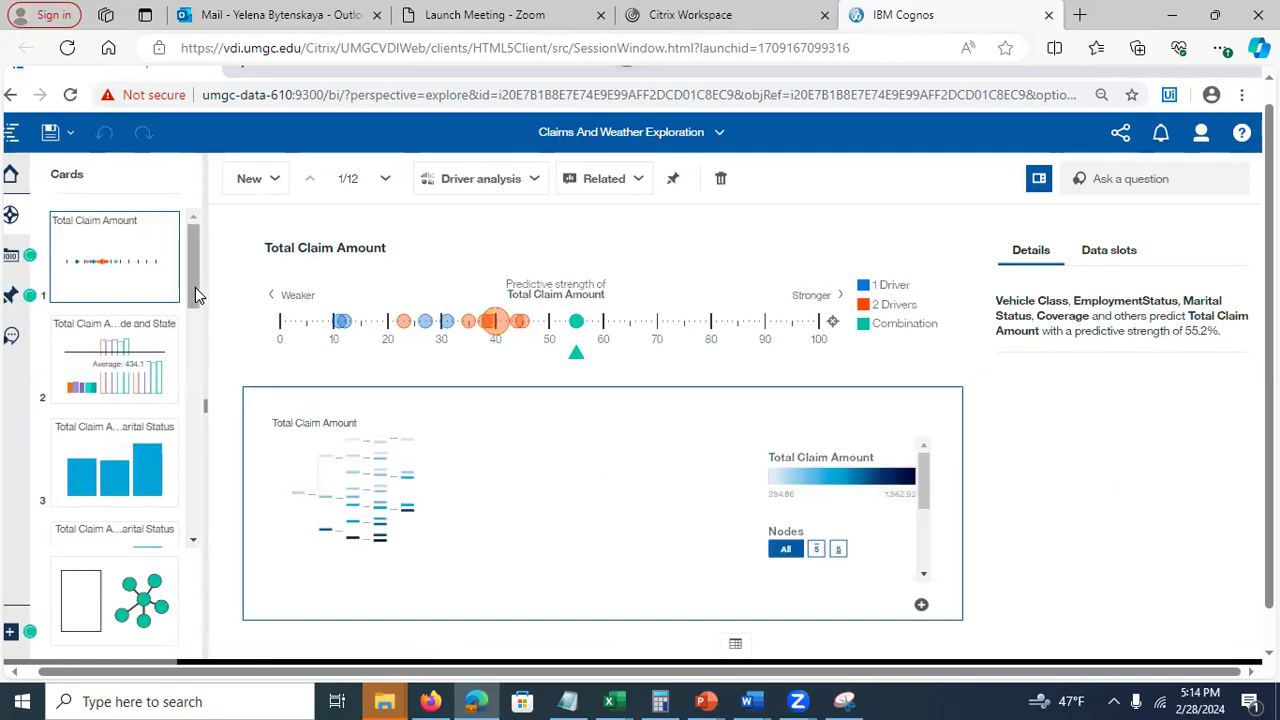
scroll(195, 287, down, 1)
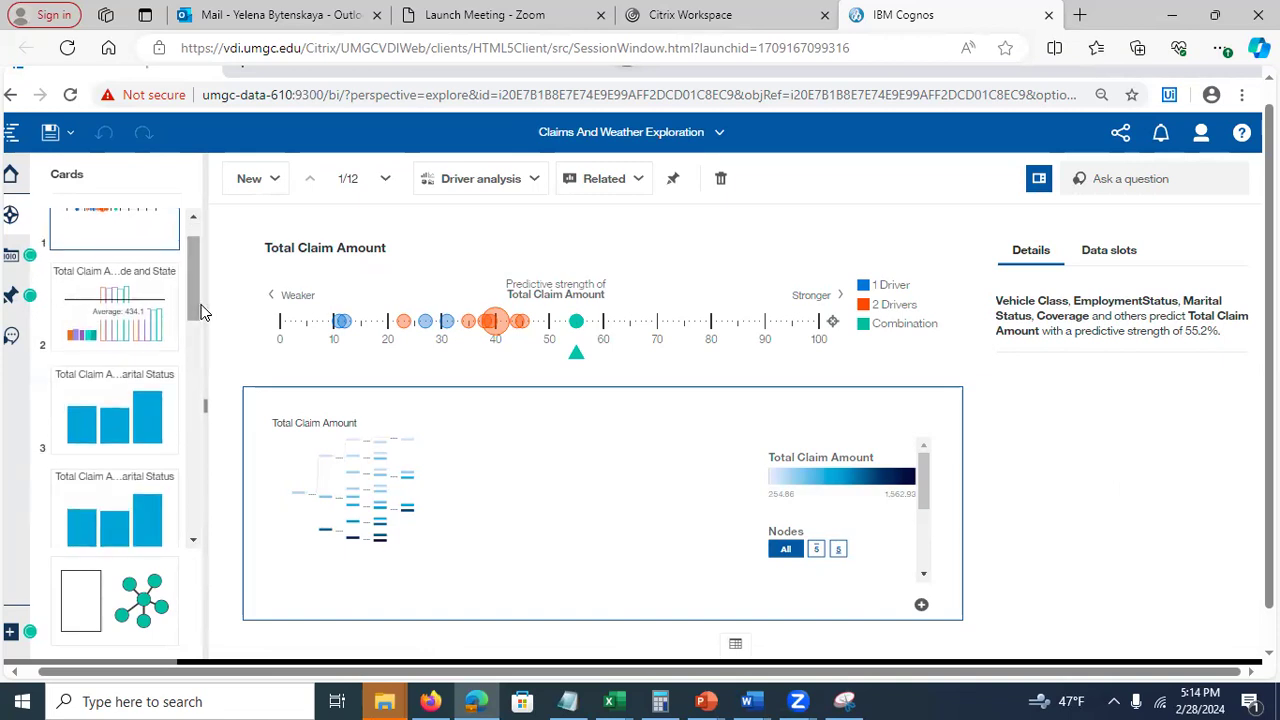
Step: Pin the Total Claim Amount by Marital Status chart and open My pins
click(98, 399)
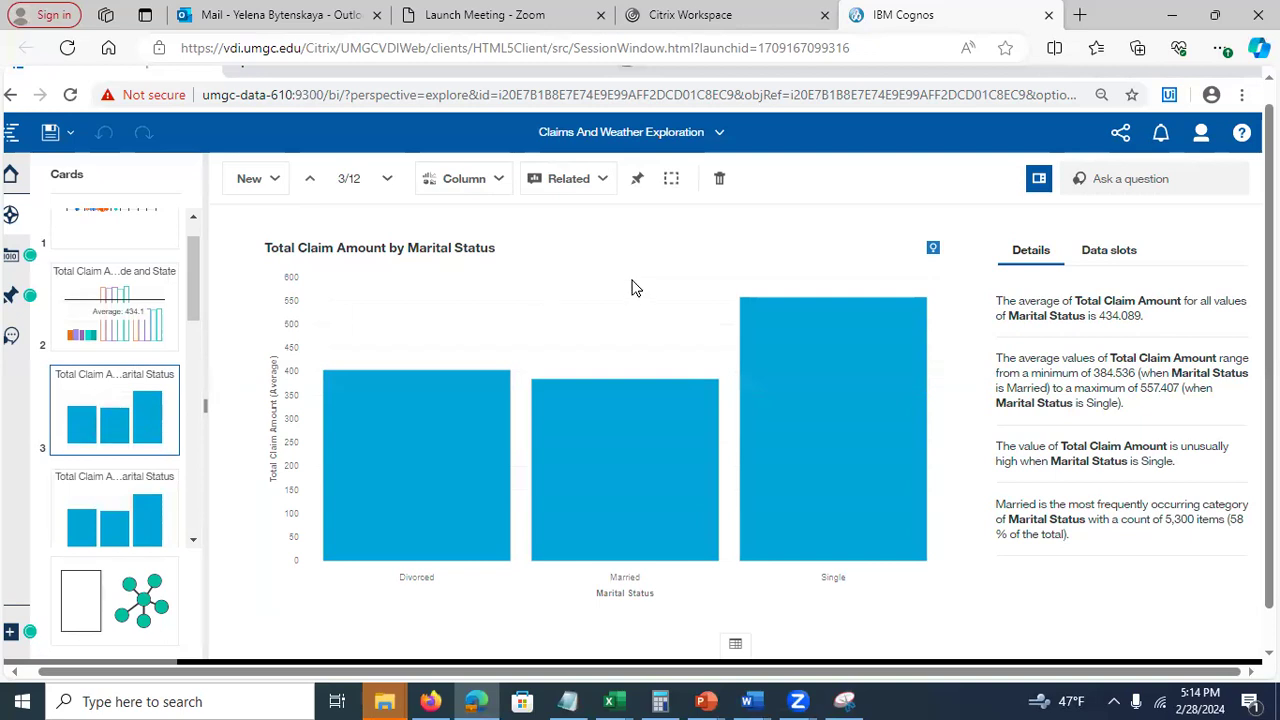
click(638, 181)
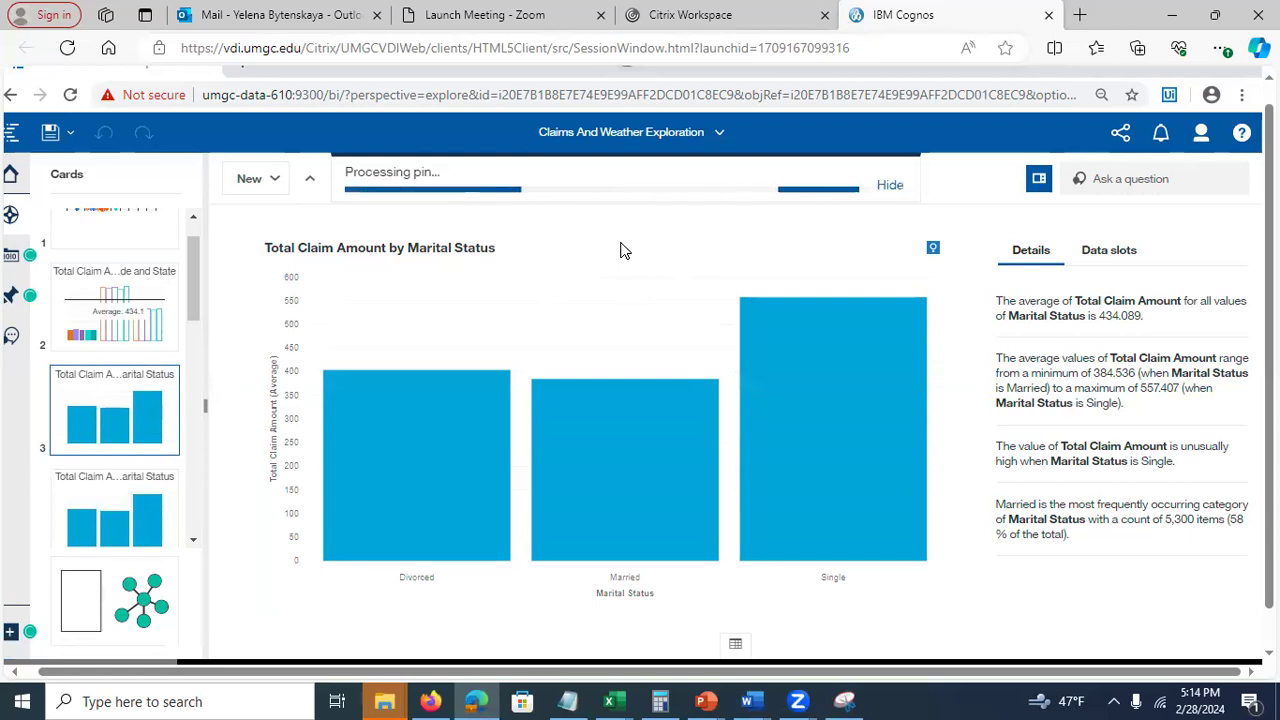
click(10, 295)
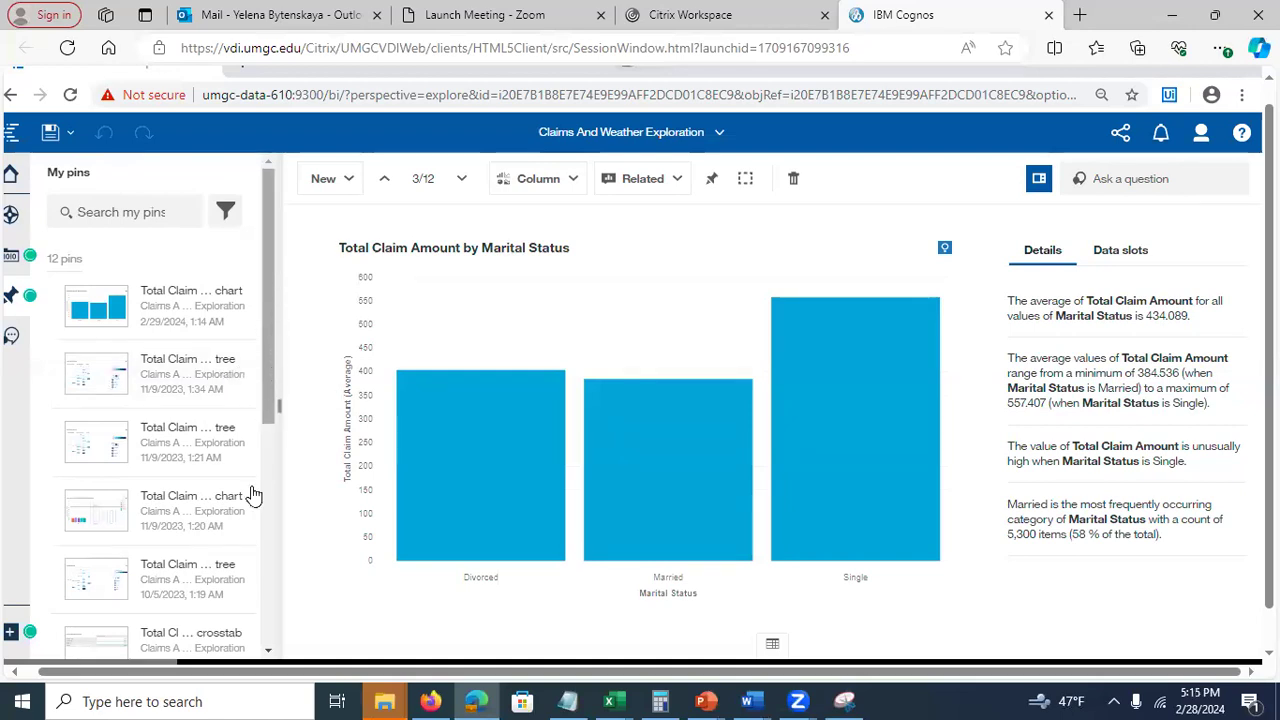
drag(272, 400, 270, 212)
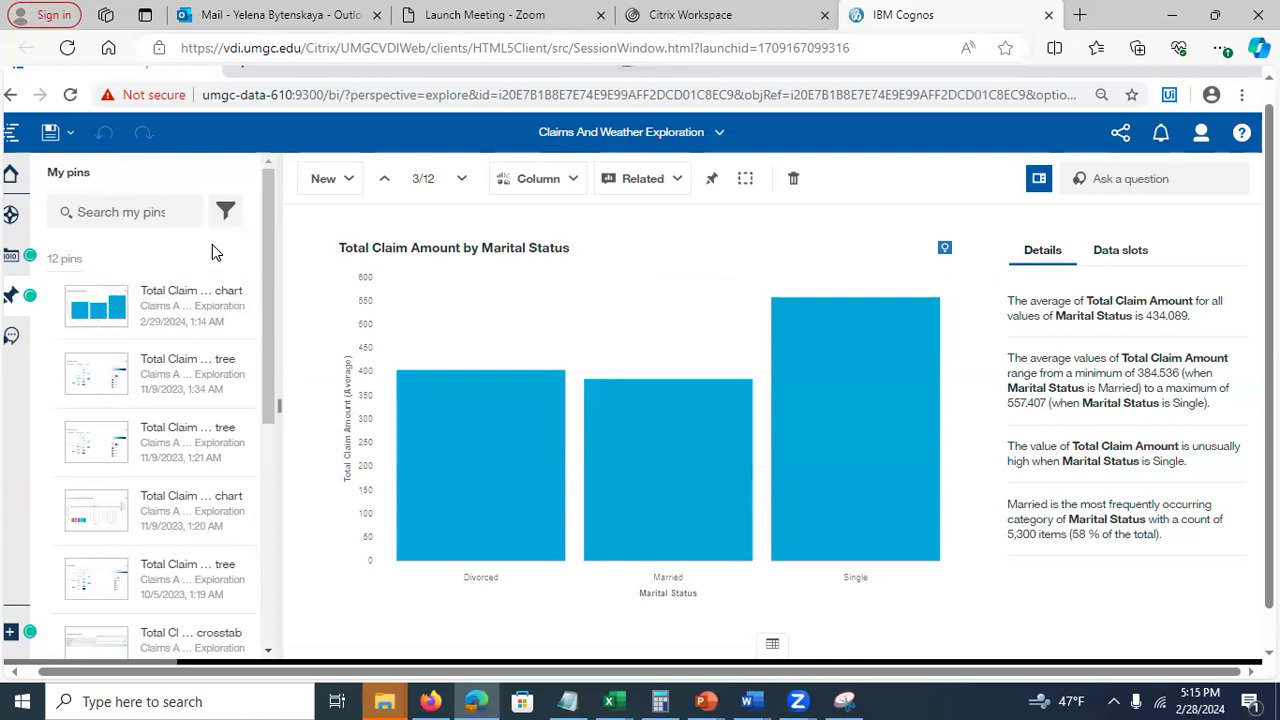
Step: Filter the pins list to Today, then back to All pins
click(226, 215)
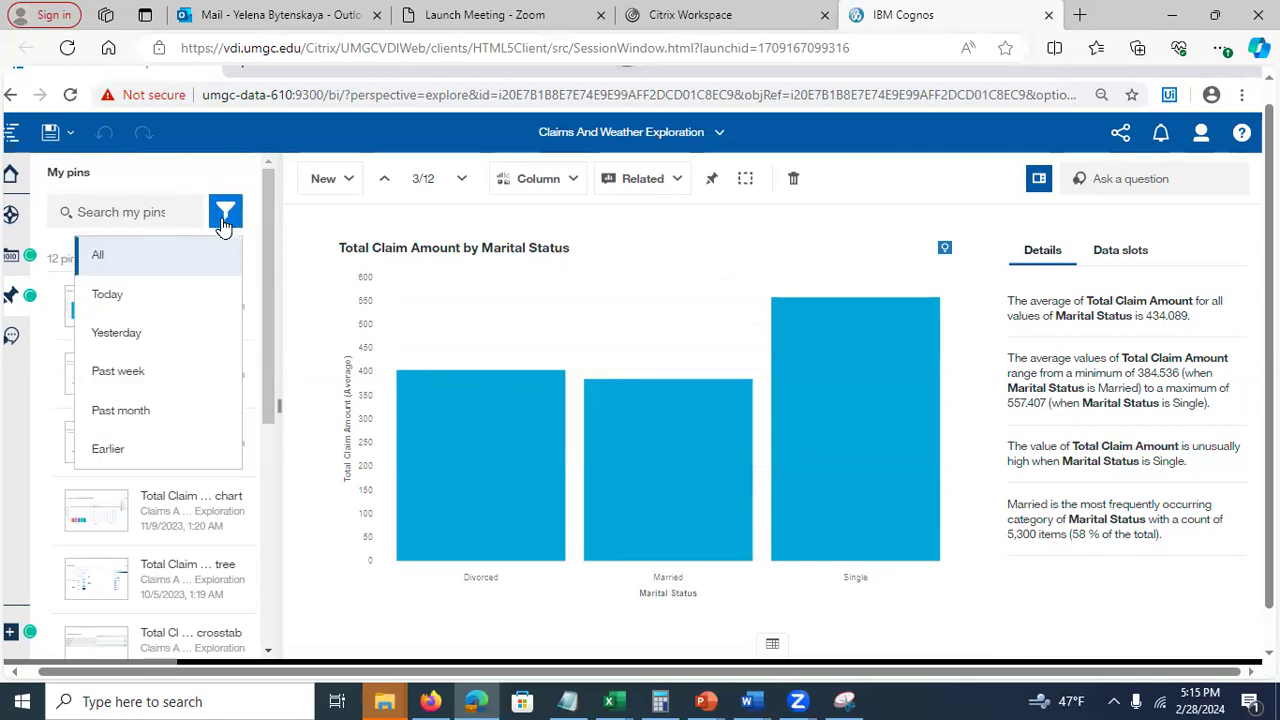
click(110, 293)
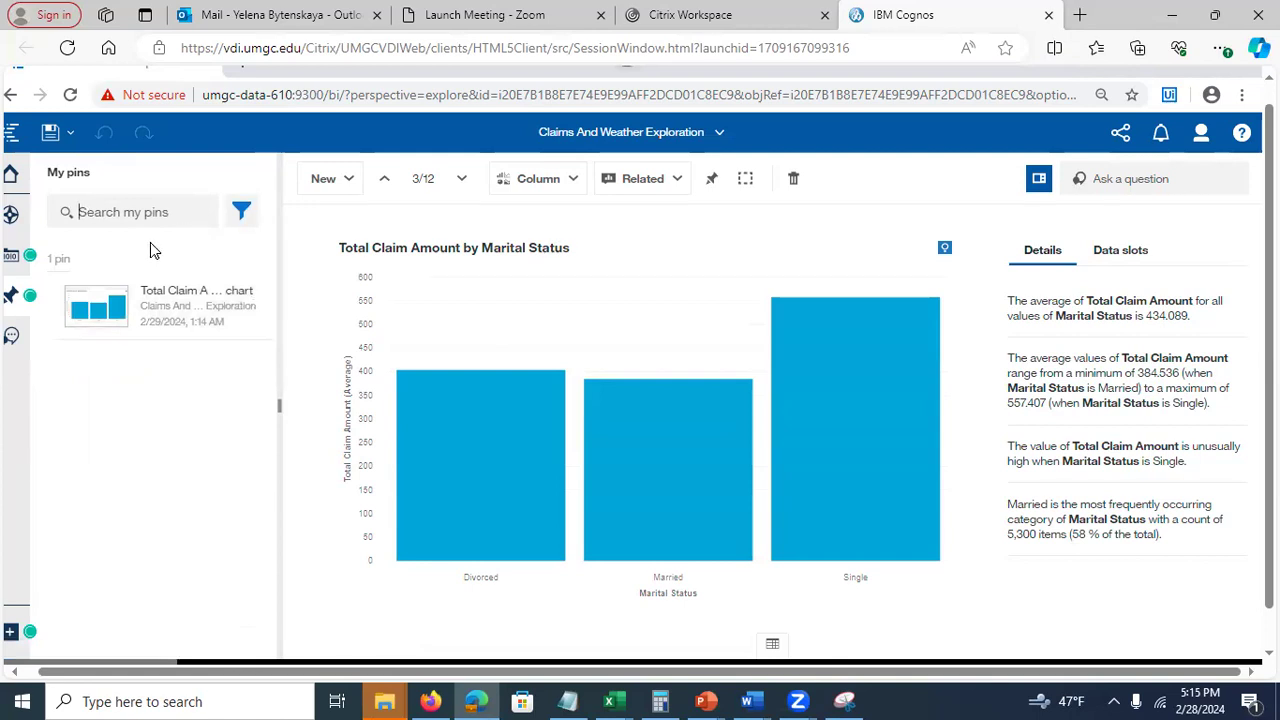
click(238, 213)
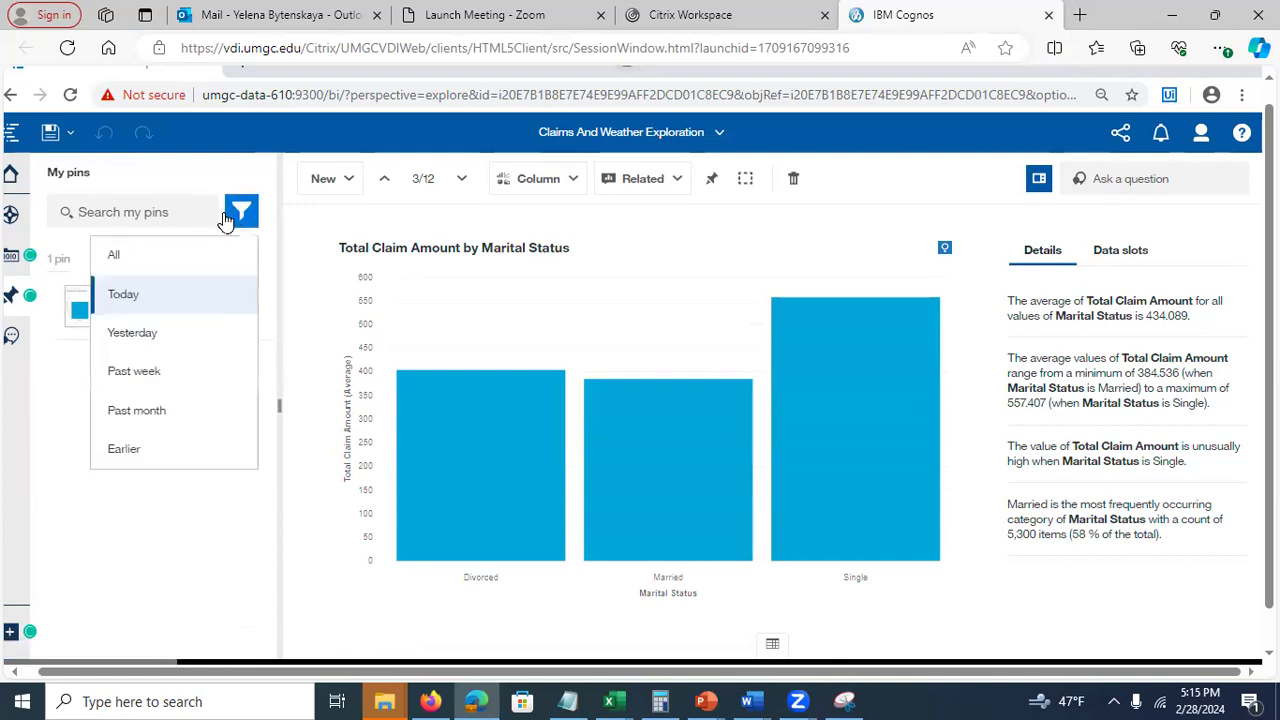
click(143, 262)
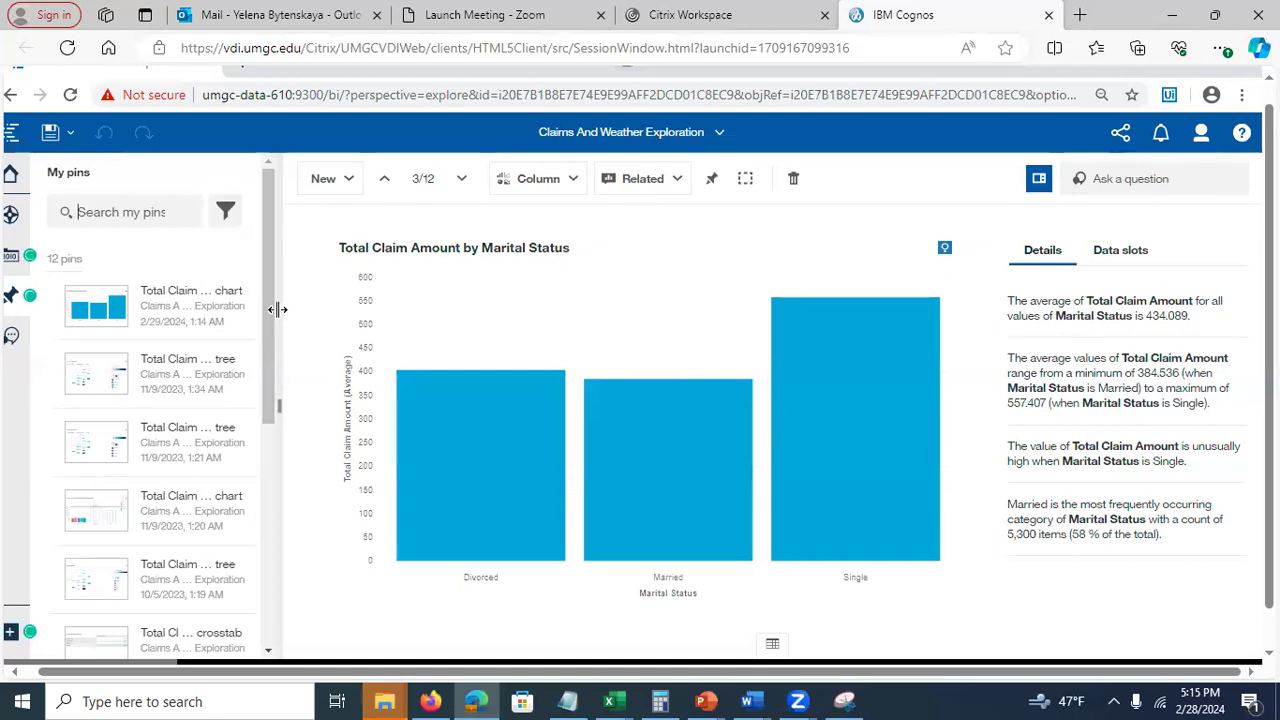
click(718, 136)
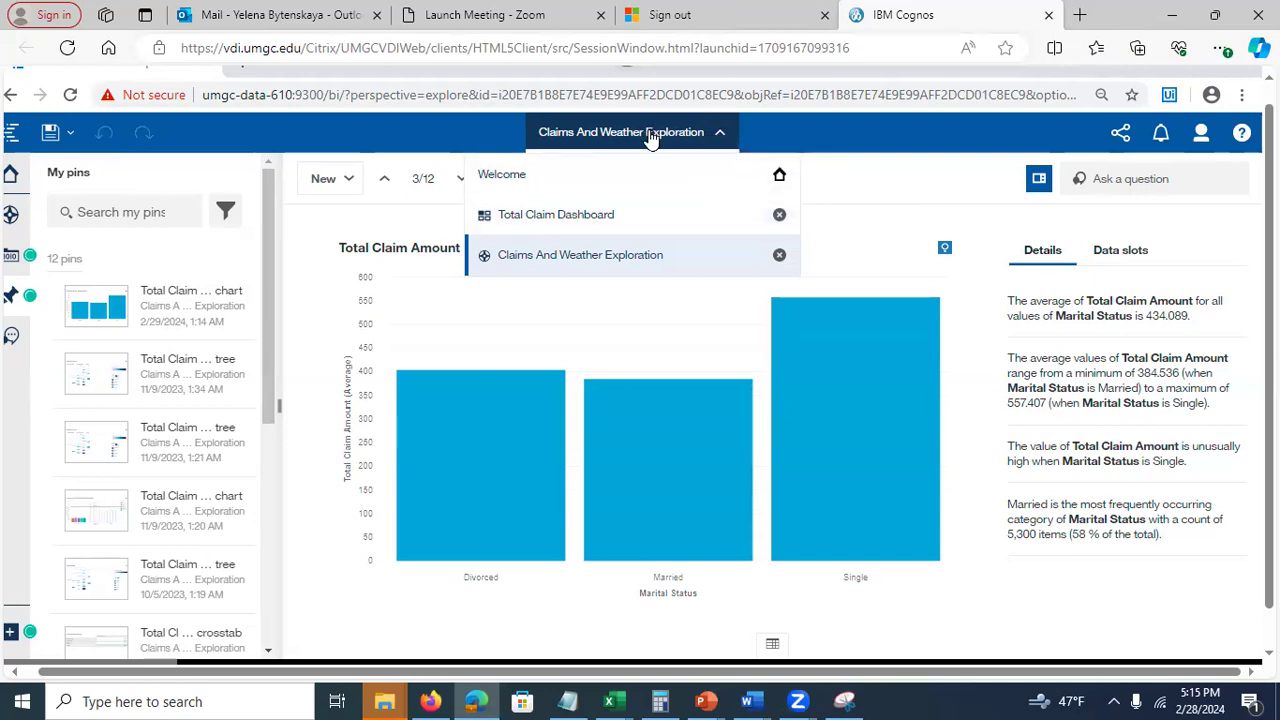
Step: Drag the pinned marital status chart from My pins onto Tab 2 of Total Claim Dashboard
click(563, 216)
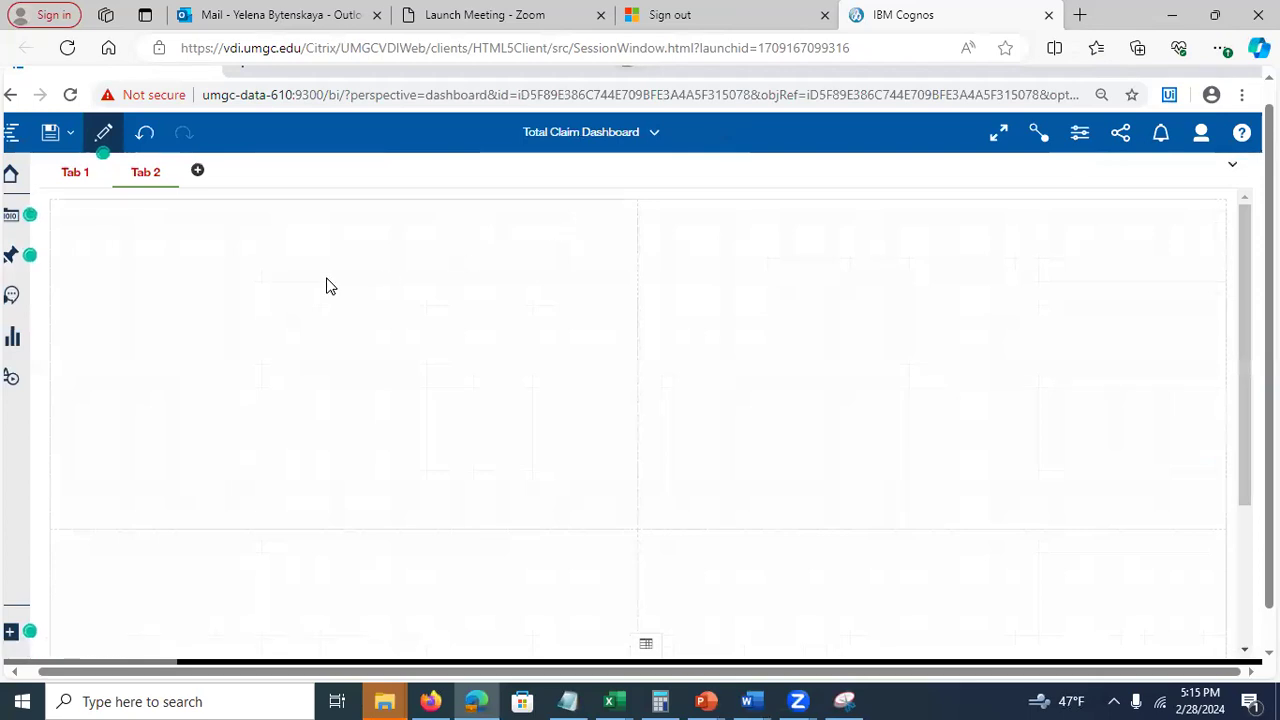
click(9, 257)
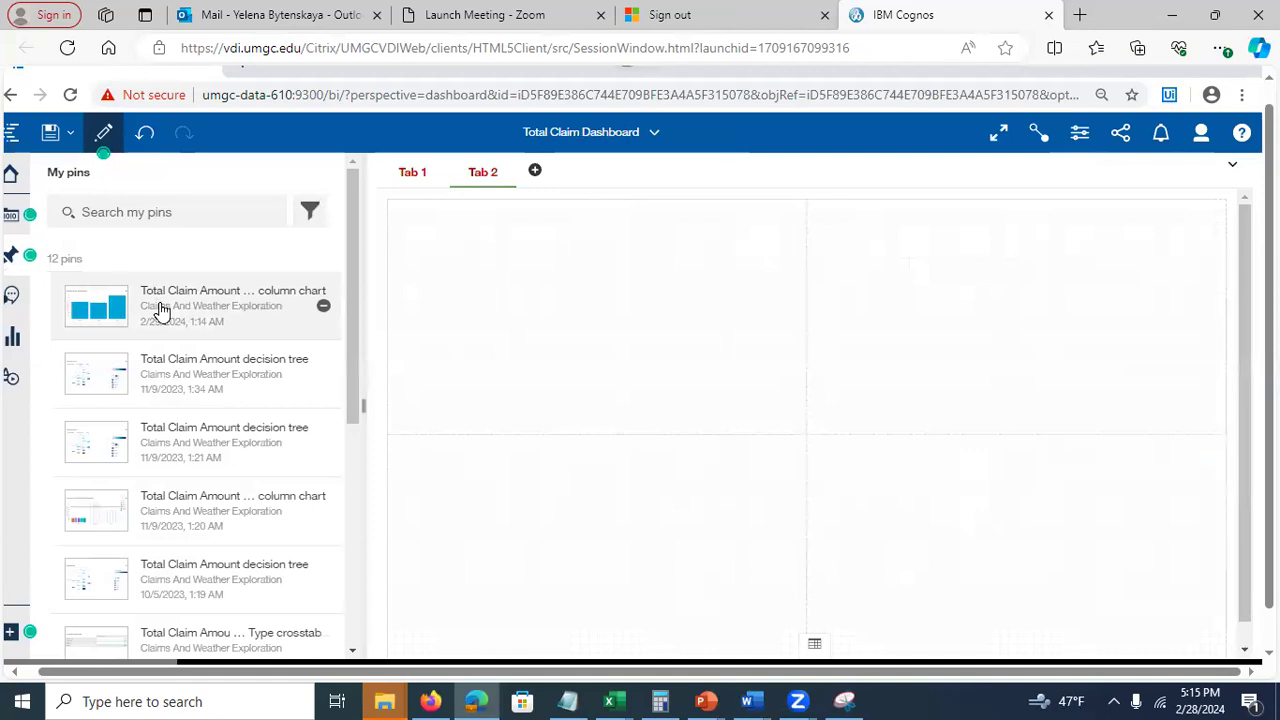
drag(160, 310, 582, 311)
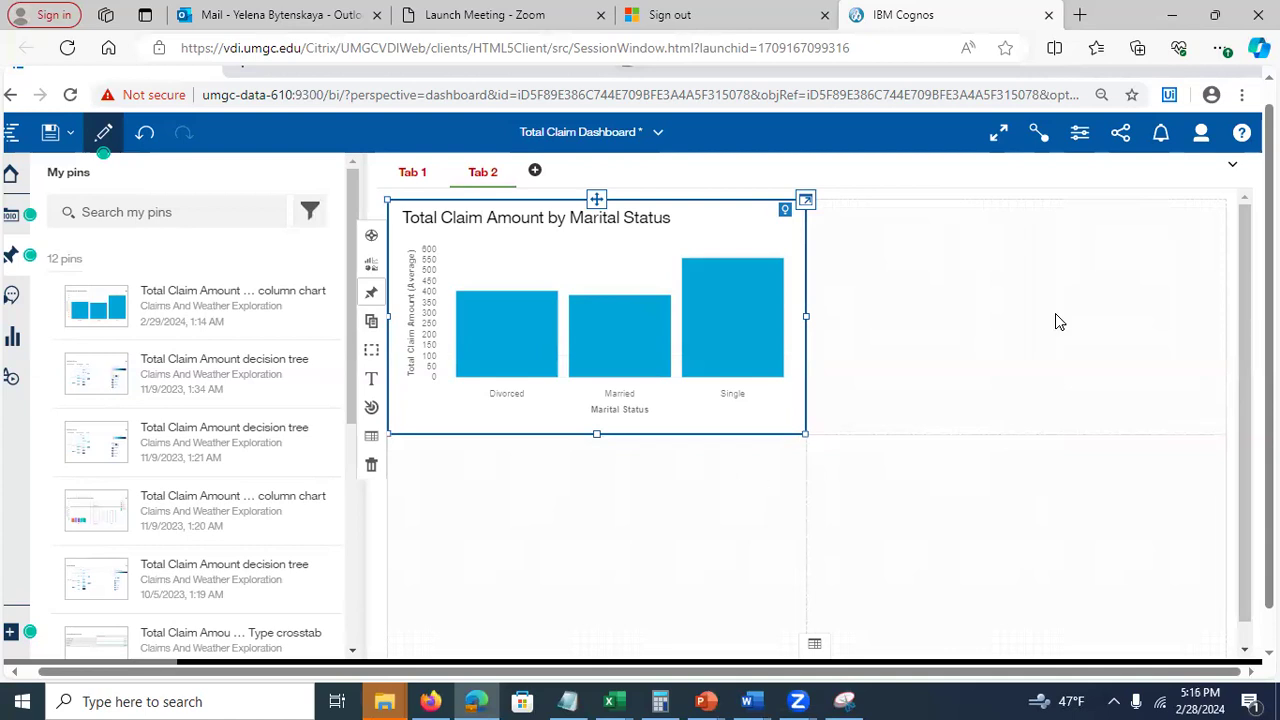
Step: Color the marital status chart's bars green (#86C43B)
click(1079, 136)
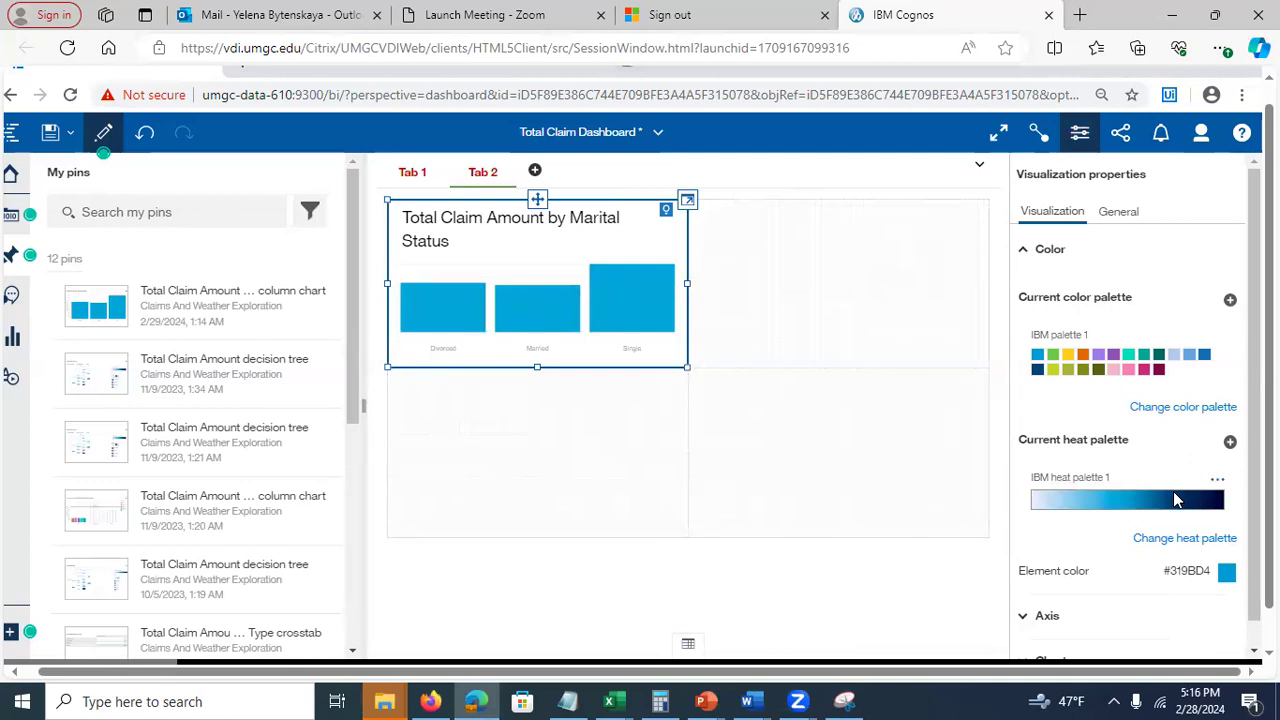
click(1227, 573)
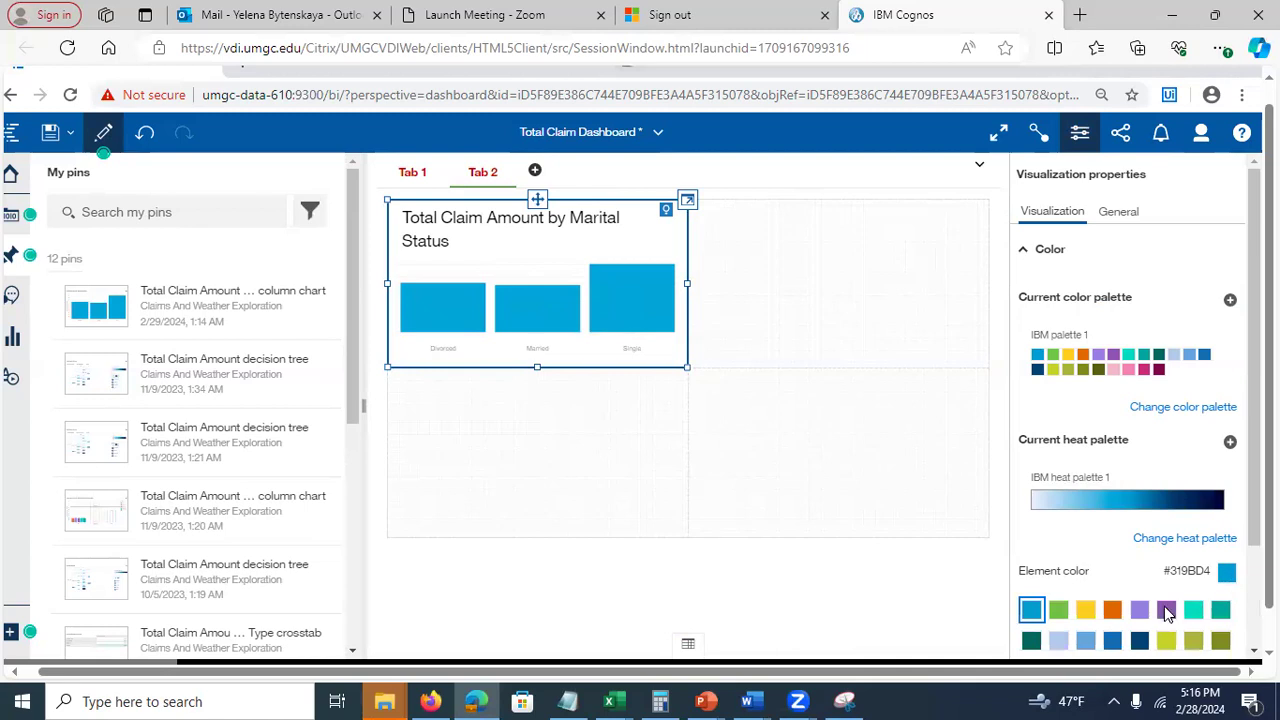
click(1058, 610)
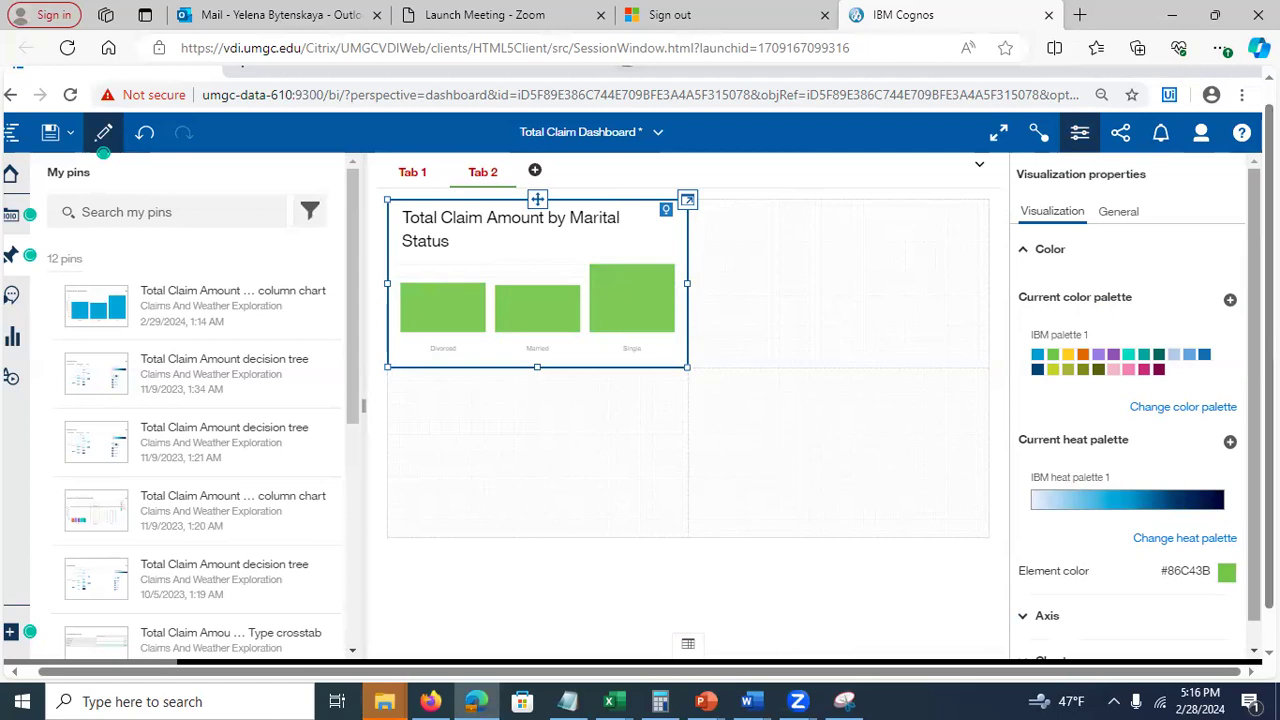
Step: Turn on value labels in Chart settings, then show the chart's General properties
drag(1254, 394, 1254, 418)
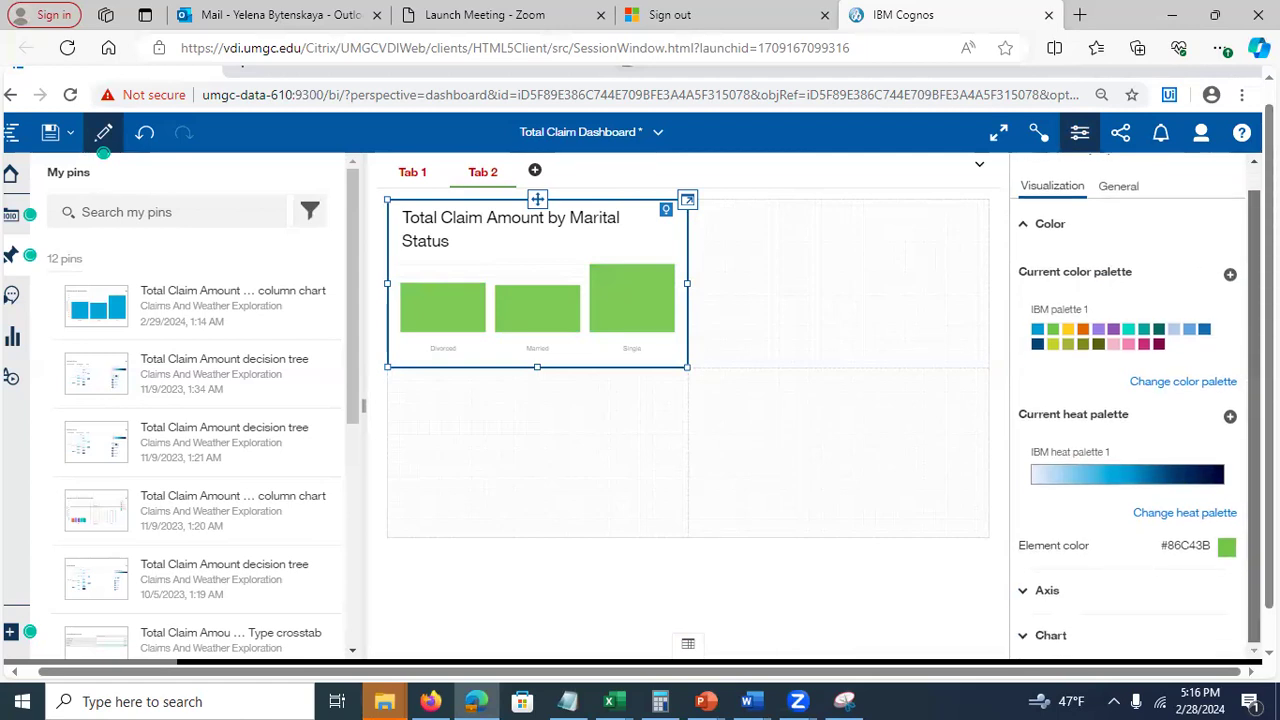
click(1023, 638)
drag(1254, 420, 1254, 567)
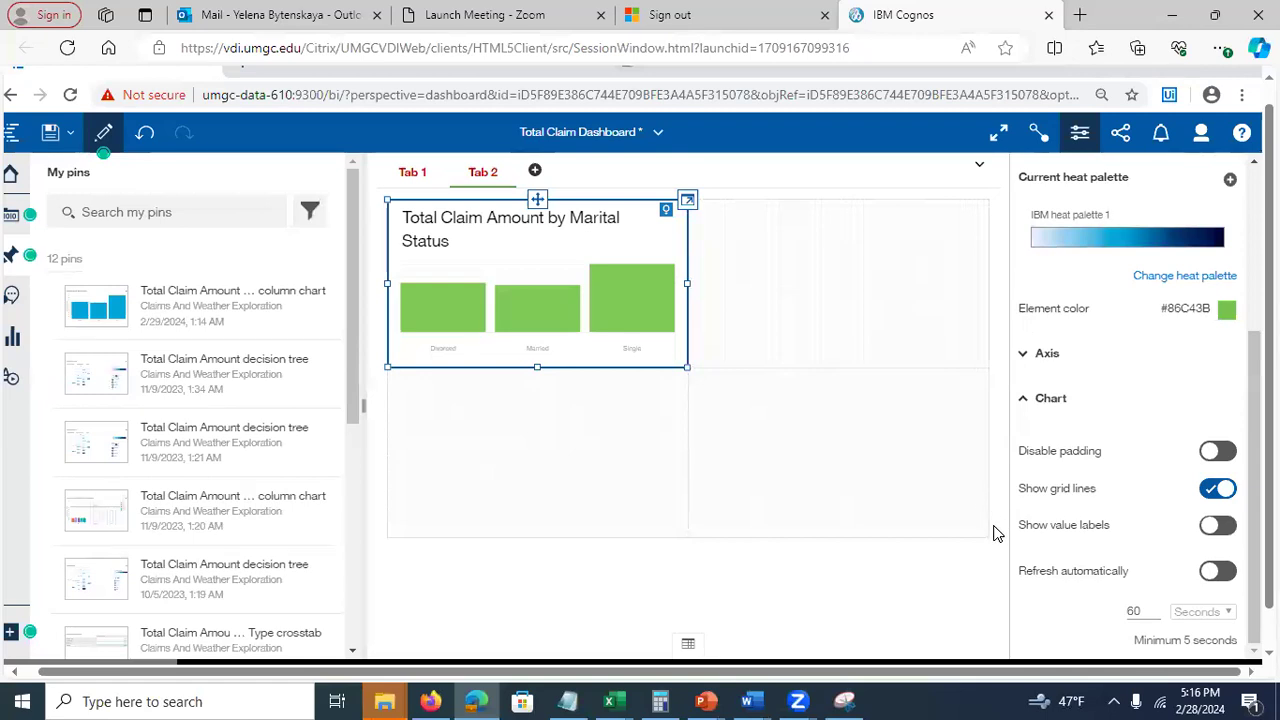
click(1217, 530)
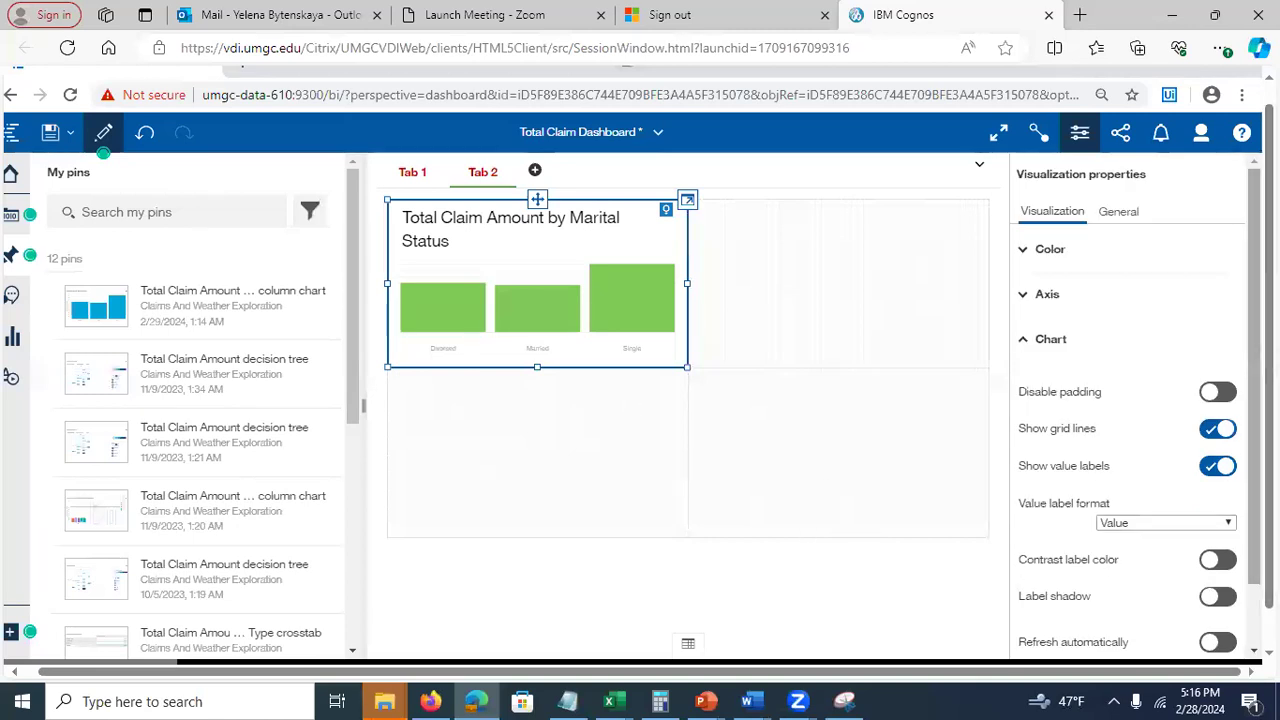
scroll(1135, 410, down, 1)
scroll(1128, 410, up, 1)
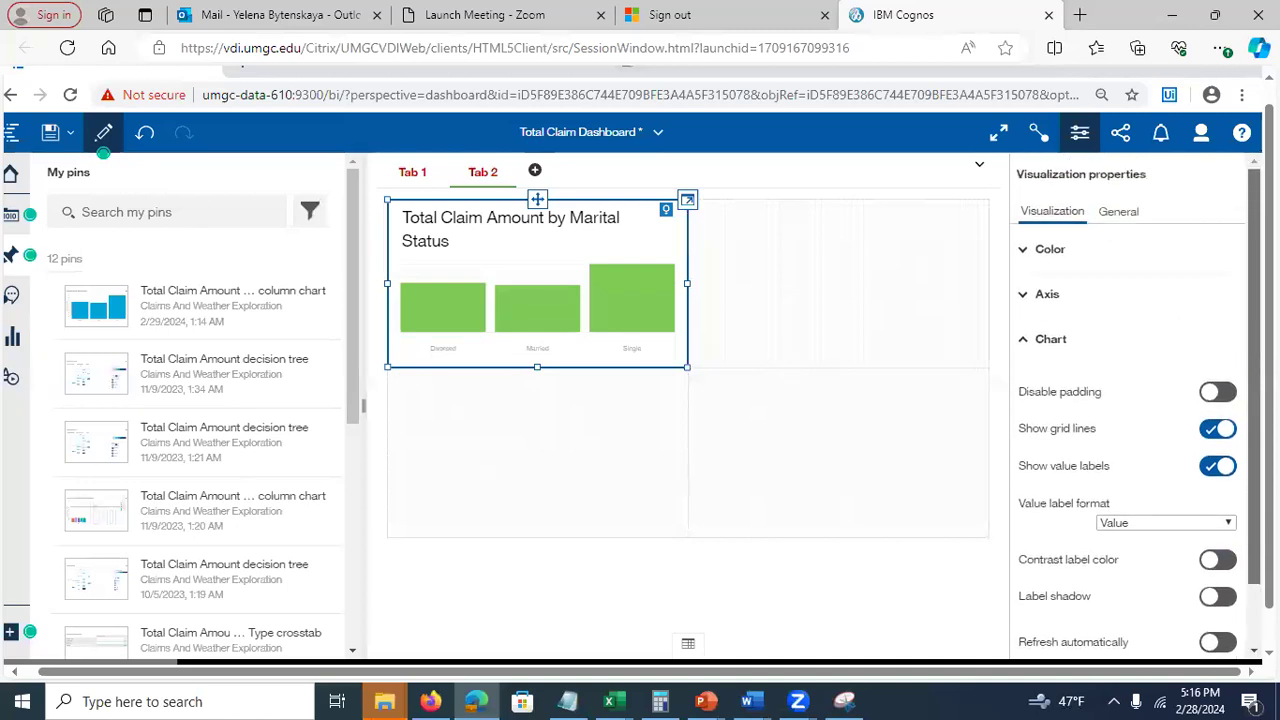
click(1033, 252)
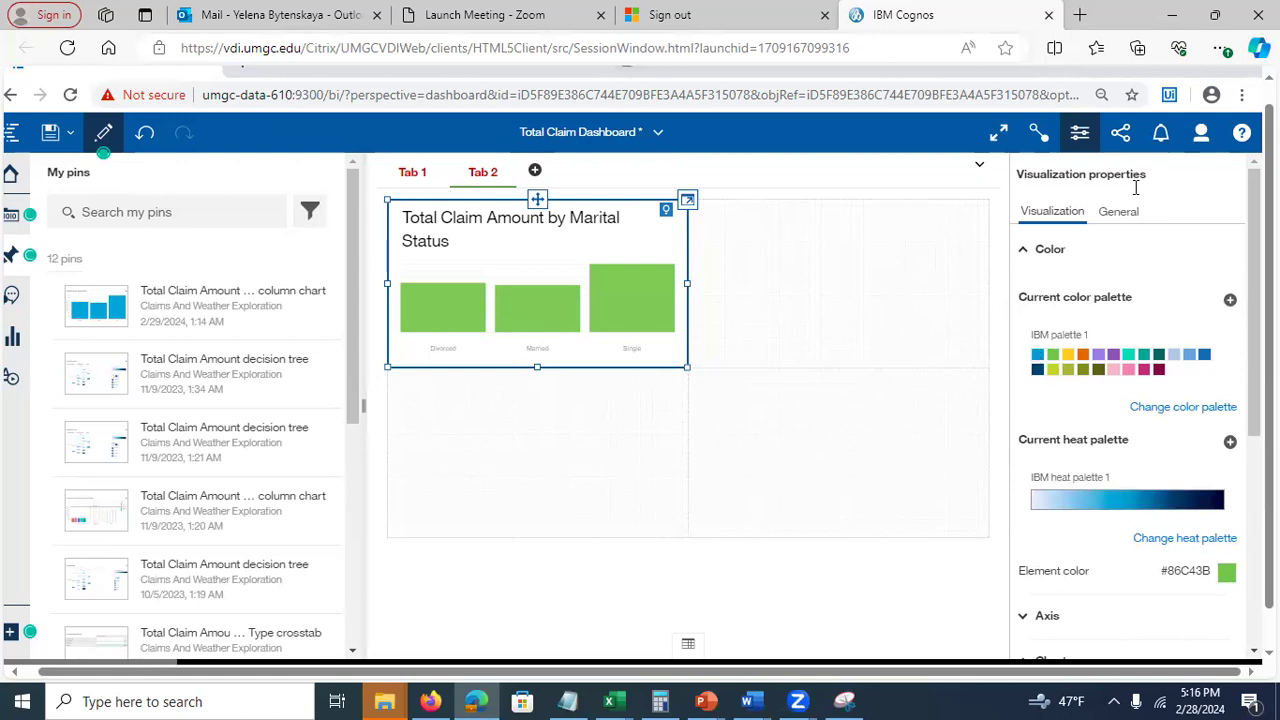
click(1125, 217)
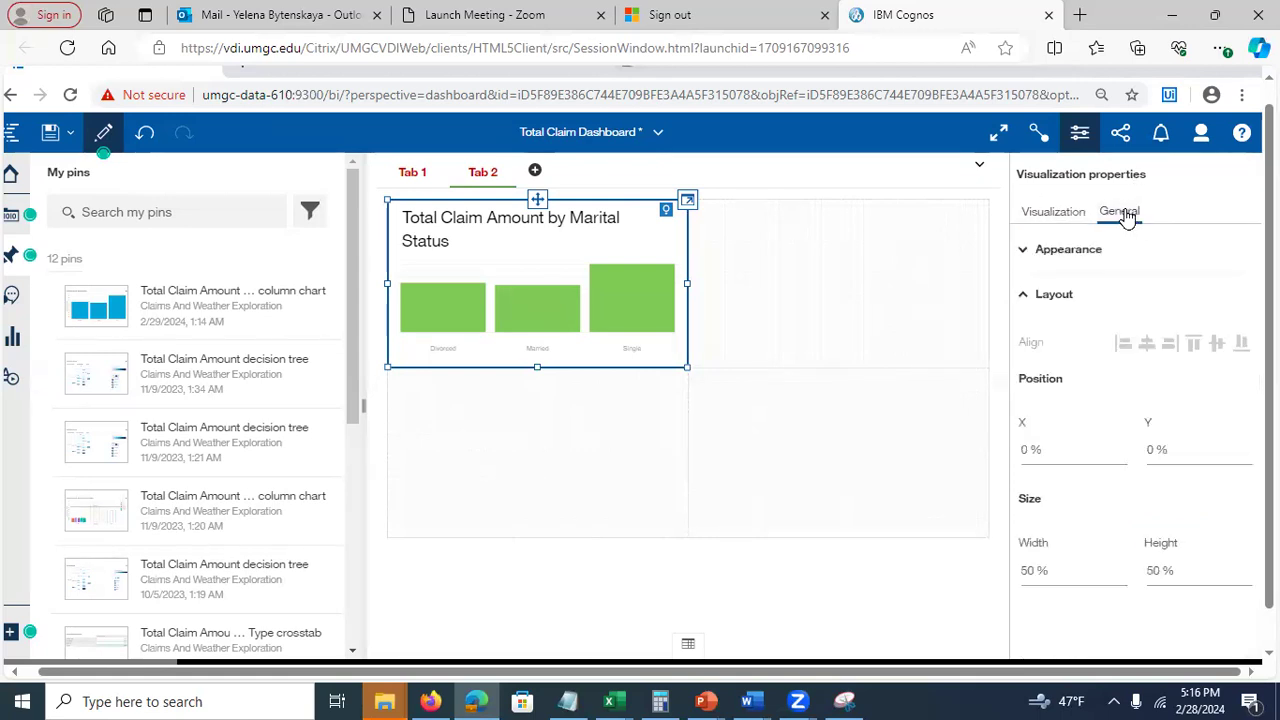
Step: Give the marital status bar chart a black border, then deselect it
click(1025, 256)
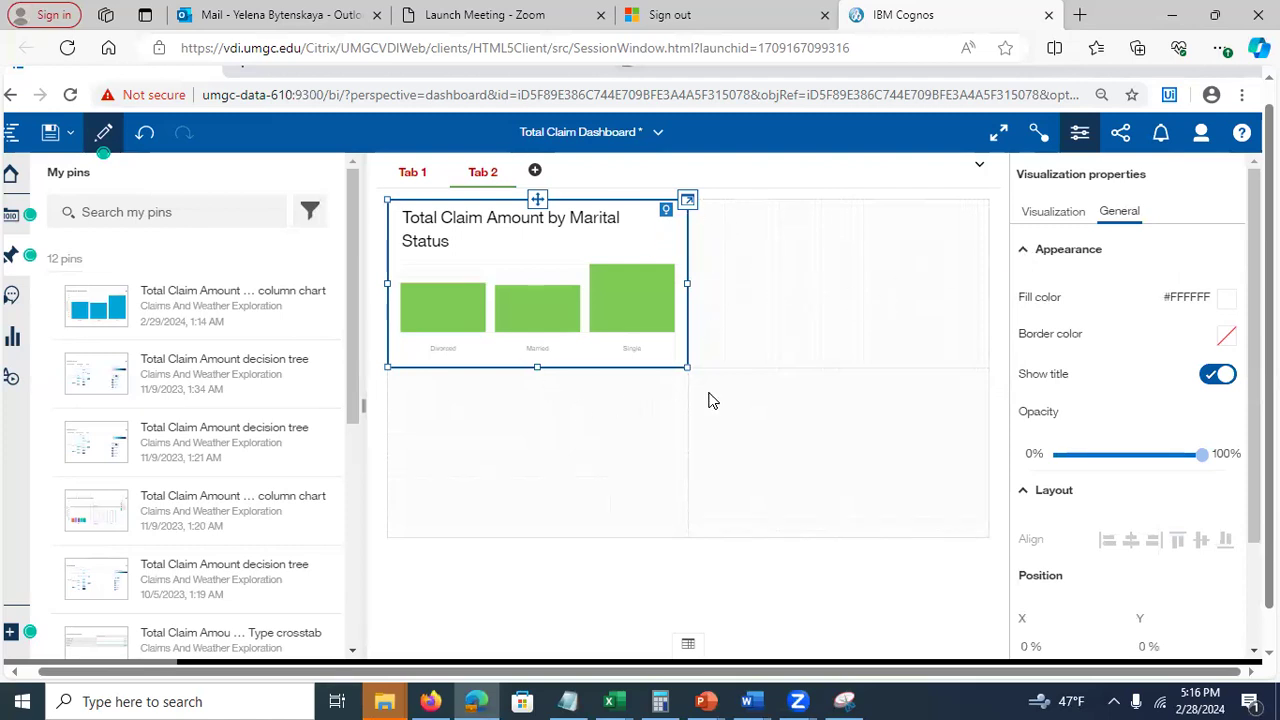
click(1226, 337)
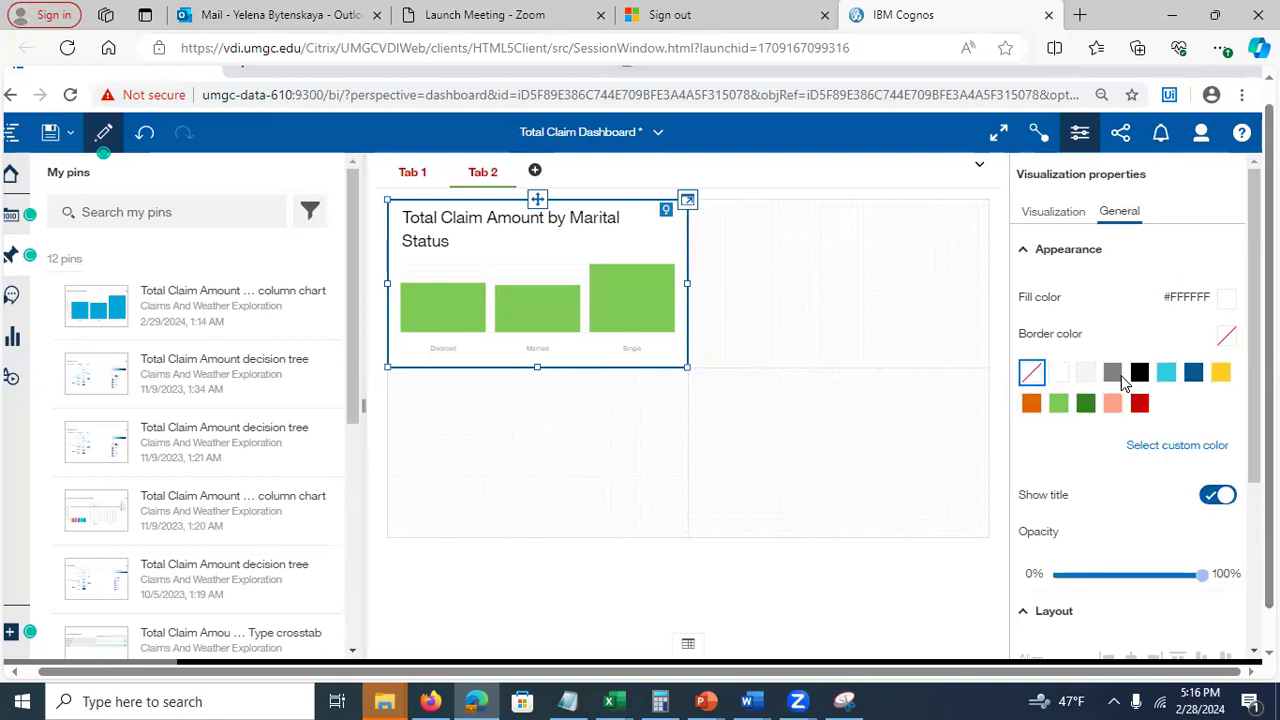
click(1140, 373)
click(799, 441)
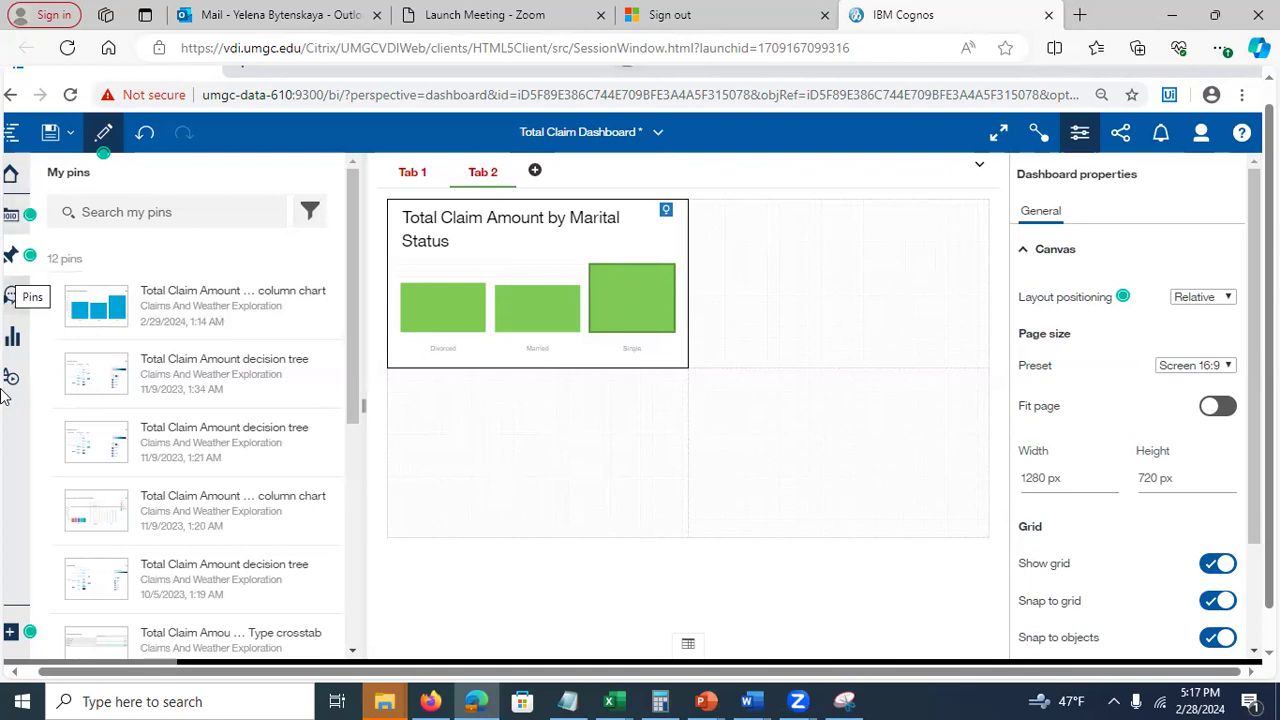
Step: Add an empty pie chart to Tab 2, below the bar chart
click(10, 338)
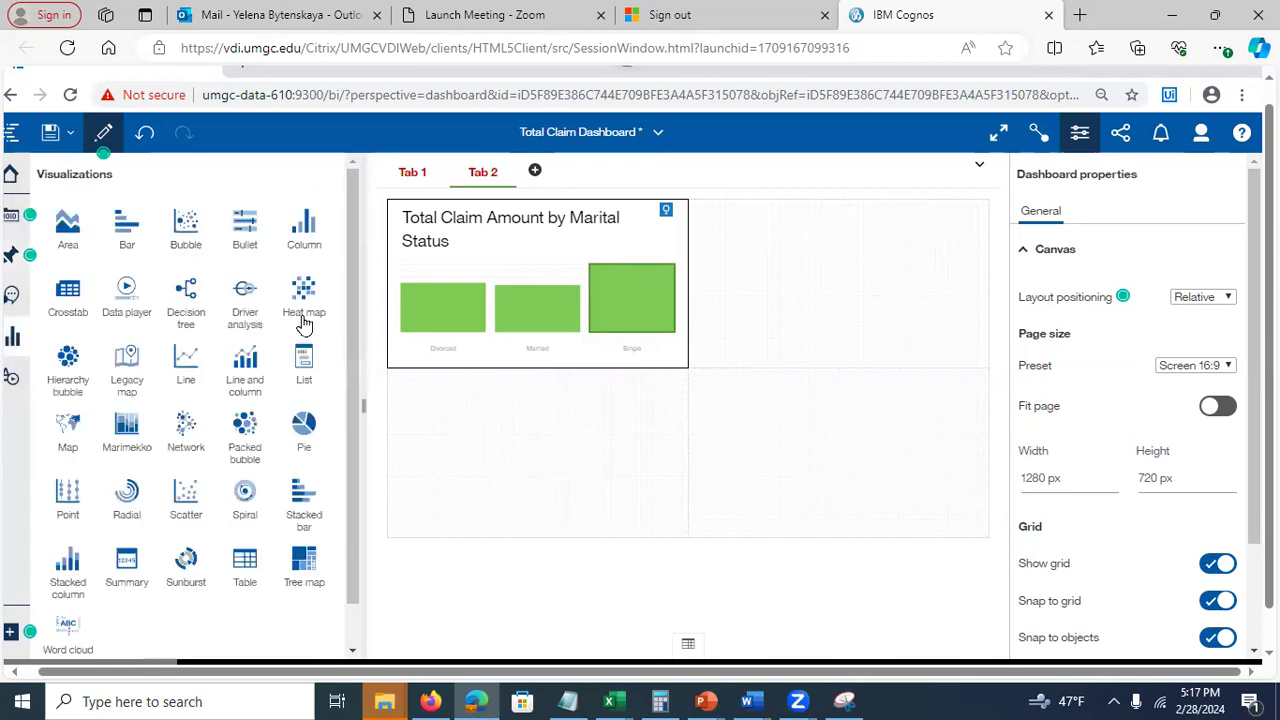
drag(302, 428, 523, 443)
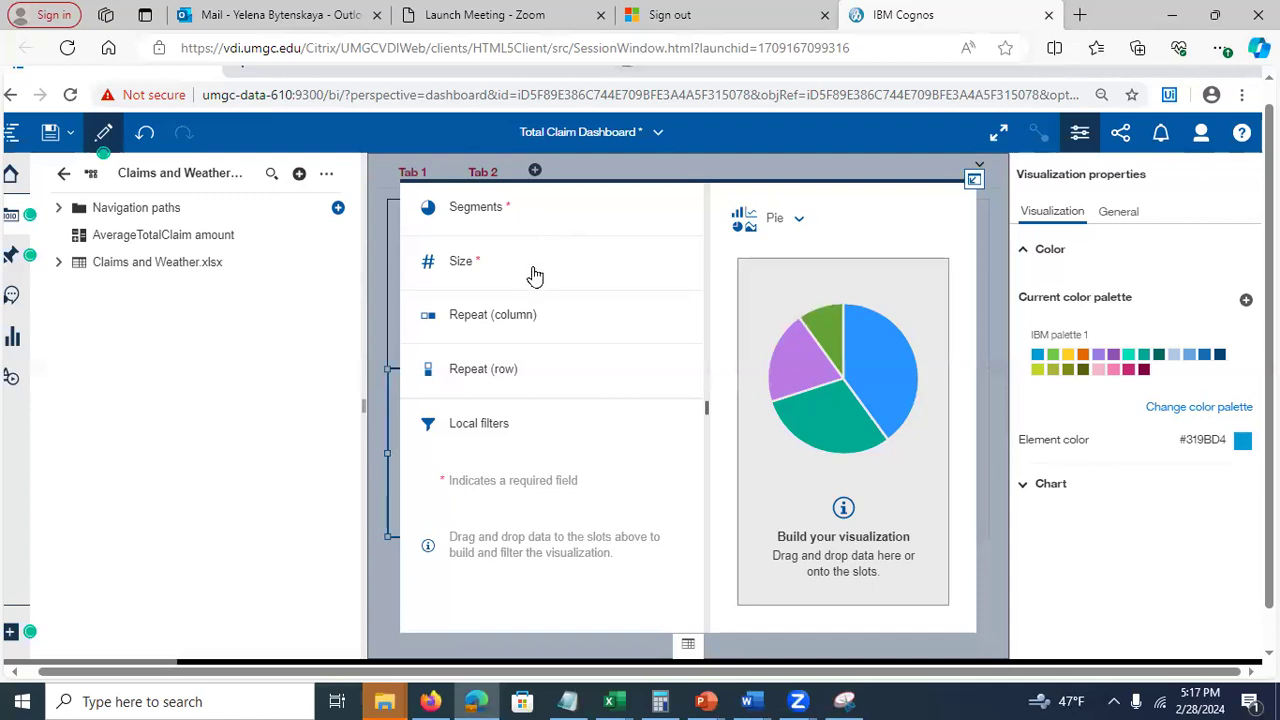
Step: Segment the pie by State and size its slices by the Count distinct of Customer
click(60, 266)
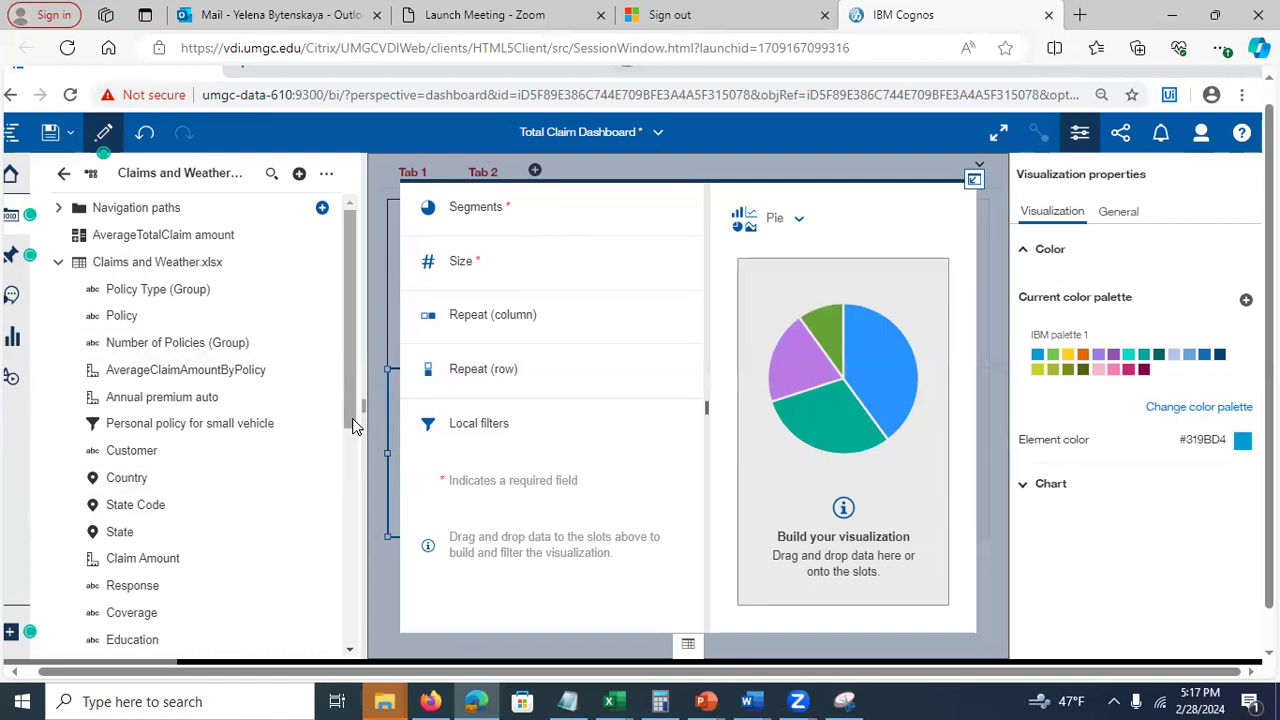
drag(130, 540, 516, 209)
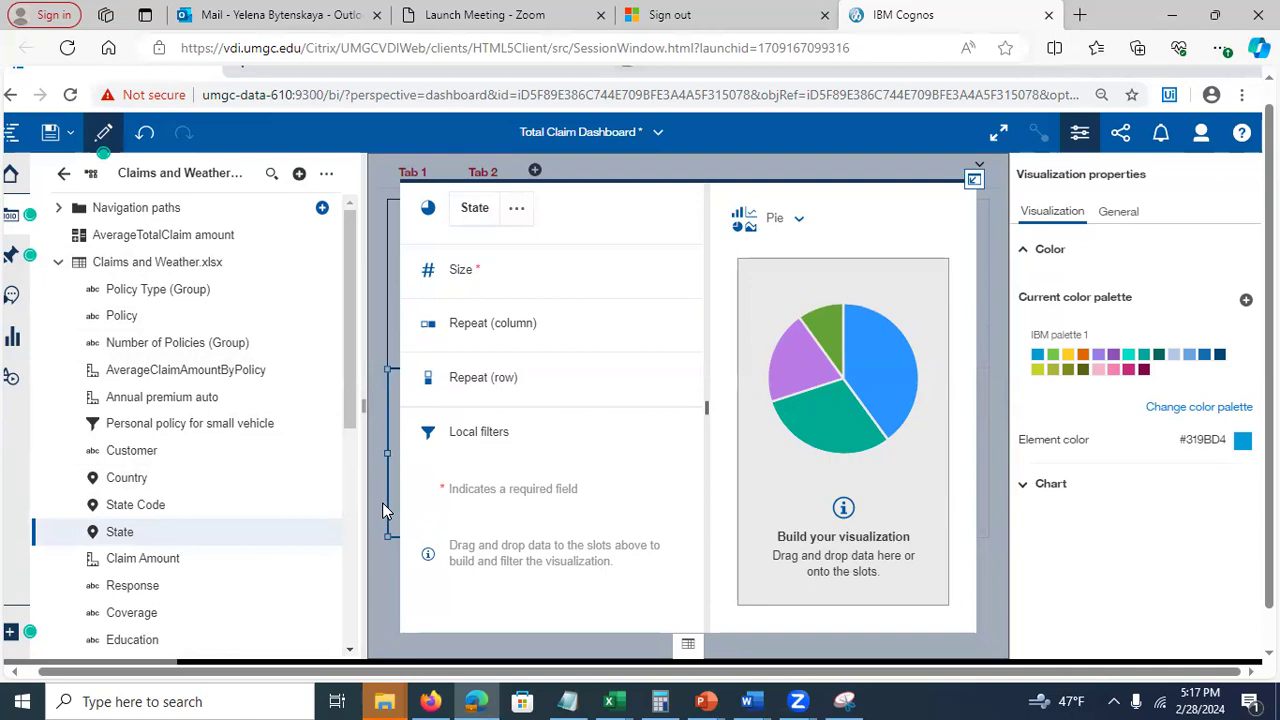
drag(127, 451, 477, 278)
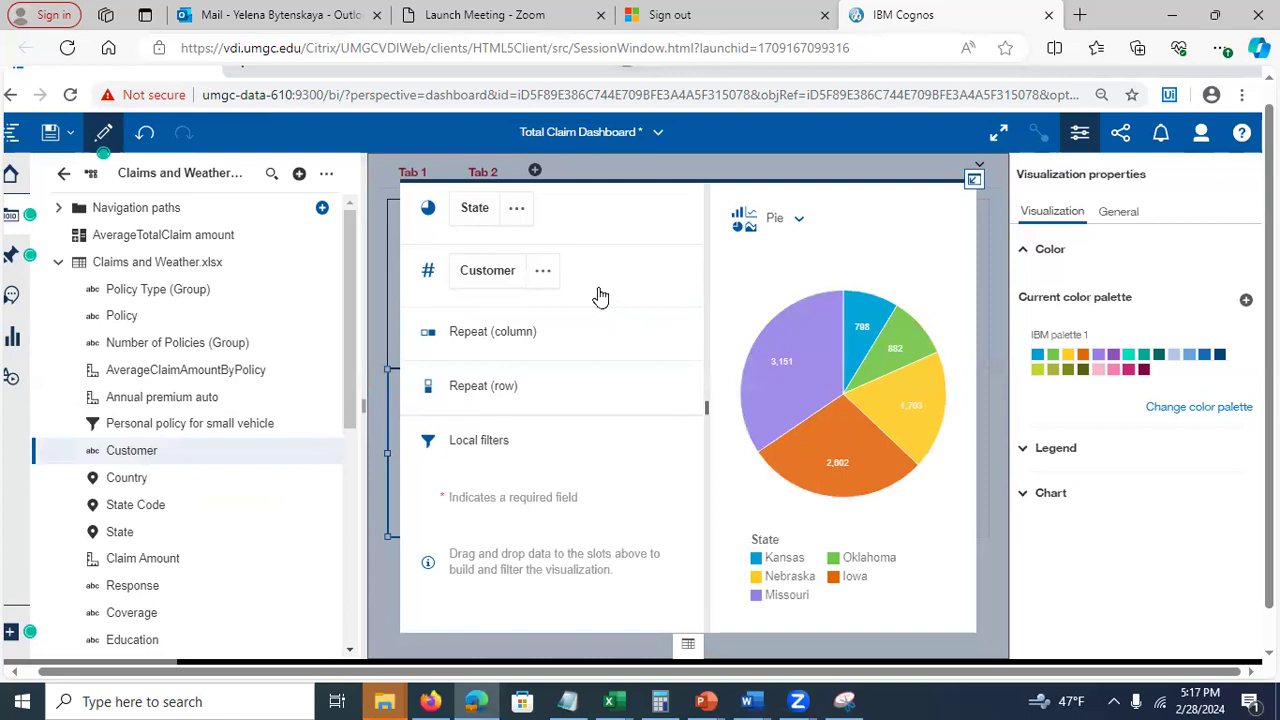
click(542, 275)
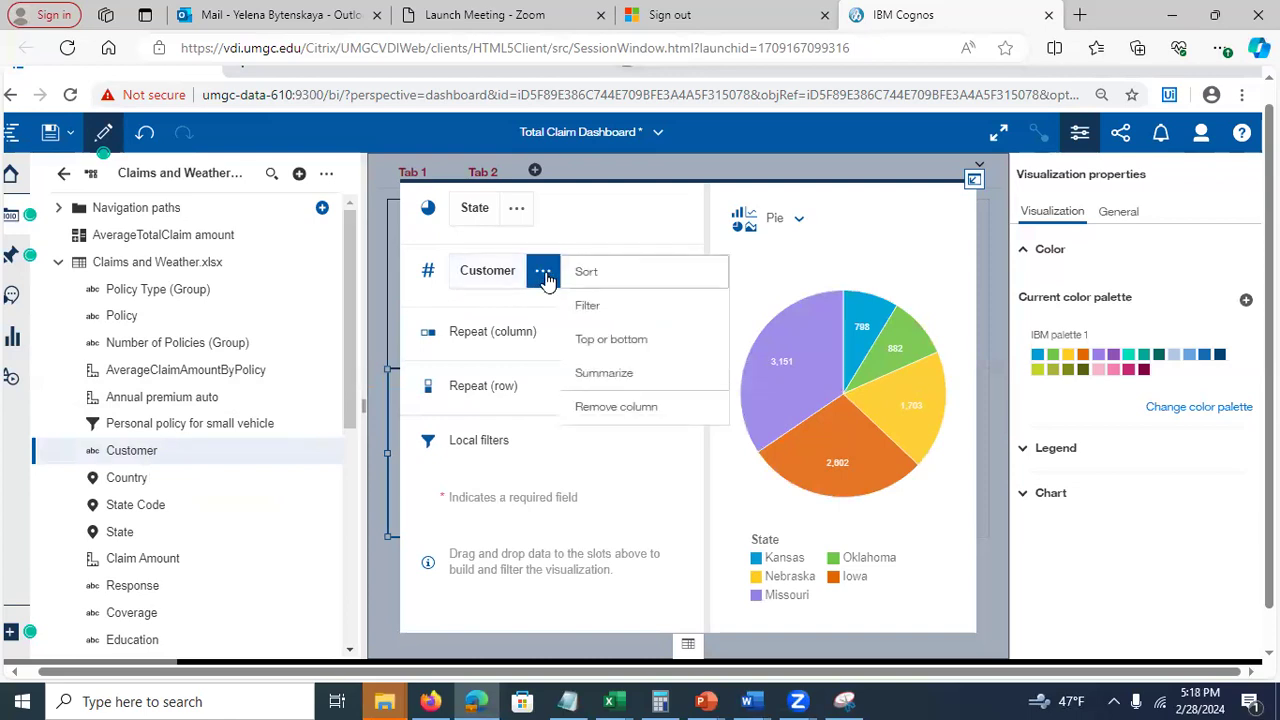
click(587, 378)
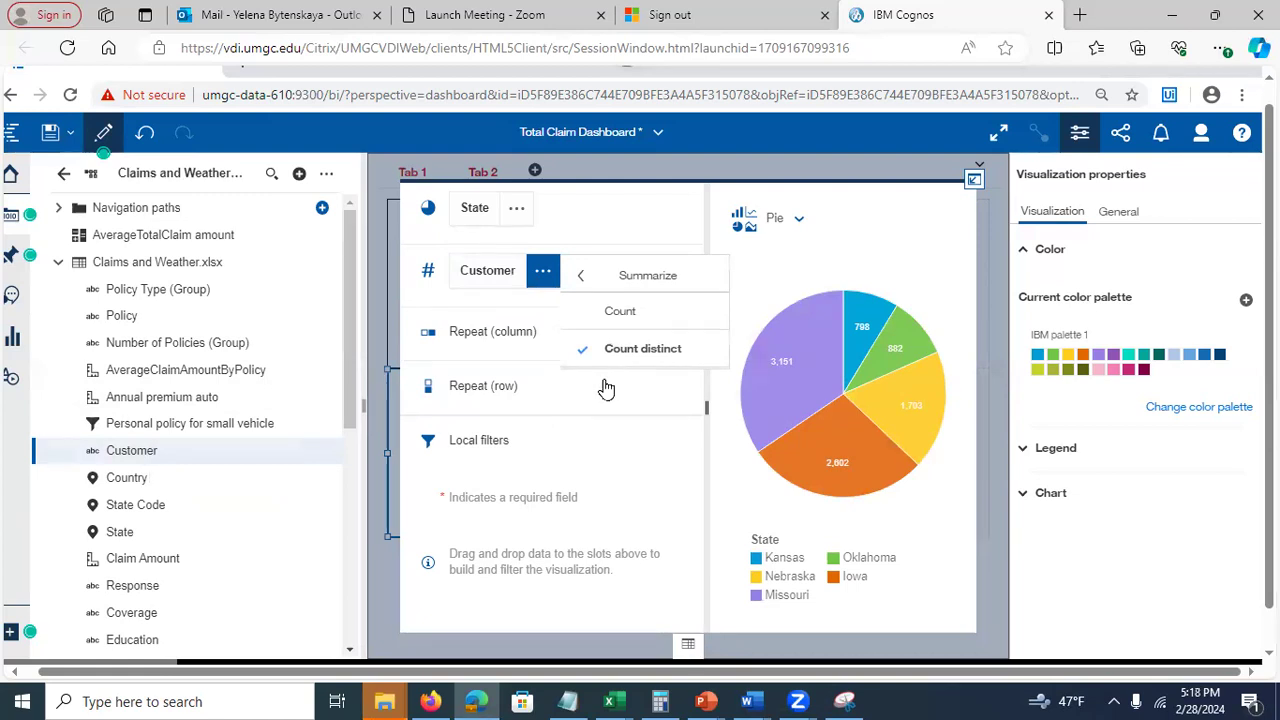
click(602, 496)
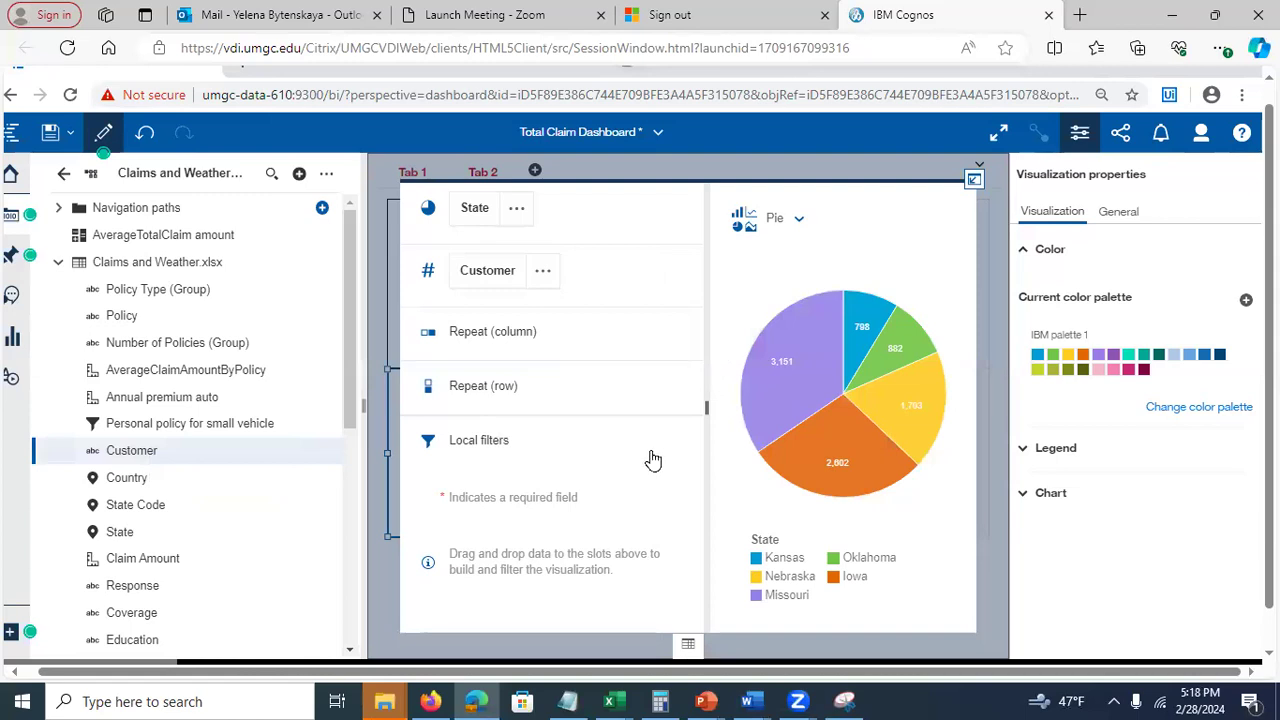
Step: Show percentage labels on the pie and turn it into a donut with about 71% radius
click(973, 181)
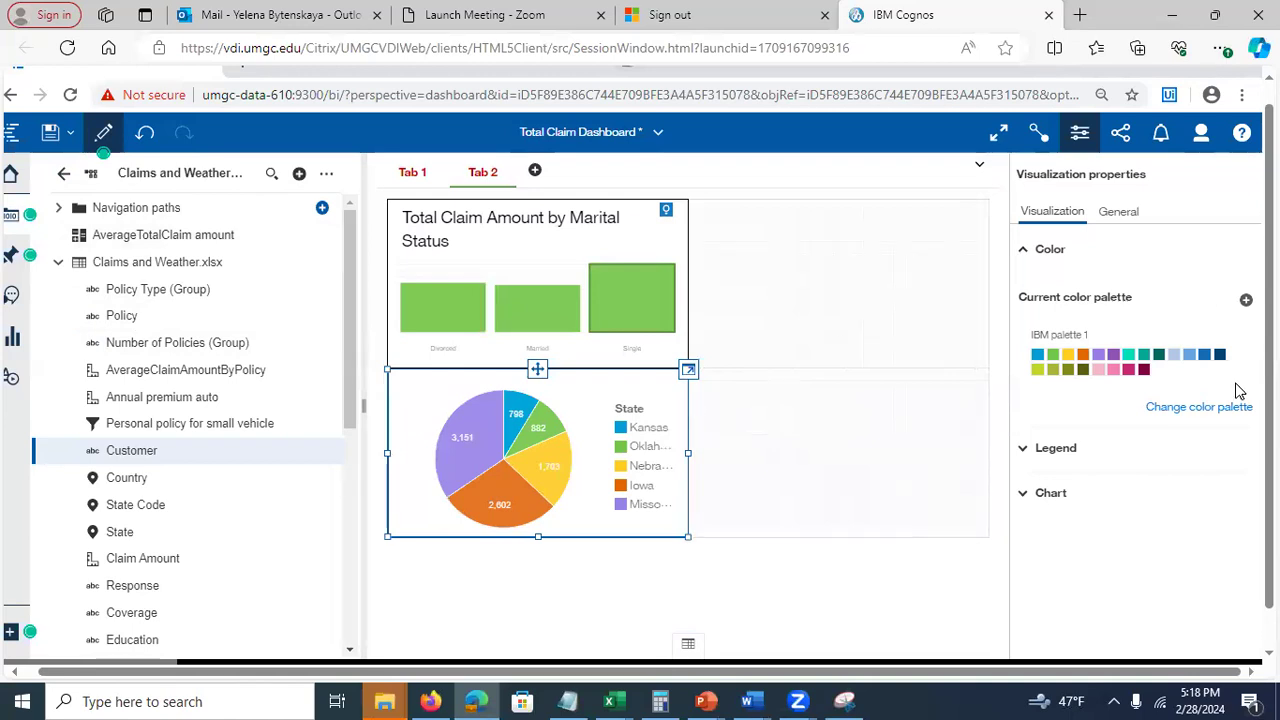
click(1023, 493)
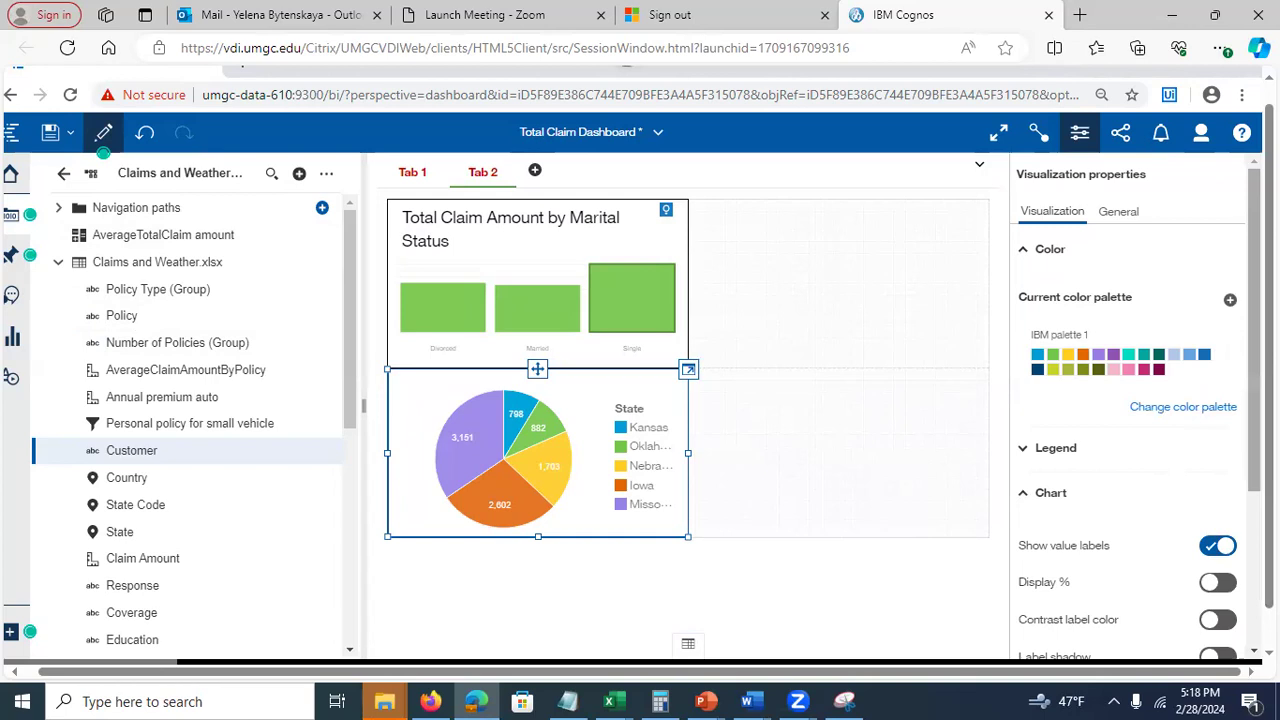
drag(1254, 330, 1254, 440)
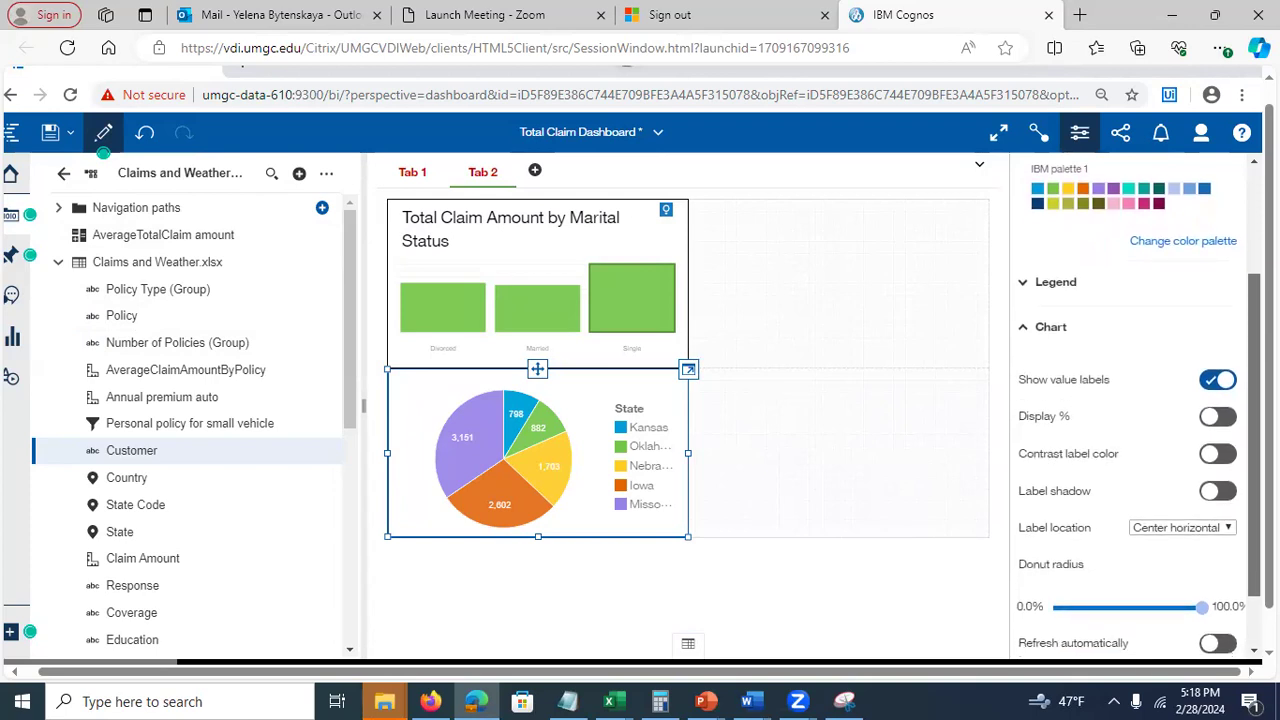
click(1218, 416)
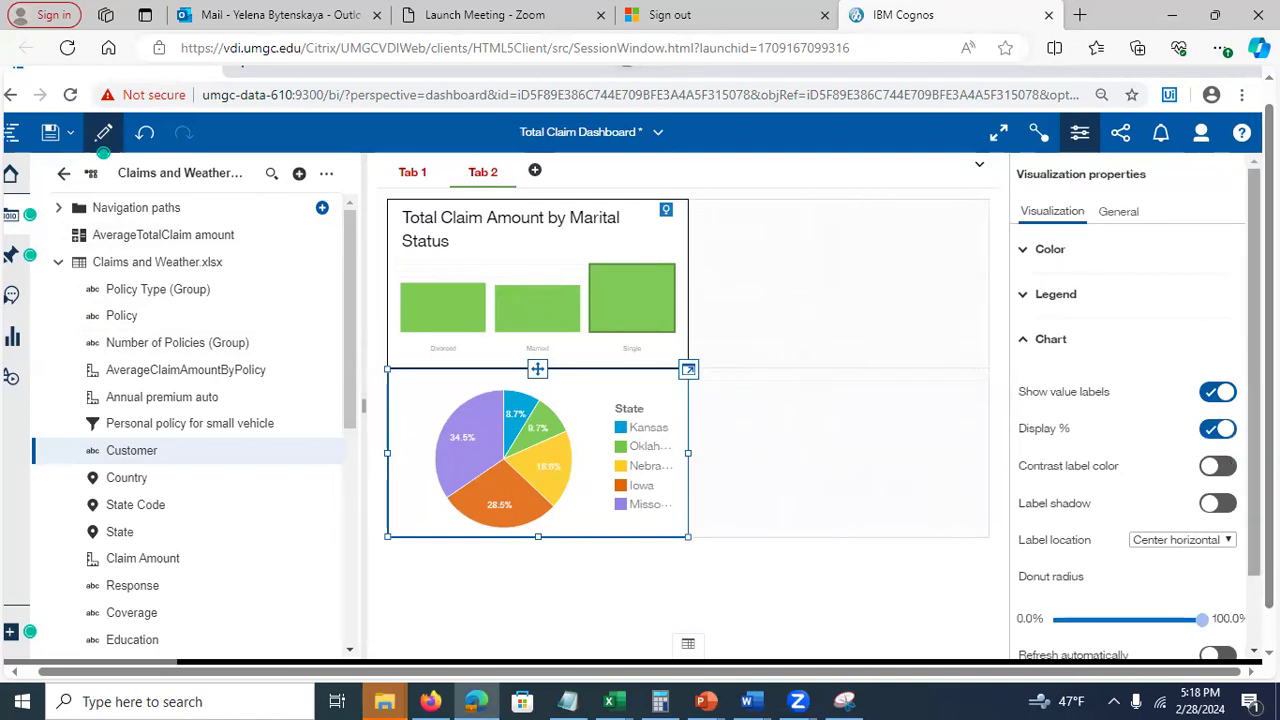
scroll(1205, 610, down, 1)
drag(1200, 585, 1162, 585)
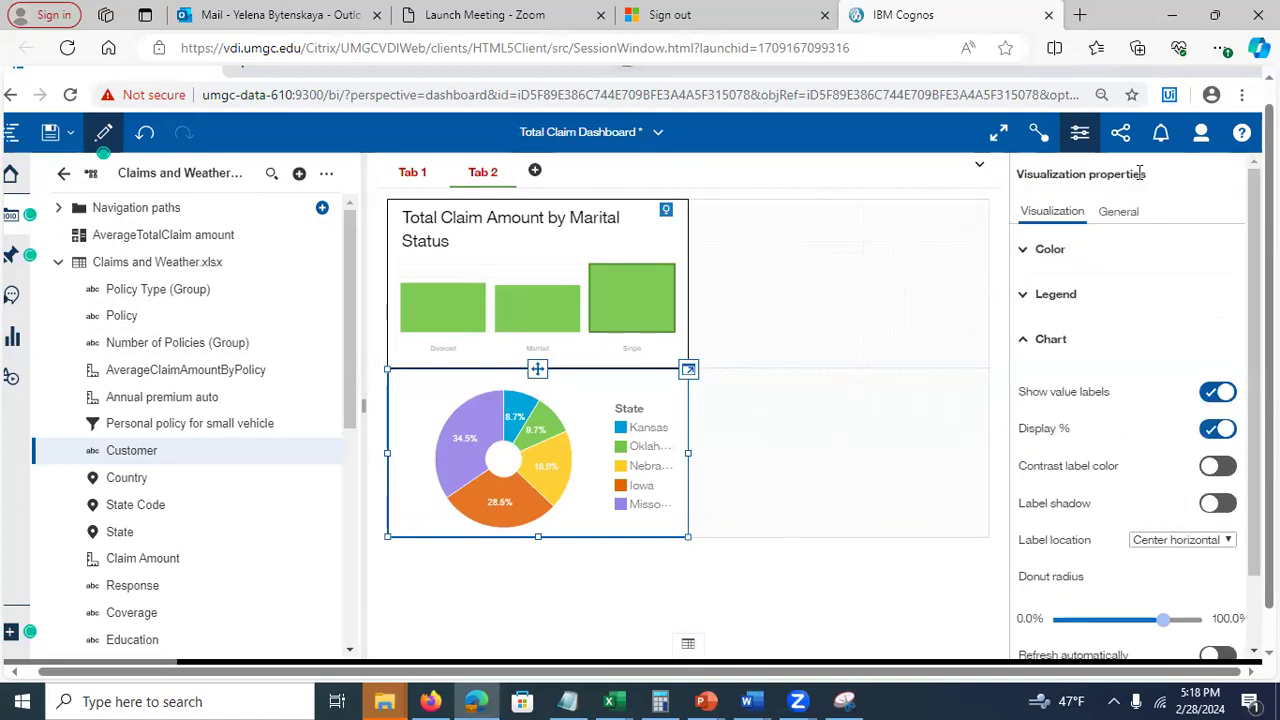
Step: Give the pie chart a black border
click(1119, 224)
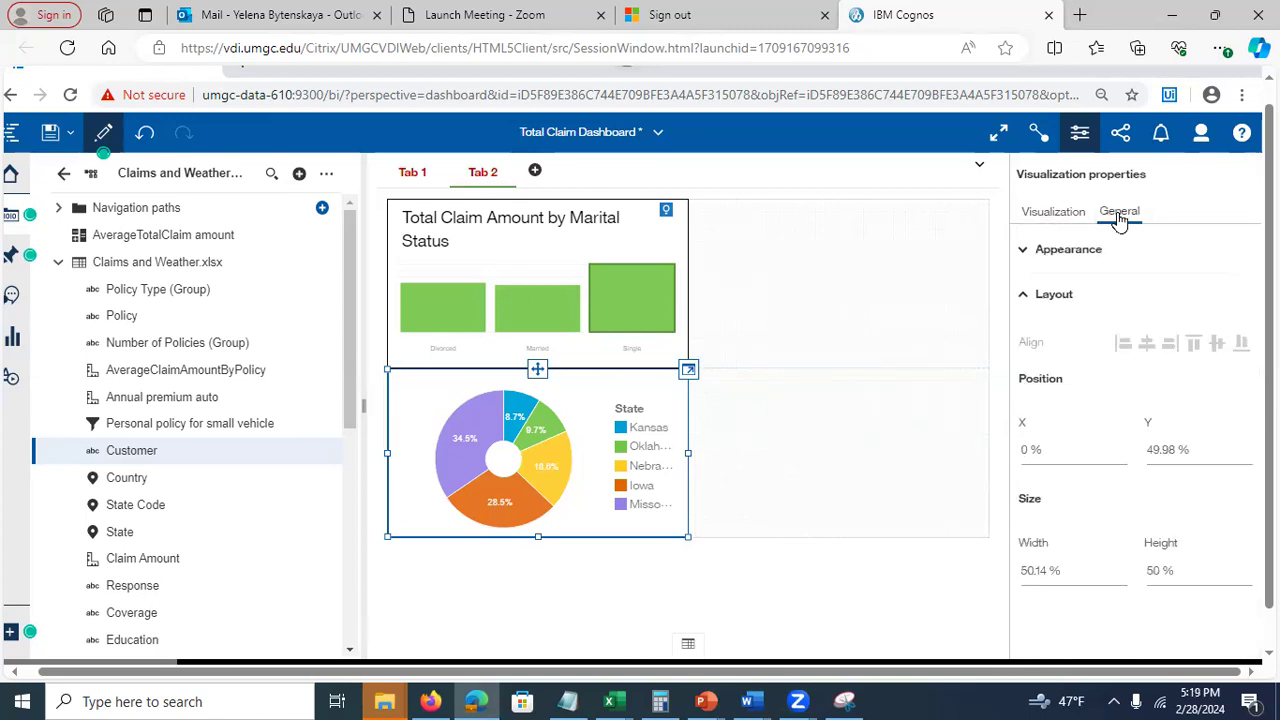
drag(1269, 300, 1269, 336)
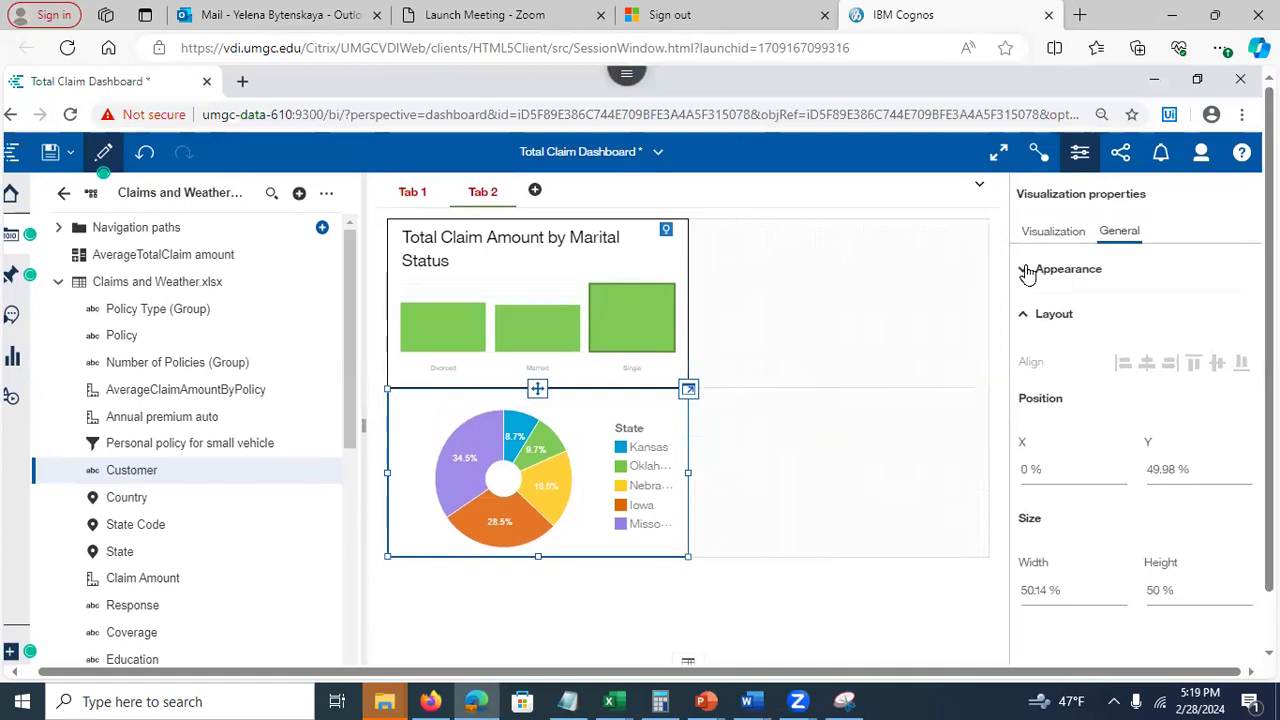
click(1022, 270)
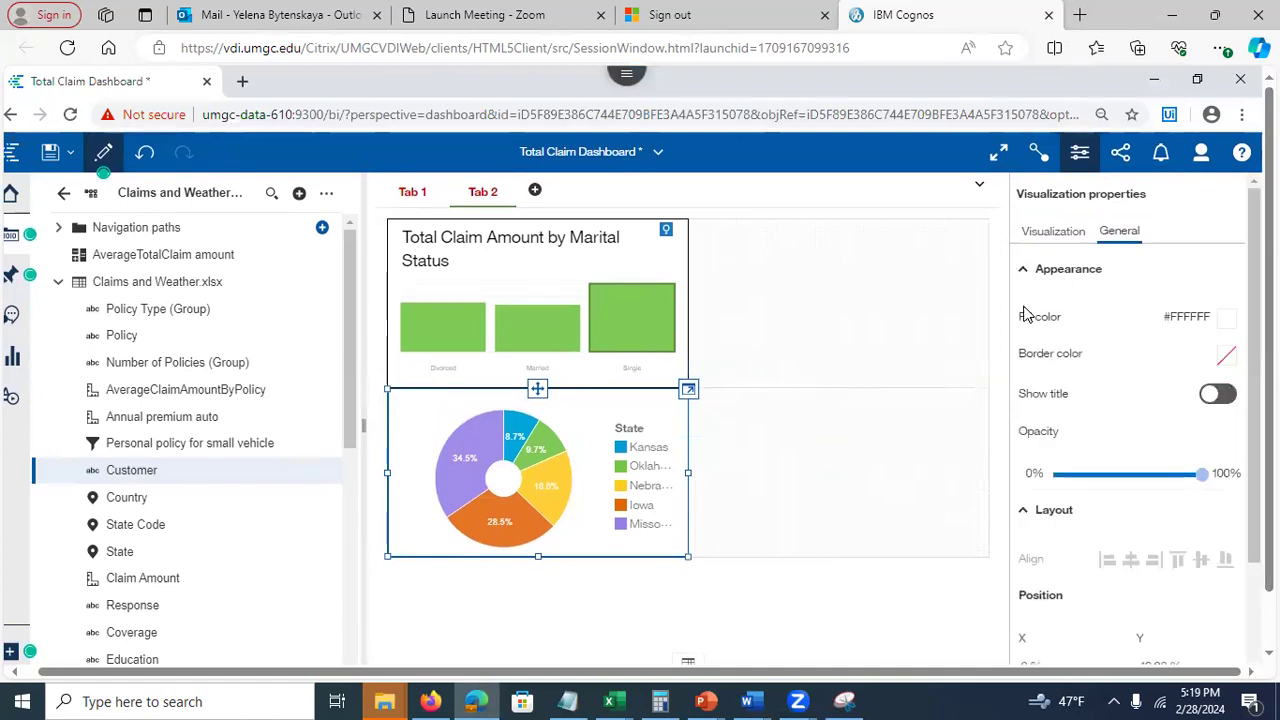
click(1228, 362)
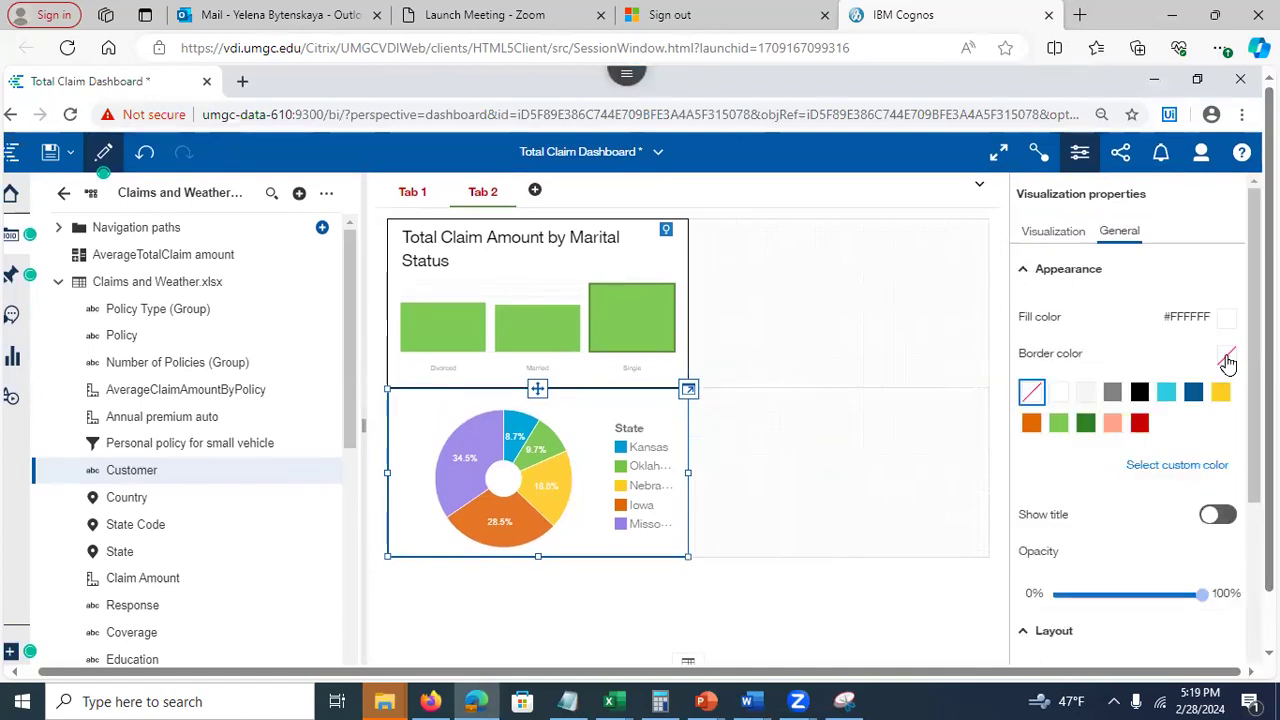
click(1139, 392)
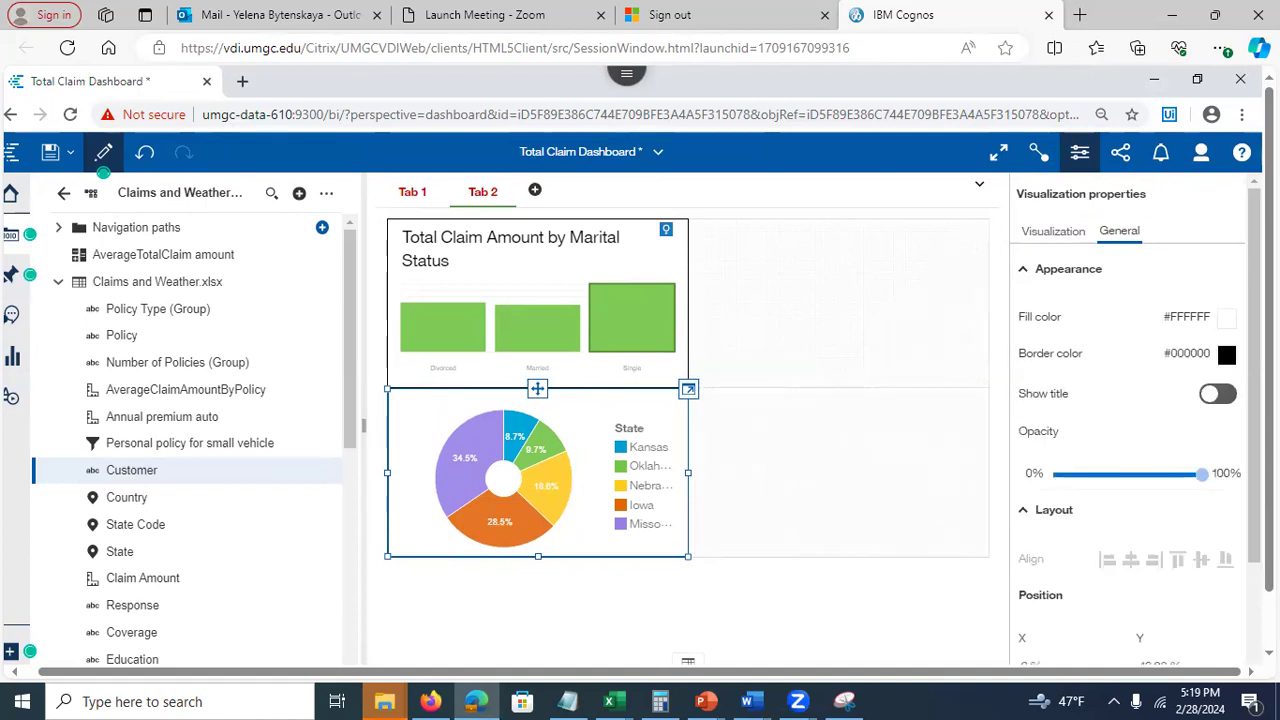
scroll(1126, 542, down, 3)
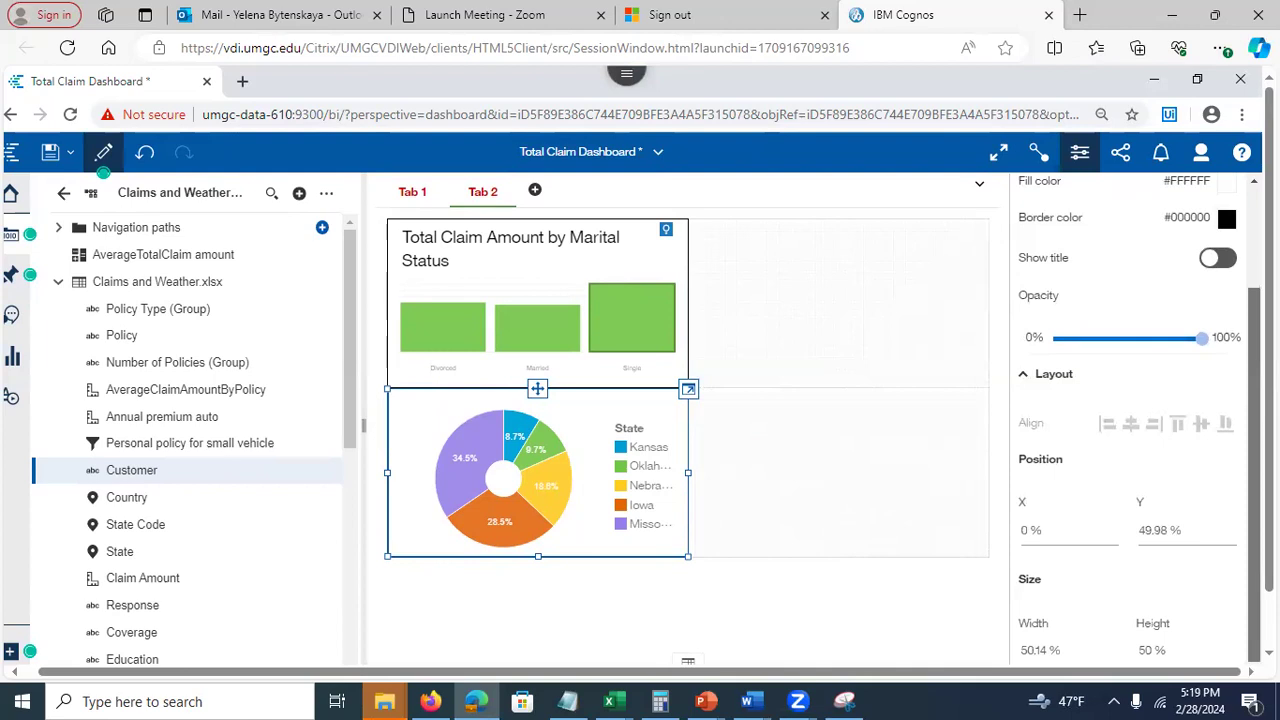
scroll(1126, 420, up, 3)
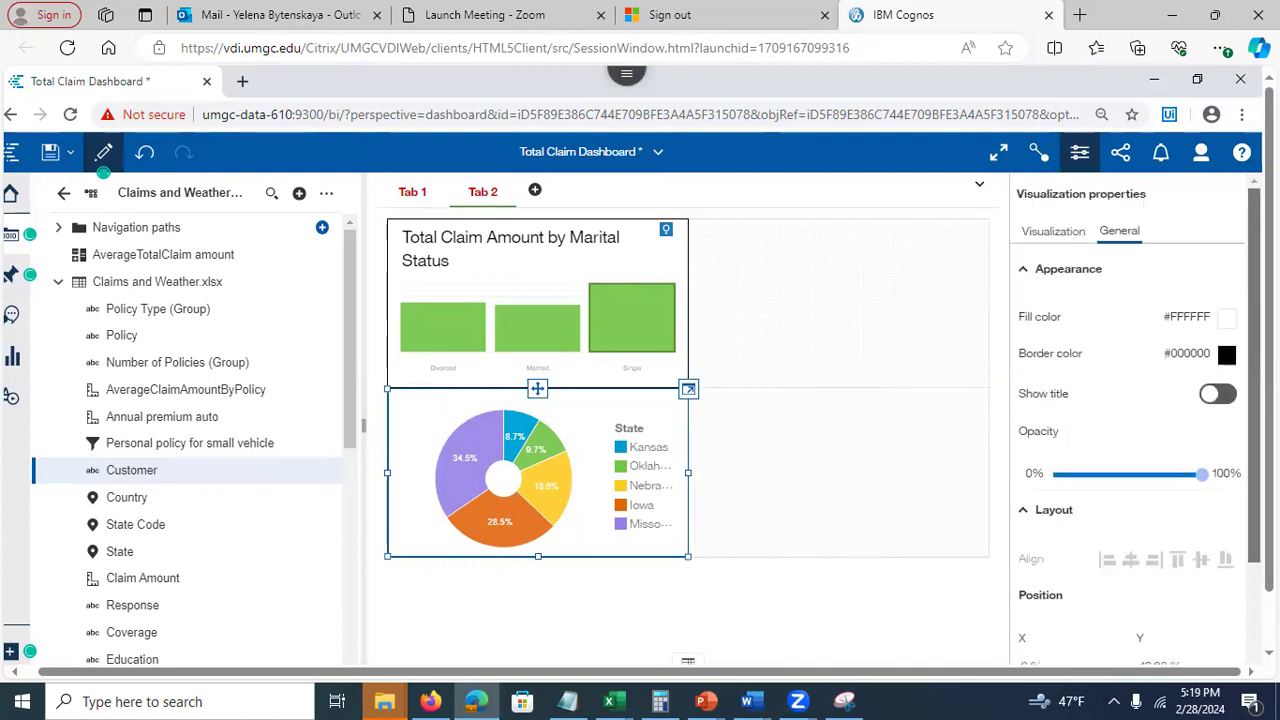
Step: Review the pie chart's colour palette and legend settings
click(1048, 234)
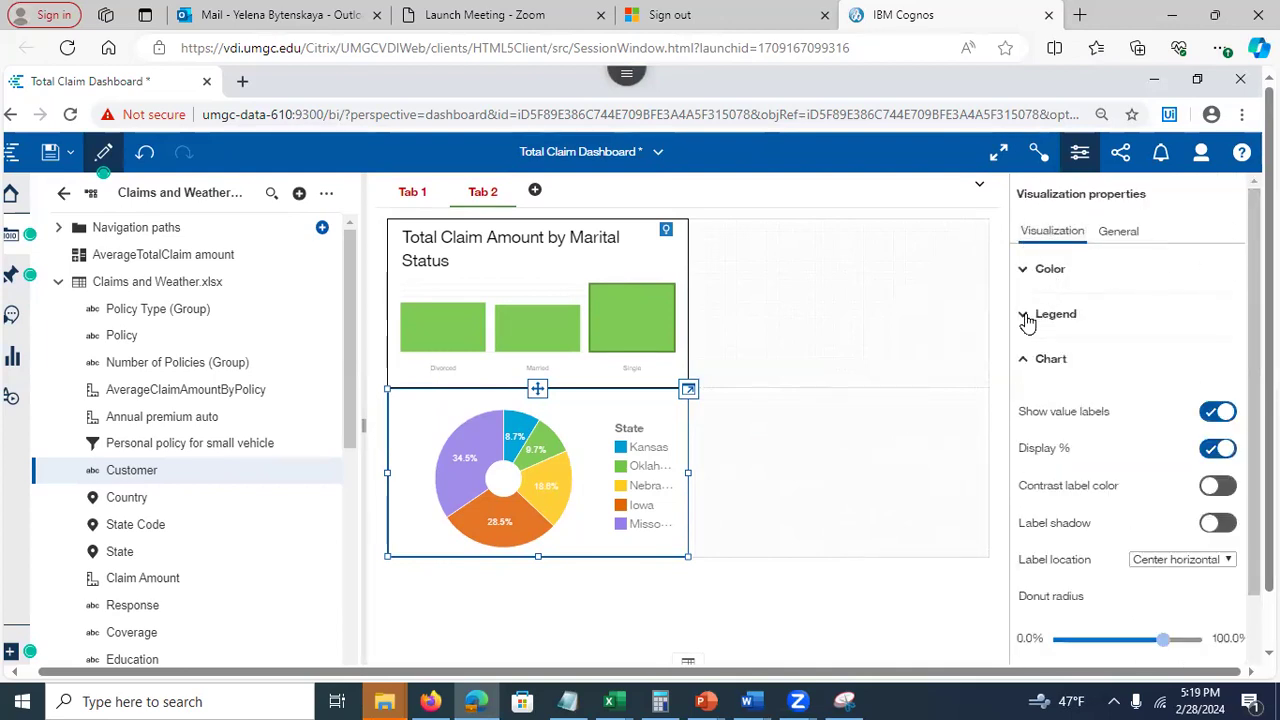
click(1026, 274)
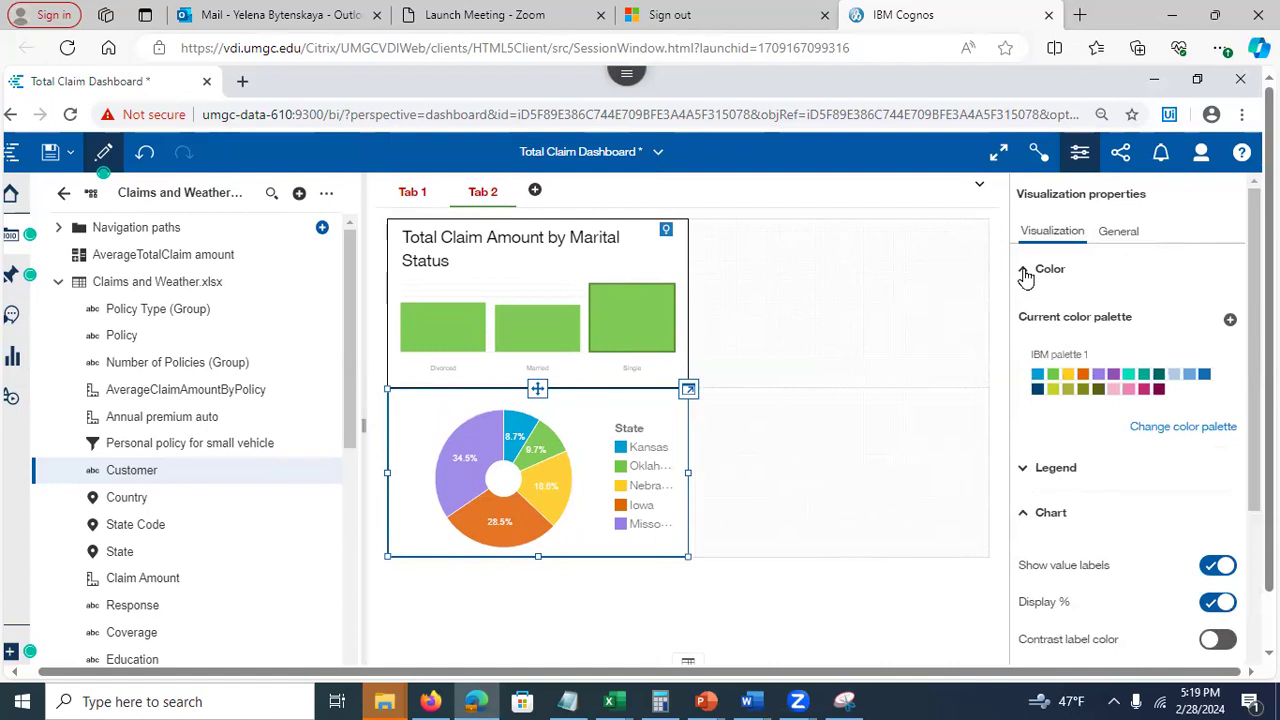
click(1026, 274)
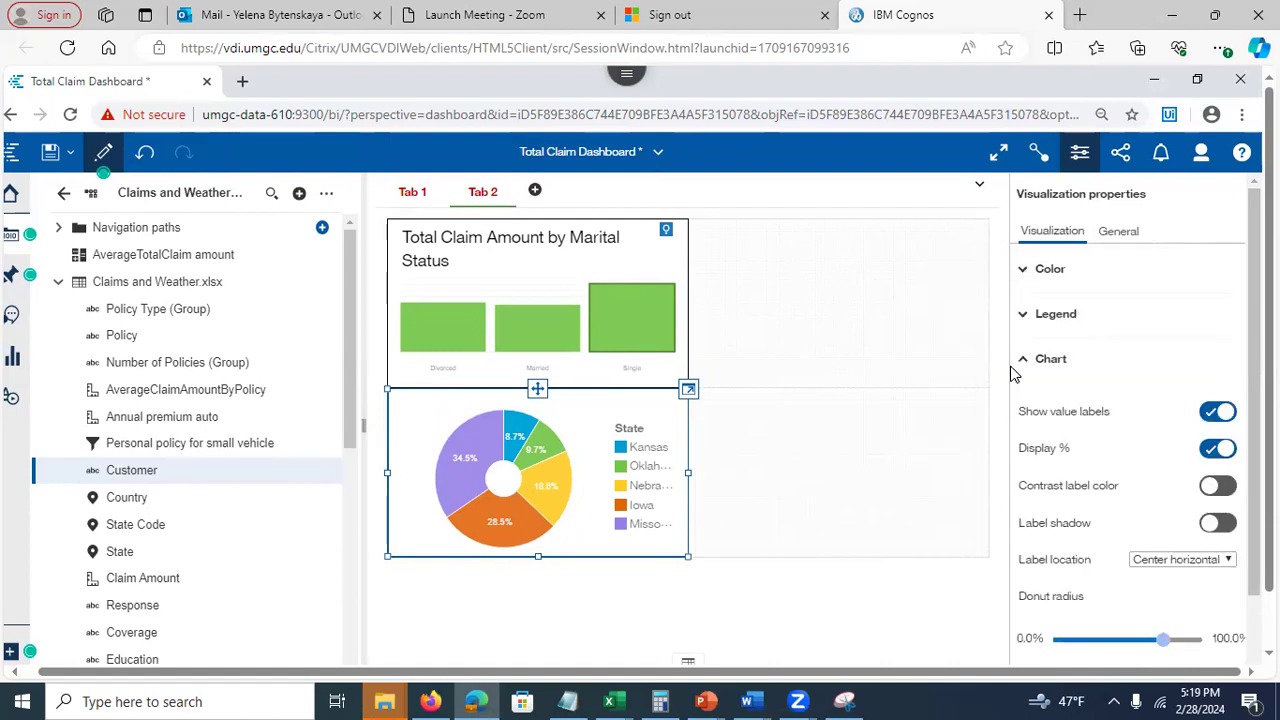
click(1026, 312)
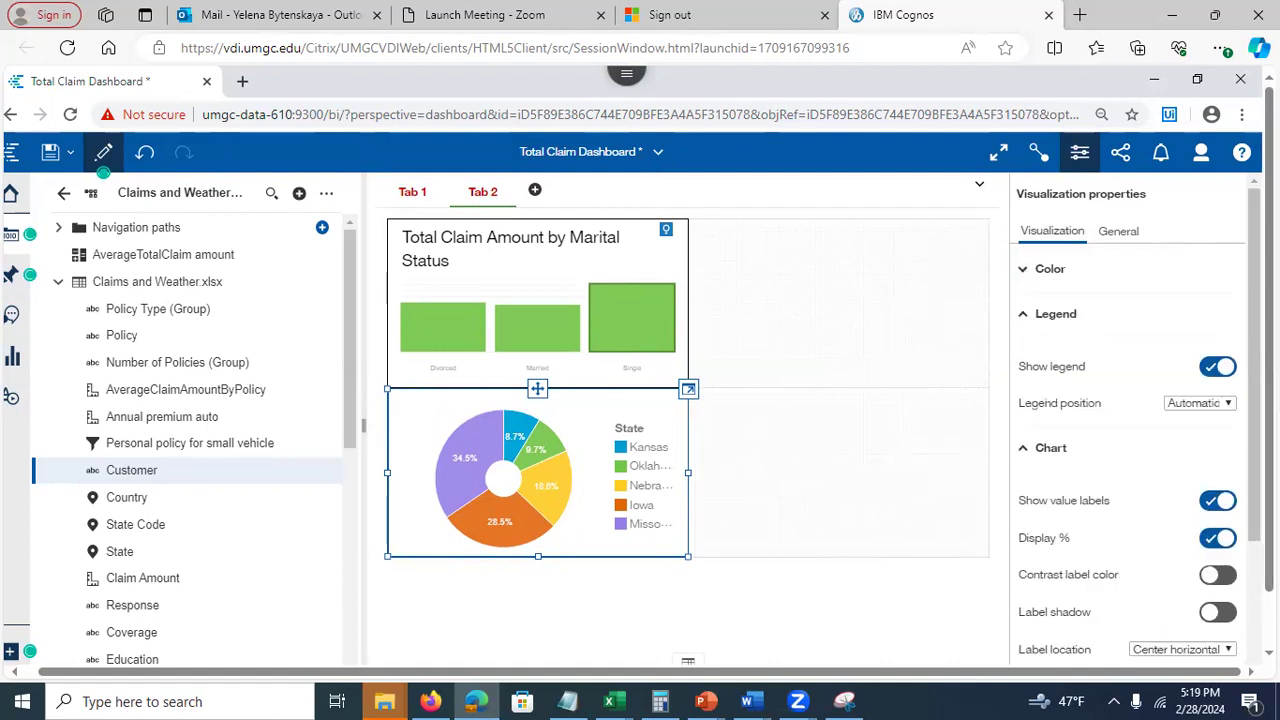
scroll(1130, 420, down, 5)
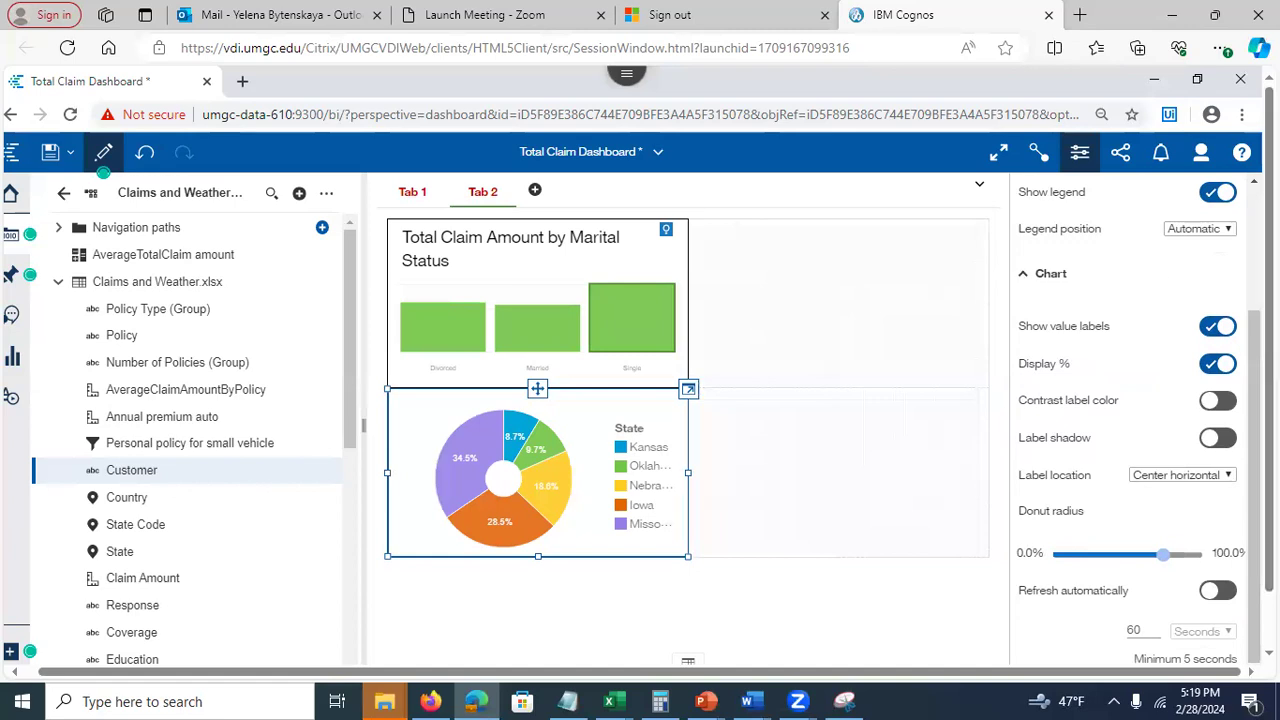
scroll(1232, 201, up, 3)
drag(1232, 201, 1230, 174)
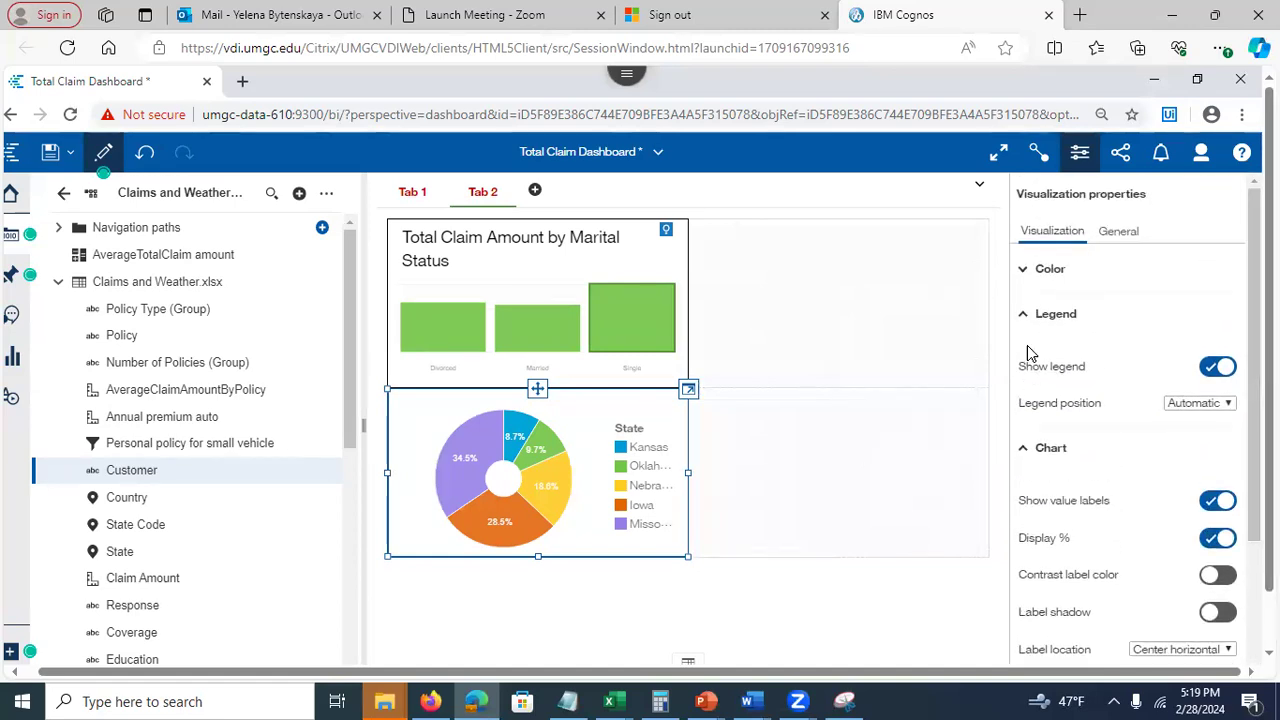
Step: Turn on the pie chart title and start typing 'Percentage of customers by sta'
click(1023, 448)
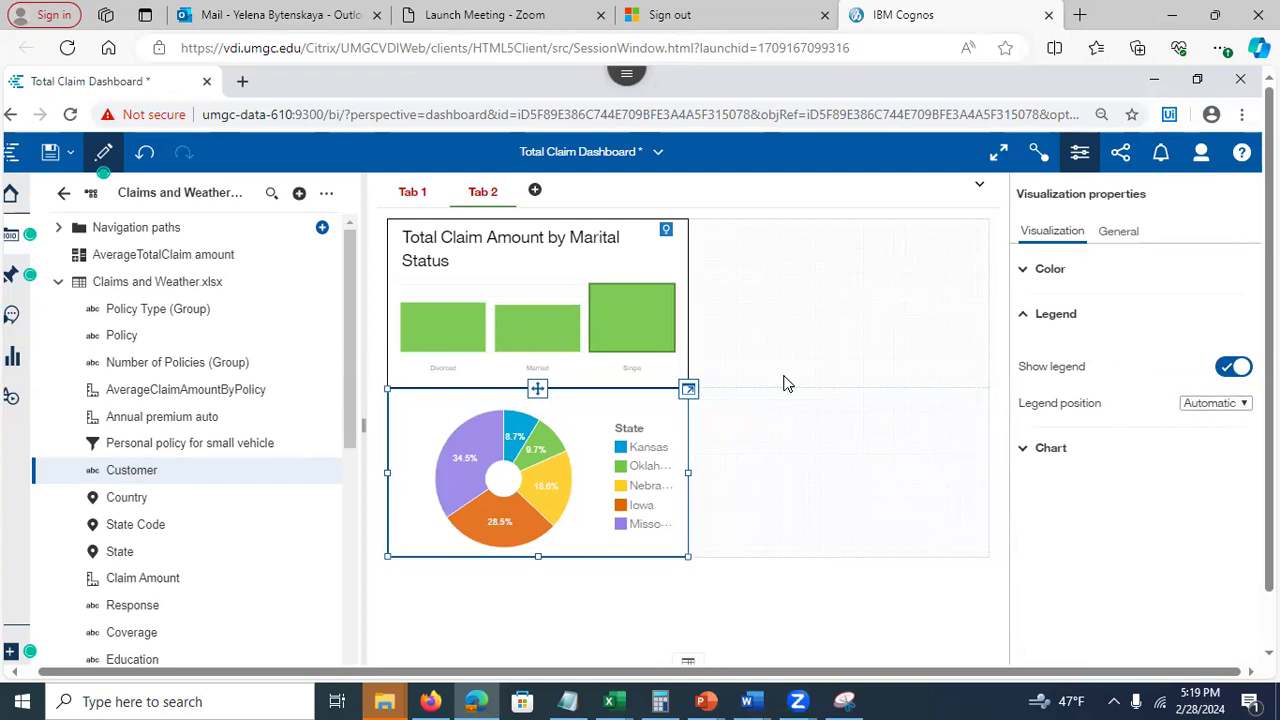
click(1132, 242)
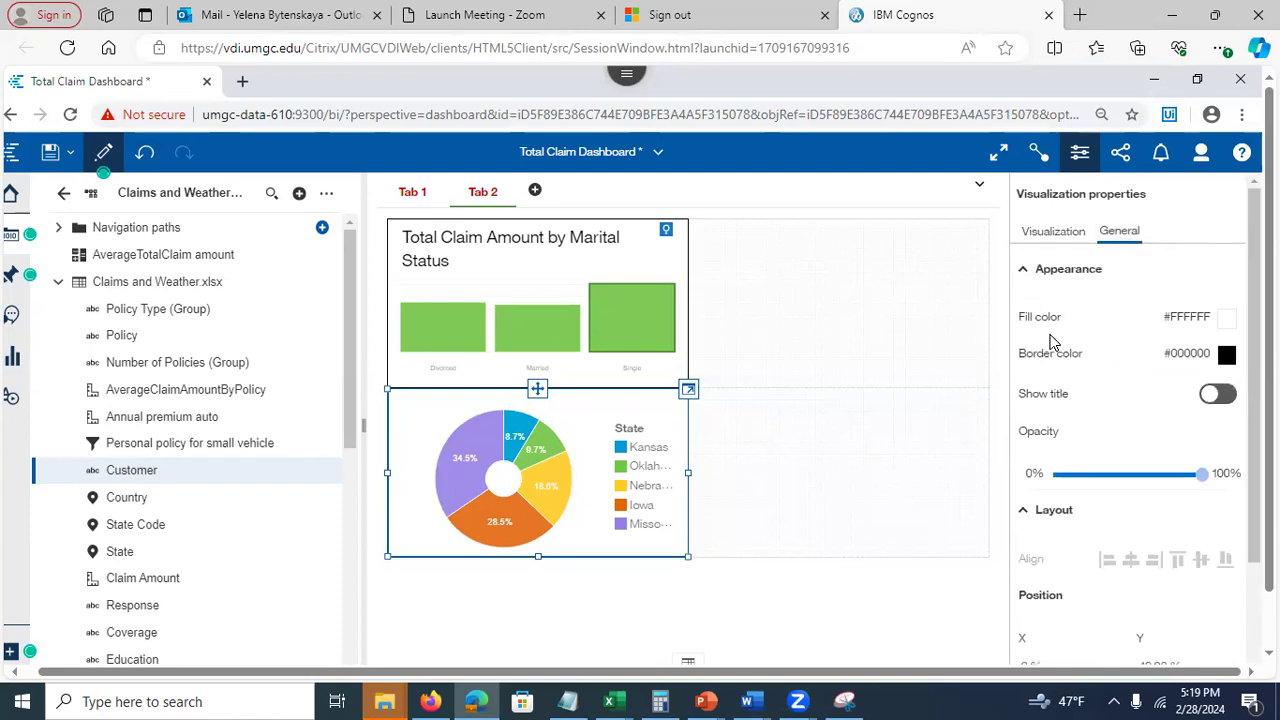
click(1218, 396)
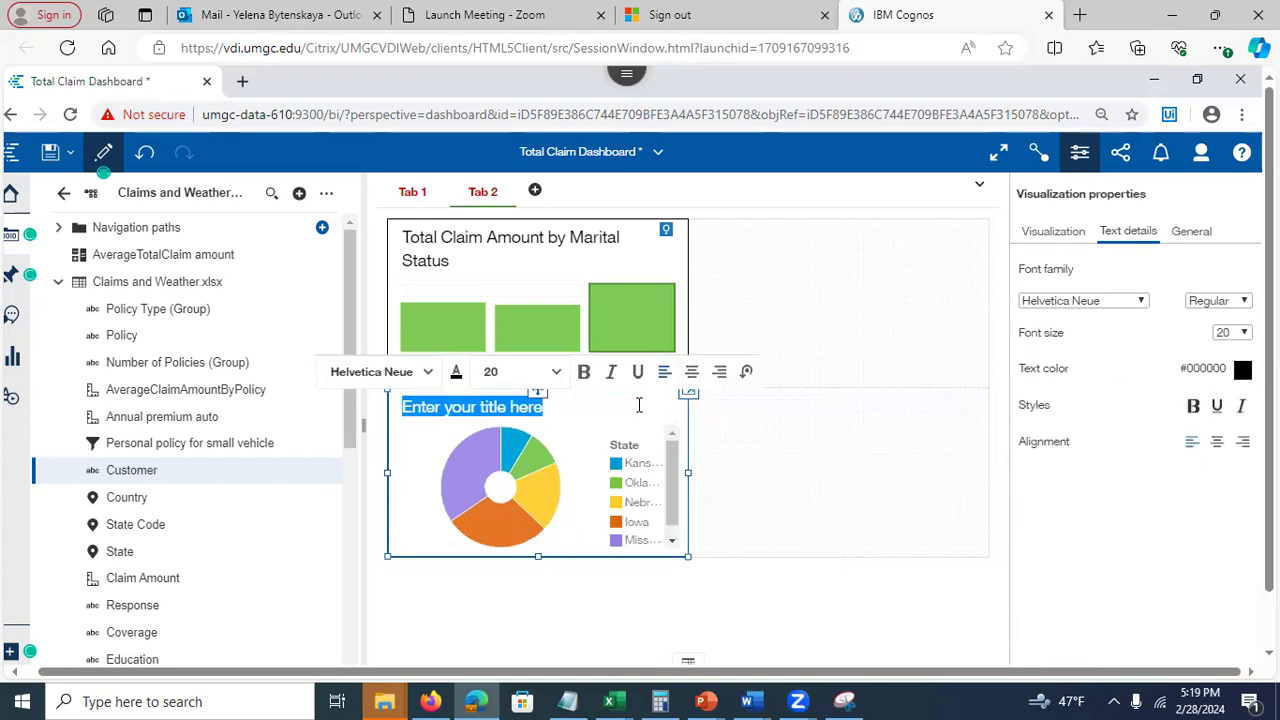
text(Percentage)
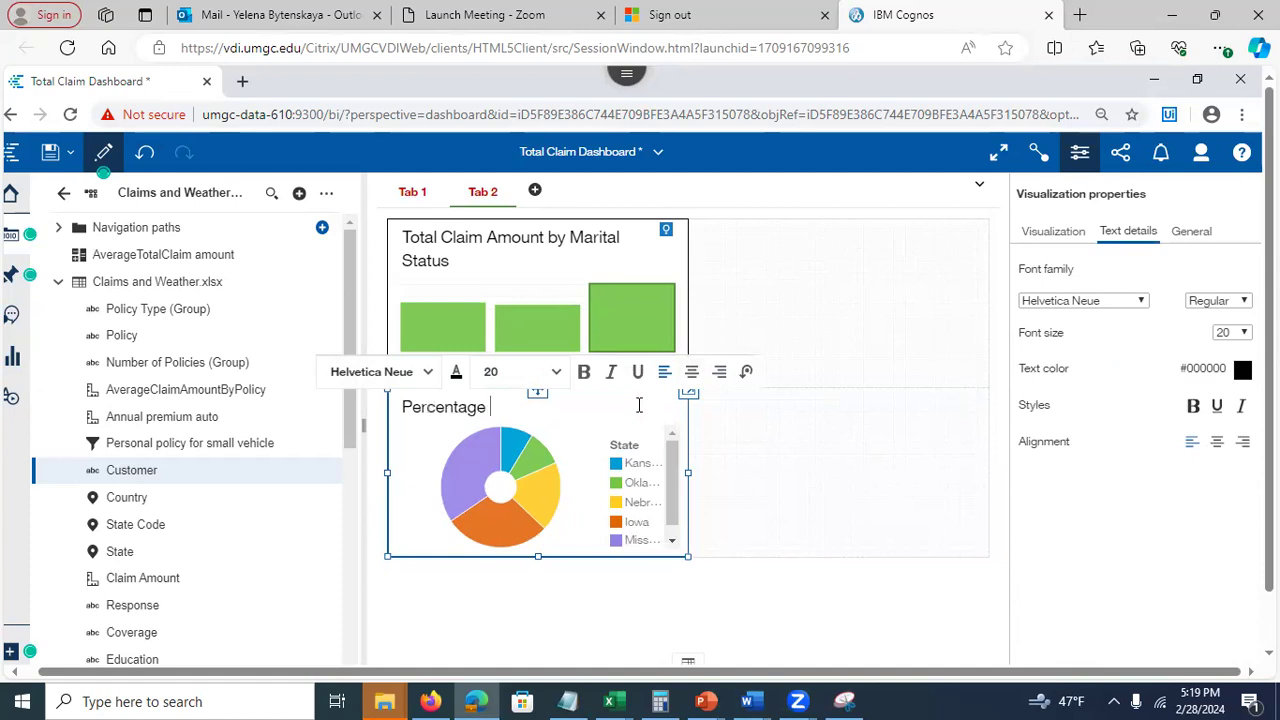
text( of customers by state)
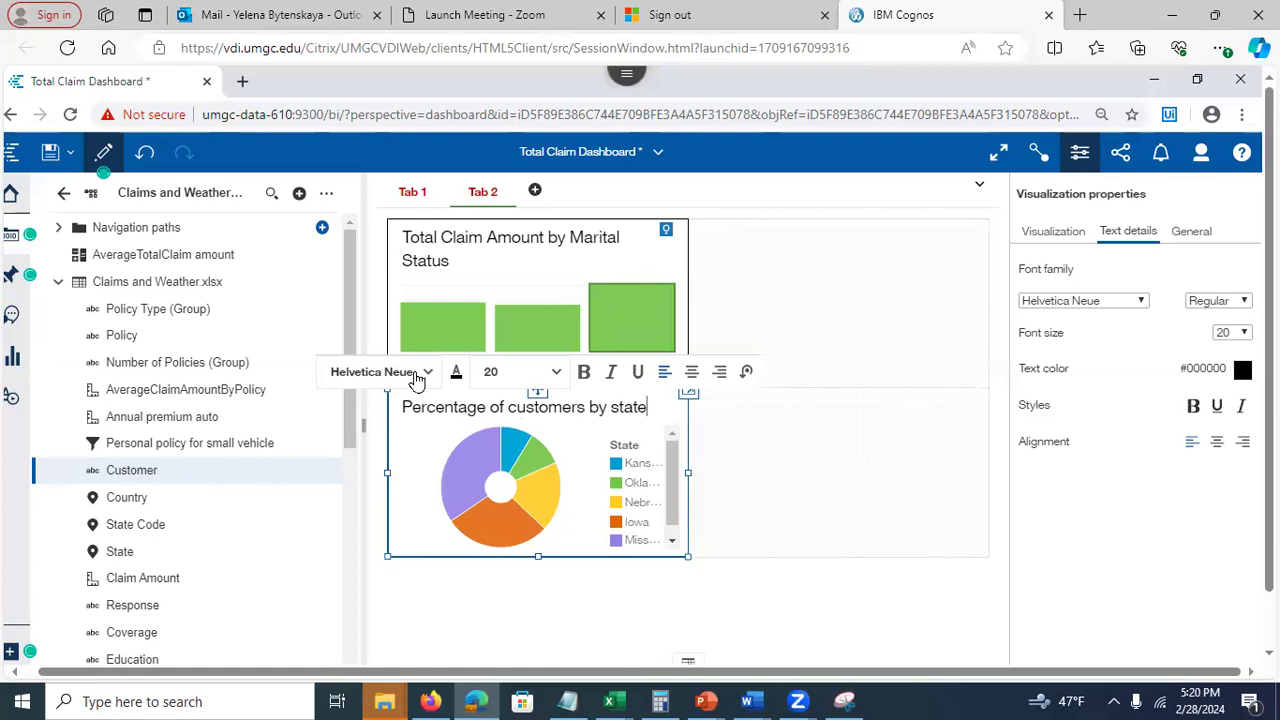
Step: Format the pie title at font size 22, centre-aligned and not bold
drag(650, 404, 410, 401)
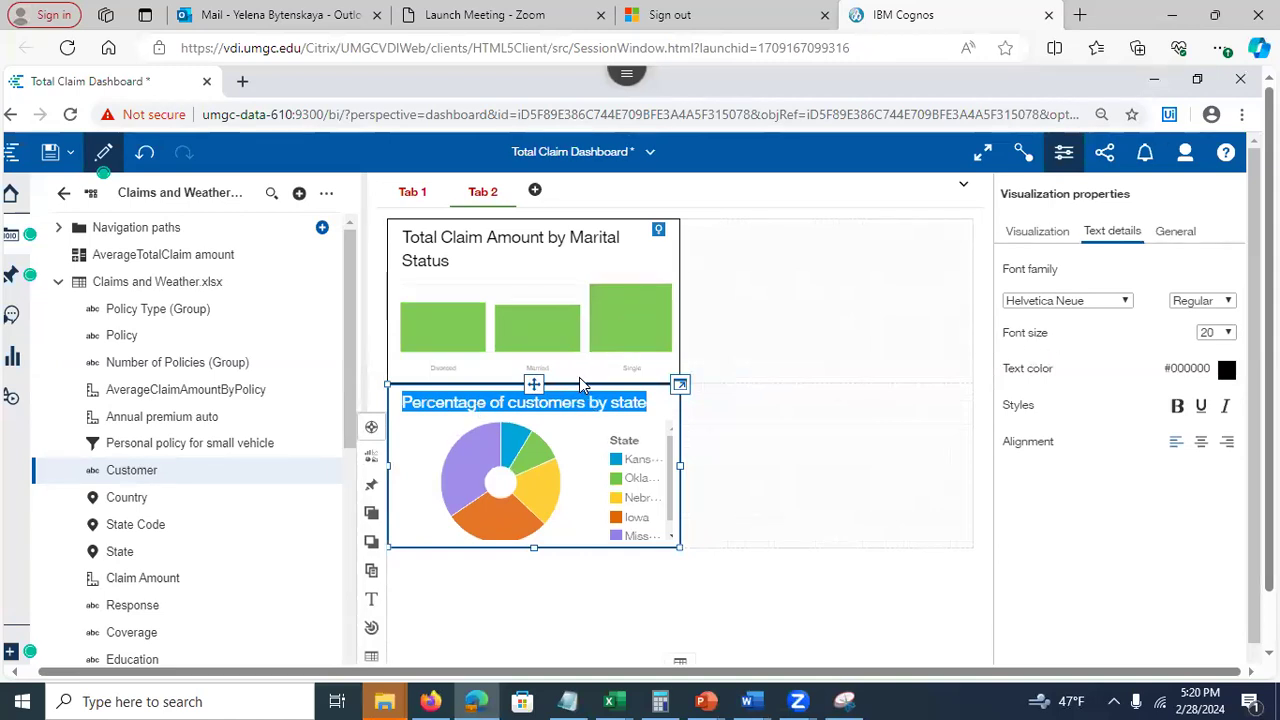
click(1231, 333)
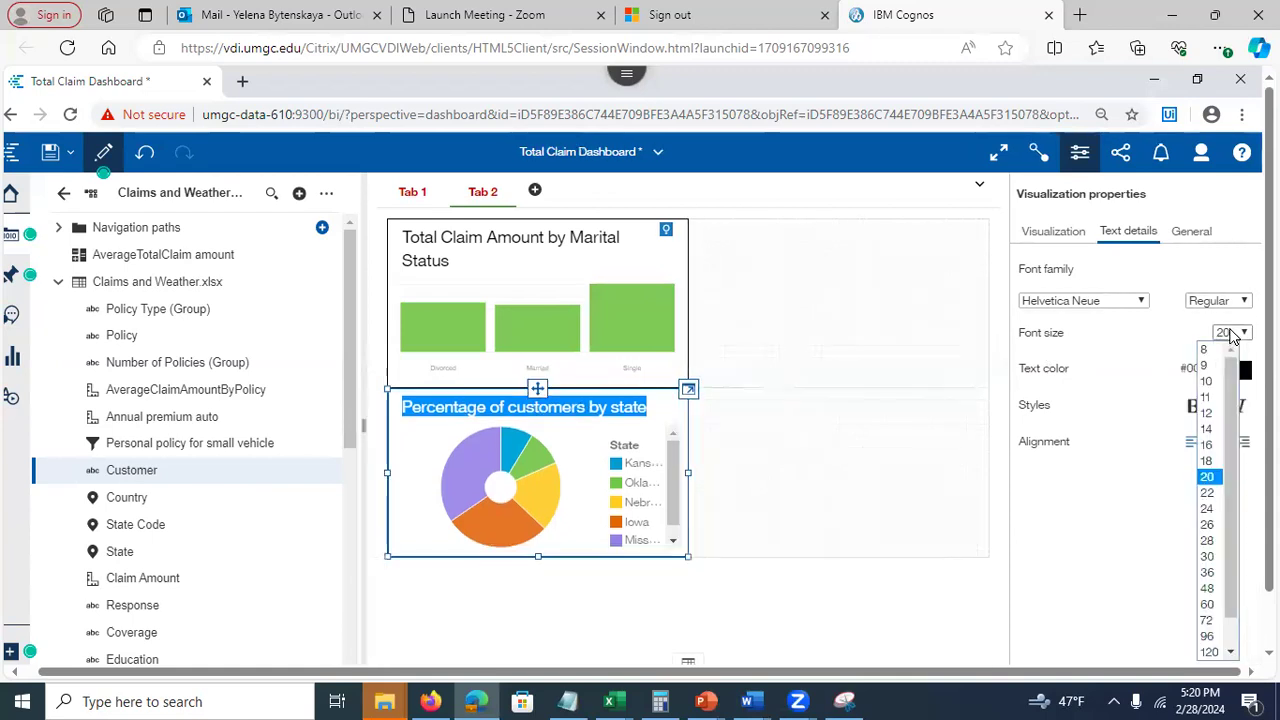
click(1209, 508)
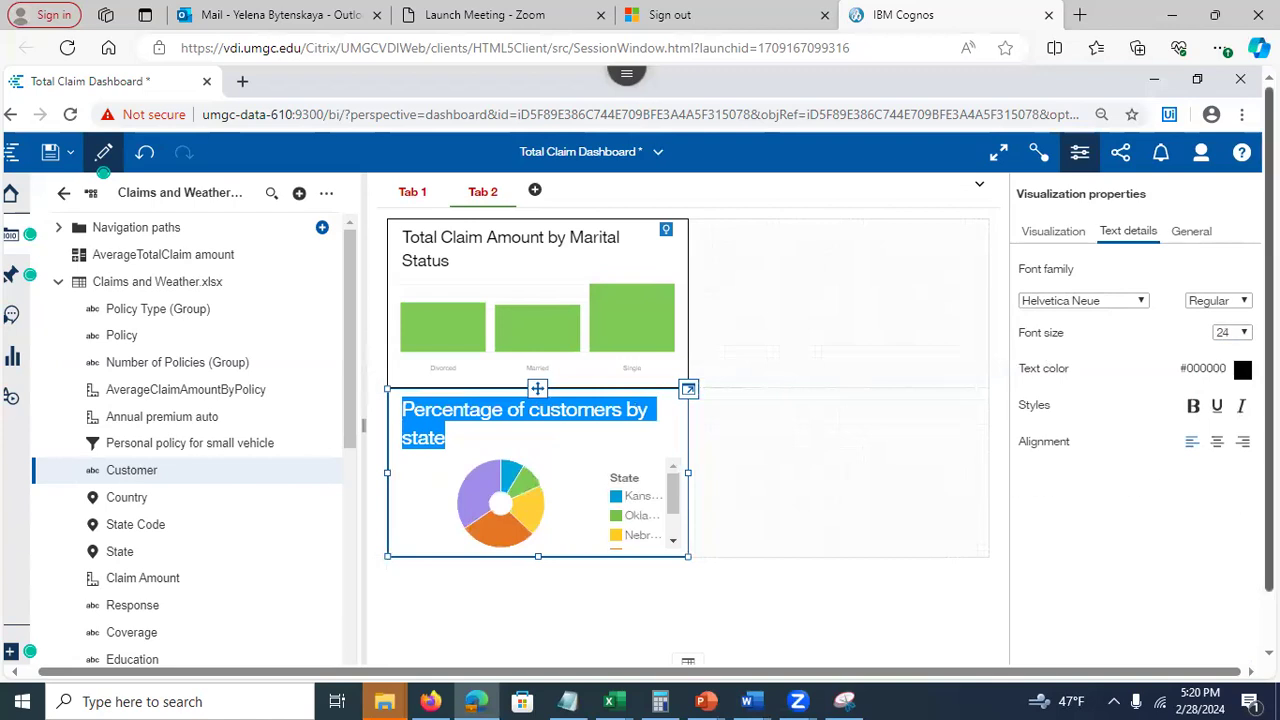
click(1244, 333)
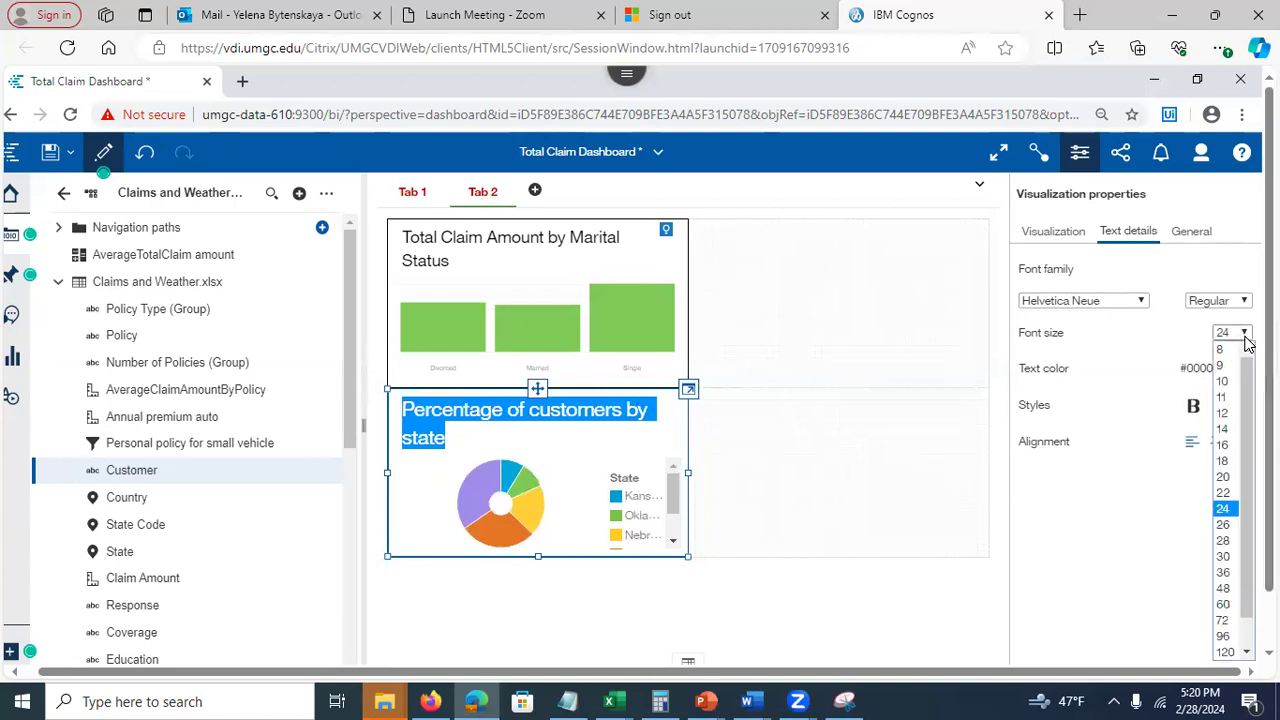
click(1224, 493)
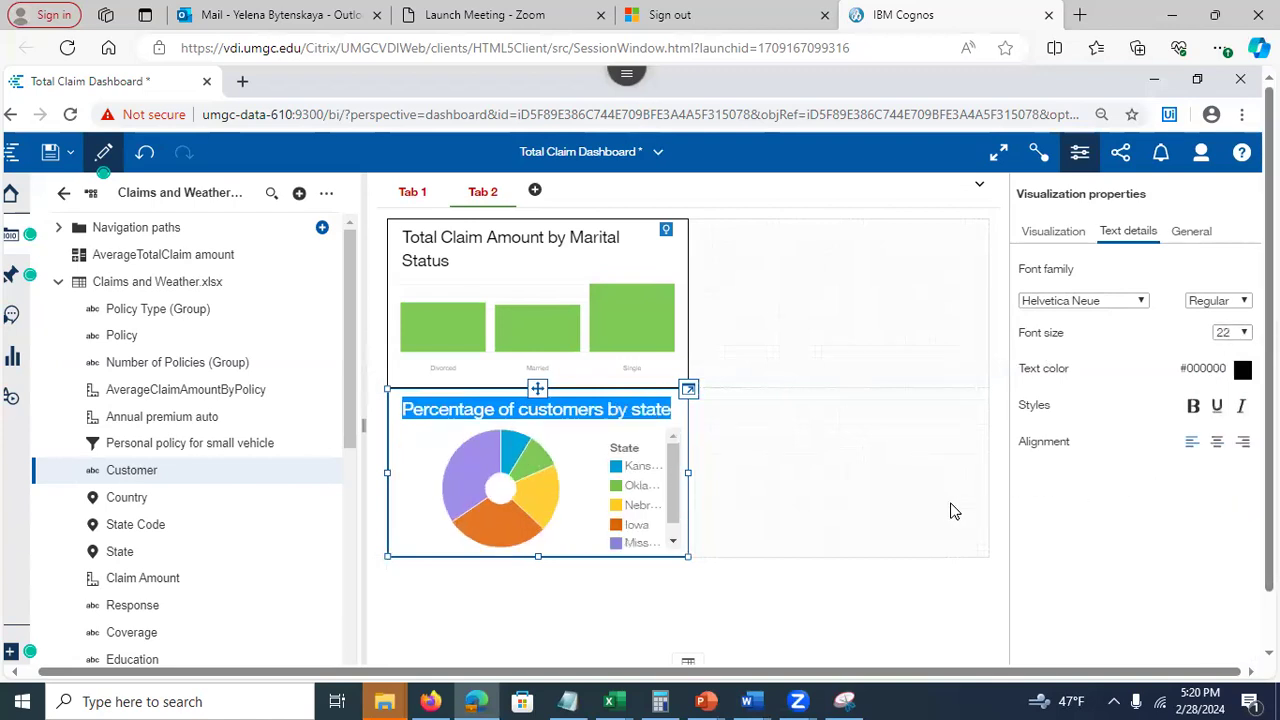
click(1194, 410)
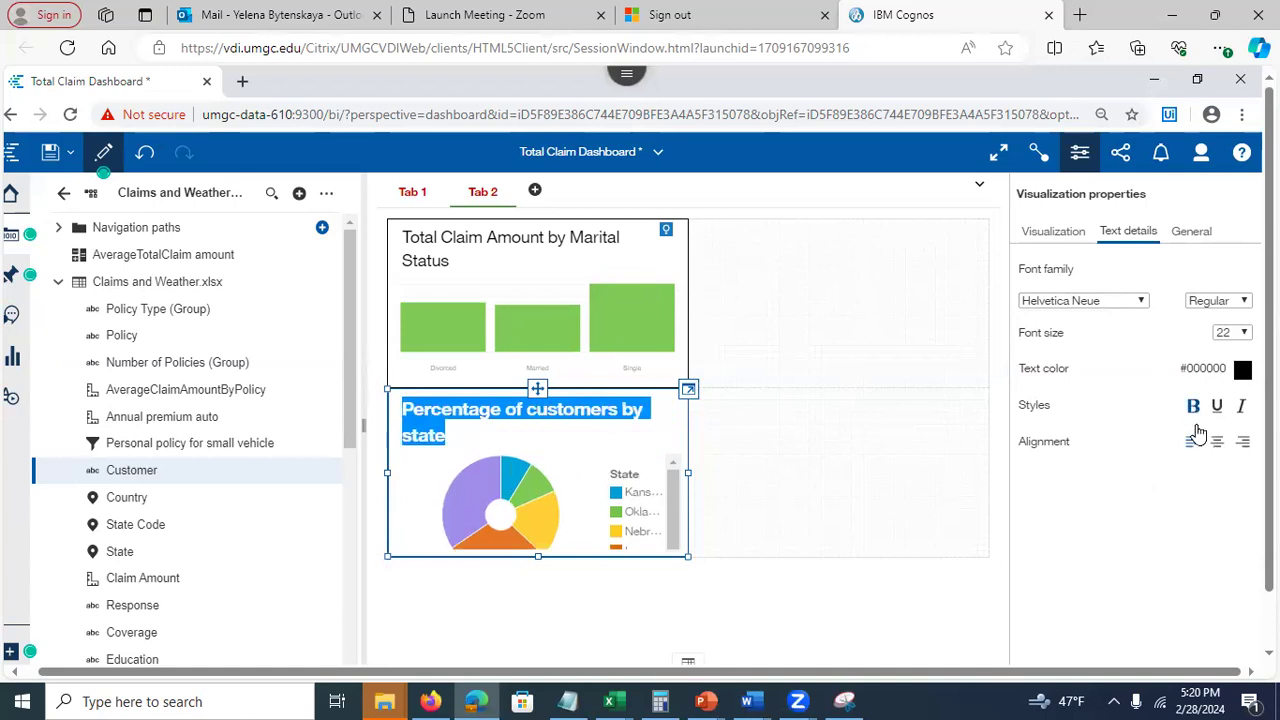
click(1217, 446)
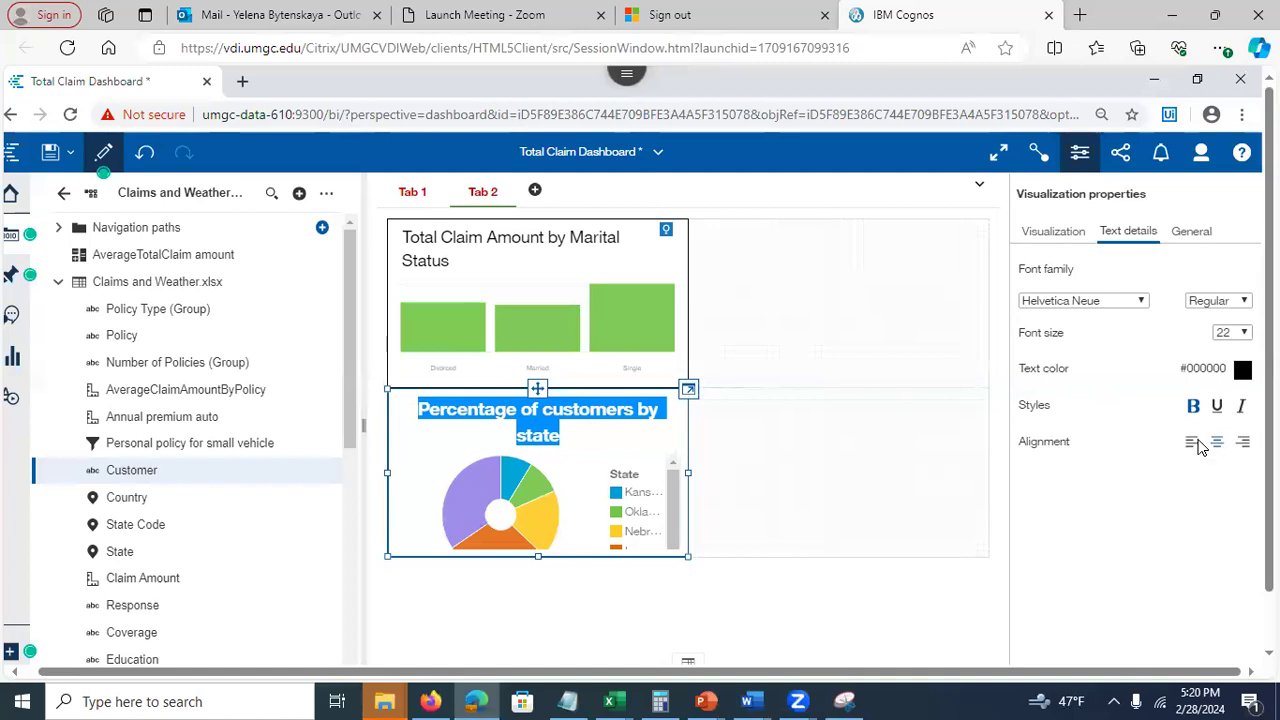
click(1194, 410)
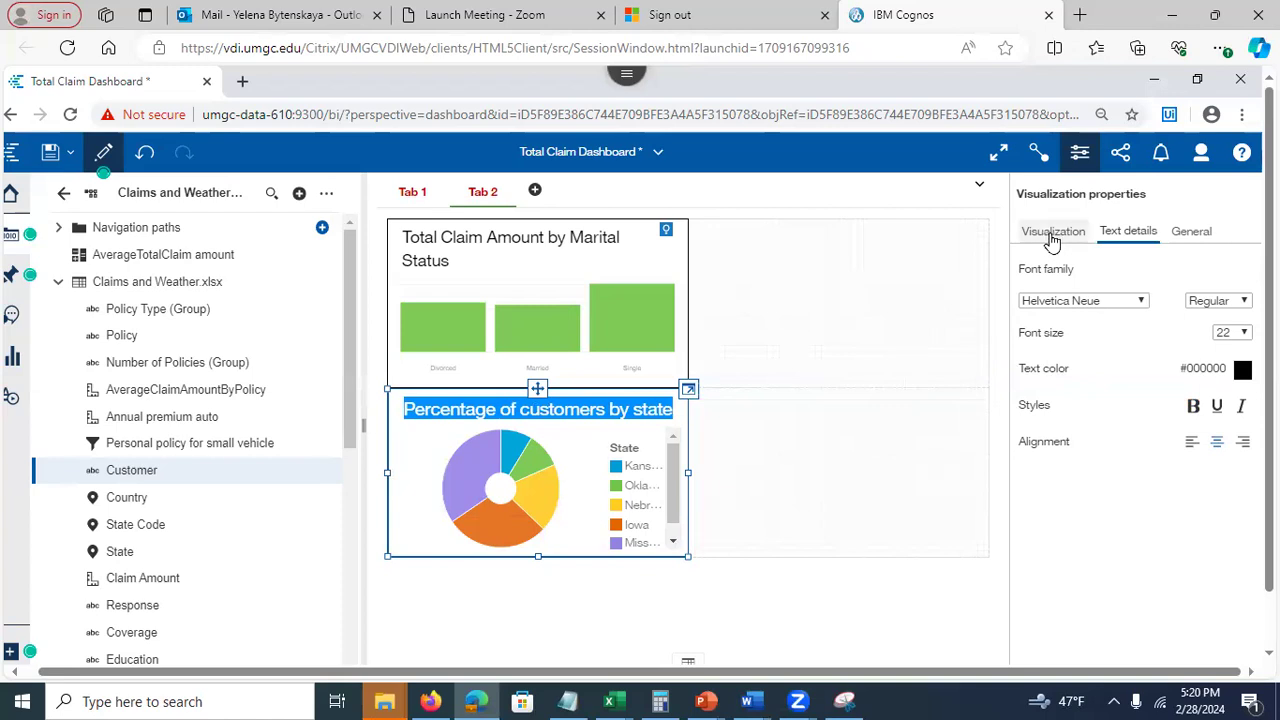
Step: Deselect the chart, save the dashboard, then bring up the open PowerPoint windows
click(1186, 234)
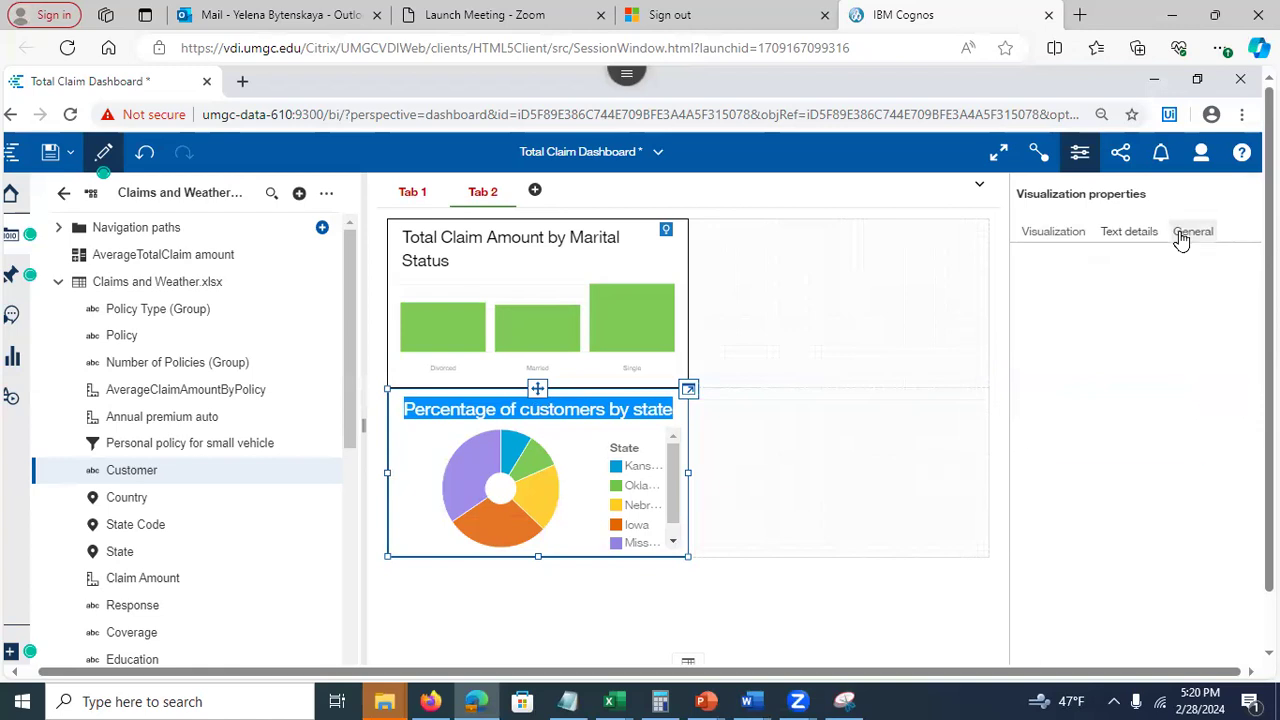
click(1043, 238)
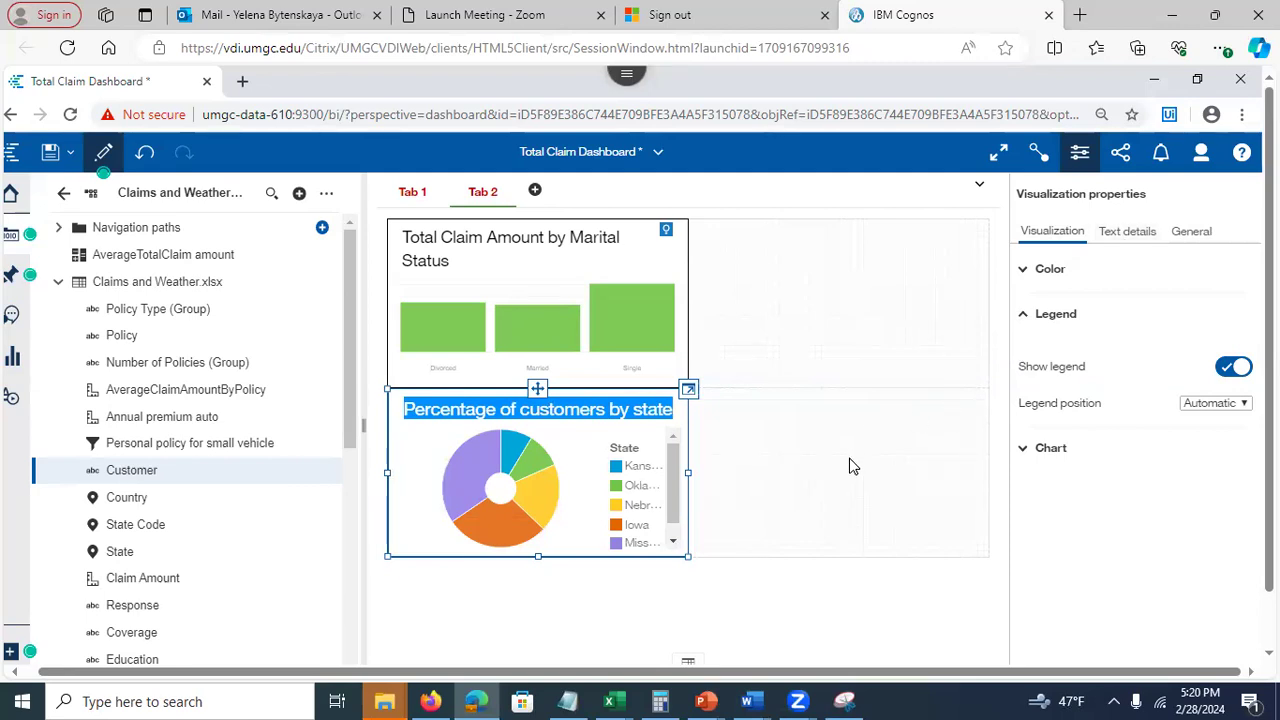
click(825, 440)
click(50, 152)
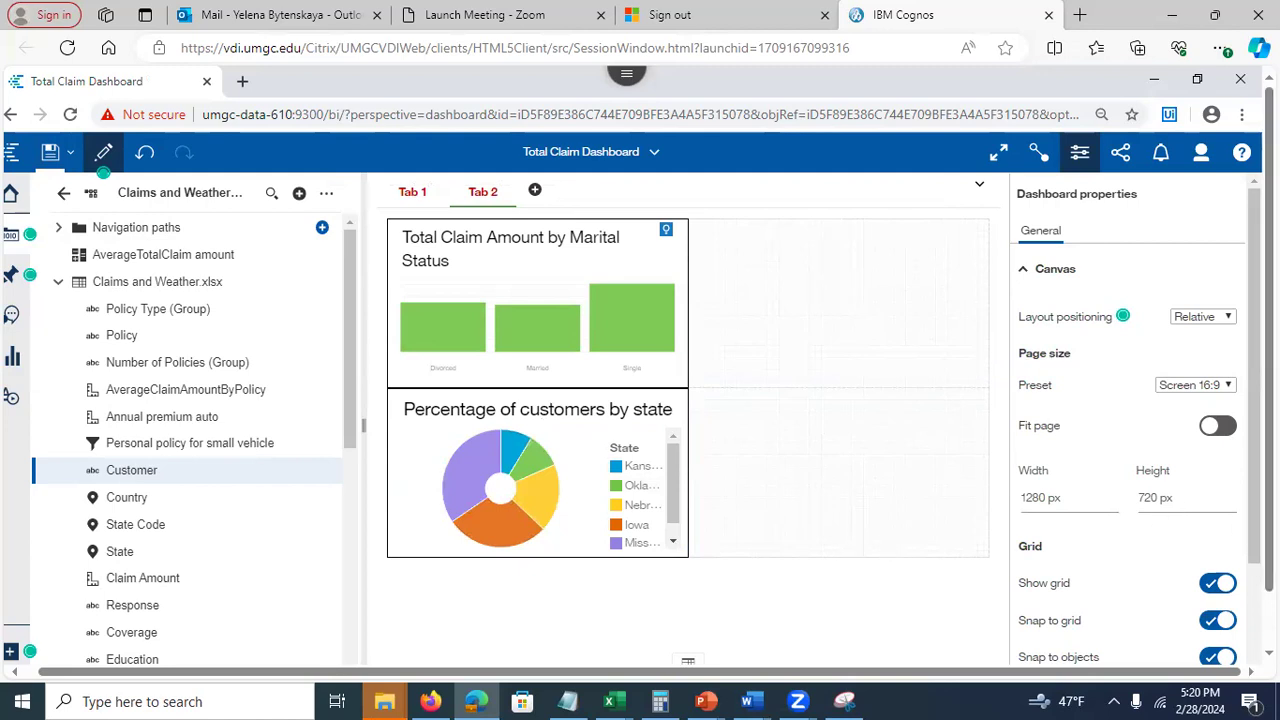
scroll(1130, 420, down, 3)
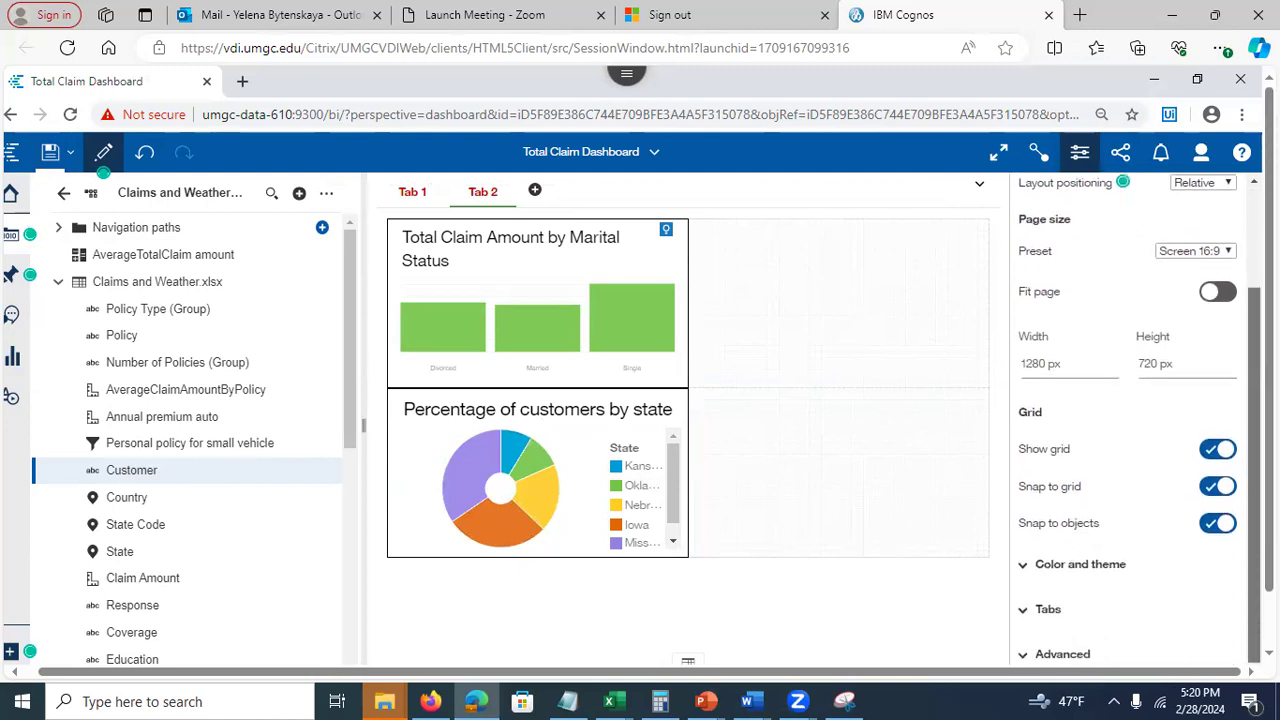
click(705, 700)
click(792, 615)
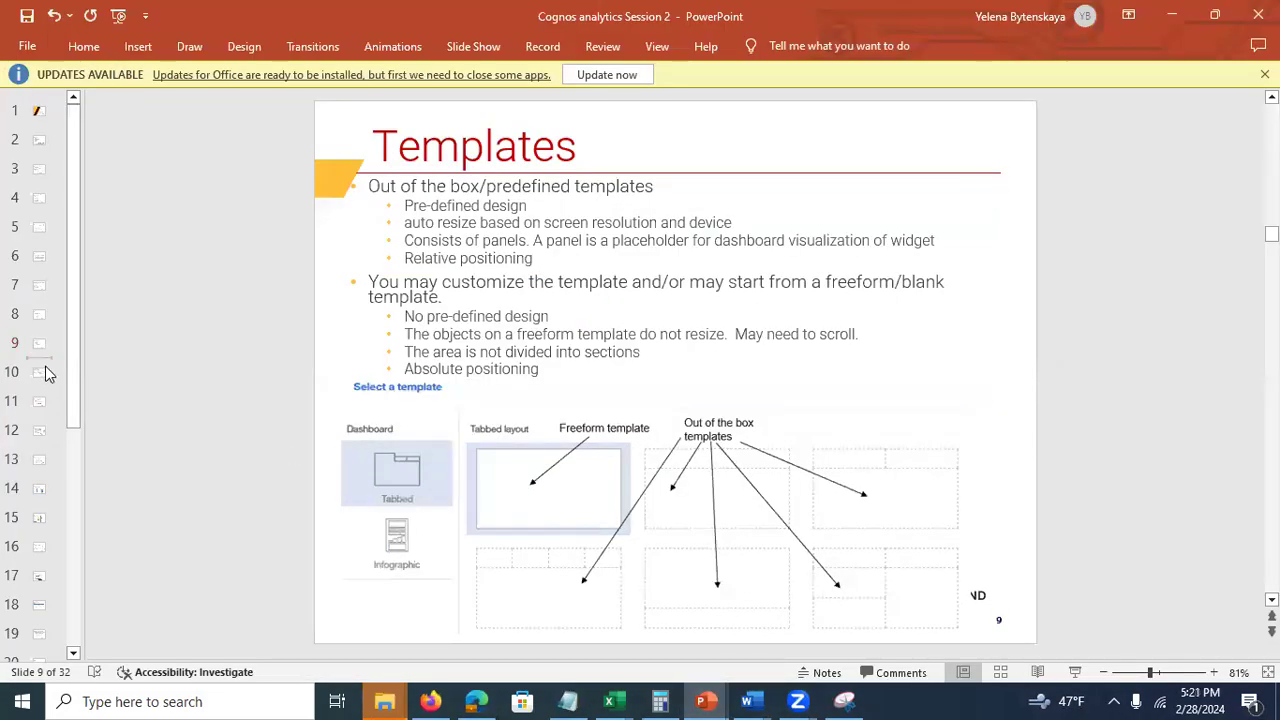
click(41, 373)
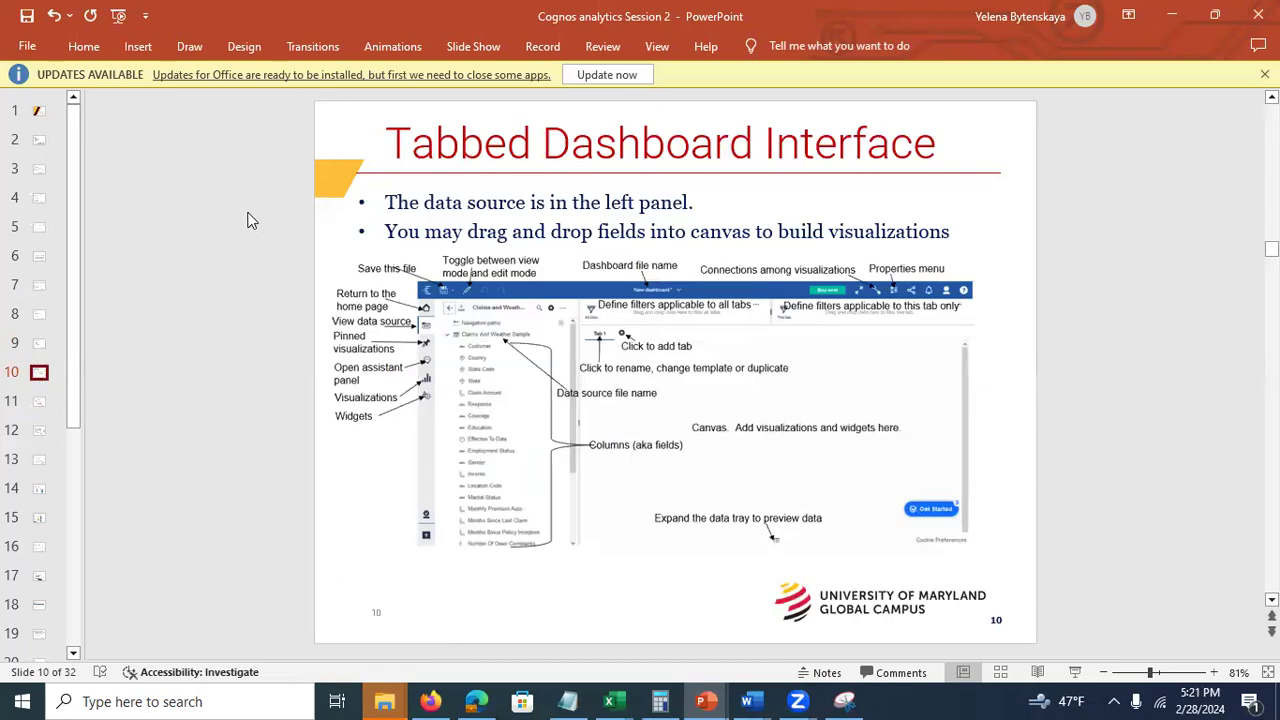
click(38, 404)
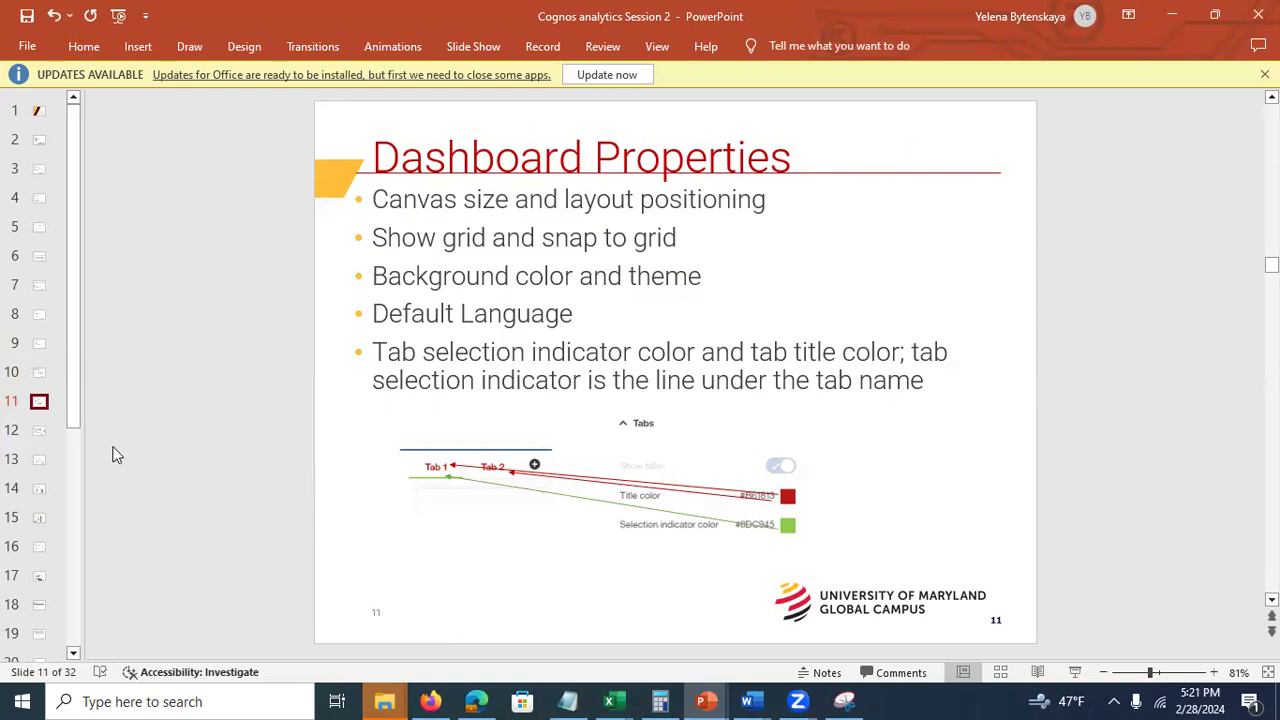
click(39, 432)
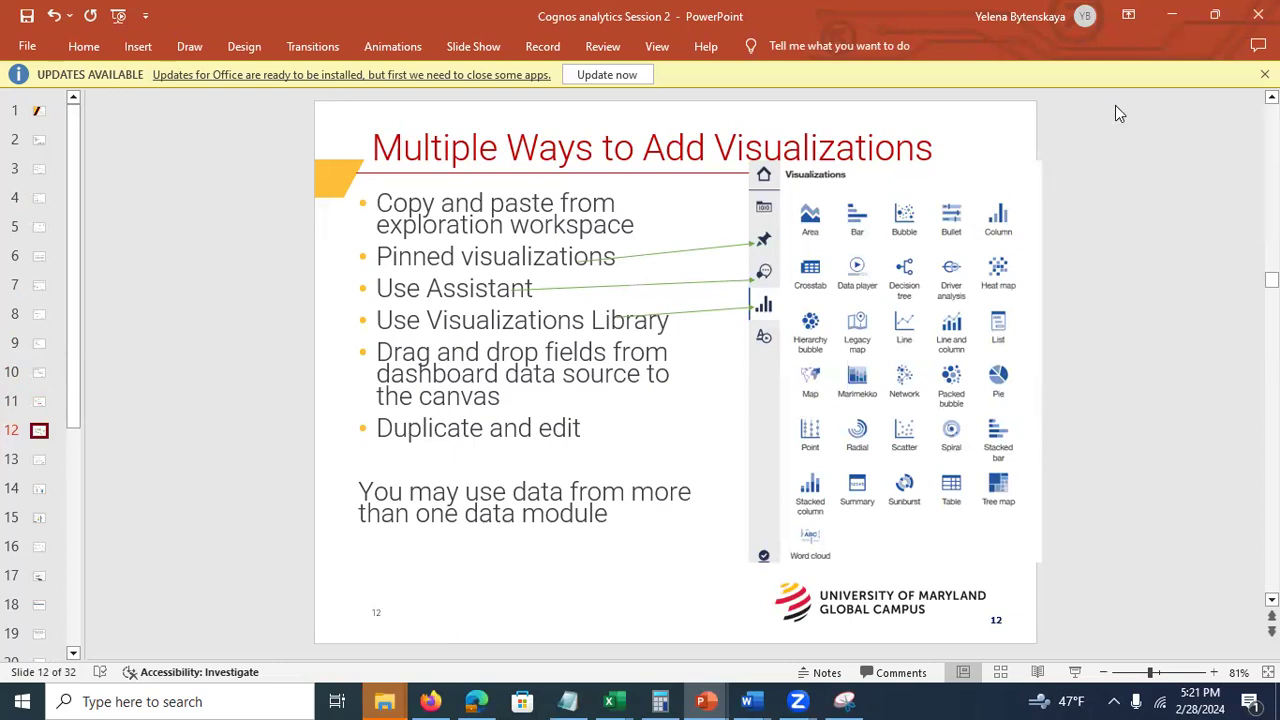
click(1158, 28)
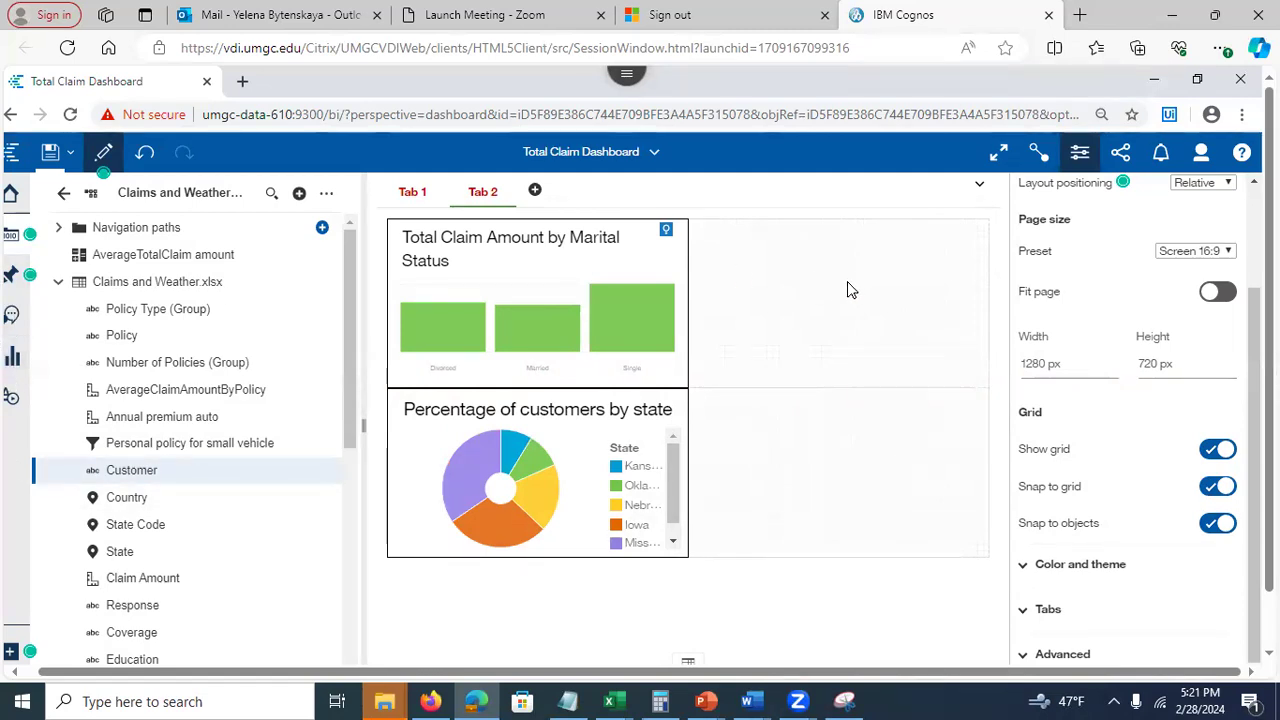
Step: Ask the Assistant about 'data' and list the Claims and Weather module's columns
click(11, 316)
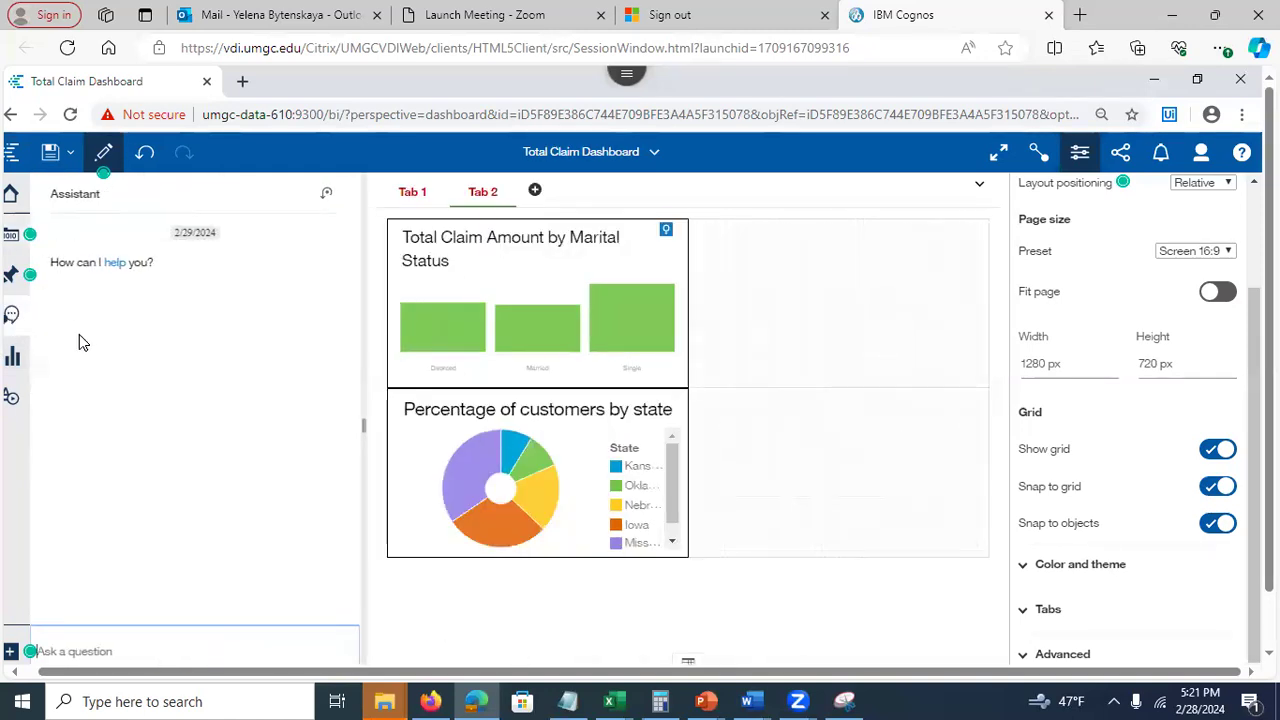
click(99, 641)
text(data)
key(Return)
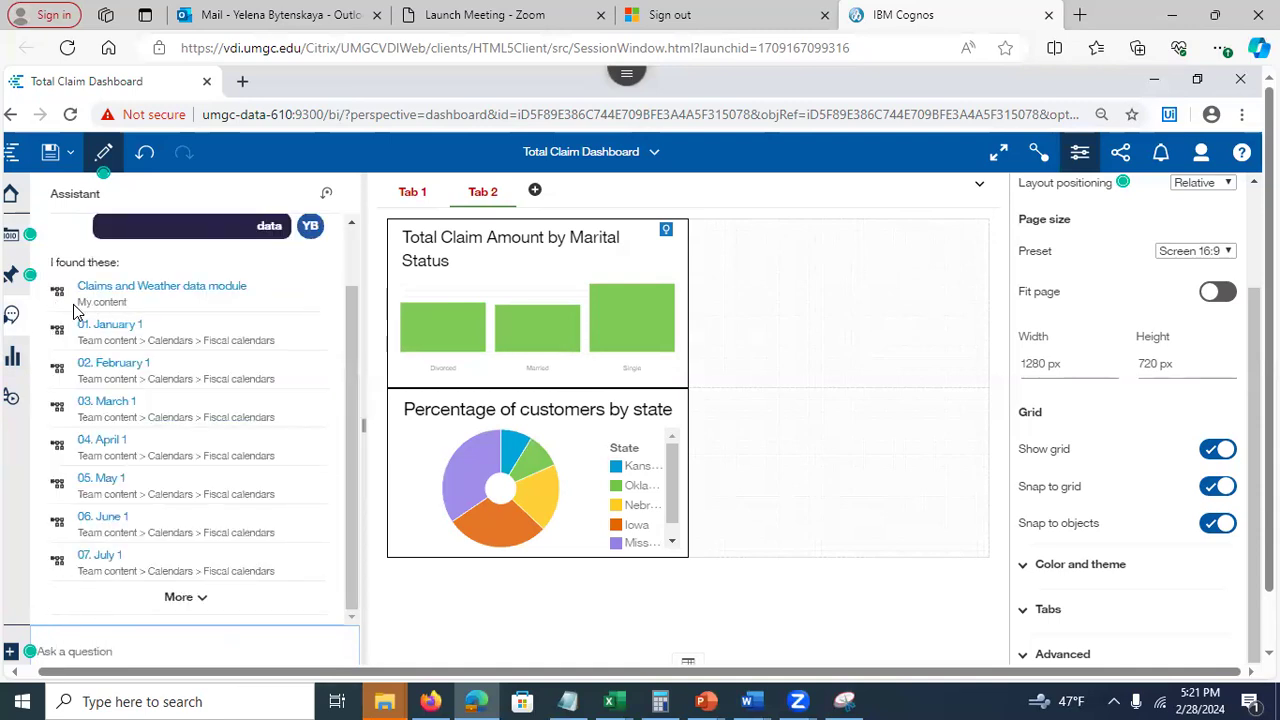
click(141, 288)
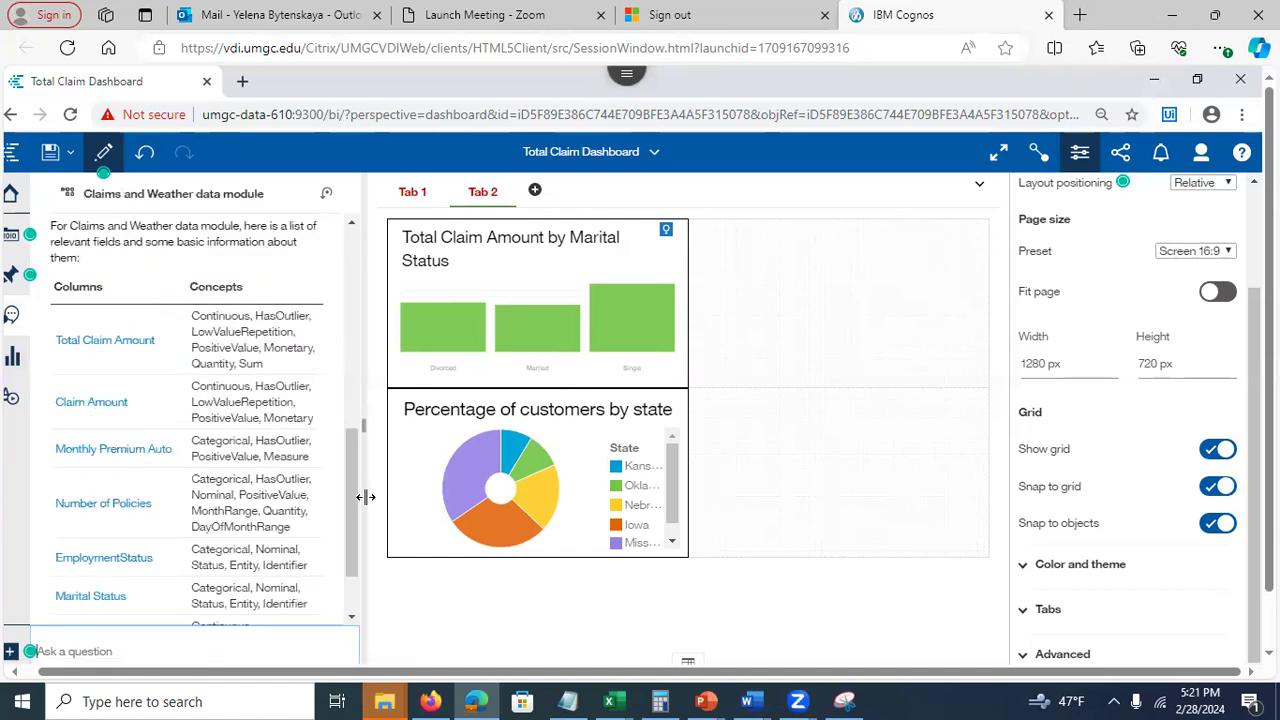
scroll(352, 504, down, 2)
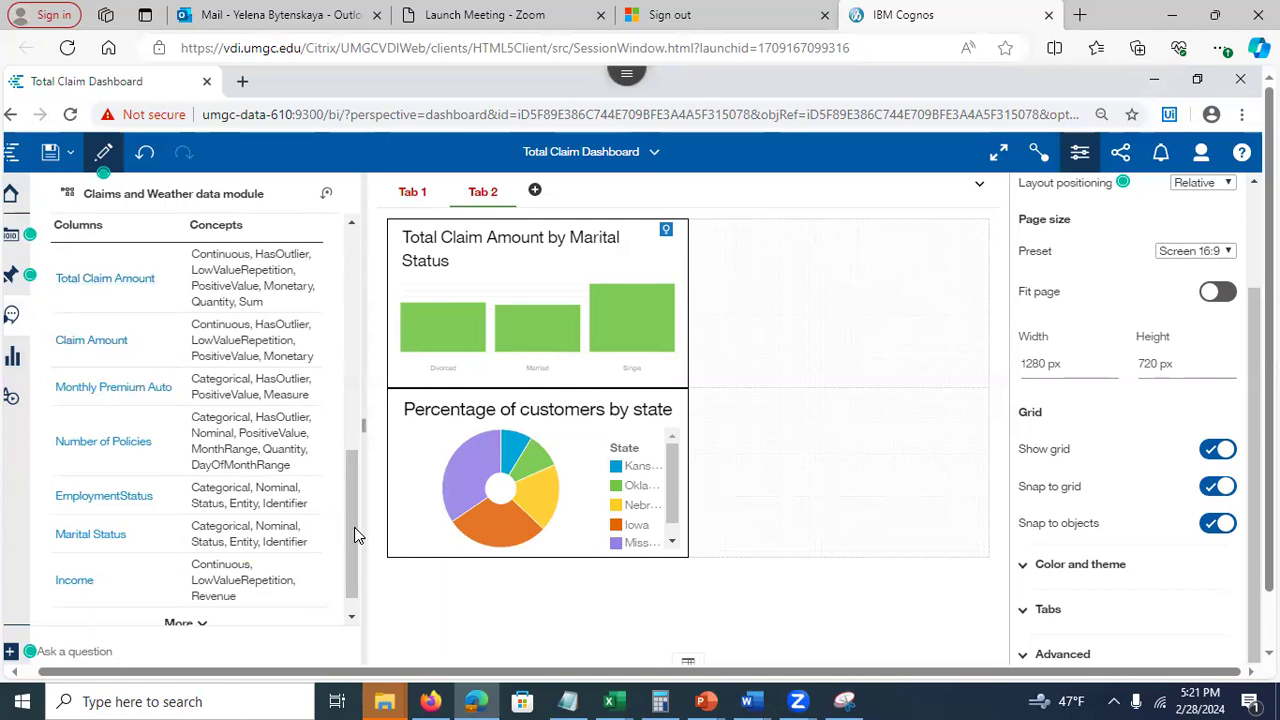
scroll(357, 531, down, 1)
click(186, 596)
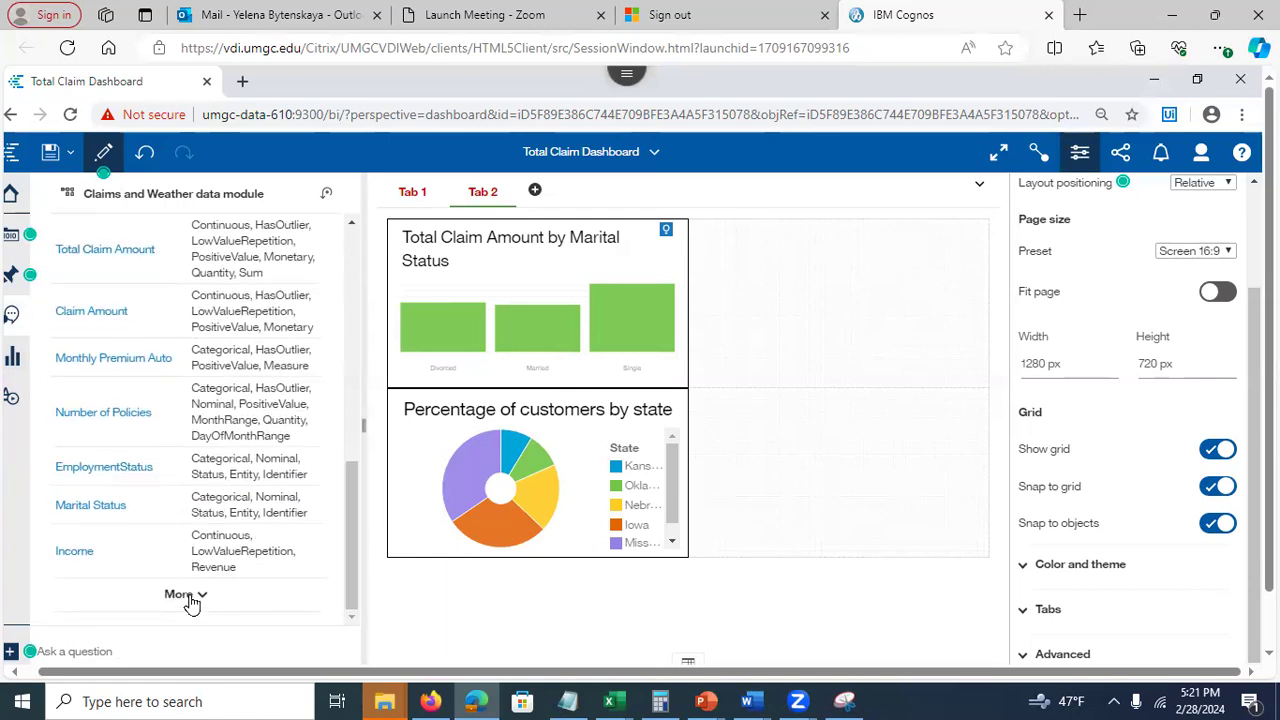
Step: Find what influences Total Claim Amount and chart it by Claim Reason
drag(345, 488, 351, 623)
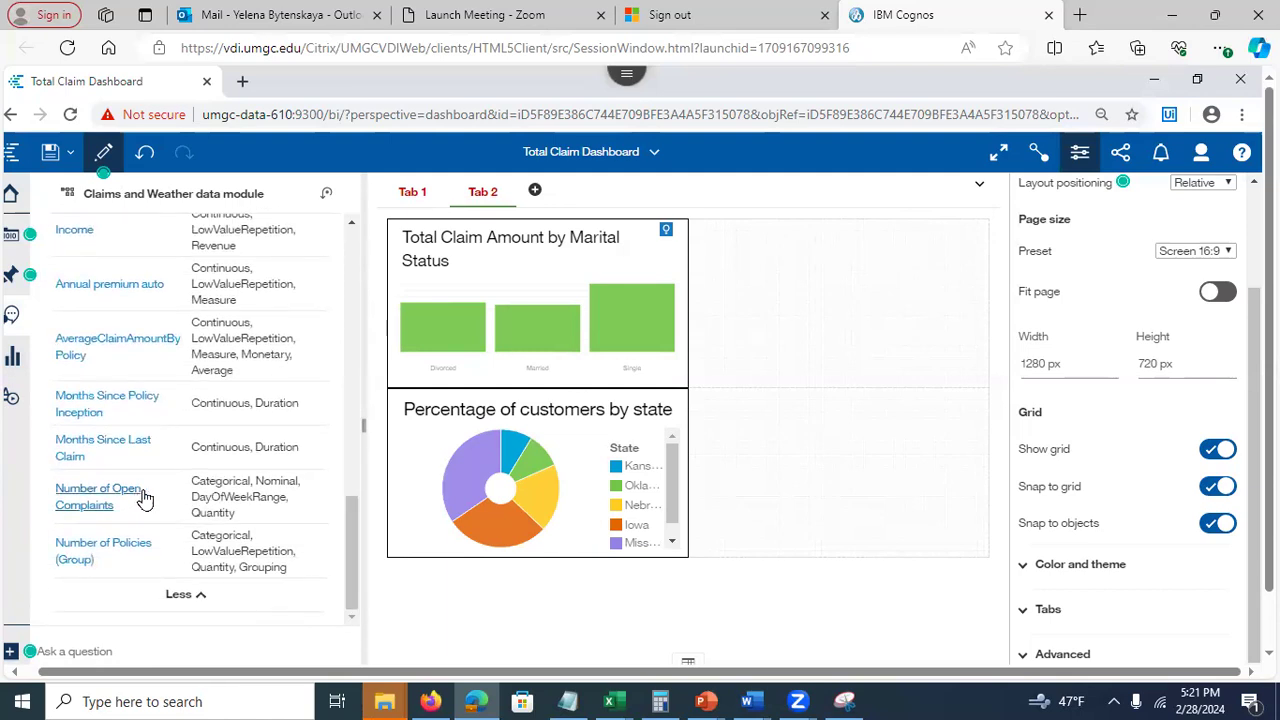
drag(343, 564, 310, 425)
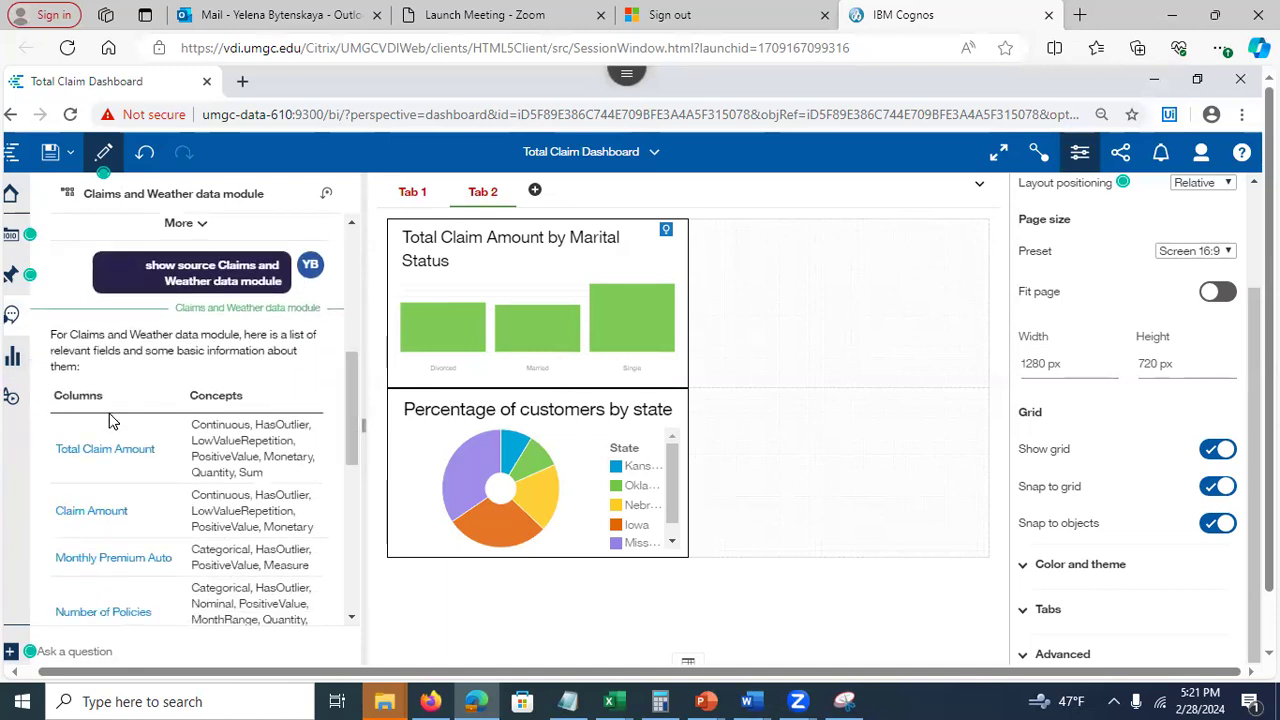
click(105, 451)
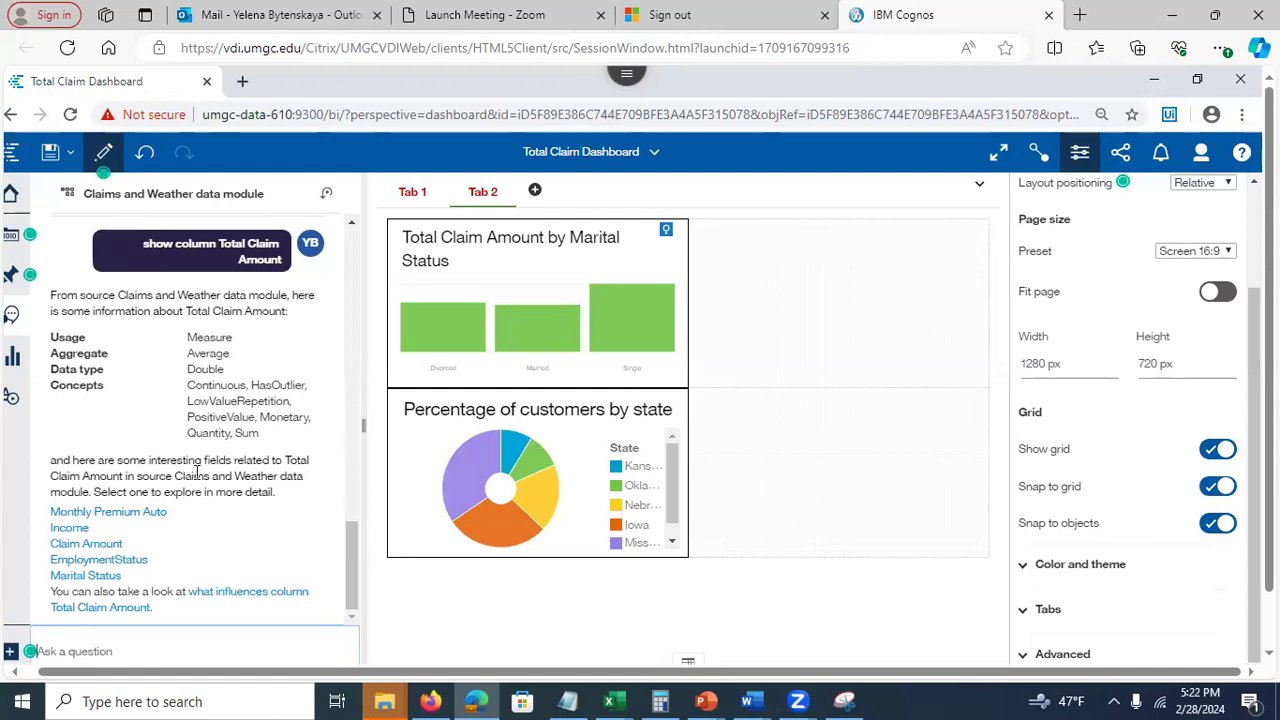
scroll(345, 560, up, 5)
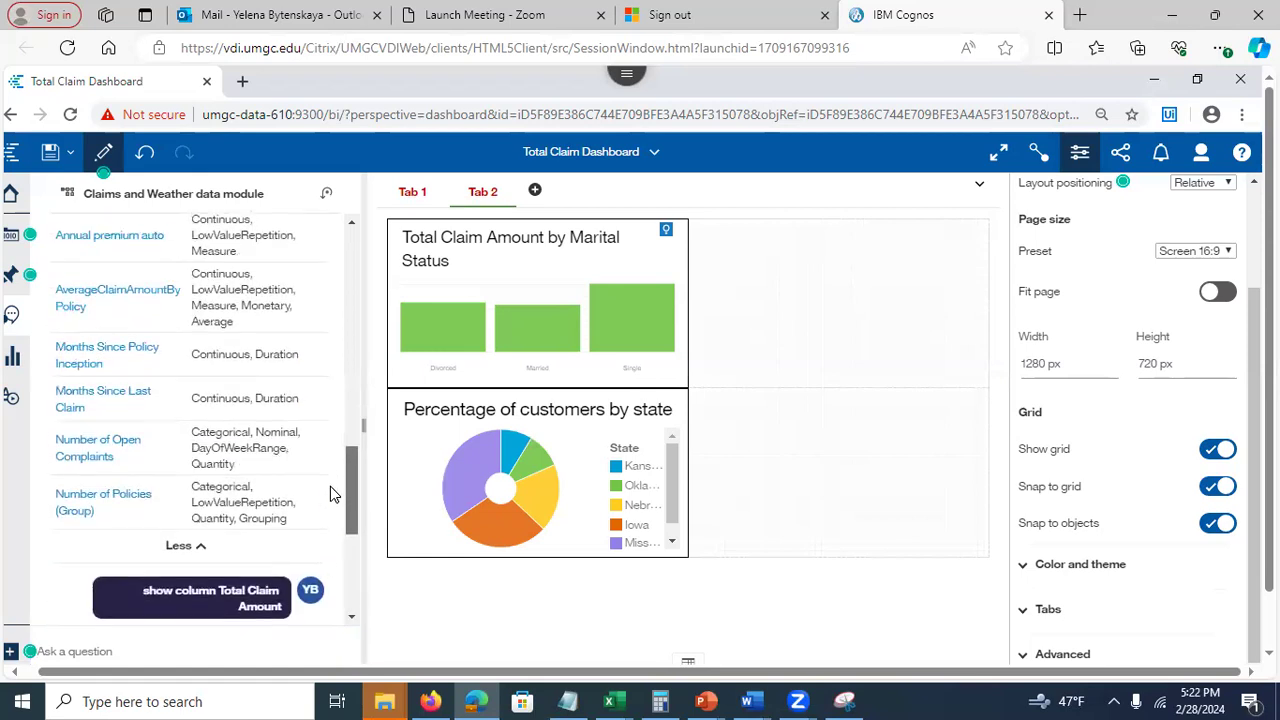
scroll(327, 540, down, 5)
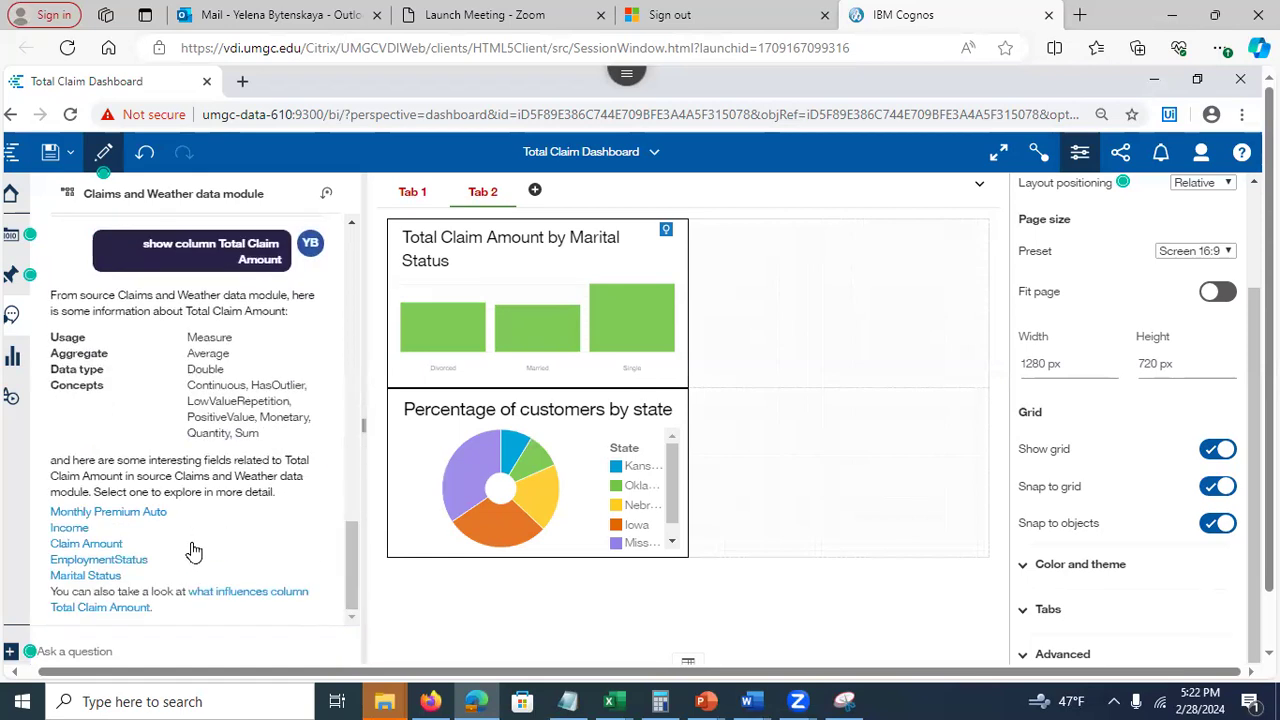
click(247, 598)
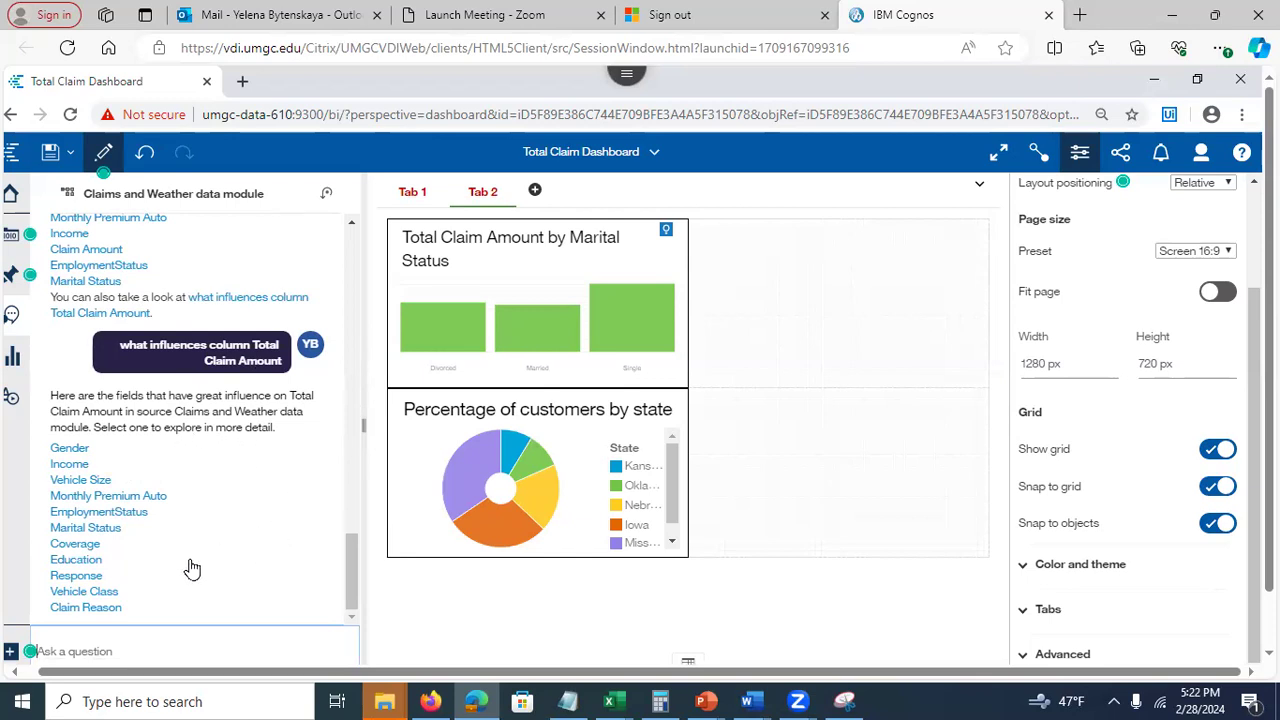
click(86, 607)
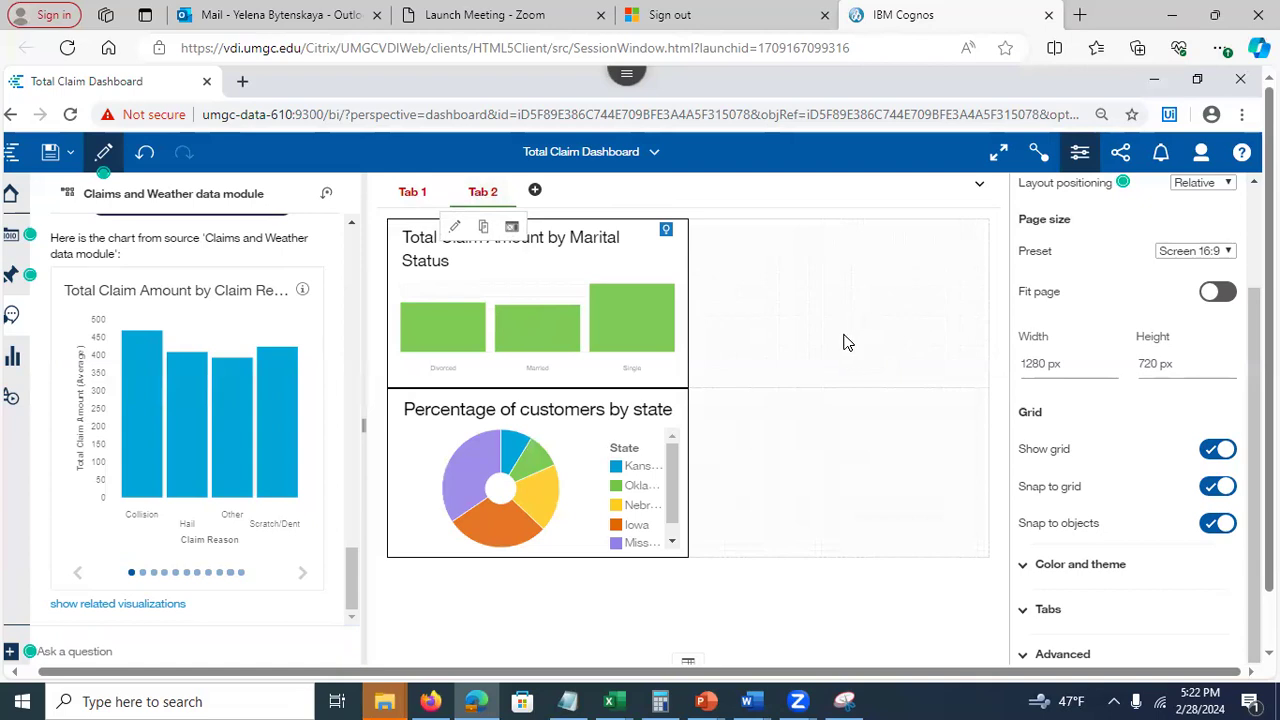
Step: Place the Claim Reason chart on Tab 1 with purple #9380E8 bars, widening the canvas
click(405, 196)
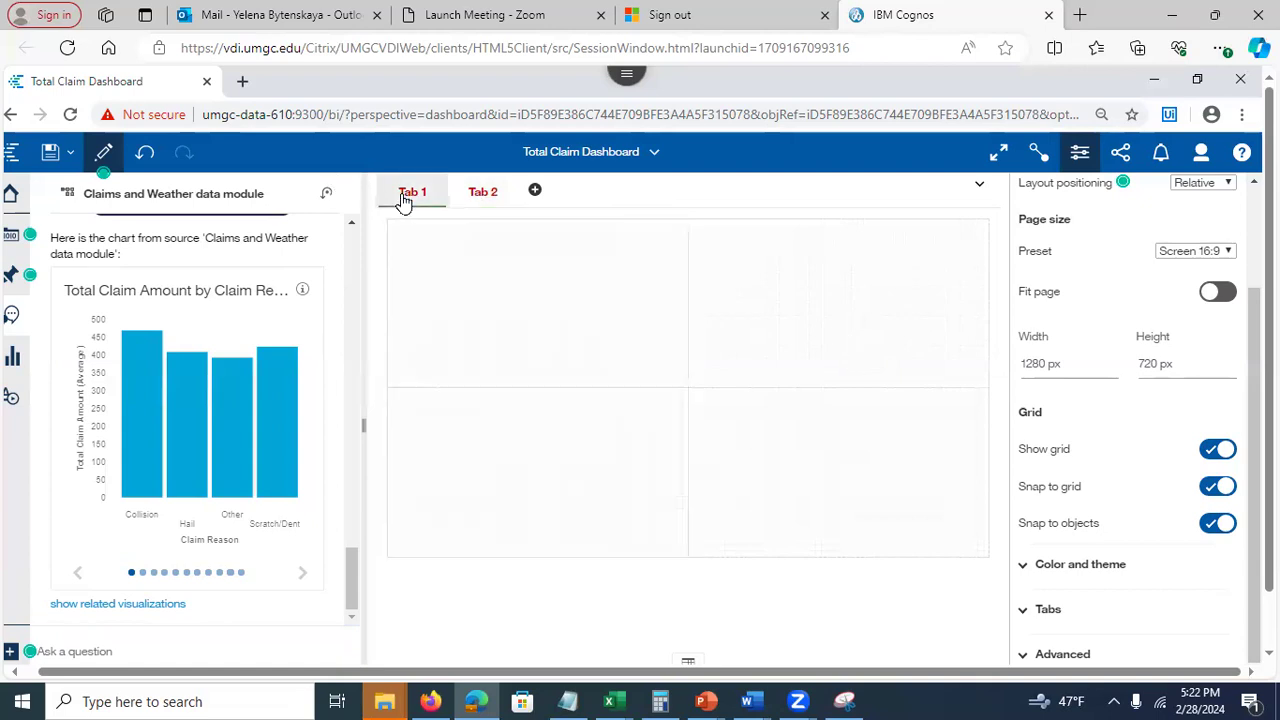
drag(178, 446, 536, 298)
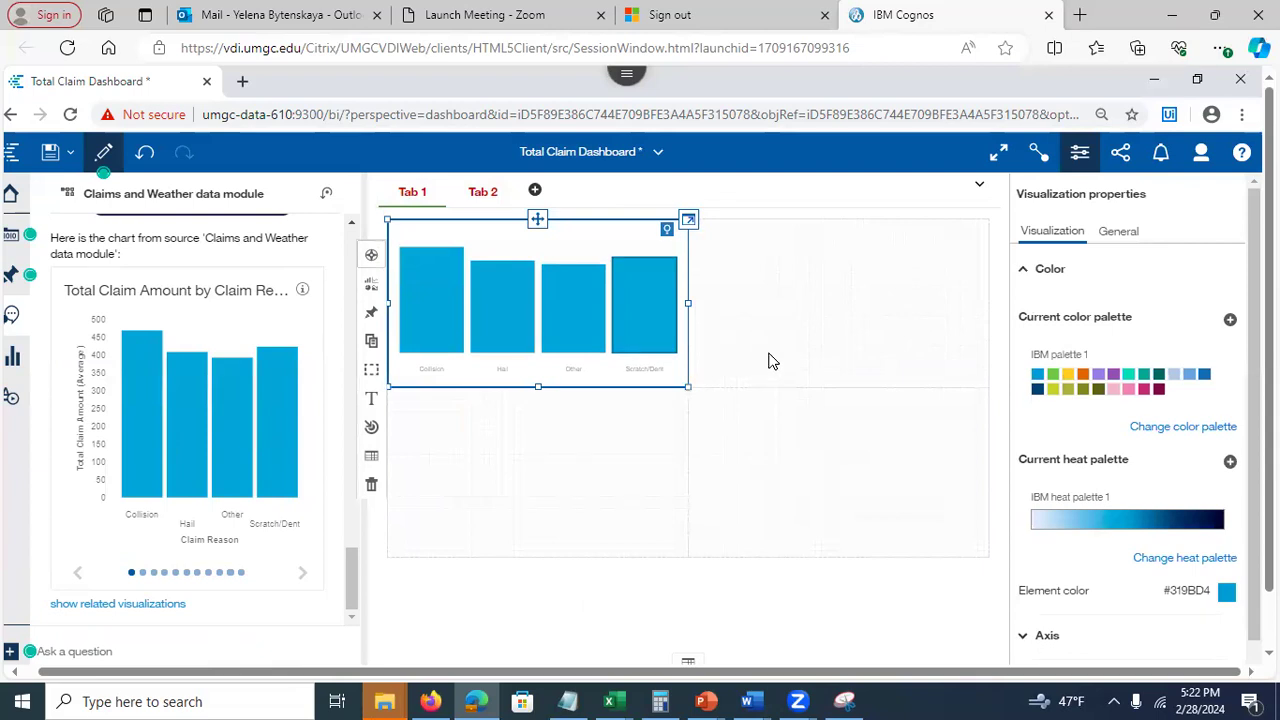
click(1227, 592)
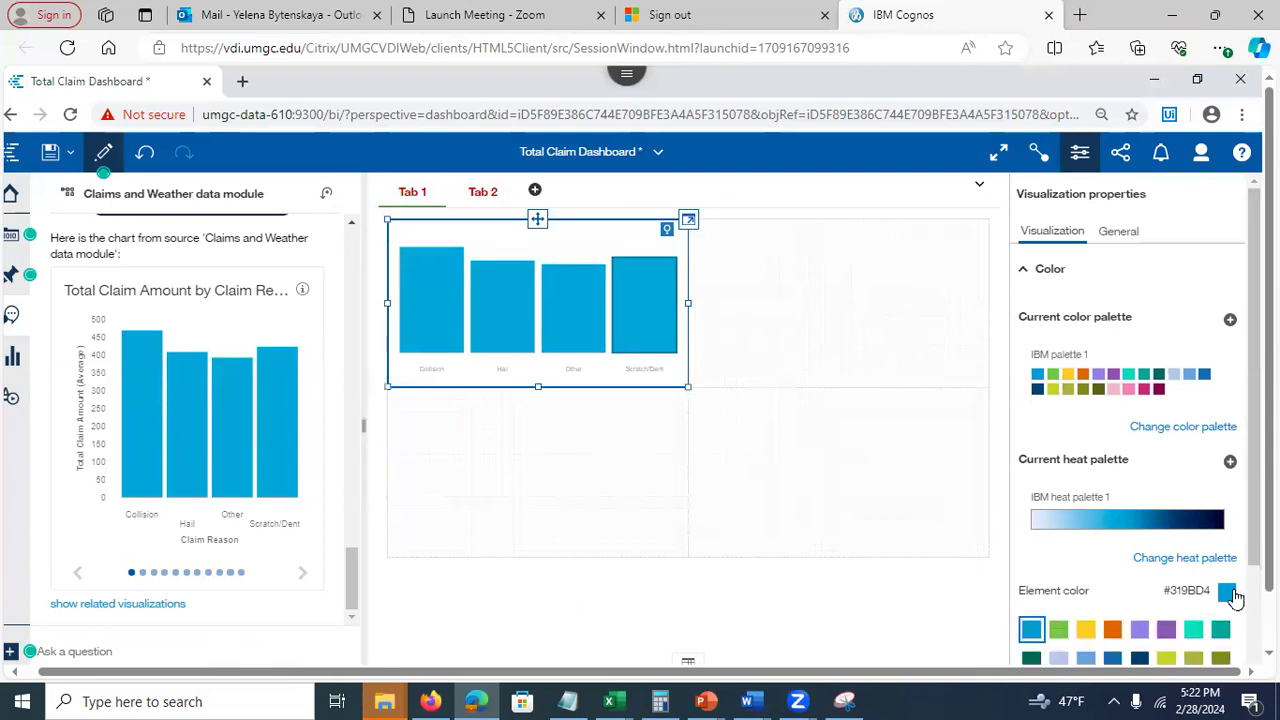
click(1139, 629)
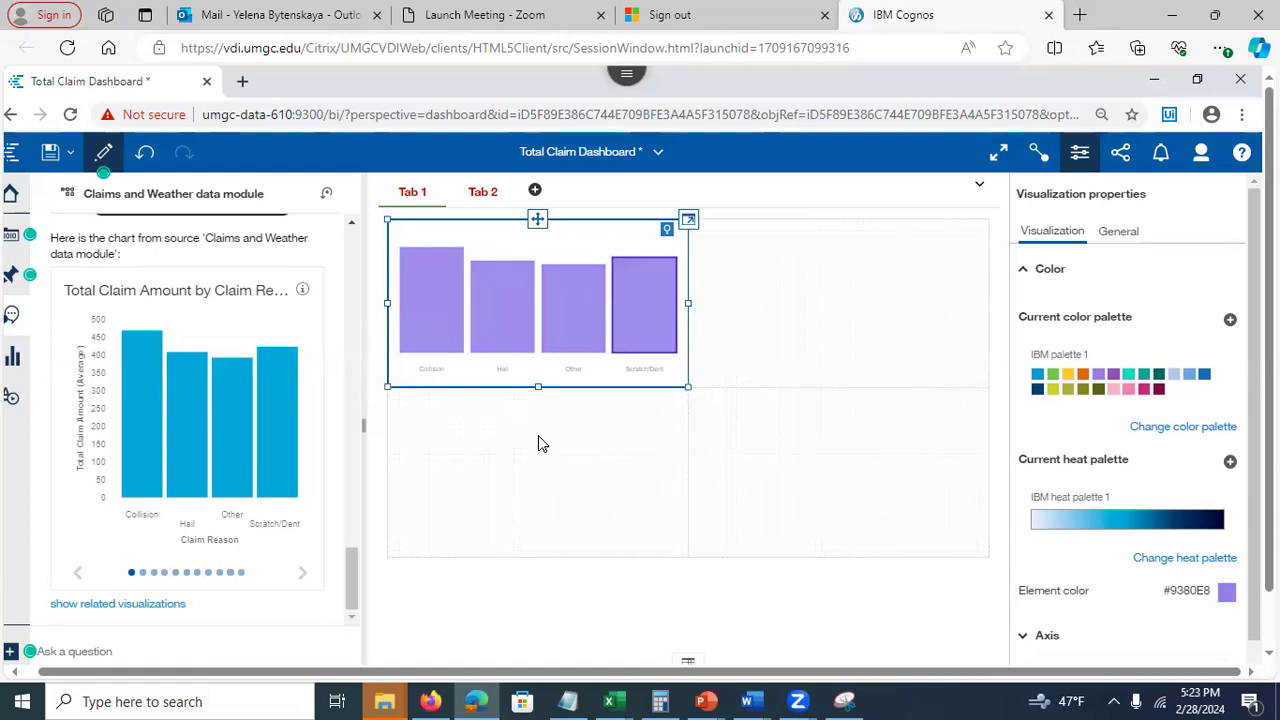
click(12, 318)
click(1081, 157)
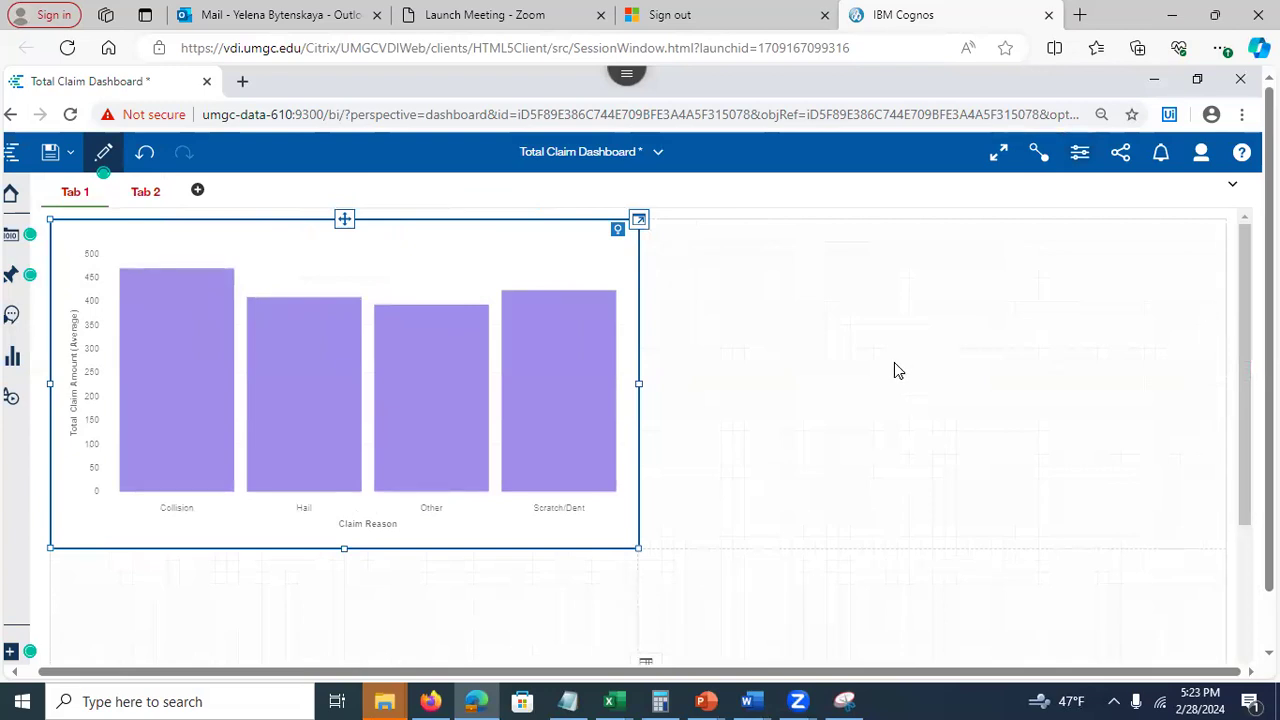
Step: Duplicate the purple Claim Reason chart and move the copy to the top right
click(639, 223)
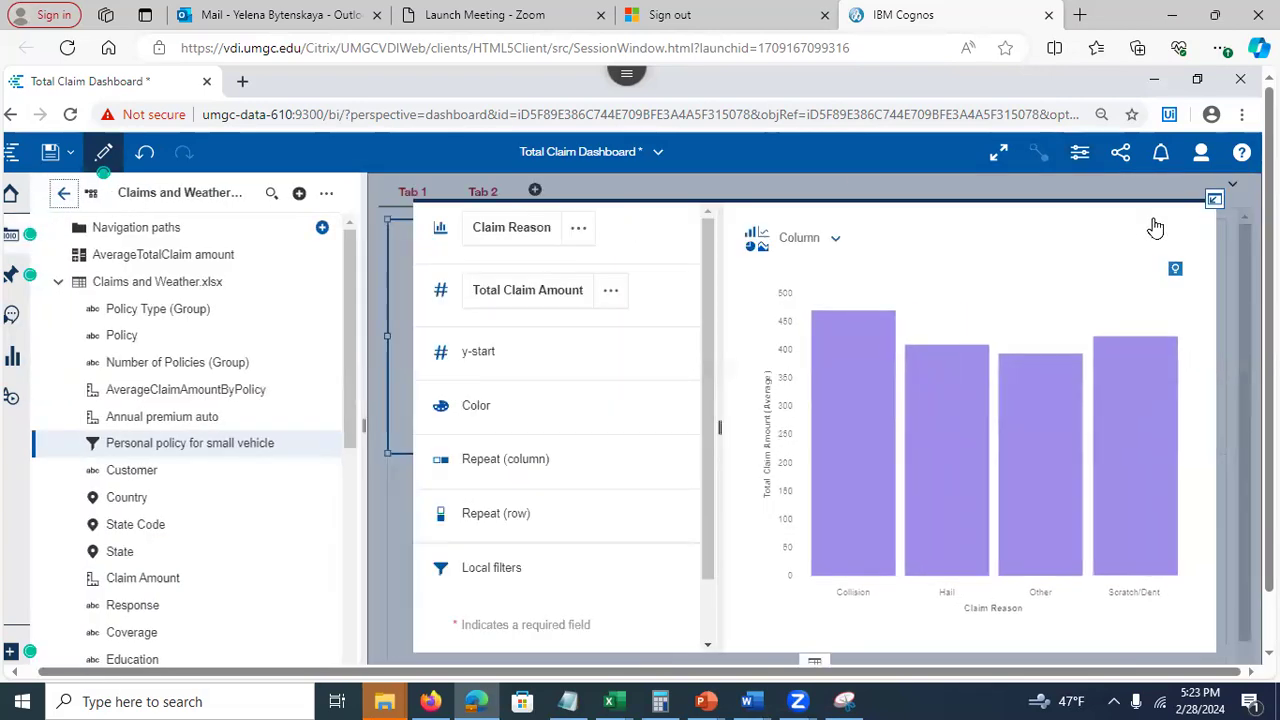
click(1214, 203)
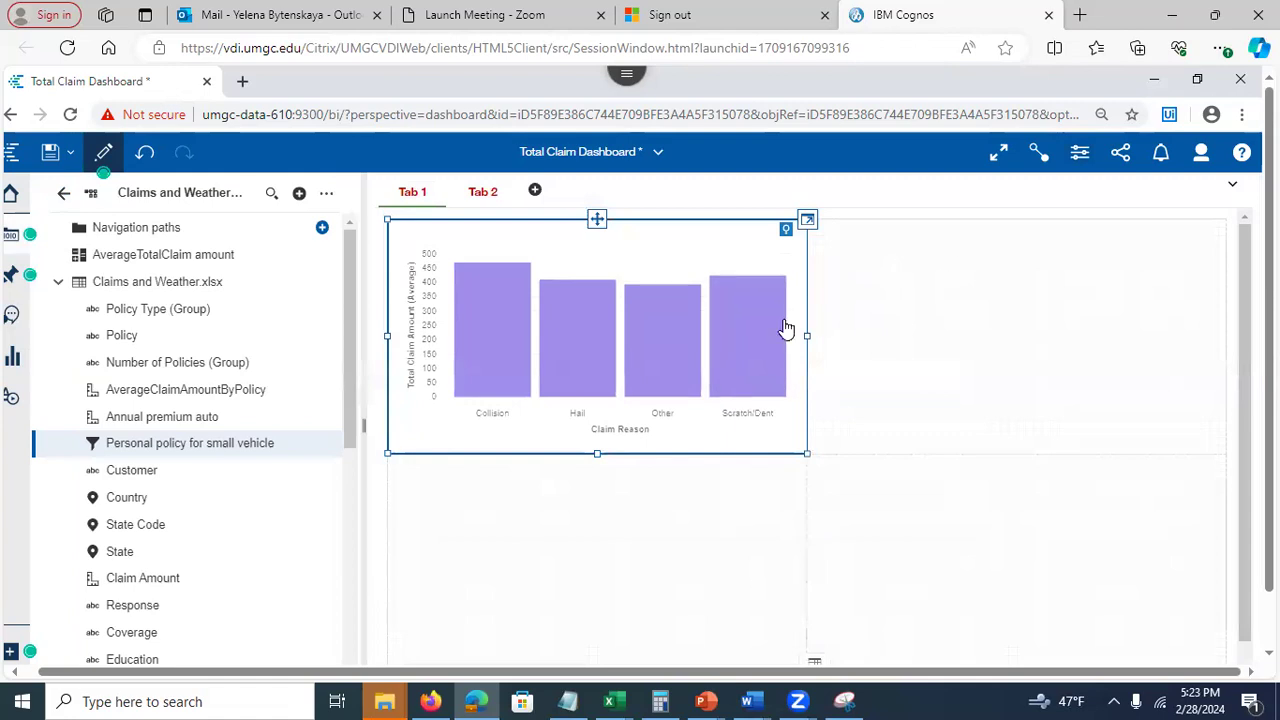
click(598, 220)
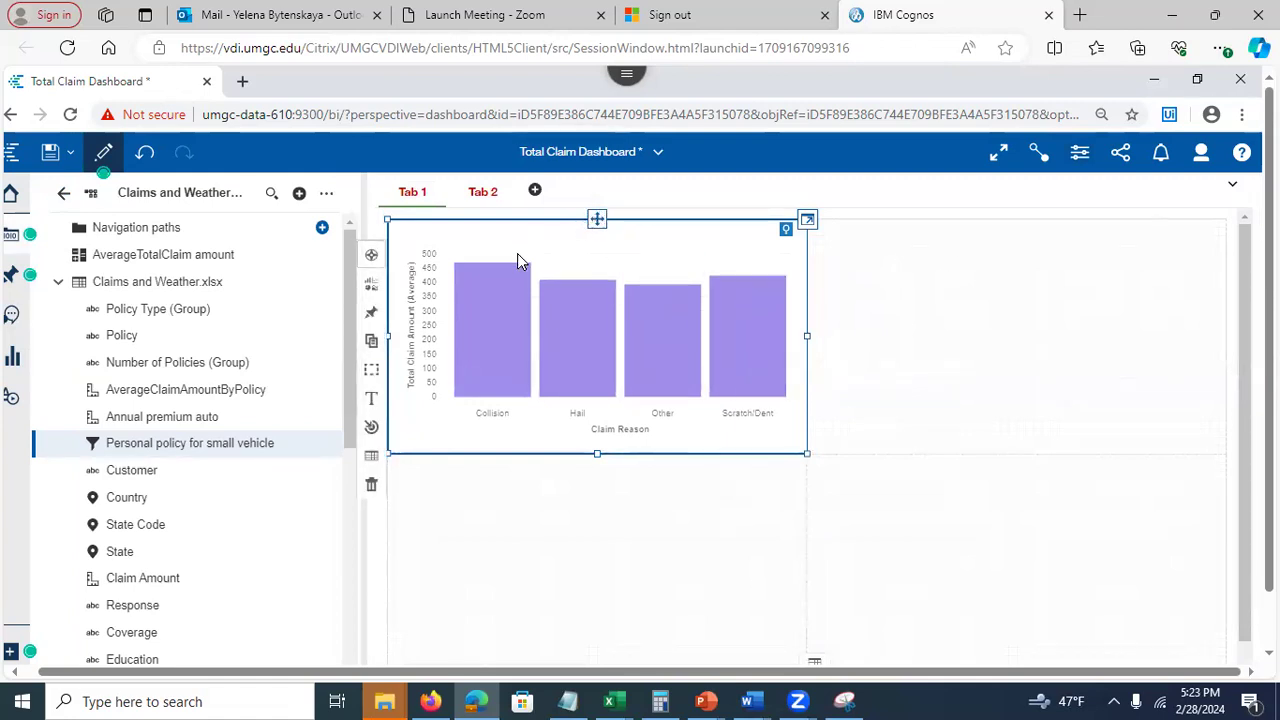
click(372, 343)
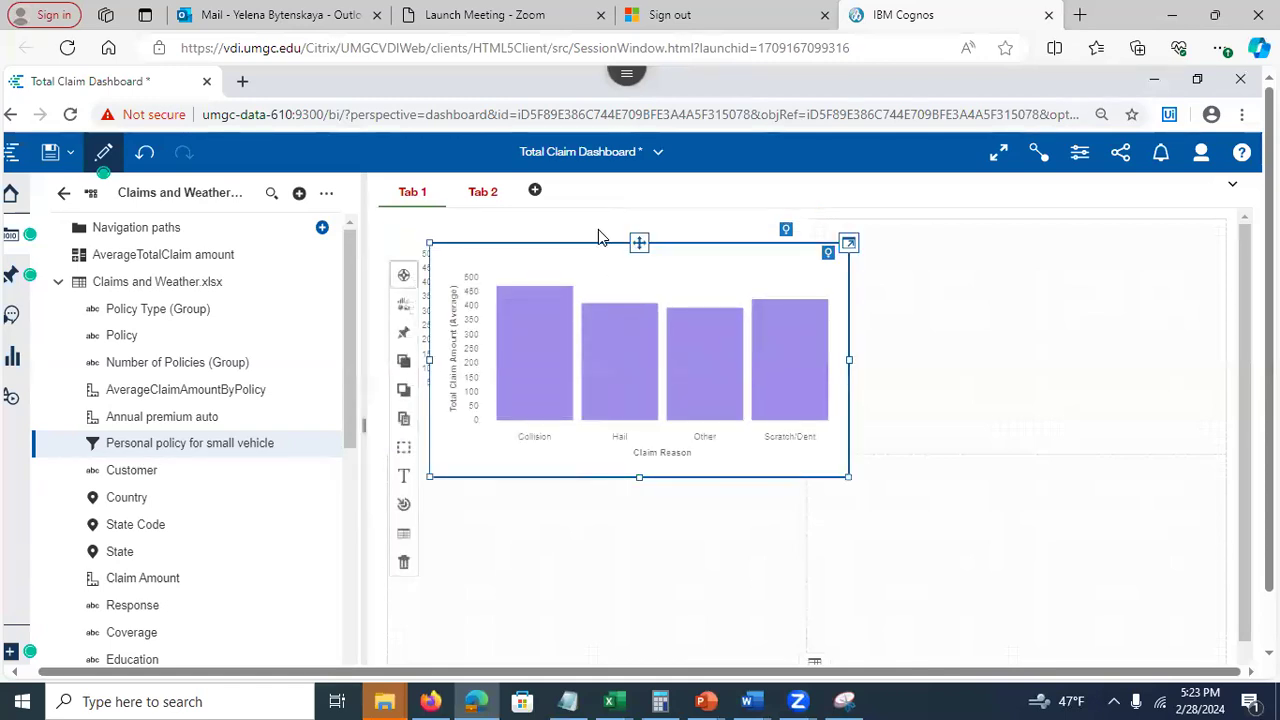
drag(639, 242, 1014, 355)
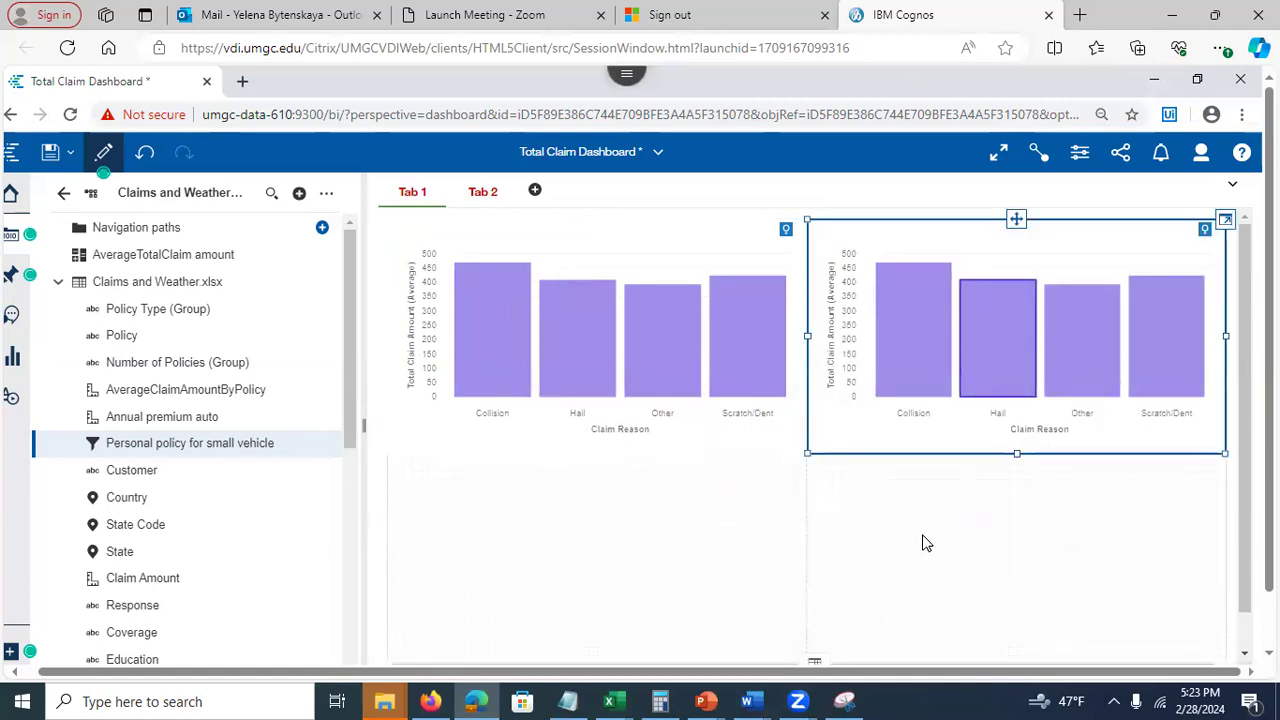
click(1227, 224)
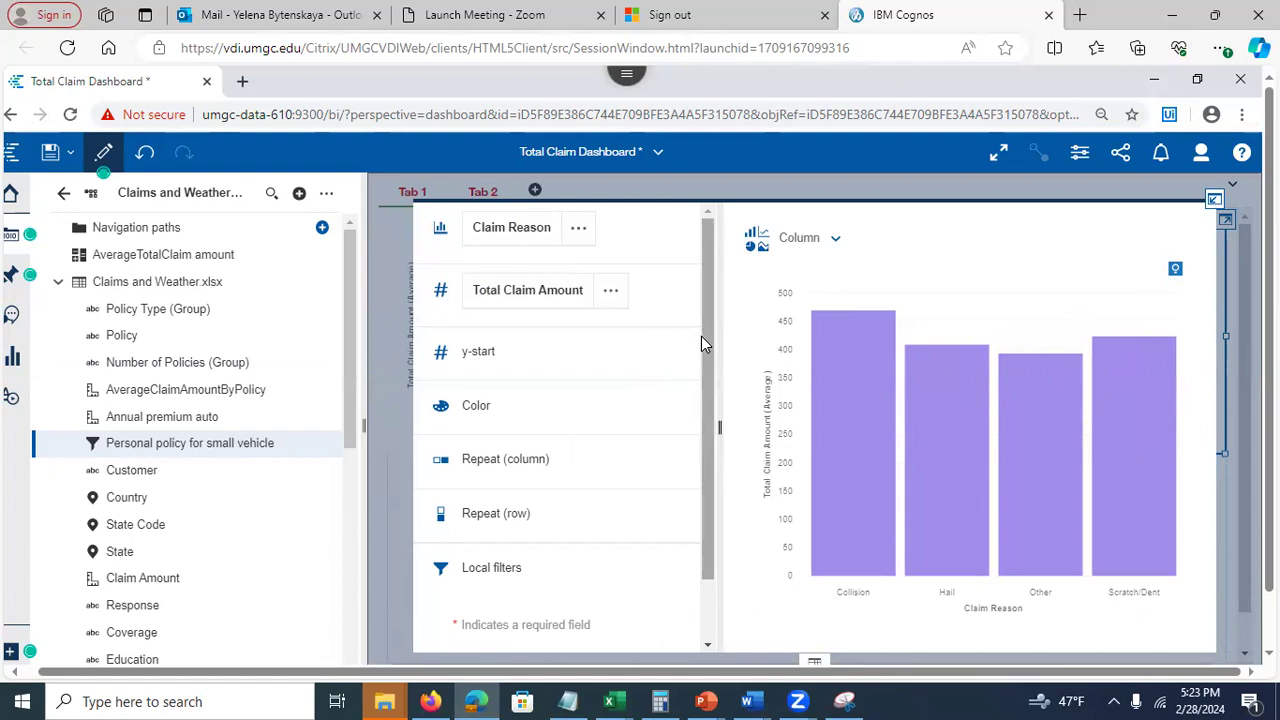
Step: Swap Claim Reason for State on the copy's bars and colour them by Education
click(580, 232)
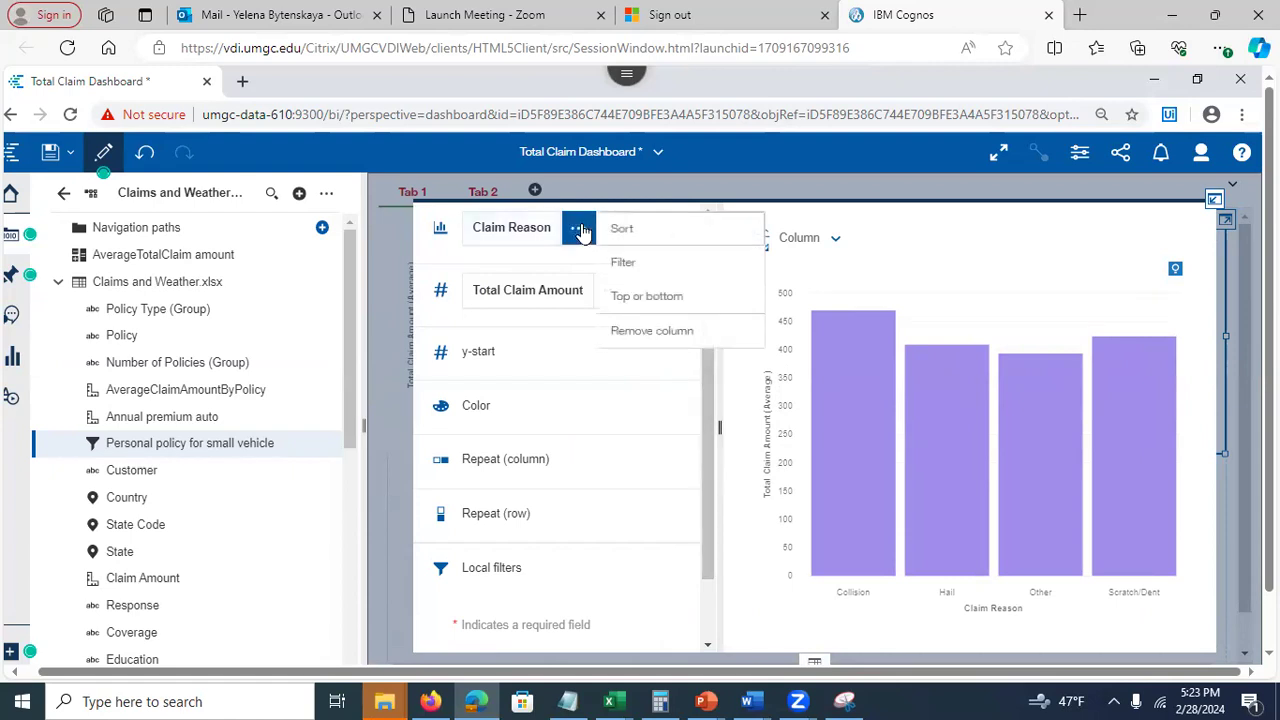
click(648, 334)
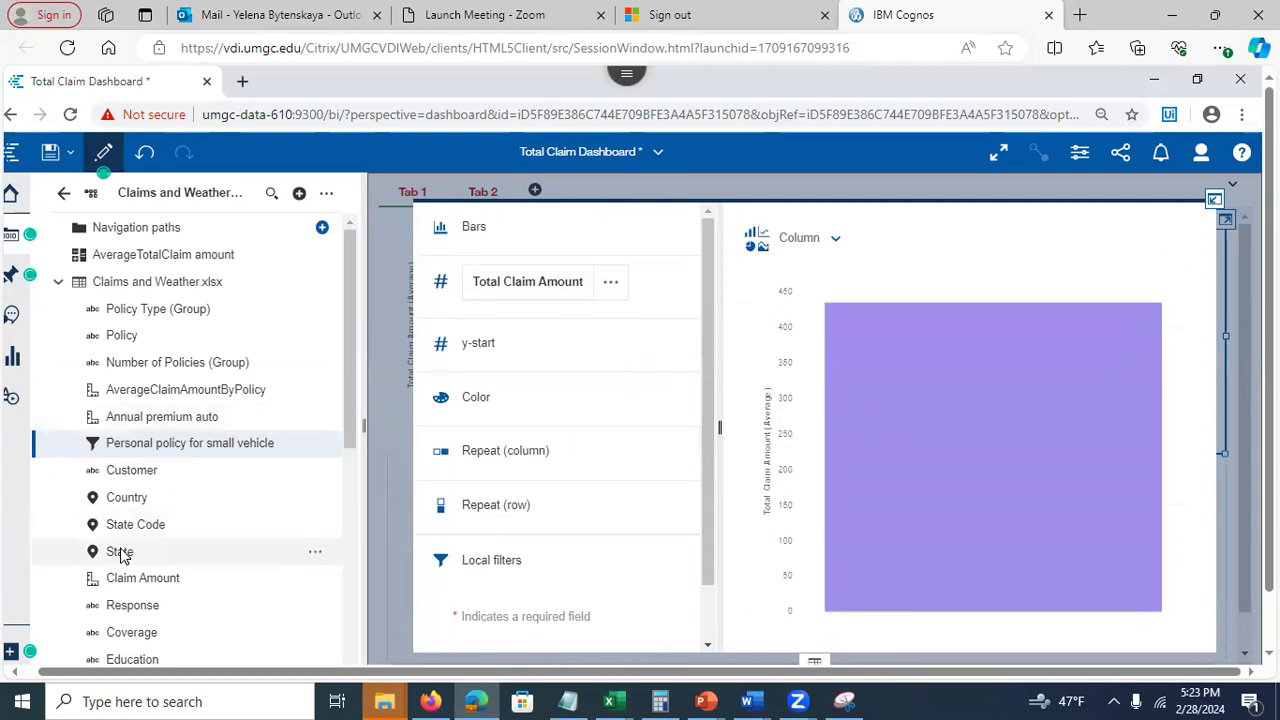
drag(95, 551, 490, 240)
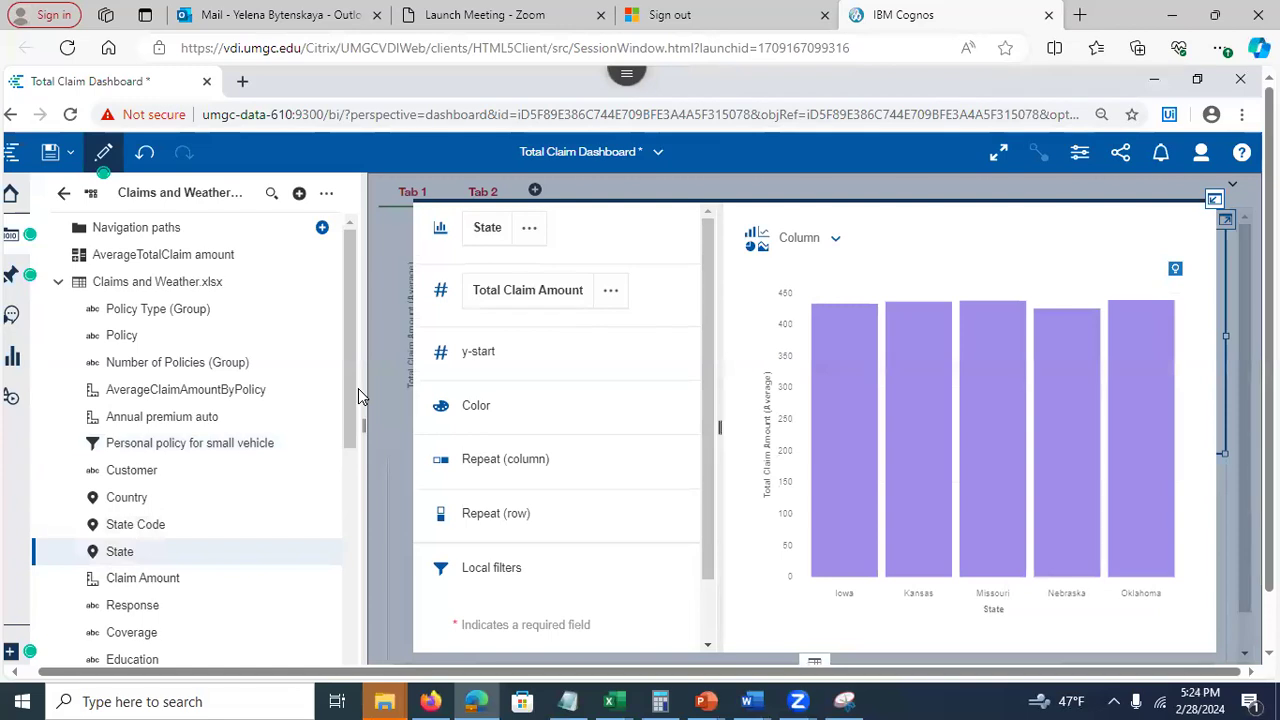
drag(356, 413, 363, 487)
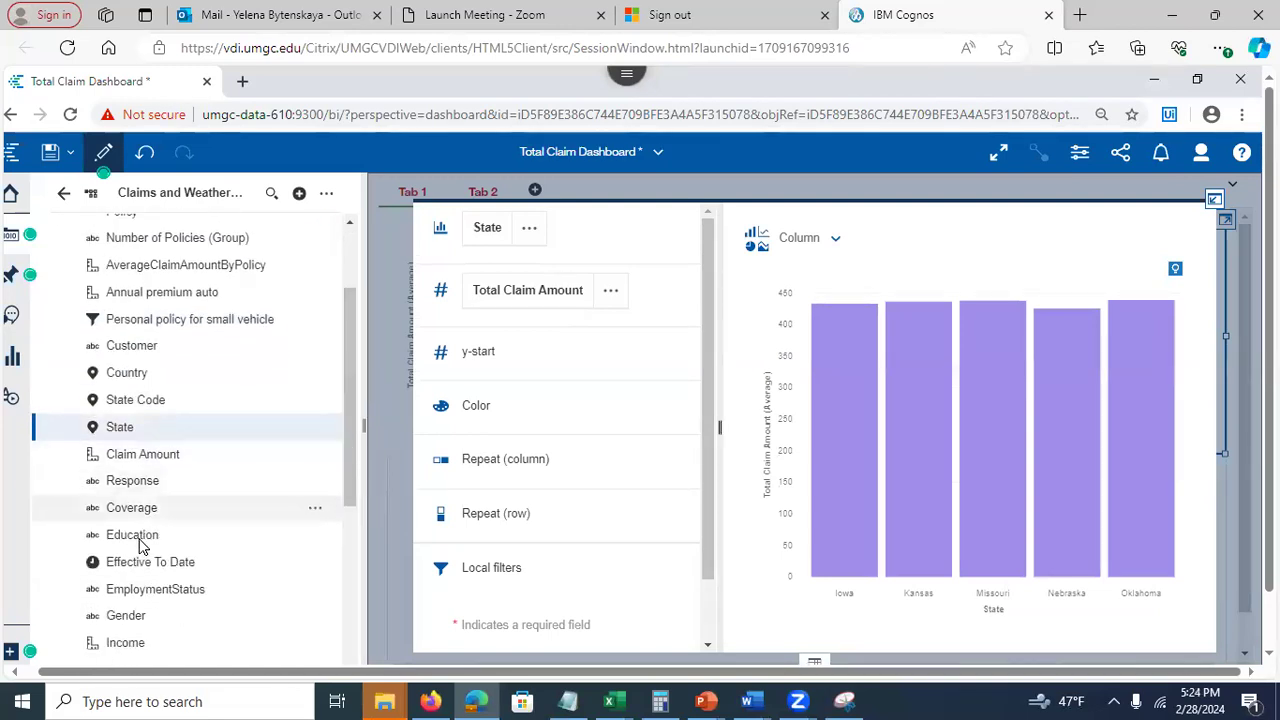
drag(114, 534, 500, 403)
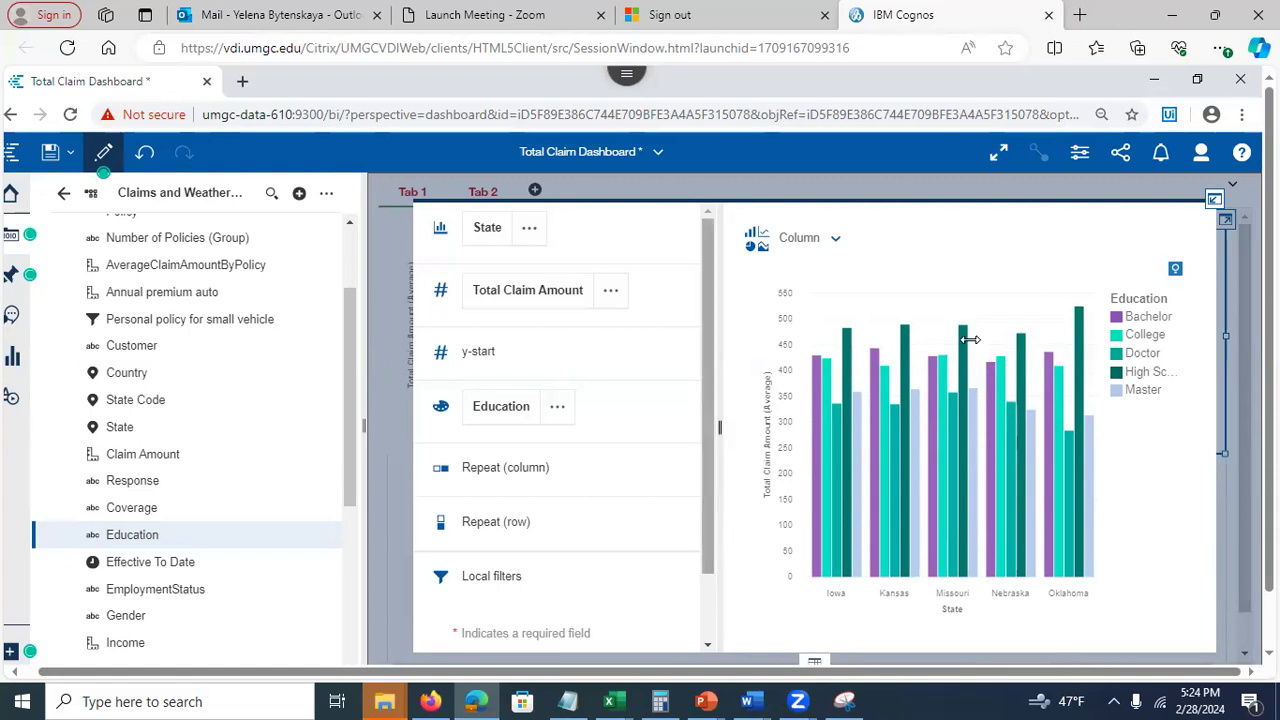
click(1225, 219)
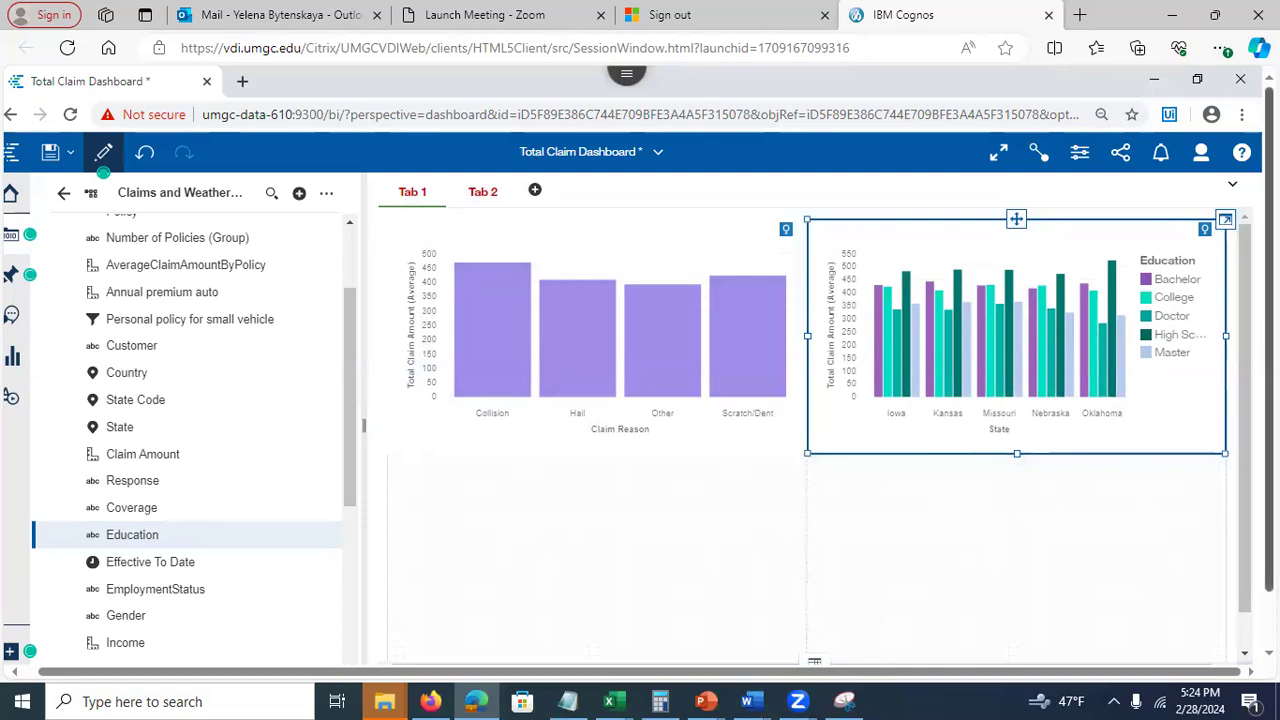
Step: Give the State-by-Education chart a black #000000 border and deselect it
click(1080, 160)
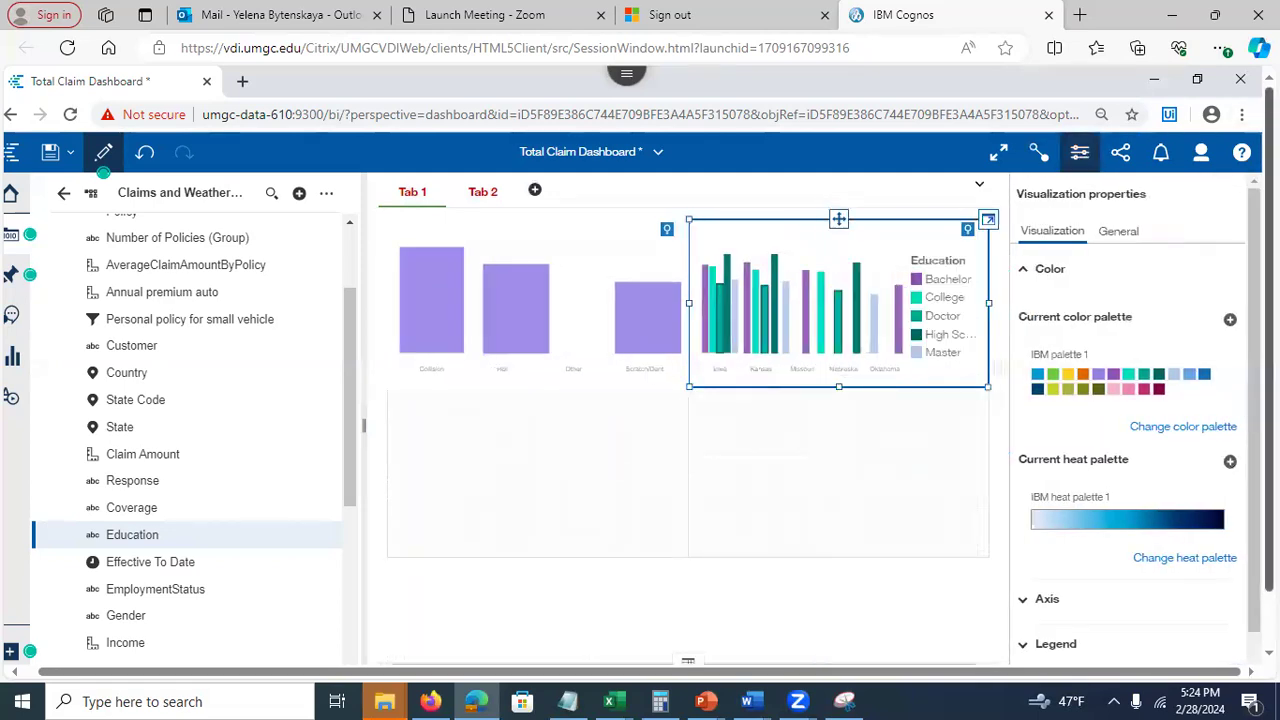
drag(1269, 380, 1269, 434)
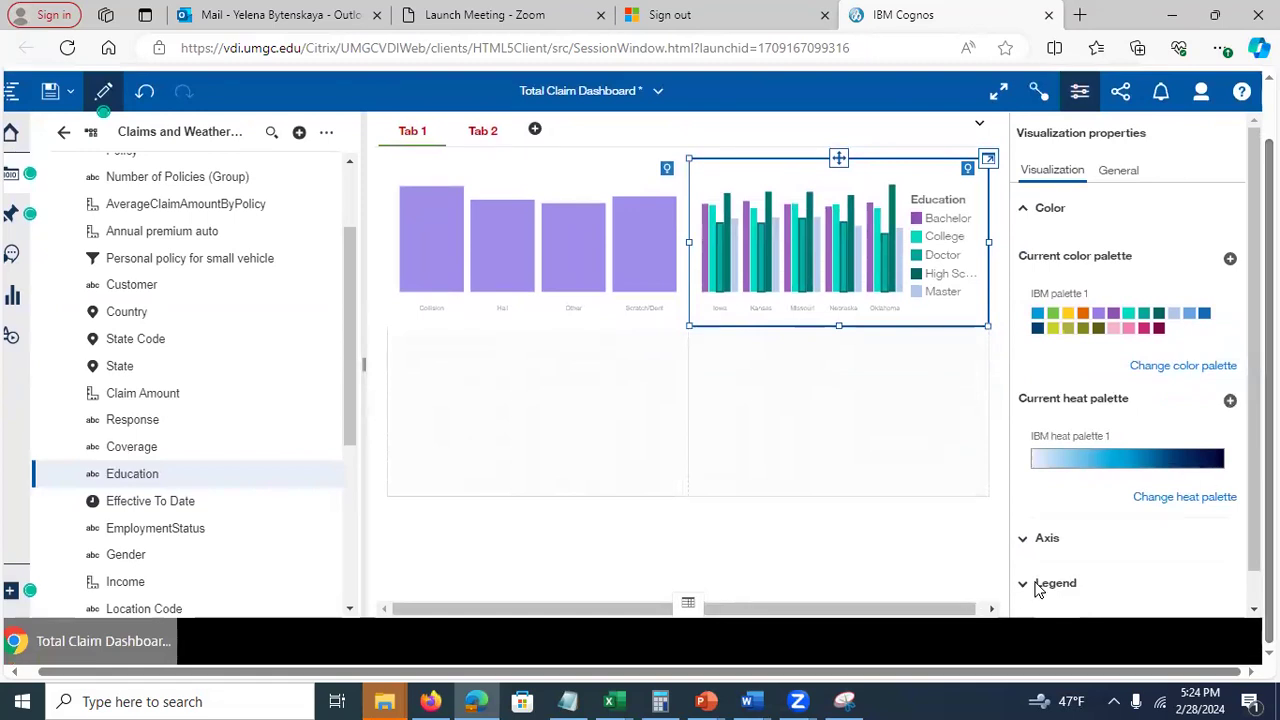
drag(1254, 530, 1254, 540)
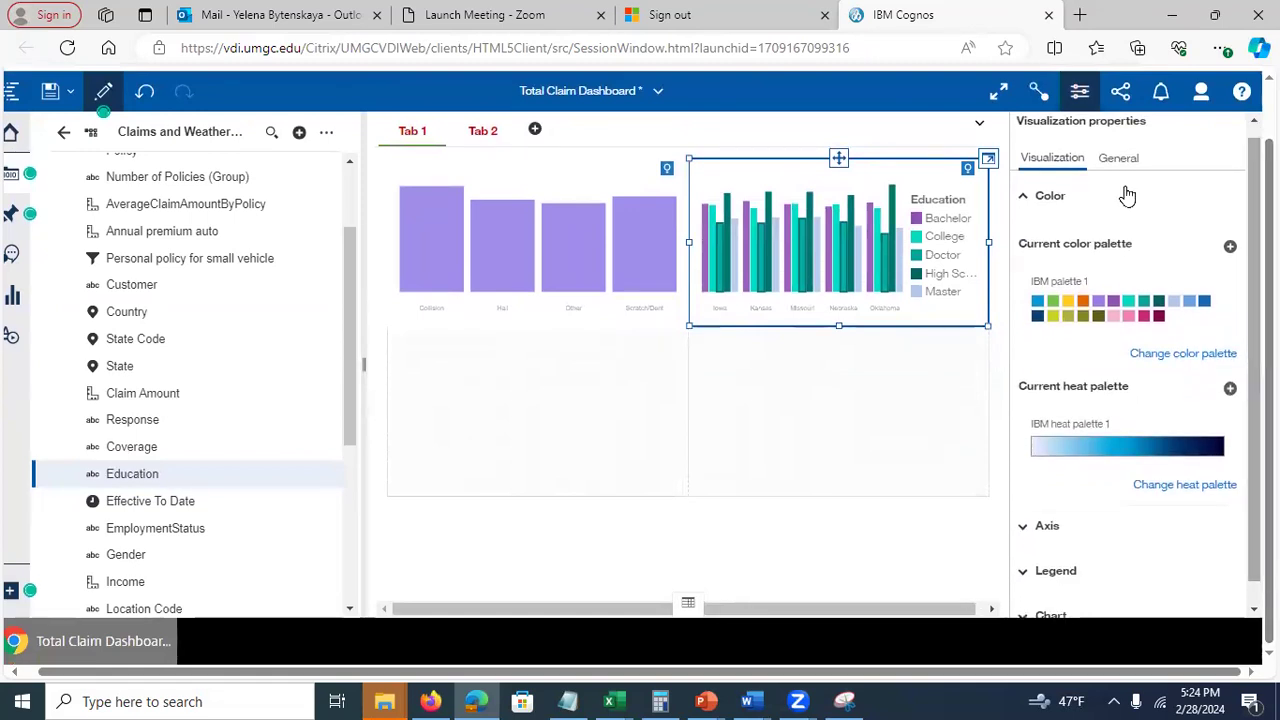
click(1110, 160)
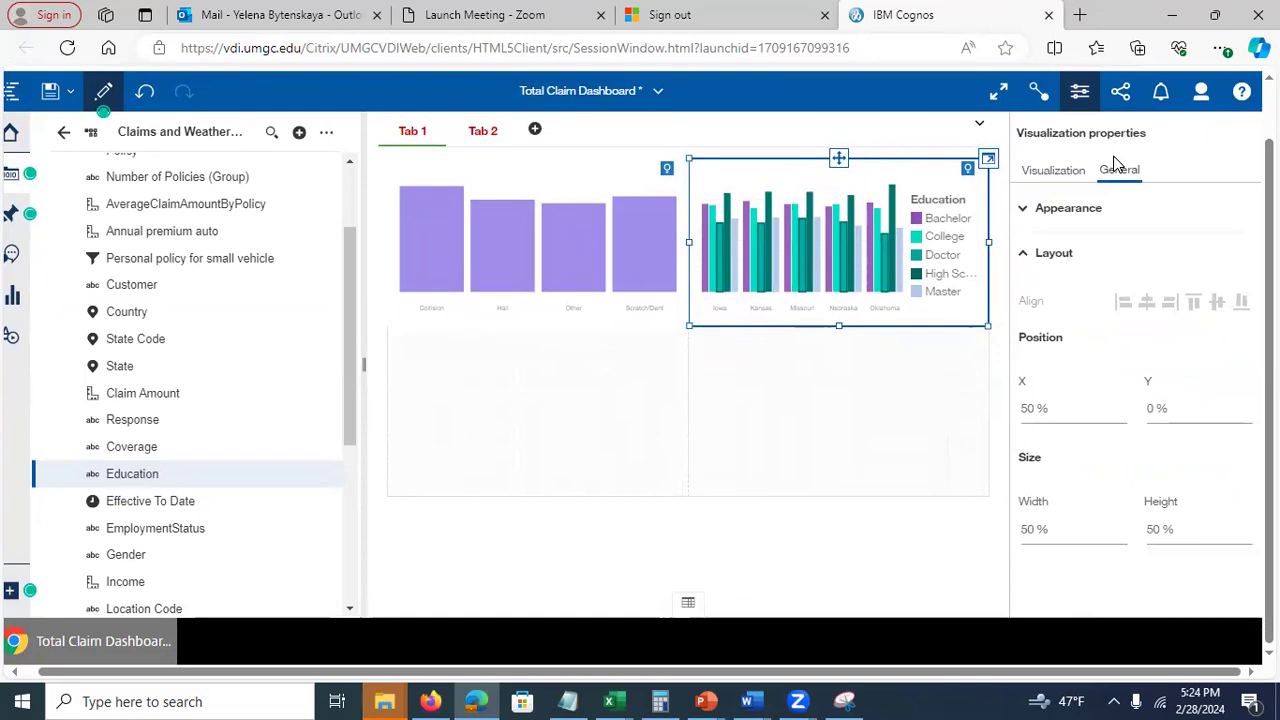
click(1030, 208)
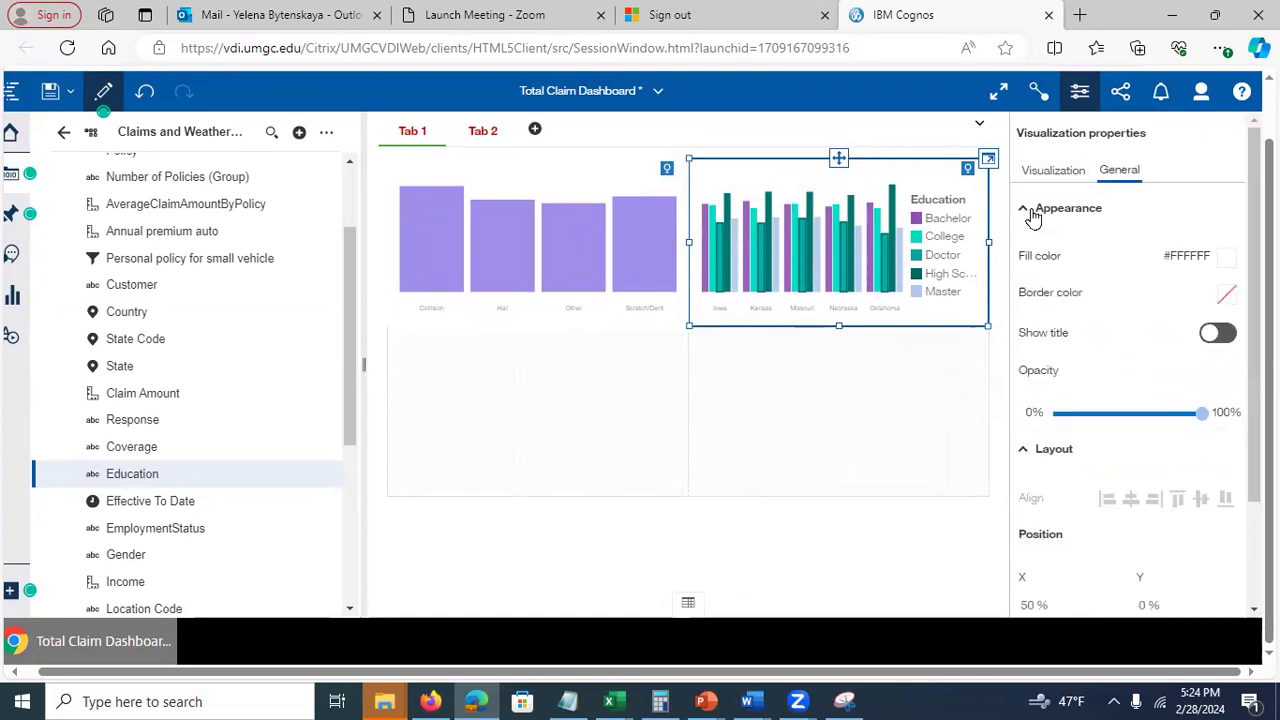
click(1228, 296)
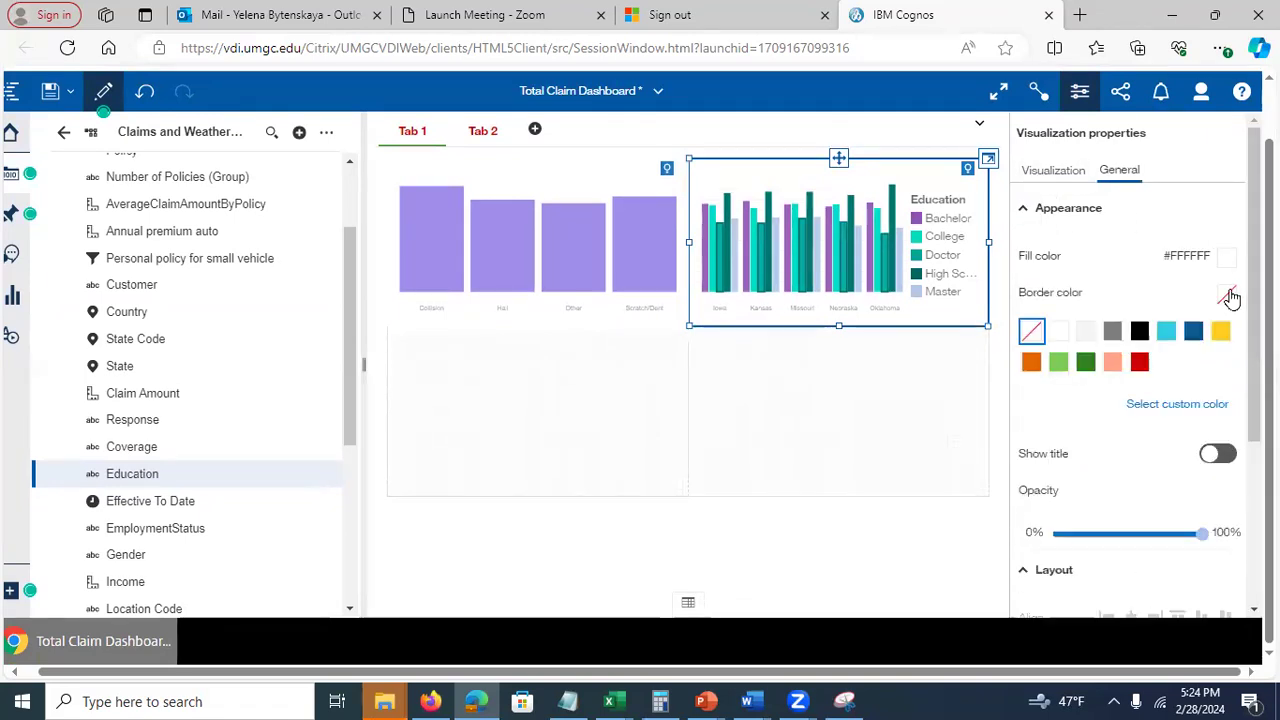
click(1034, 329)
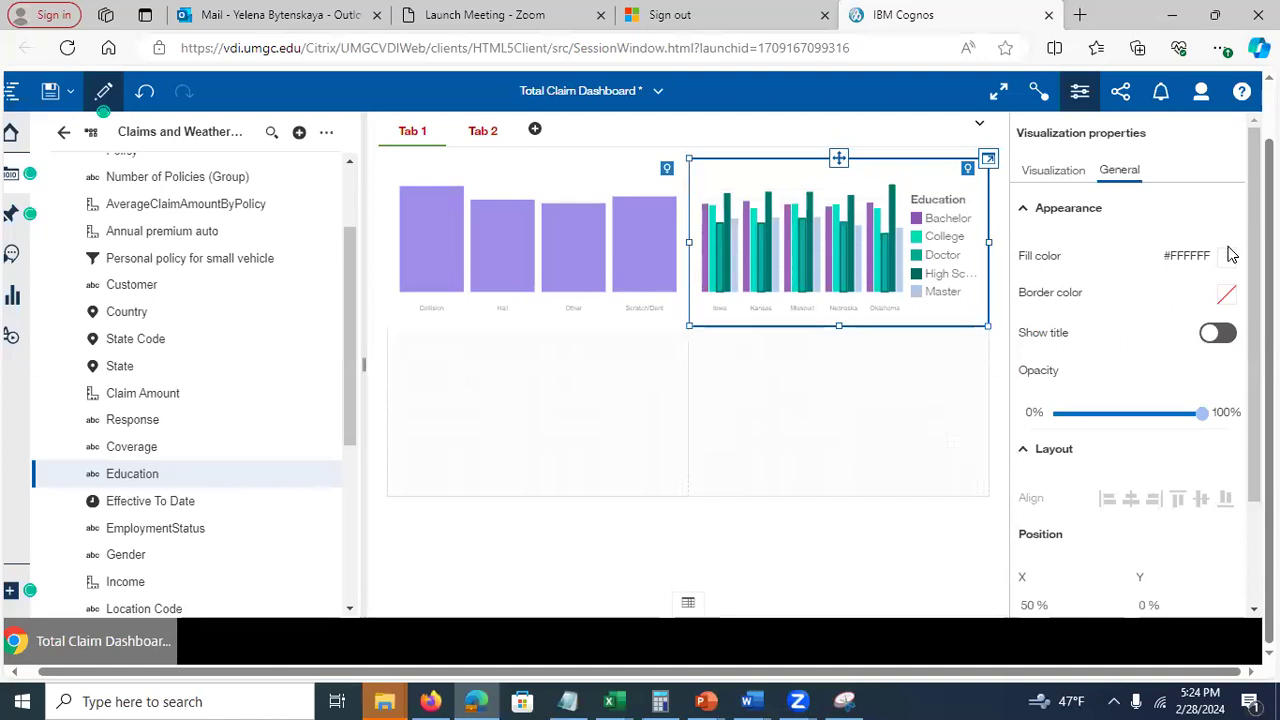
click(1227, 295)
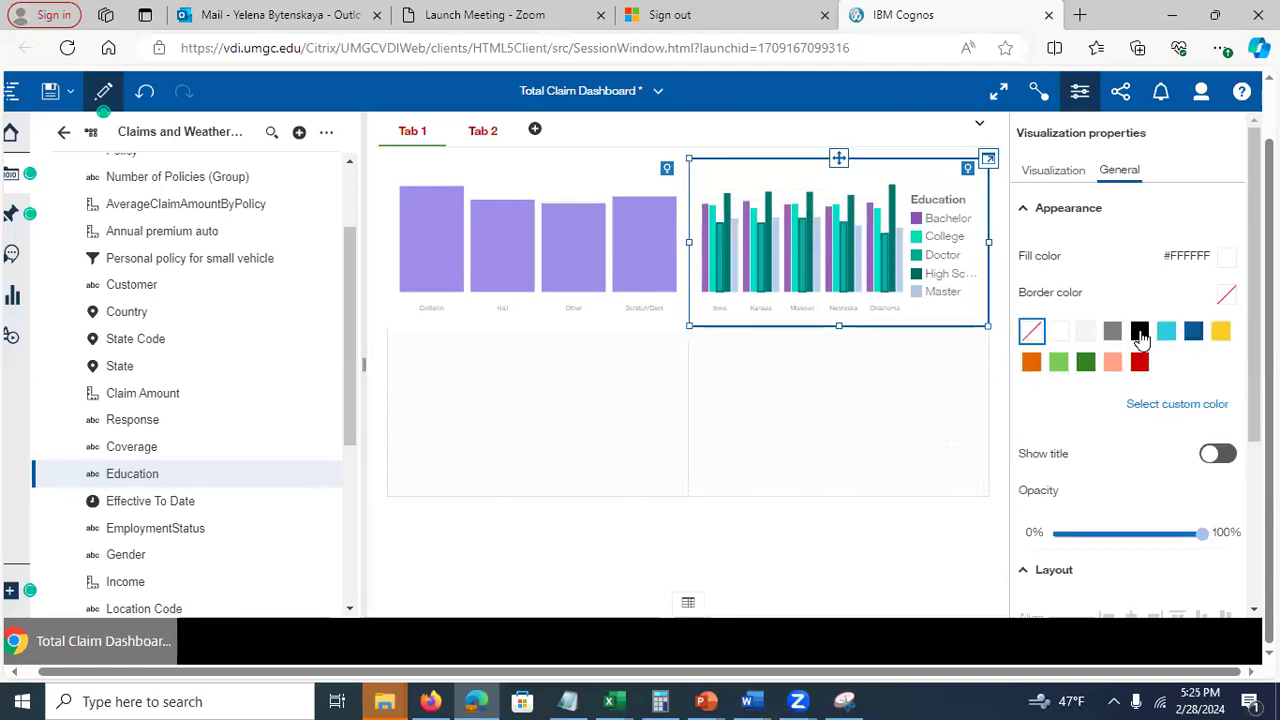
click(1141, 336)
click(1226, 257)
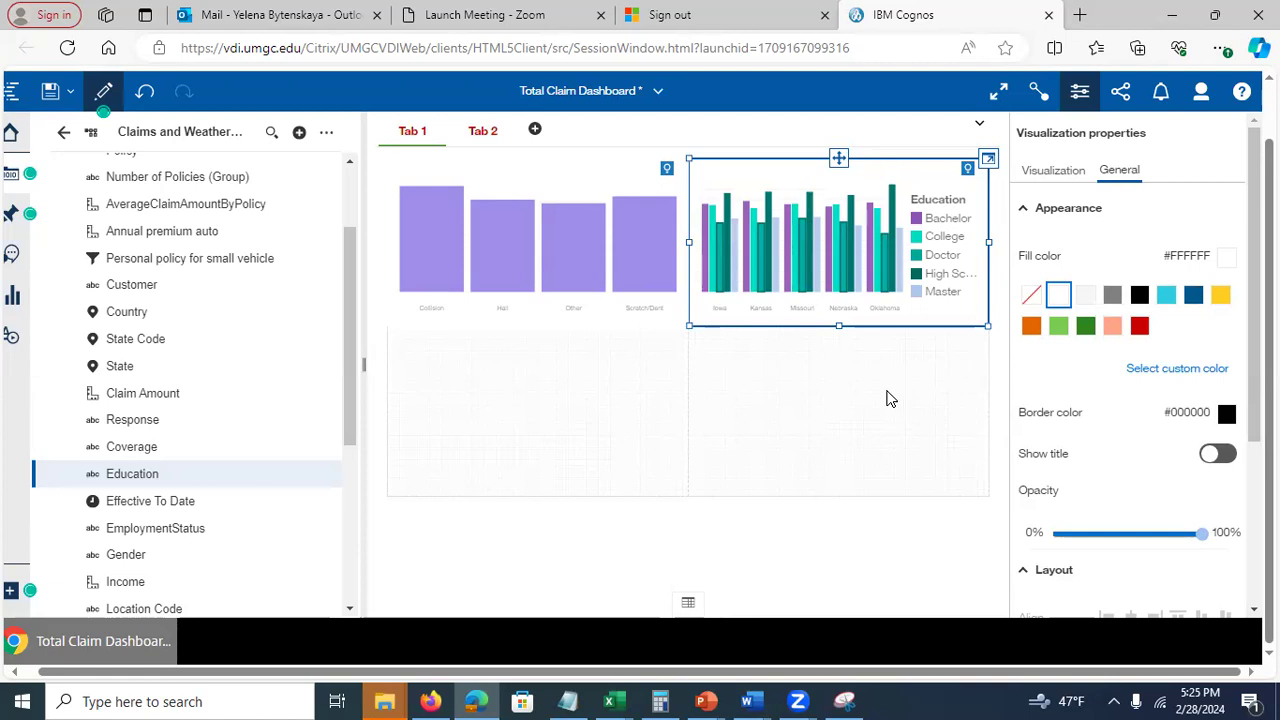
click(856, 452)
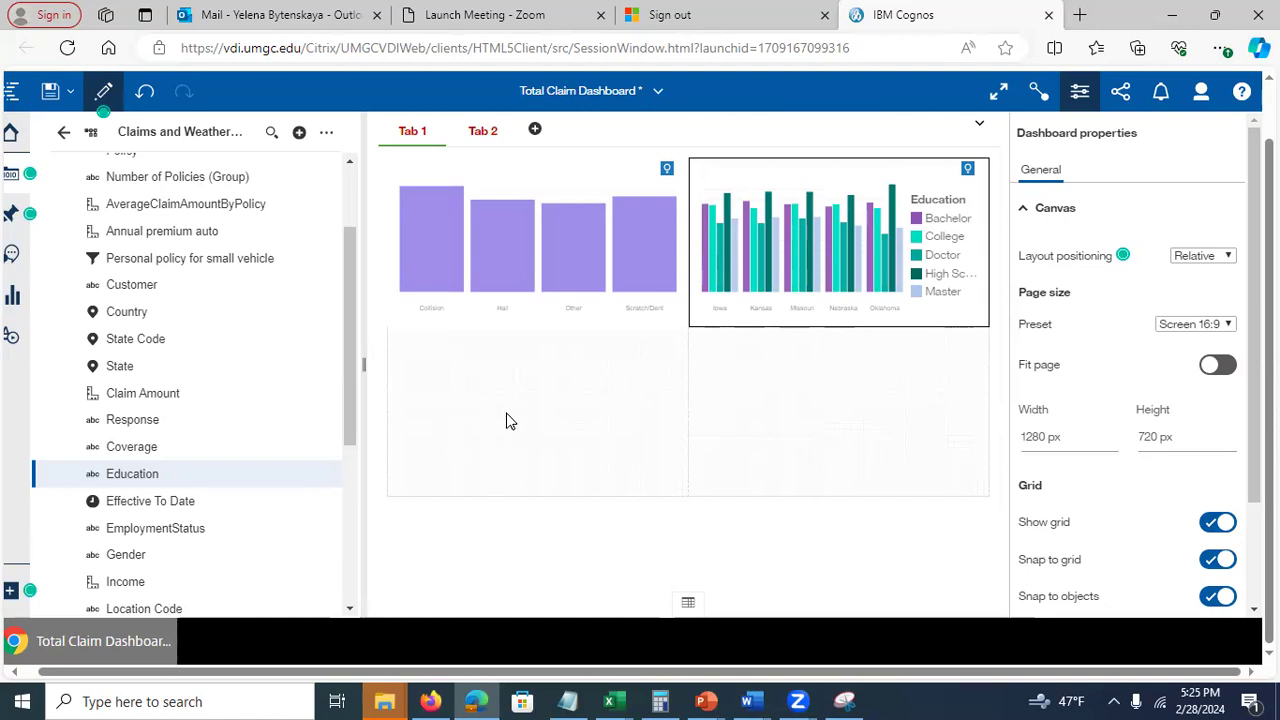
Step: Remove the 'State Includes: Missouri' filter from the Education chart and show its data table
click(712, 700)
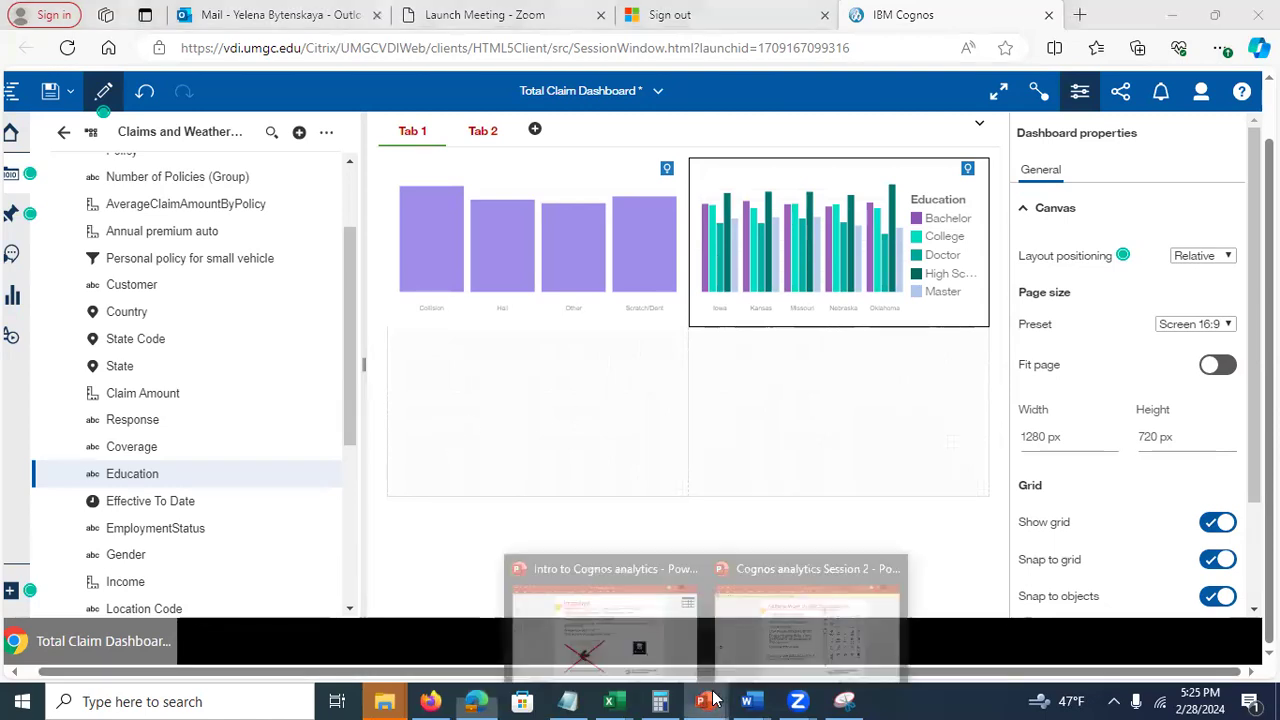
click(798, 314)
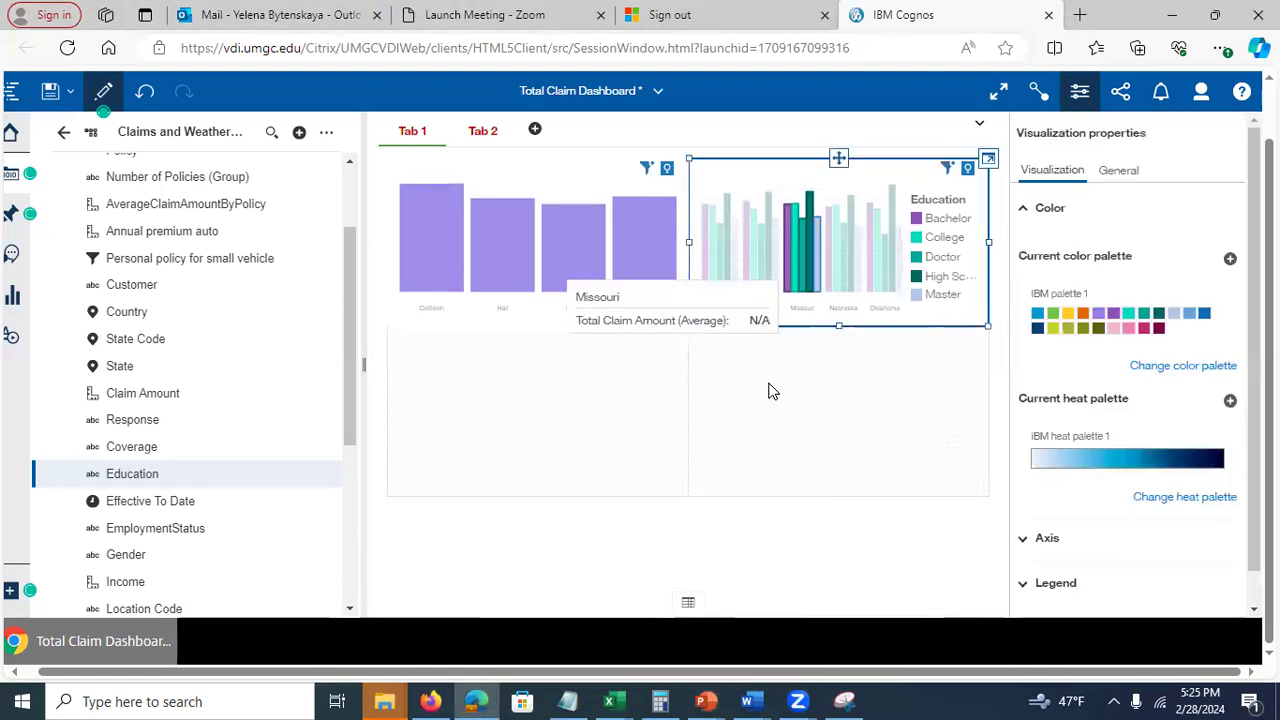
click(805, 376)
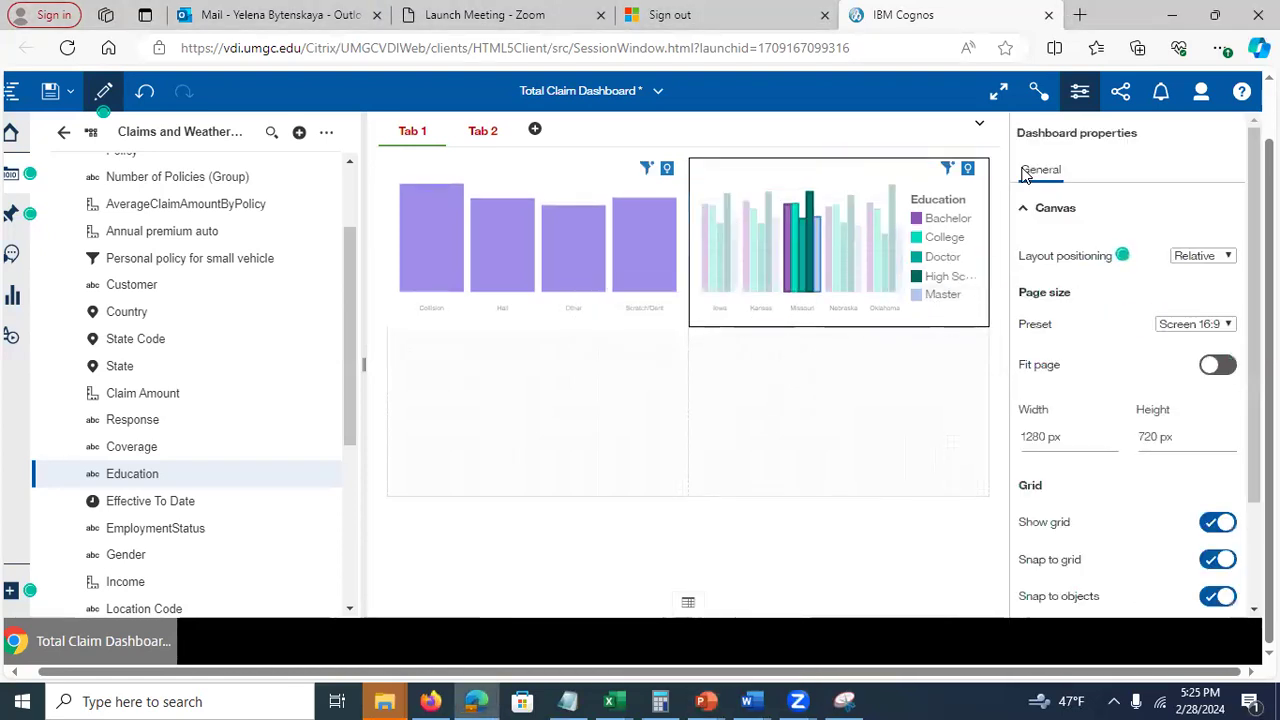
click(950, 168)
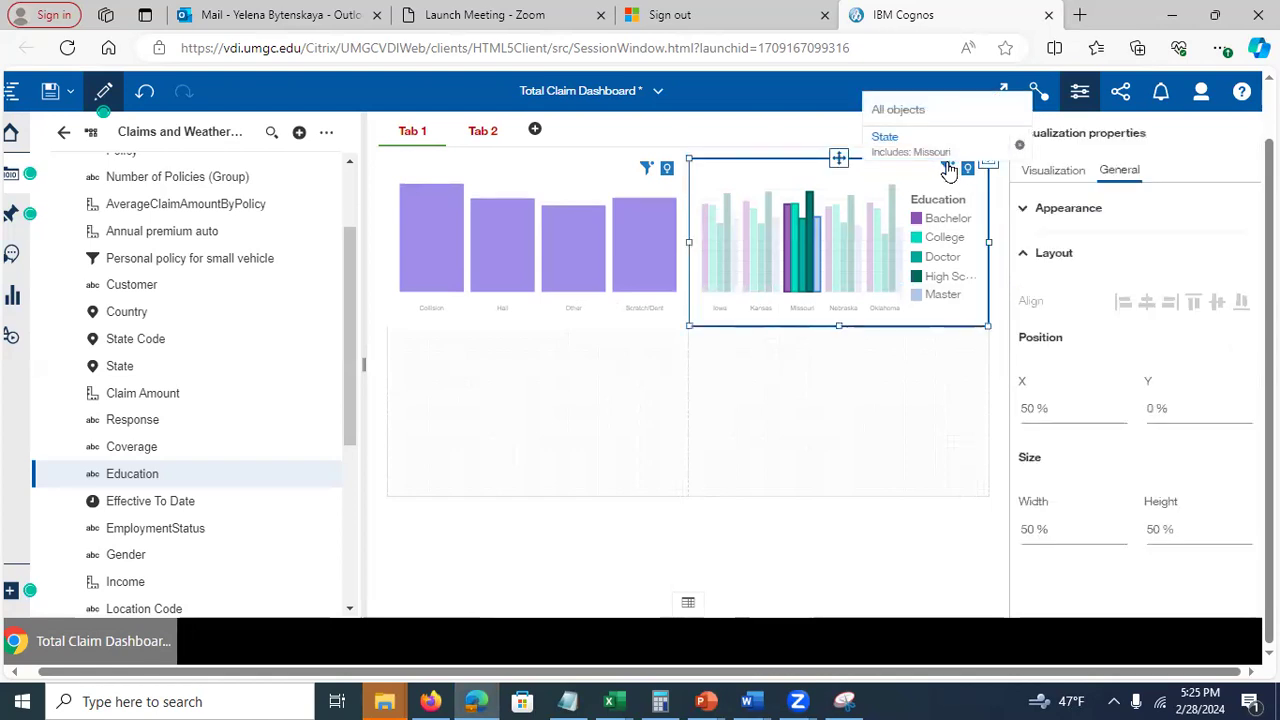
click(1019, 146)
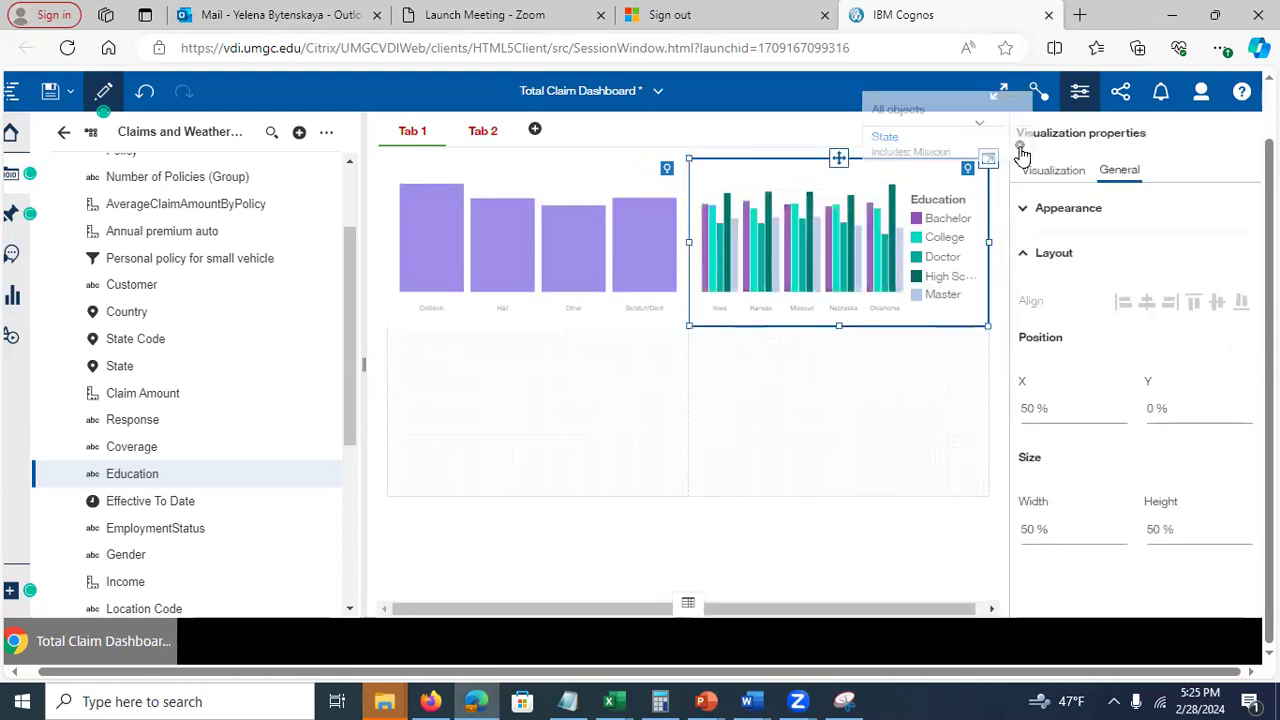
click(688, 603)
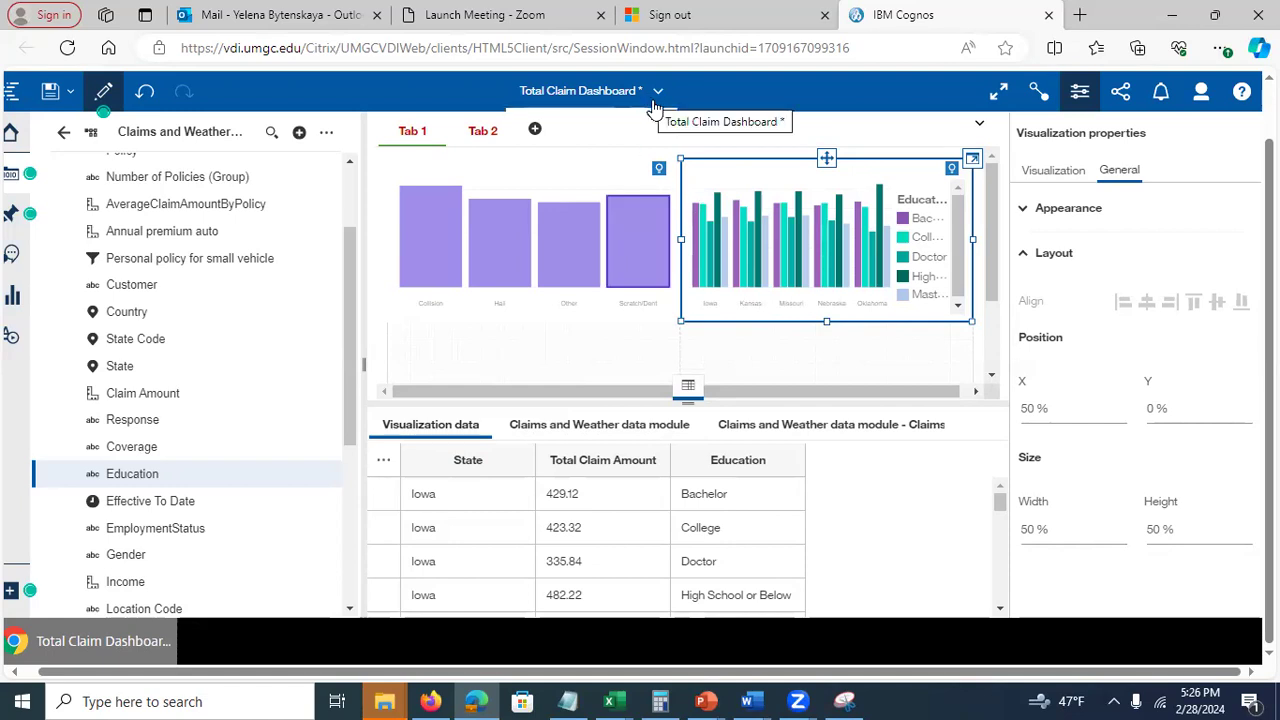
Step: Remove the Collision filter from the claim chart, hide the data table, and go to Tab 2
click(430, 248)
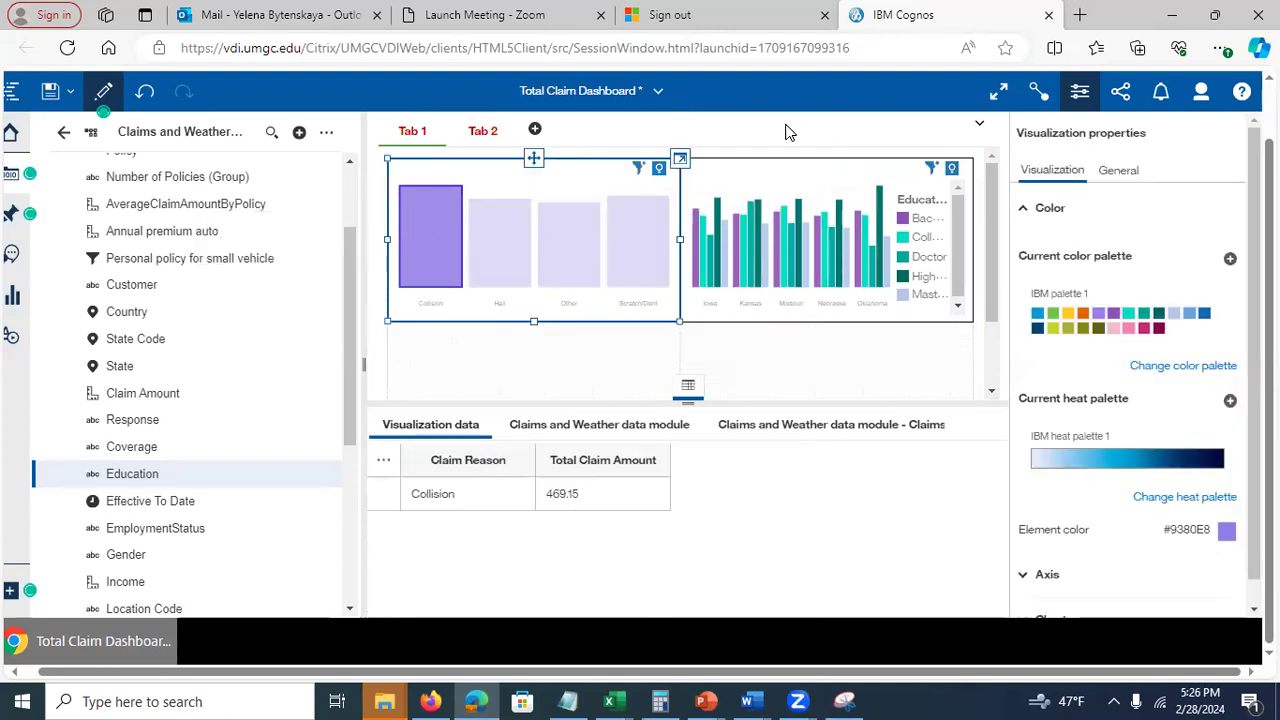
click(643, 170)
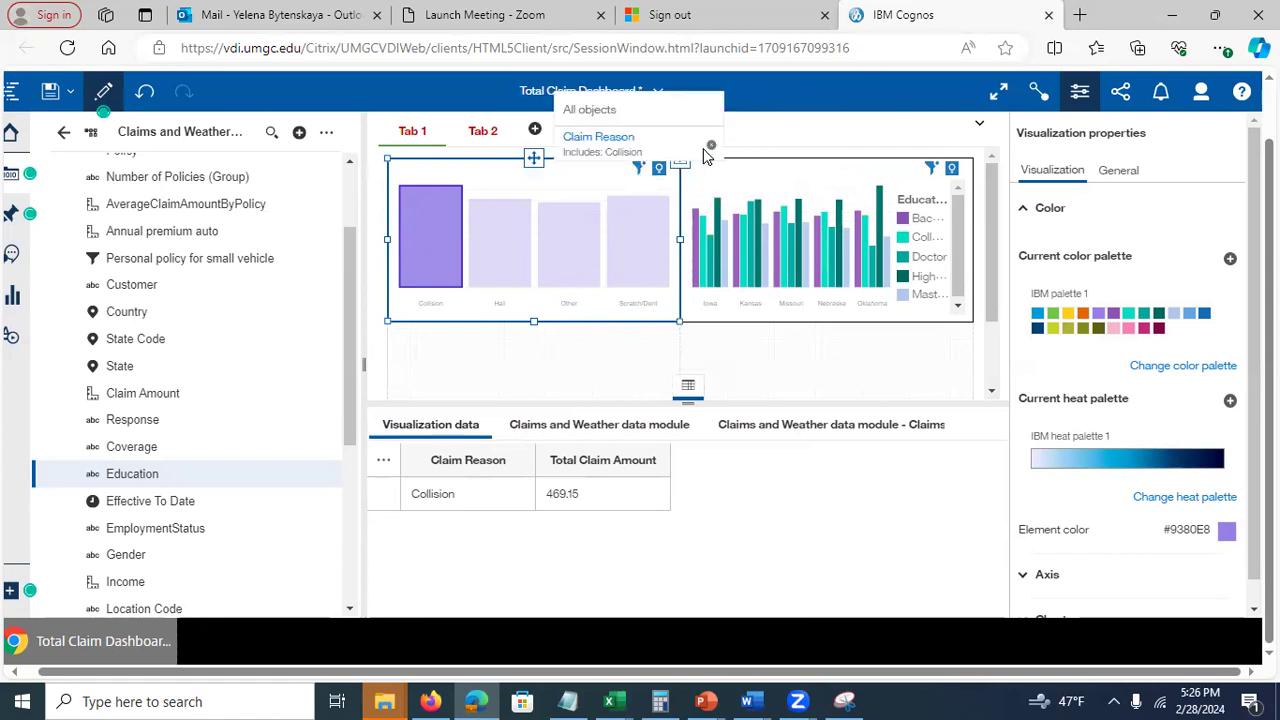
click(708, 152)
click(553, 374)
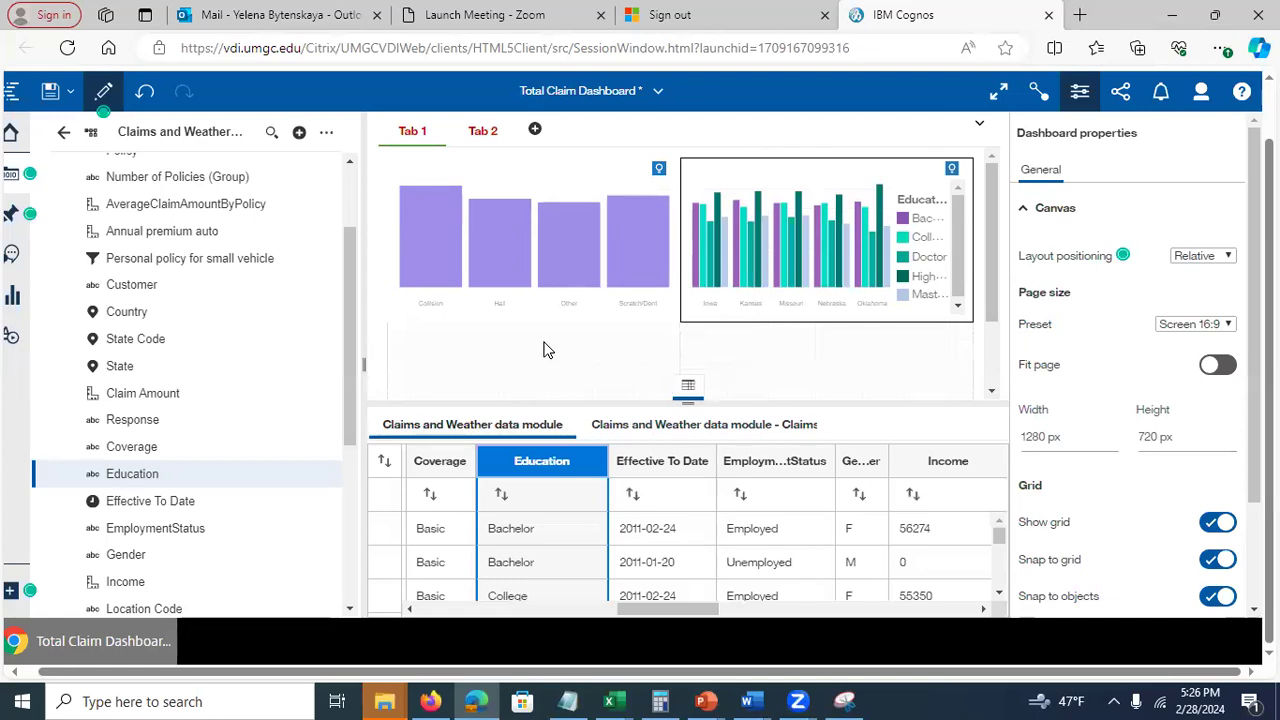
click(687, 388)
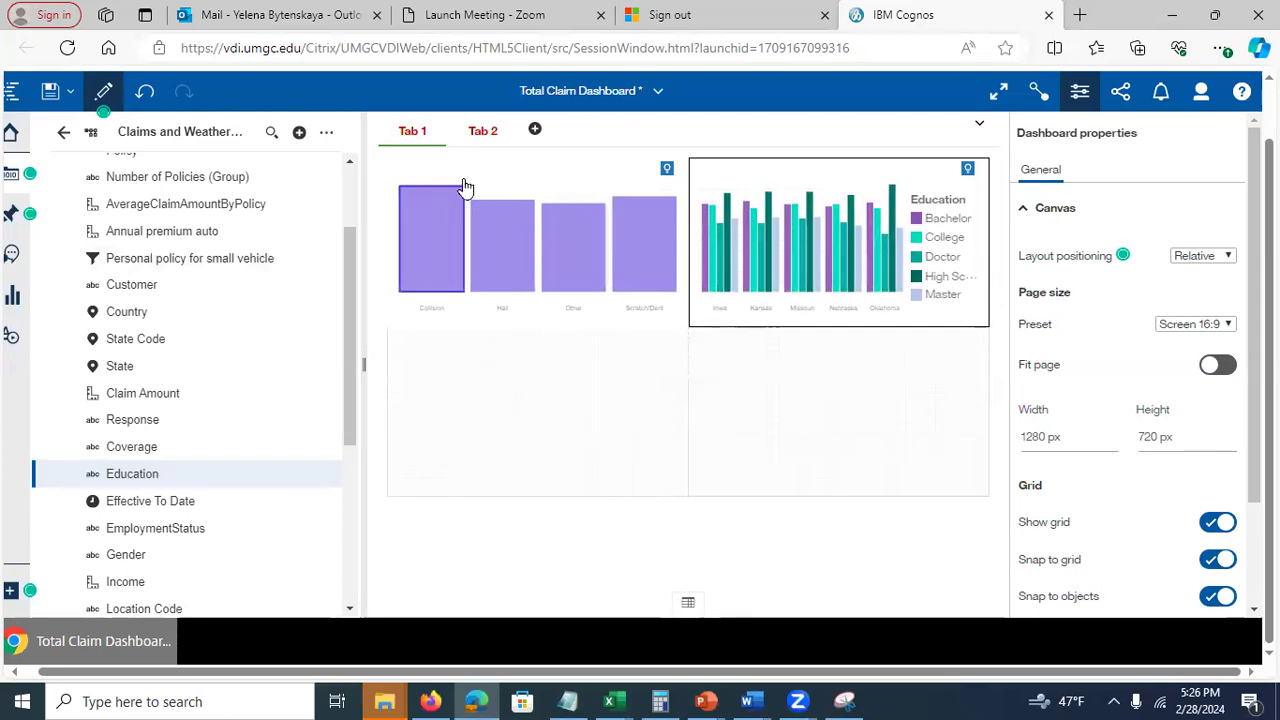
click(485, 134)
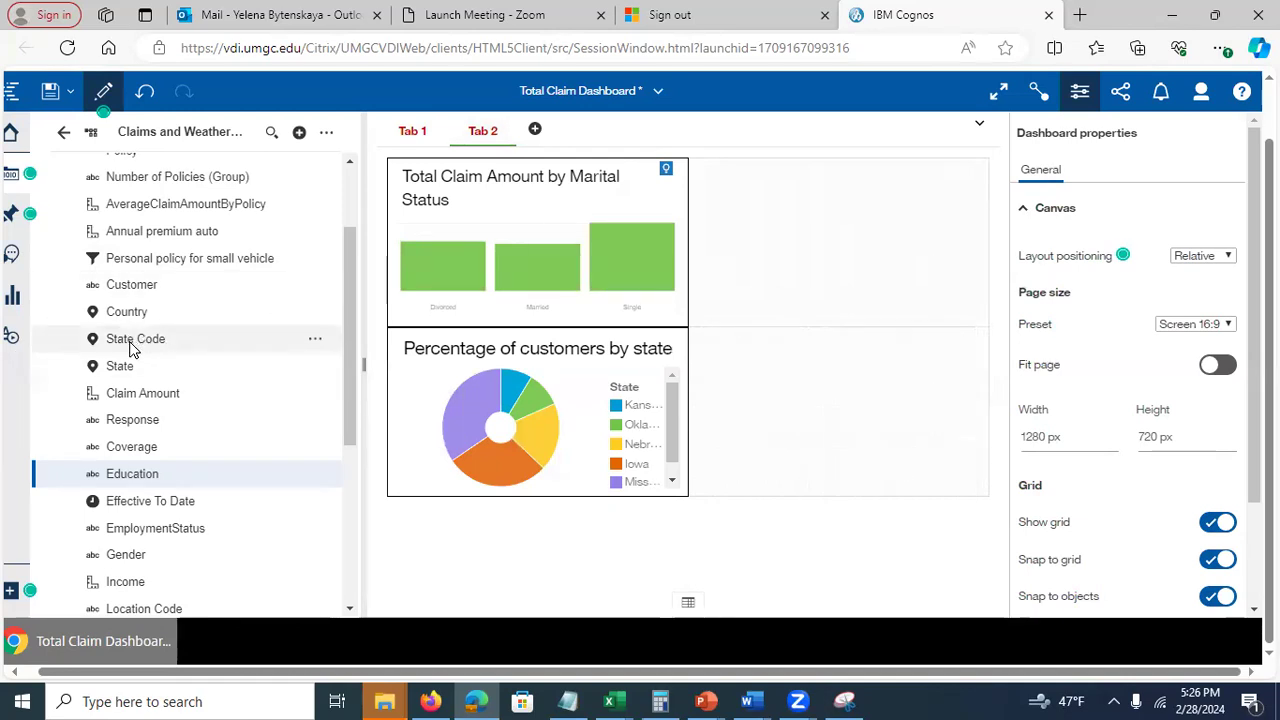
Step: Drop State Code into the top-right cell to create a state map, then expand it
drag(128, 345, 814, 240)
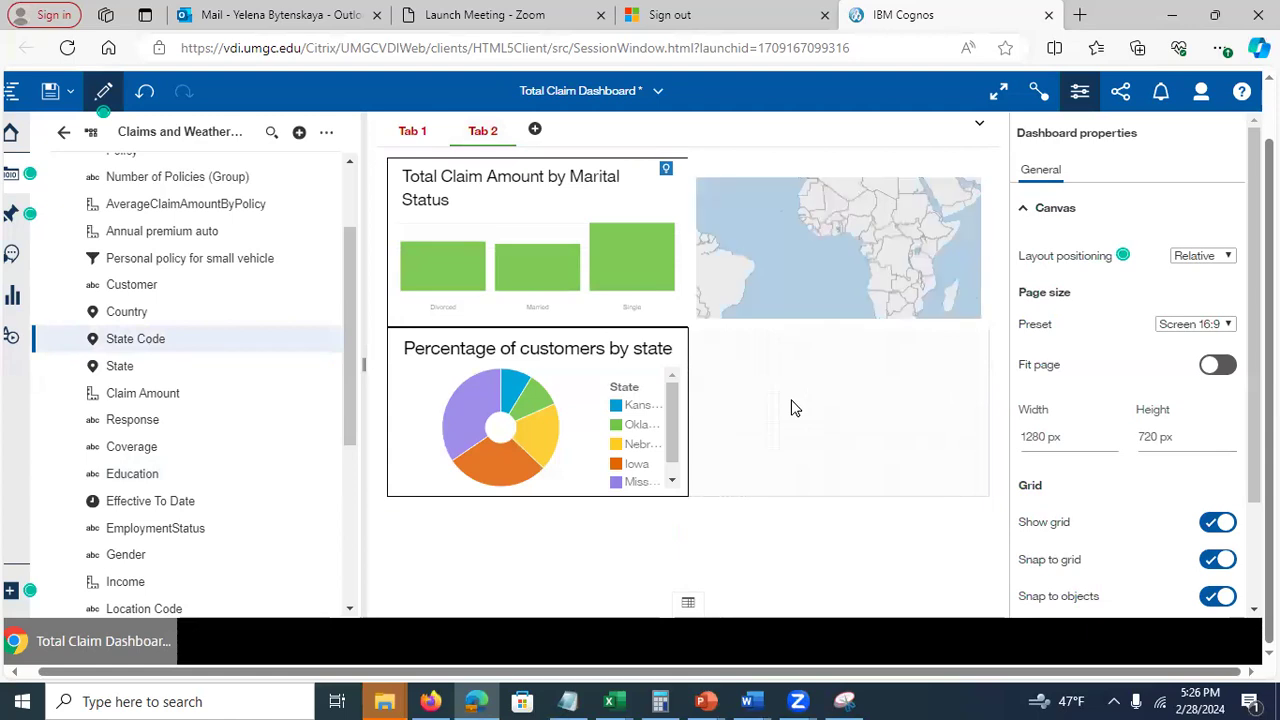
click(792, 408)
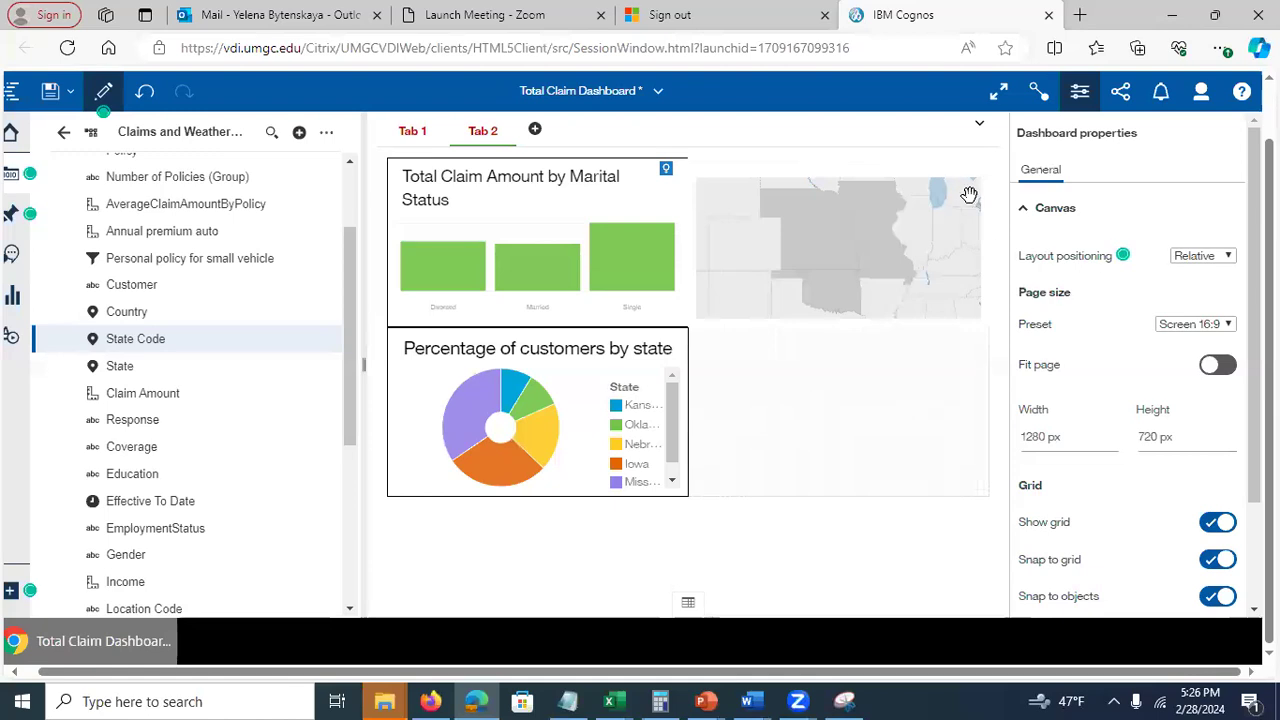
click(970, 293)
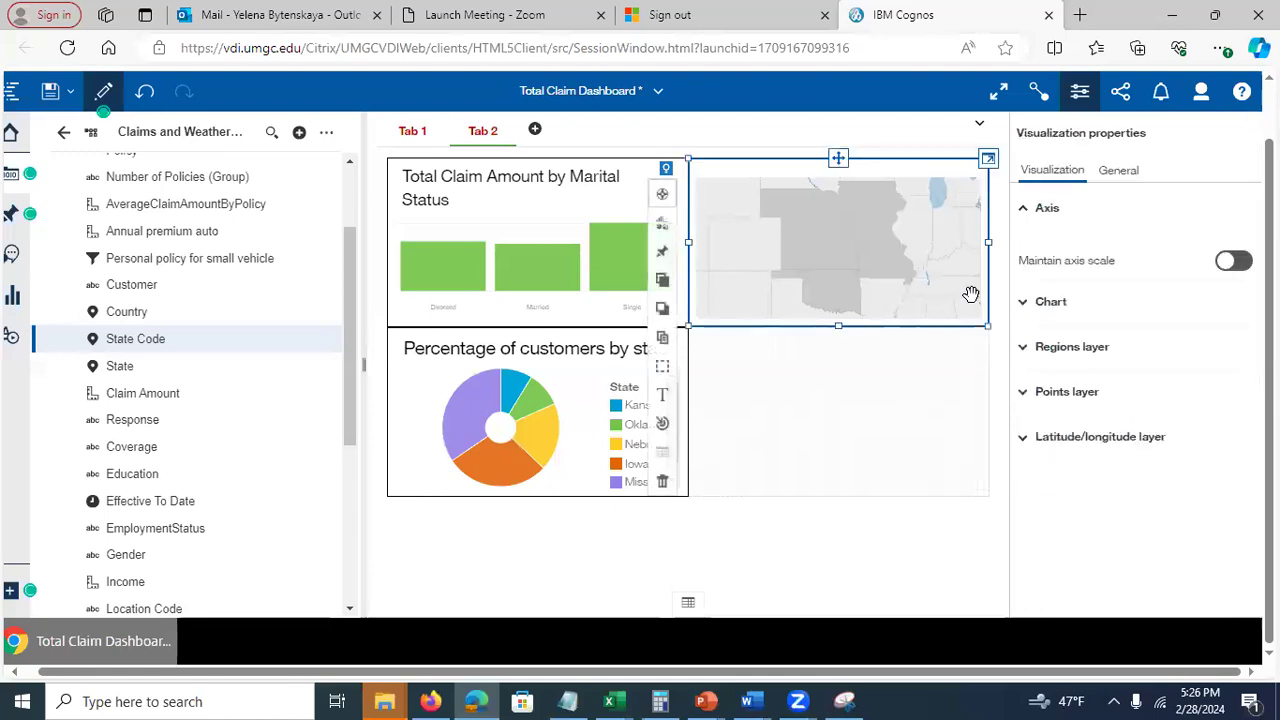
click(1116, 176)
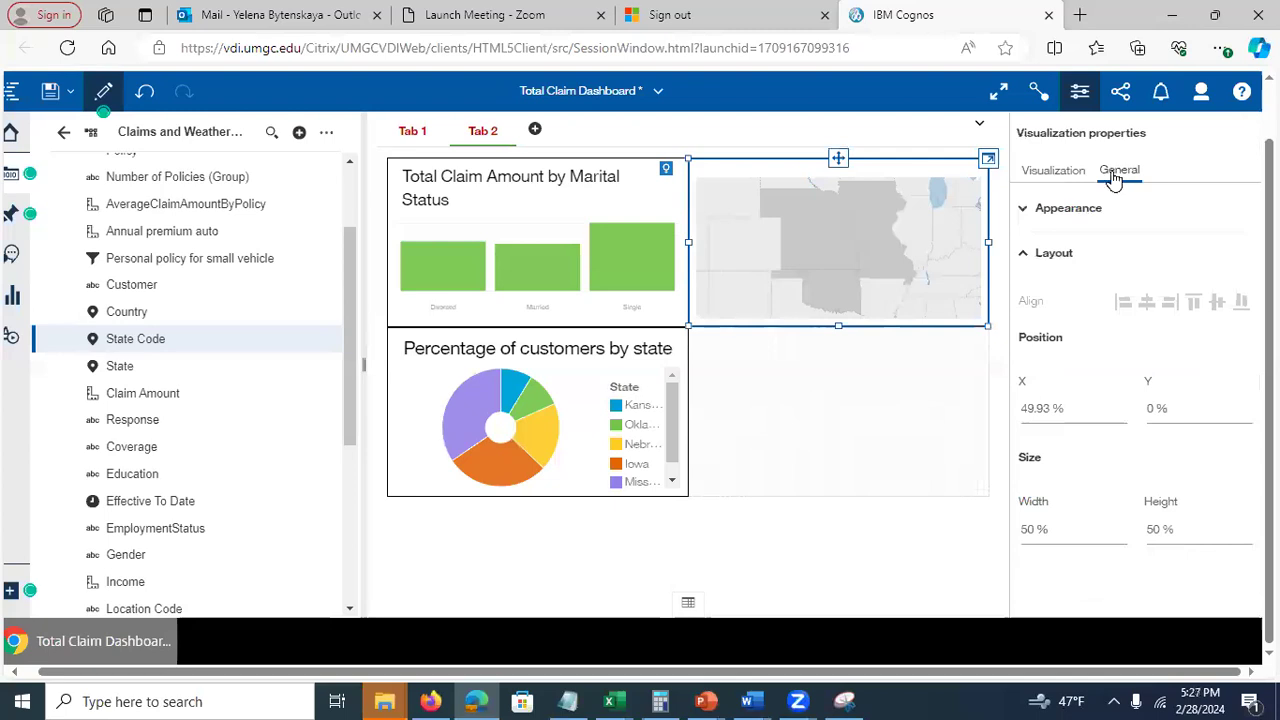
click(1050, 175)
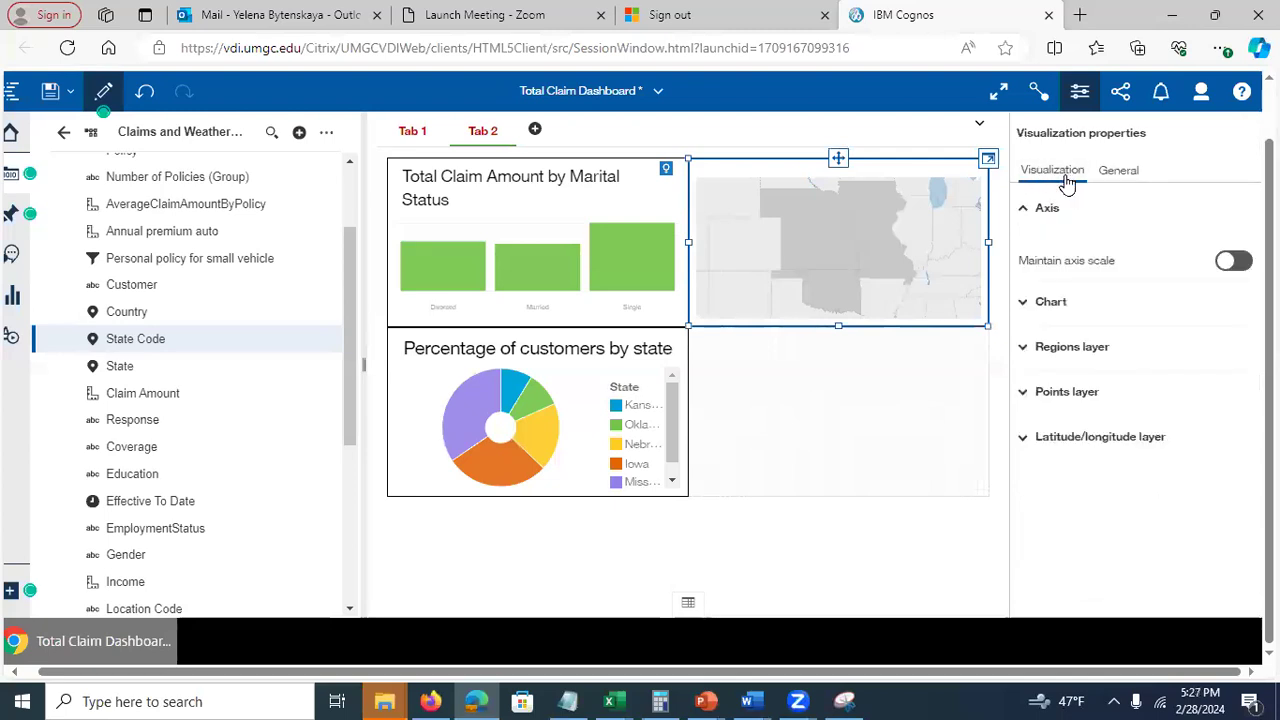
click(988, 159)
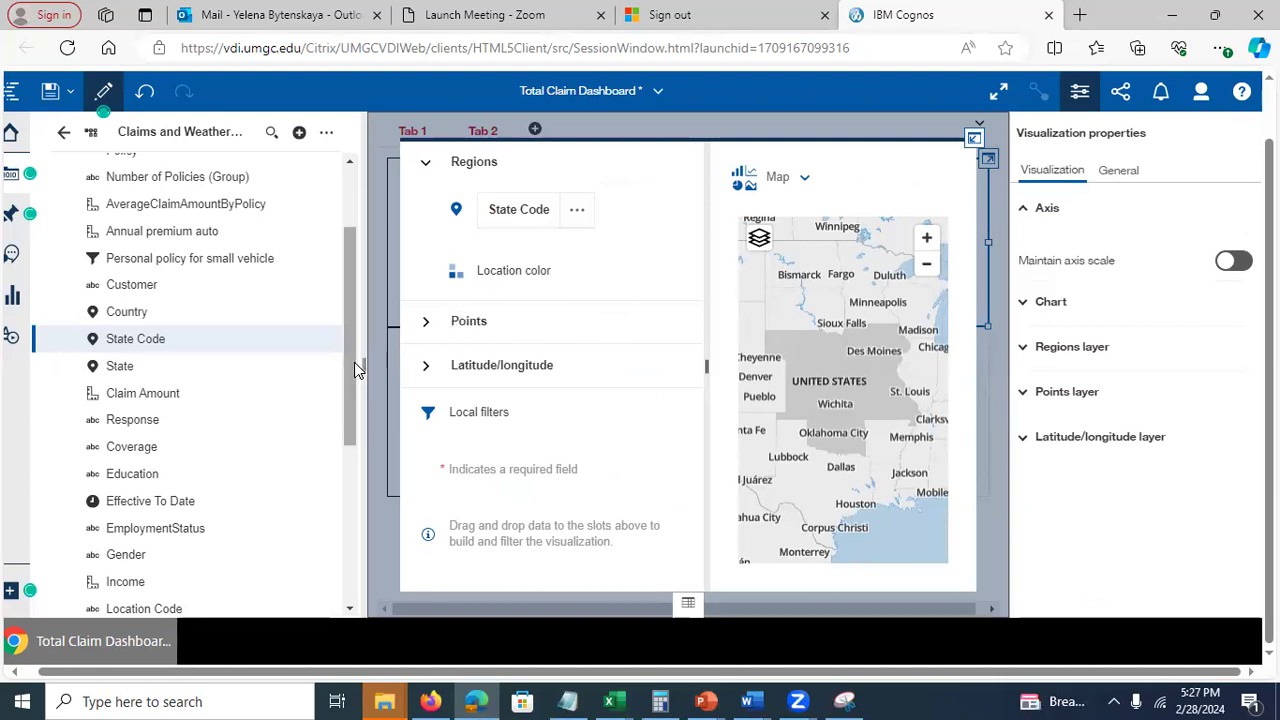
Step: Shade the map by Income, leaving it summarized as Auto Average, then collapse the expanded view
drag(290, 581, 518, 284)
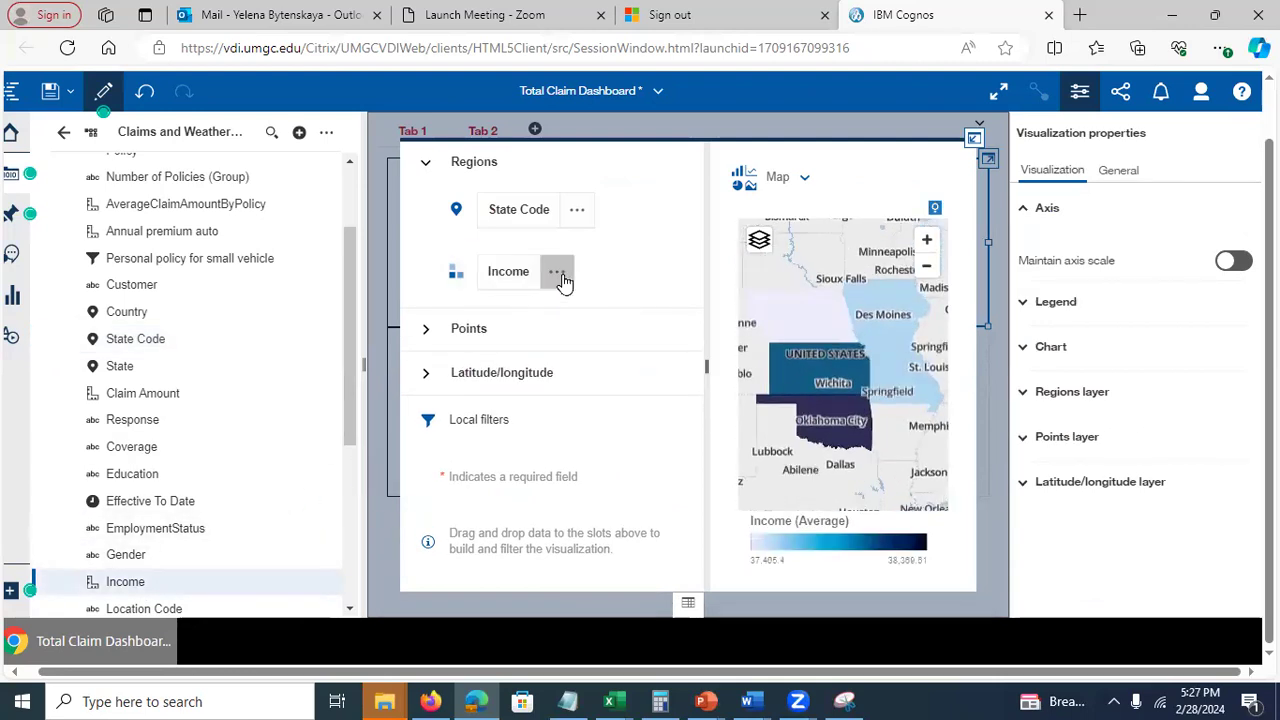
click(557, 273)
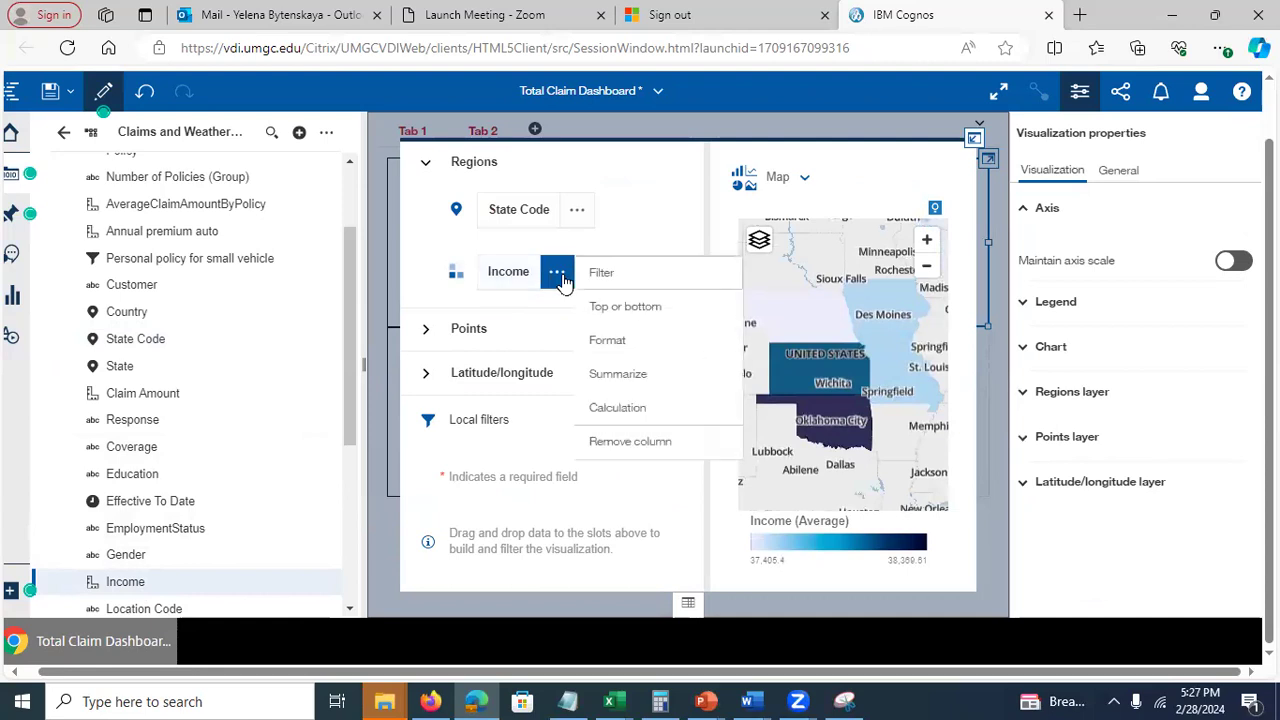
click(598, 377)
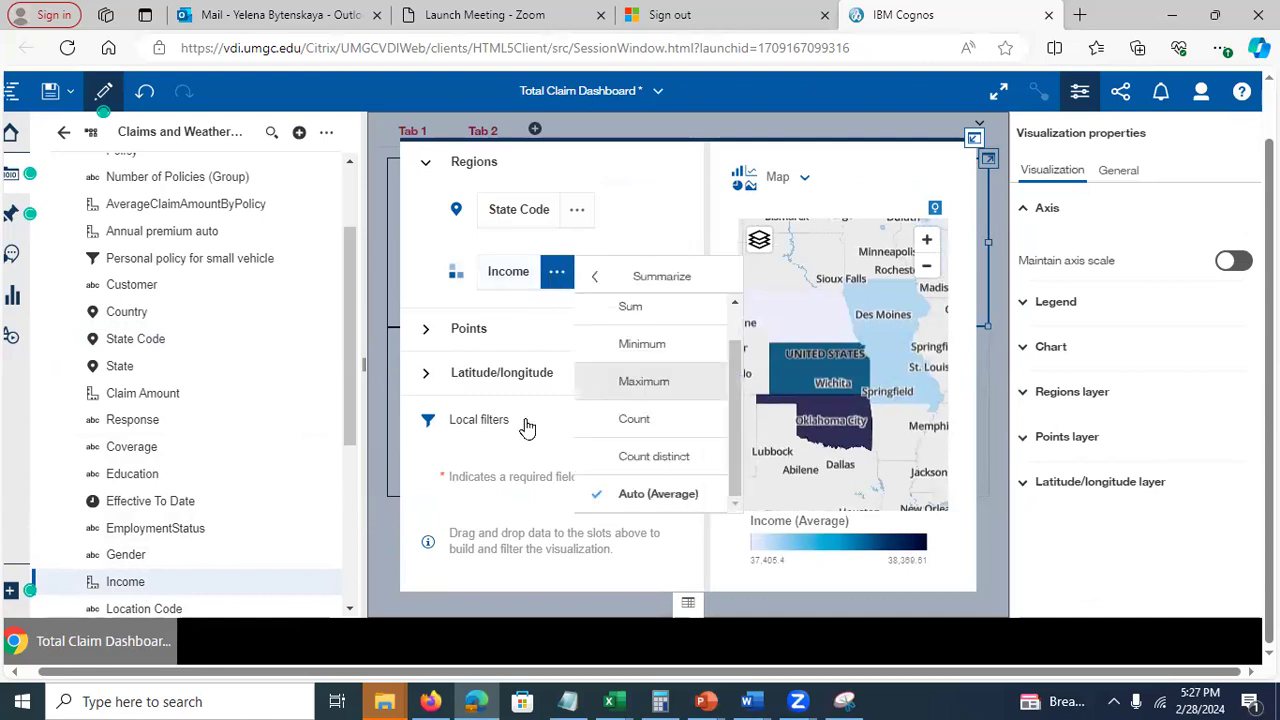
click(688, 570)
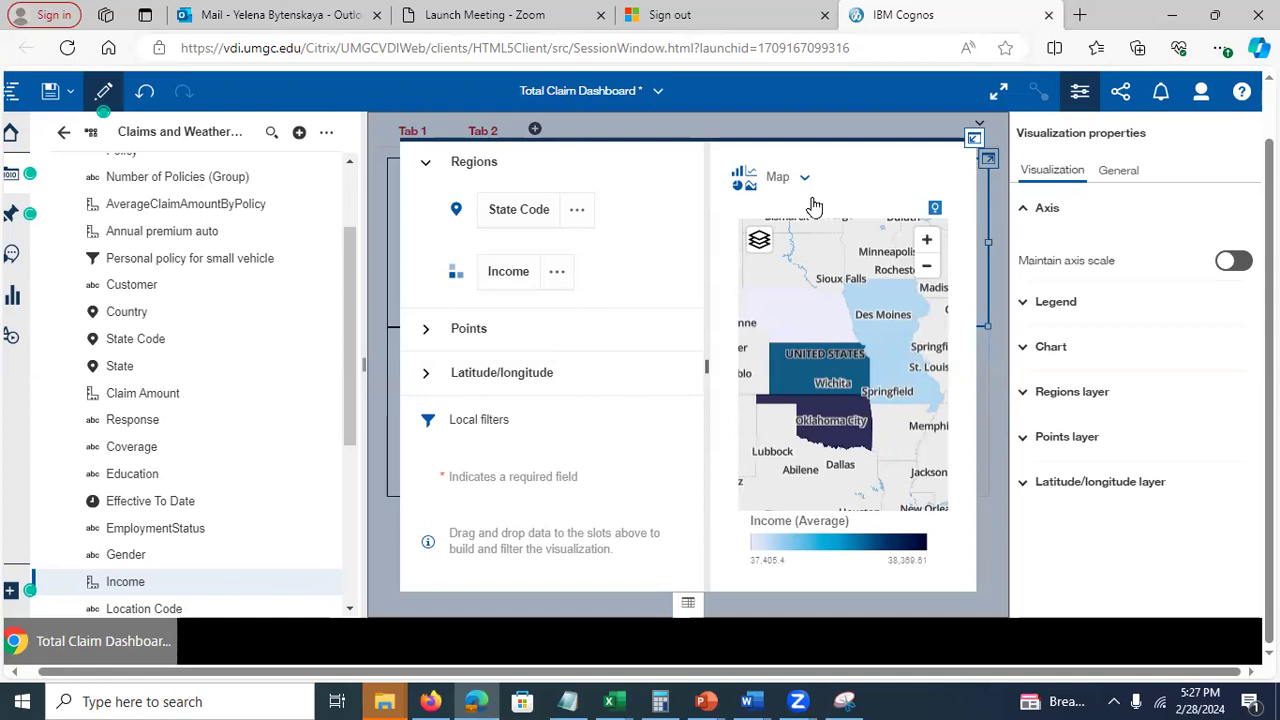
click(973, 140)
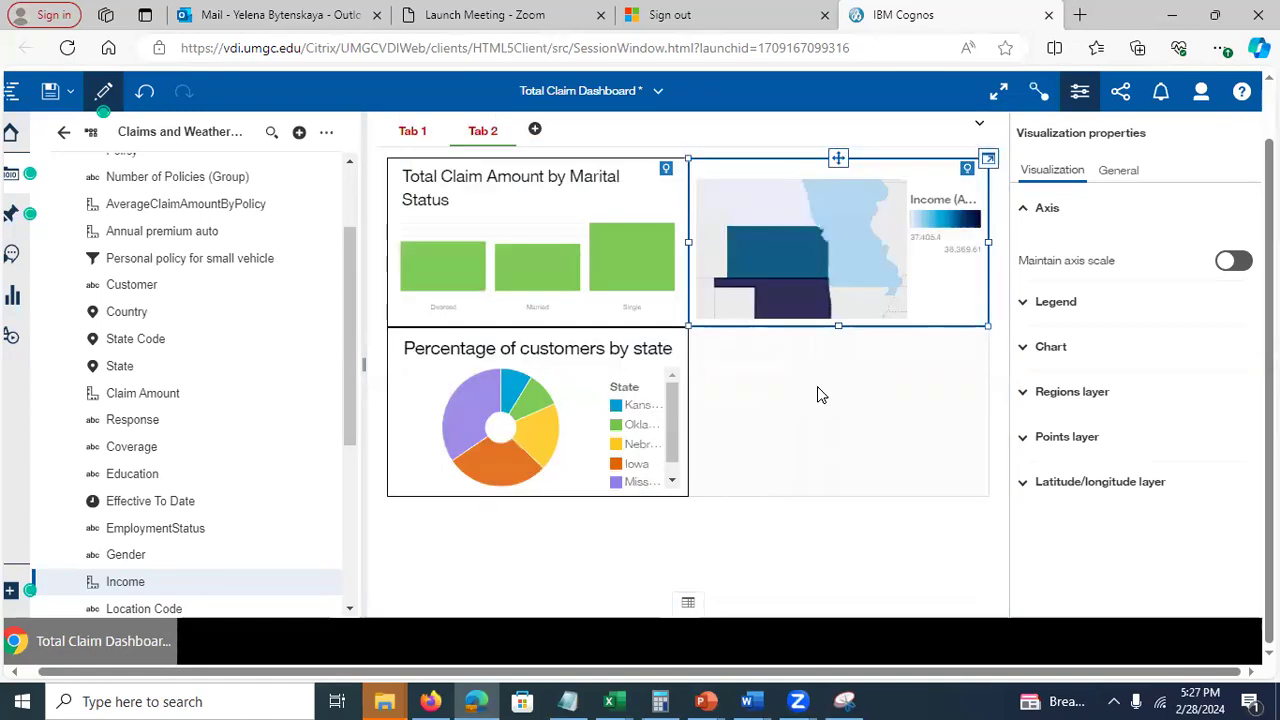
Step: Save the dashboard and deselect the map
click(50, 91)
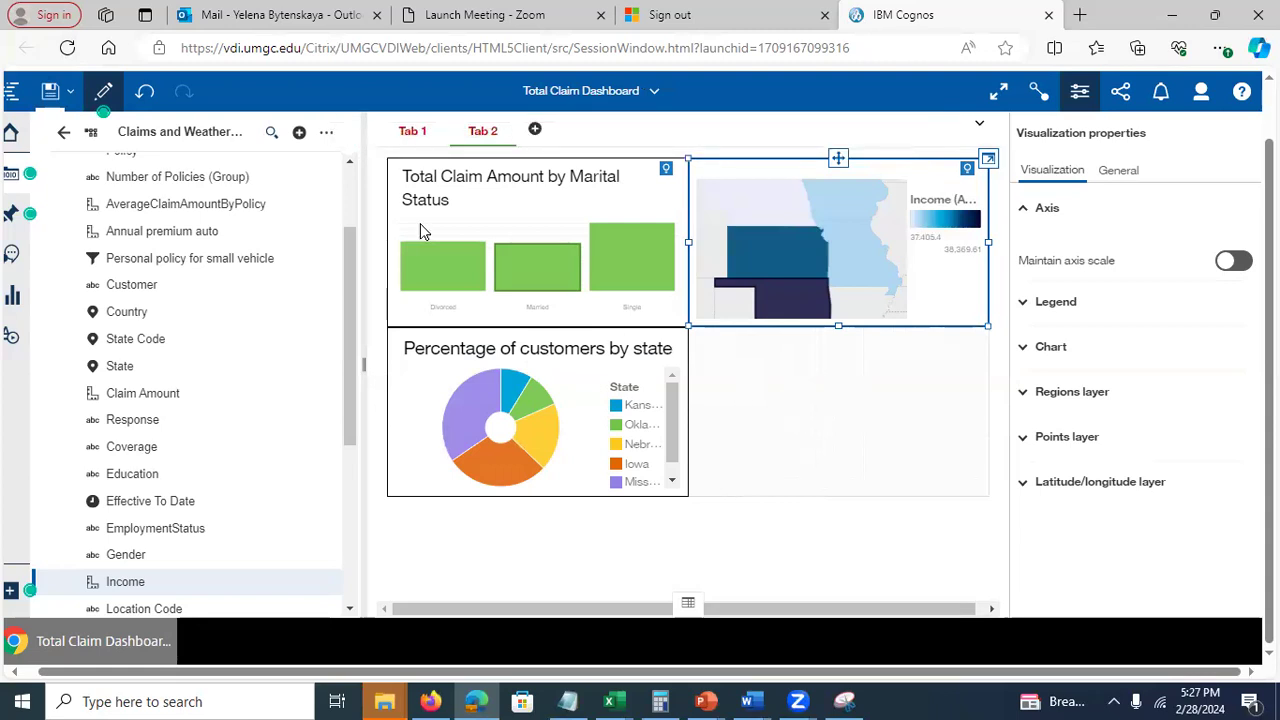
click(408, 133)
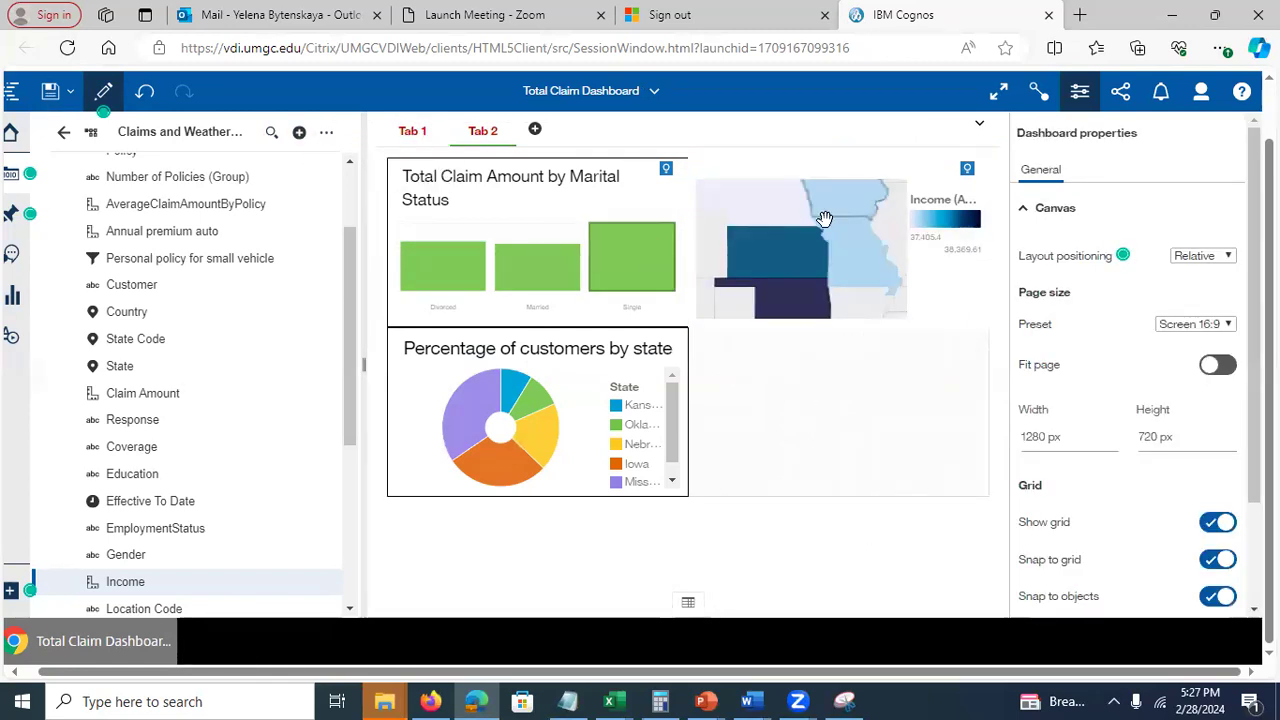
click(413, 145)
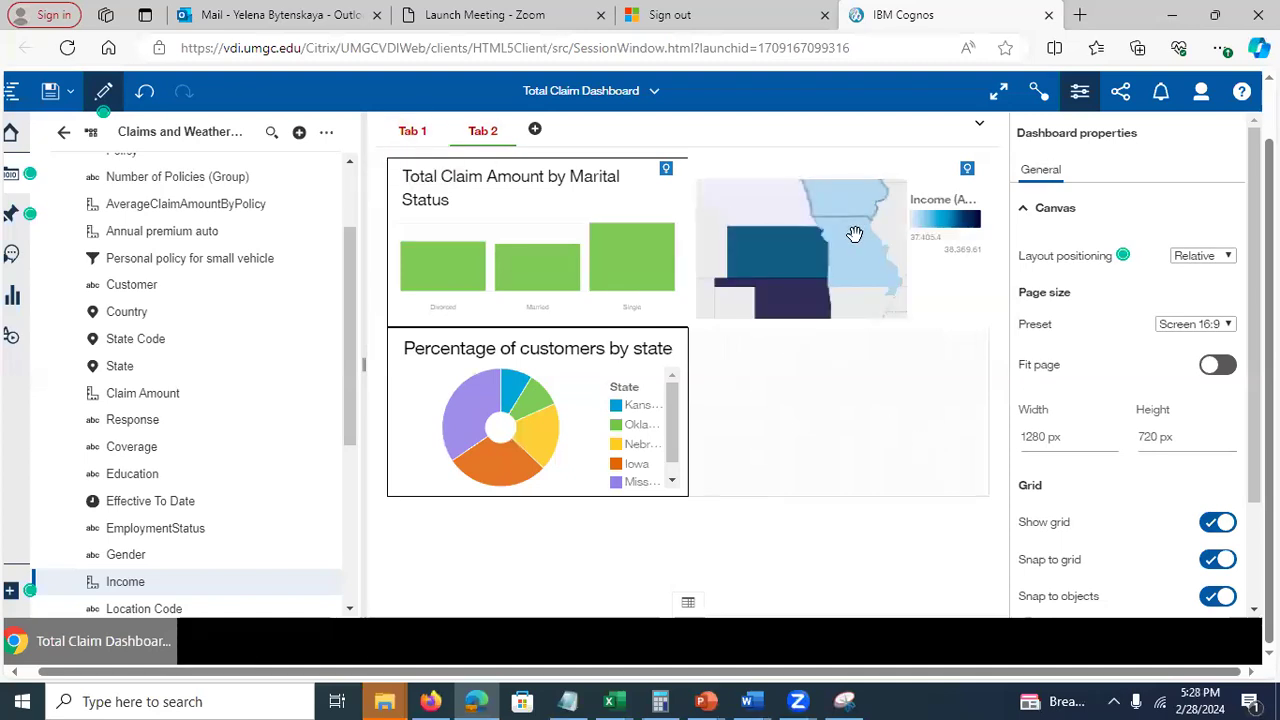
Step: Apply and then remove a Nebraska filter on the state pie chart, and return to Tab 1
click(798, 190)
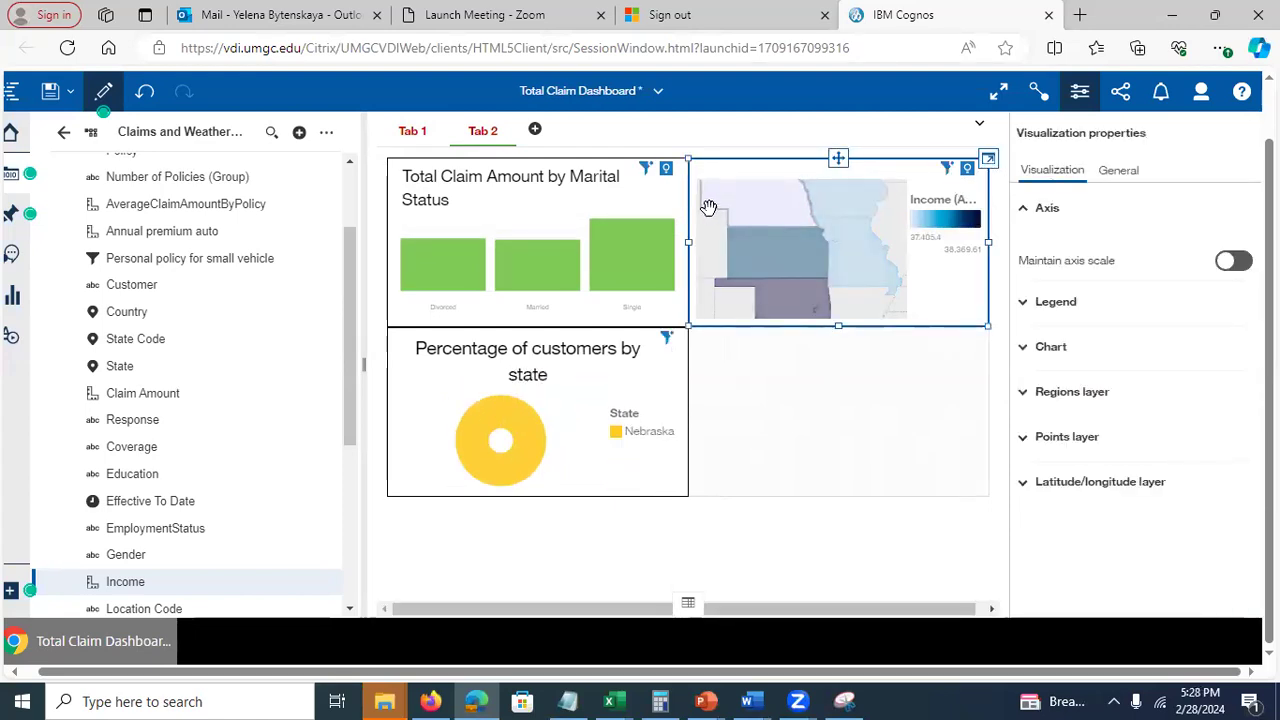
click(666, 337)
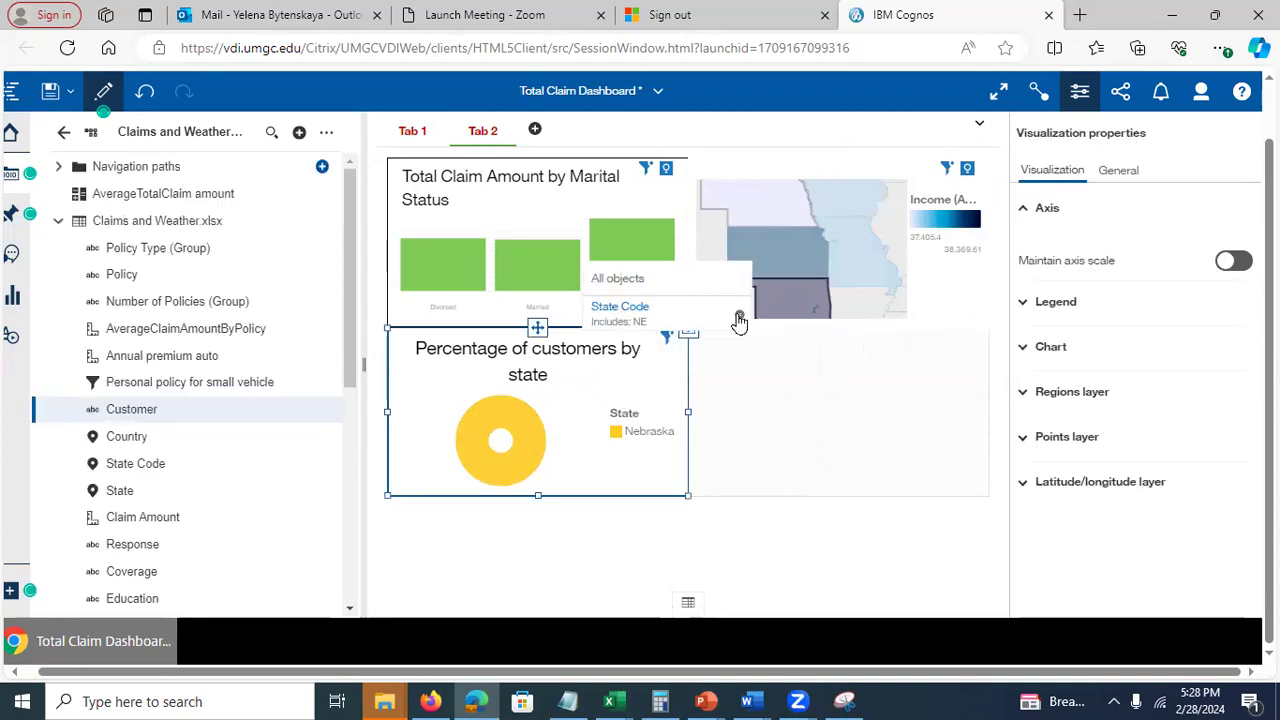
click(739, 314)
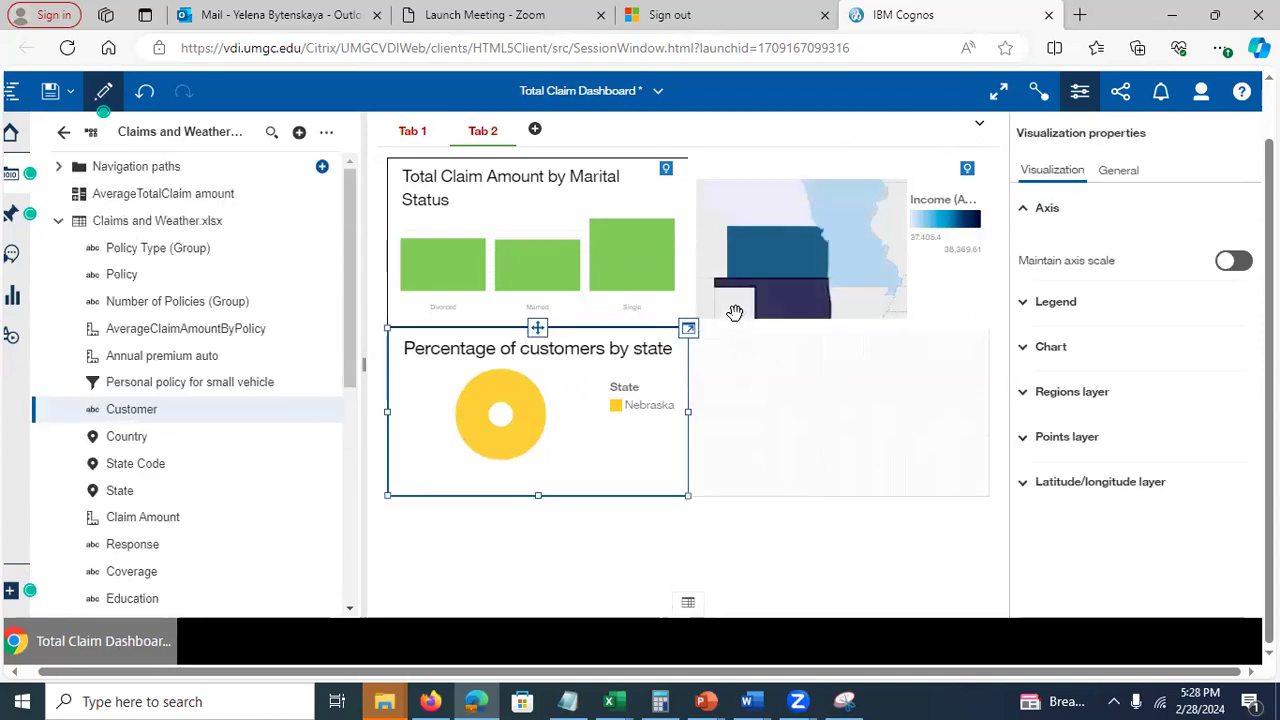
click(810, 453)
click(410, 133)
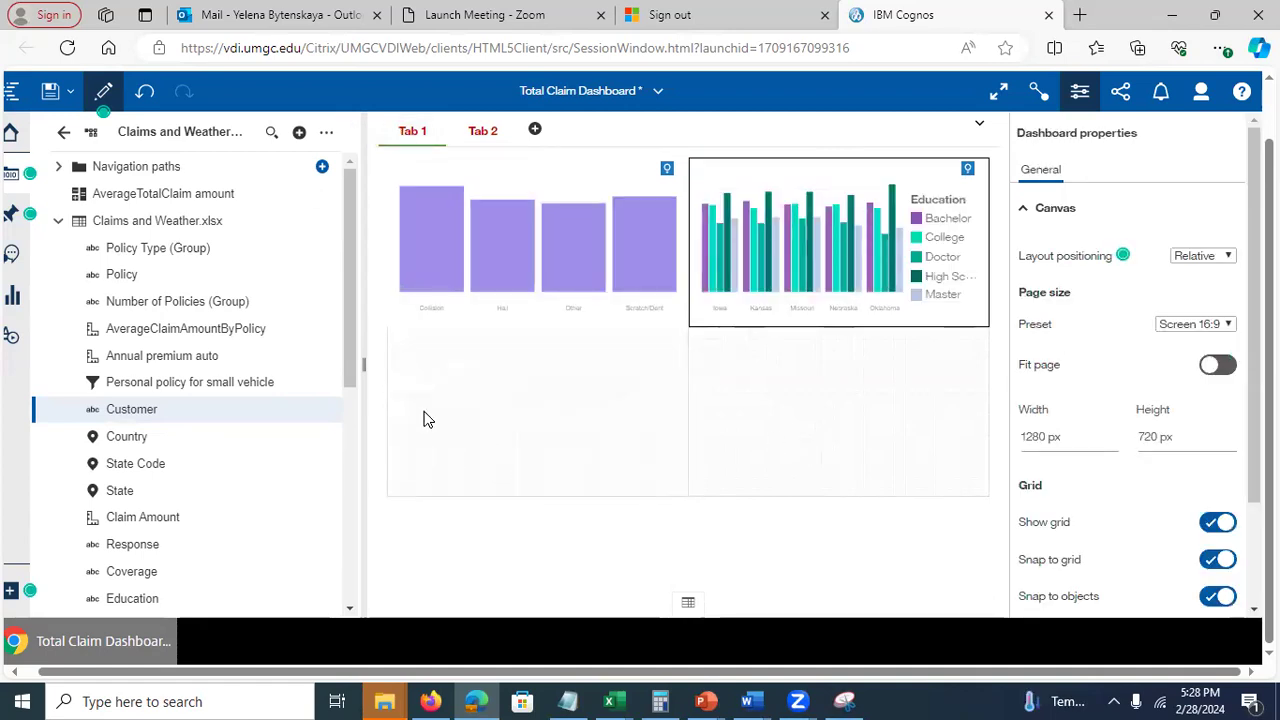
Step: Add a Text widget to the canvas and type 'I love DATA' into it
click(11, 251)
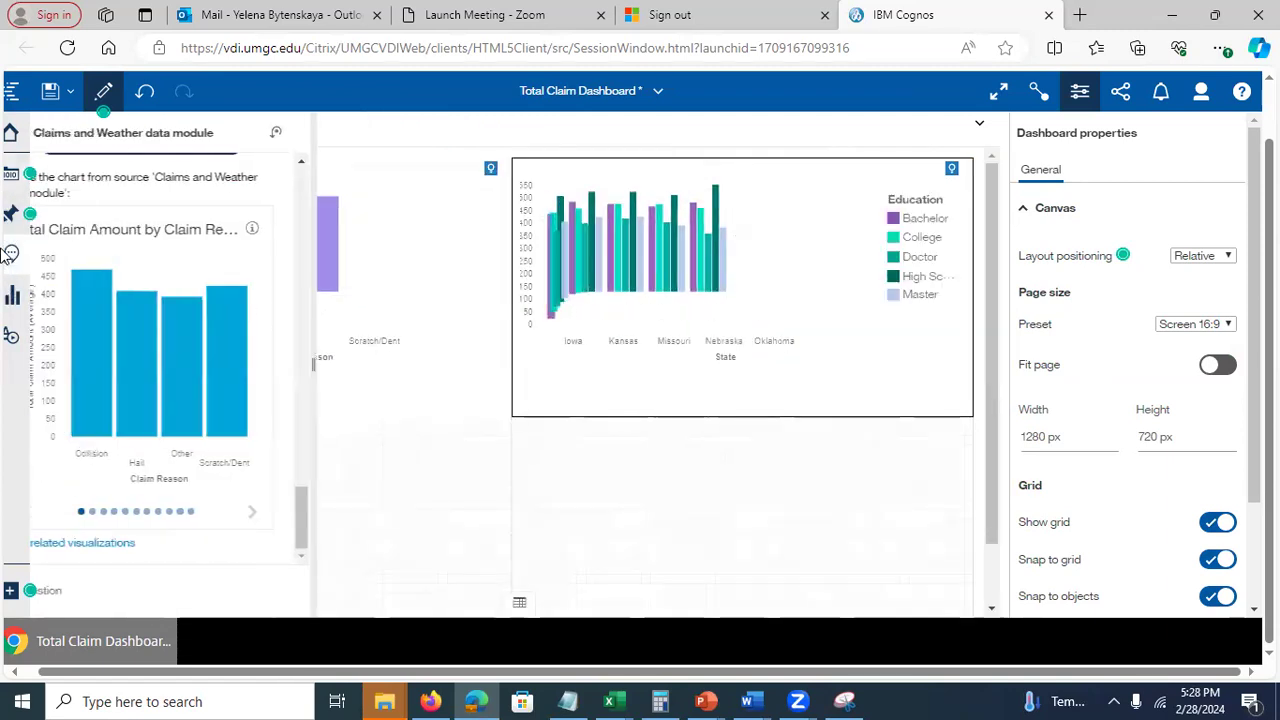
click(10, 335)
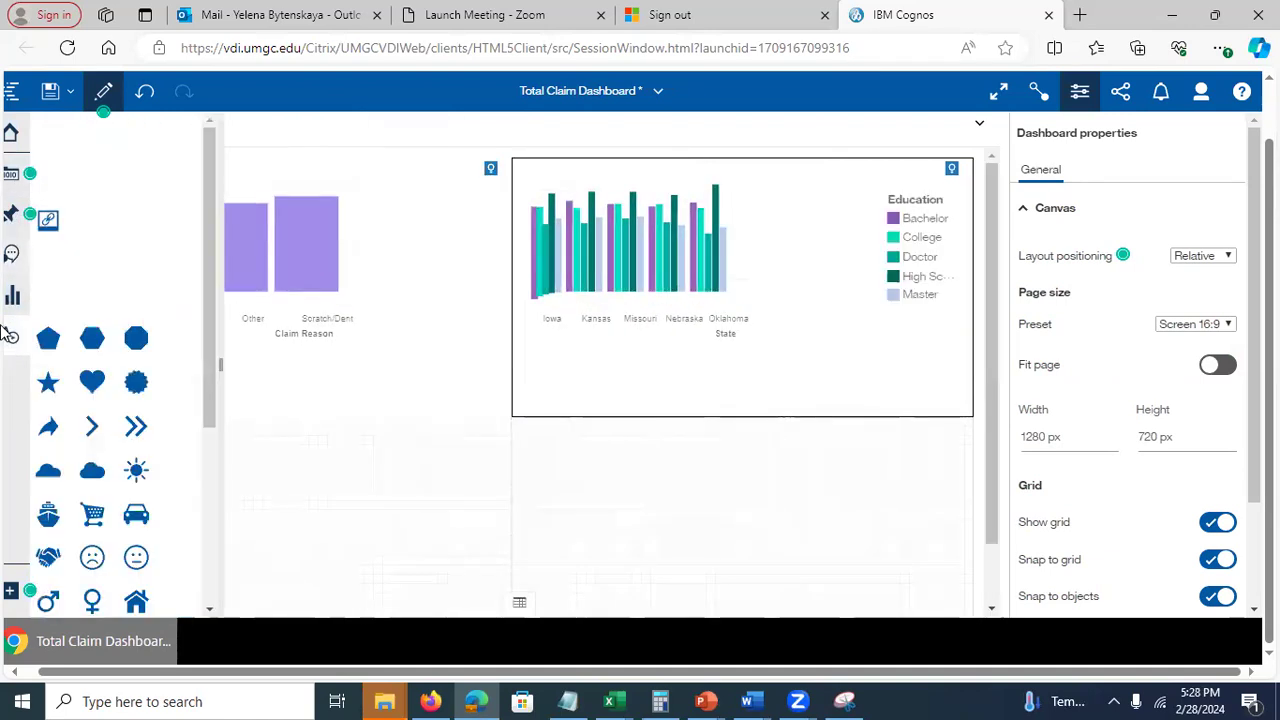
drag(59, 220, 486, 398)
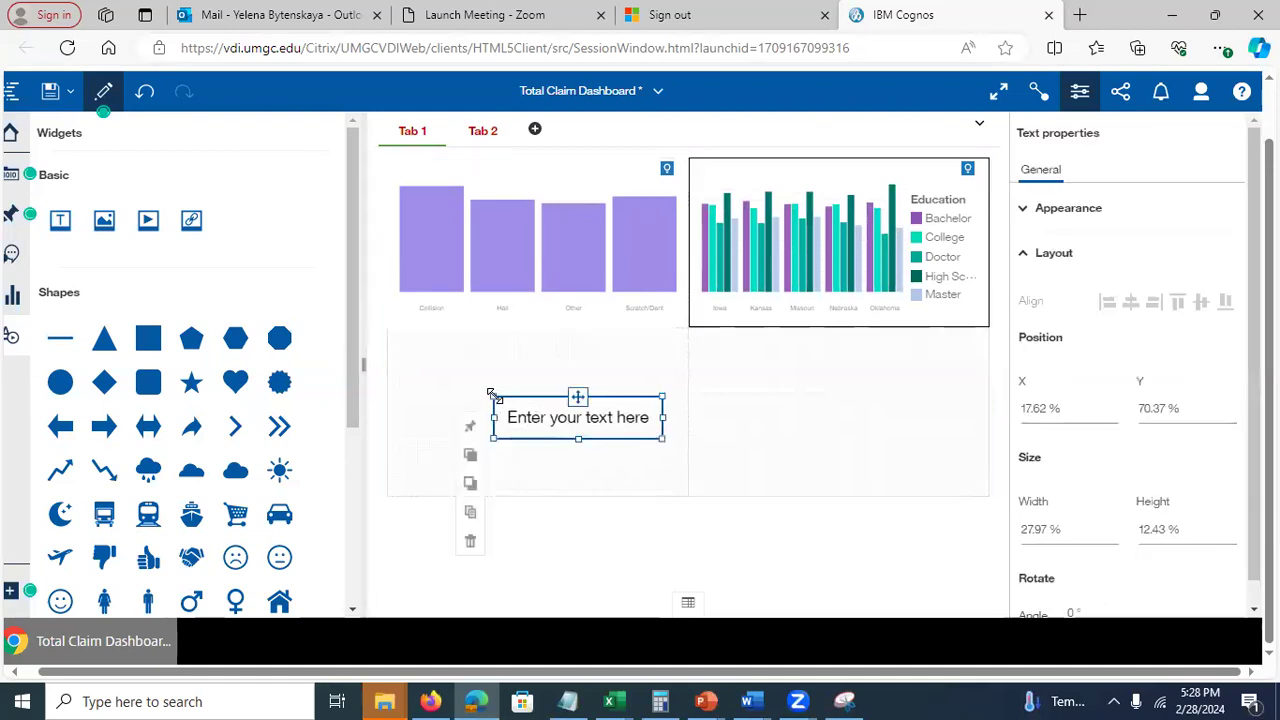
double_click(560, 420)
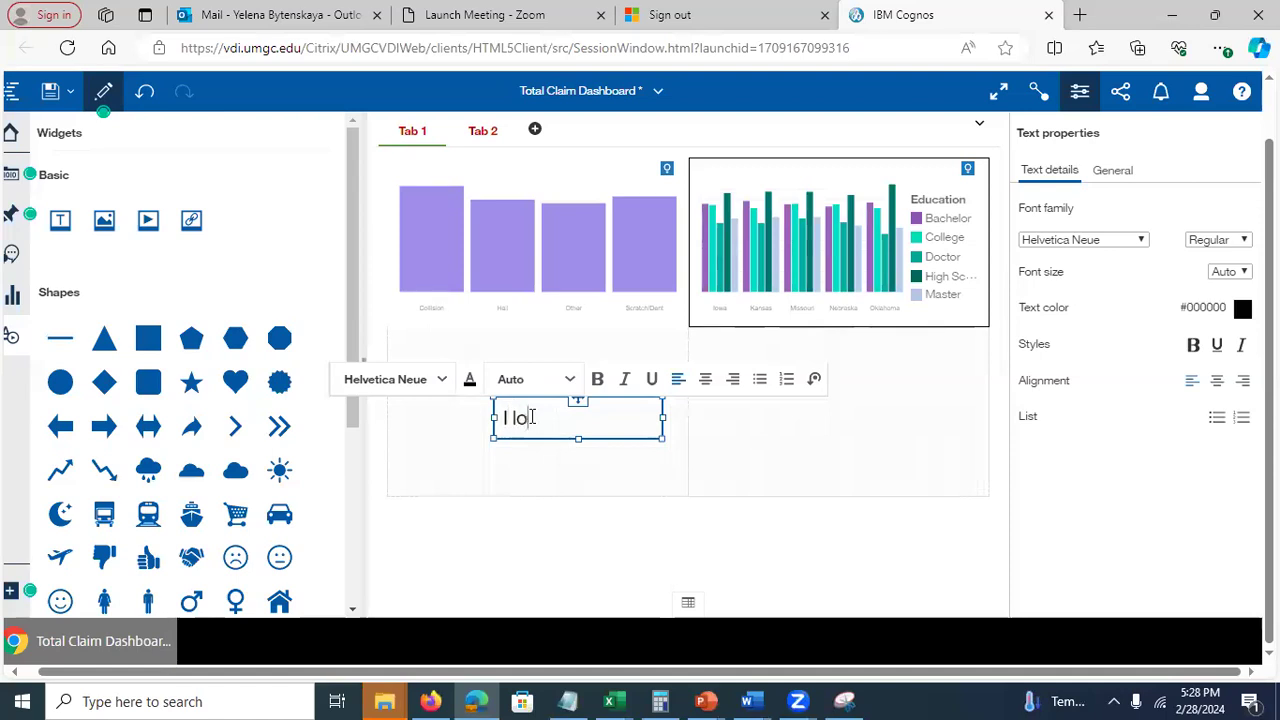
text(I love DATA)
Step: Set the text's font size to 28, then change it to 96
click(571, 388)
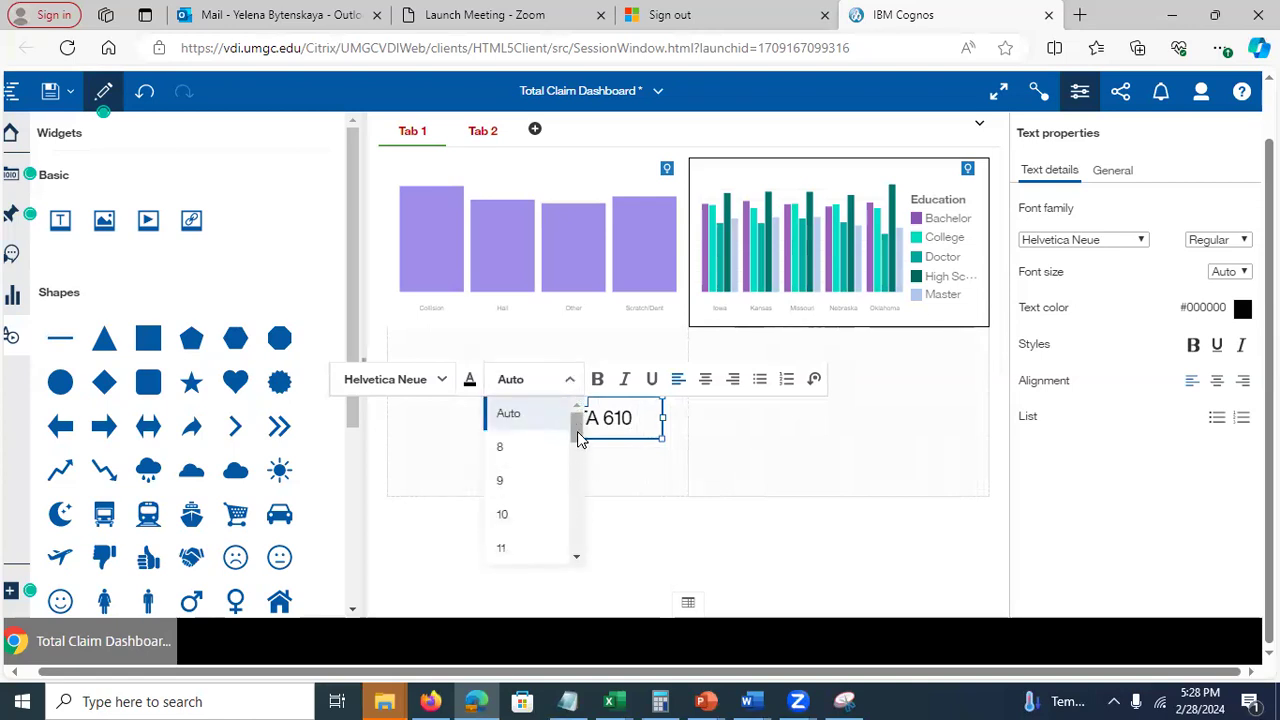
drag(577, 431, 585, 495)
scroll(503, 526, down, 1)
click(504, 526)
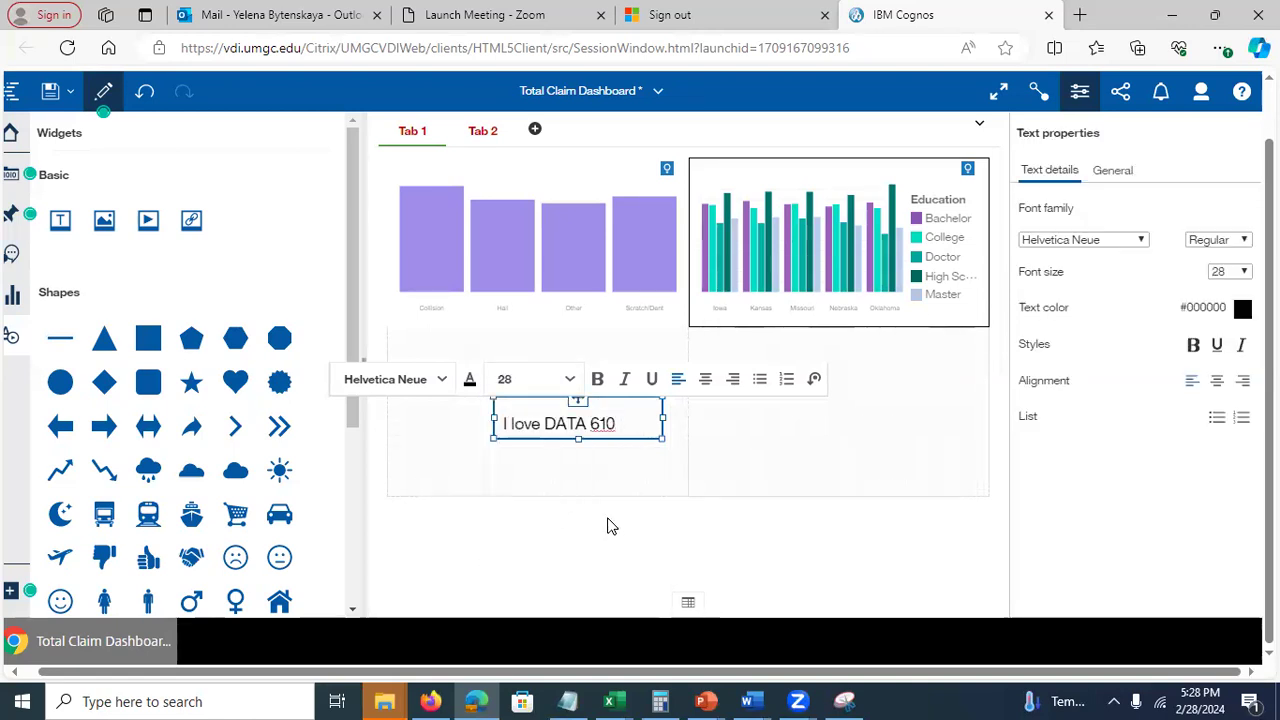
click(572, 382)
drag(576, 410, 577, 563)
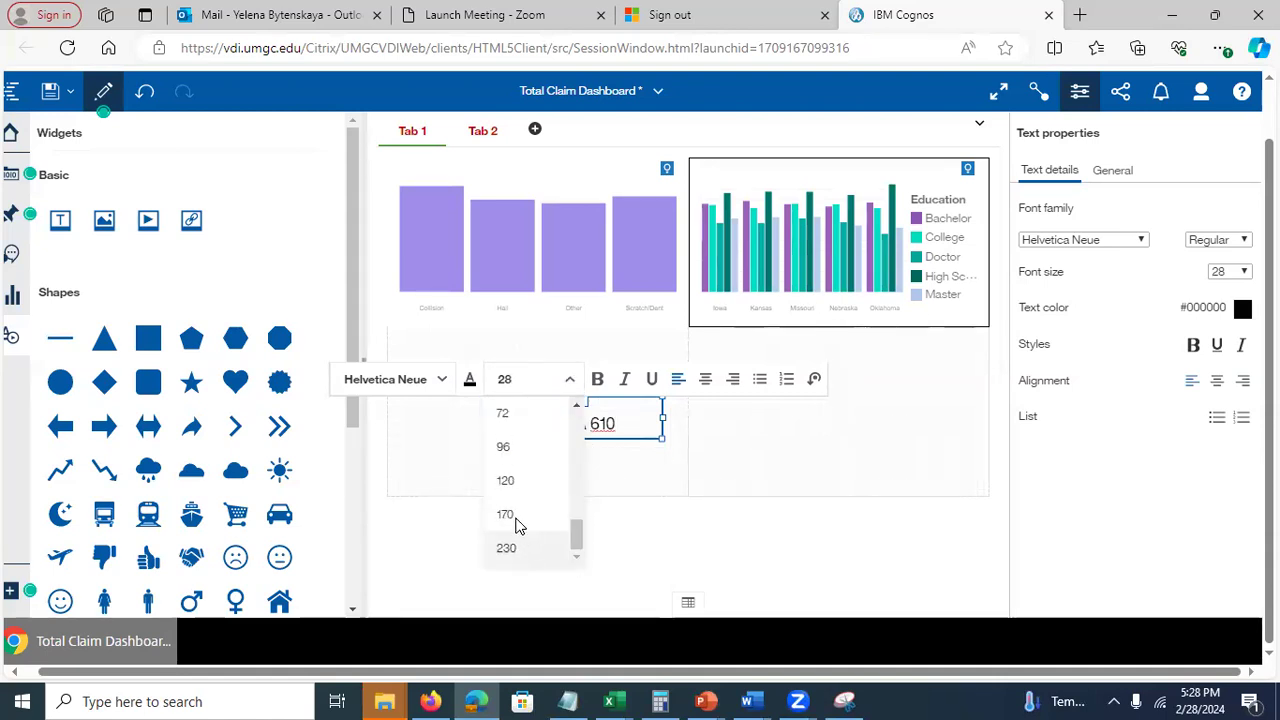
click(510, 449)
click(678, 488)
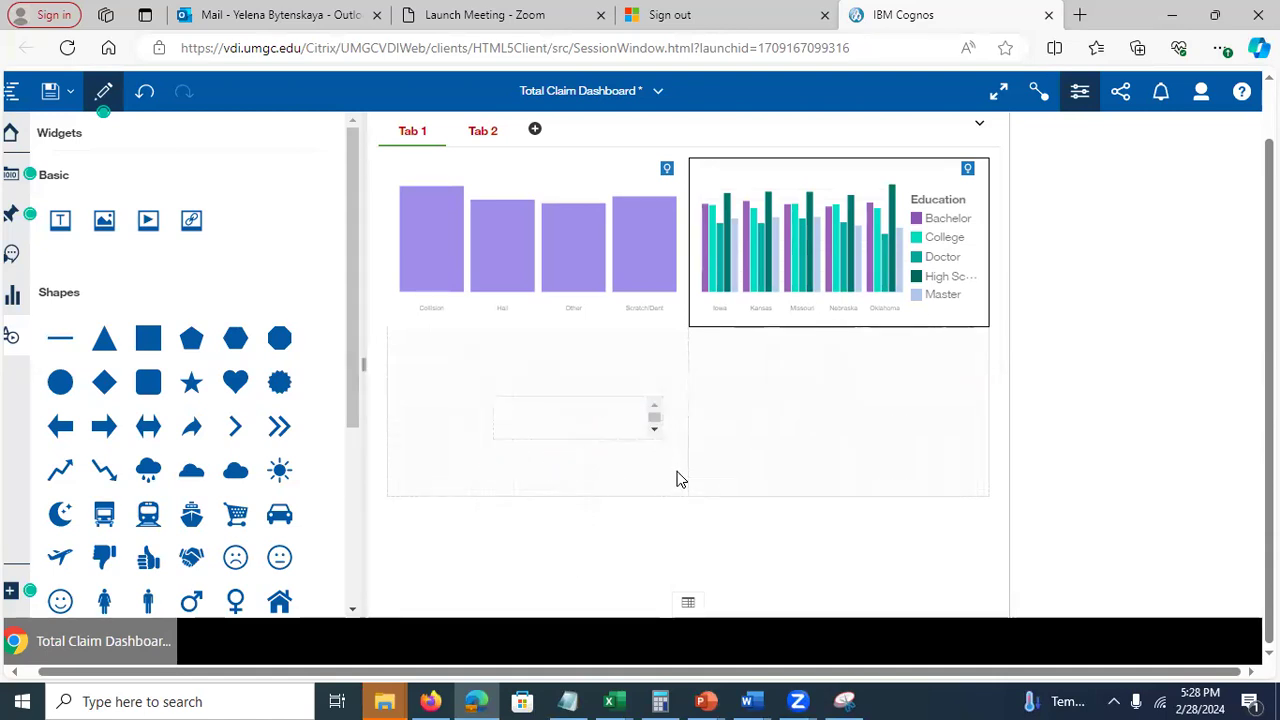
Step: Move the text box under the claim-reason chart and enlarge it
click(605, 418)
drag(576, 397, 482, 338)
drag(566, 379, 662, 464)
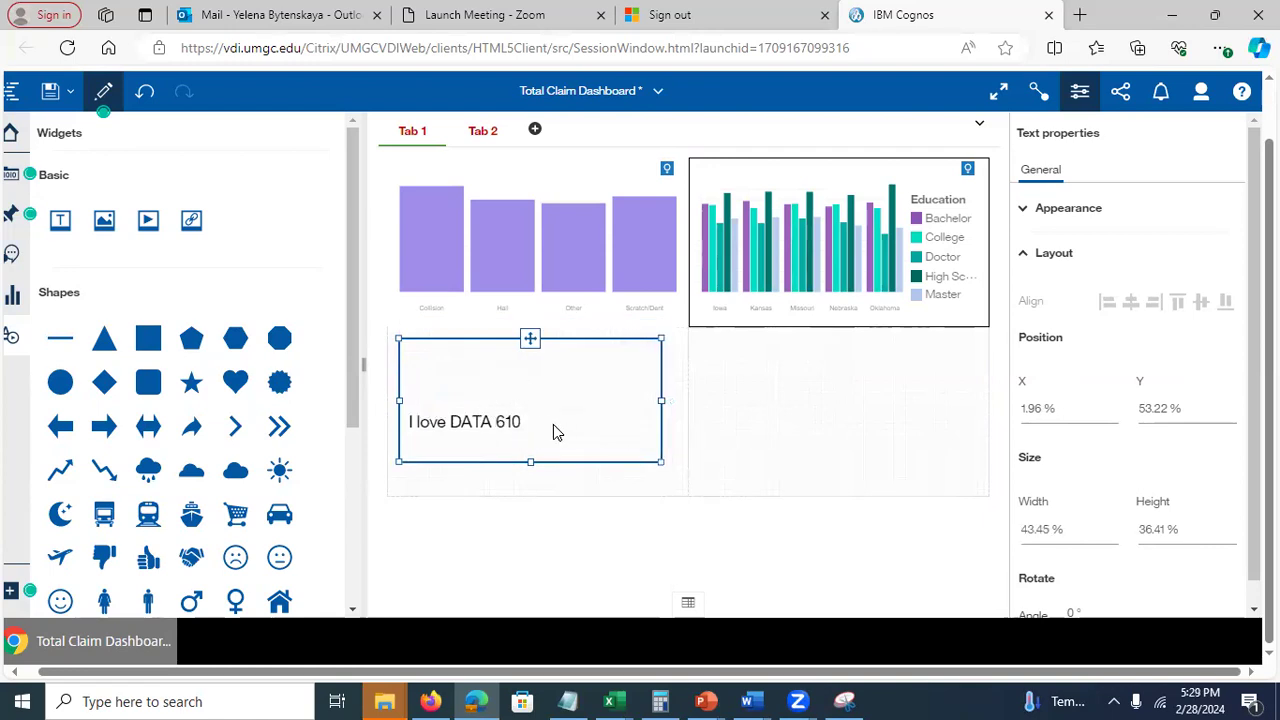
double_click(527, 422)
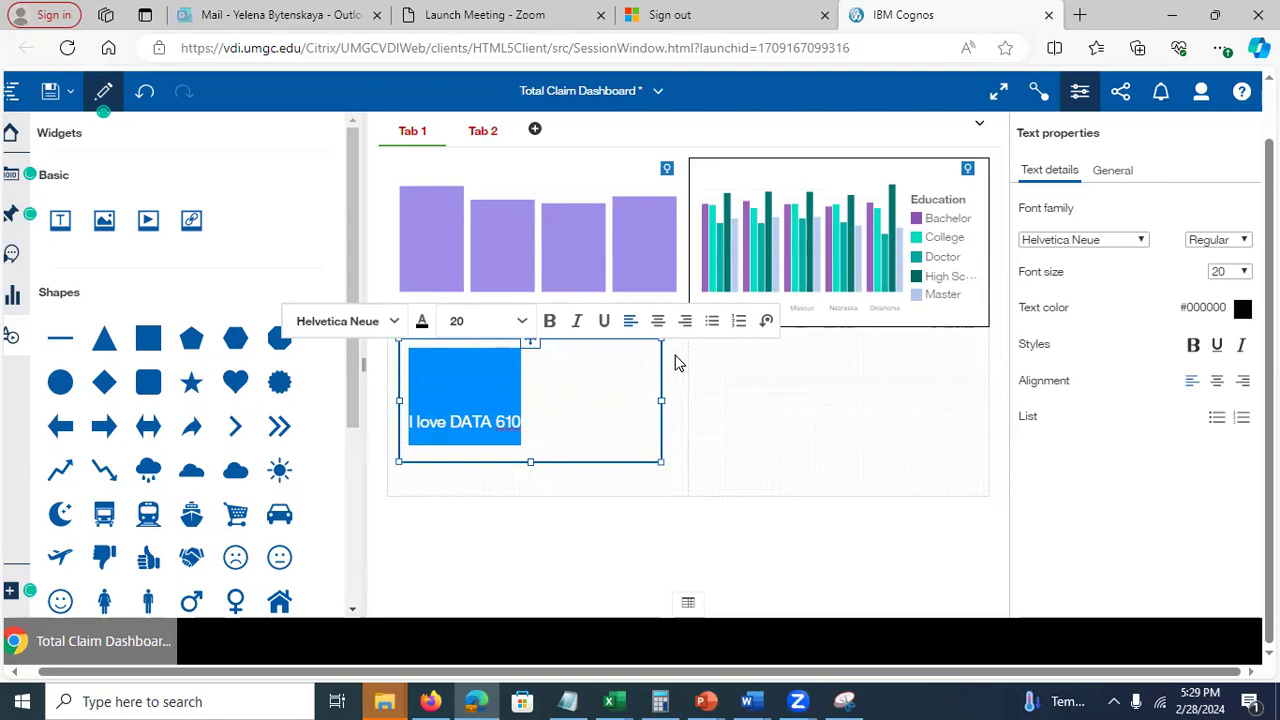
Step: Centre the 'I love DATA 610' text, set its size to 24, and make it bold
click(658, 320)
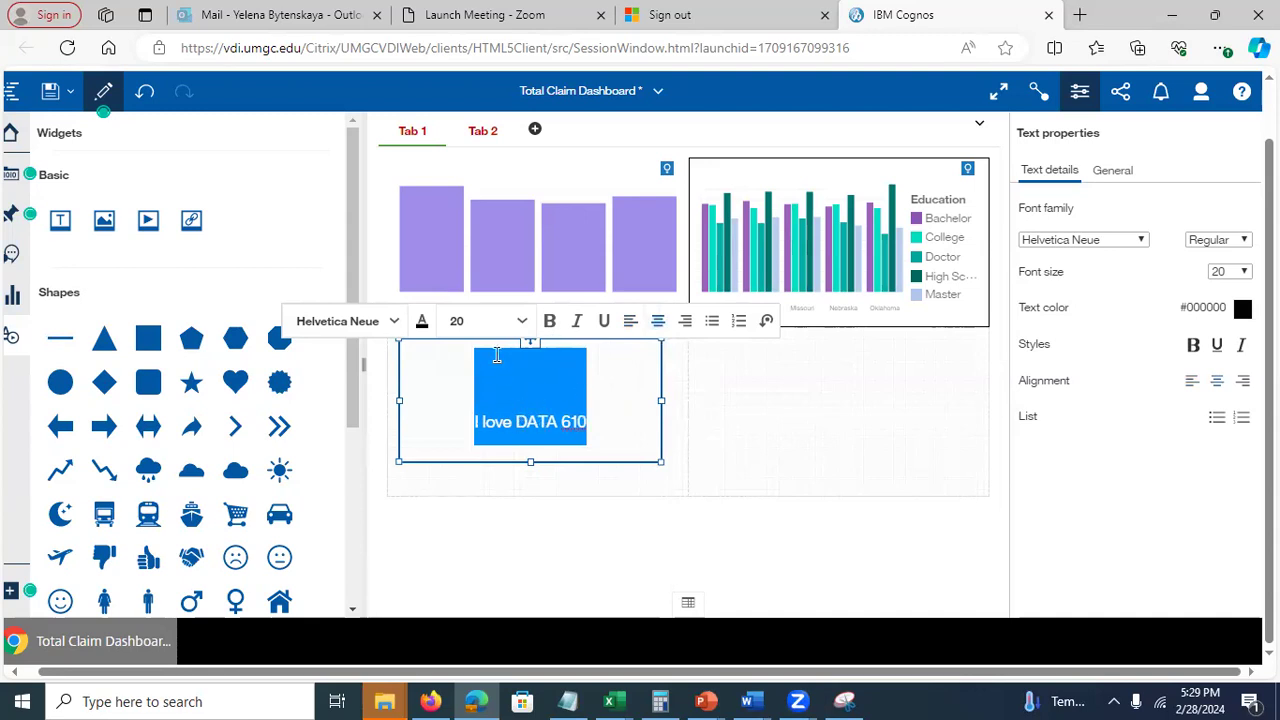
click(520, 321)
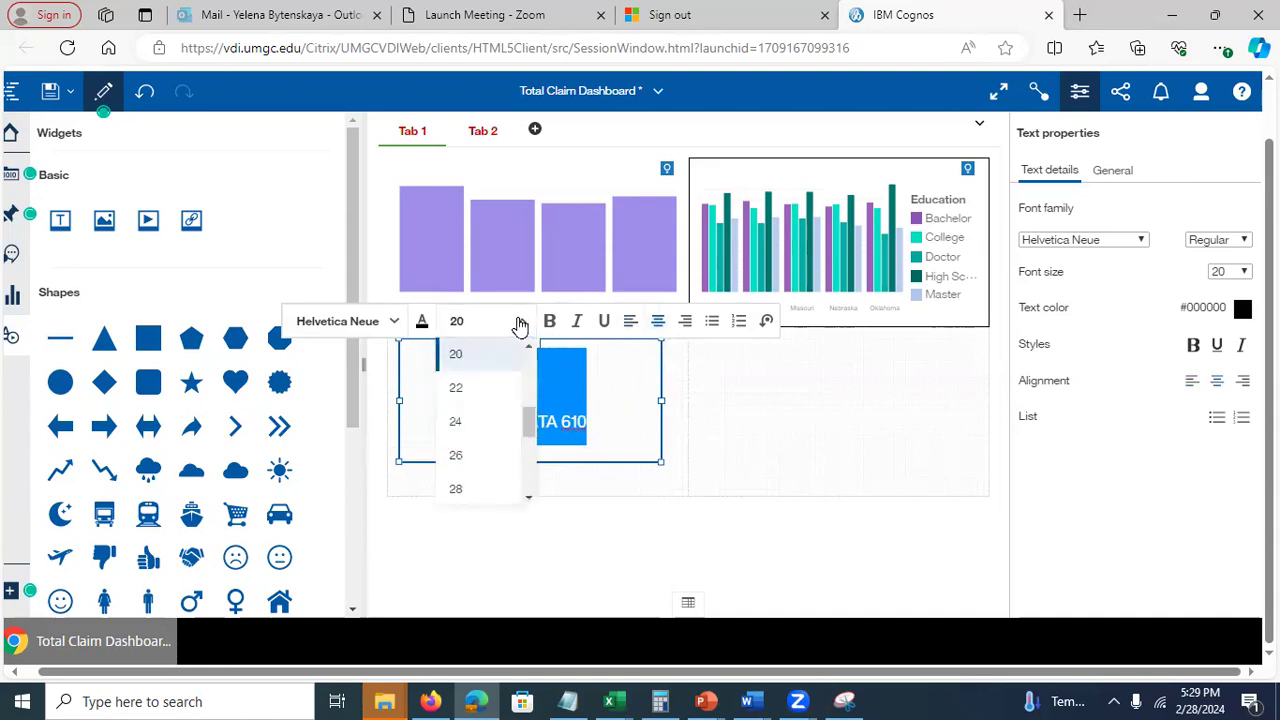
click(462, 430)
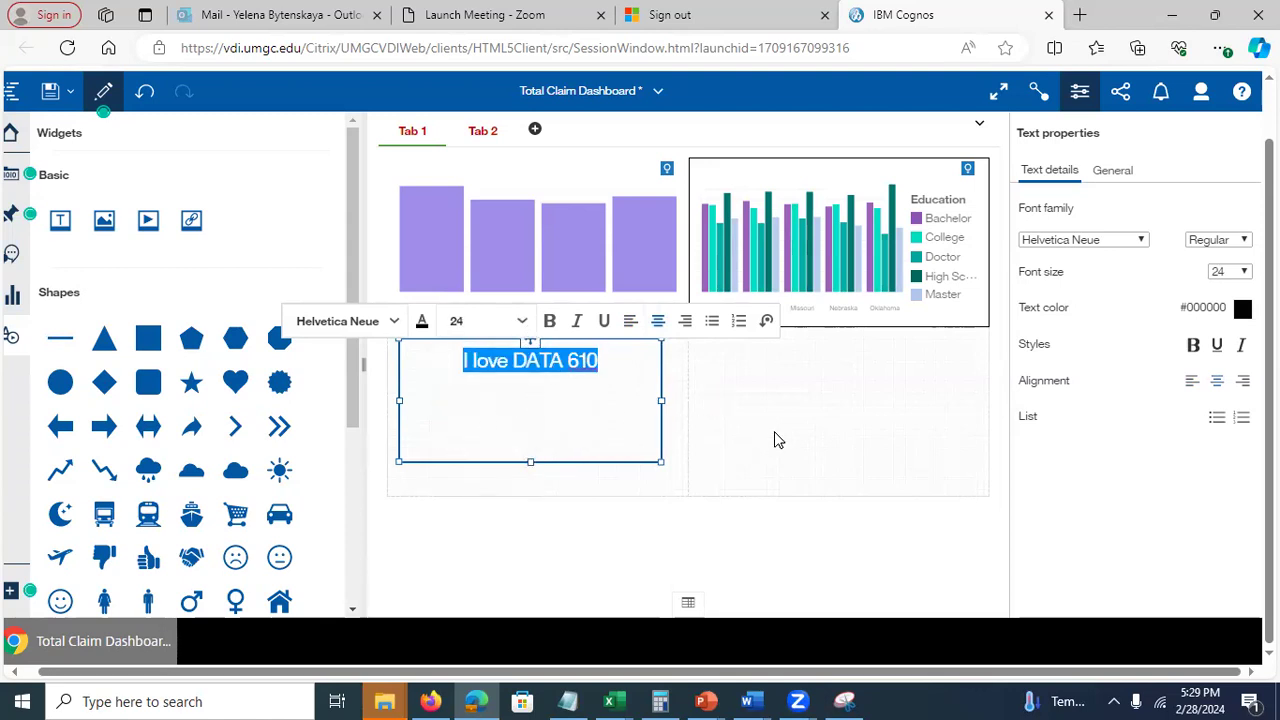
click(1192, 345)
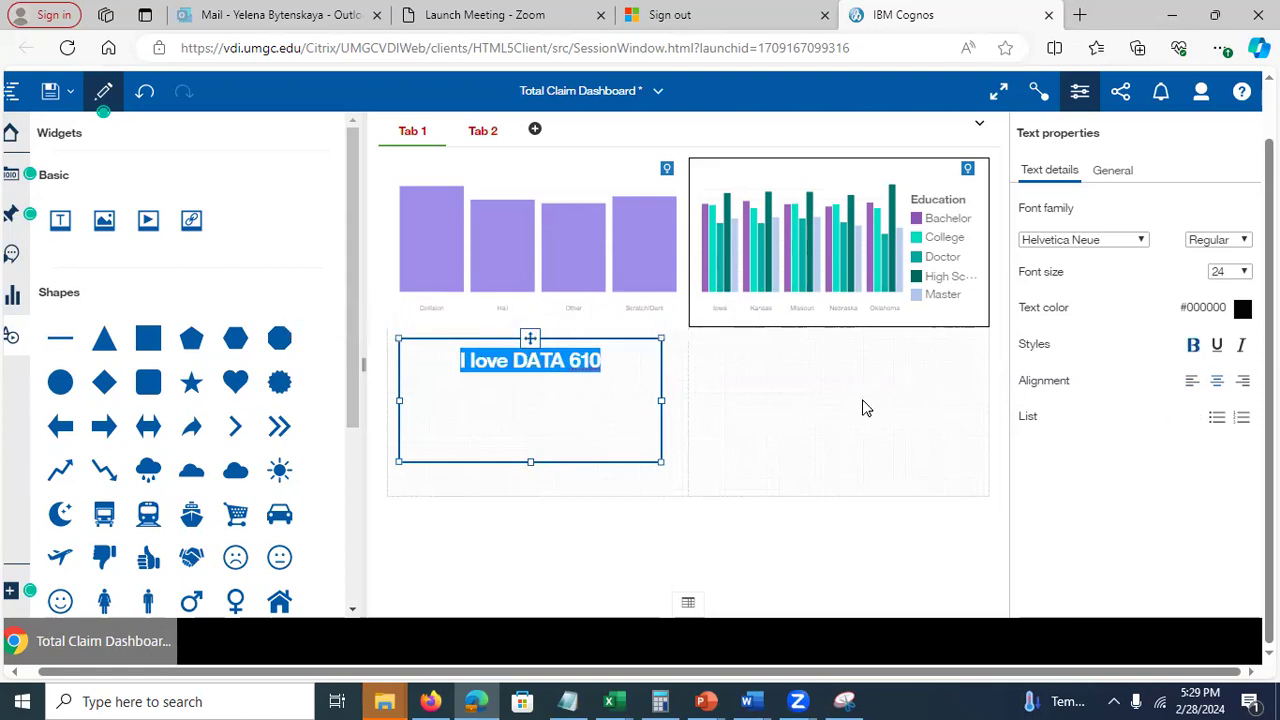
click(744, 402)
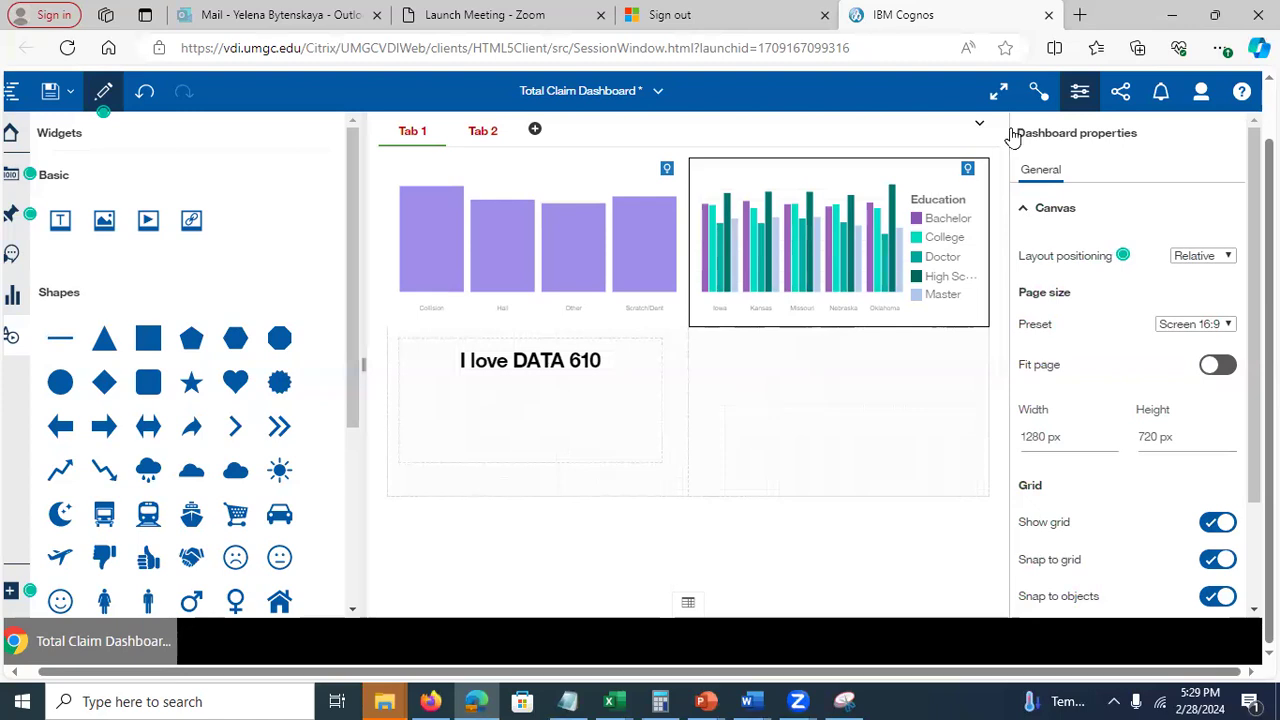
Step: Search Bing for 'car accident' in a new tab and show the image results
click(1079, 14)
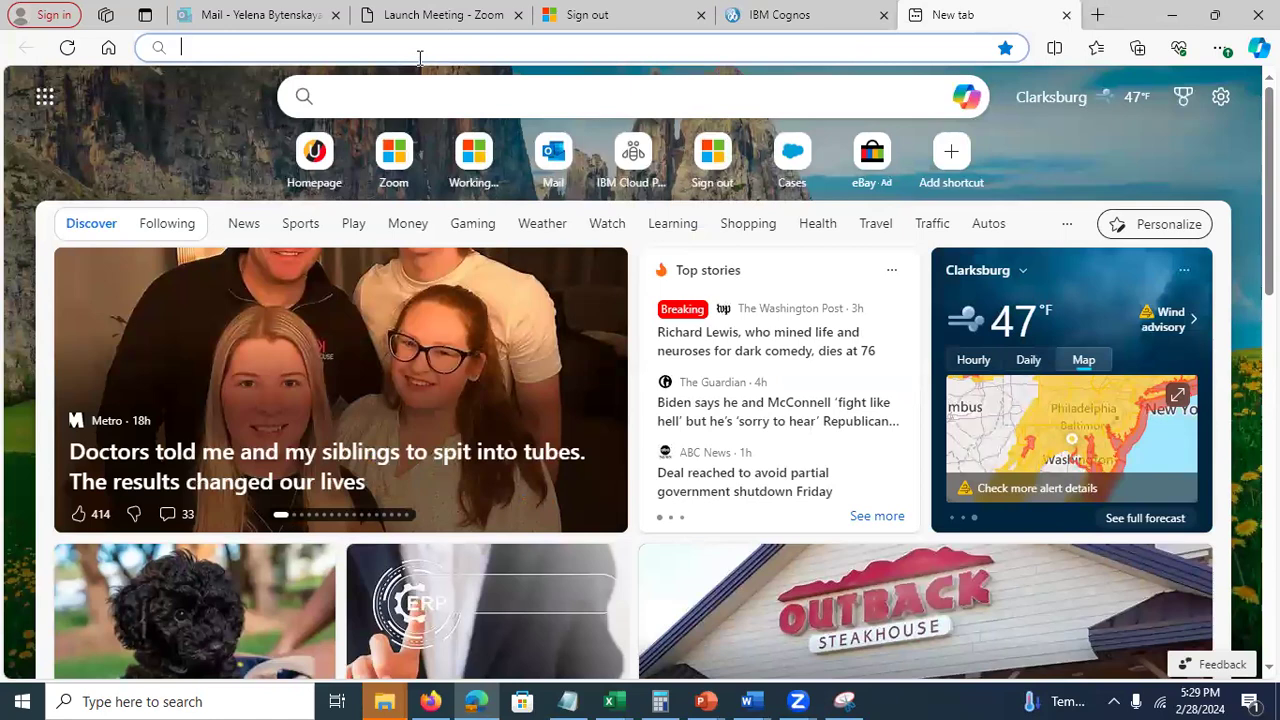
text(r )
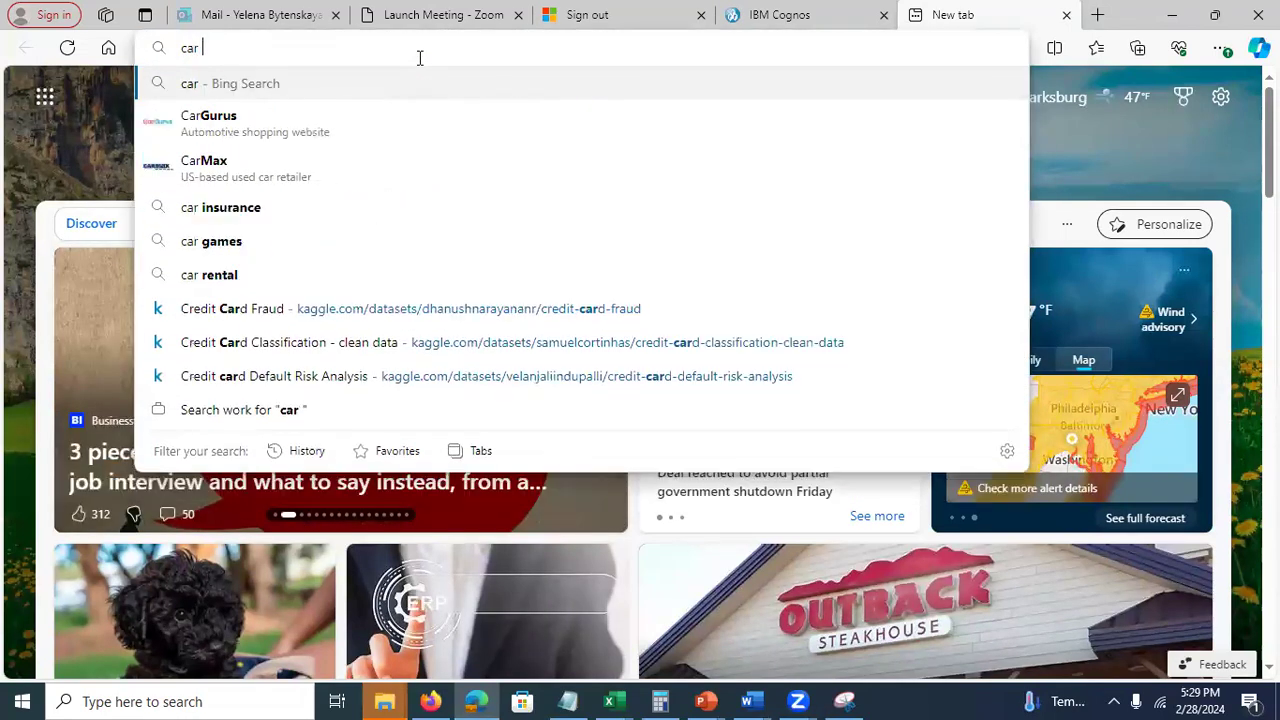
text(accident)
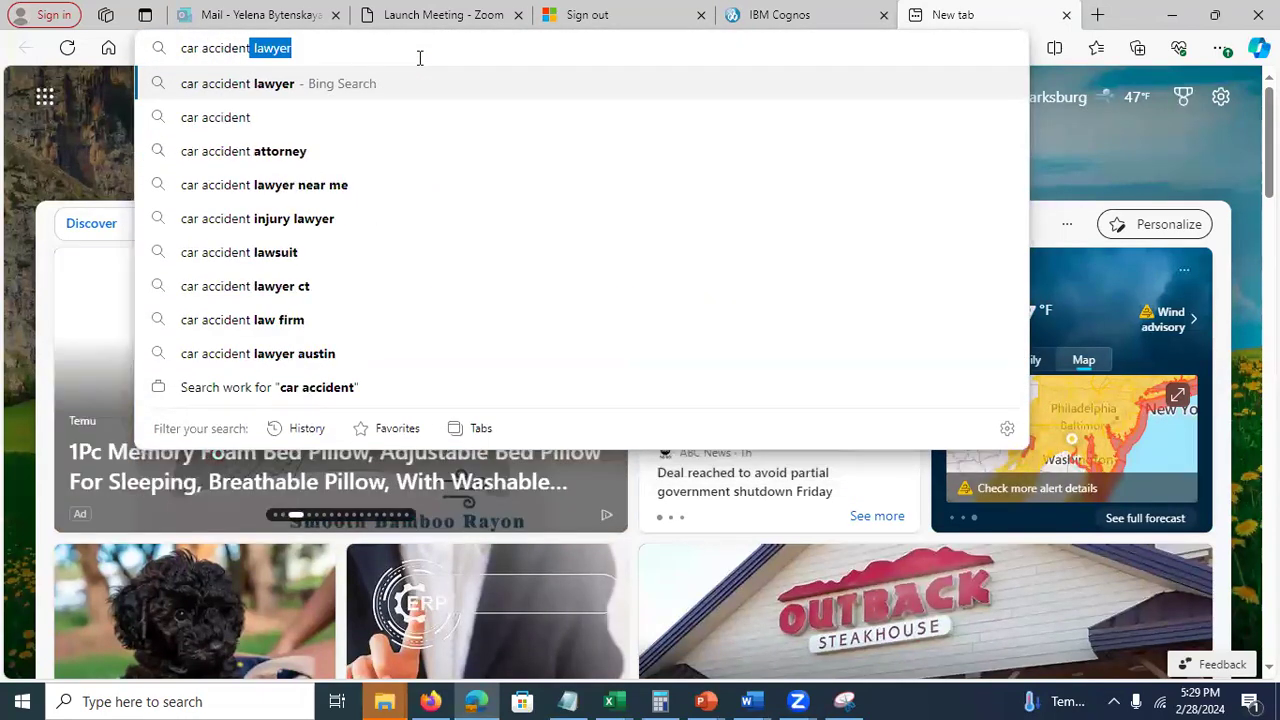
key(Delete)
key(Return)
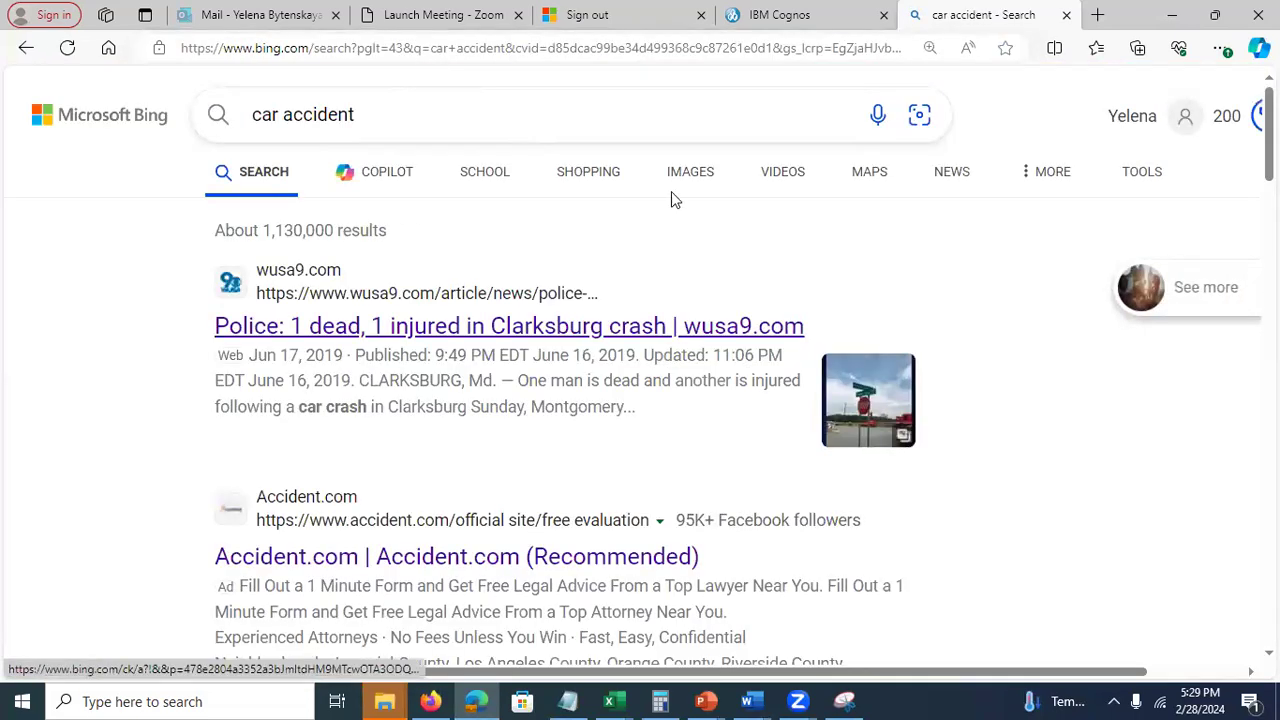
click(700, 176)
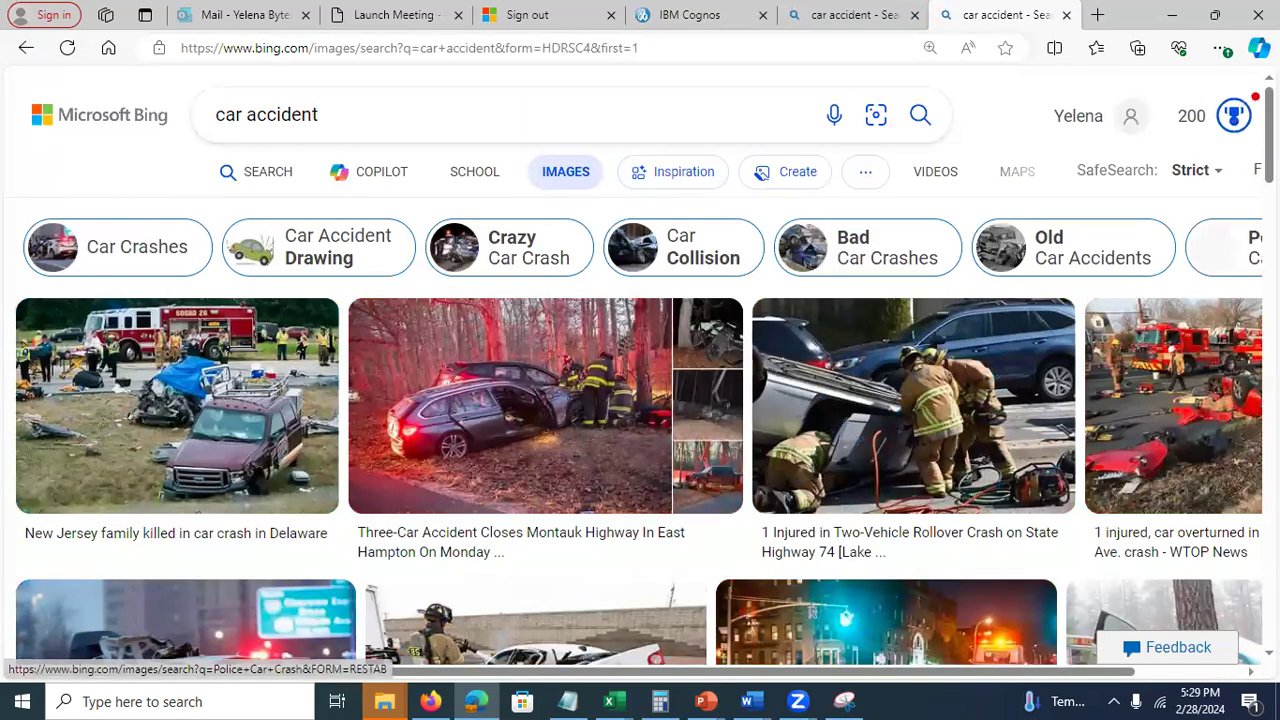
Step: Copy the first crash photo's link, open it in a new tab, then clear the address
right_click(147, 370)
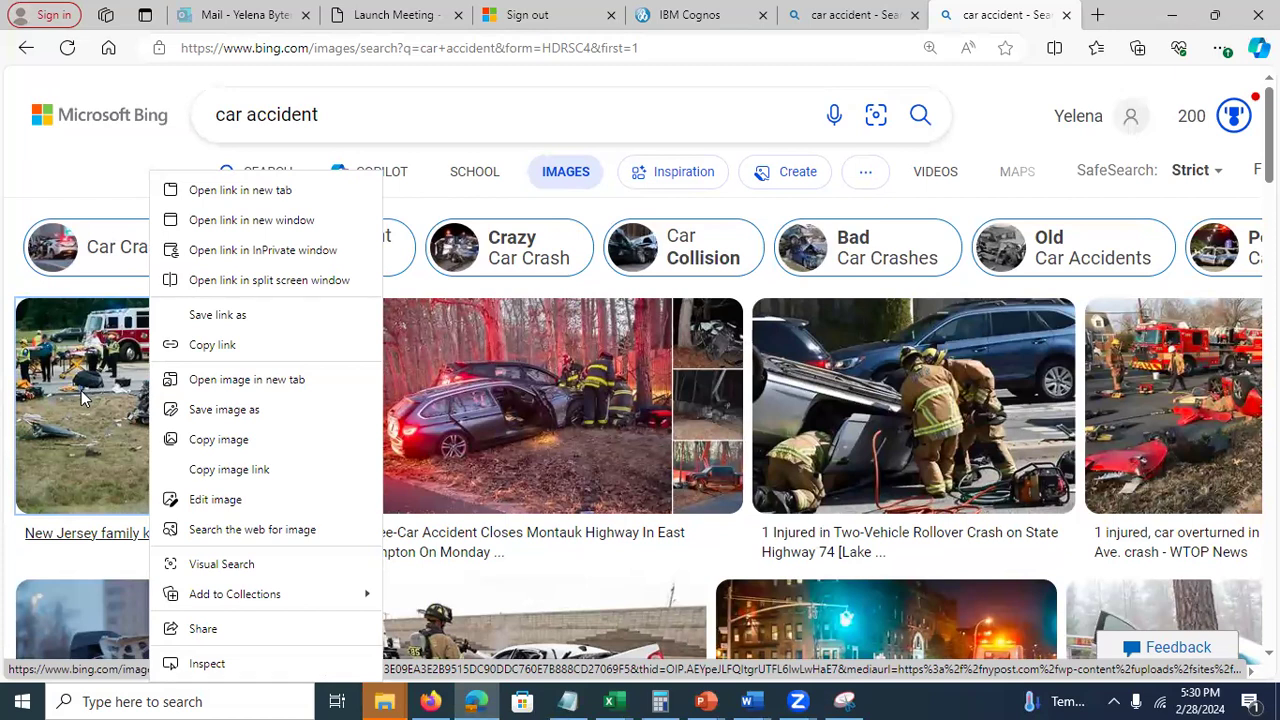
click(245, 470)
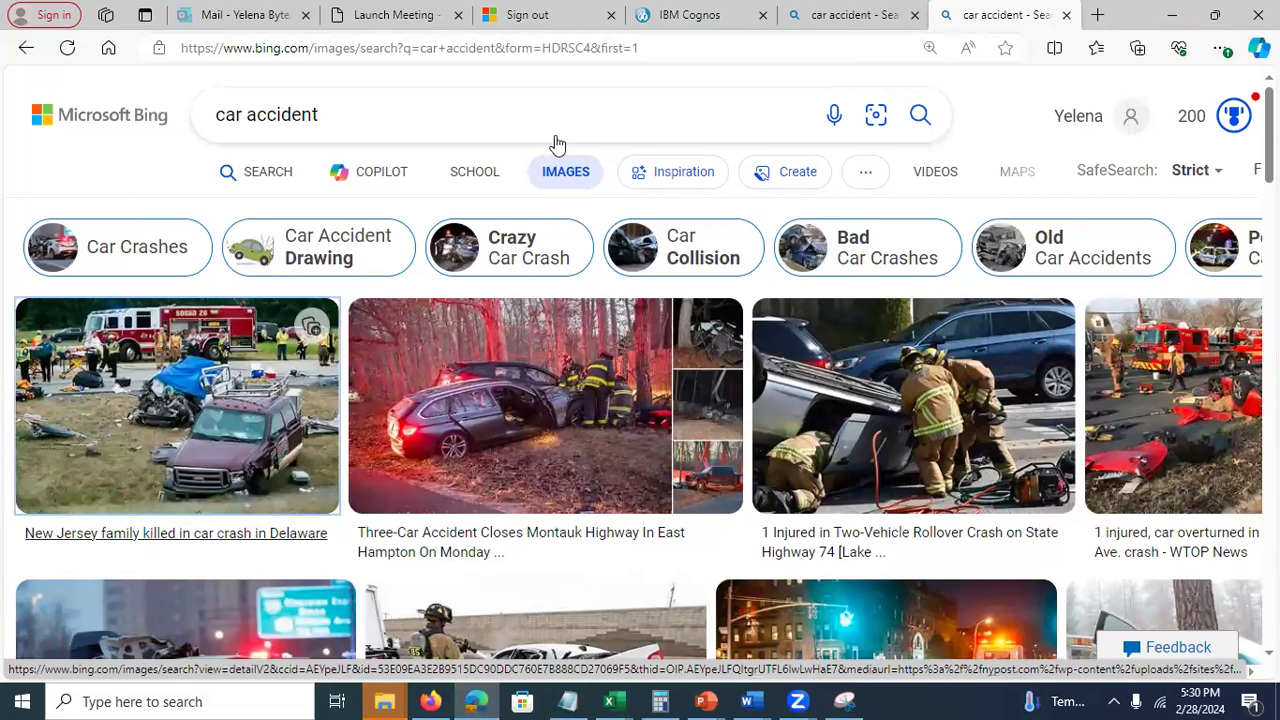
key(ctrl+t)
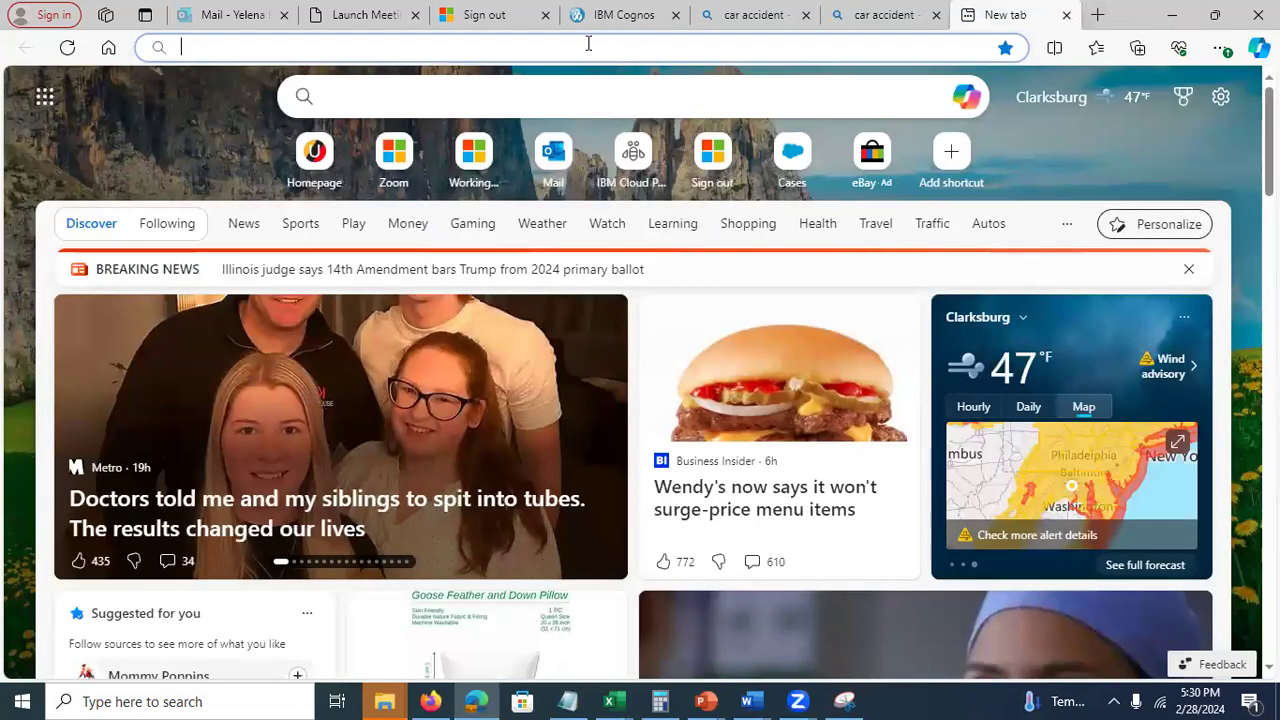
key(ctrl+v)
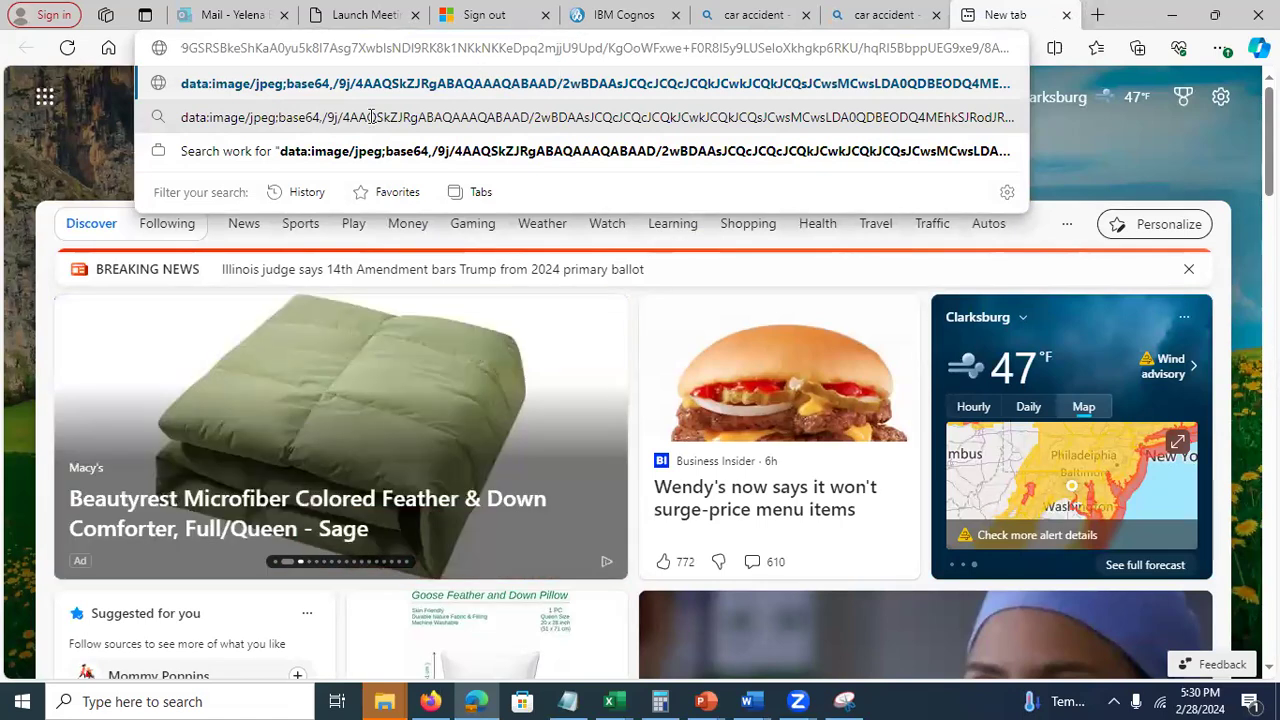
key(Return)
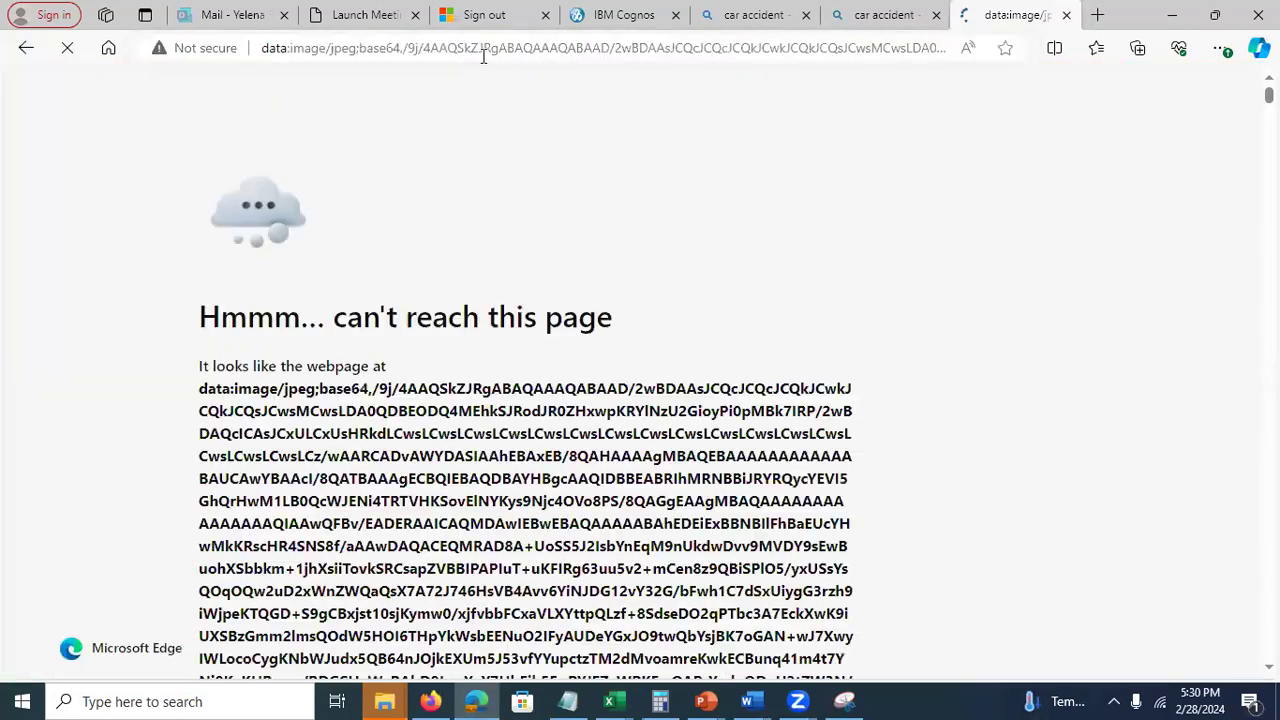
click(477, 55)
click(476, 50)
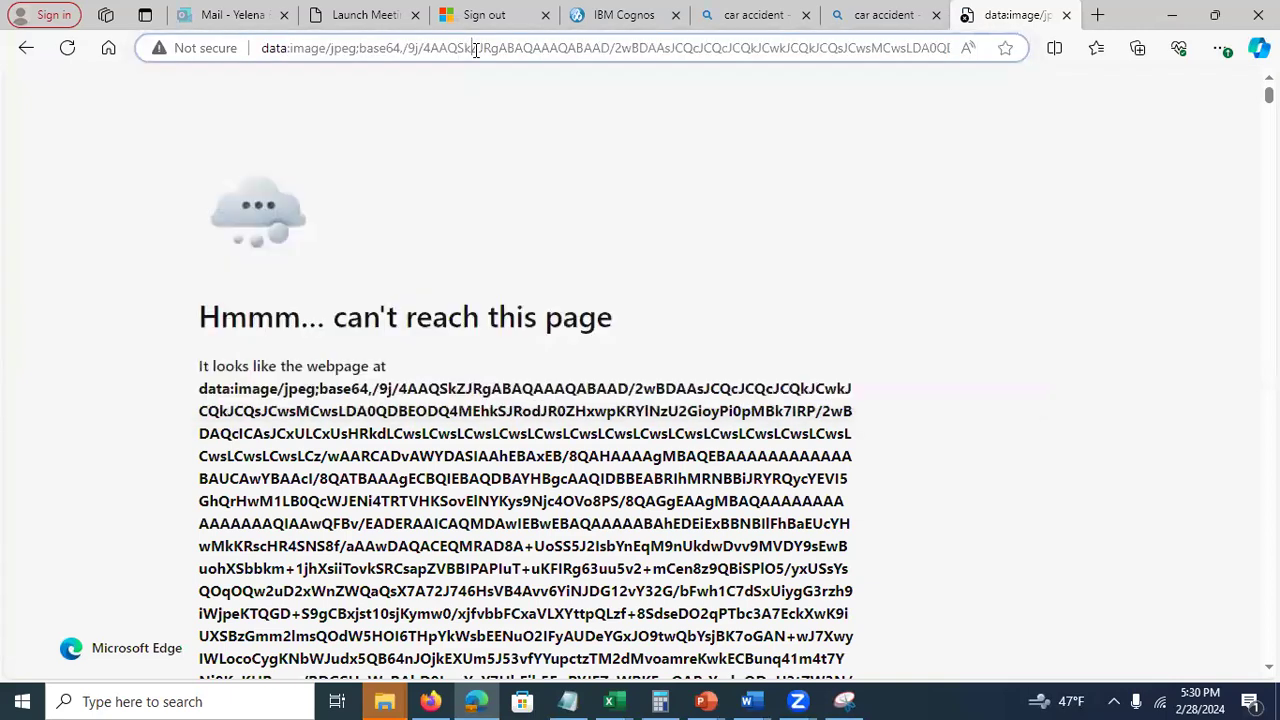
key(ctrl+v)
key(ctrl+a)
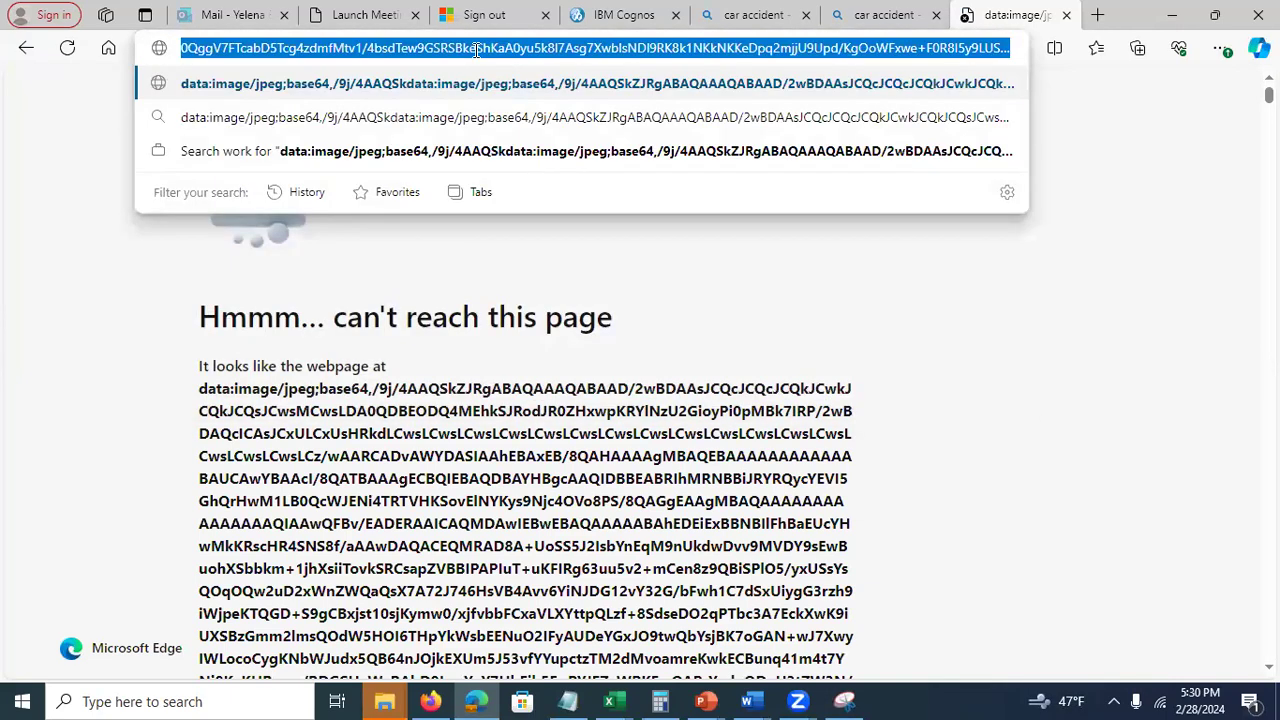
key(BackSpace)
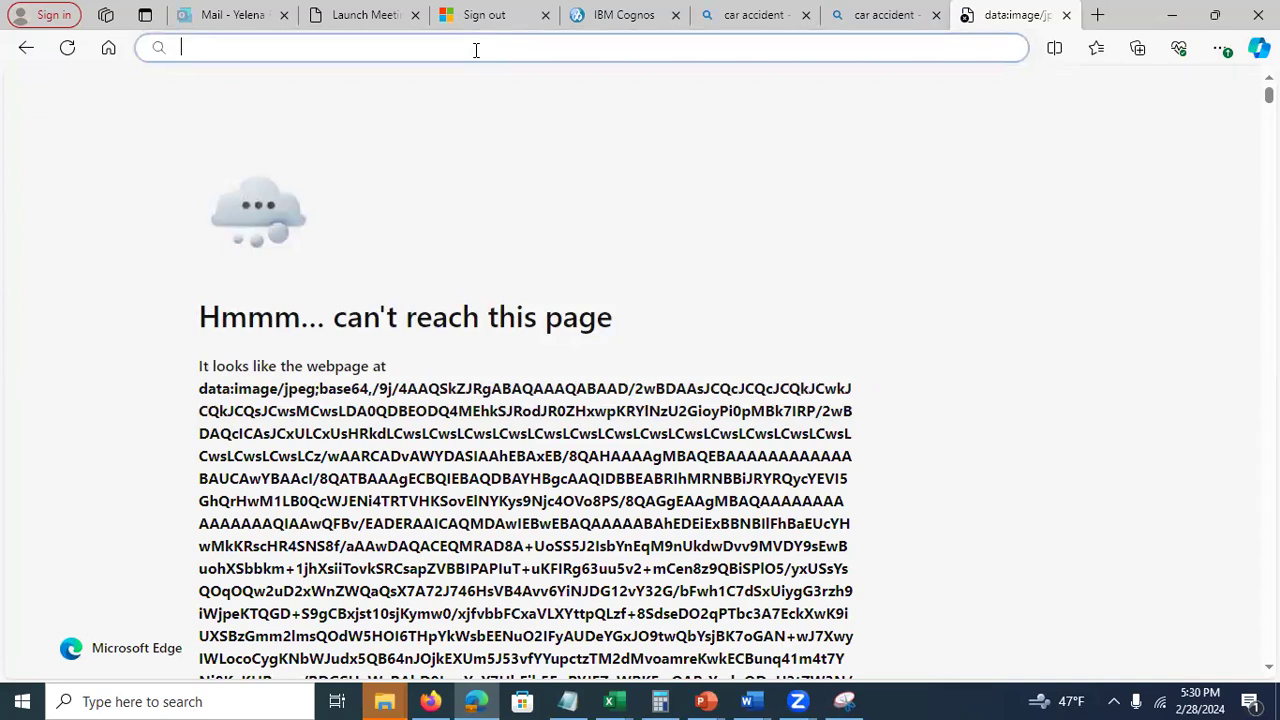
click(1139, 364)
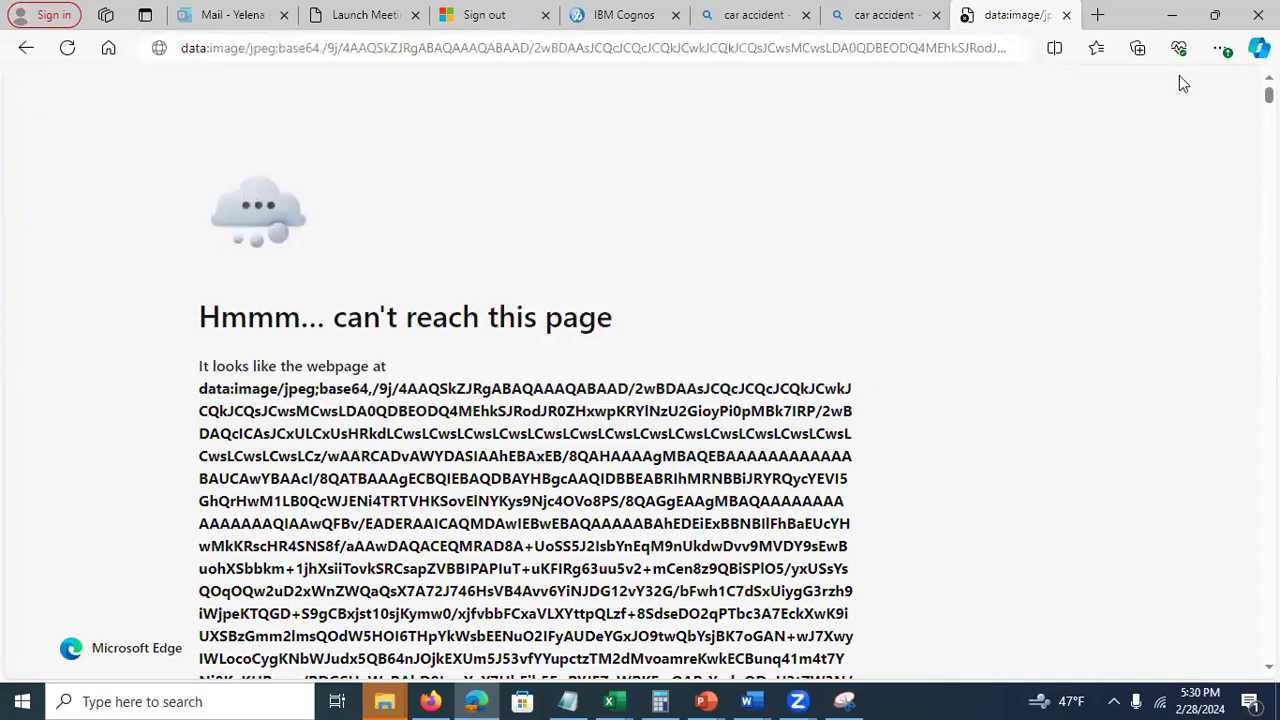
Step: Dismiss the Workspaces error panel, restore the browser to a smaller window, and return to the car-accident images
click(106, 15)
click(686, 229)
click(106, 15)
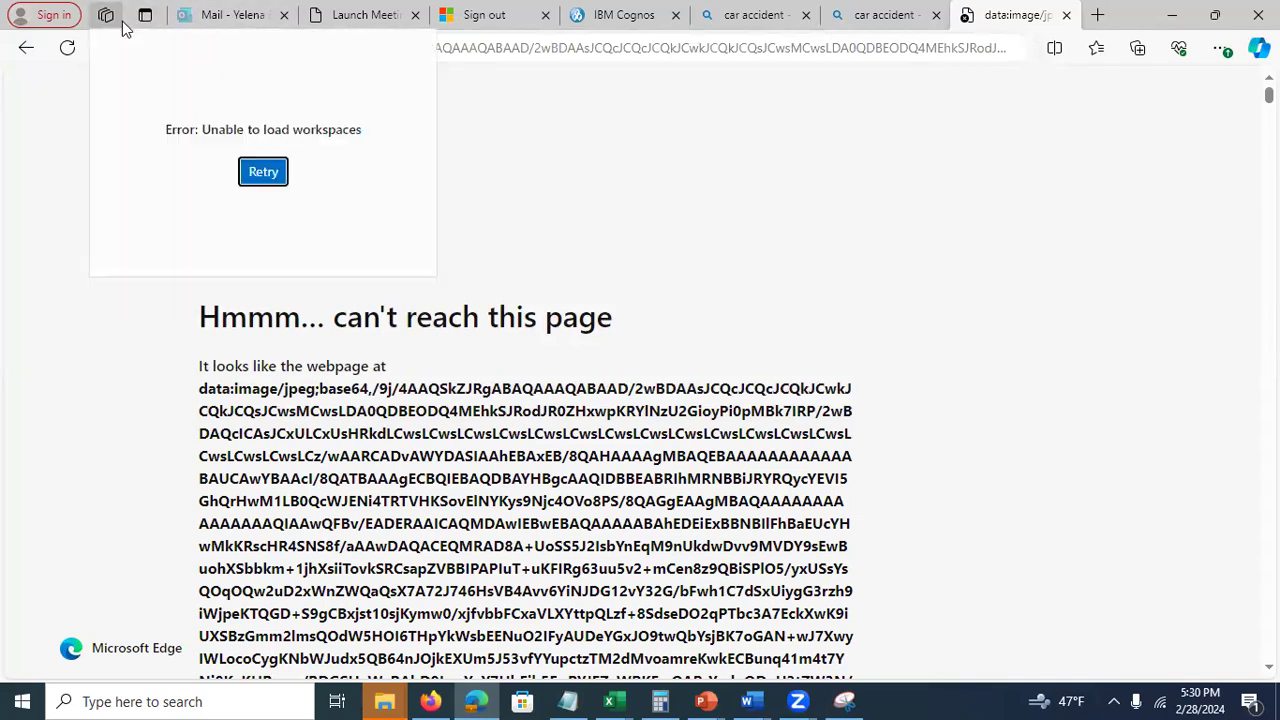
click(731, 224)
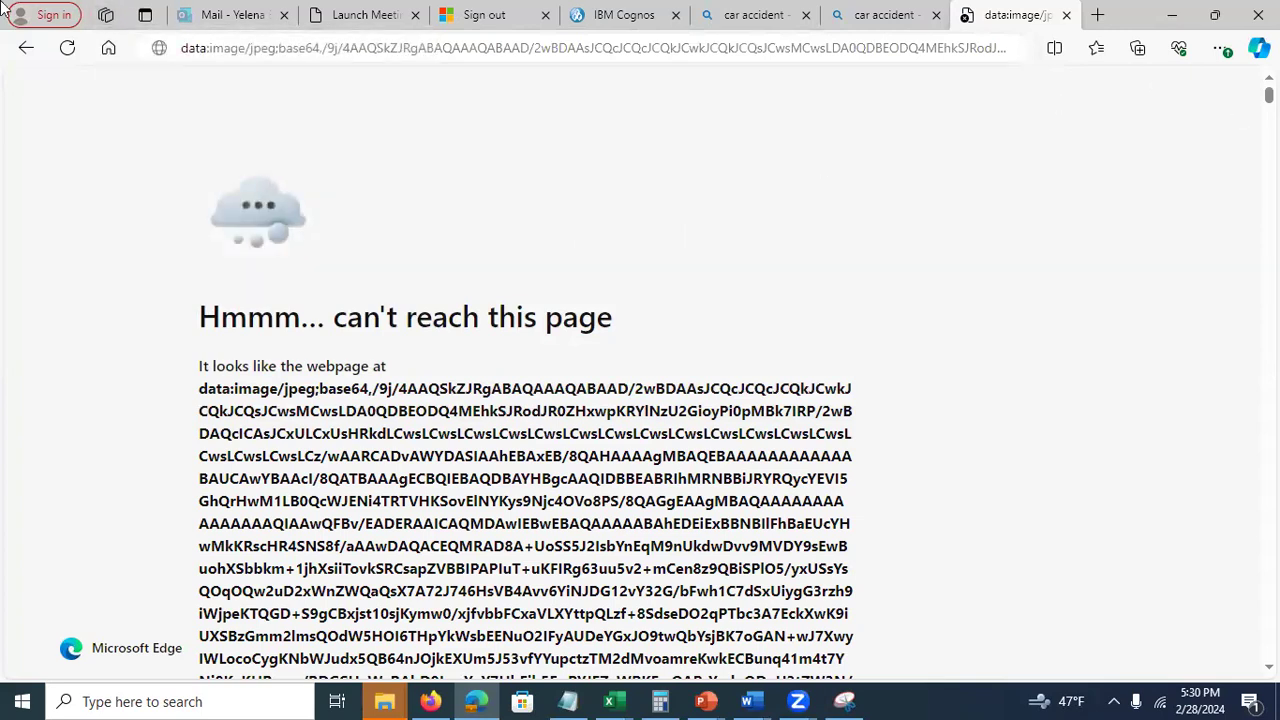
double_click(85, 18)
click(634, 98)
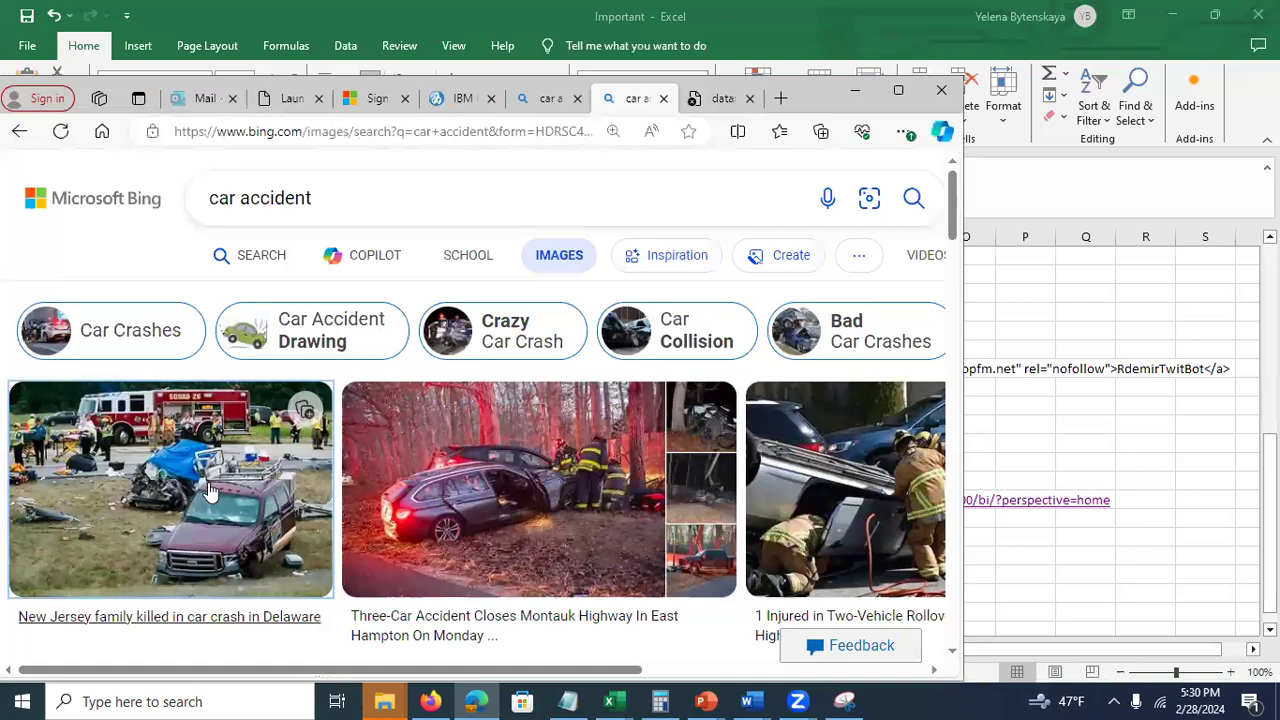
Step: Load the first crash photo's image link in the data: tab, then return to the Cognos dashboard
right_click(207, 484)
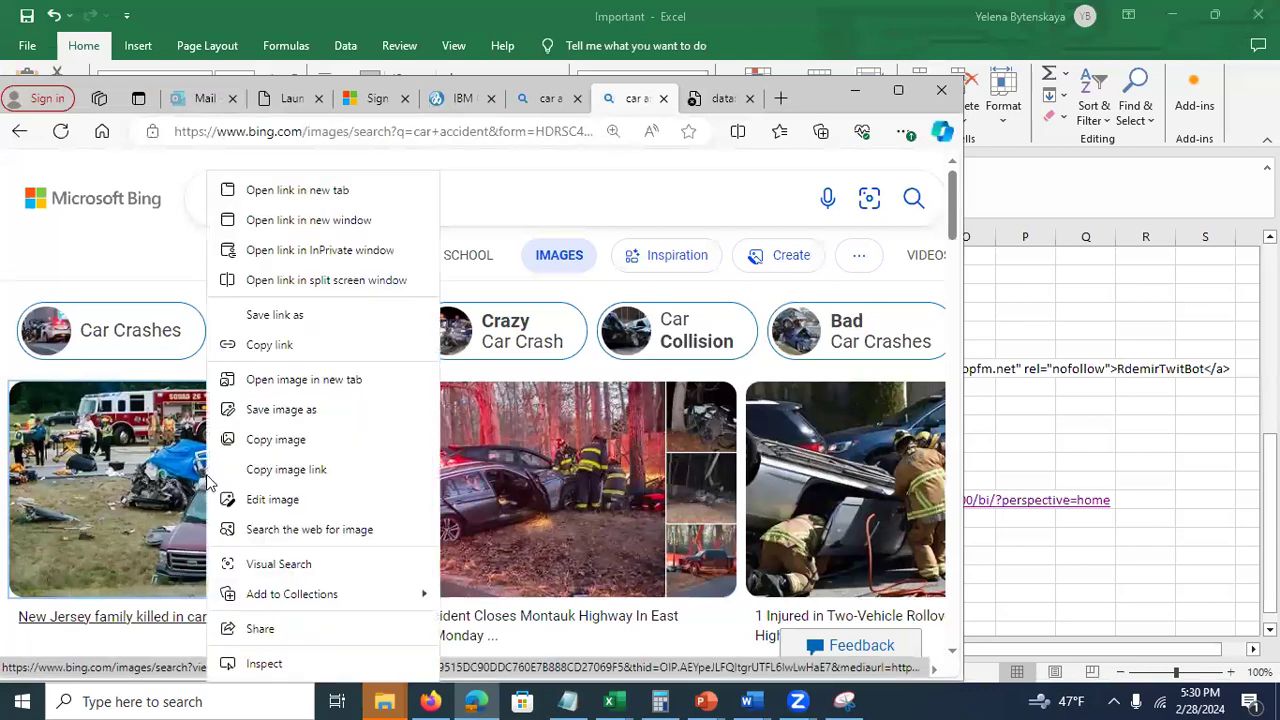
click(286, 469)
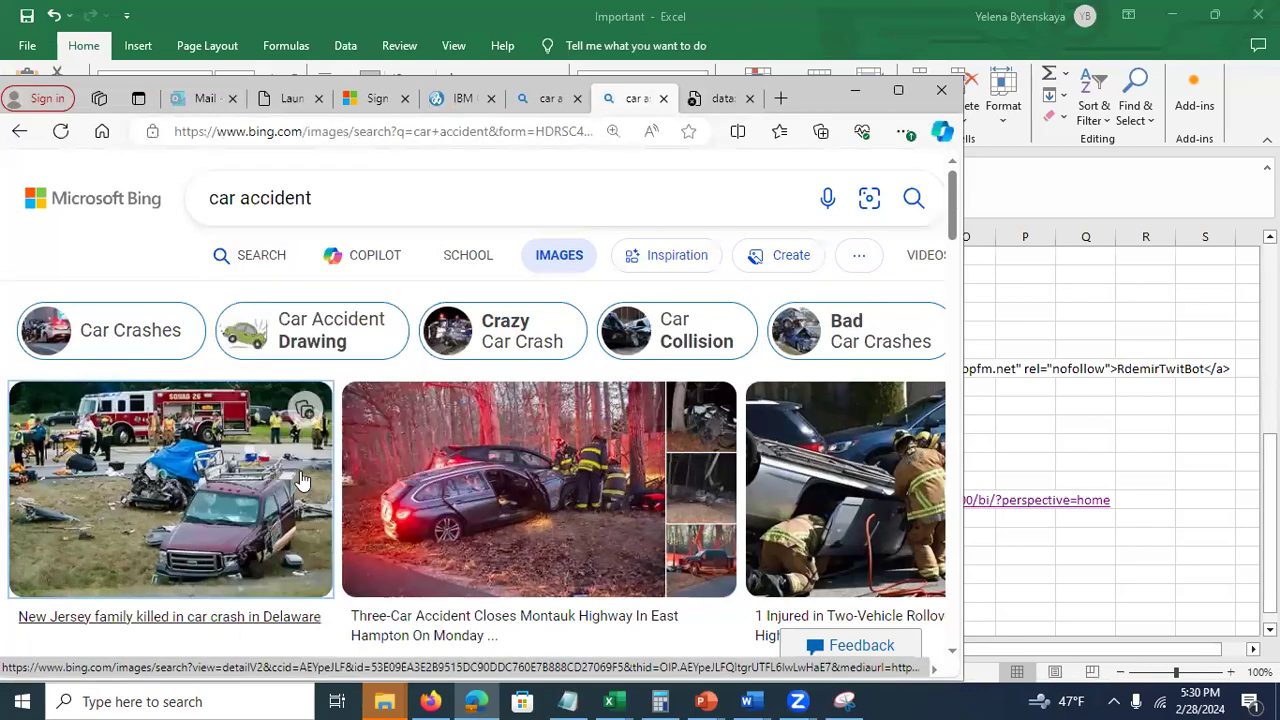
click(712, 98)
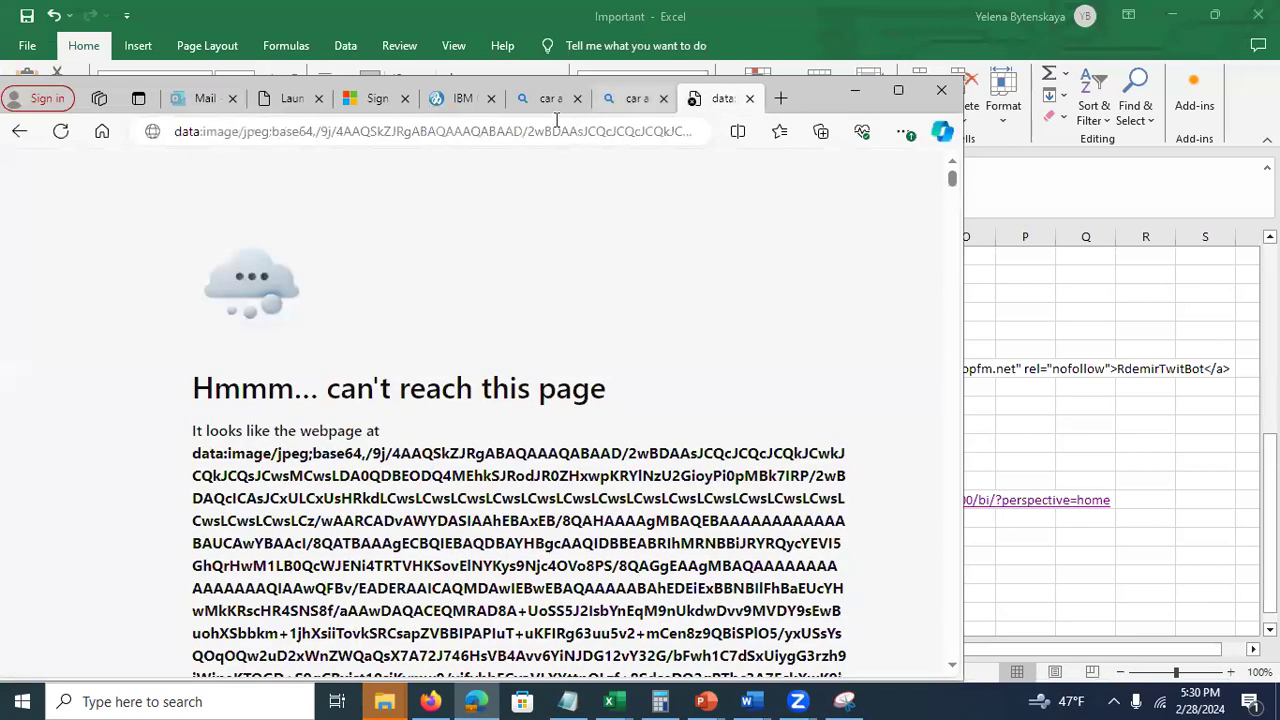
click(556, 133)
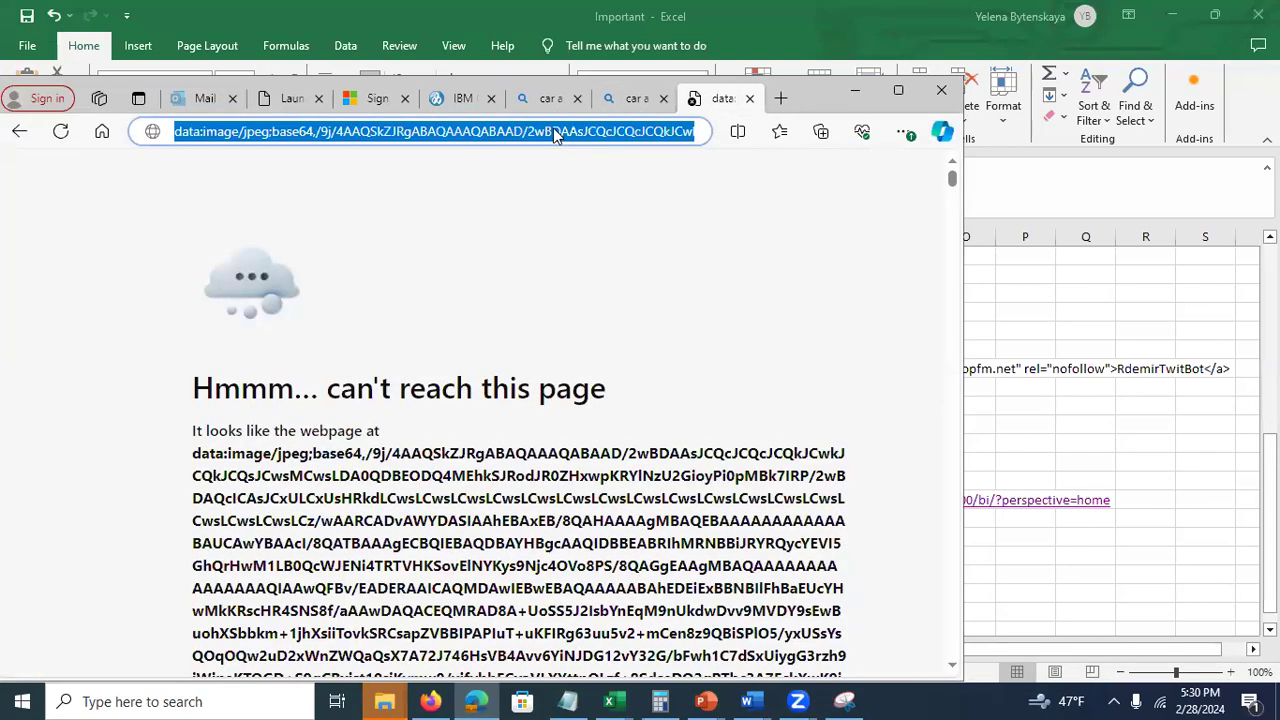
key(ctrl+v)
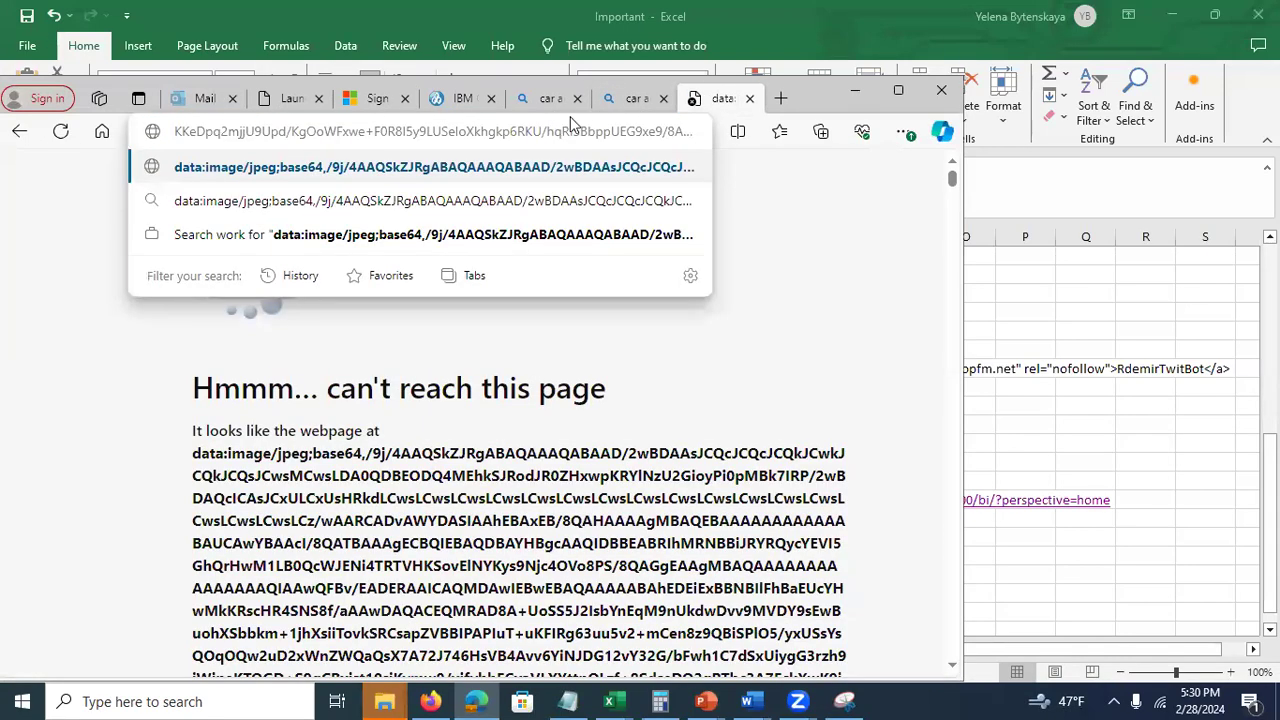
key(Return)
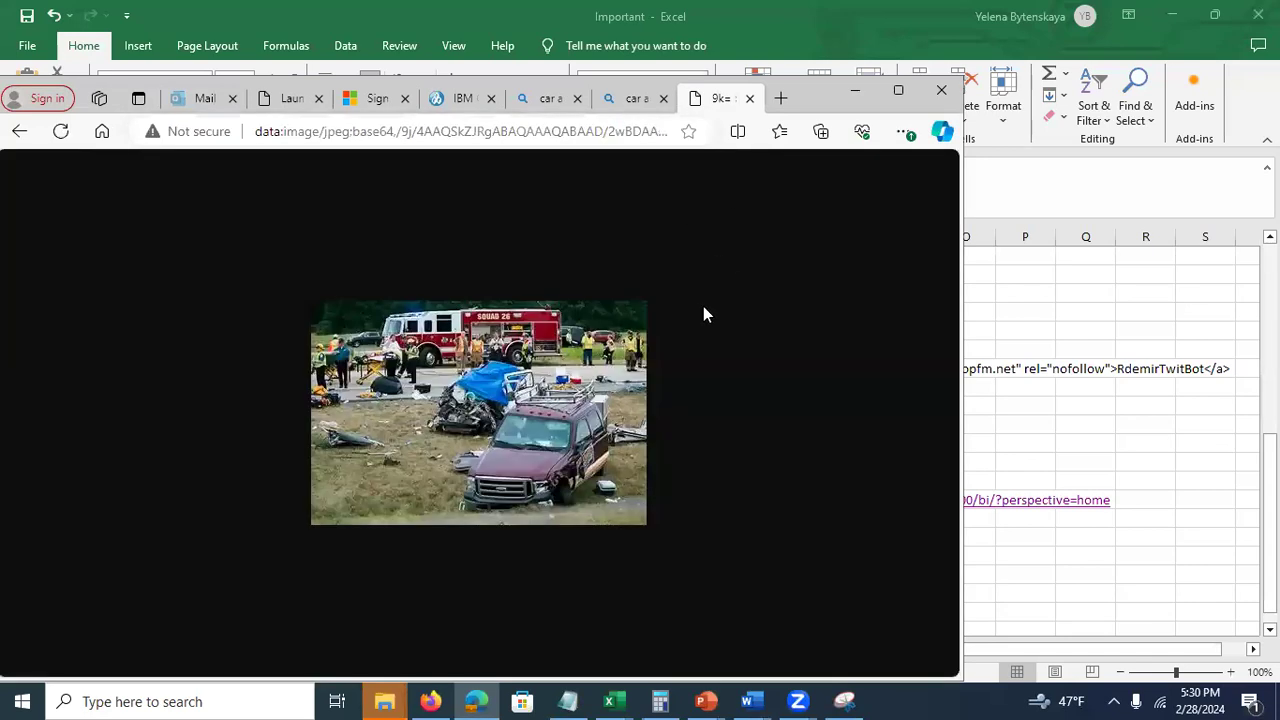
click(633, 134)
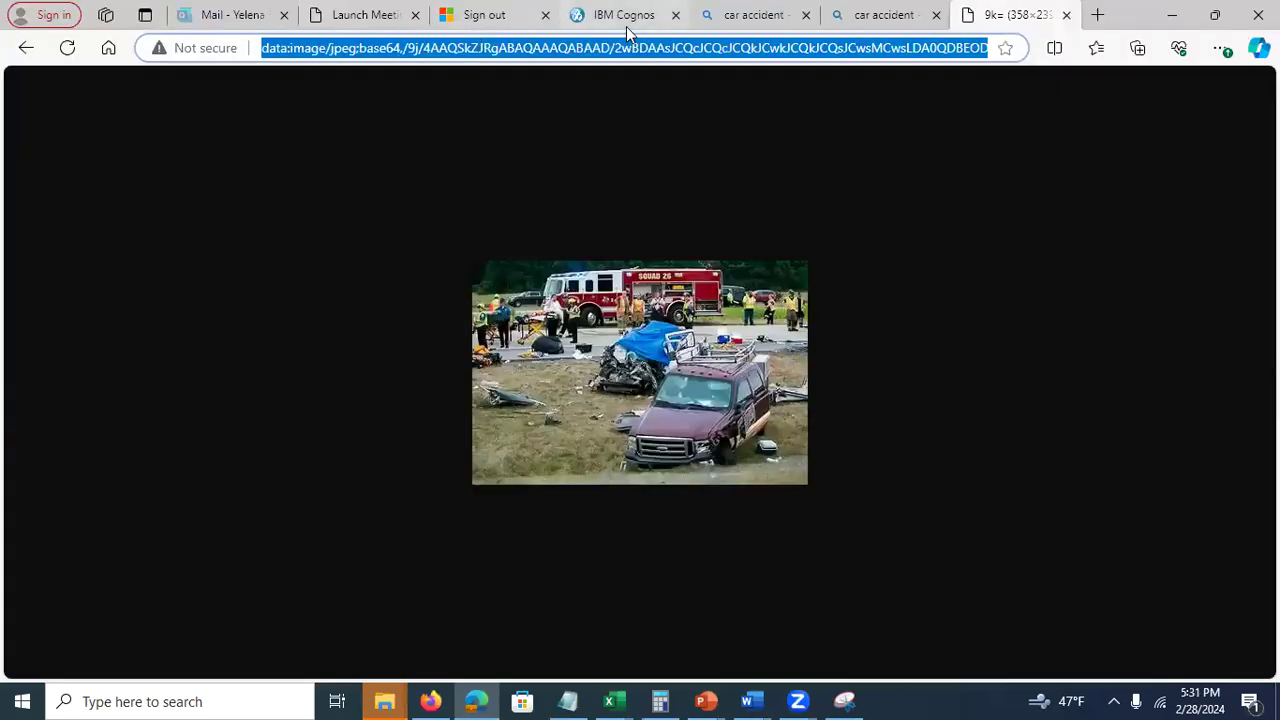
click(626, 25)
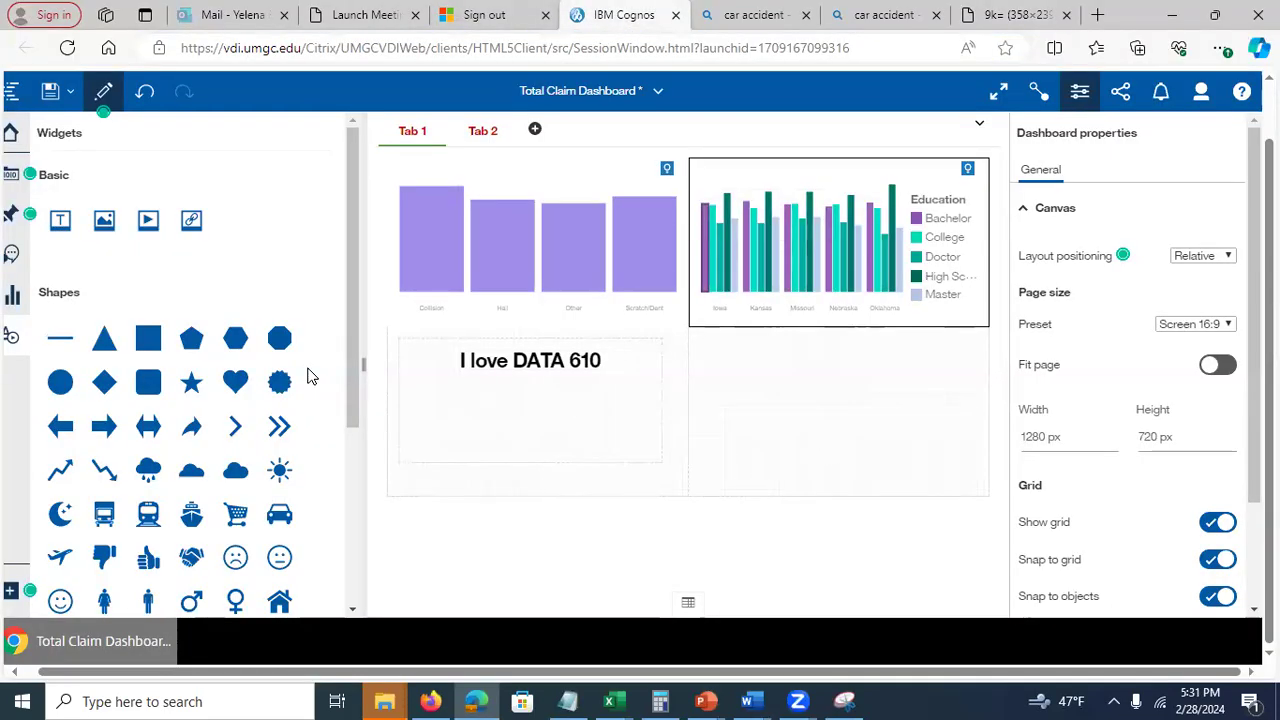
Step: Place an image widget below the education chart and paste the car-crash photo's data:image/jpeg URL as its link
drag(104, 225, 817, 398)
click(808, 416)
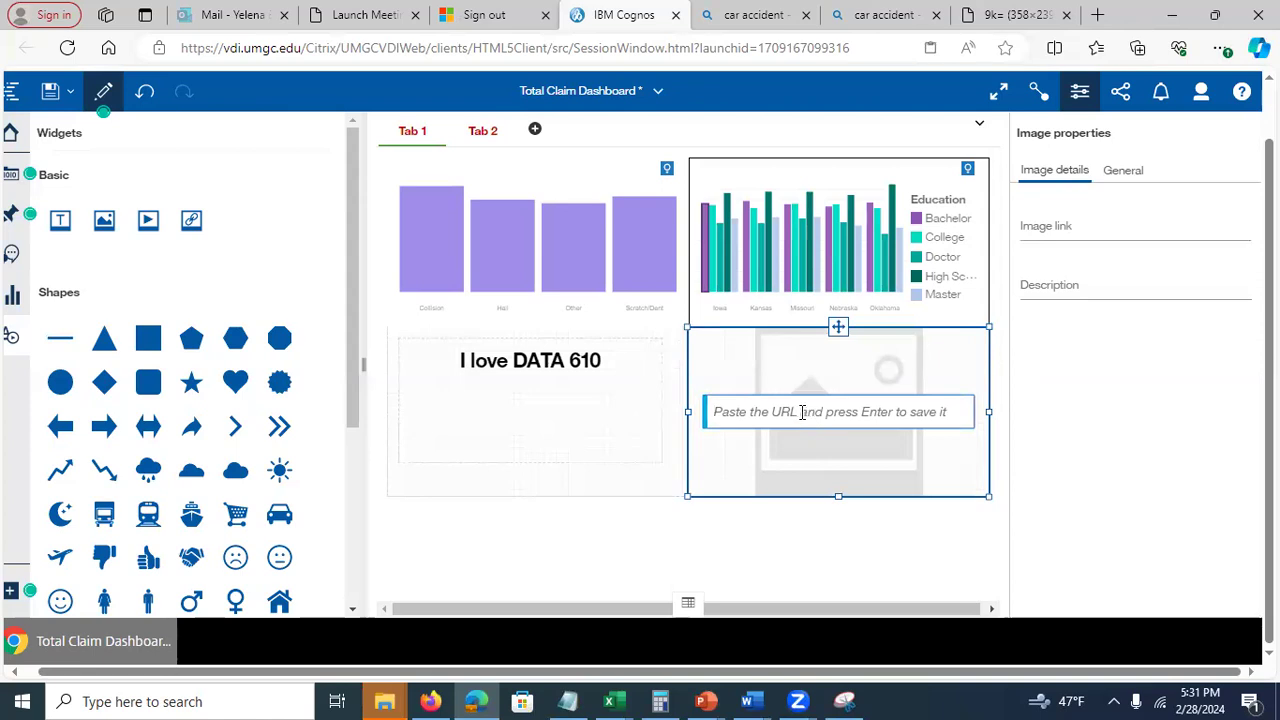
key(ctrl+v)
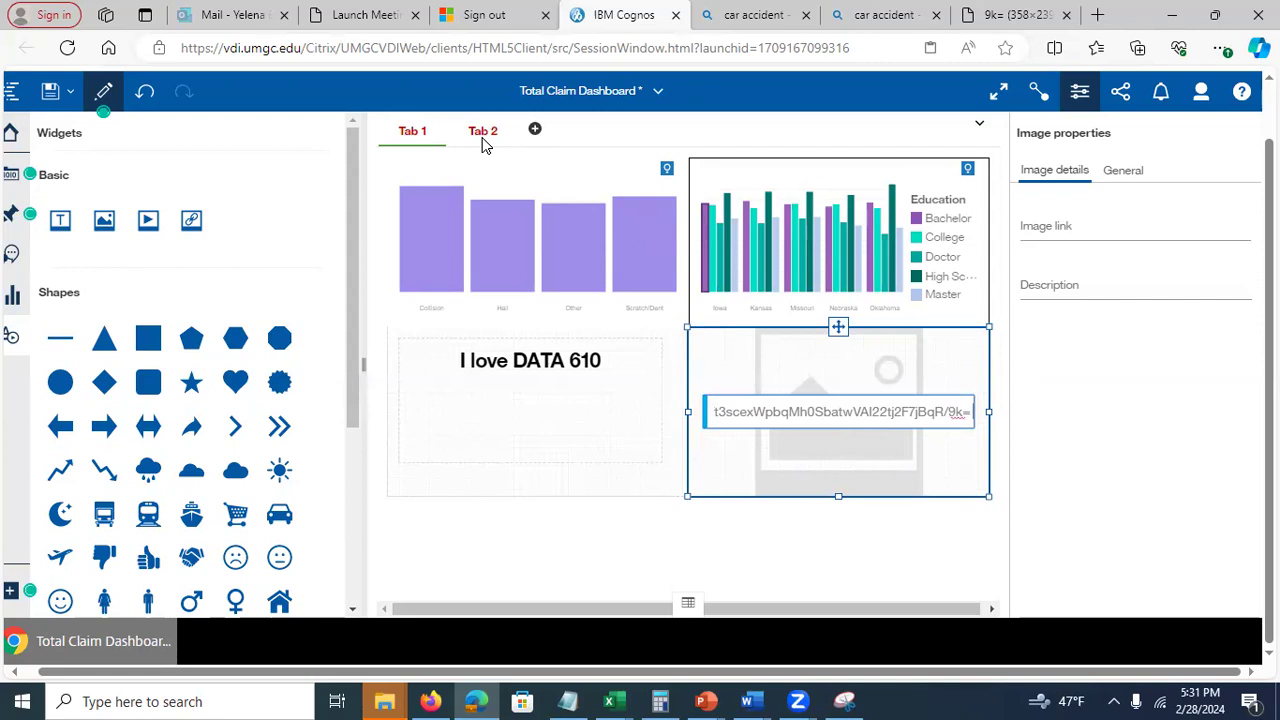
key(Return)
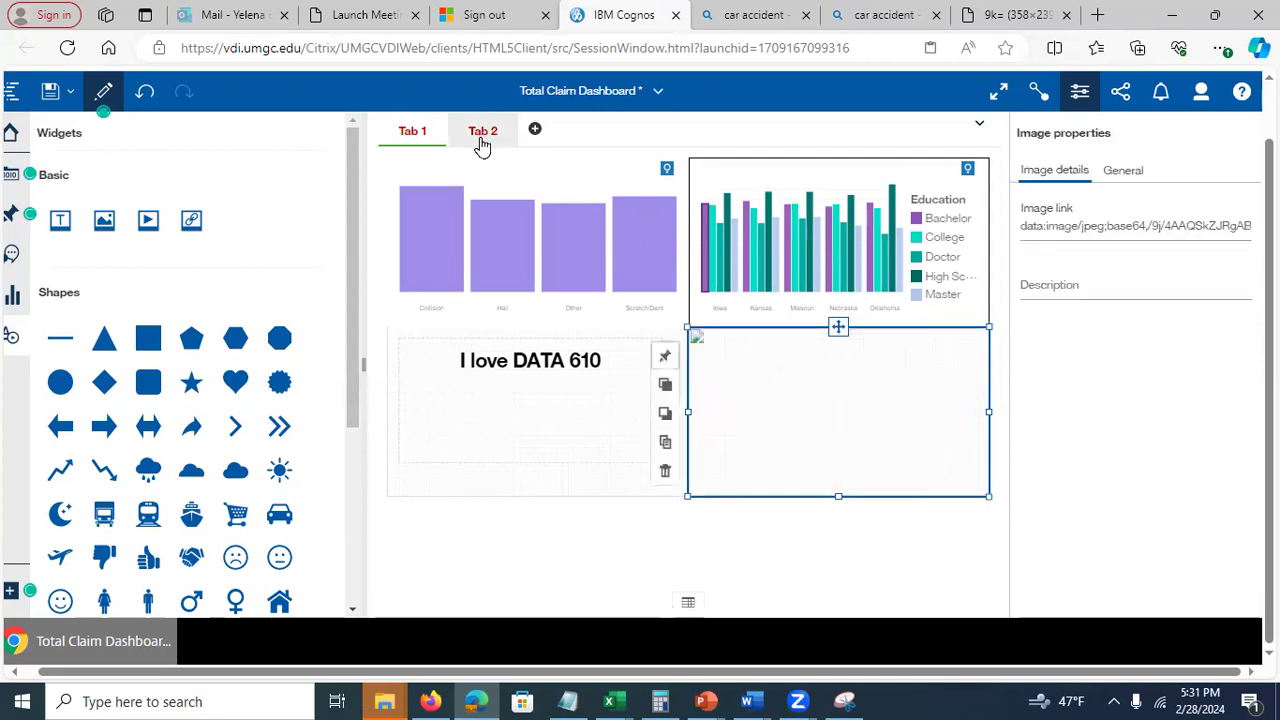
Step: Reselect the image widget and edit its data:image/jpeg link in Image properties, then reopen the link for editing
click(402, 135)
click(817, 362)
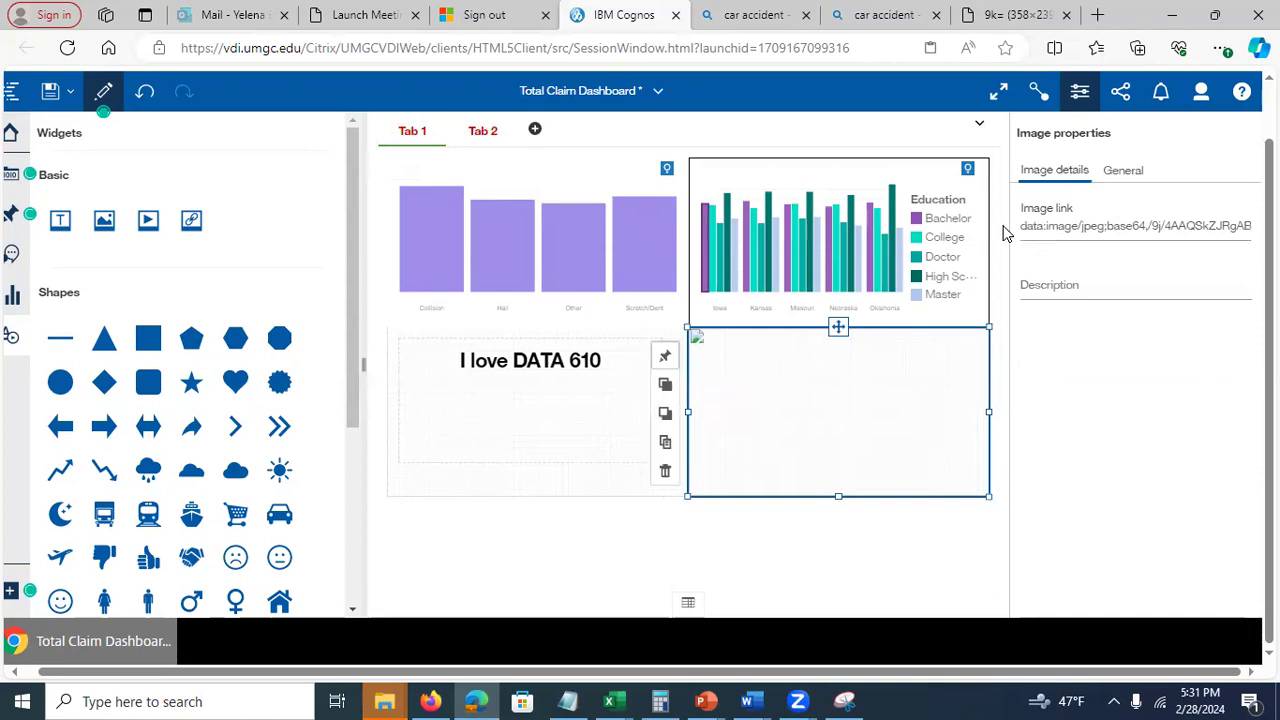
drag(1126, 226, 1020, 226)
click(1188, 228)
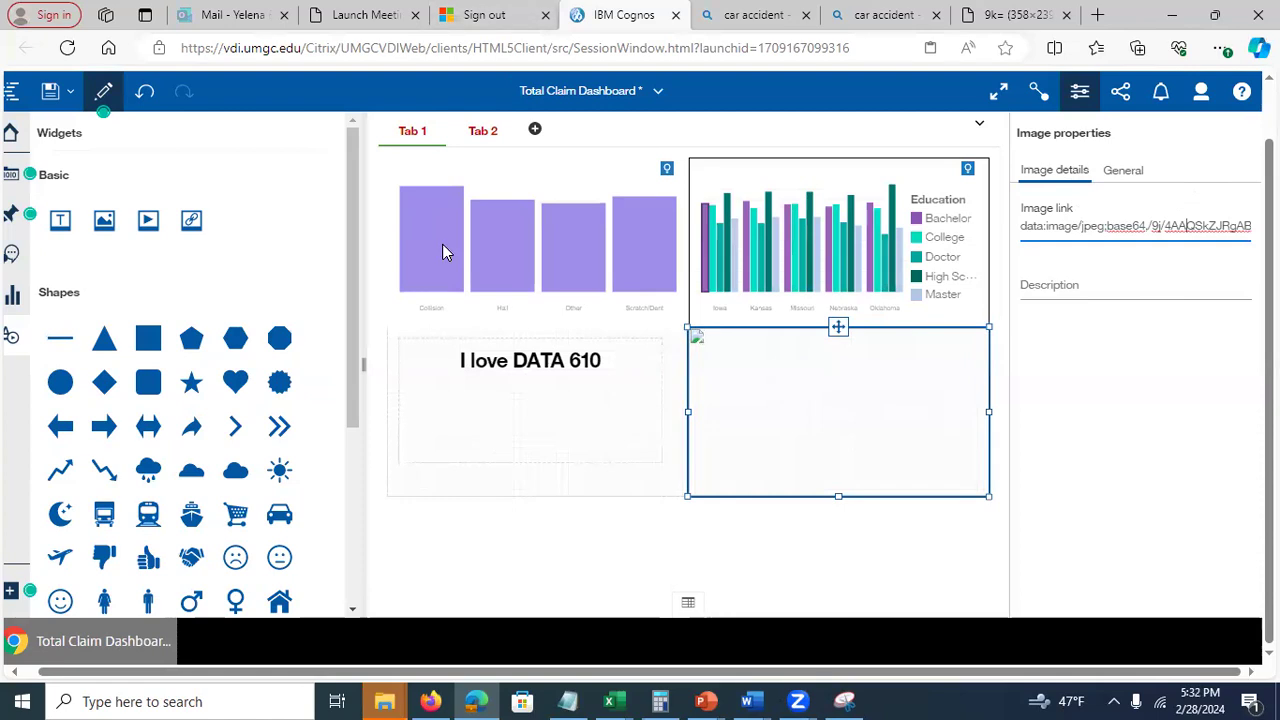
click(791, 305)
click(849, 411)
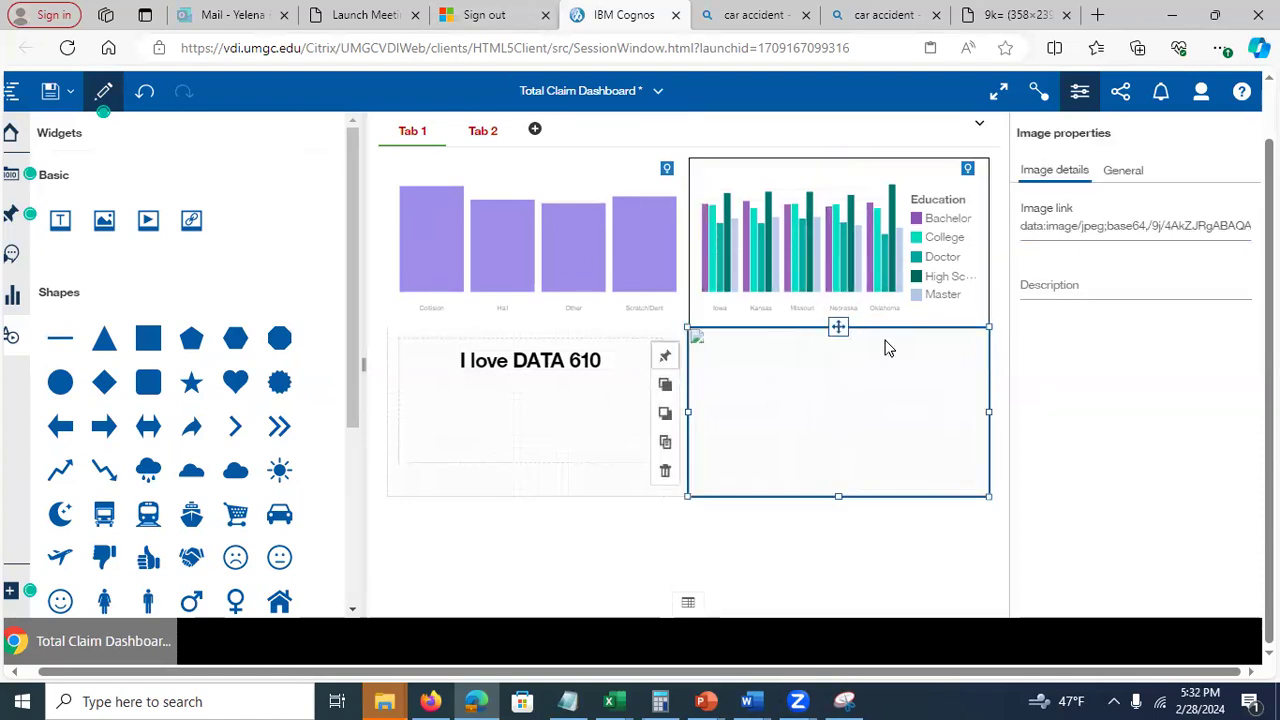
click(1059, 218)
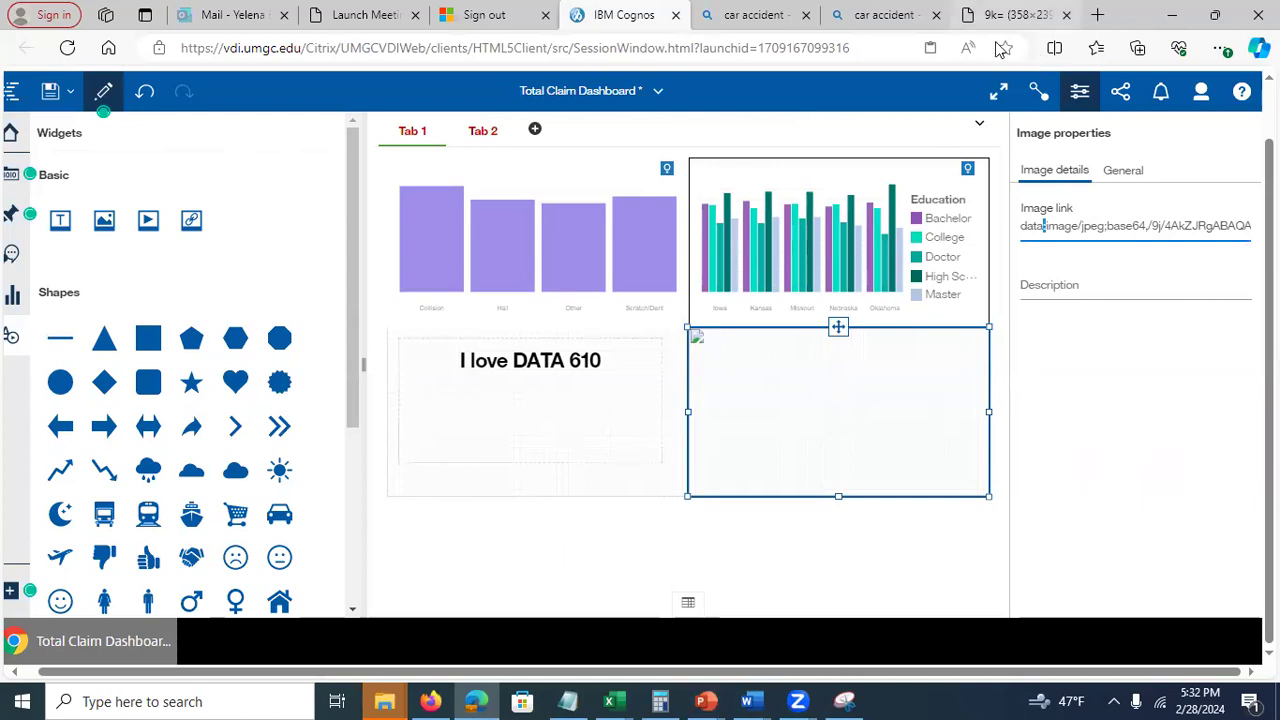
Step: Close the 9k= car-photo tab and the Bing images tab, restore the Edge window, and return to IBM Cognos
click(1012, 15)
key(ctrl+w)
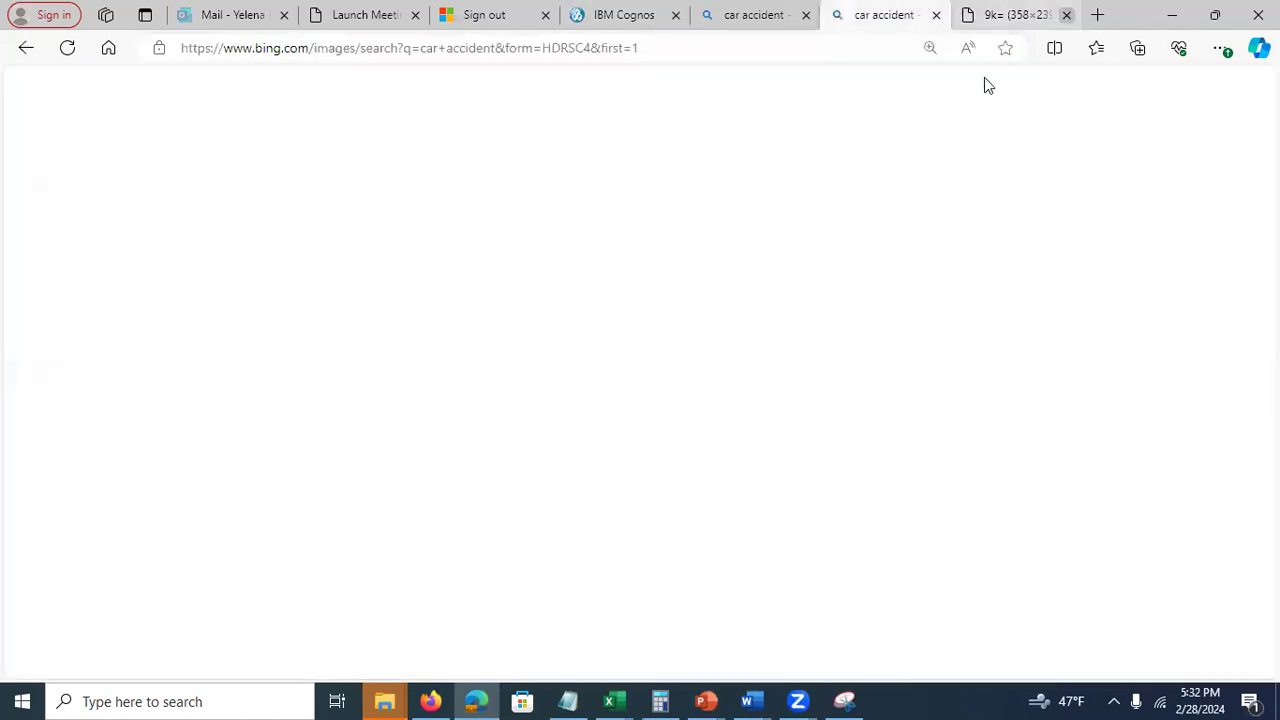
key(ctrl+w)
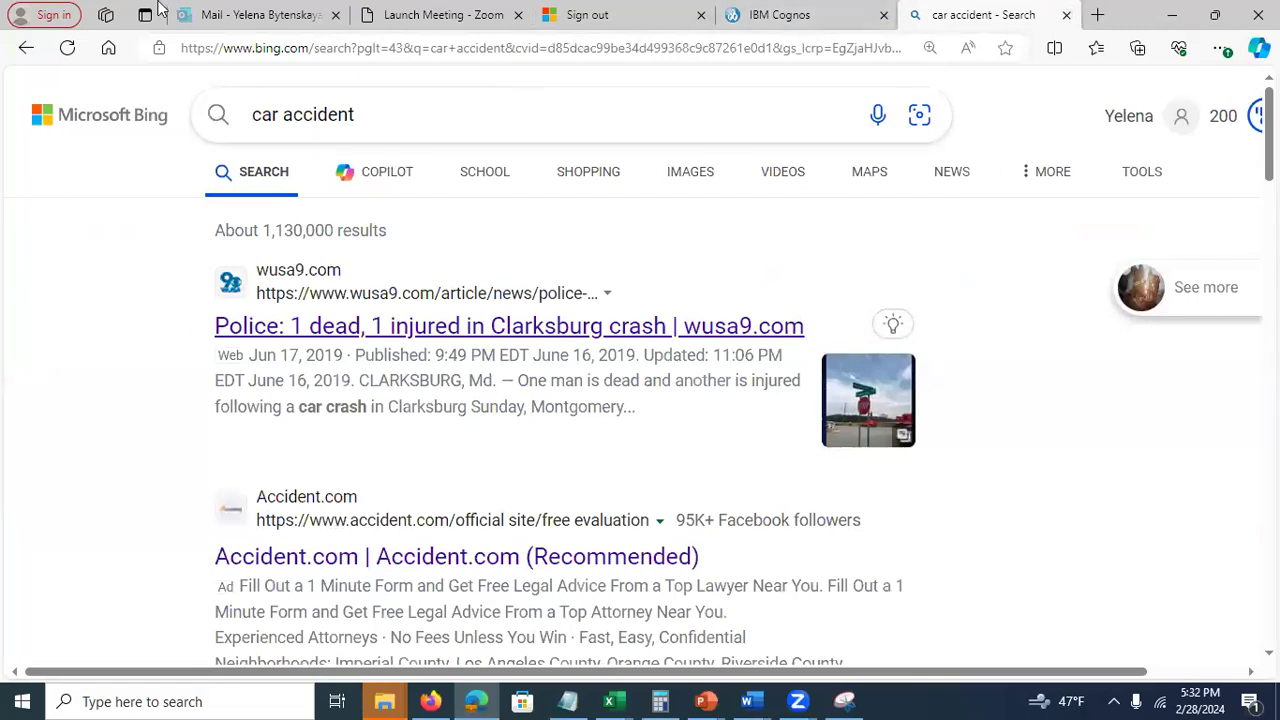
drag(99, 7, 93, 45)
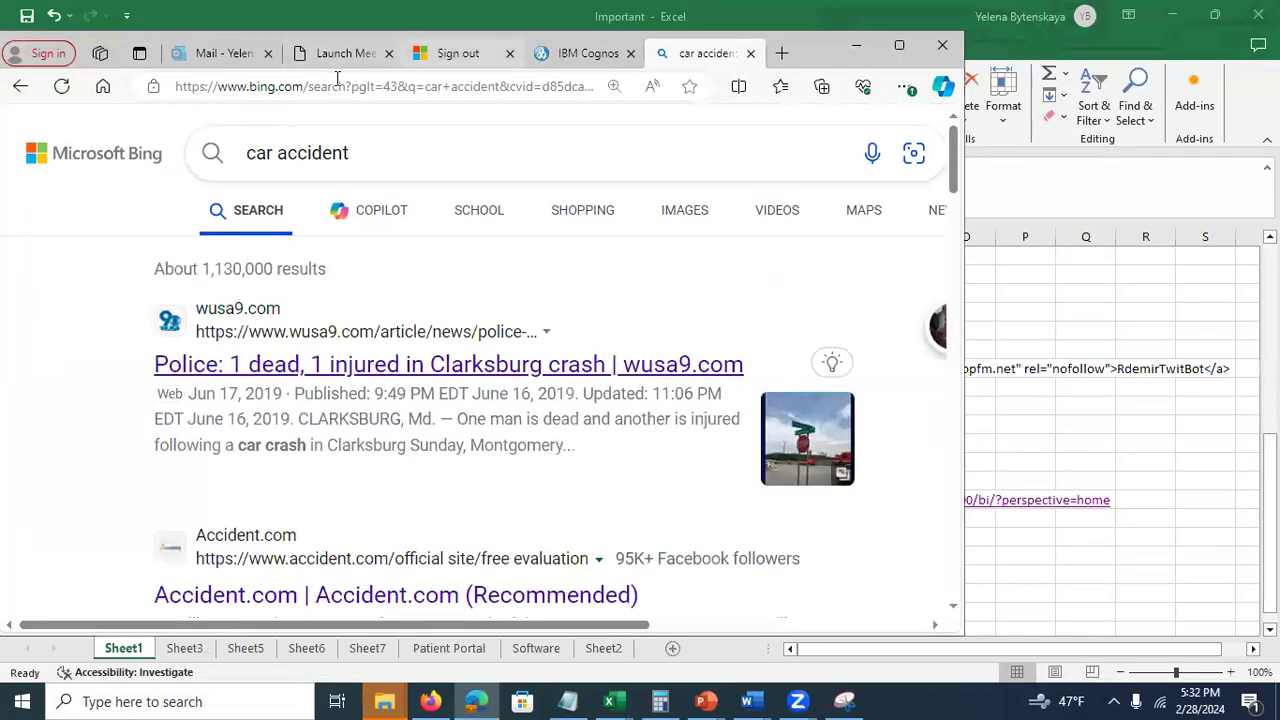
click(585, 53)
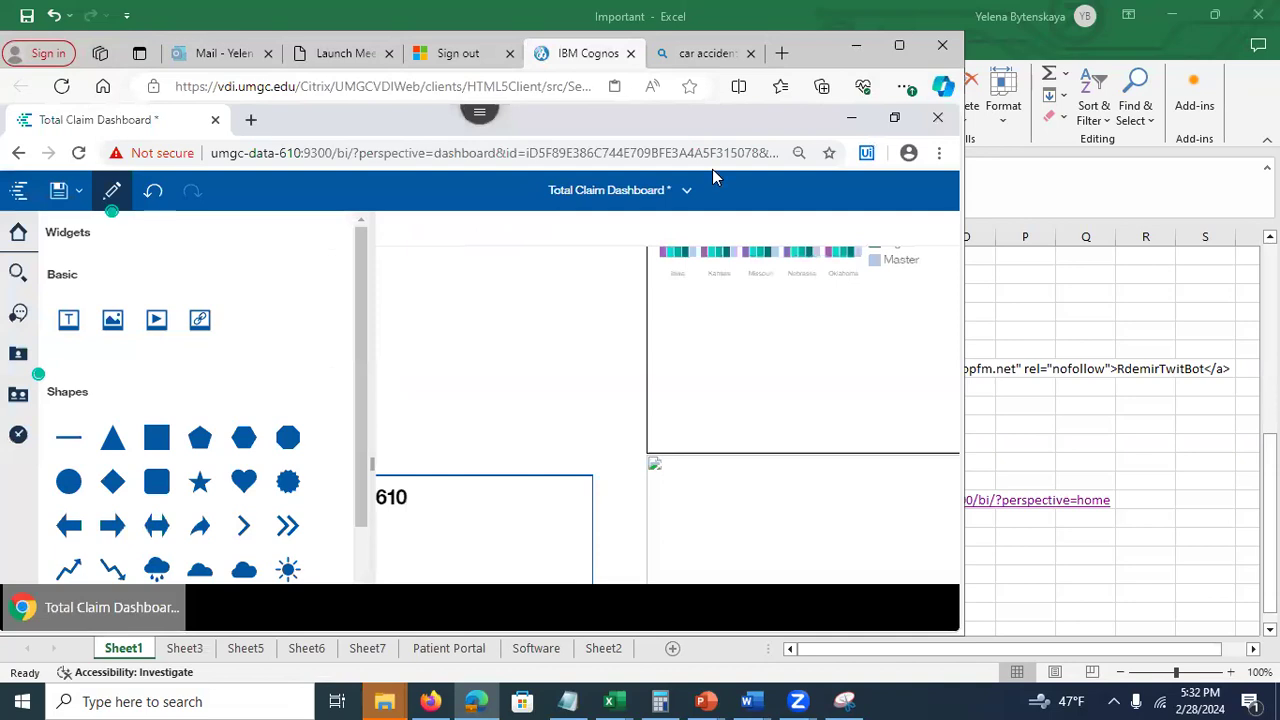
Step: Maximize Edge over the Total Claim Dashboard and focus the image widget's Image link field
click(900, 45)
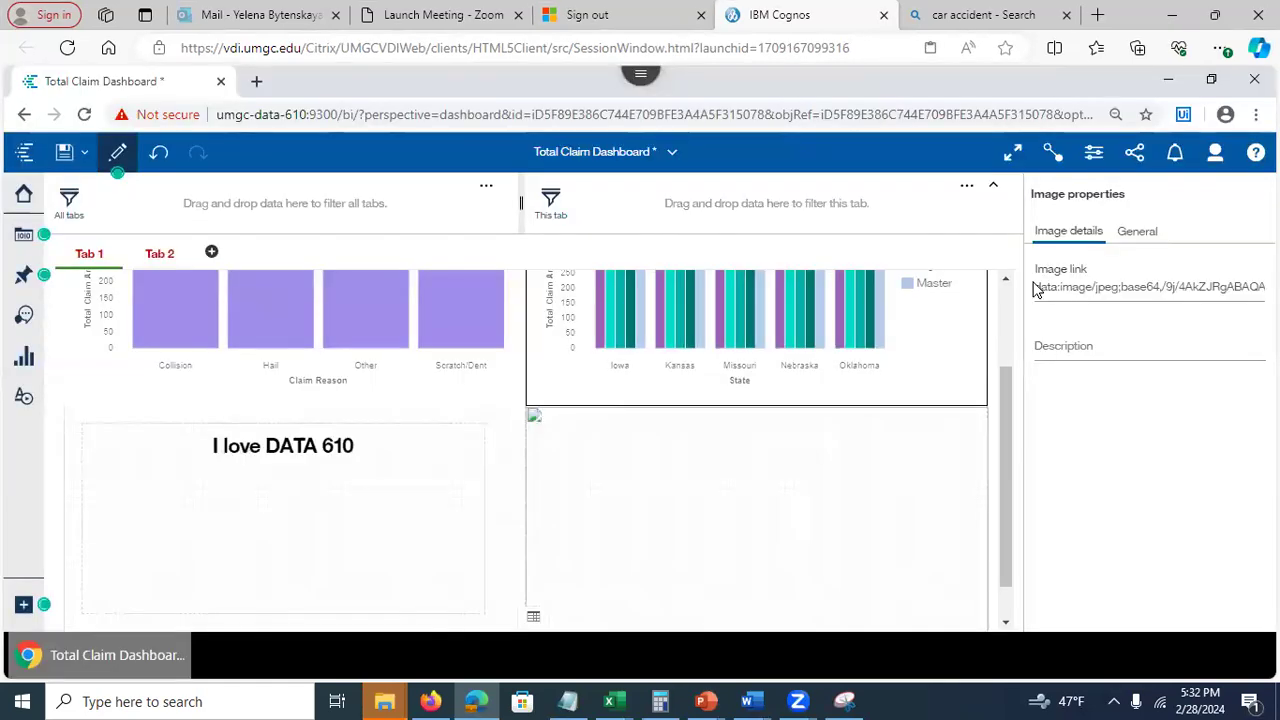
click(1036, 288)
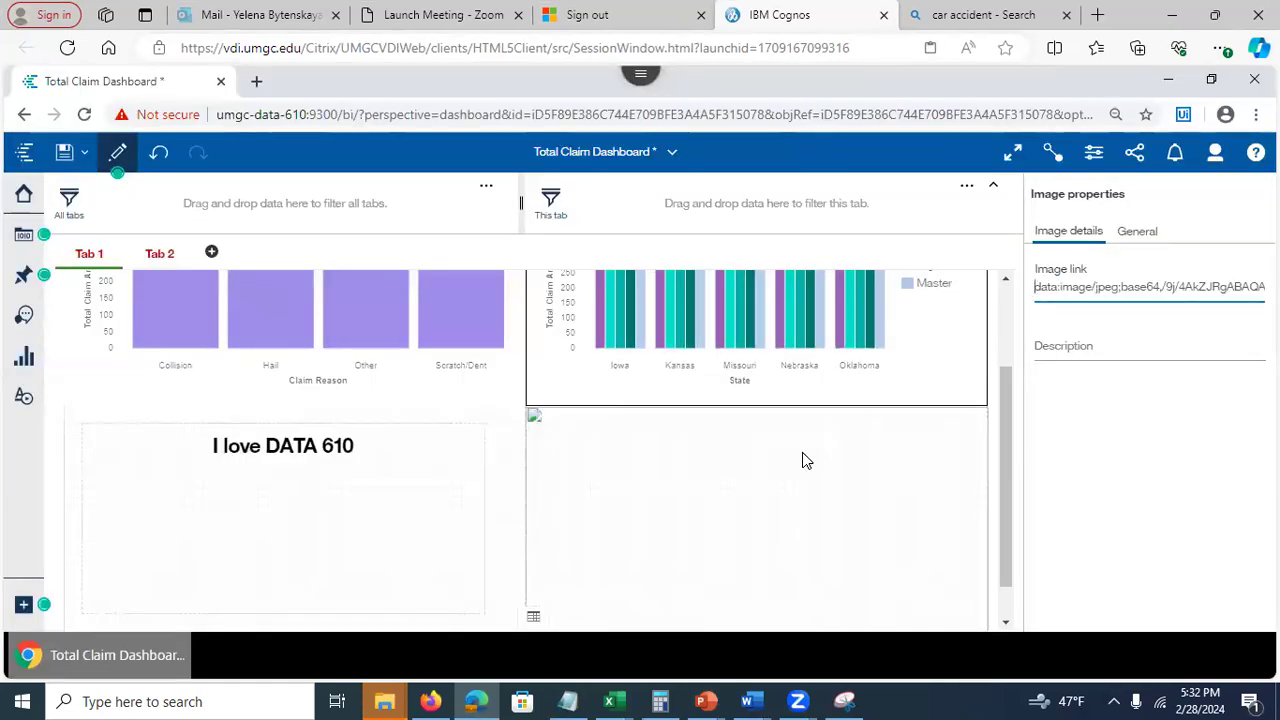
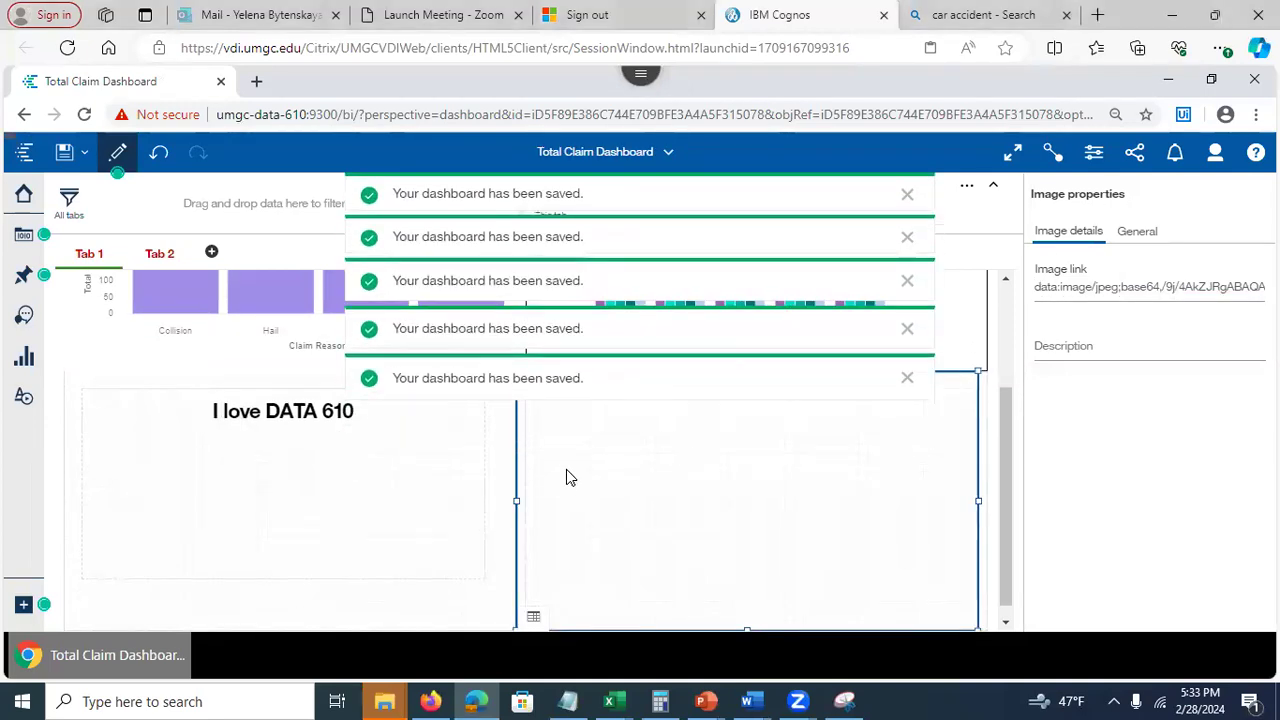
Step: Restore the Edge window over Excel and switch to the Sign out tab
click(1048, 285)
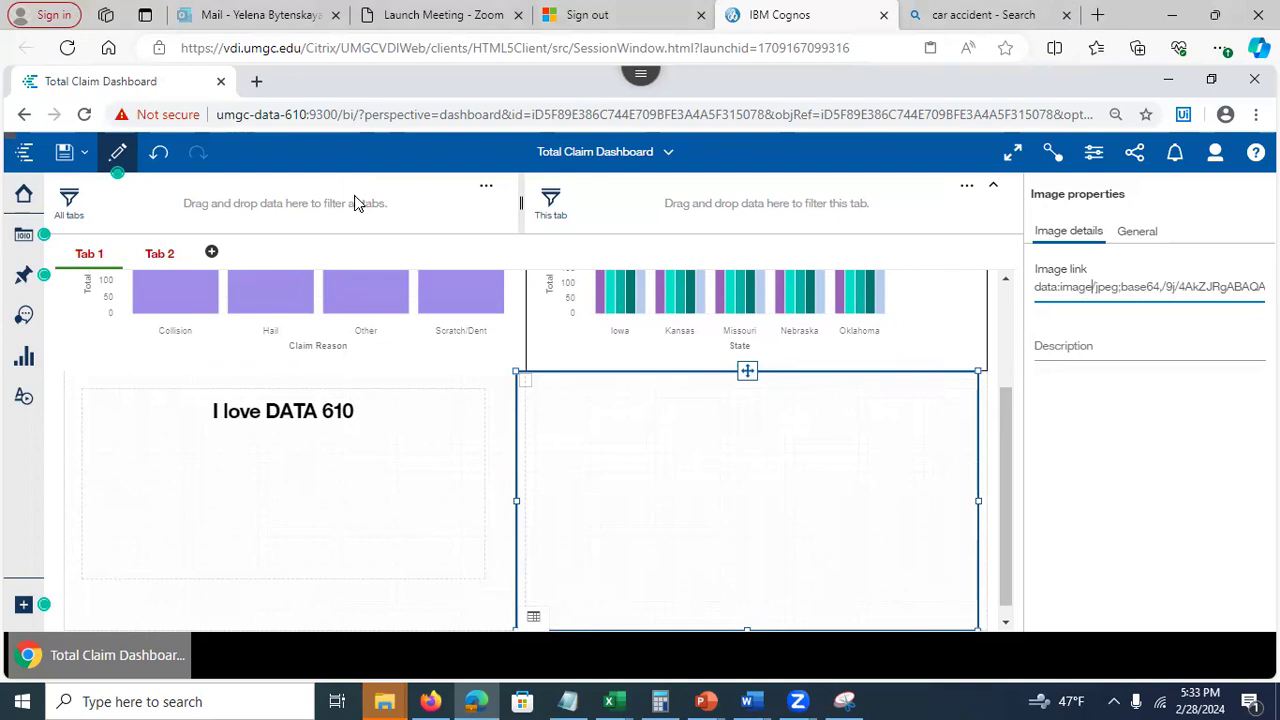
drag(91, 12, 109, 114)
click(471, 115)
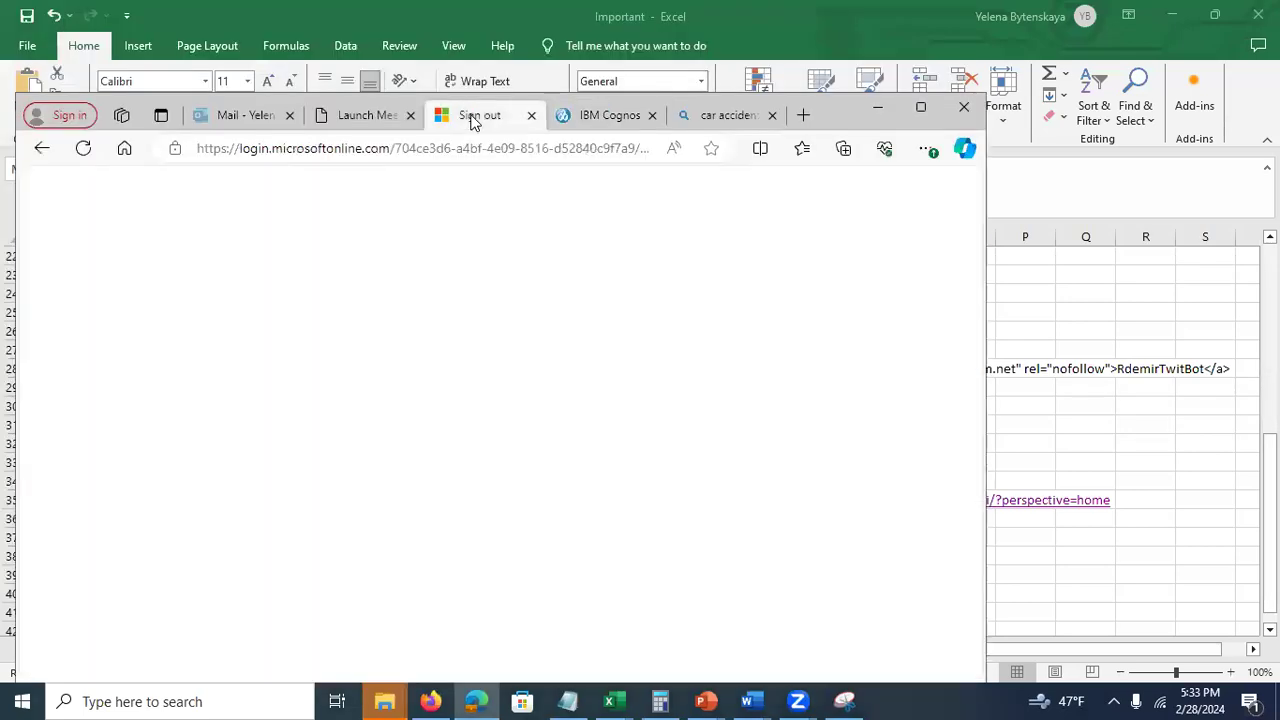
Step: Load vdi.umgc.edu and choose the university account to sign in
click(601, 155)
text(vdi.umgc.edu)
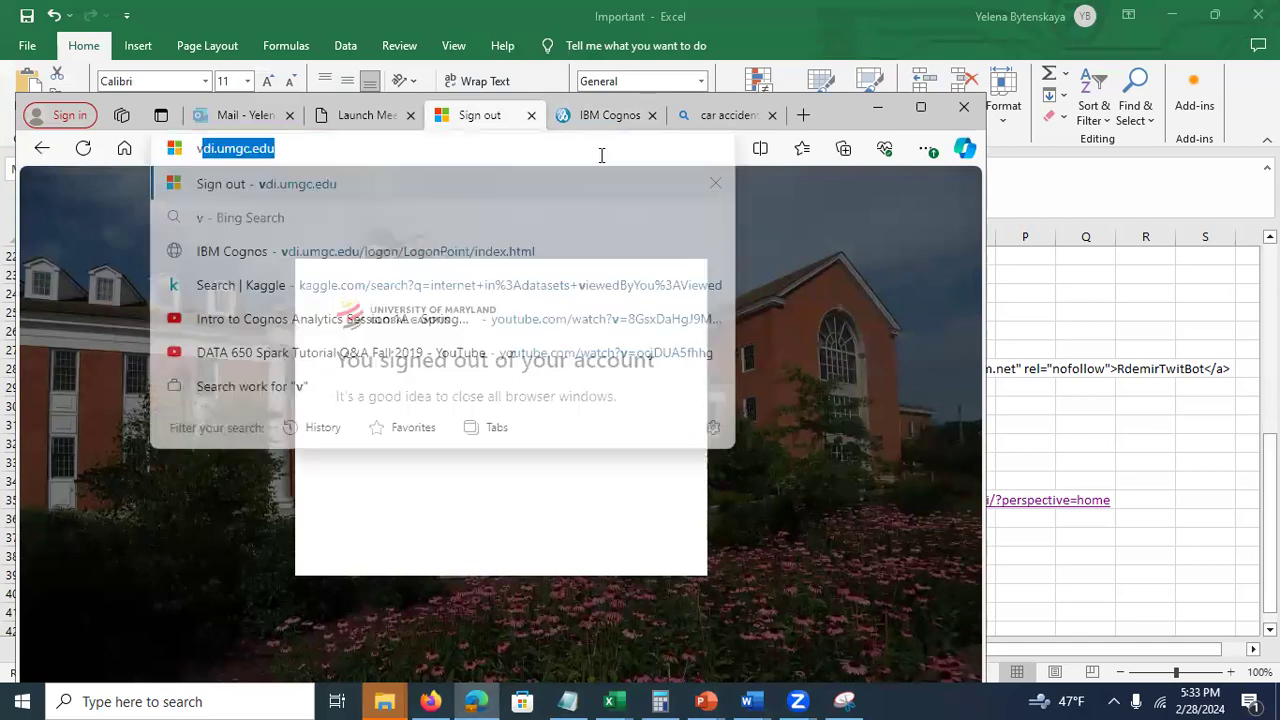
key(Return)
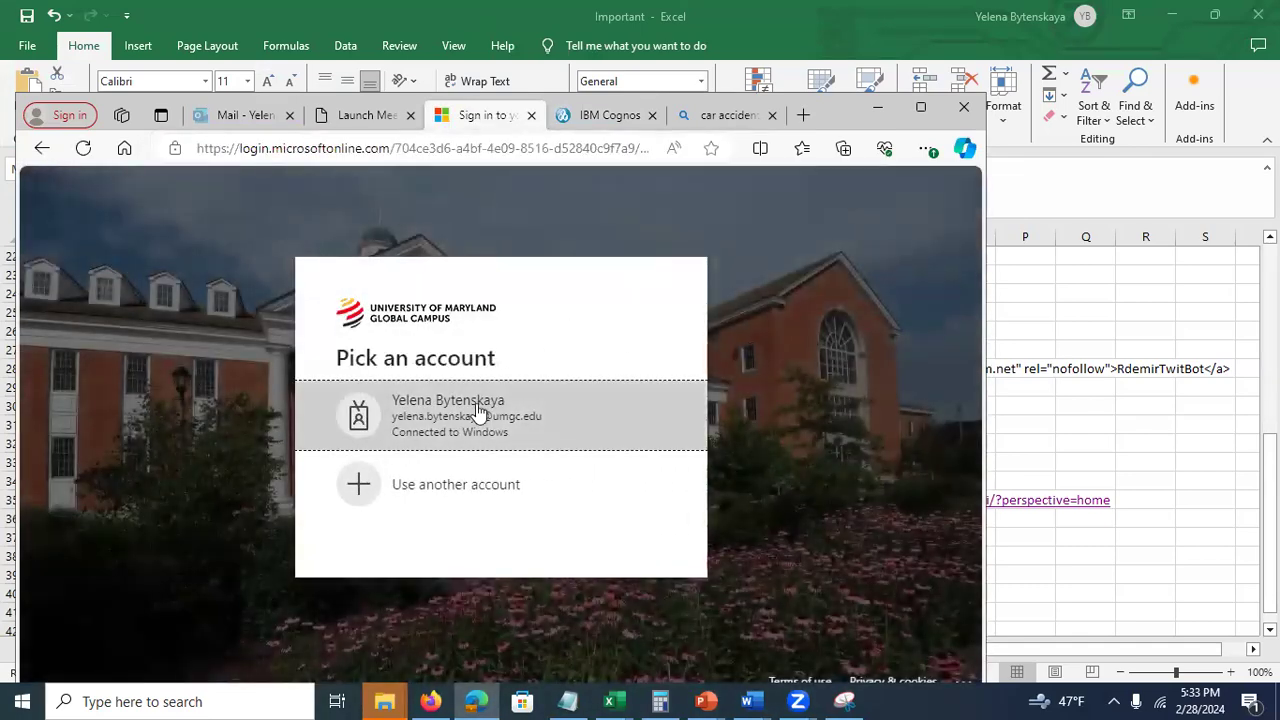
click(478, 409)
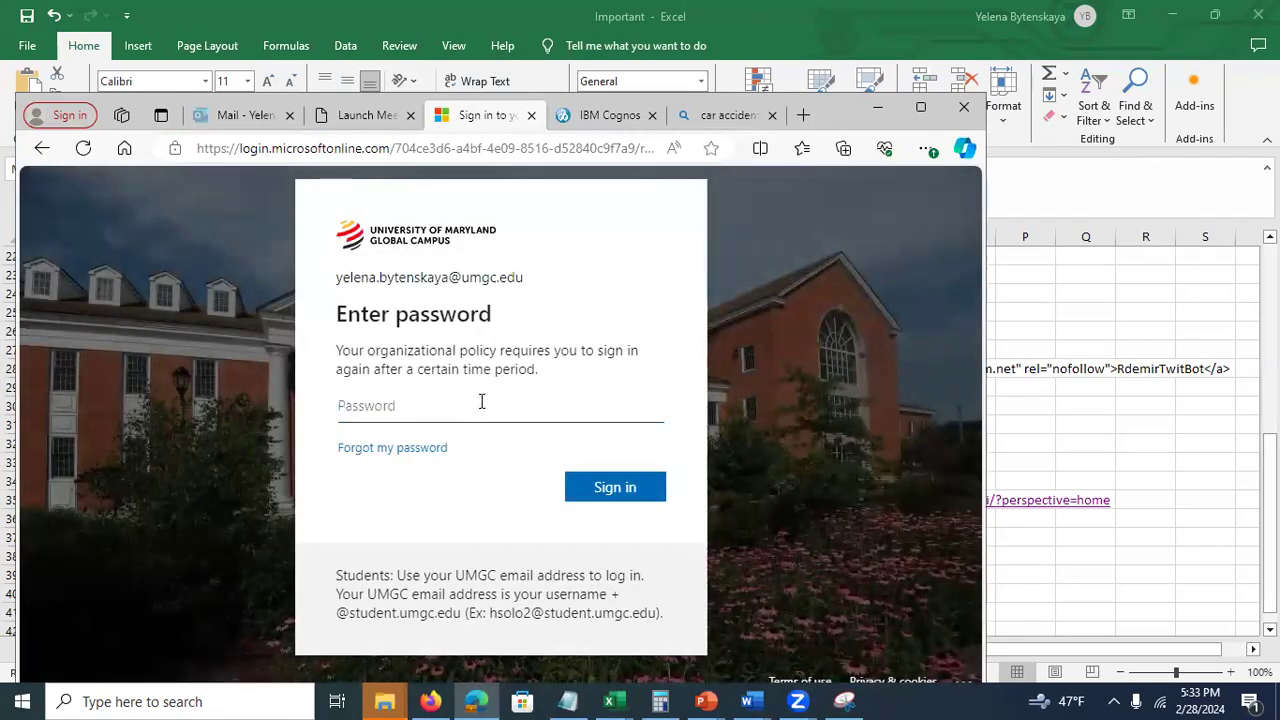
Step: Enter the account password, re-entering it after a typo, and submit it
text(•)
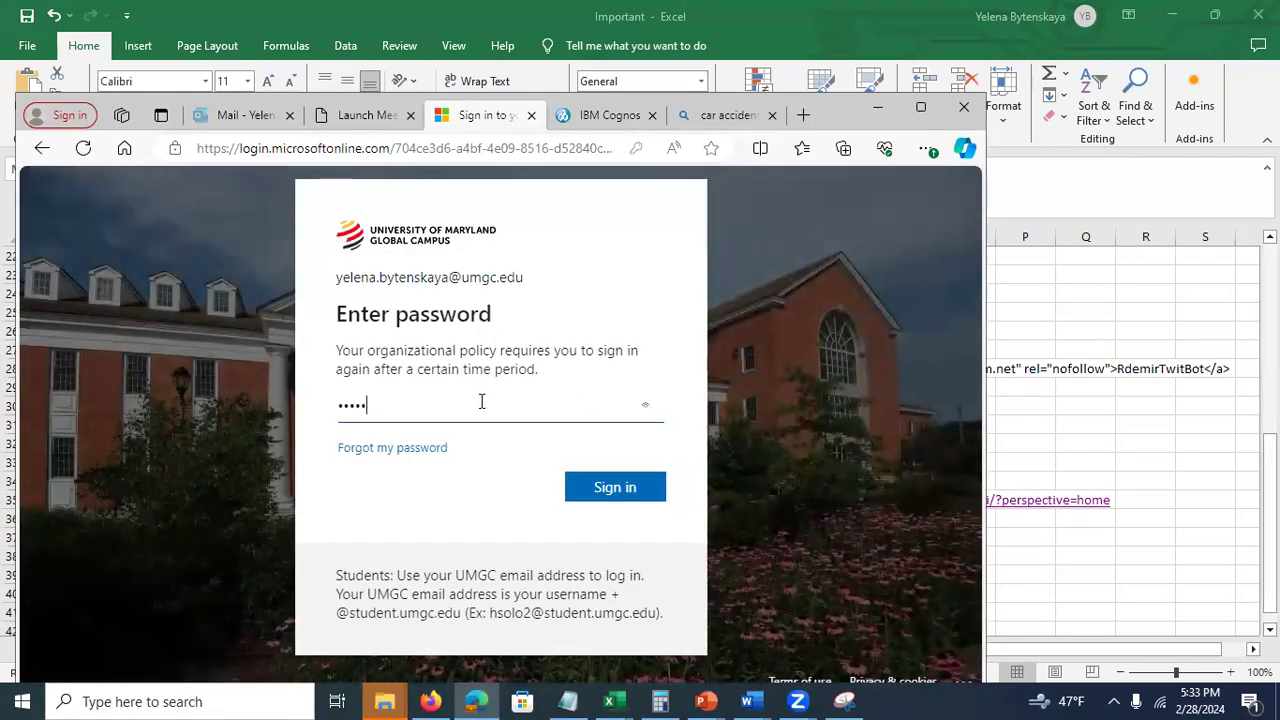
text(••••••••)
key(ctrl+a)
key(BackSpace)
text(••)
click(424, 90)
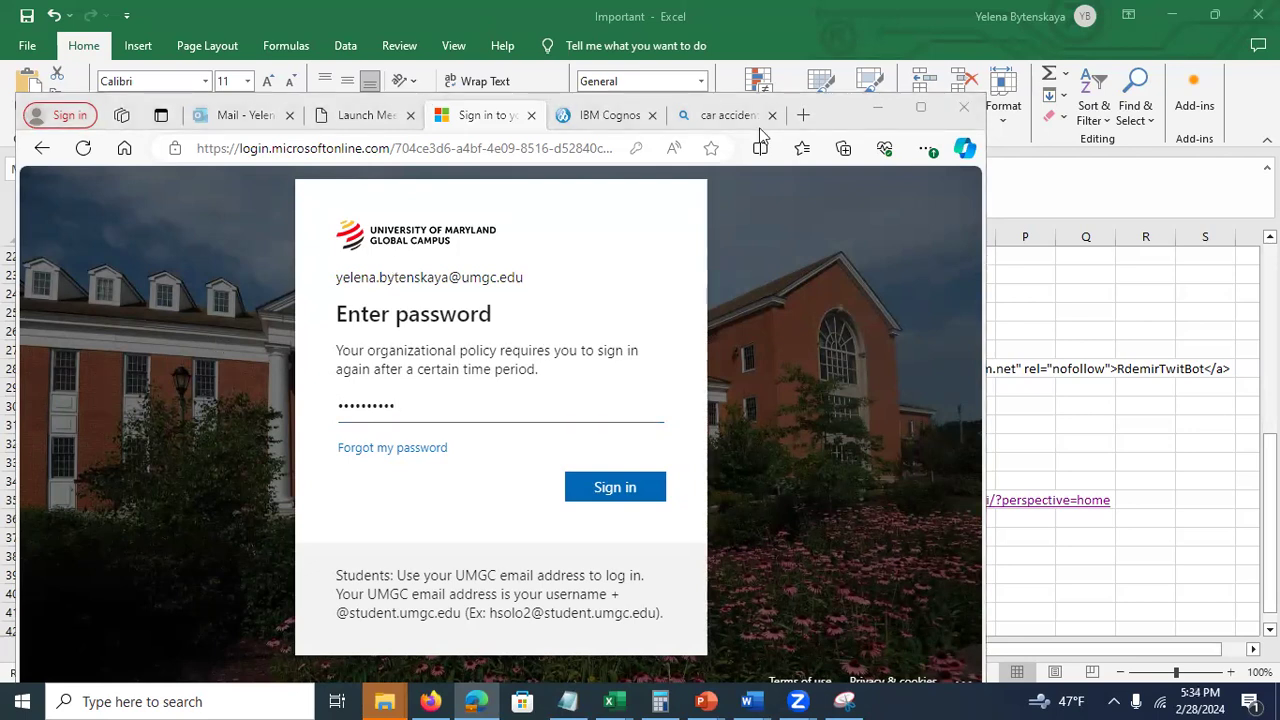
click(606, 487)
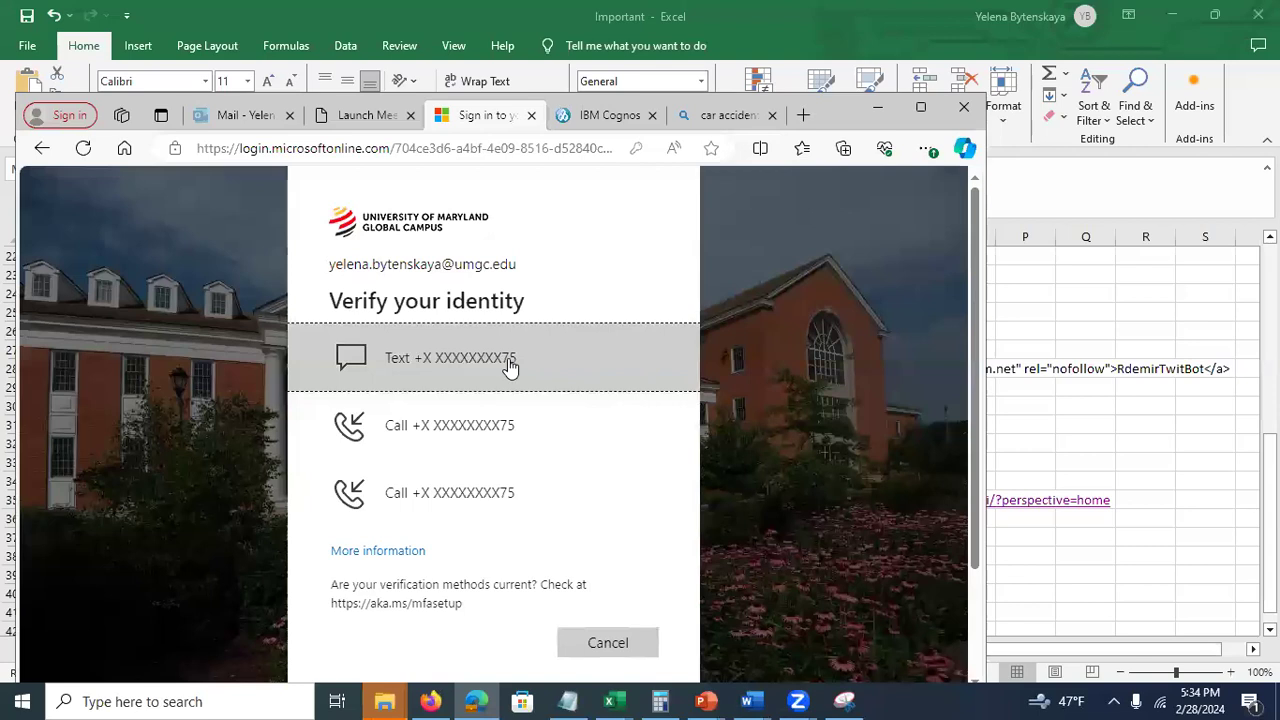
Step: Verify the sign-in with a texted code, then return to the IBM Cognos tab
click(510, 366)
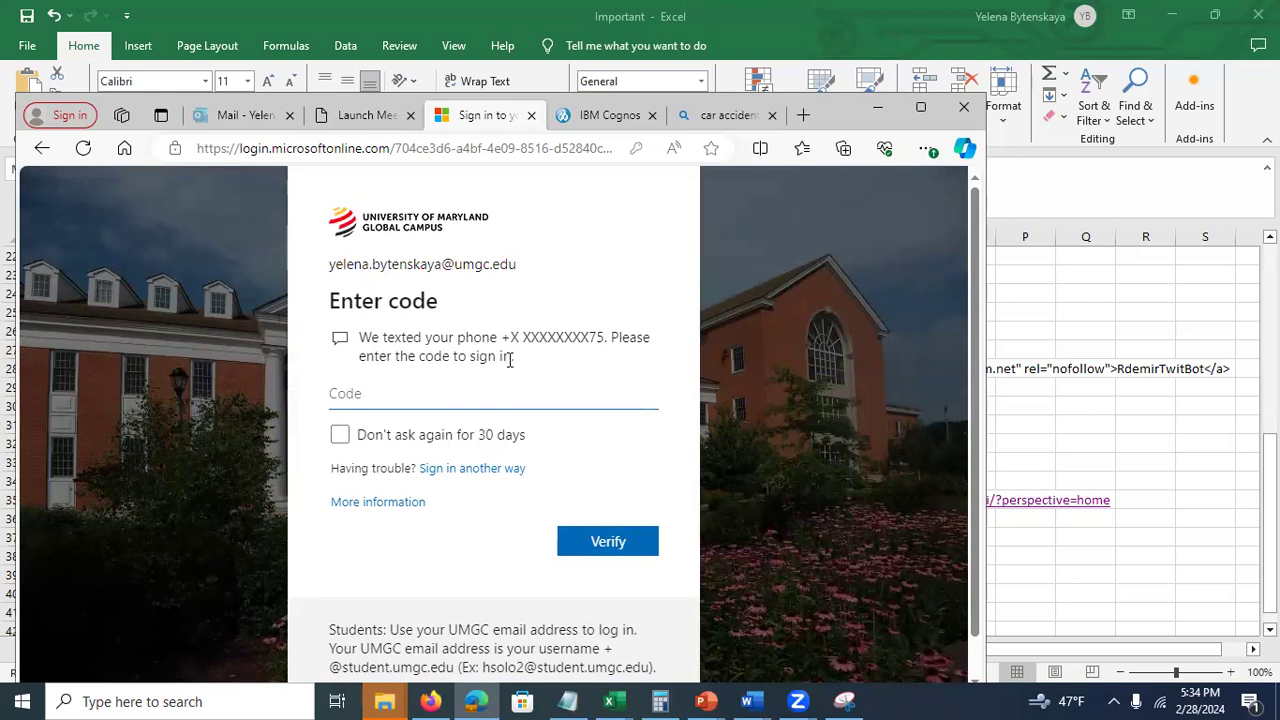
click(604, 539)
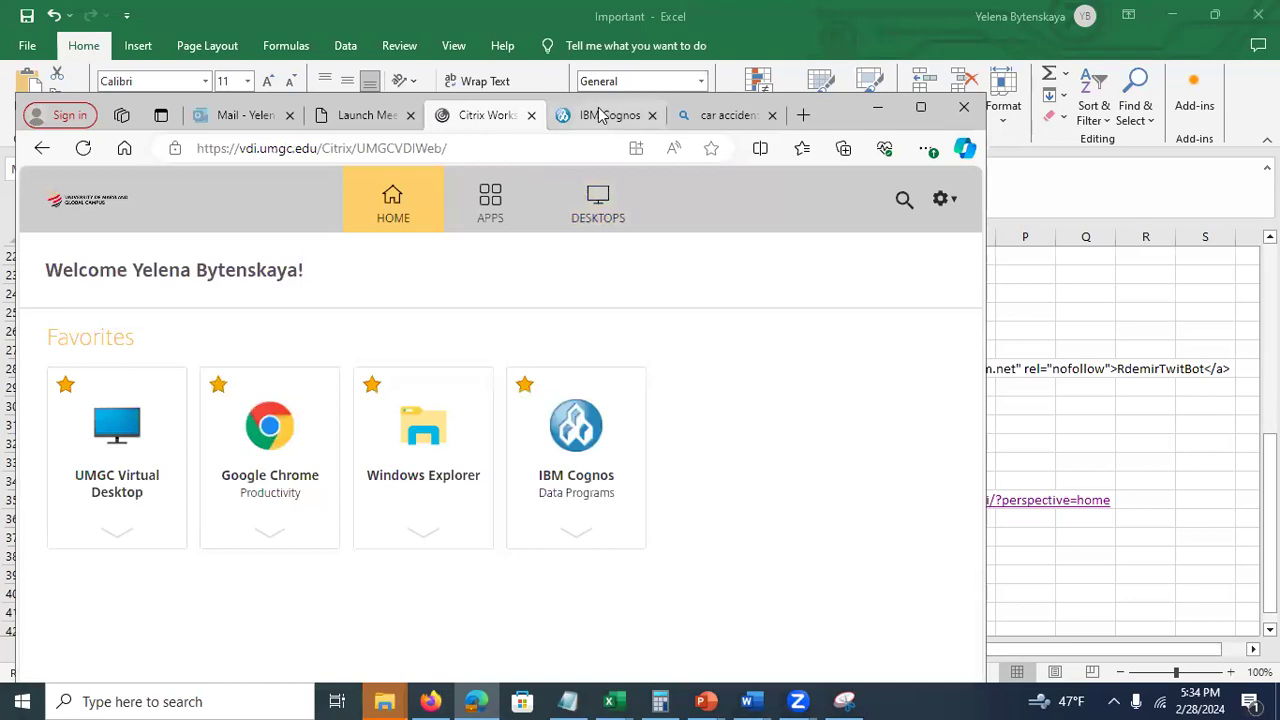
click(600, 115)
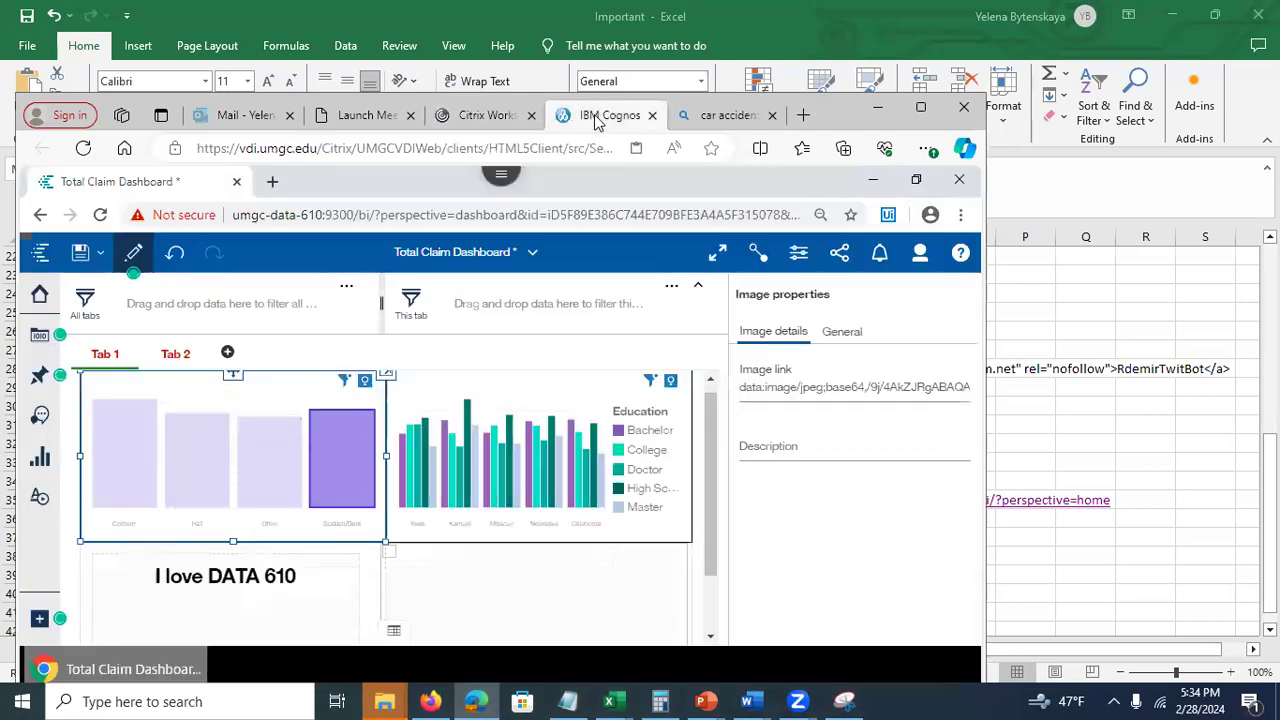
Step: Maximize the browser over the Total Claim Dashboard, then bring up the Session 2 slides
click(926, 111)
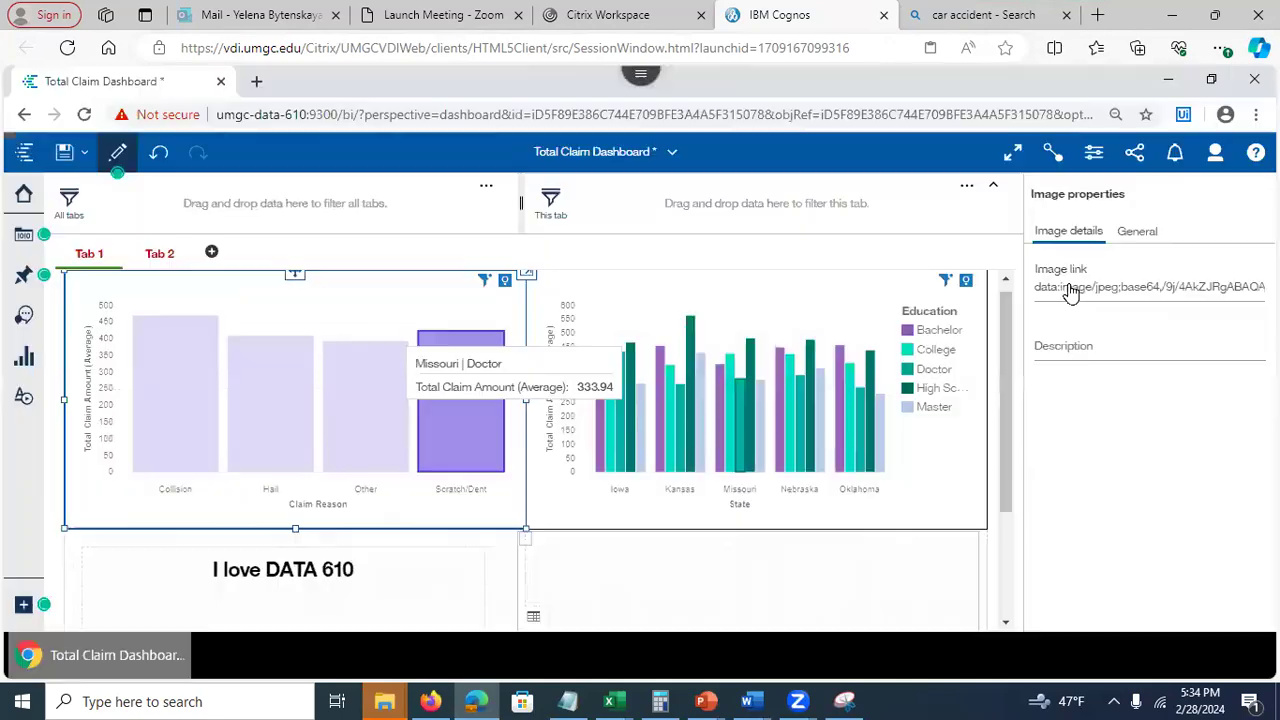
click(1037, 286)
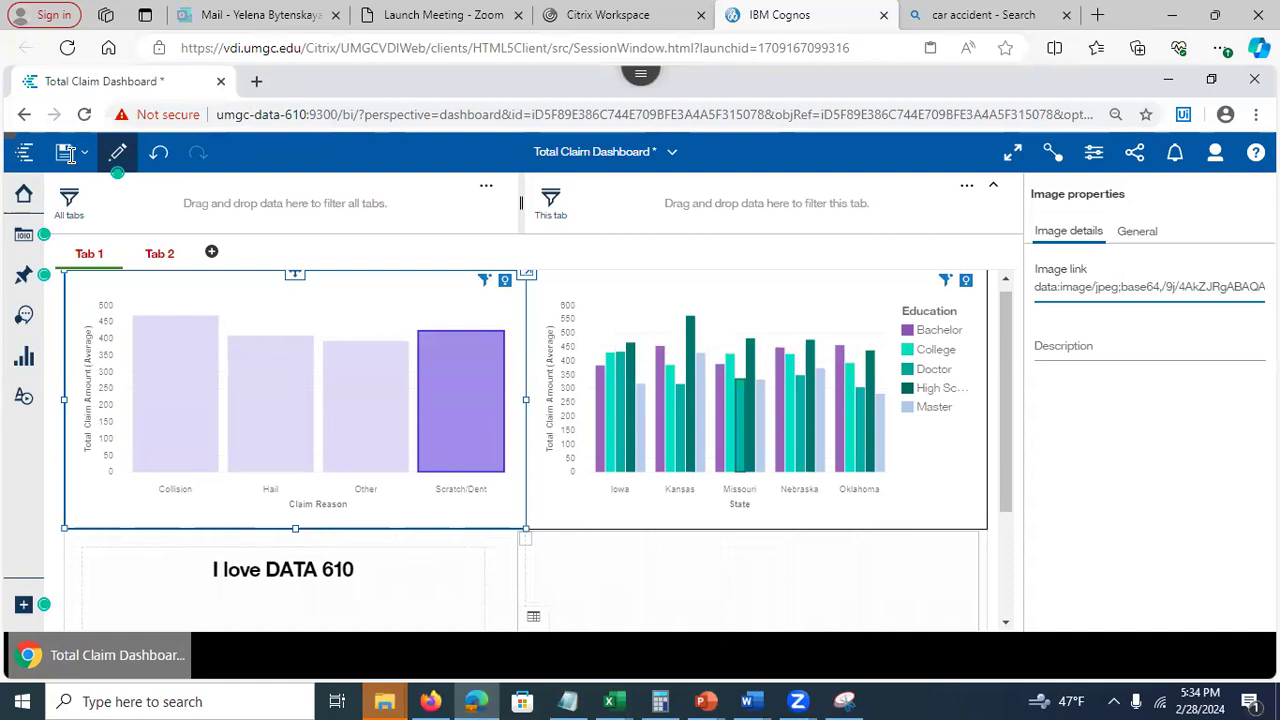
mouse_move(710, 700)
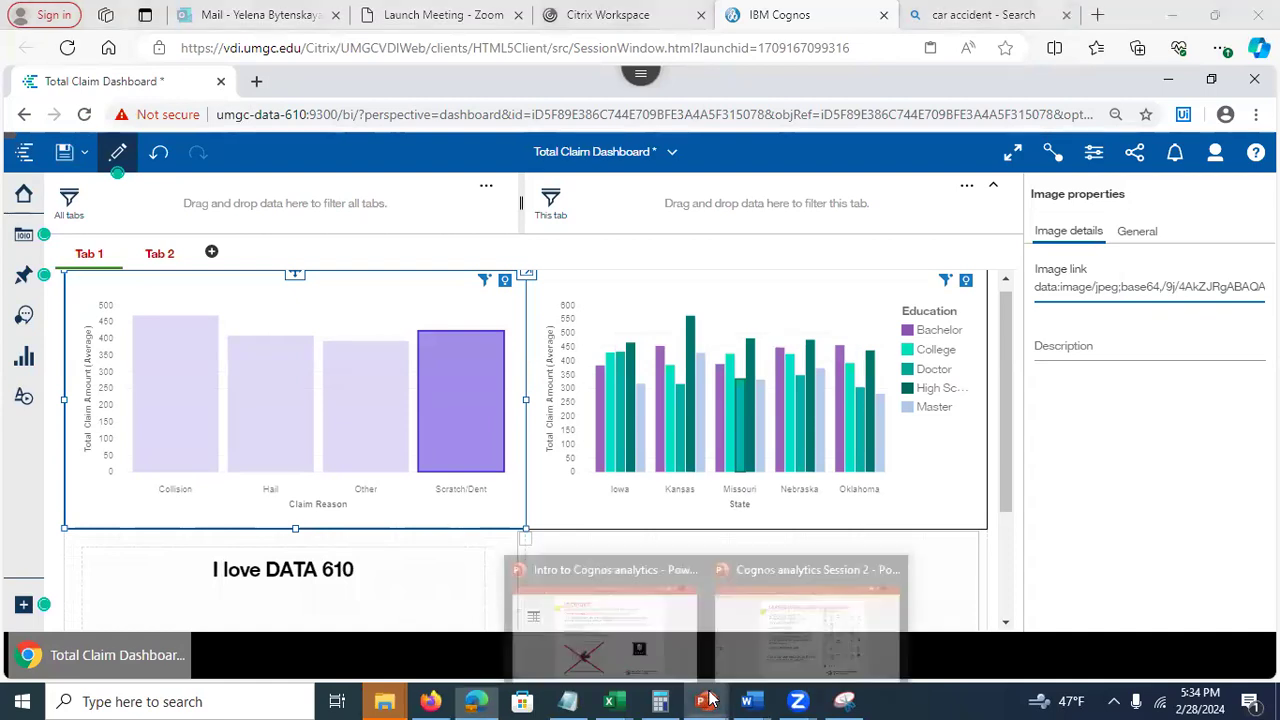
click(775, 650)
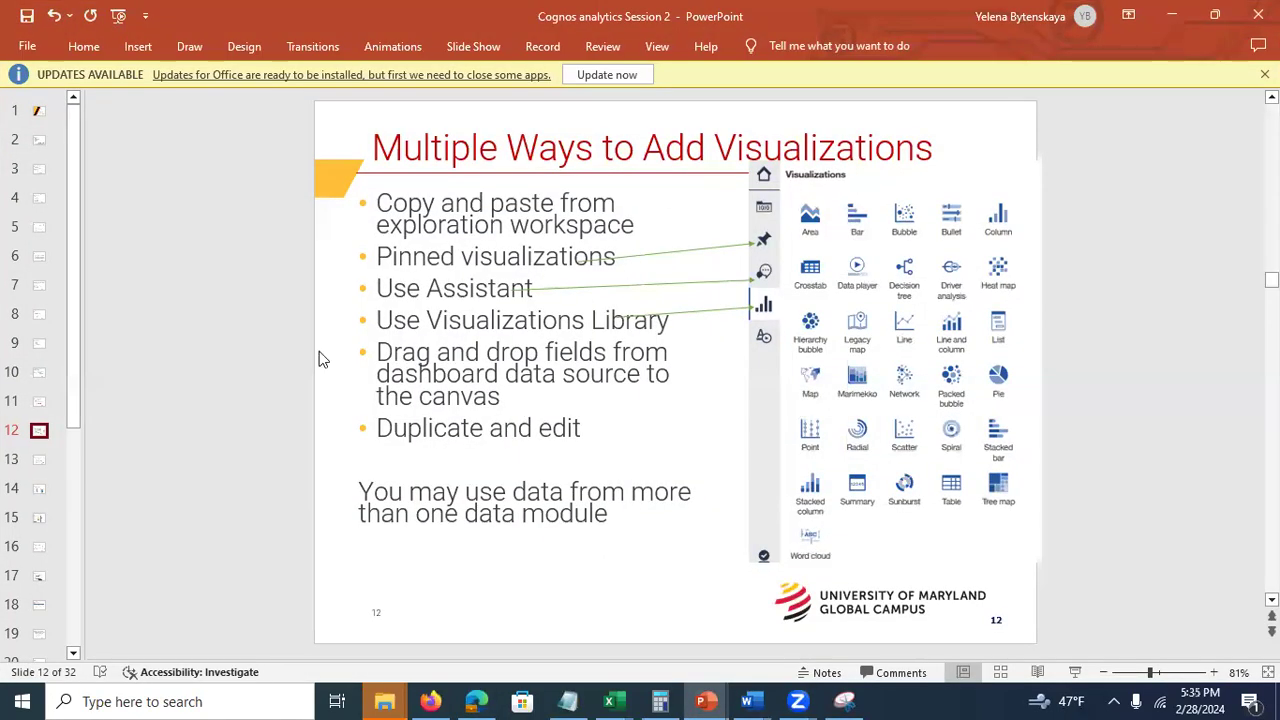
Step: Step through slides 13–17, Visualization Library to Adding an Image, then minimize PowerPoint
click(39, 459)
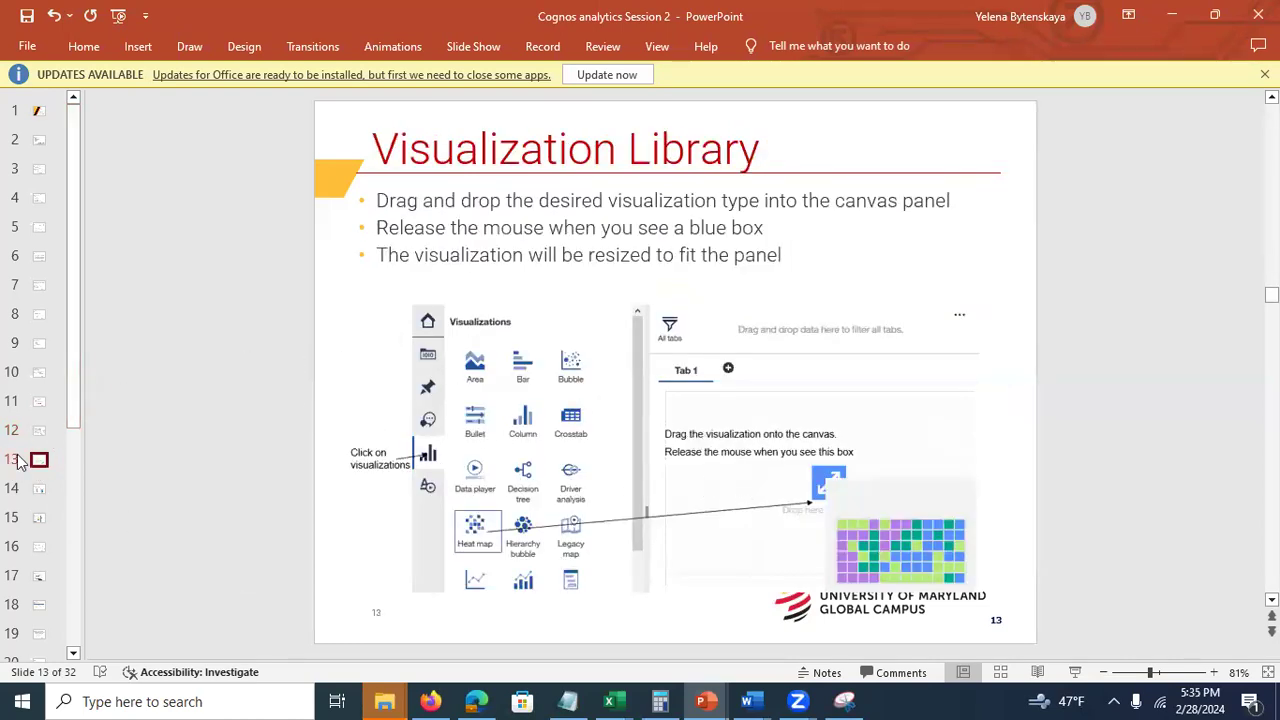
click(39, 489)
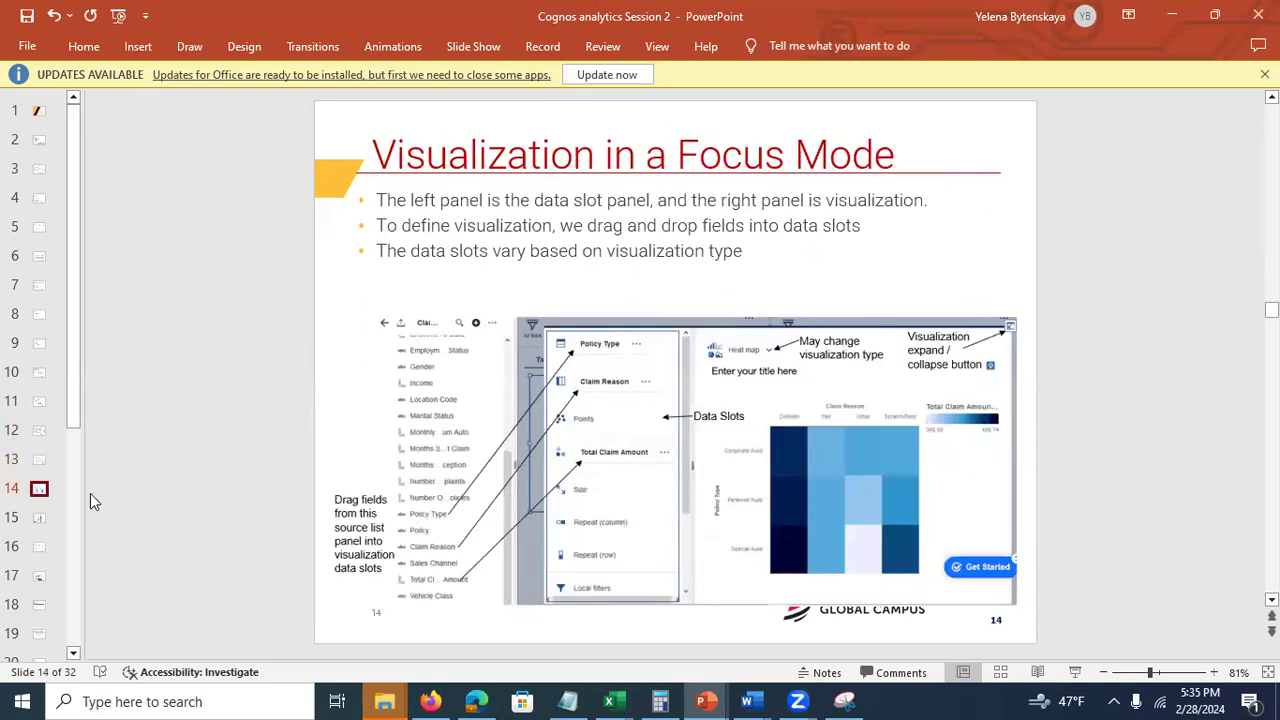
click(38, 528)
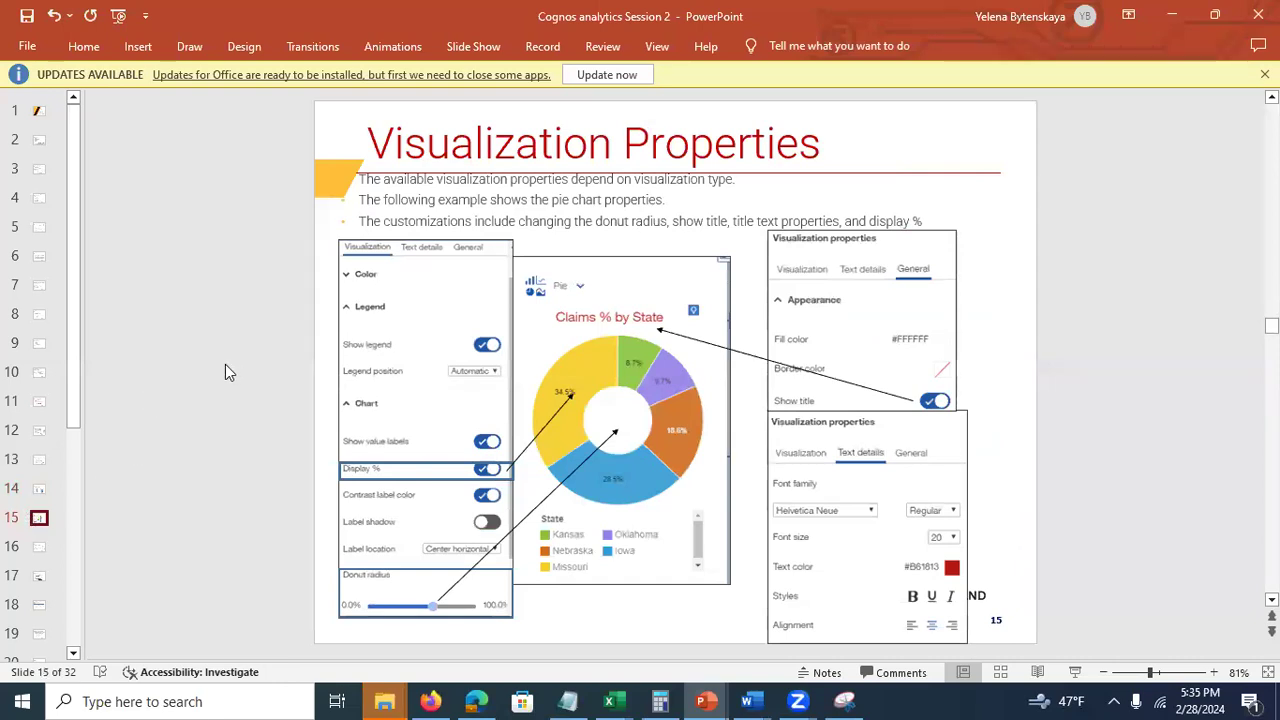
click(44, 556)
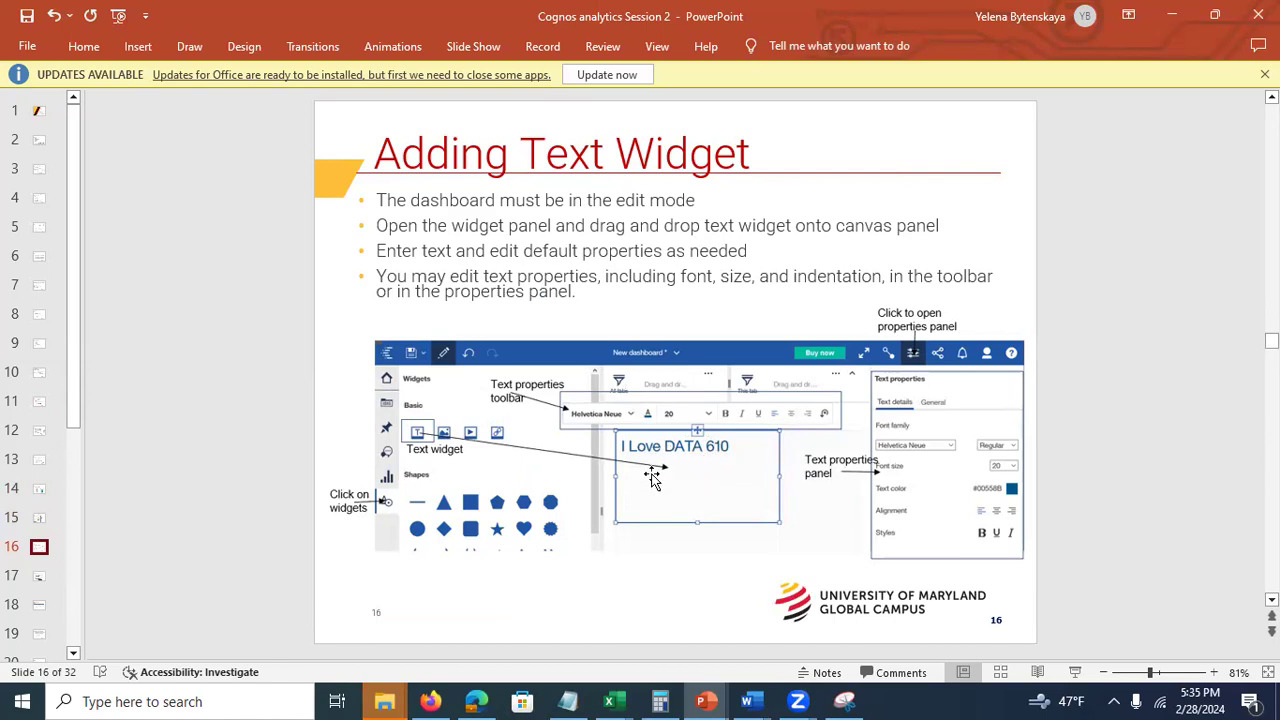
click(40, 577)
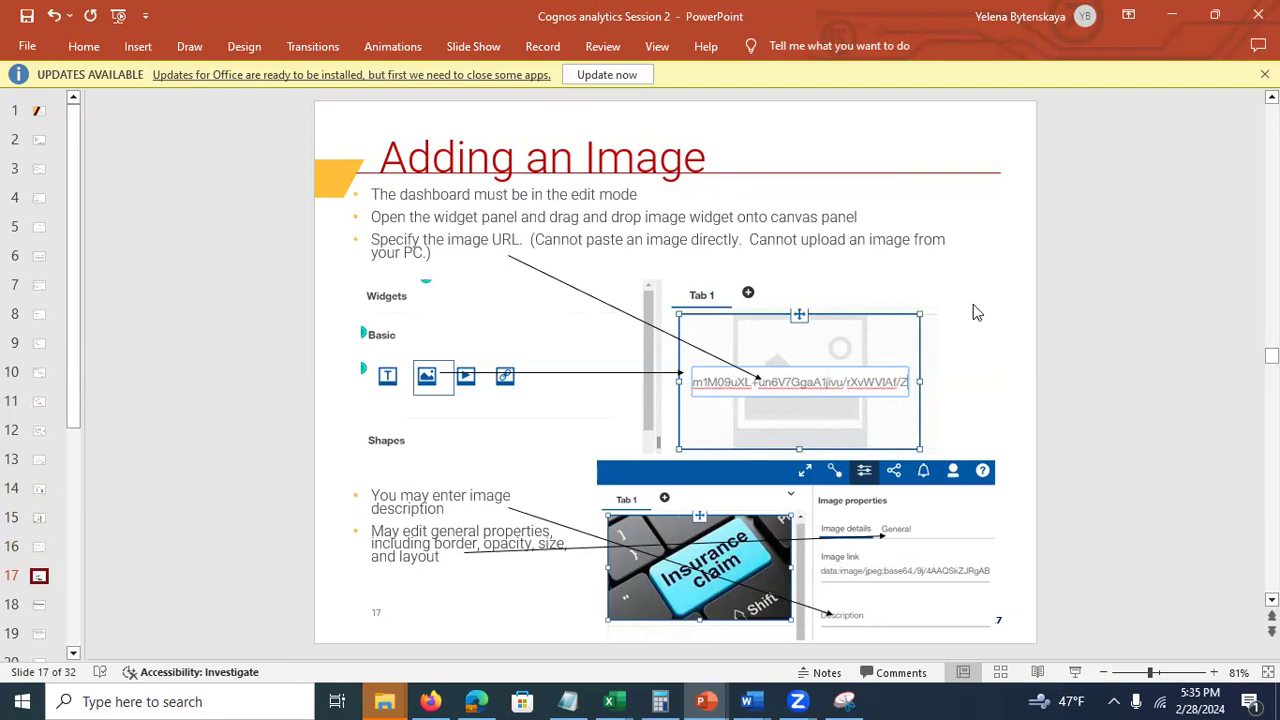
click(1168, 15)
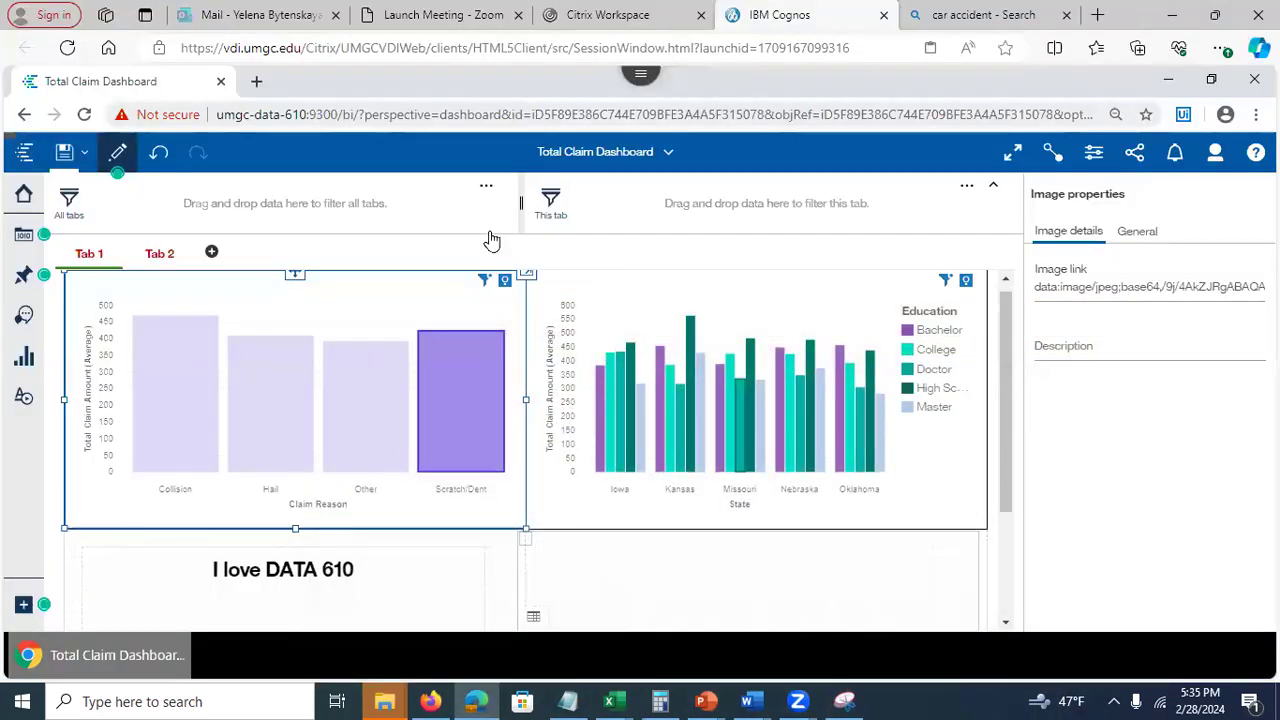
Step: Save and close the Total Claim Dashboard and Claims And Weather Exploration, then reopen the slides
click(65, 158)
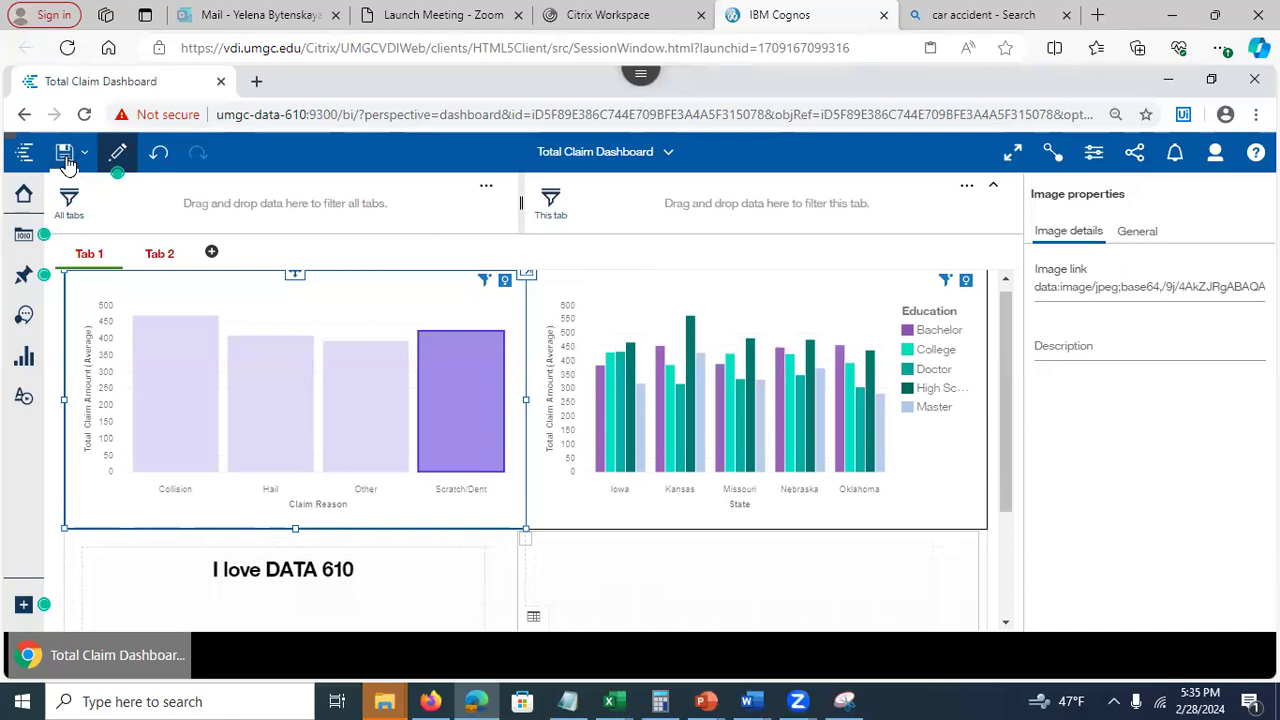
click(670, 152)
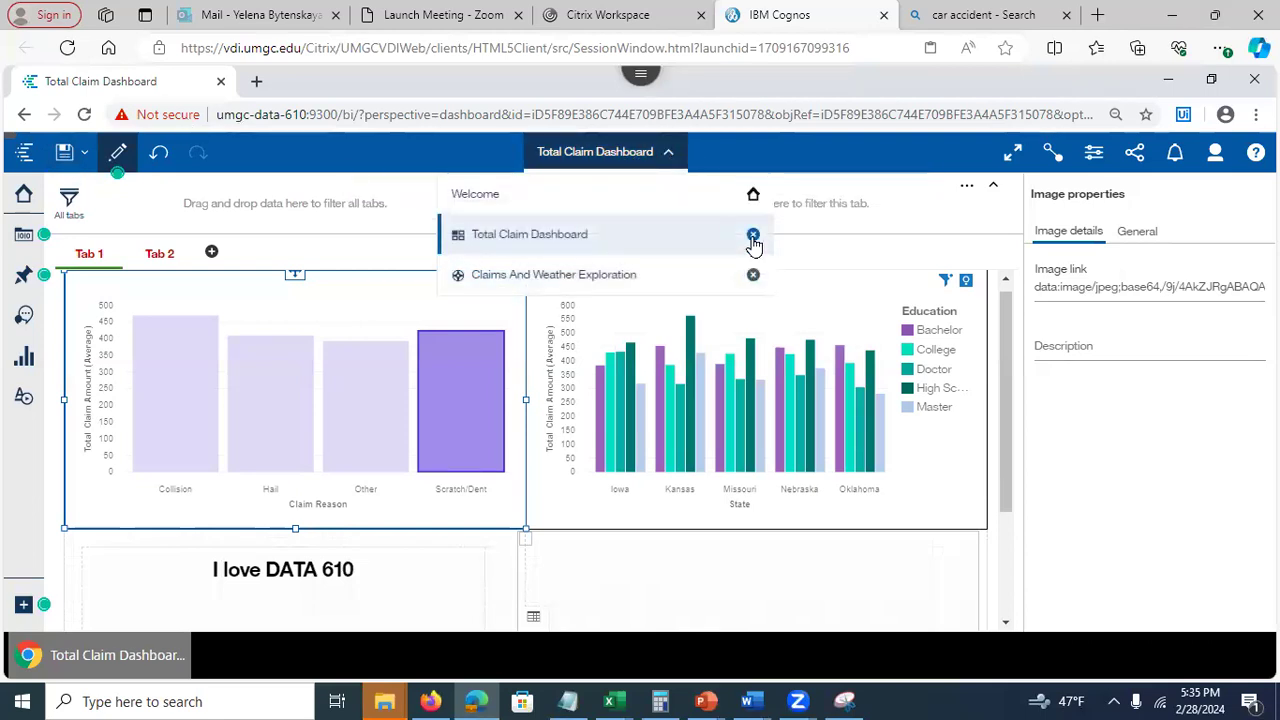
click(754, 238)
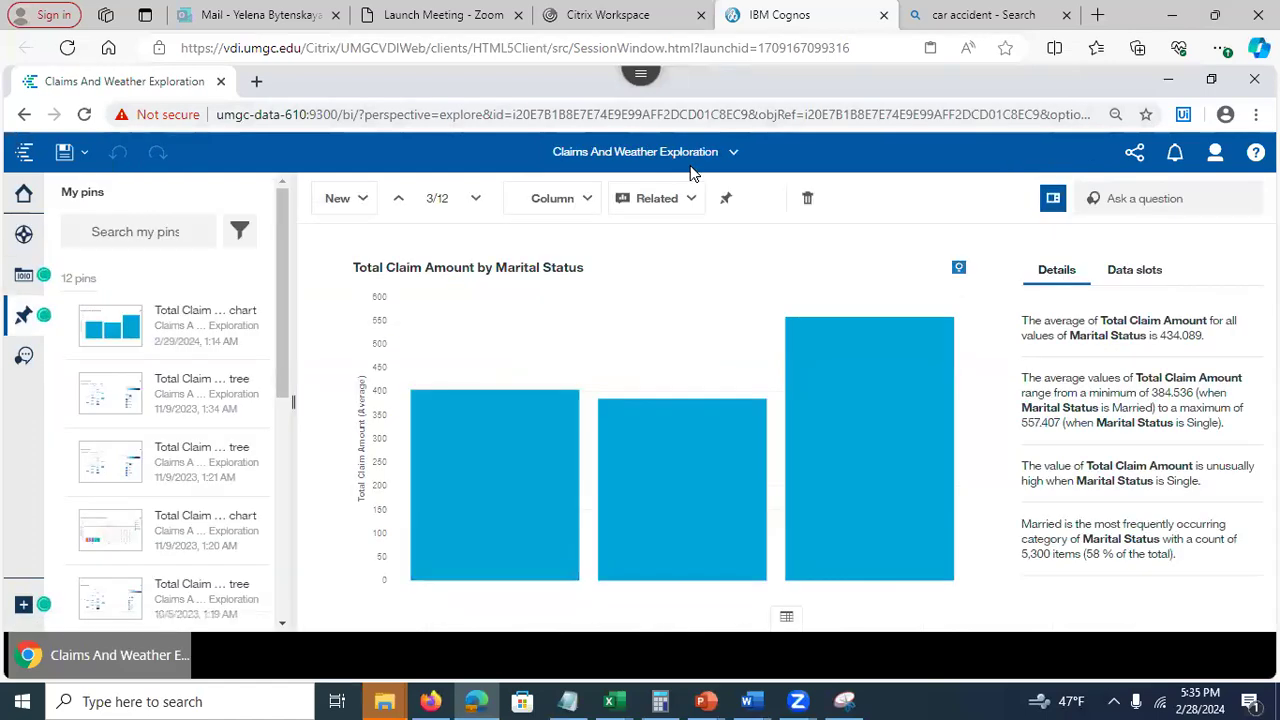
click(733, 160)
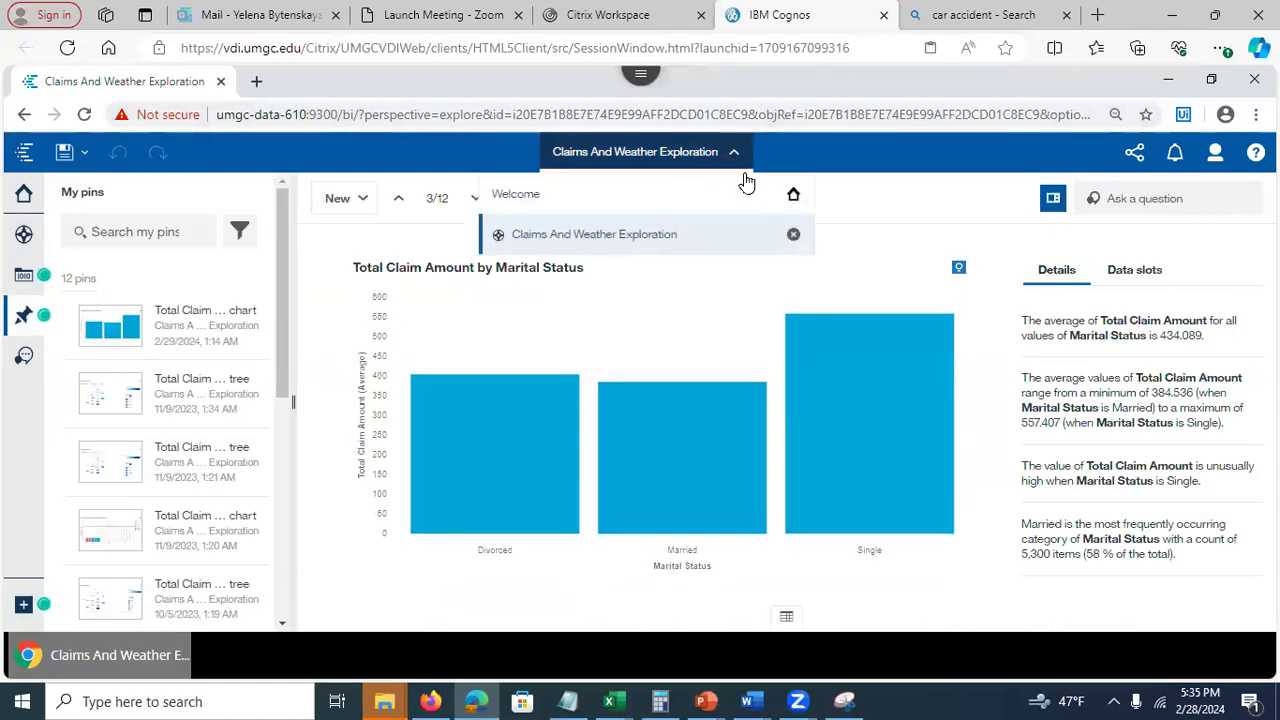
click(793, 234)
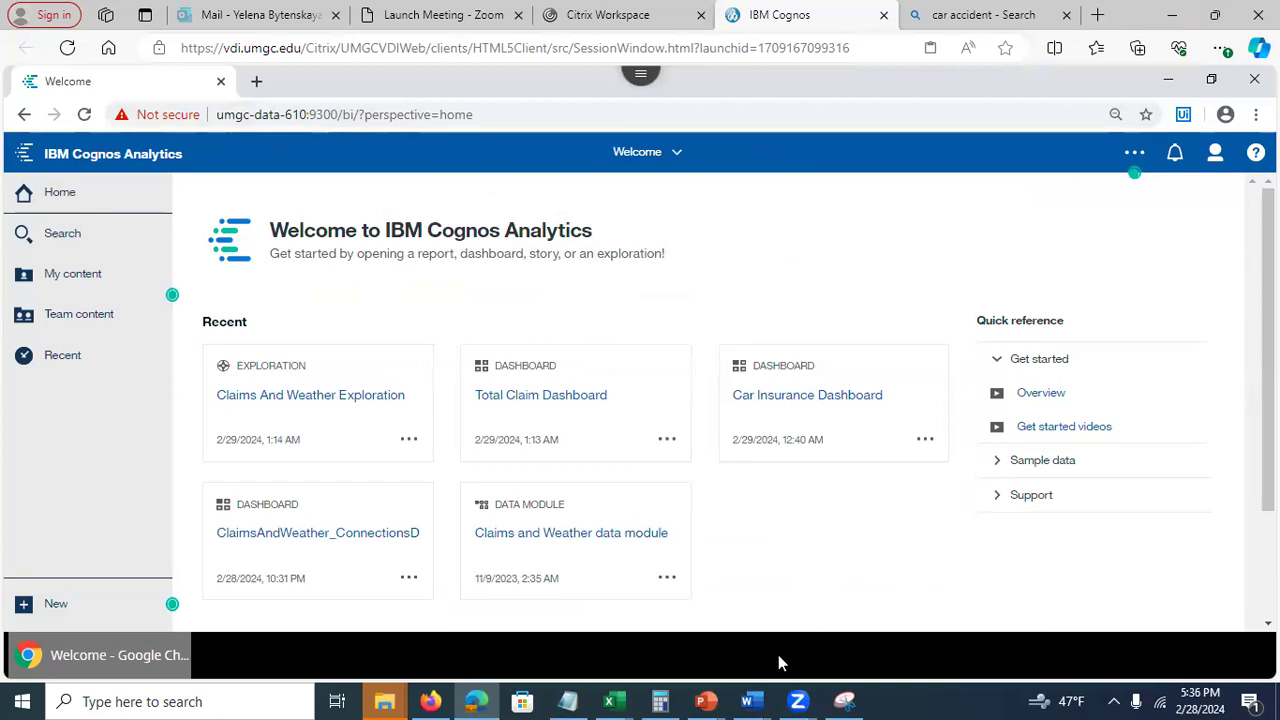
mouse_move(706, 701)
click(797, 638)
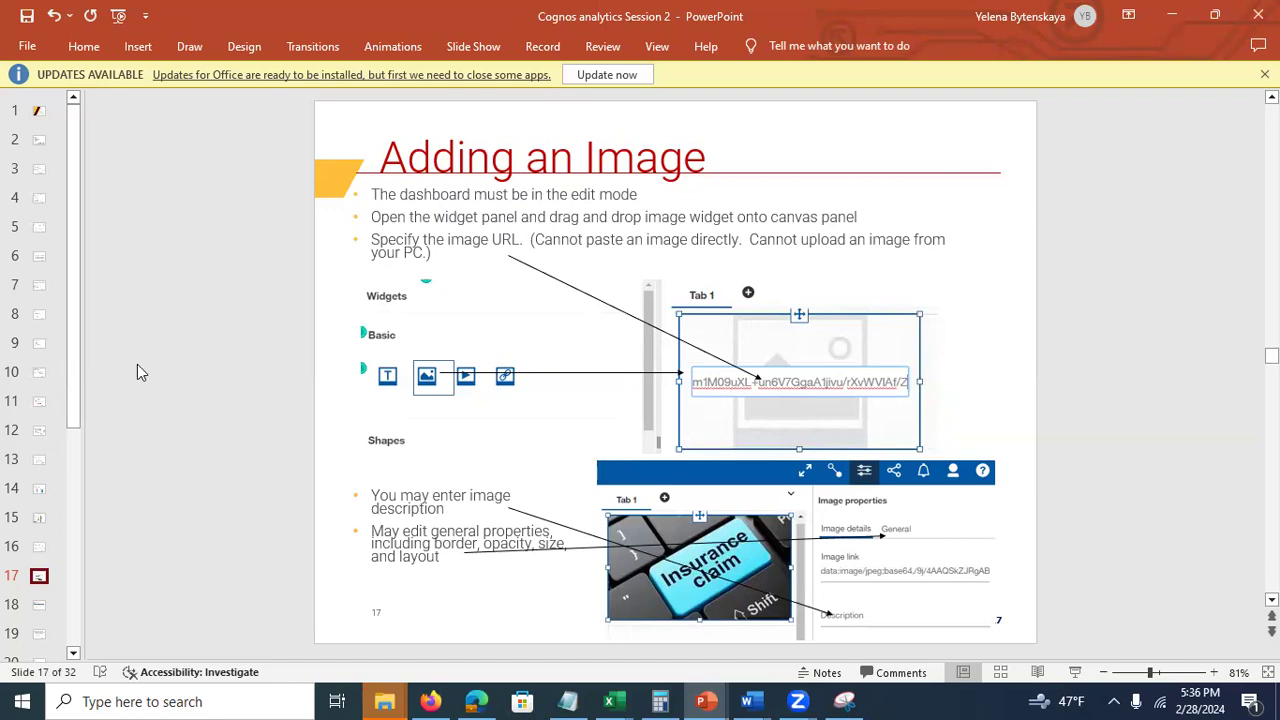
Step: Show slide 18, Visualizations are Linked, then minimize PowerPoint to the Cognos Welcome page
drag(73, 388, 73, 440)
click(38, 520)
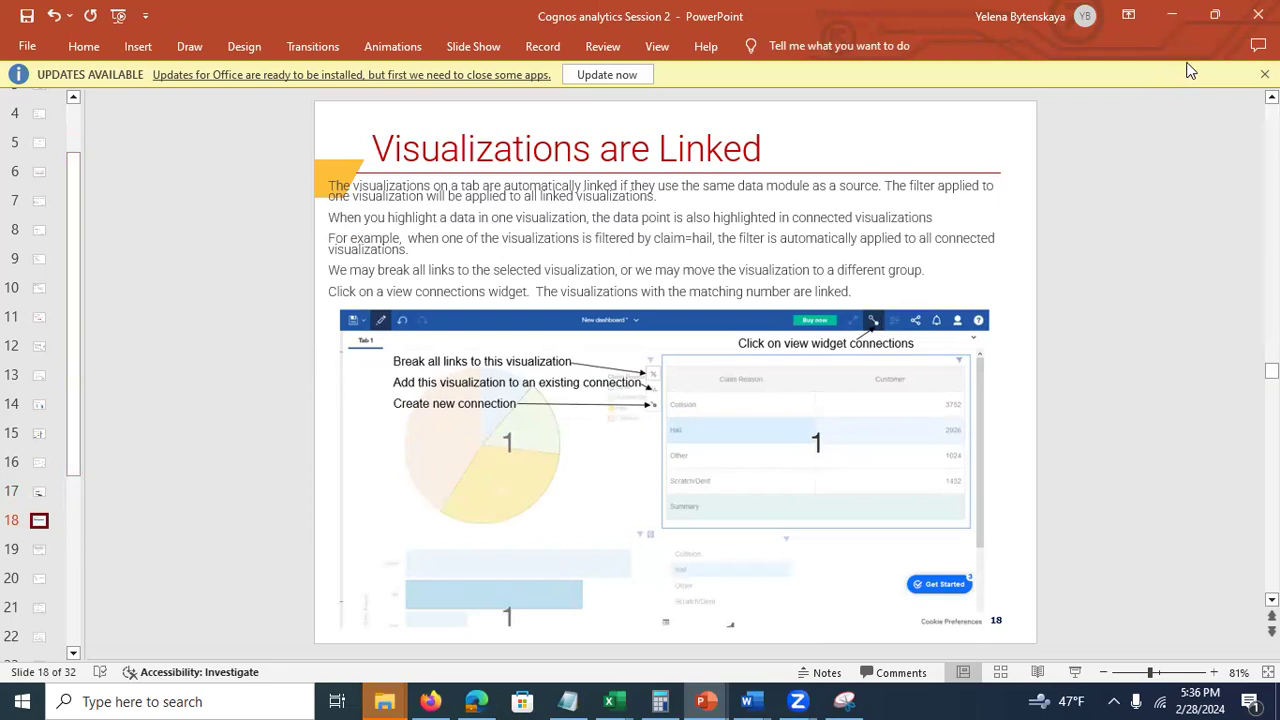
click(1160, 28)
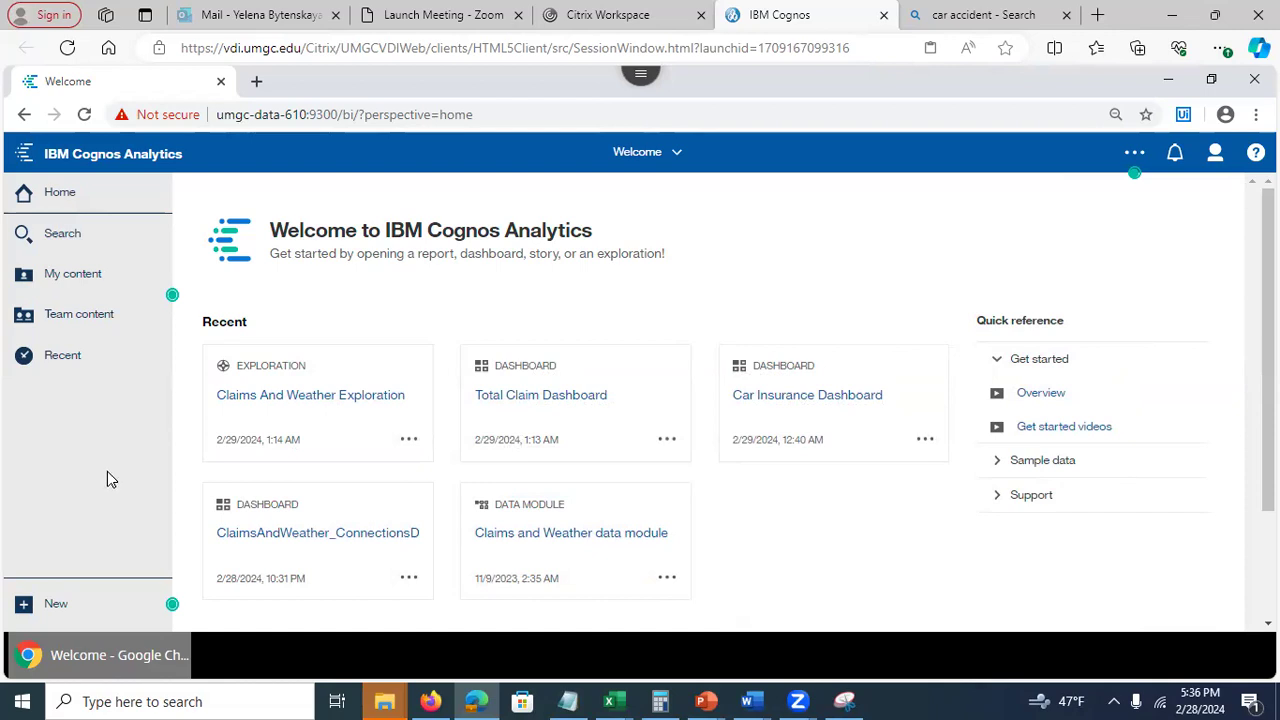
Step: Open ClaimsAndWeather_ConnectionsDemo from Recent and toggle MO off and back on in the state list
click(311, 540)
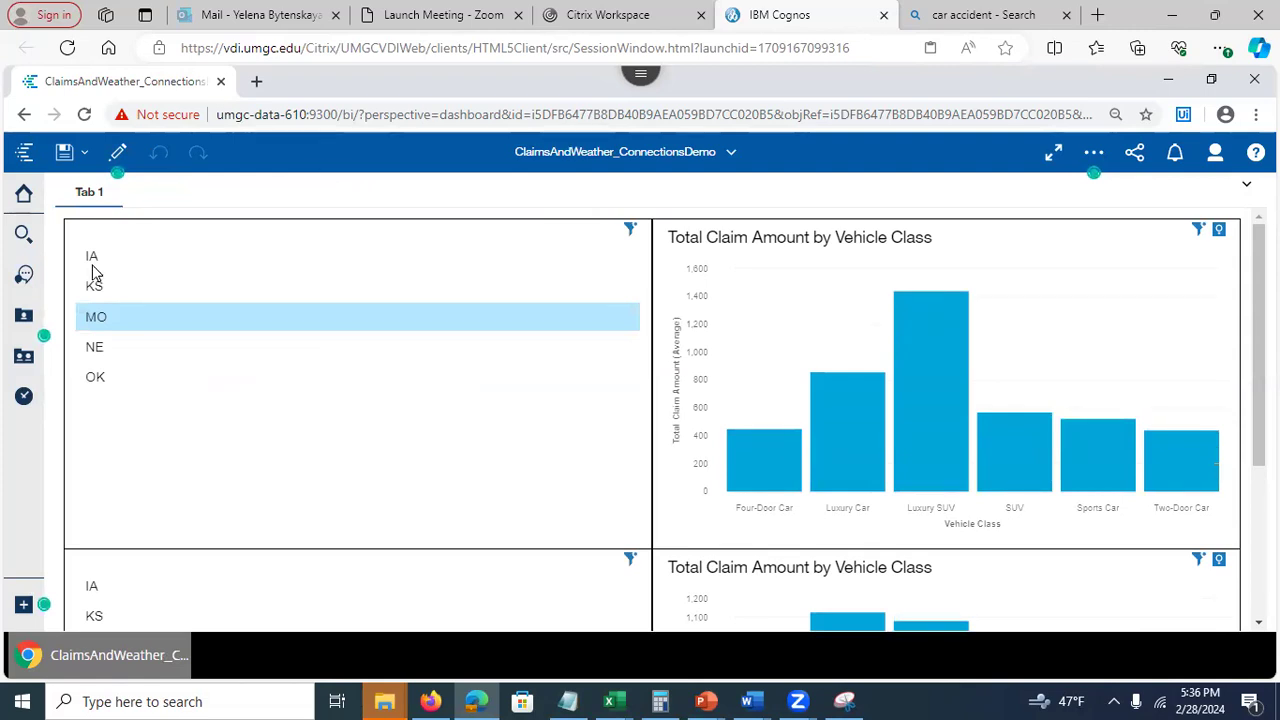
click(95, 318)
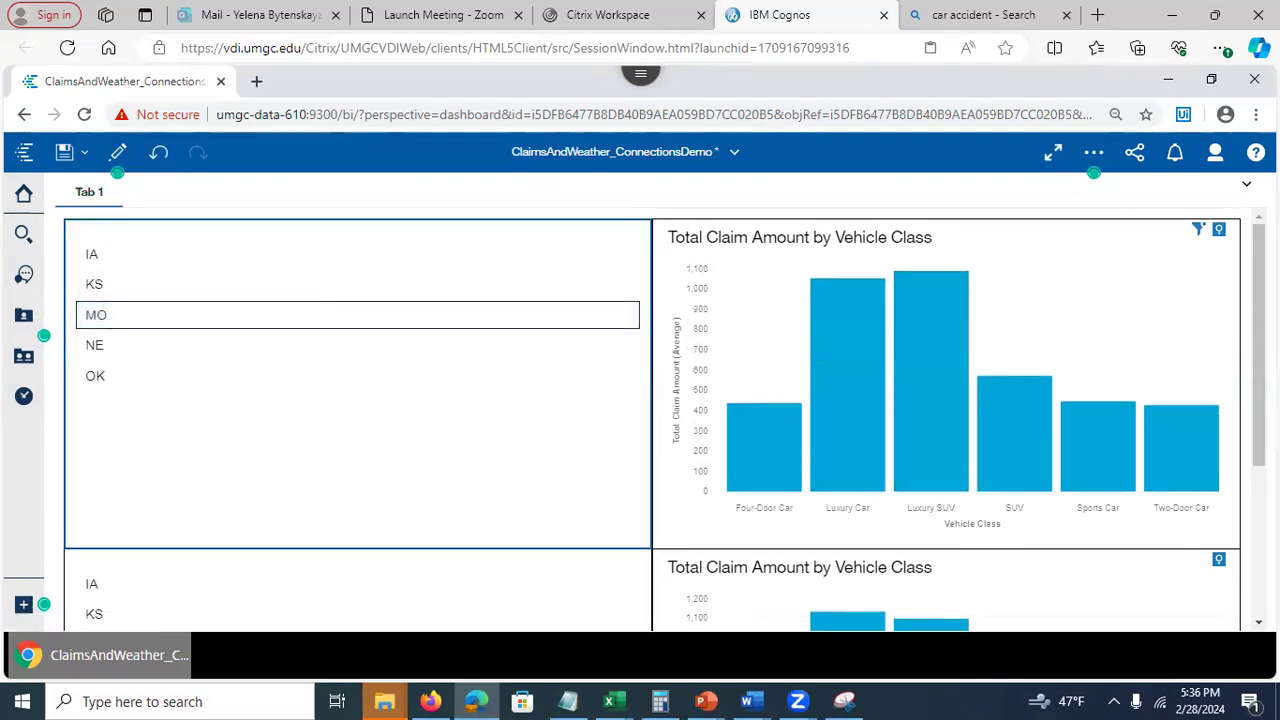
scroll(650, 400, down, 1)
scroll(650, 400, down, 3)
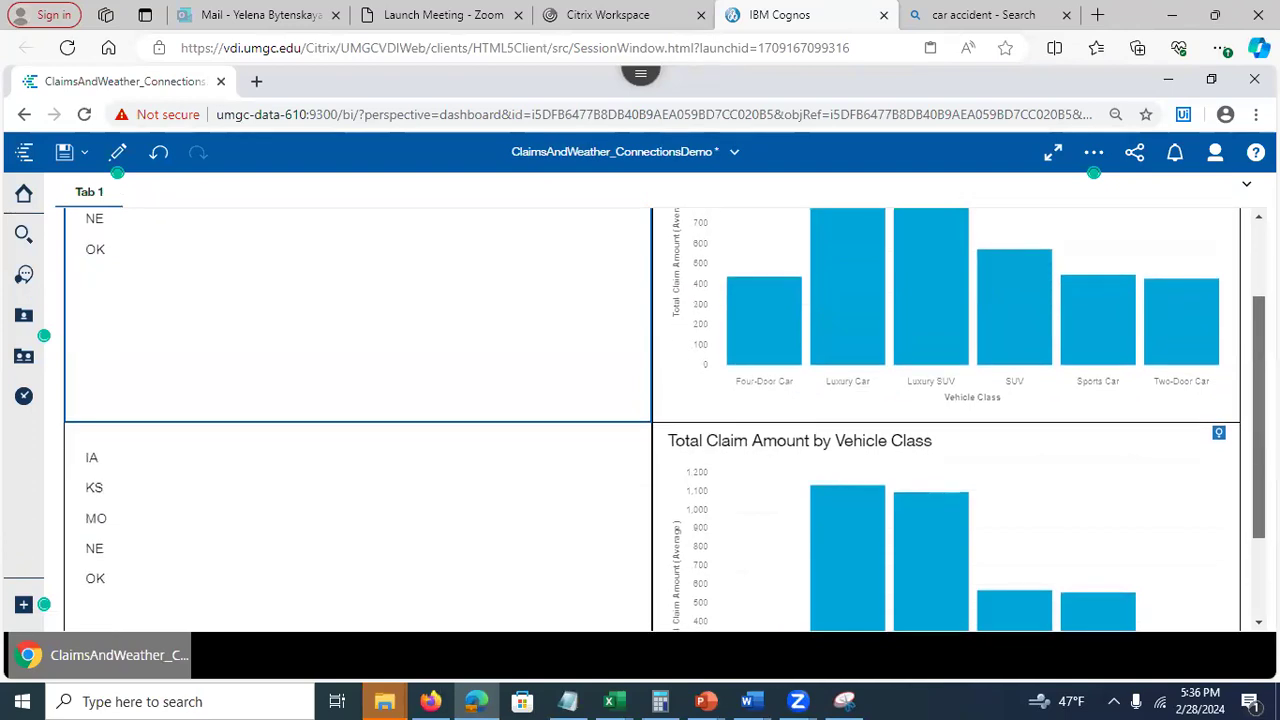
scroll(650, 400, down, 1)
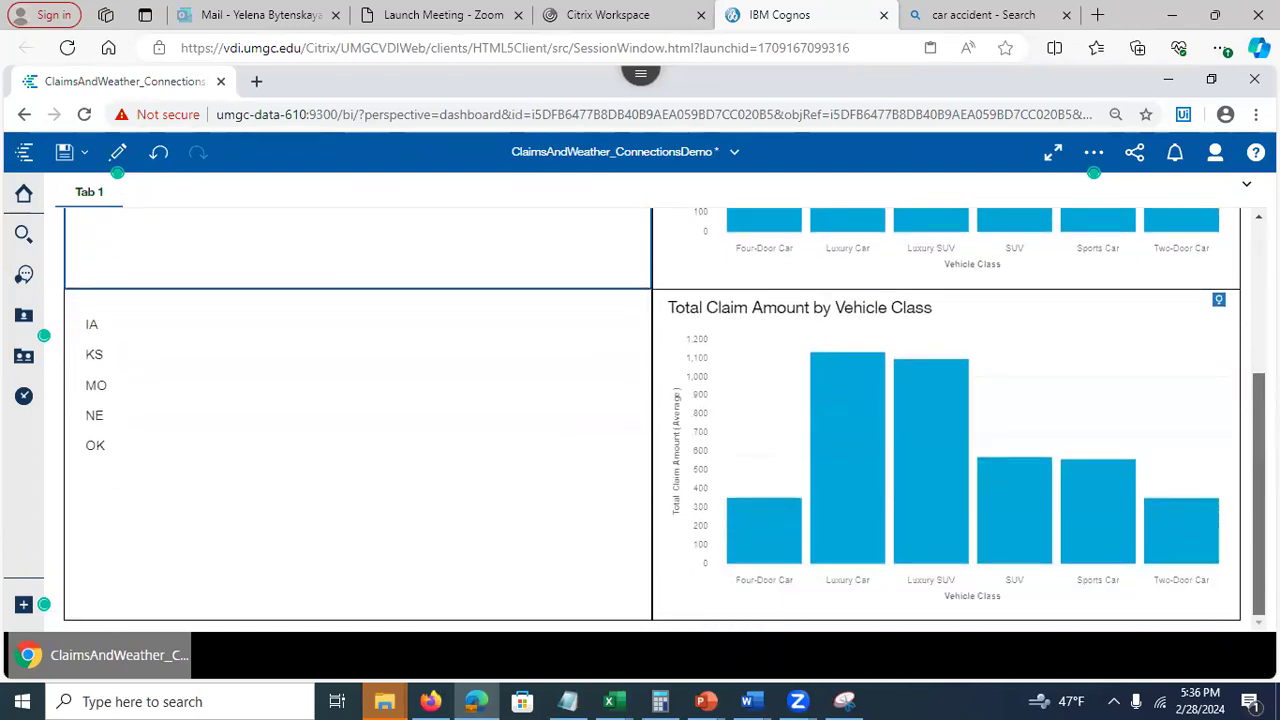
scroll(391, 423, up, 5)
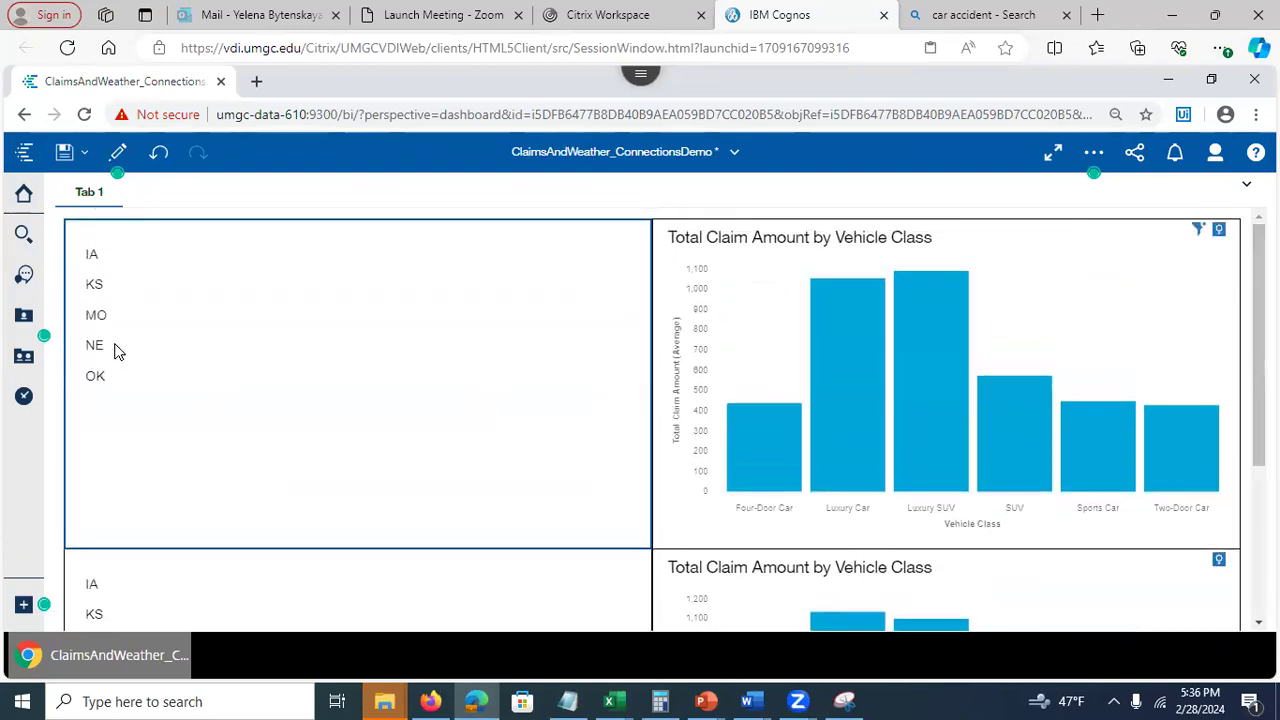
click(110, 318)
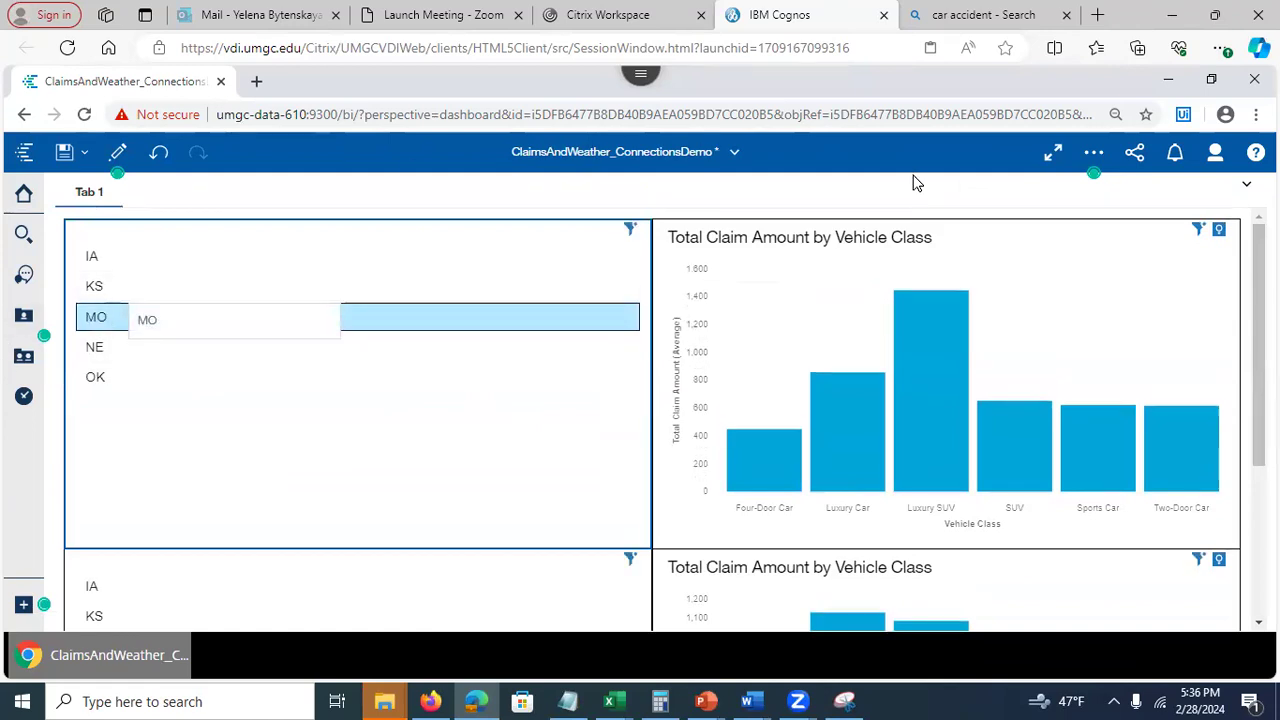
scroll(650, 420, down, 2)
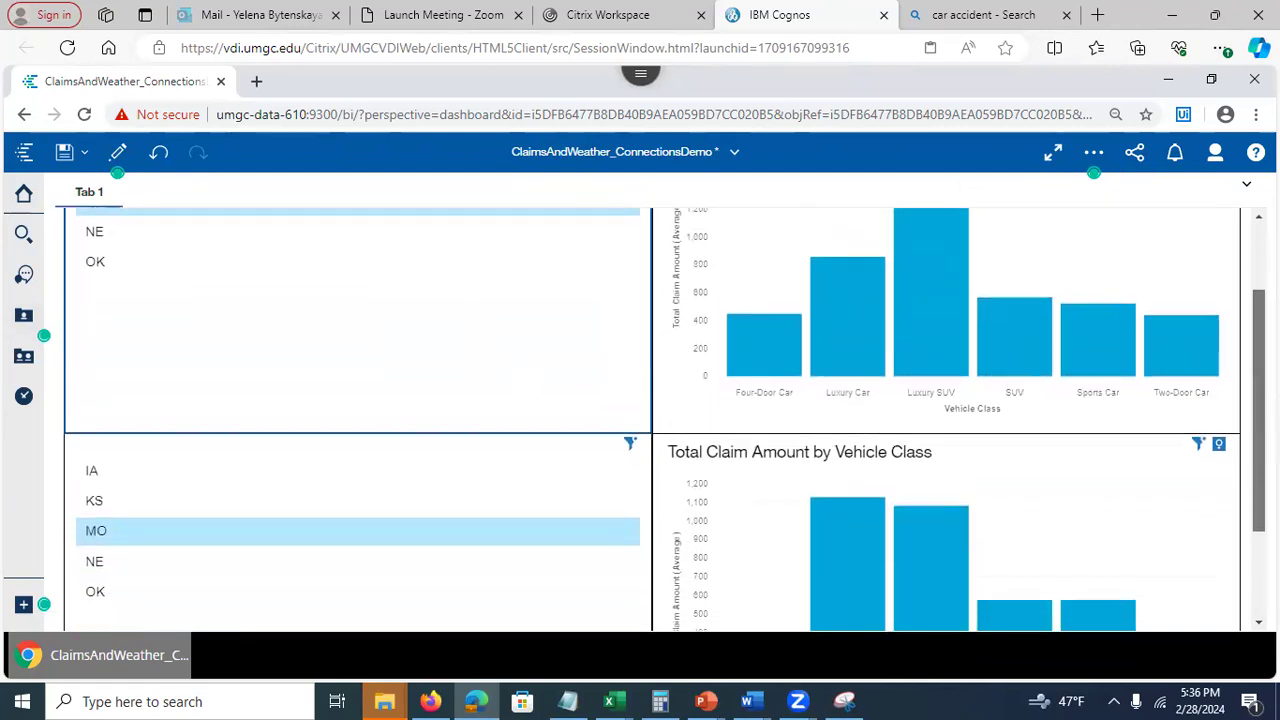
scroll(650, 420, down, 2)
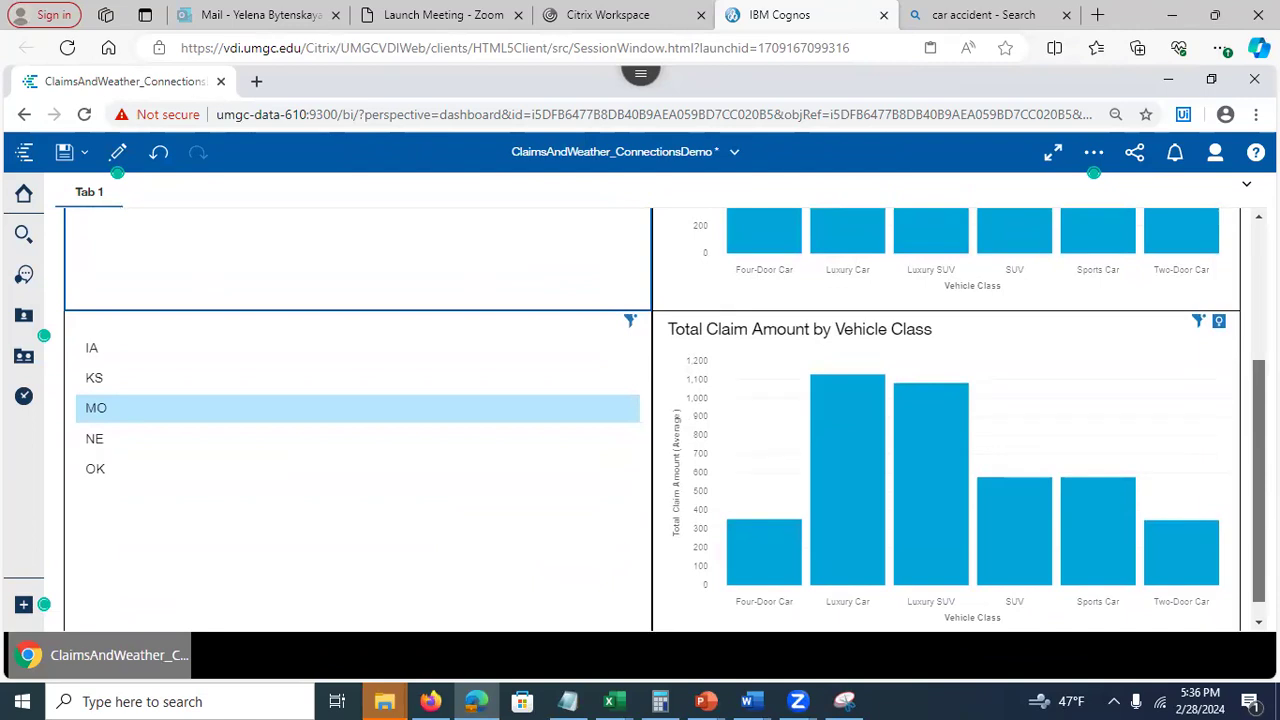
scroll(650, 420, up, 4)
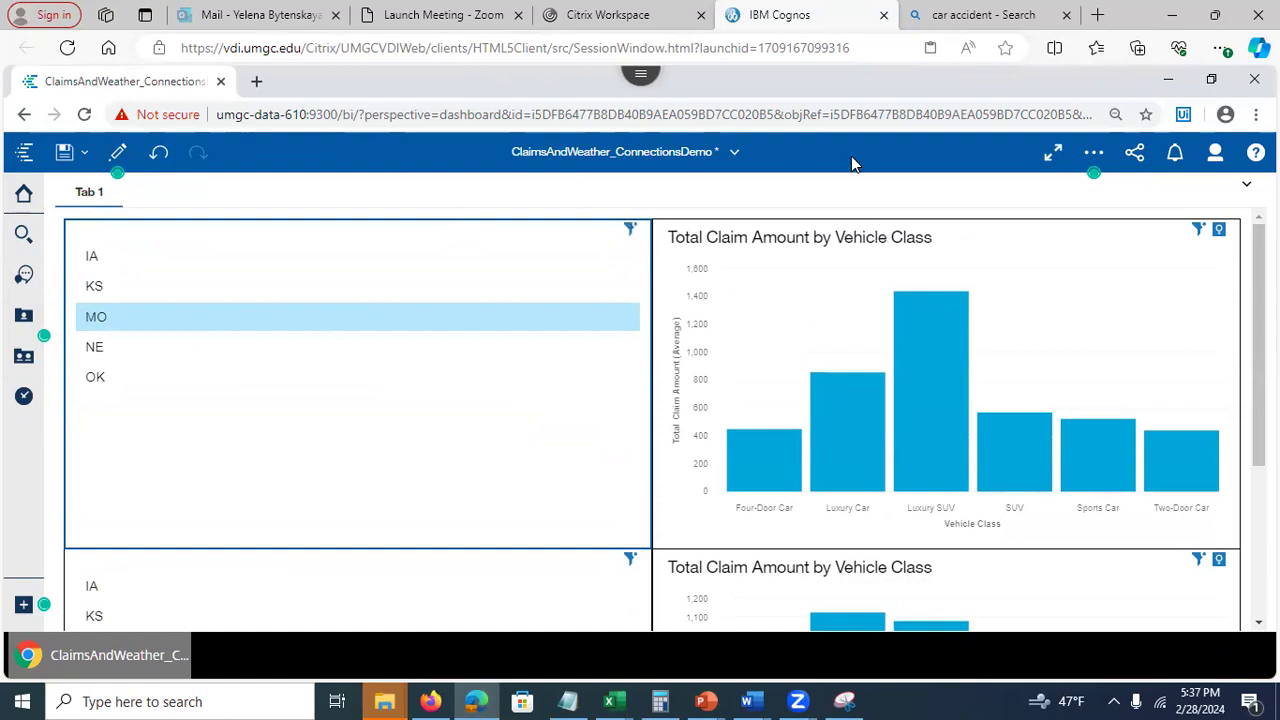
Step: Look over the dashboard's extra options menu, then switch the dashboard into edit mode
click(1096, 155)
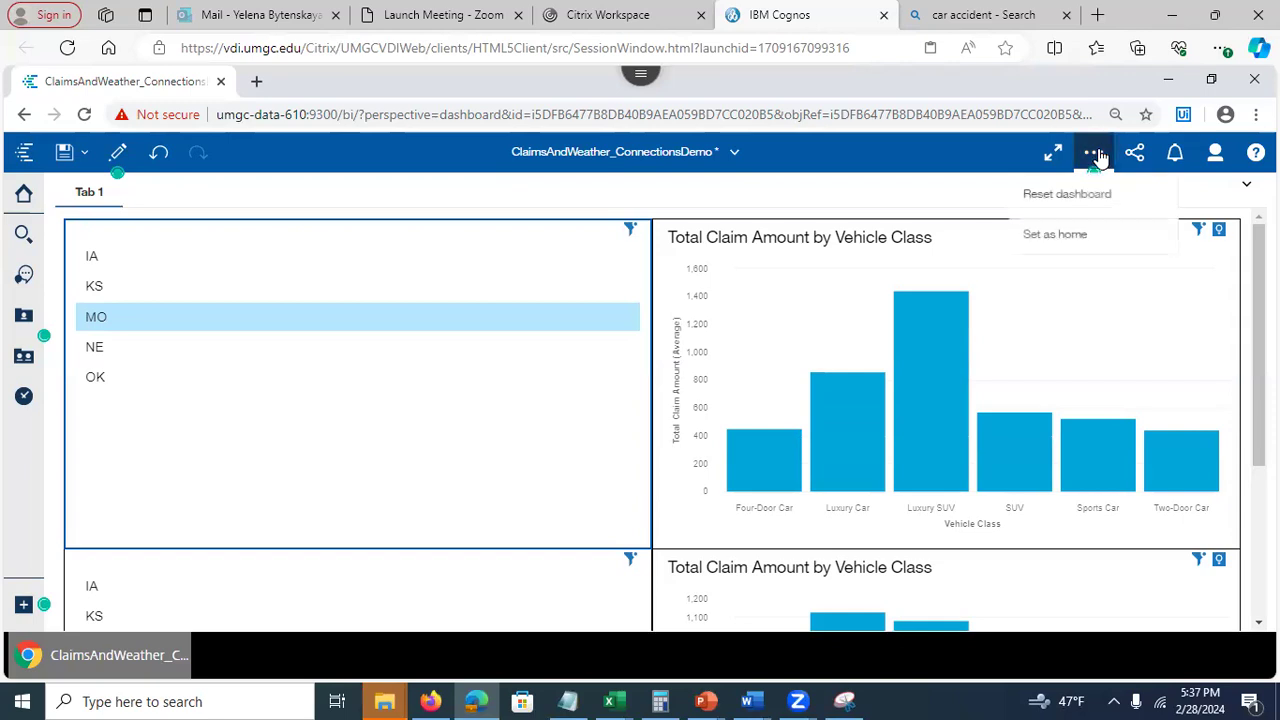
click(970, 172)
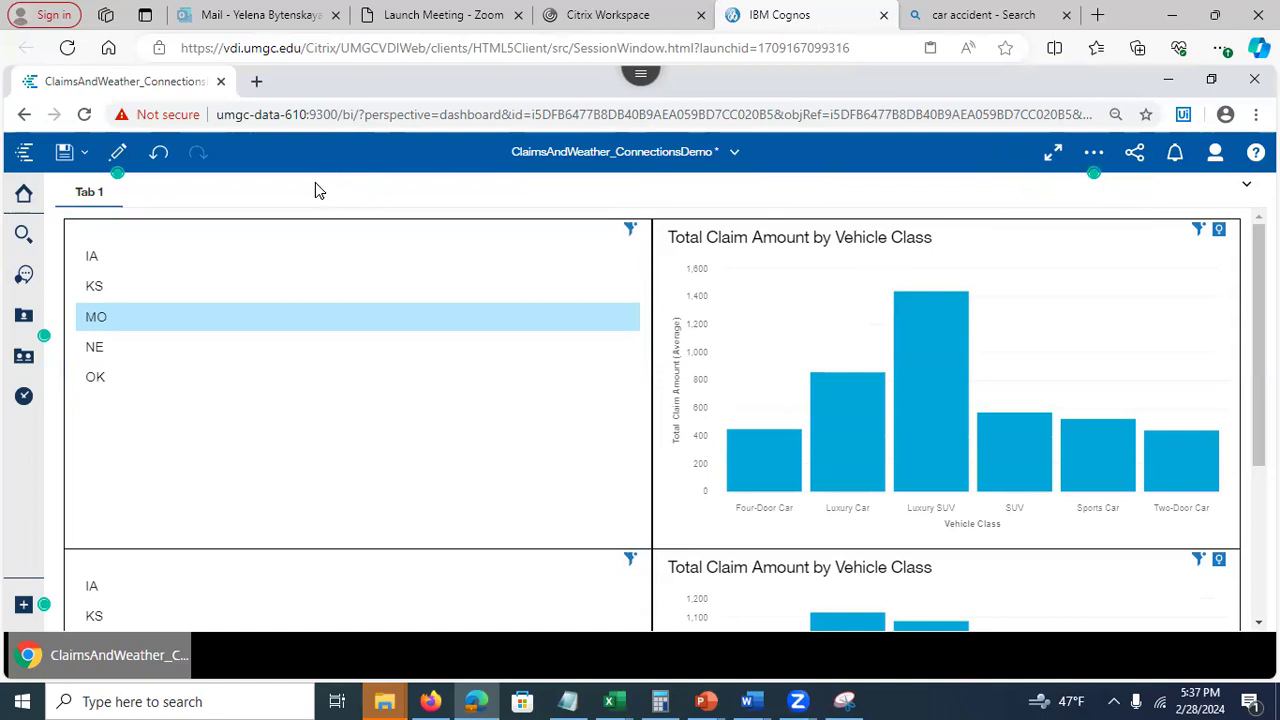
click(118, 152)
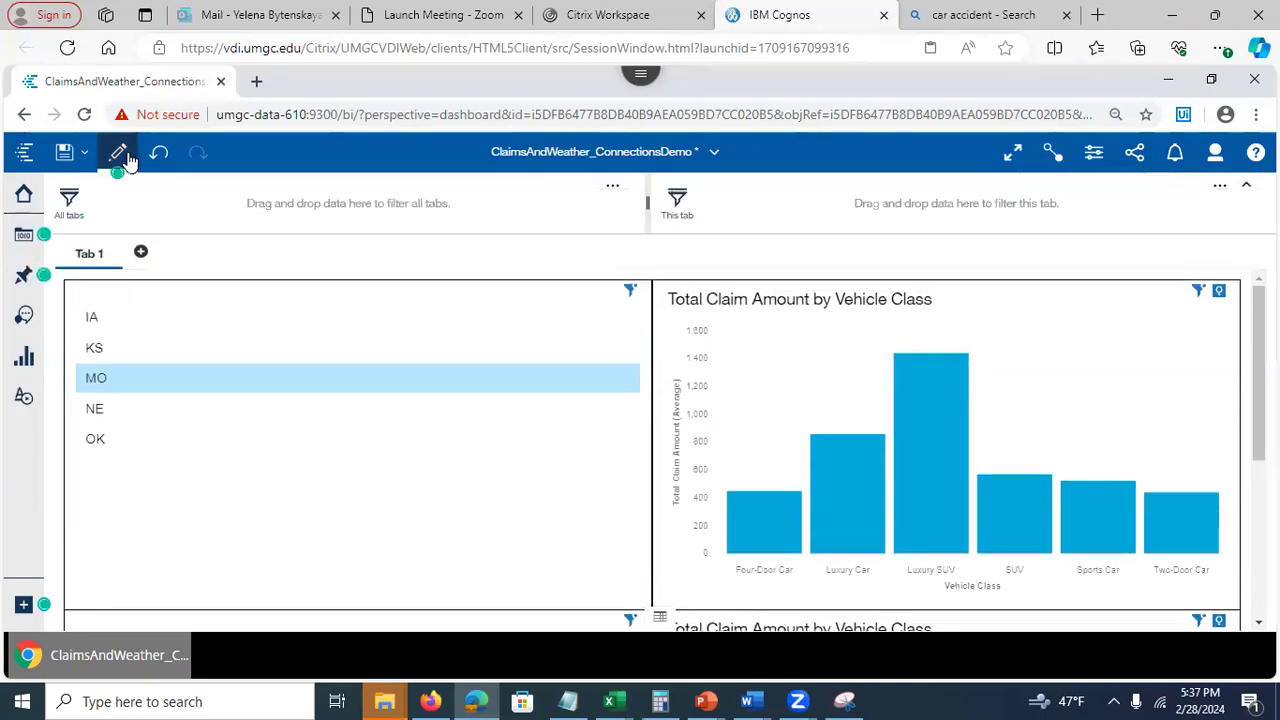
Step: Display widget connections, scroll through the linked state lists and Vehicle Class charts, and select the upper state list
click(1050, 155)
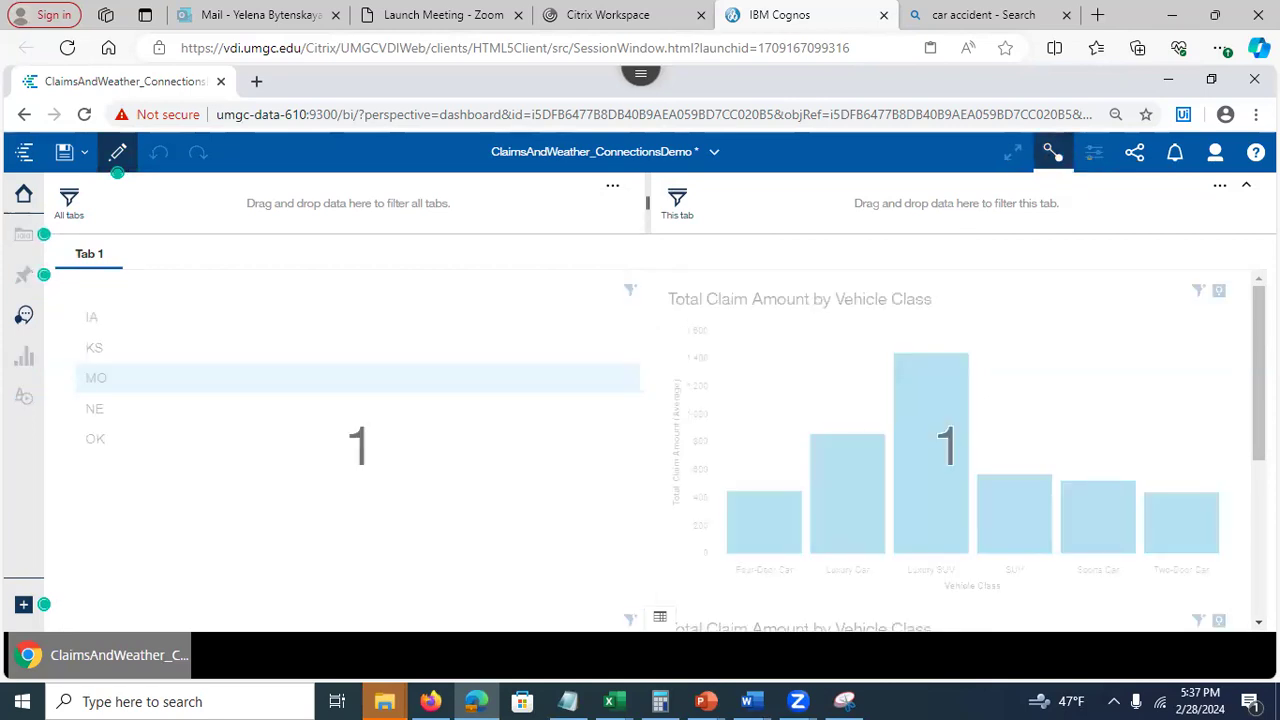
scroll(671, 450, down, 3)
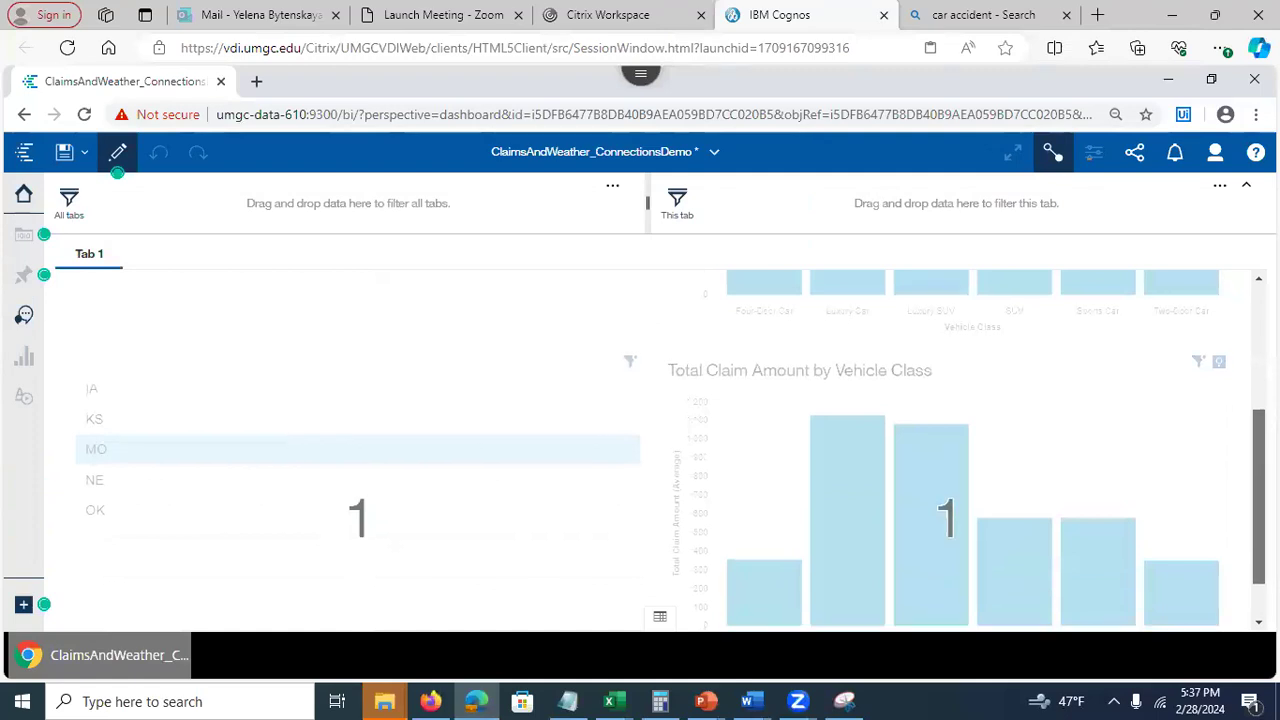
scroll(671, 450, up, 1)
scroll(671, 450, down, 2)
scroll(671, 450, up, 2)
scroll(671, 450, down, 2)
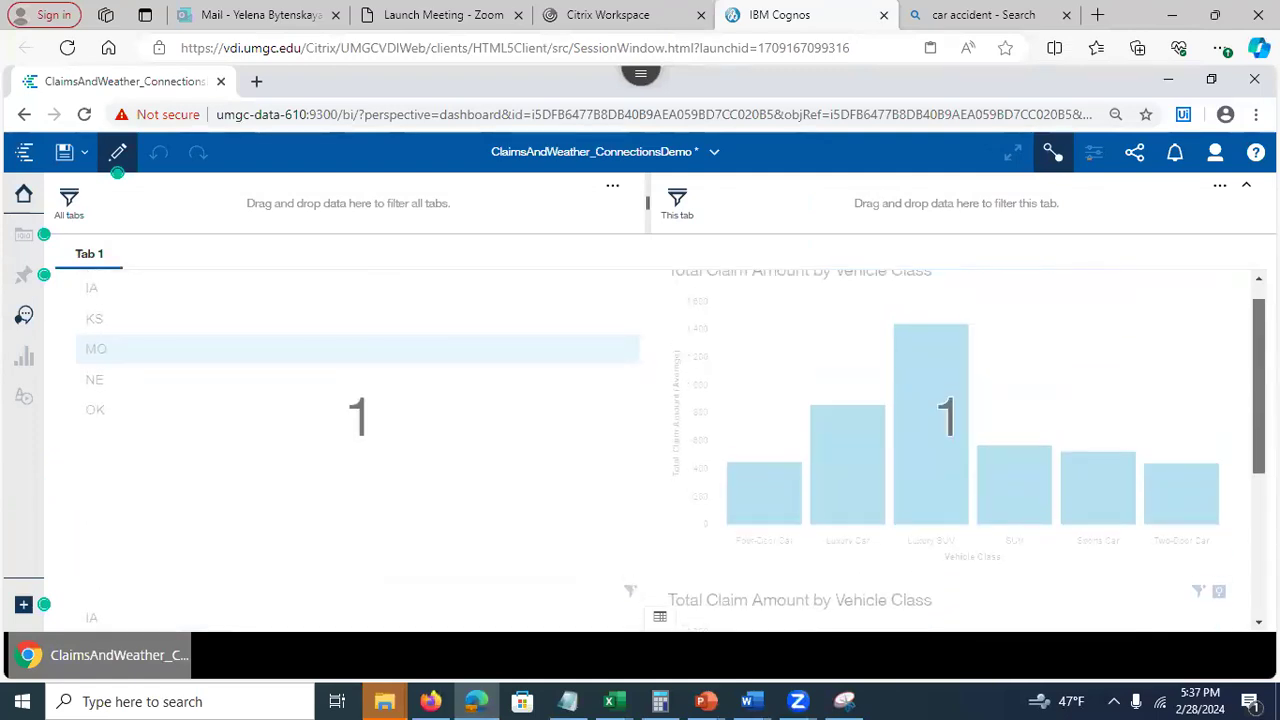
scroll(671, 450, down, 2)
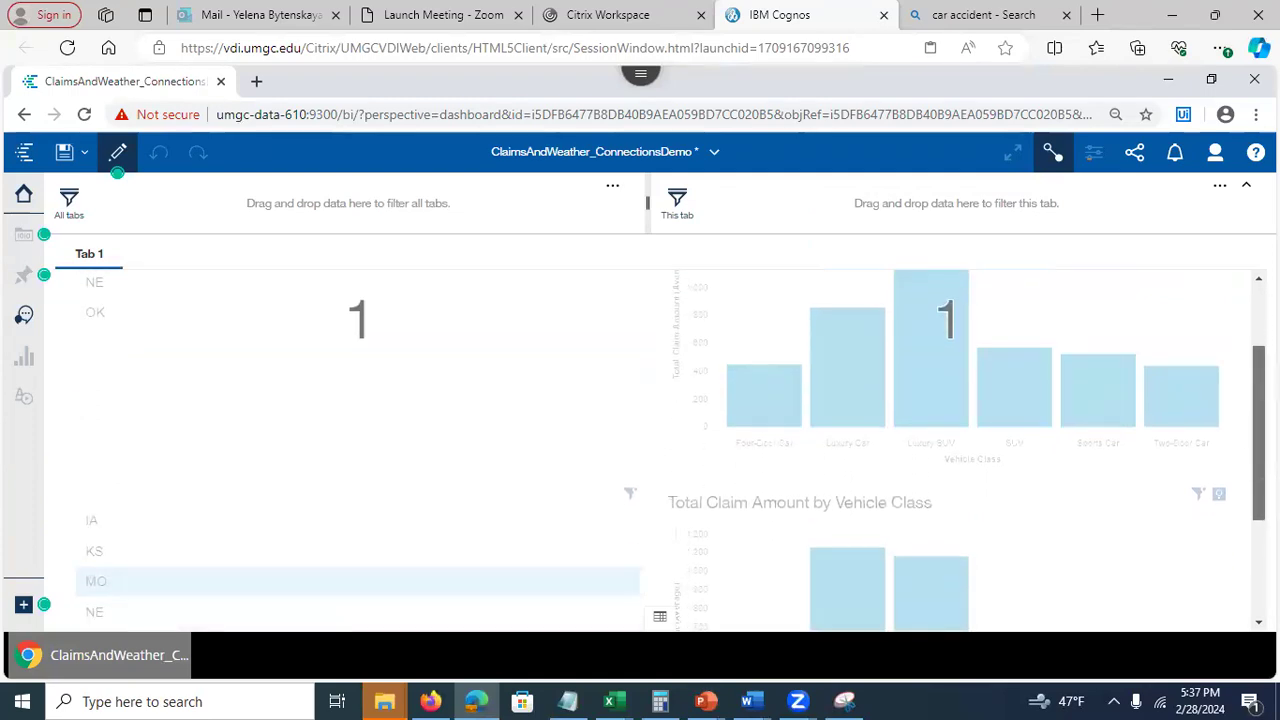
drag(1259, 502, 1259, 524)
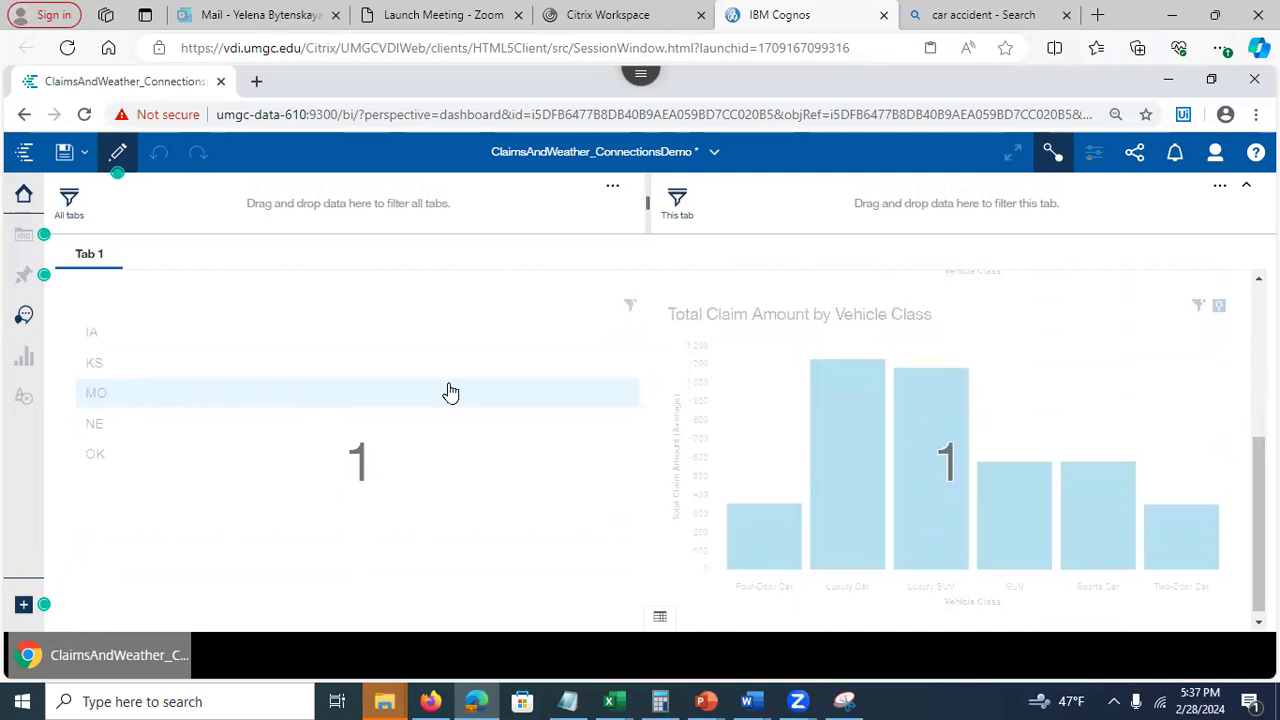
drag(1259, 522, 1259, 370)
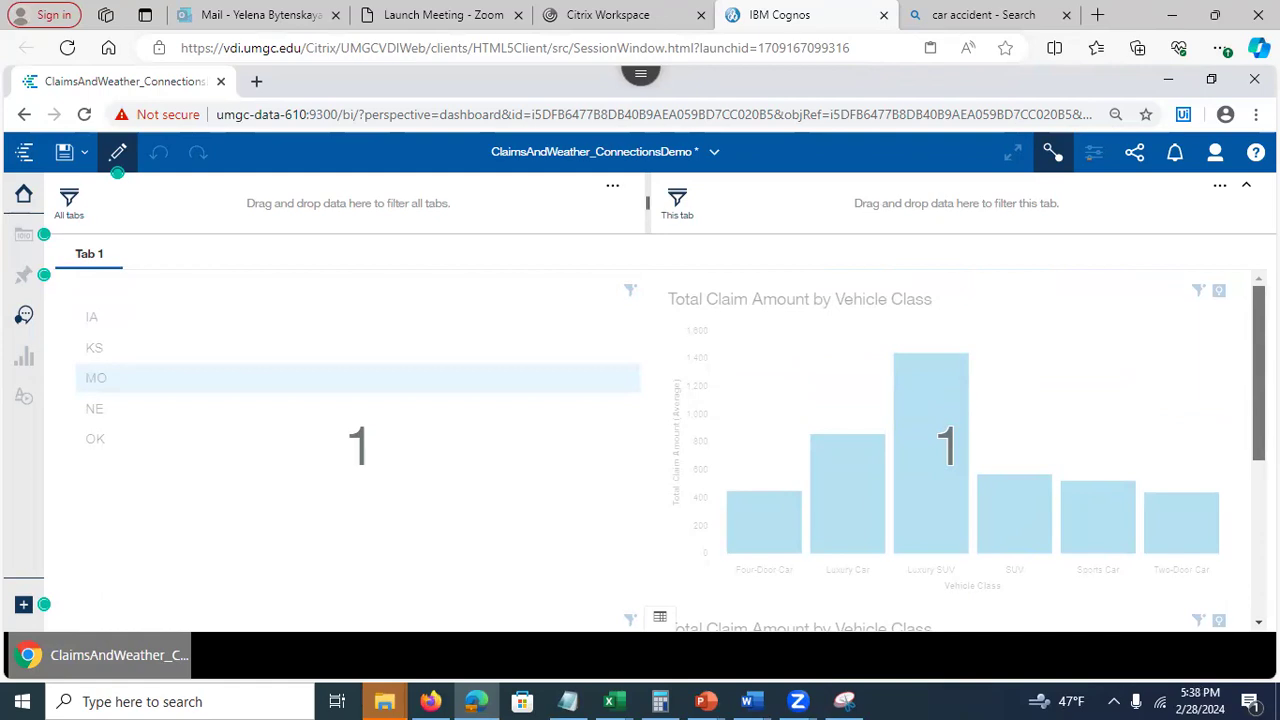
scroll(638, 480, down, 5)
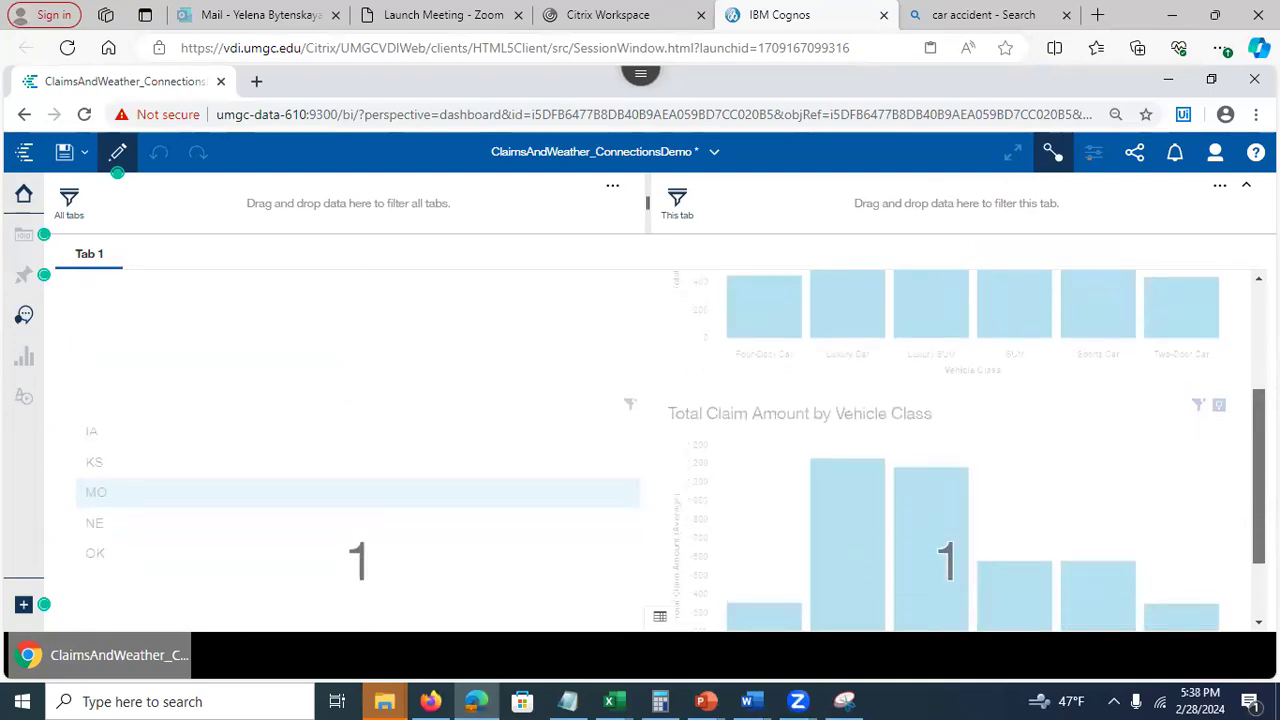
click(400, 503)
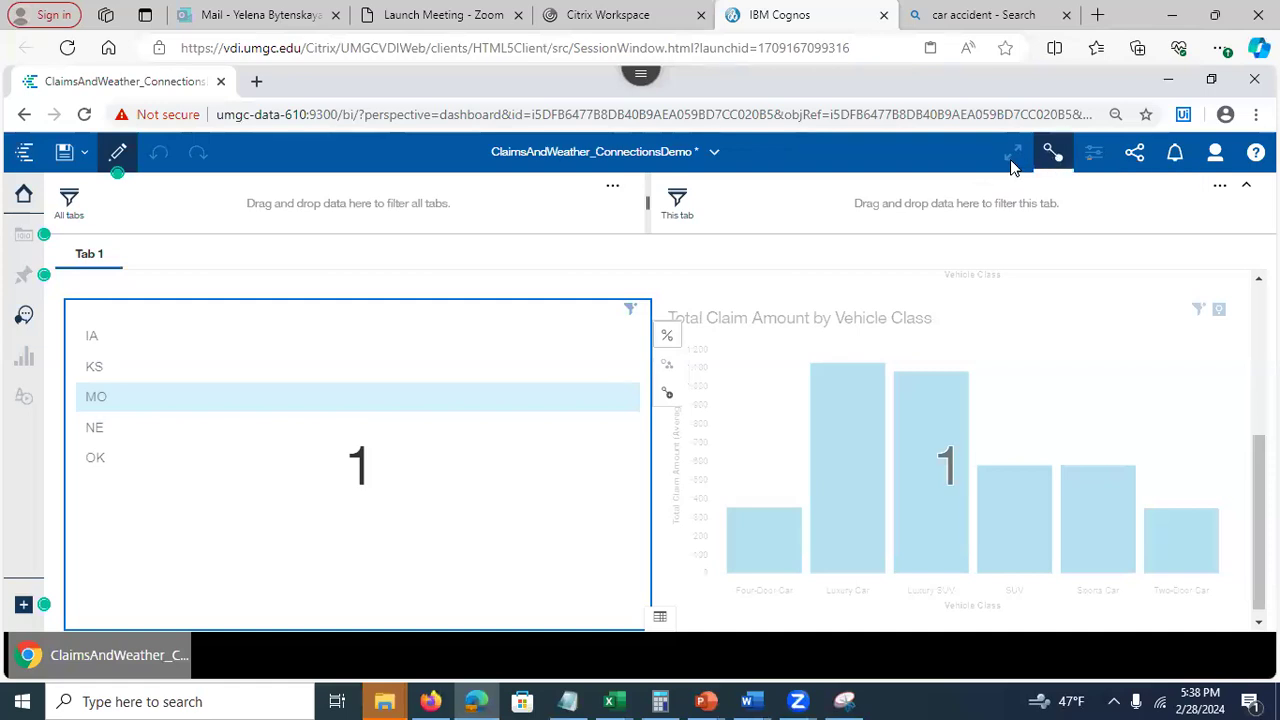
click(669, 337)
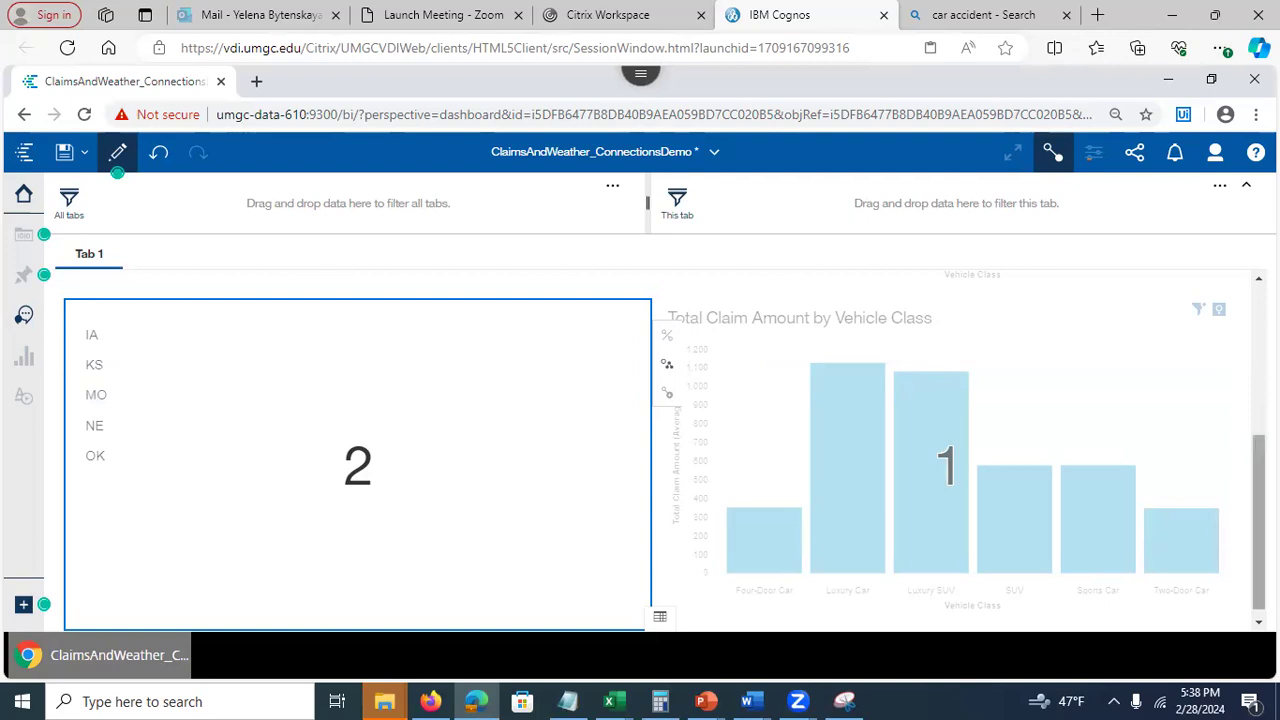
scroll(1250, 478, up, 1)
scroll(457, 406, up, 2)
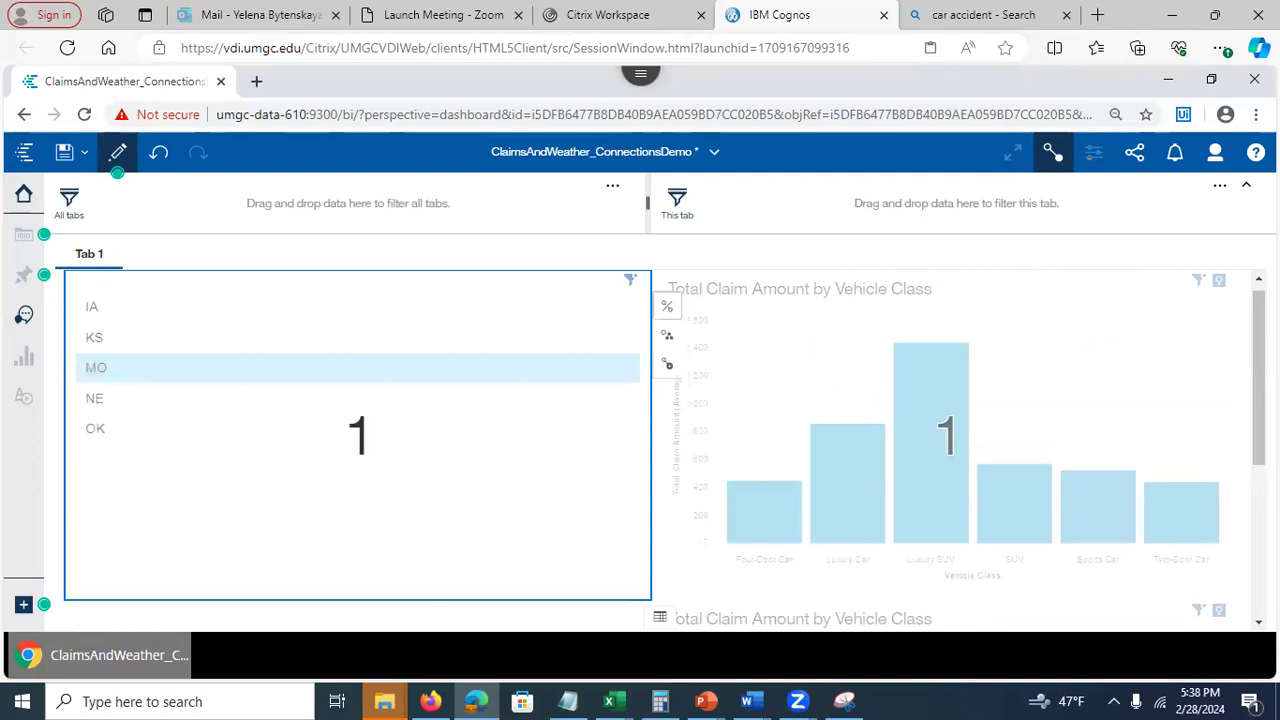
scroll(700, 474, down, 3)
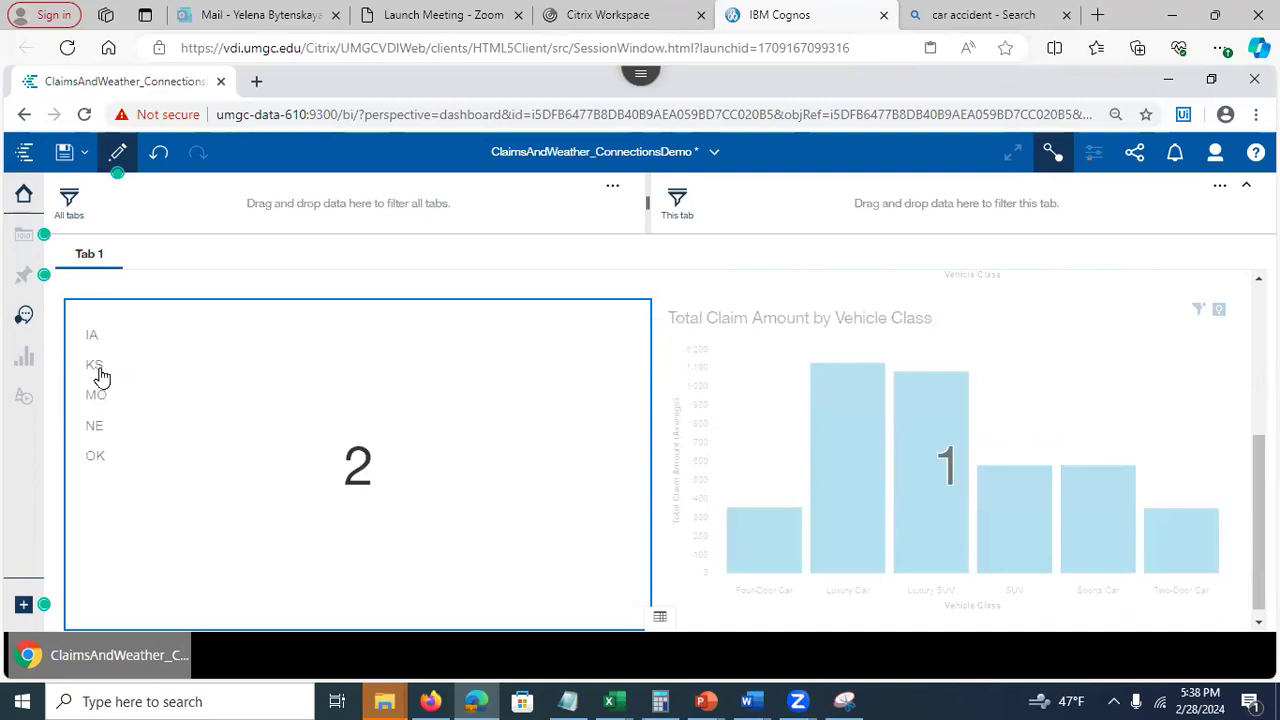
scroll(1234, 366, up, 3)
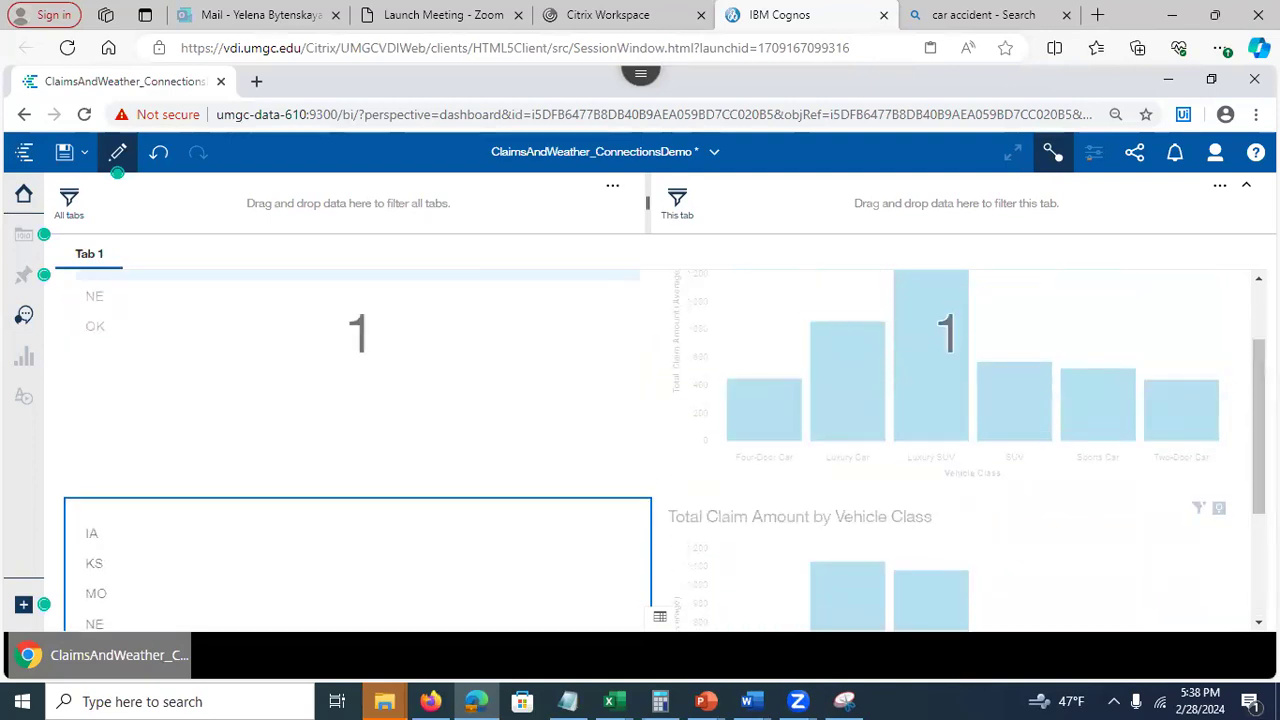
scroll(671, 451, down, 3)
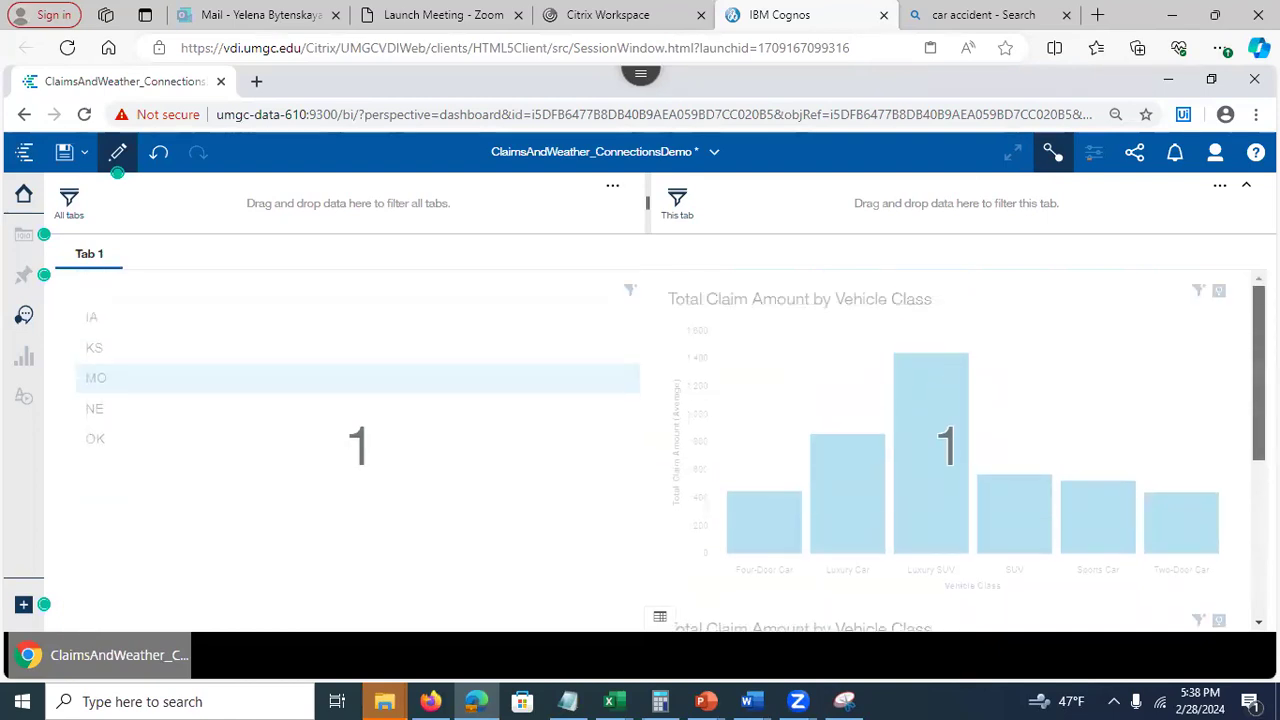
scroll(671, 451, up, 1)
drag(1259, 475, 1259, 476)
click(814, 484)
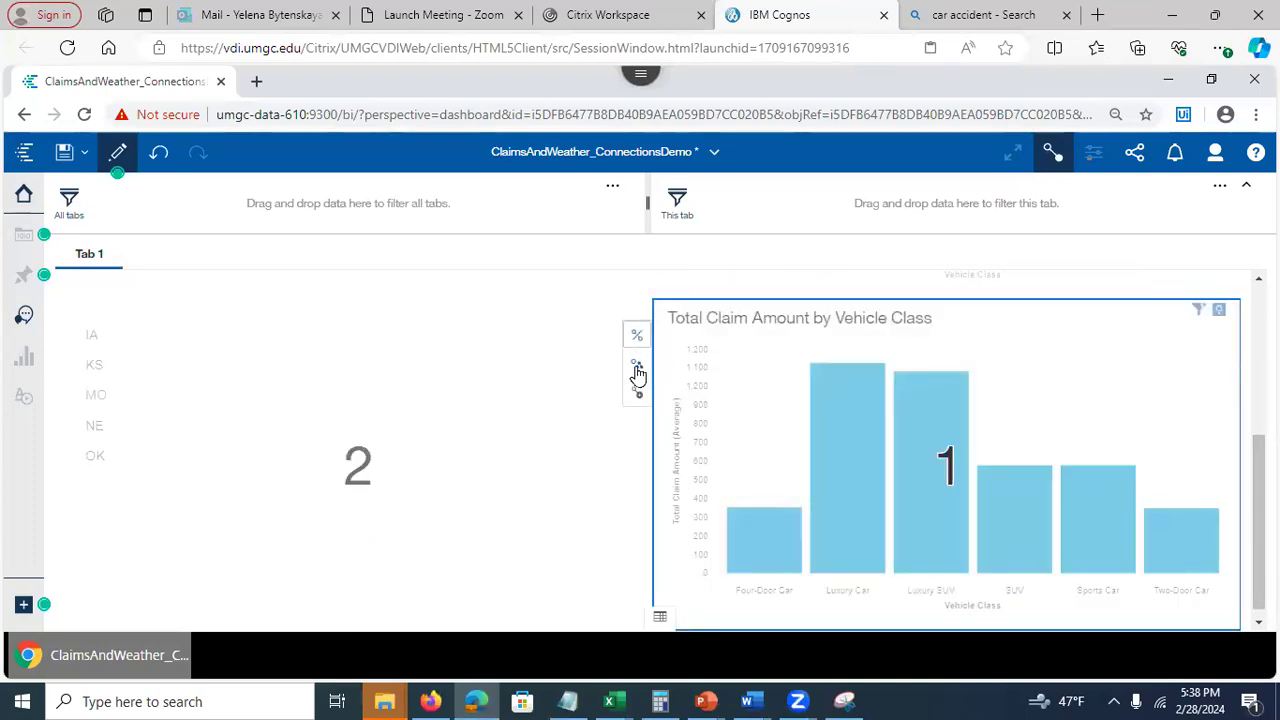
click(639, 368)
click(600, 380)
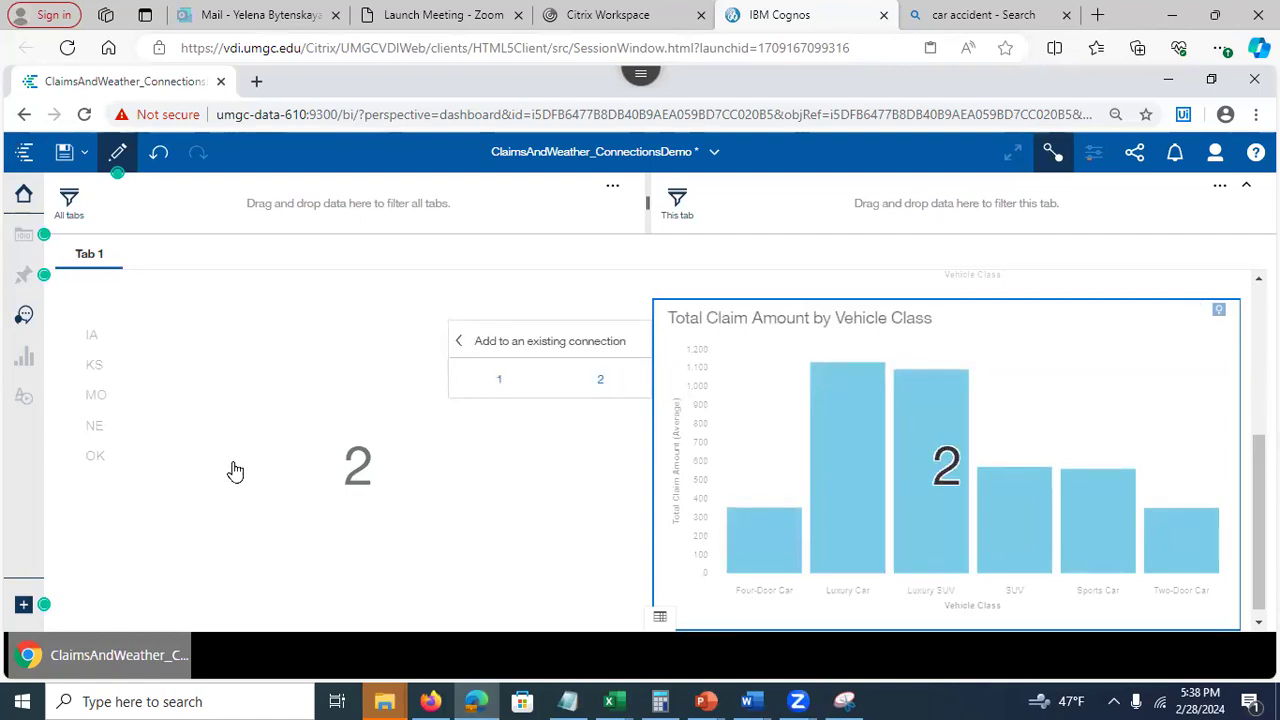
click(238, 492)
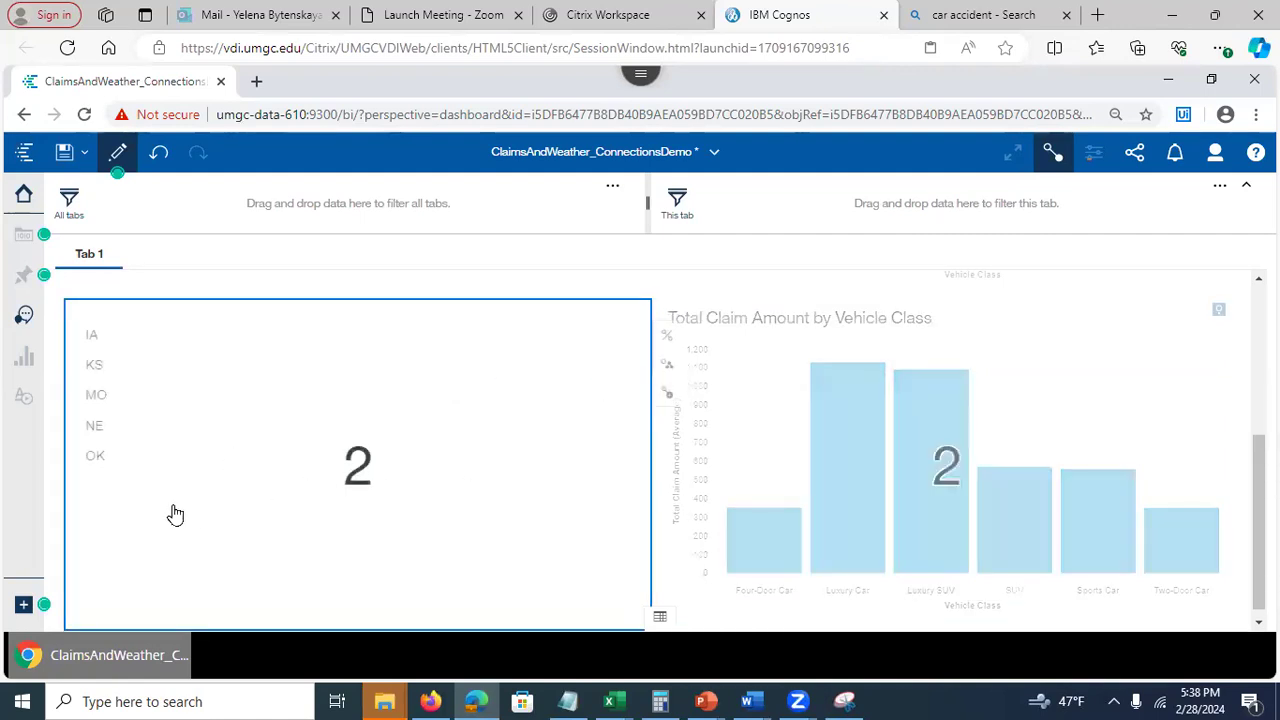
double_click(98, 436)
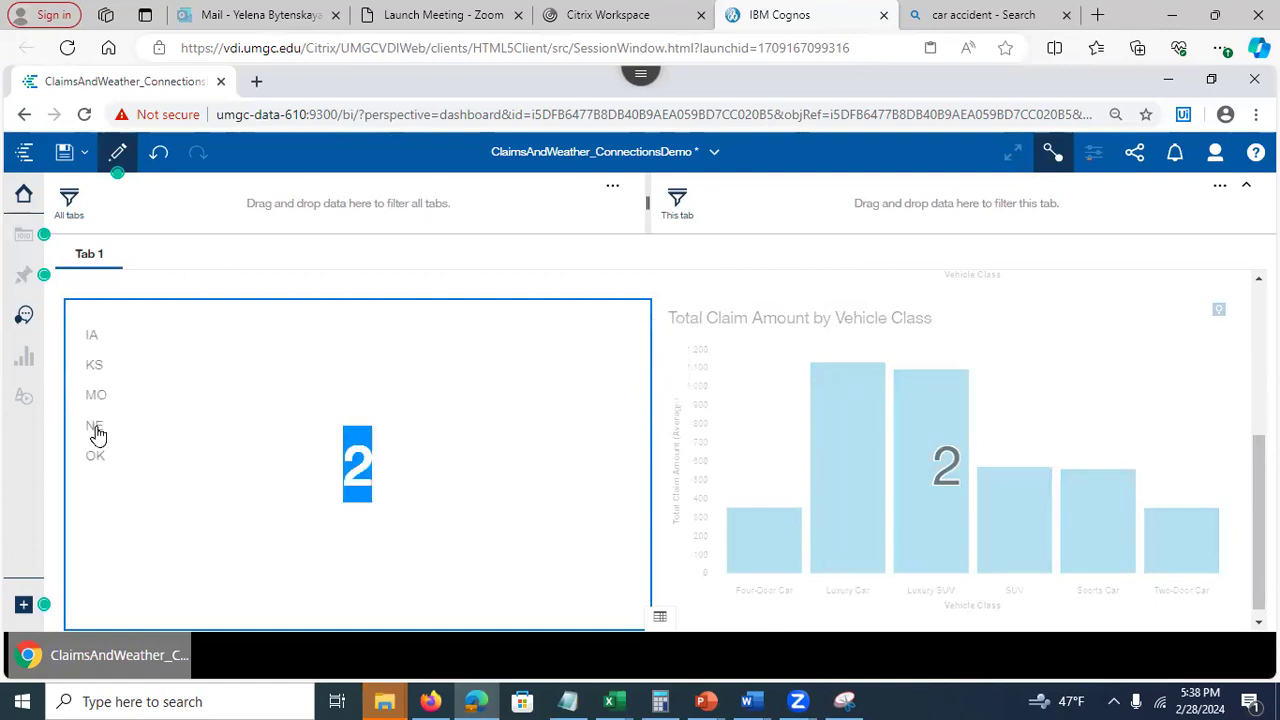
click(273, 506)
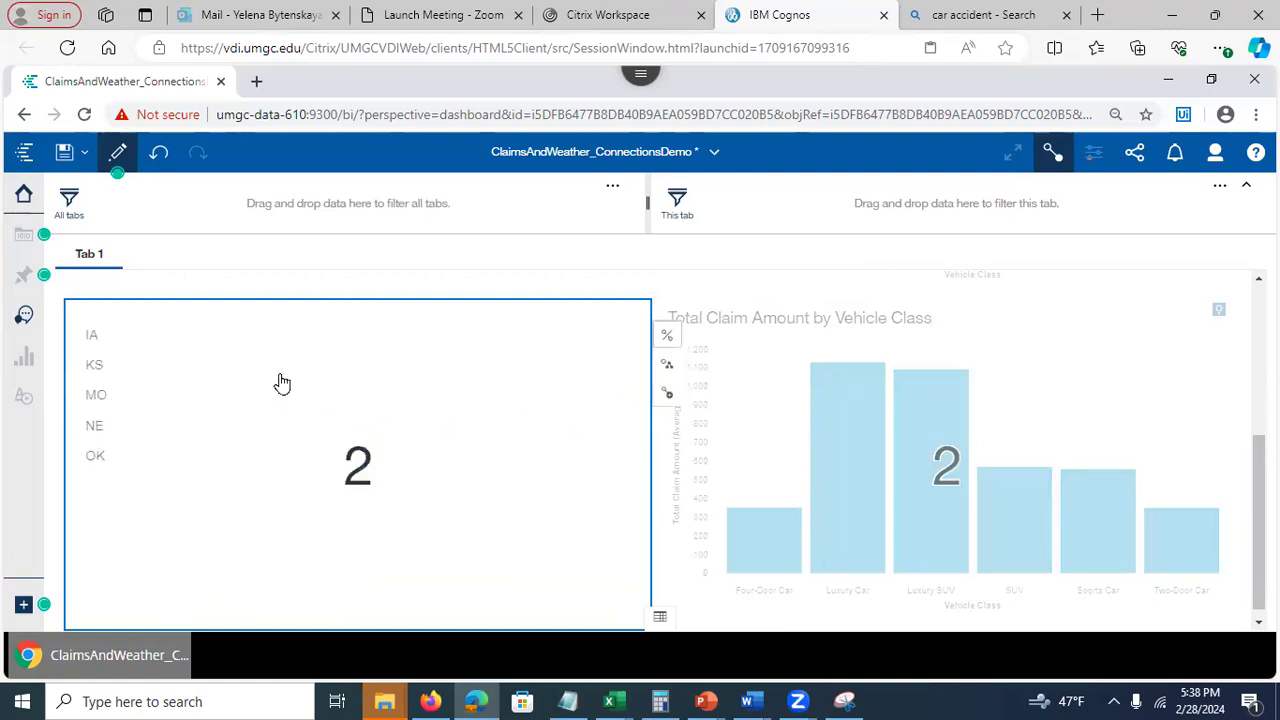
double_click(96, 436)
drag(1259, 520, 1259, 366)
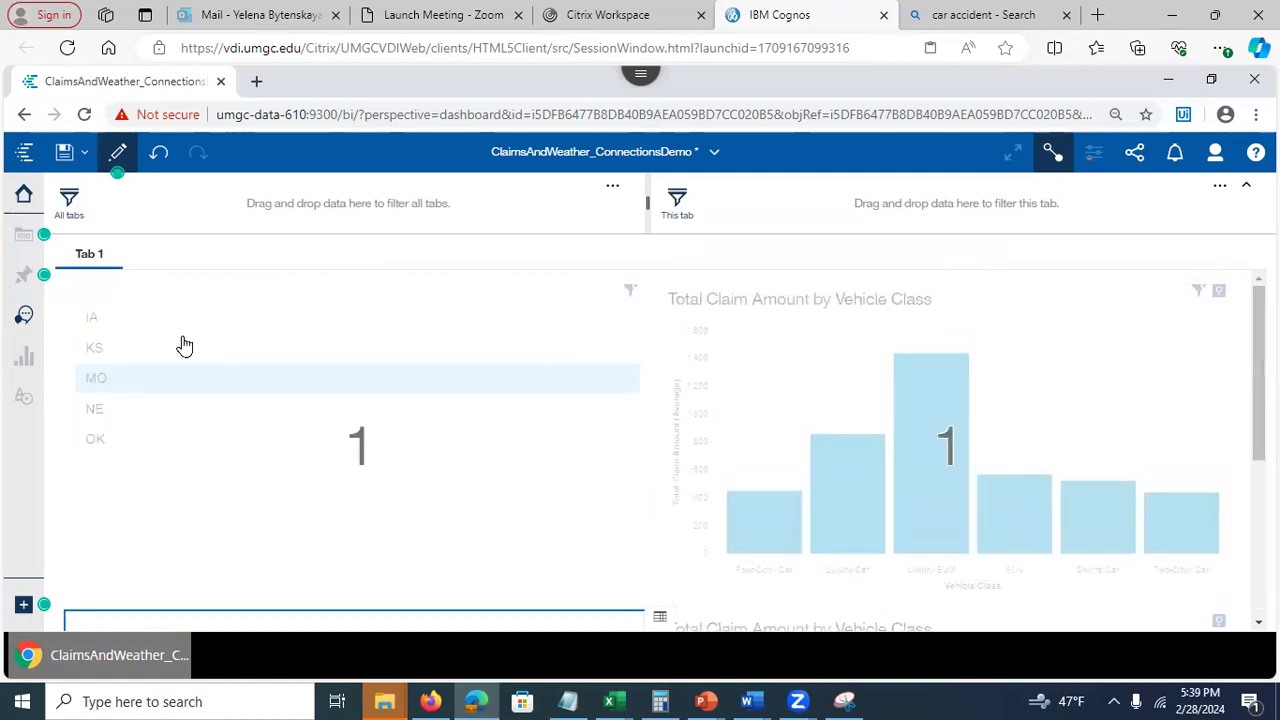
click(96, 384)
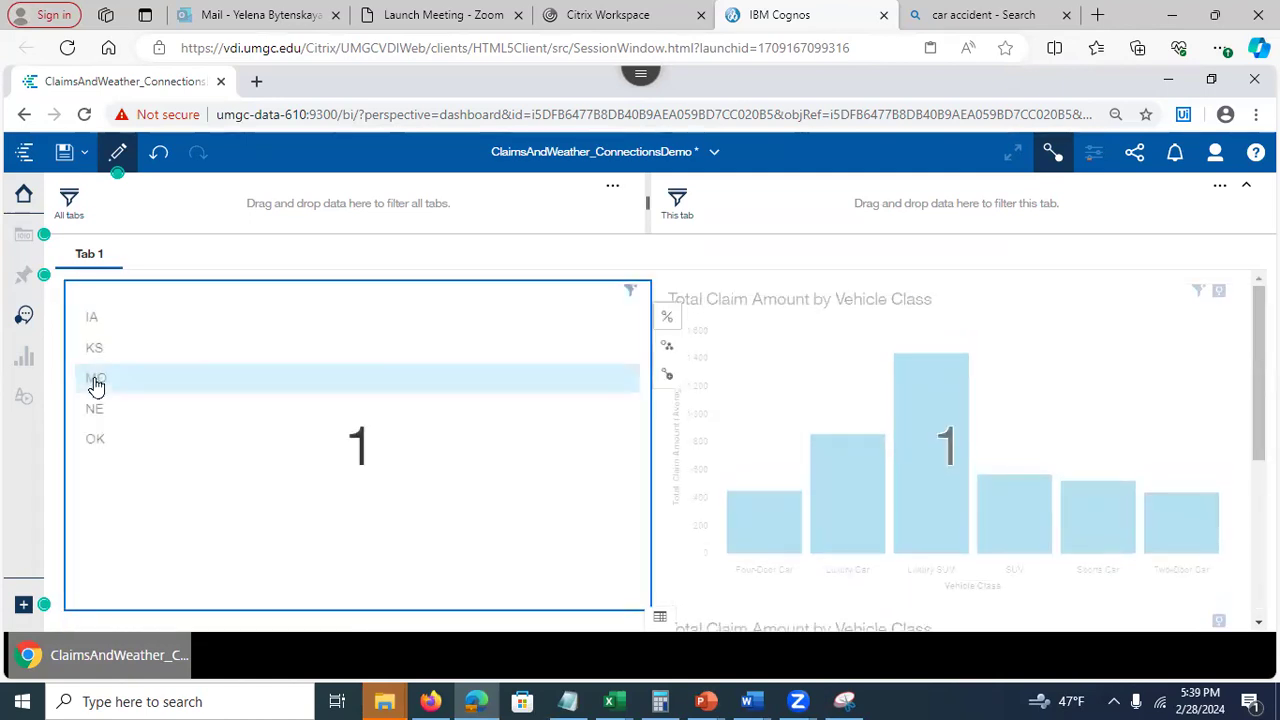
drag(1259, 345, 1259, 475)
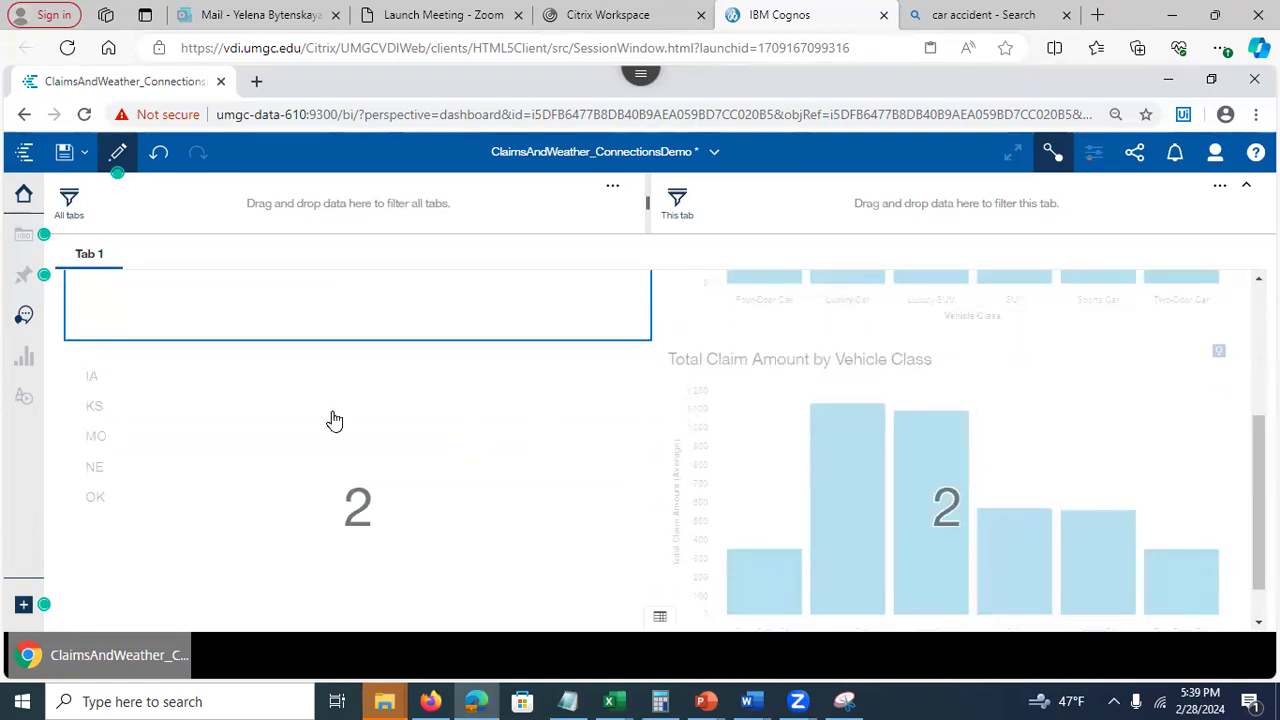
Step: With connections hidden, filter the lower state list's chart to OK and collapse the filter area
click(1053, 156)
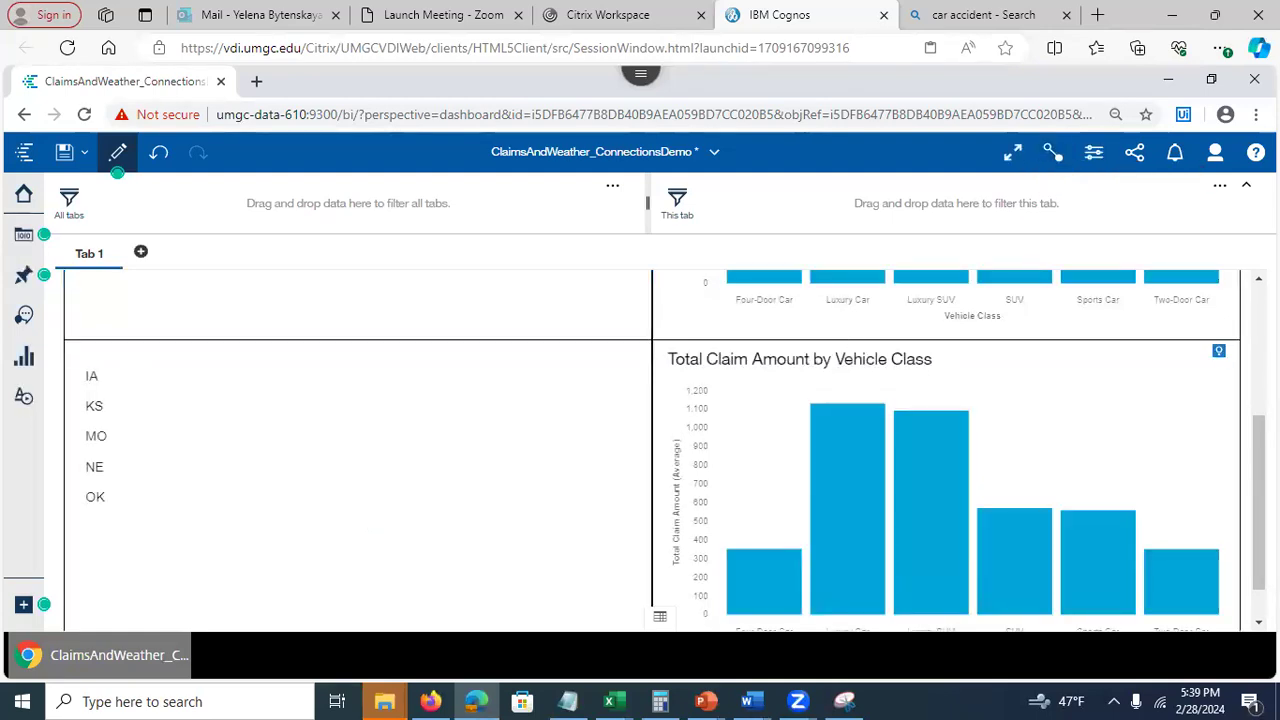
click(110, 503)
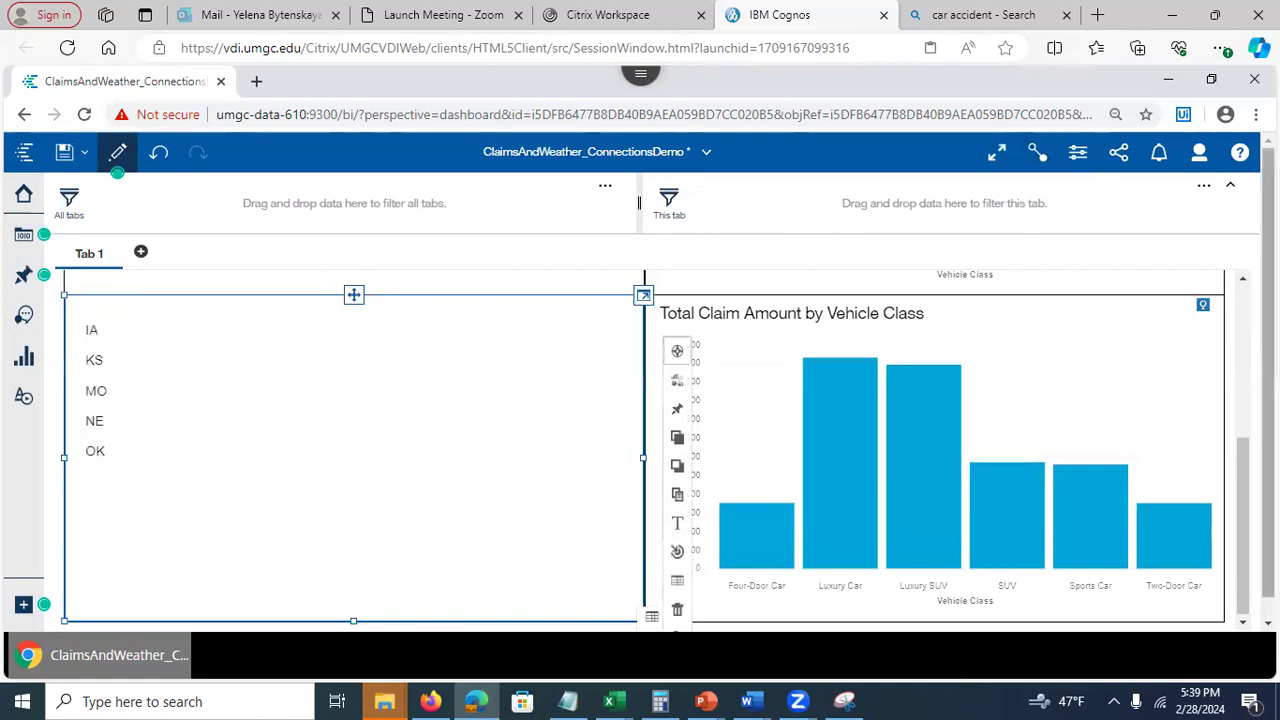
click(106, 455)
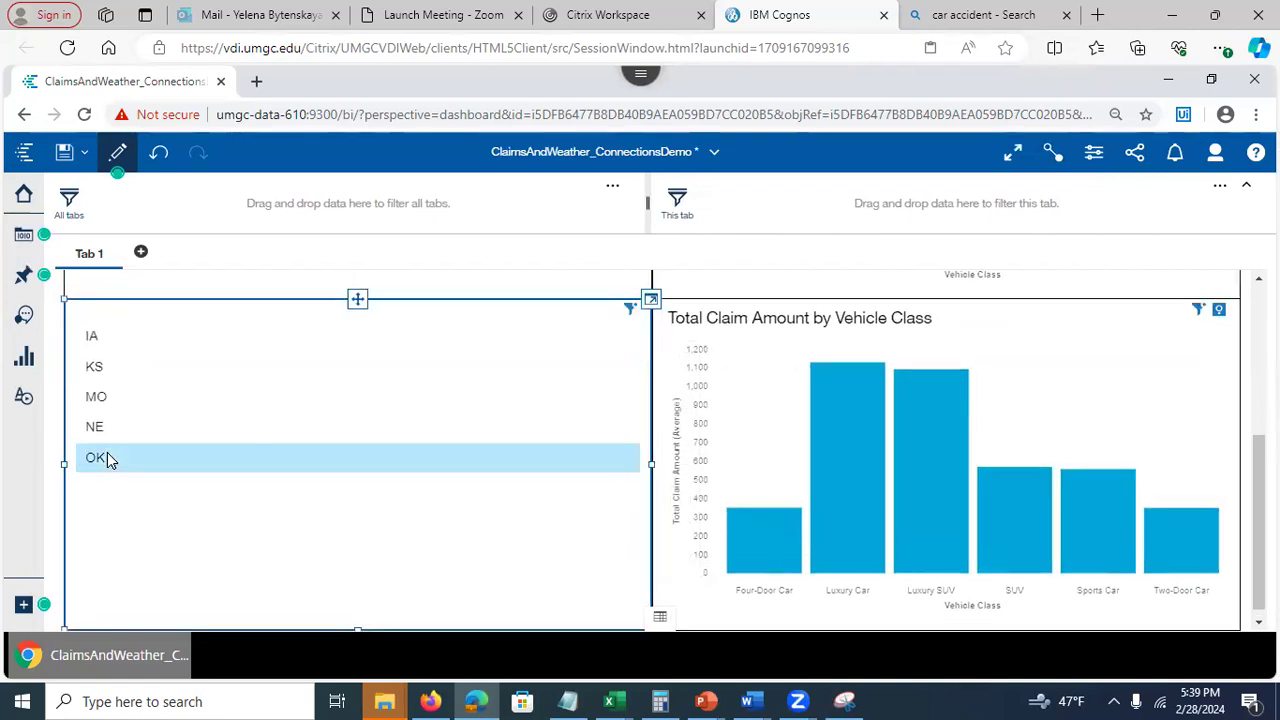
scroll(1243, 360, up, 3)
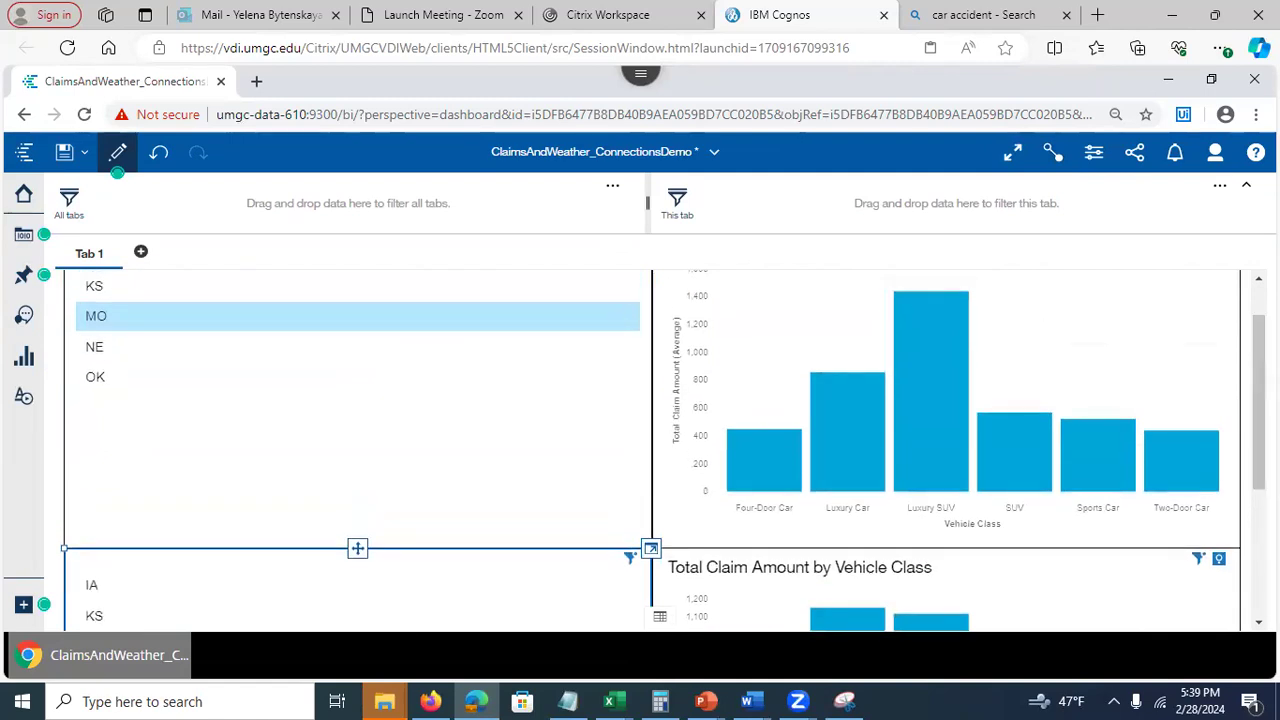
scroll(1259, 400, down, 1)
drag(1259, 425, 1259, 330)
click(1246, 185)
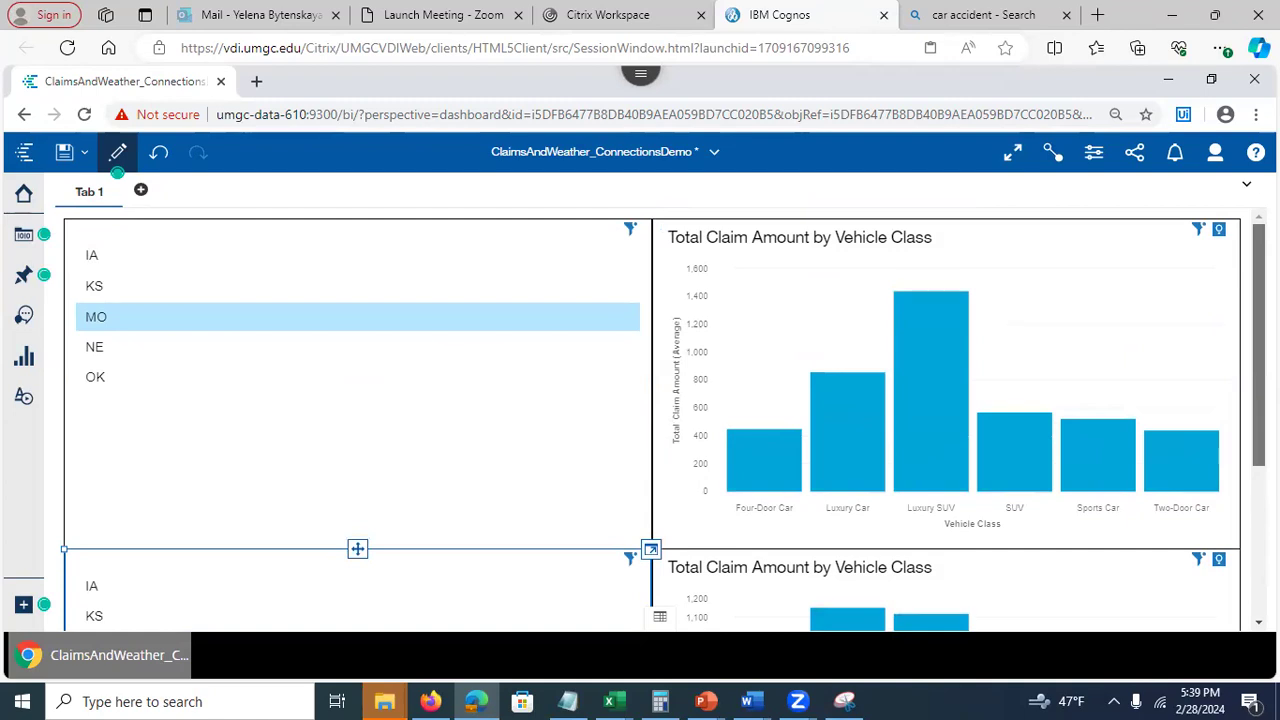
Step: Scroll between both rows to compare the lower OK chart with the upper MO pair
drag(1259, 345, 1259, 494)
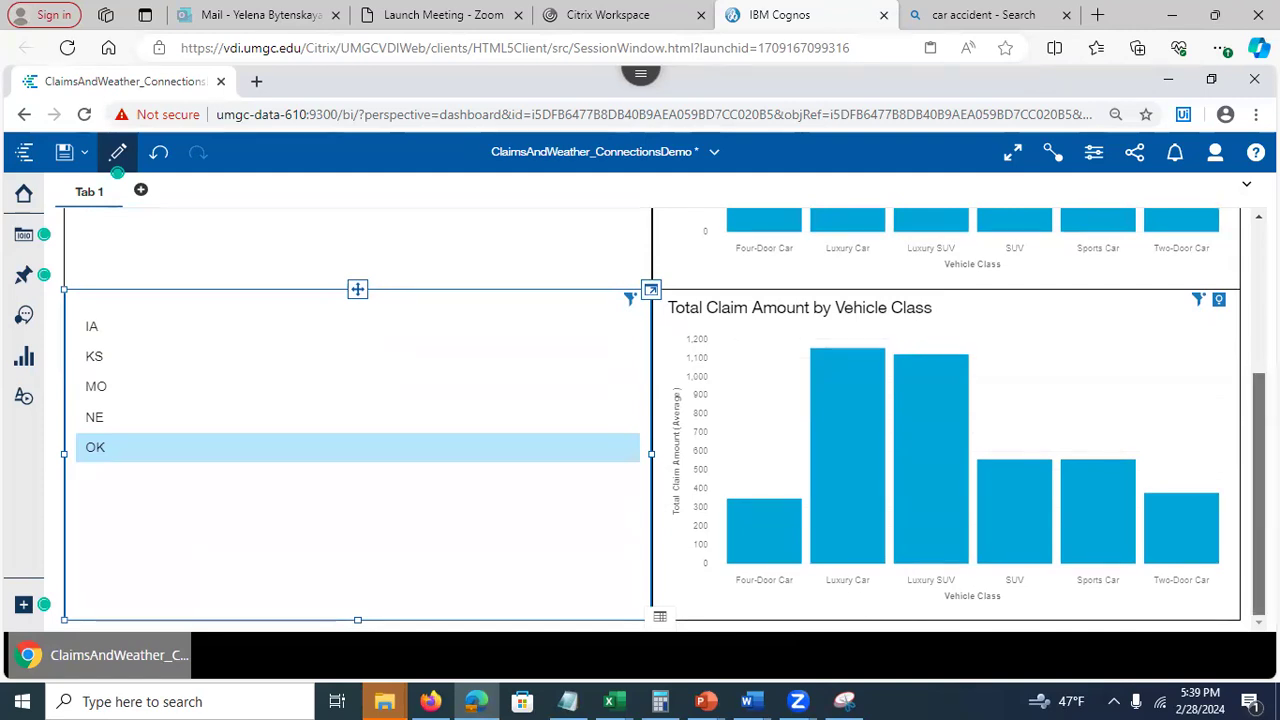
scroll(1235, 405, up, 3)
scroll(1234, 380, up, 2)
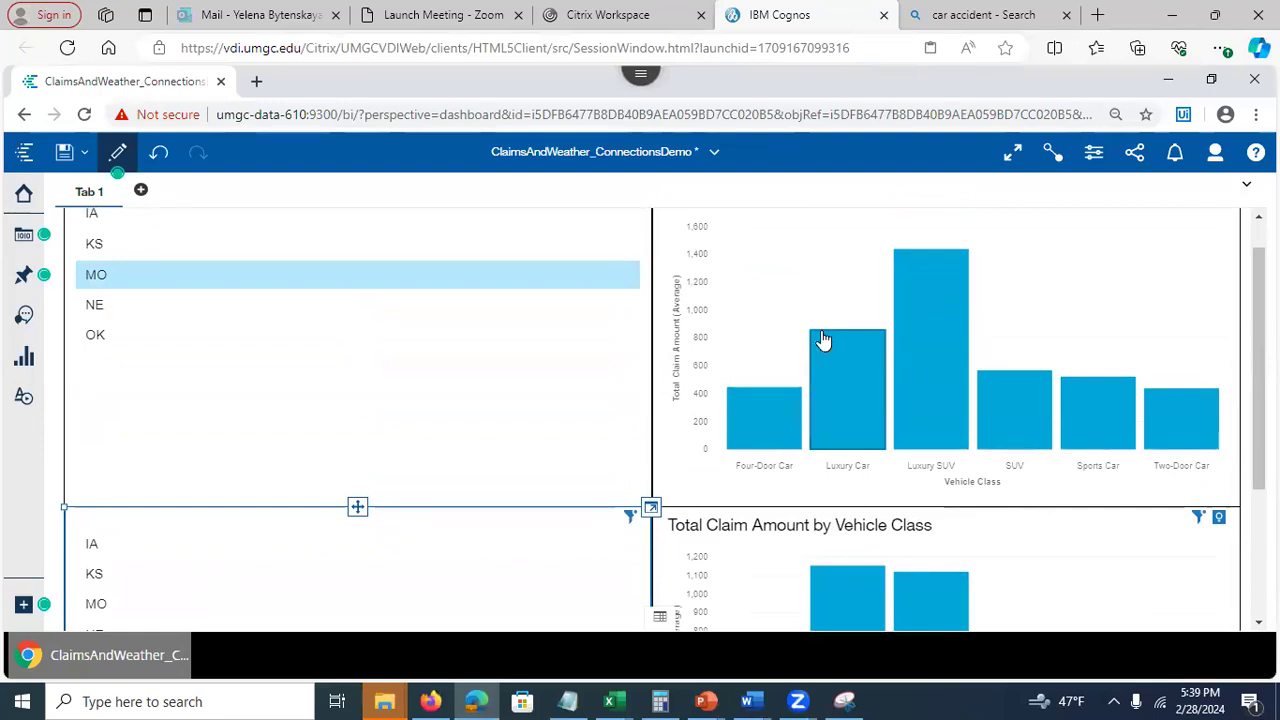
scroll(1259, 370, down, 2)
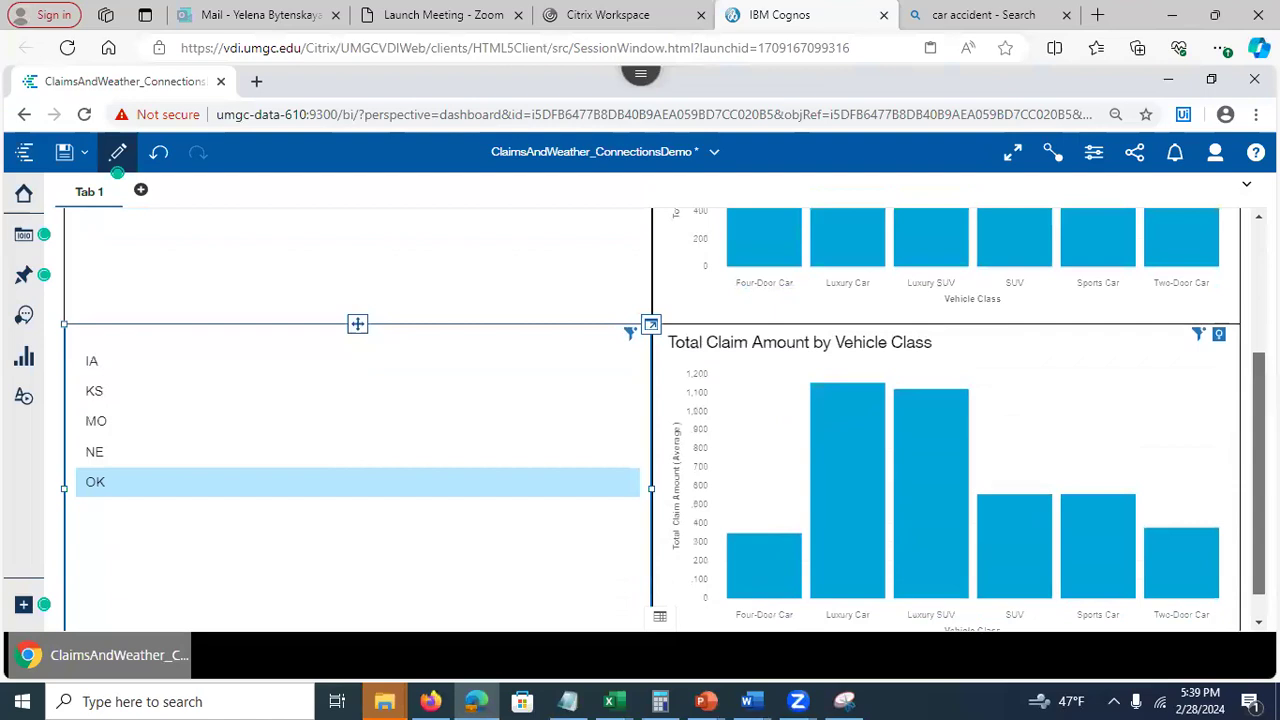
scroll(1259, 370, up, 1)
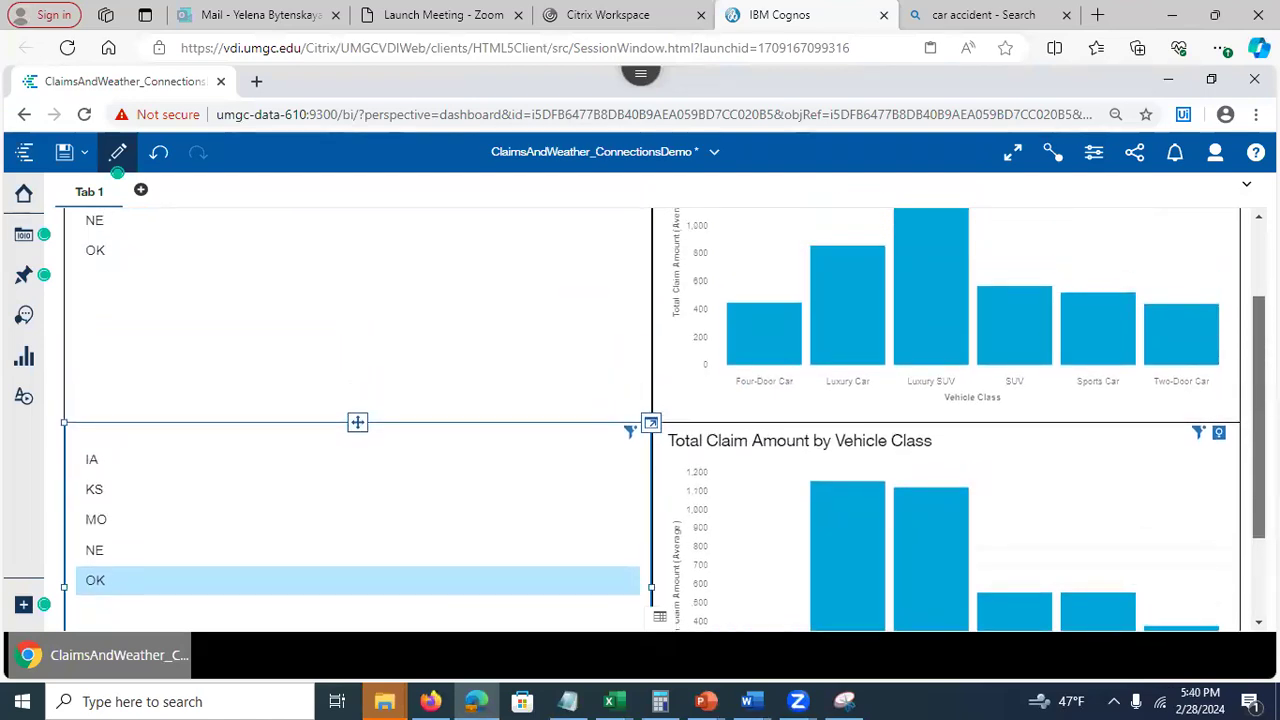
scroll(1259, 370, down, 1)
scroll(1259, 370, up, 1)
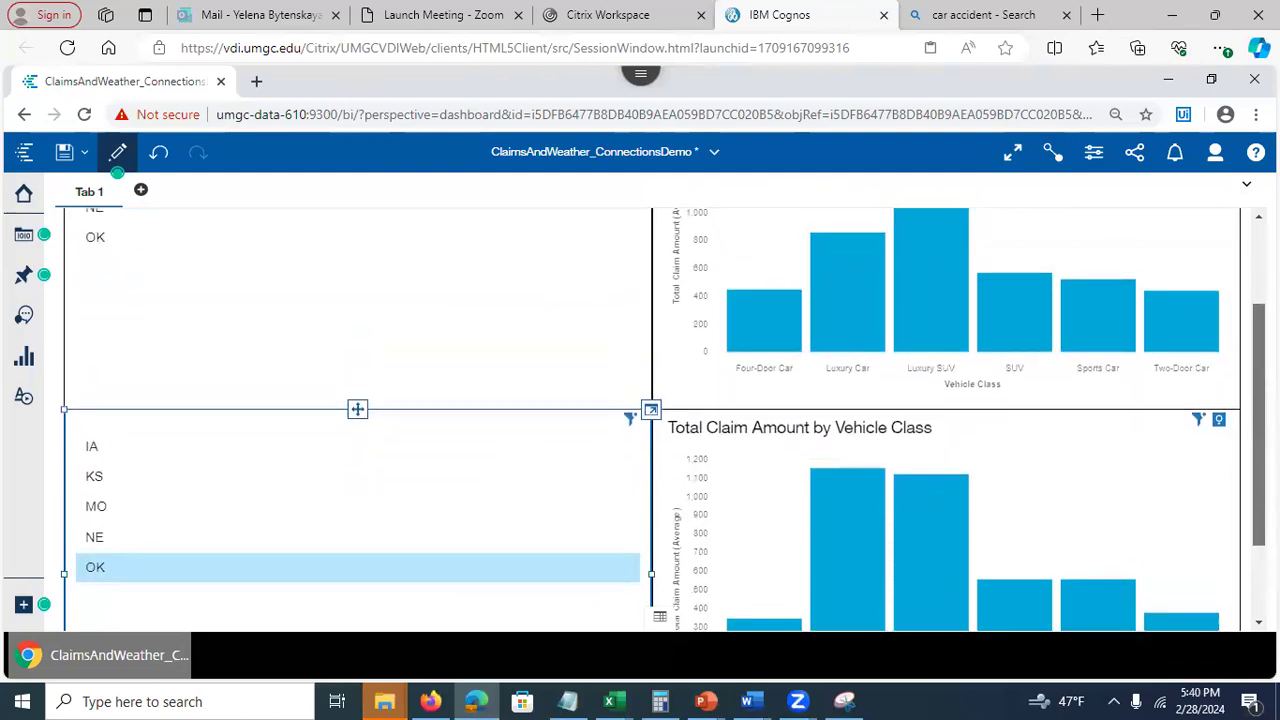
scroll(1259, 370, down, 1)
scroll(1259, 370, up, 1)
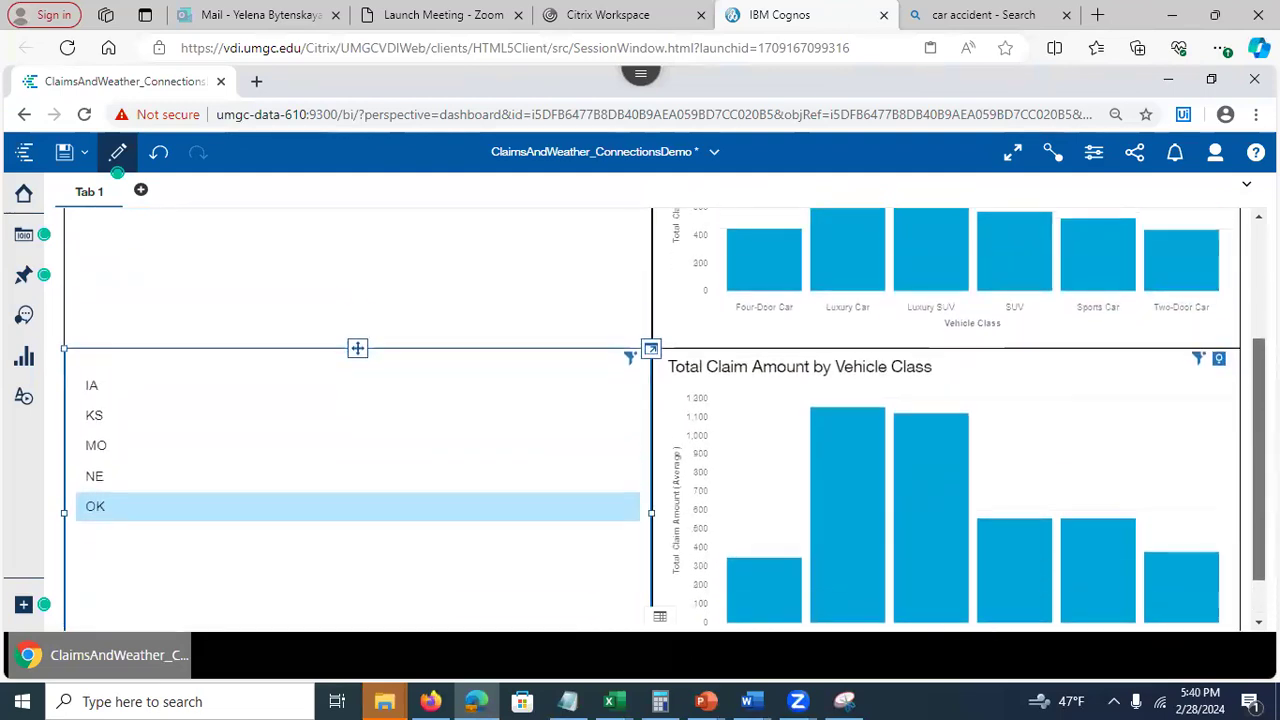
scroll(1259, 370, up, 2)
scroll(660, 420, up, 1)
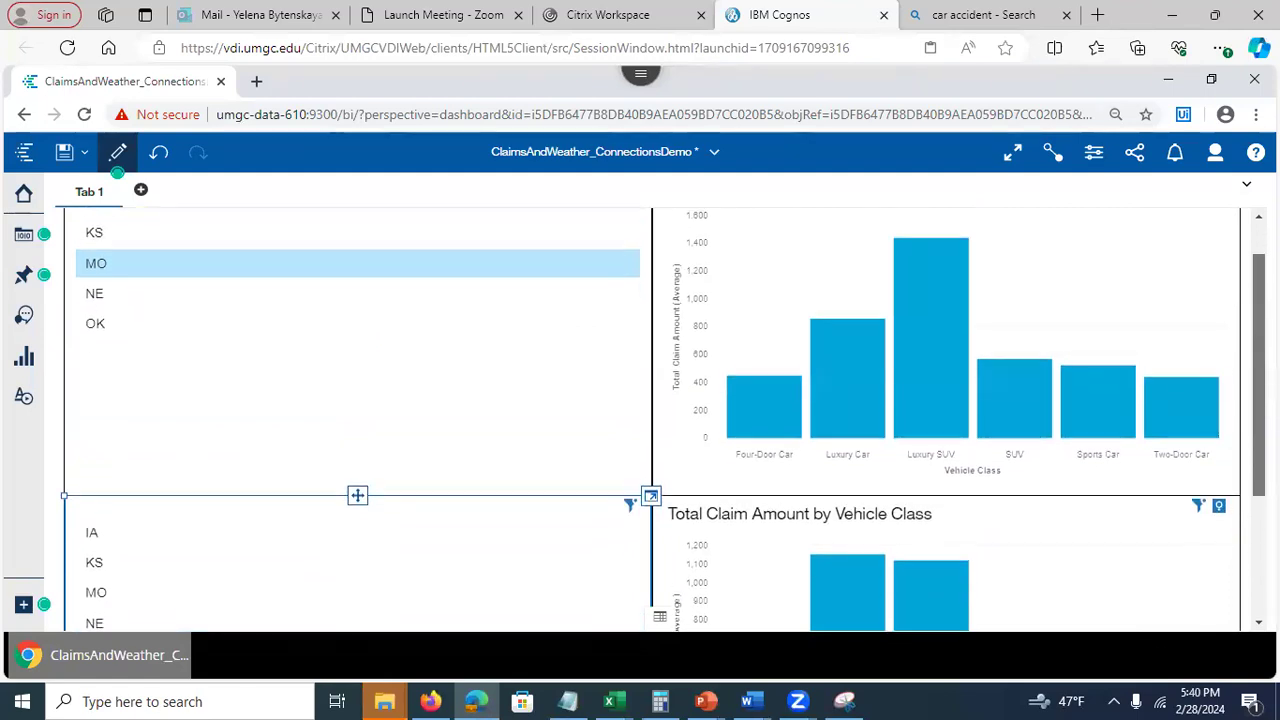
scroll(663, 420, up, 1)
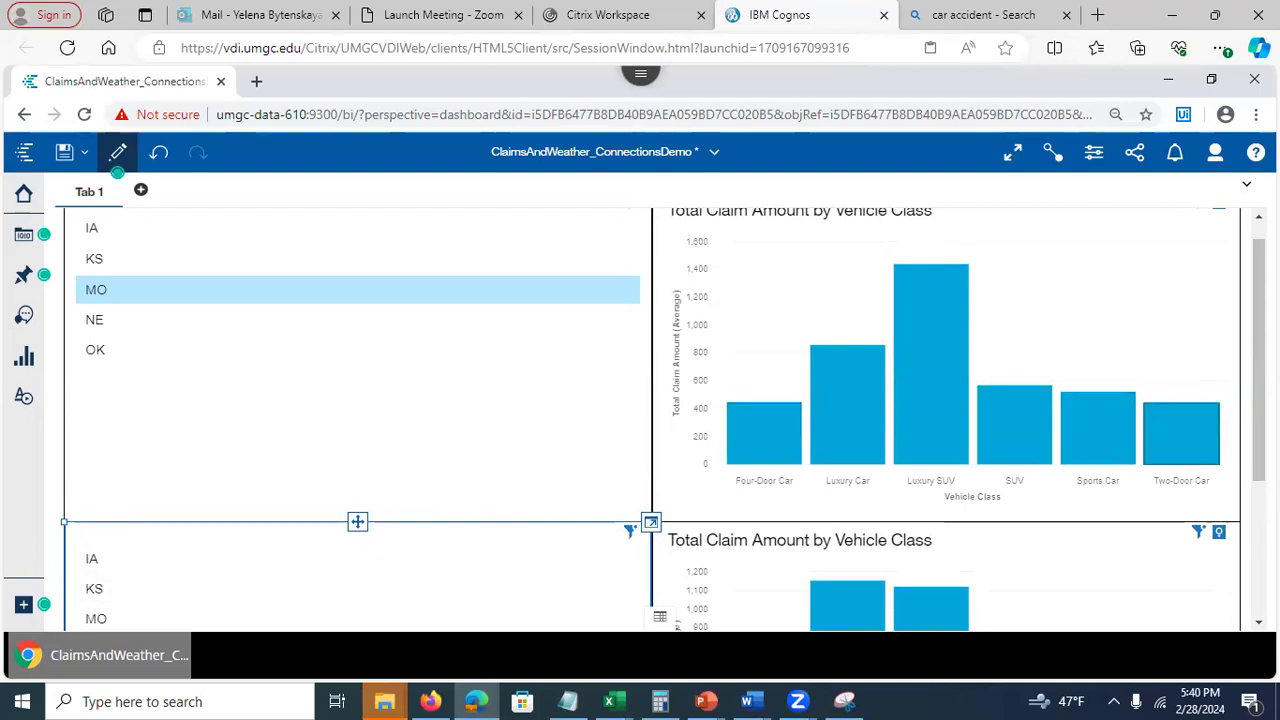
scroll(1258, 360, down, 2)
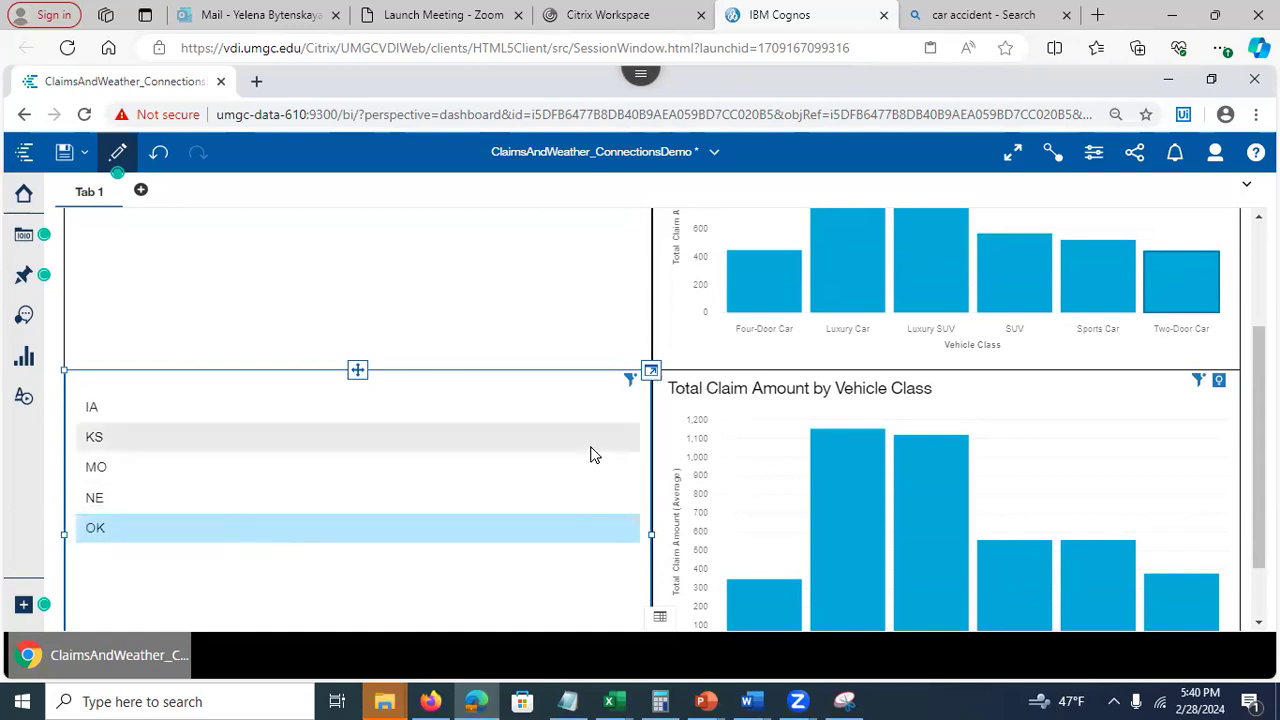
Step: Add the lower state list and its chart to existing connection 1, then hide connections
click(1053, 155)
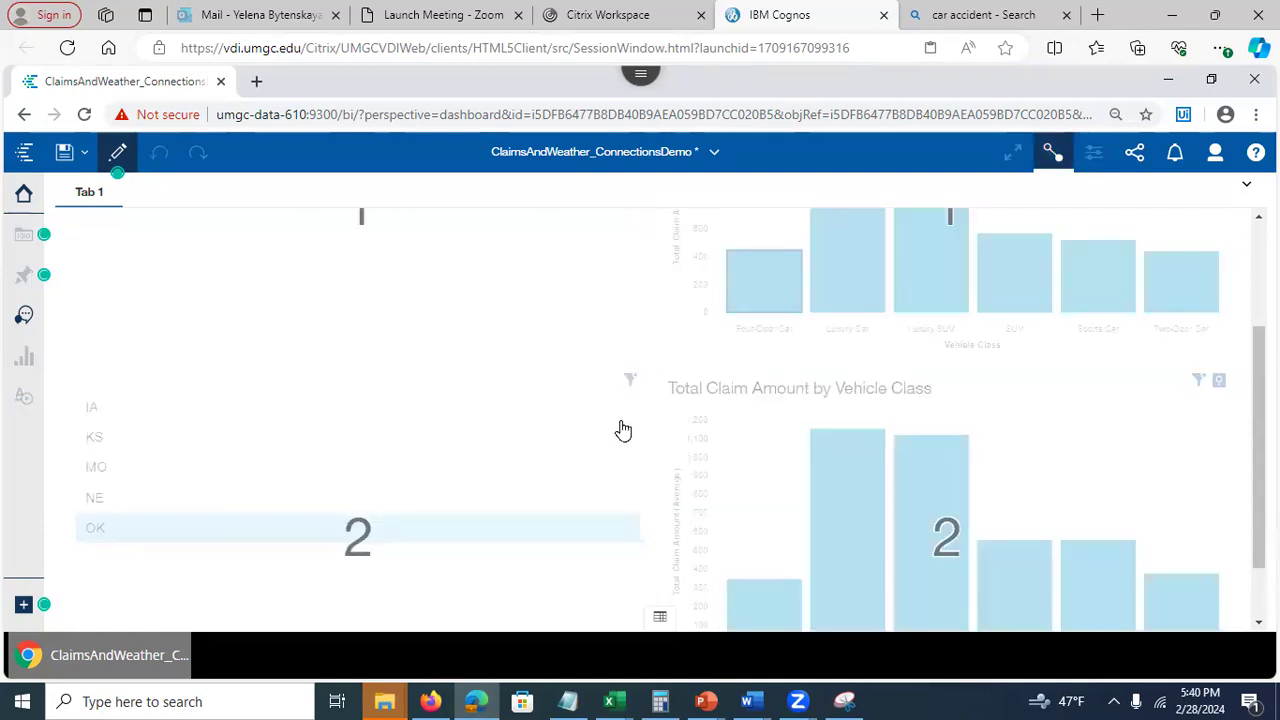
mouse_move(626, 380)
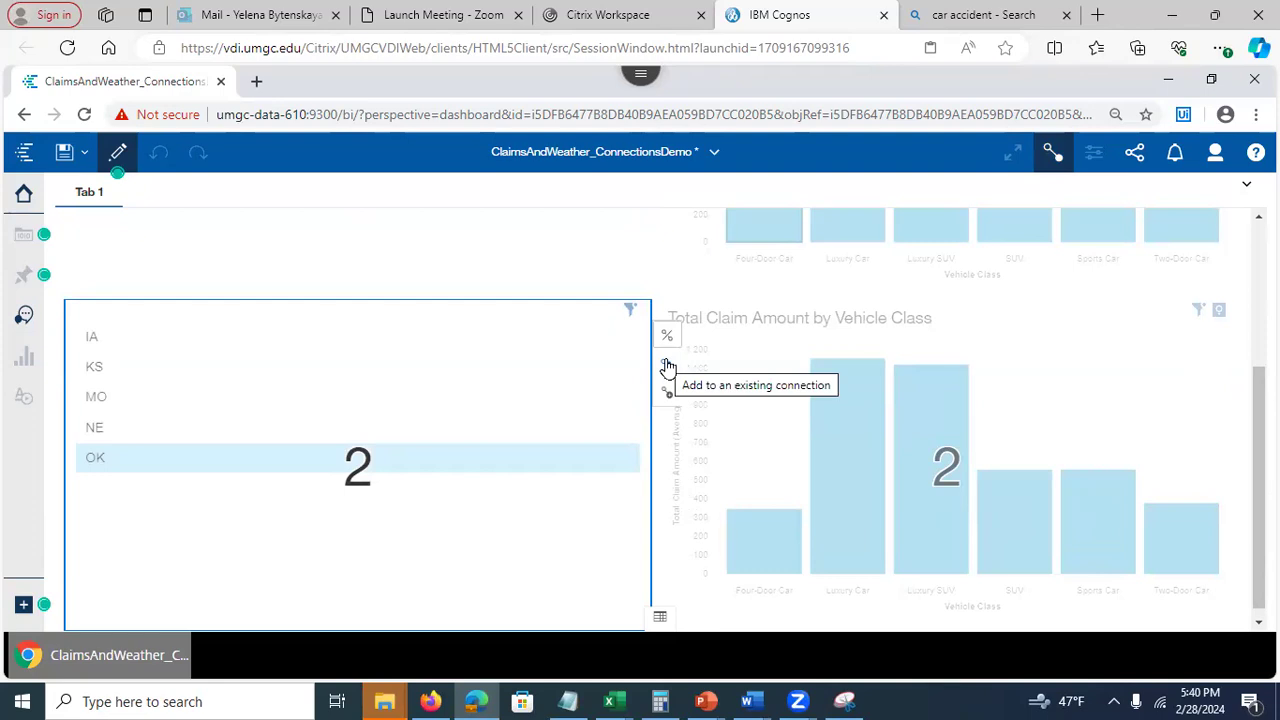
click(668, 368)
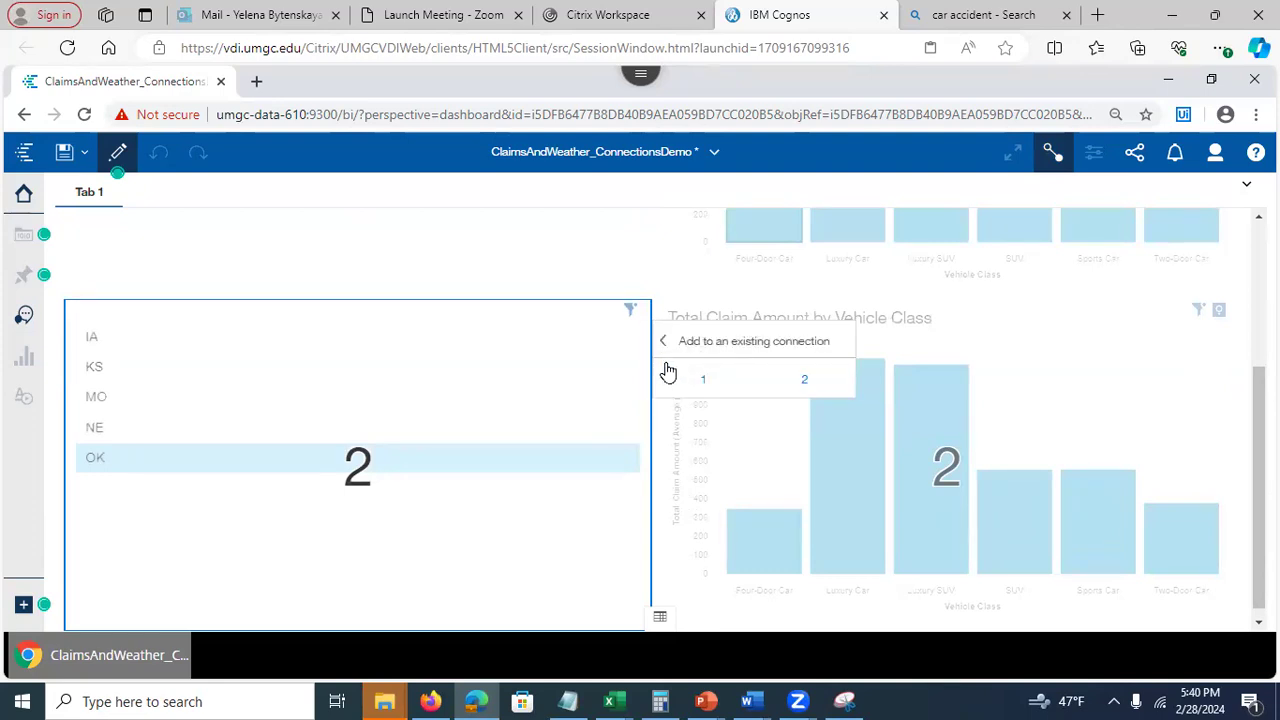
click(701, 380)
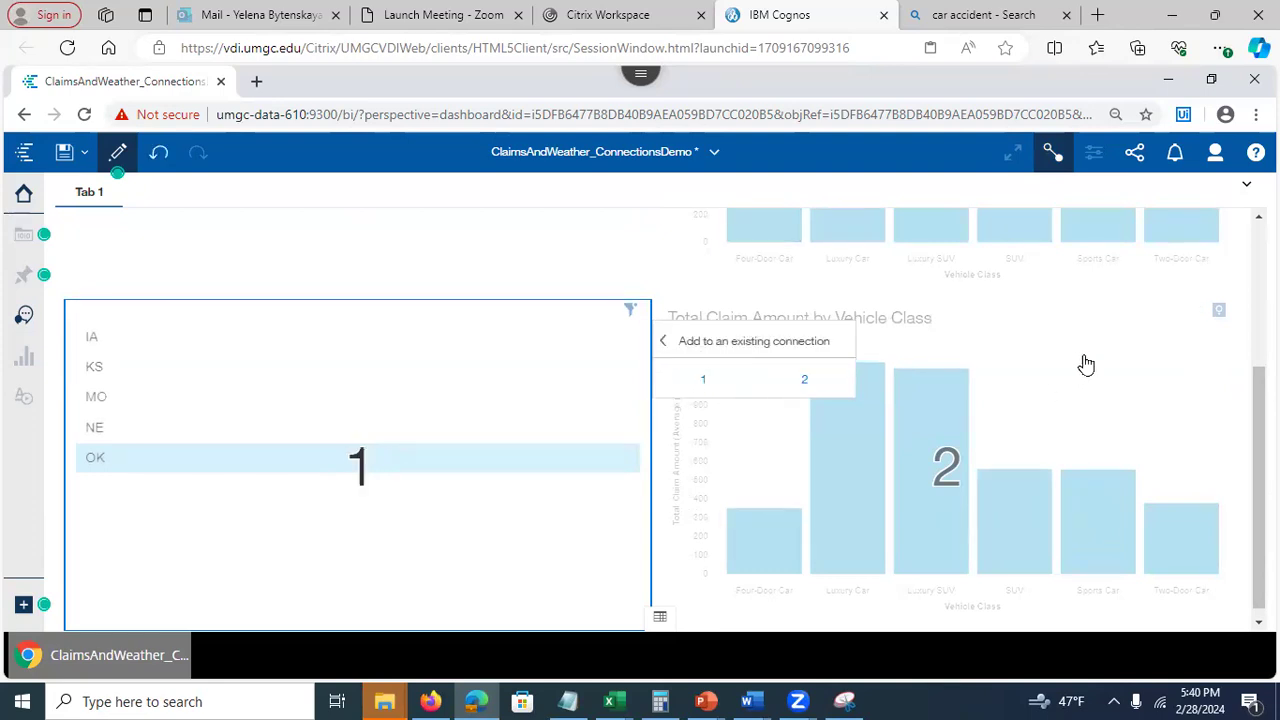
click(1160, 338)
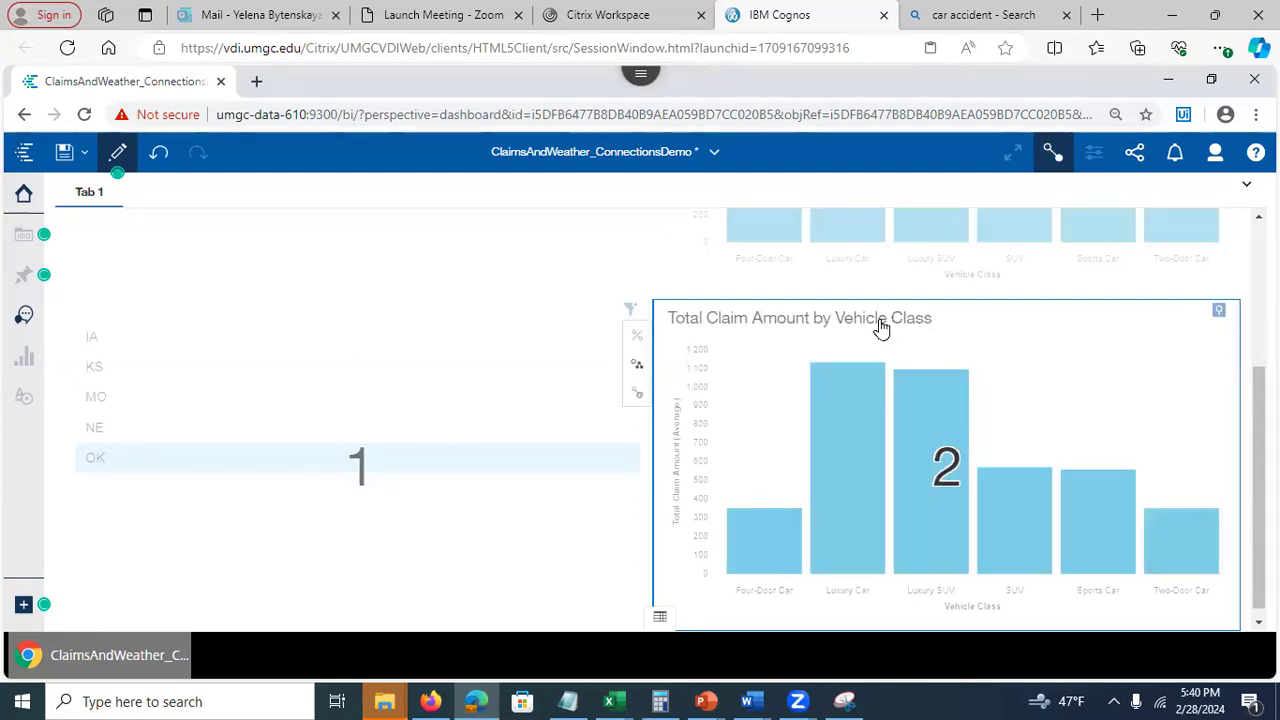
click(637, 367)
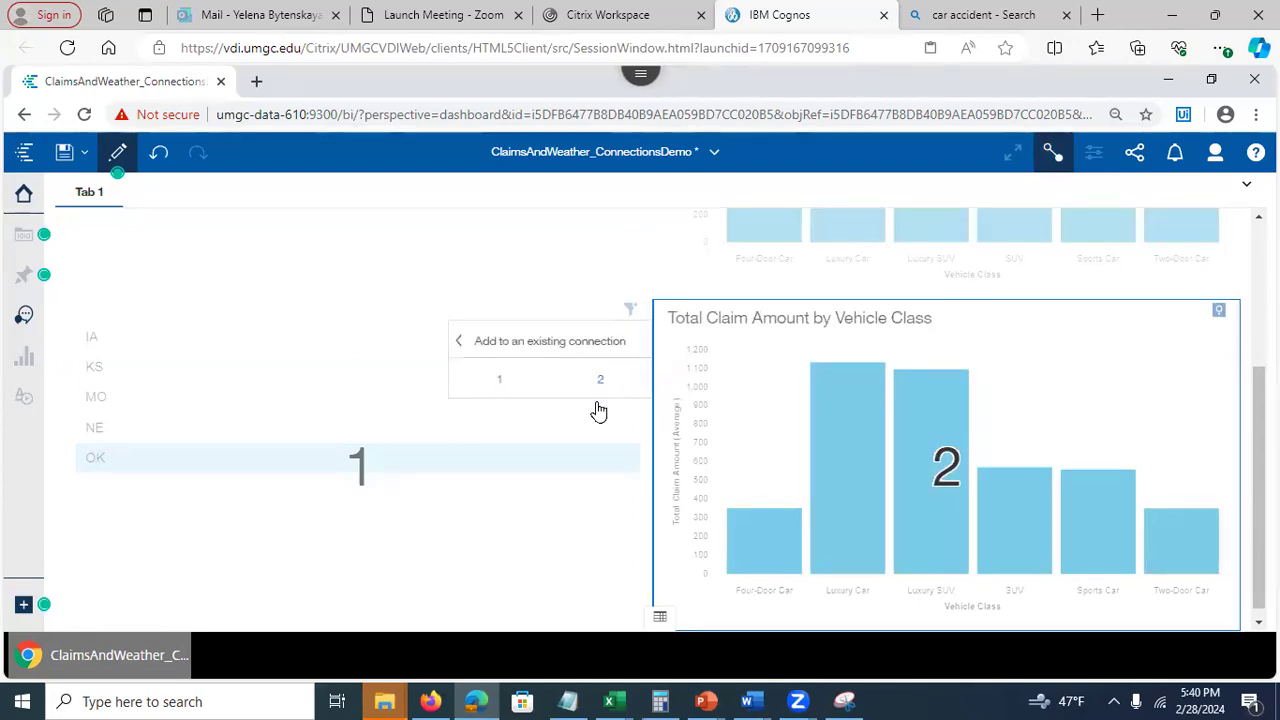
click(503, 388)
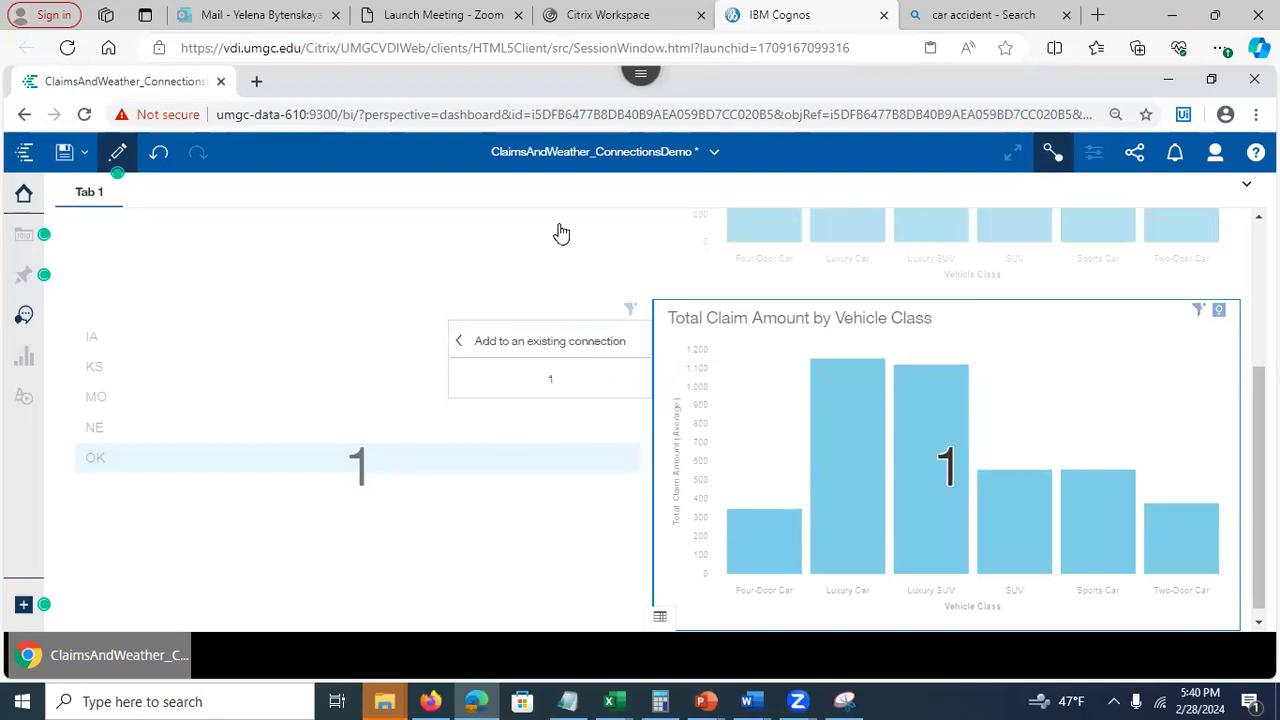
click(604, 234)
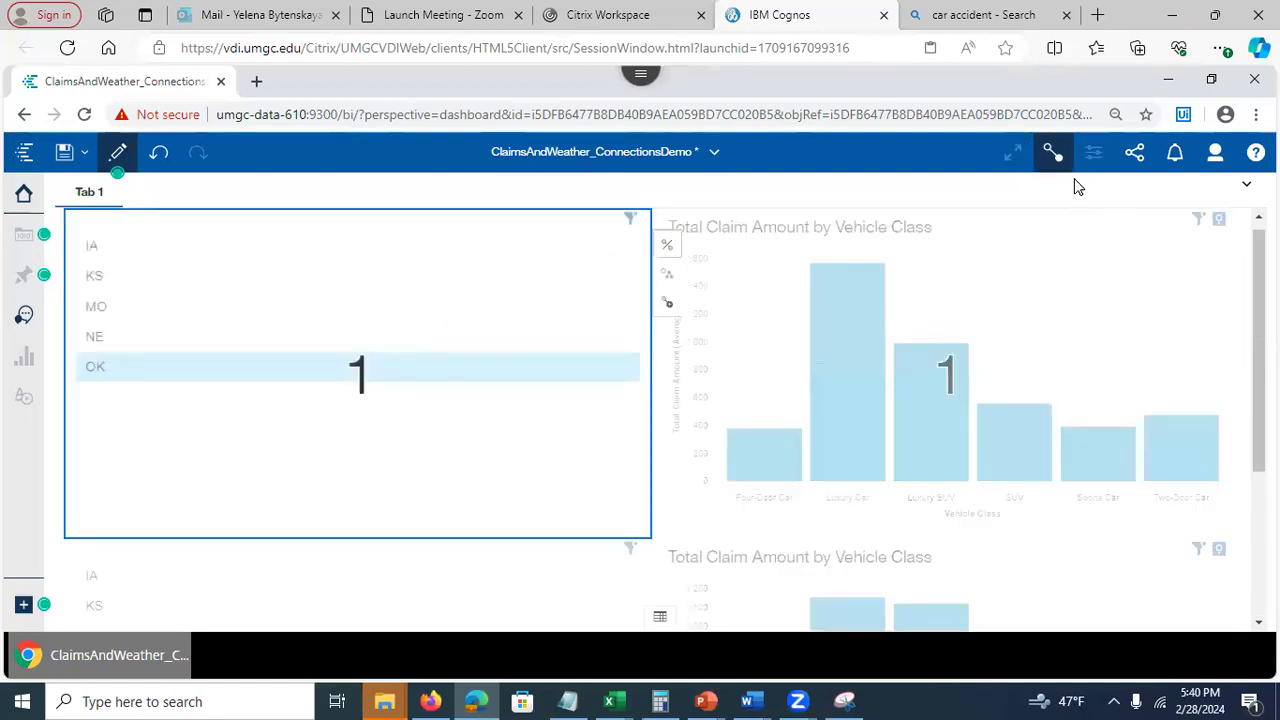
click(1054, 153)
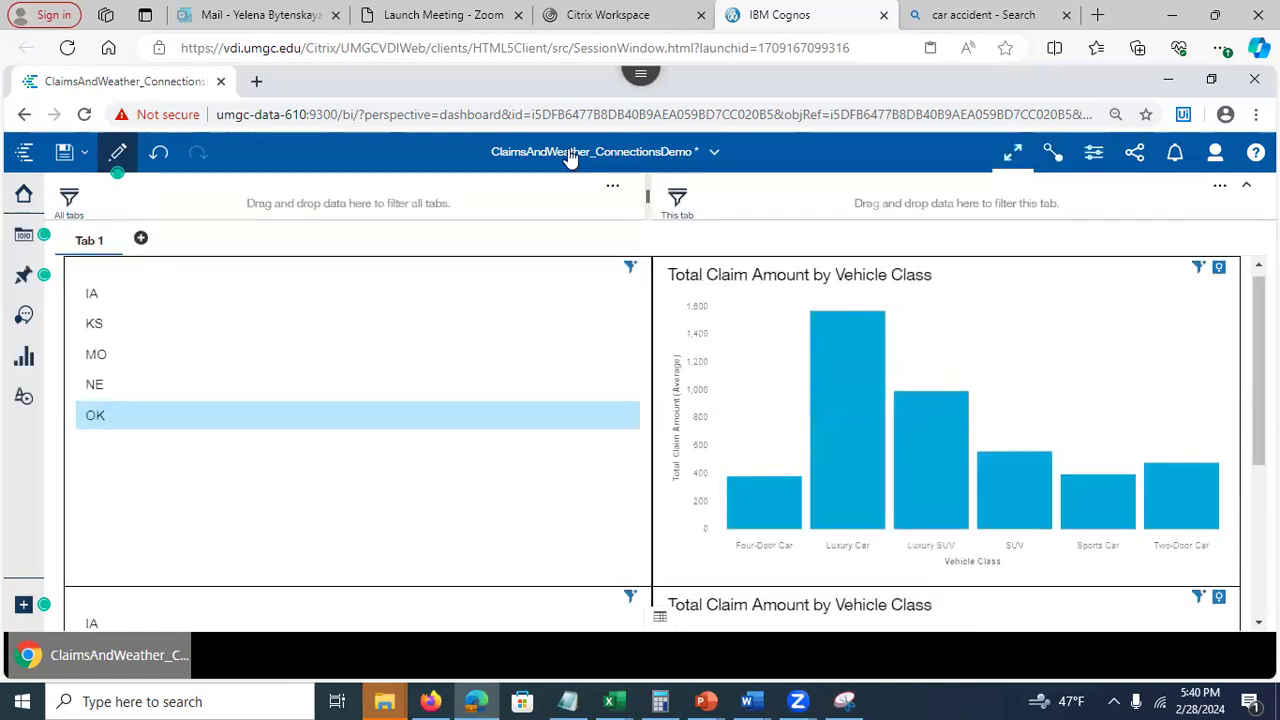
Step: Select MO in the upper state list, save the ClaimsAndWeather_ConnectionsDemo dashboard, and close it
click(64, 152)
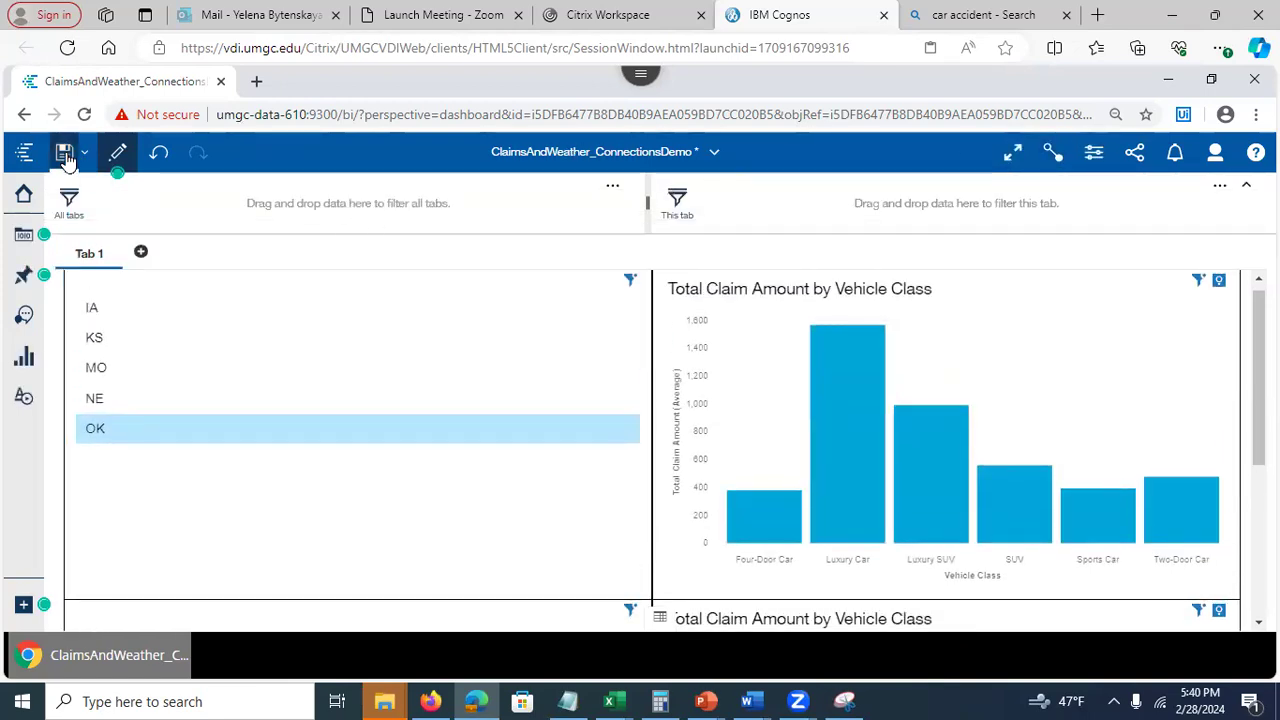
click(117, 368)
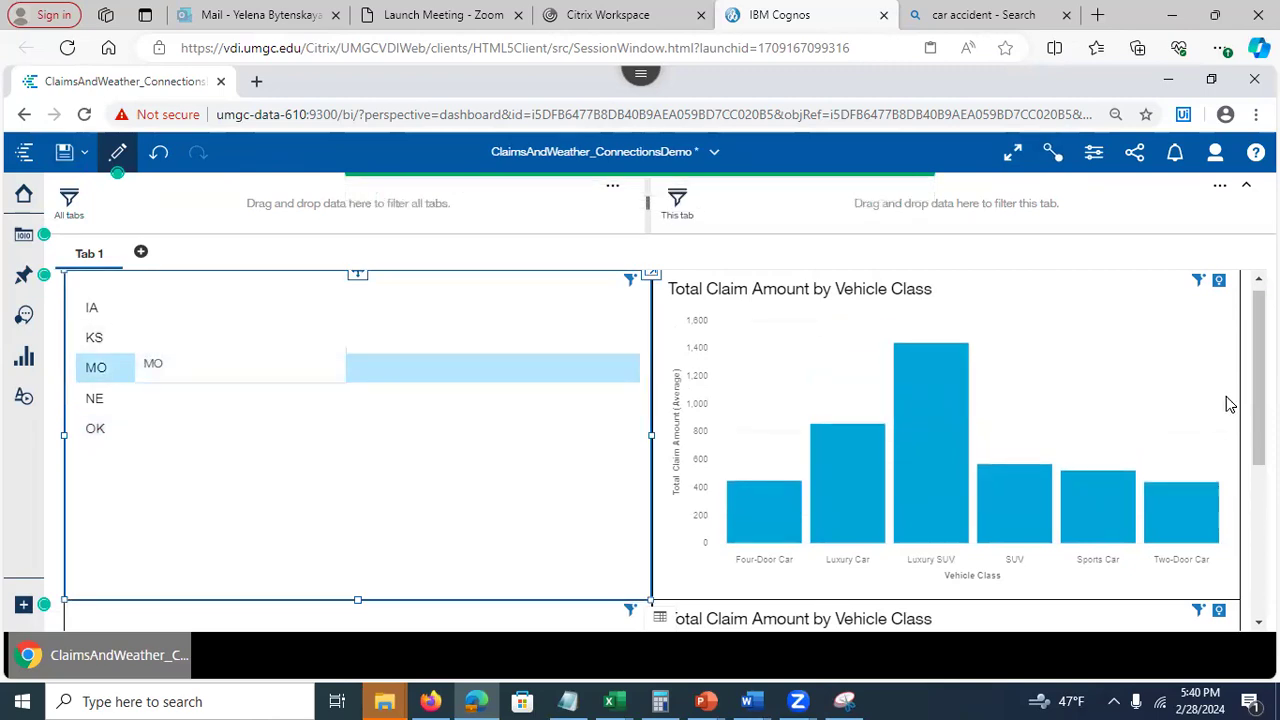
scroll(1229, 400, down, 2)
drag(1259, 470, 1259, 385)
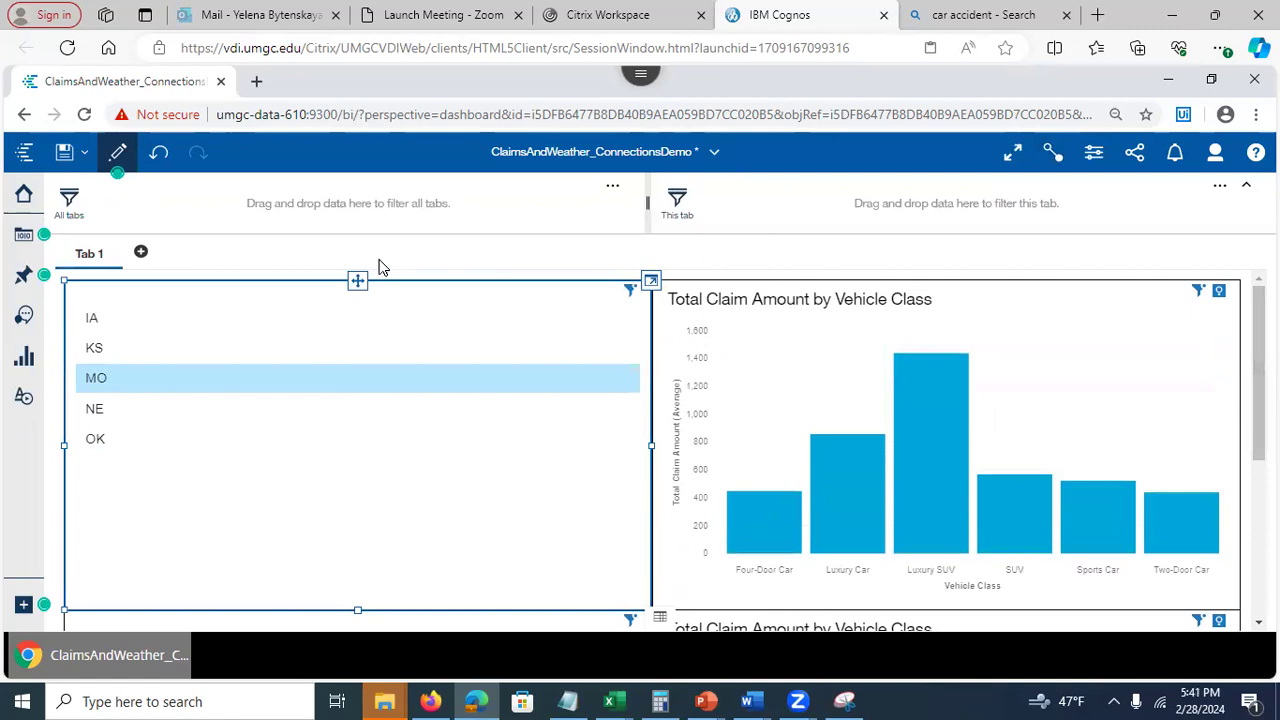
click(64, 152)
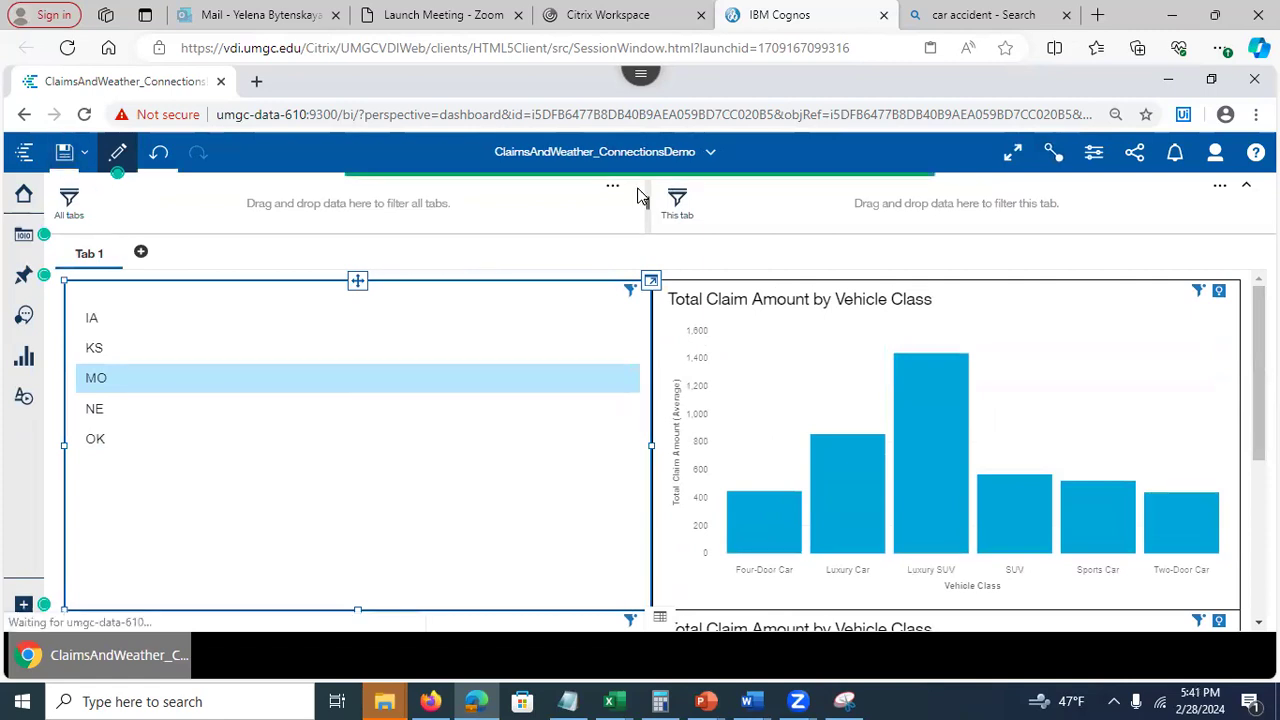
click(710, 152)
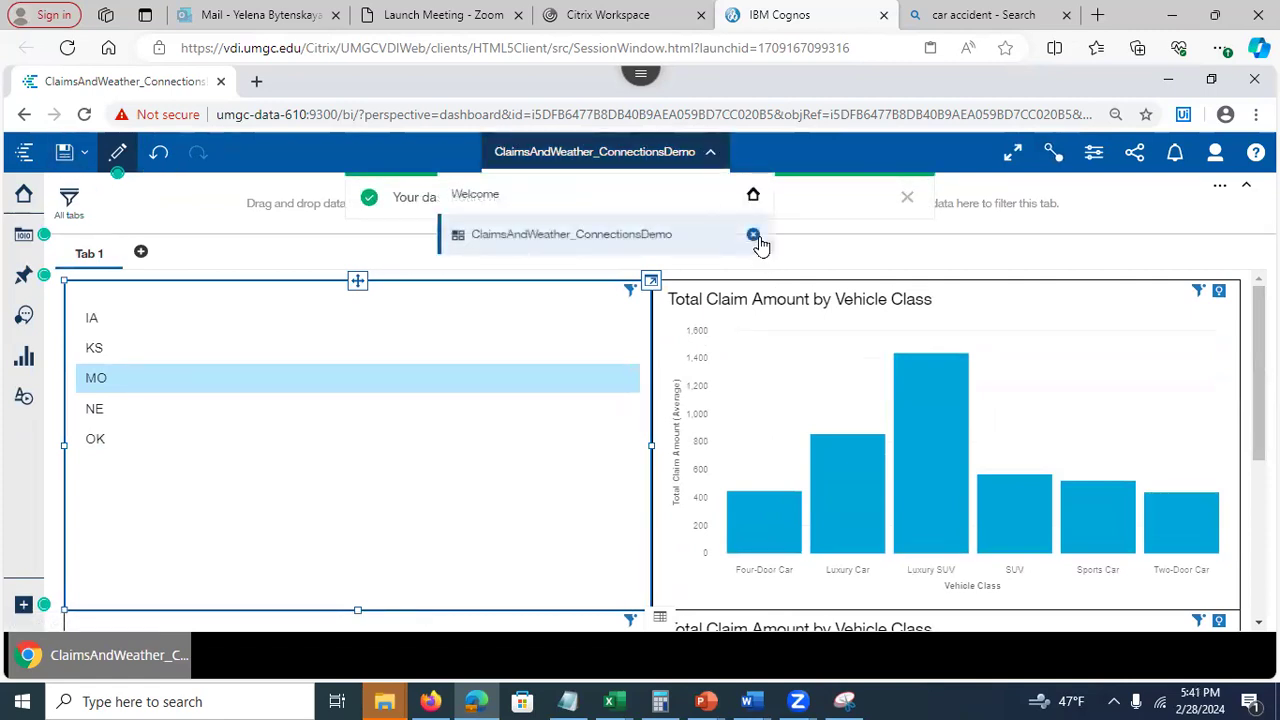
click(753, 235)
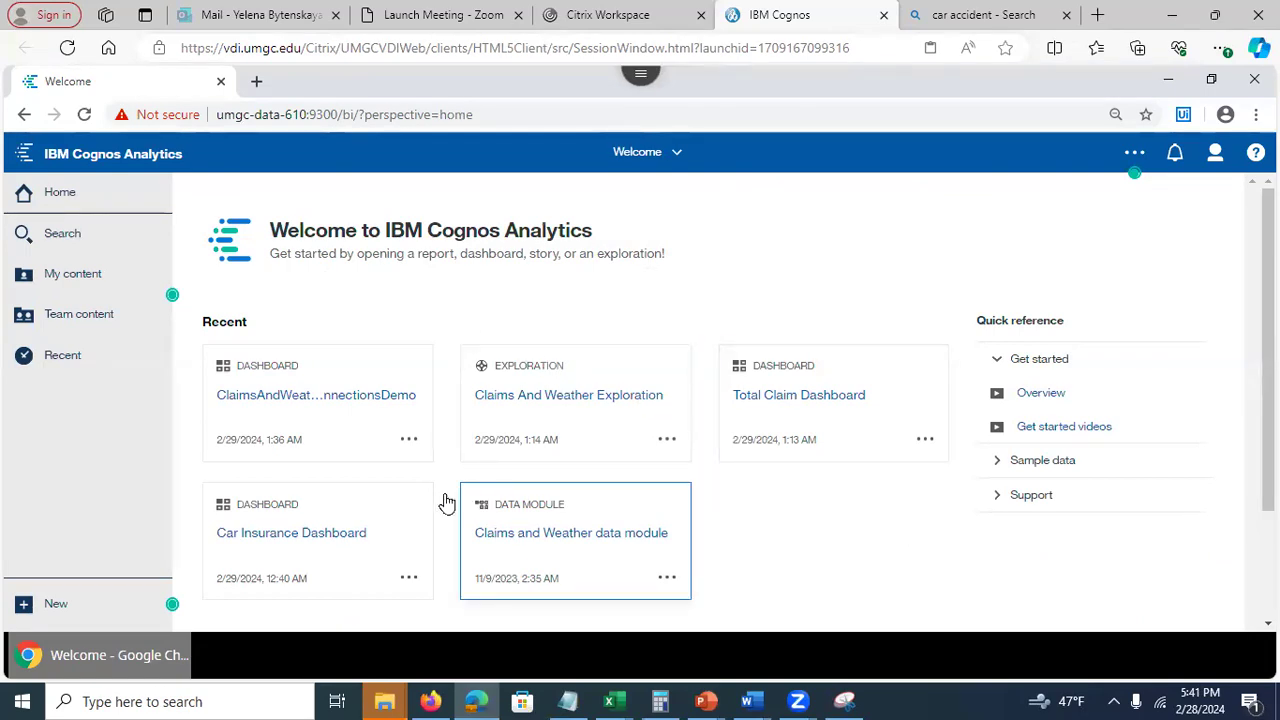
Step: Open and close the Car Insurance Dashboard, then open the Total Claim Dashboard
click(298, 541)
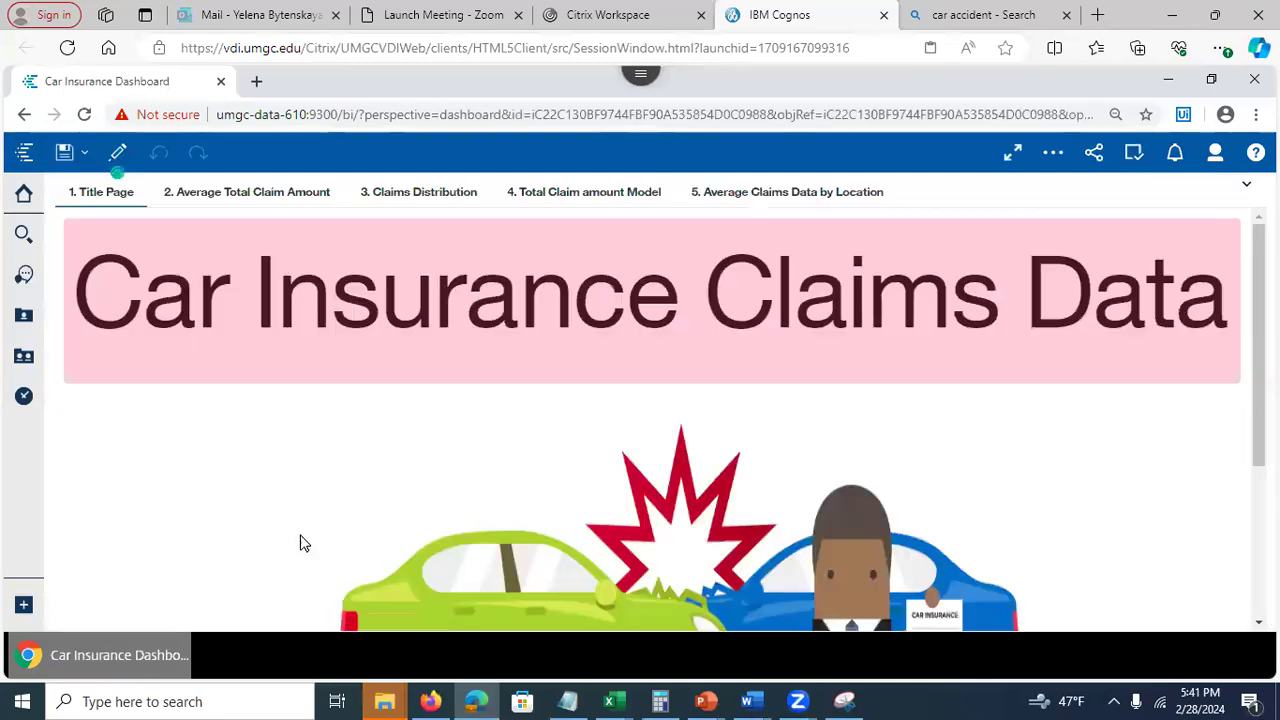
click(696, 151)
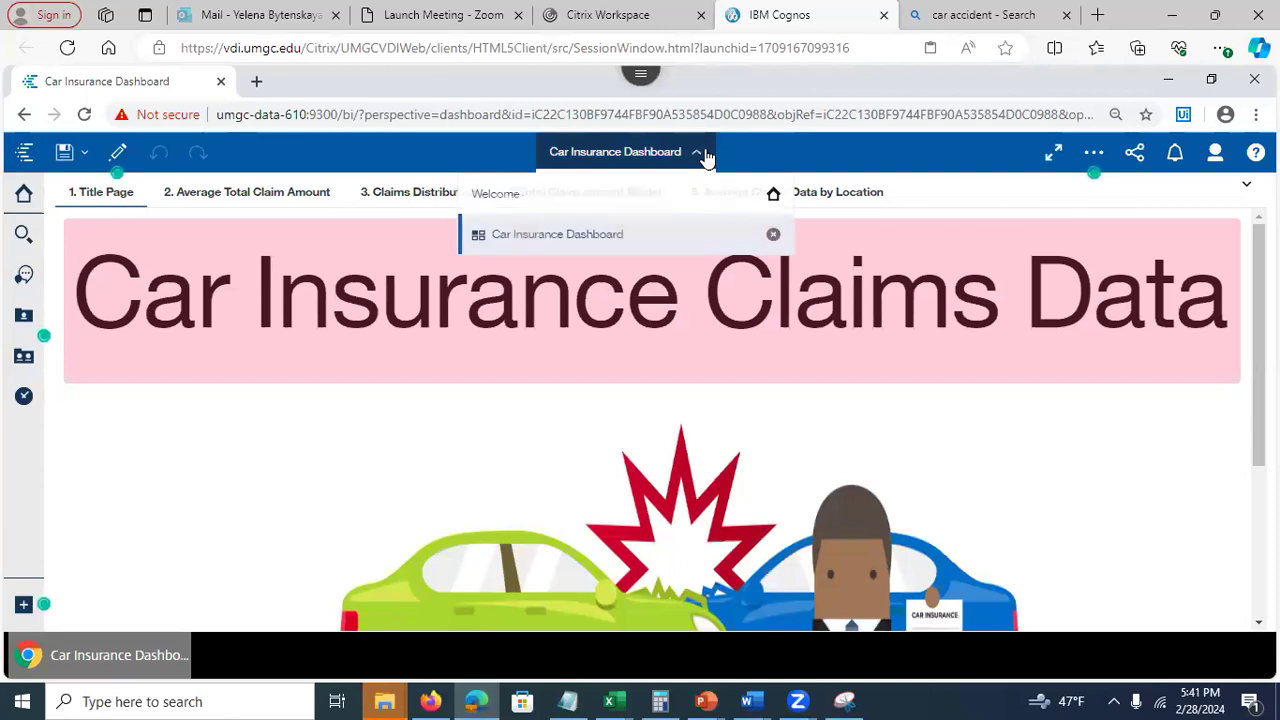
click(774, 235)
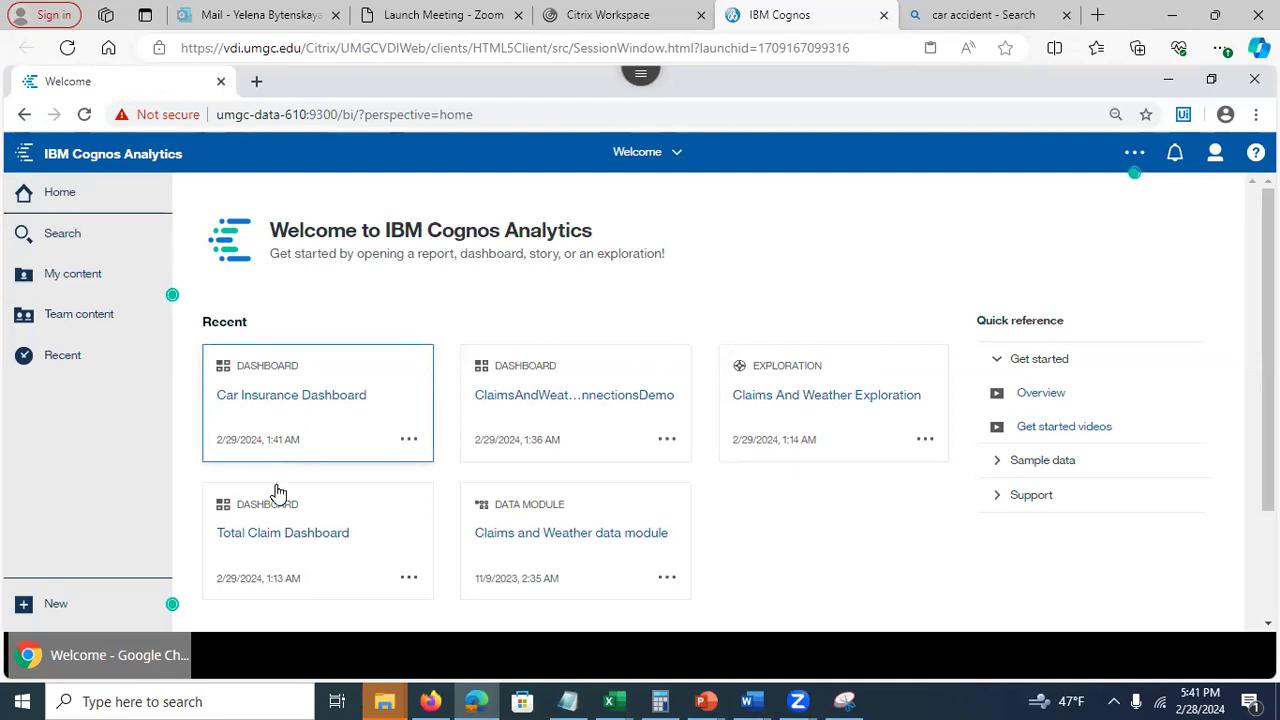
click(278, 556)
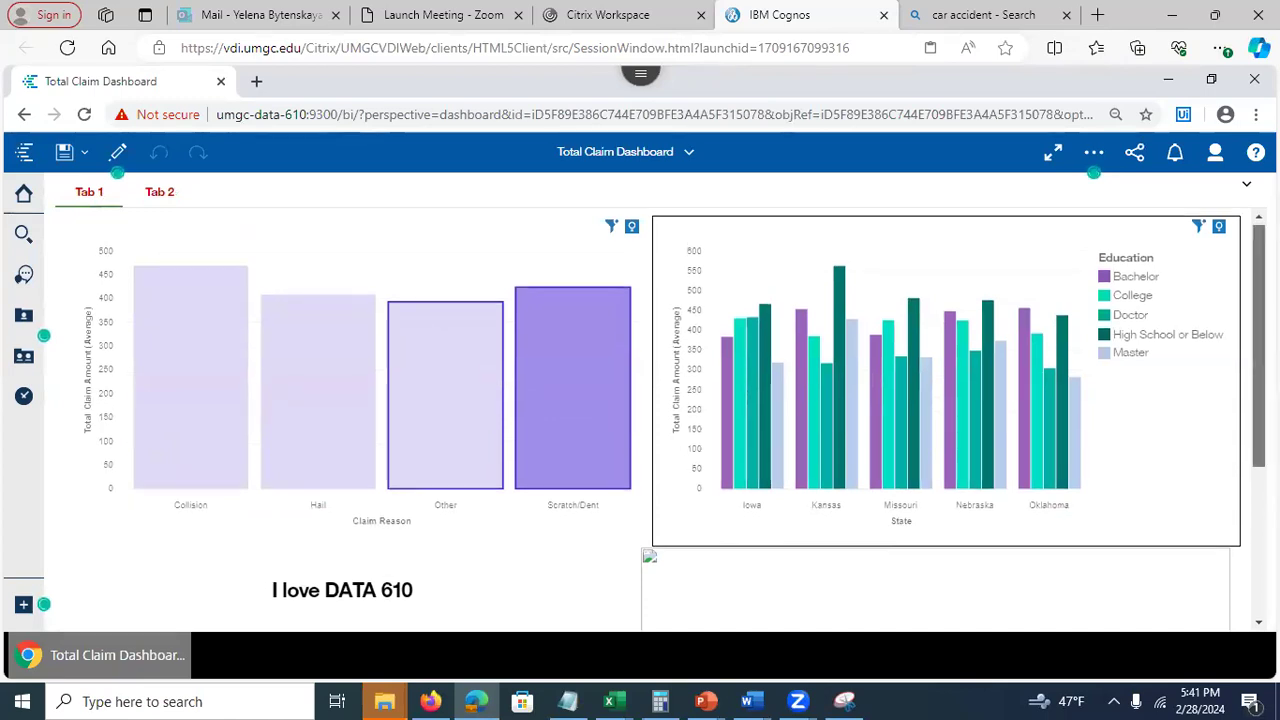
Step: Edit the Total Claim Dashboard and show the empty picture's image properties, selecting its link value
scroll(790, 415, down, 5)
click(791, 416)
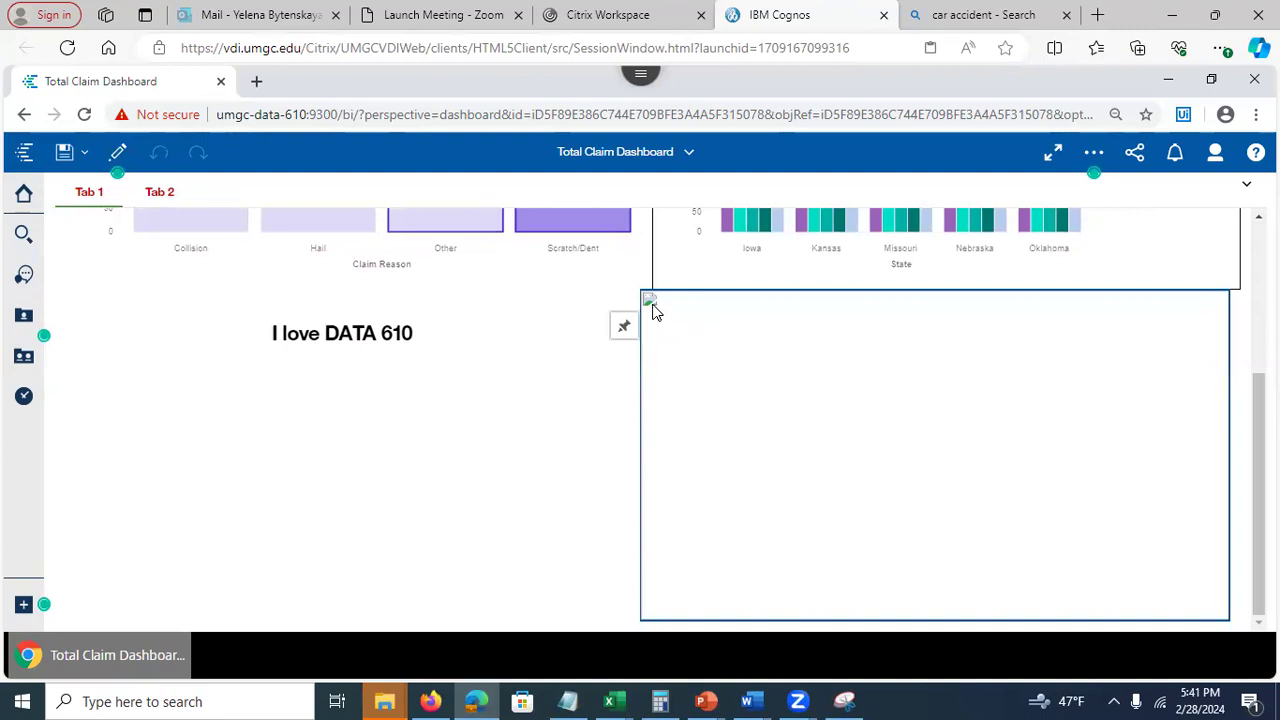
click(530, 406)
click(797, 335)
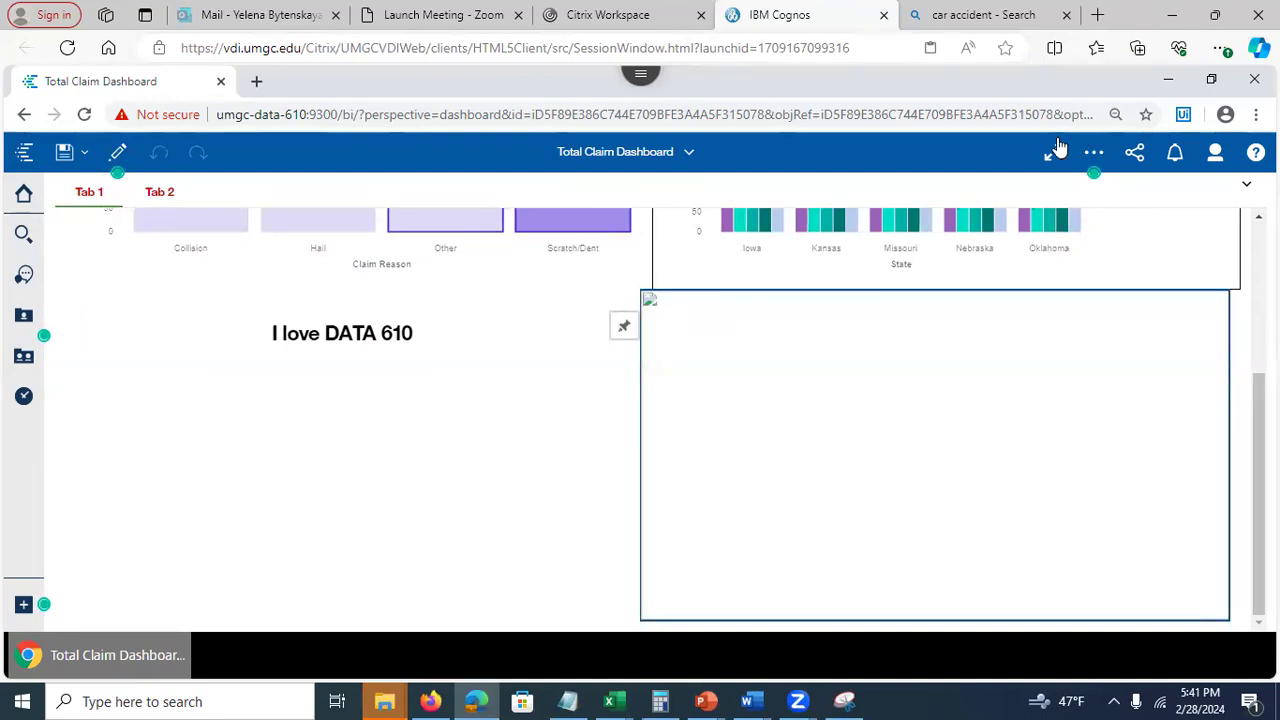
click(117, 152)
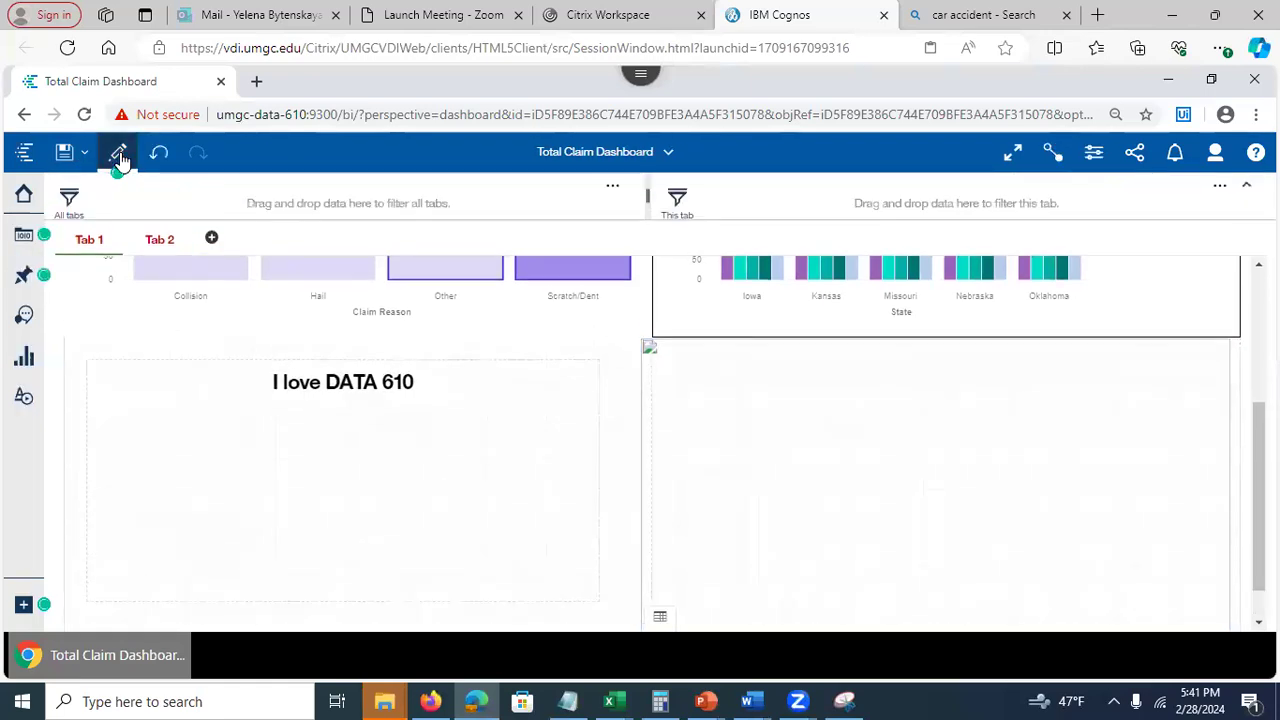
click(742, 402)
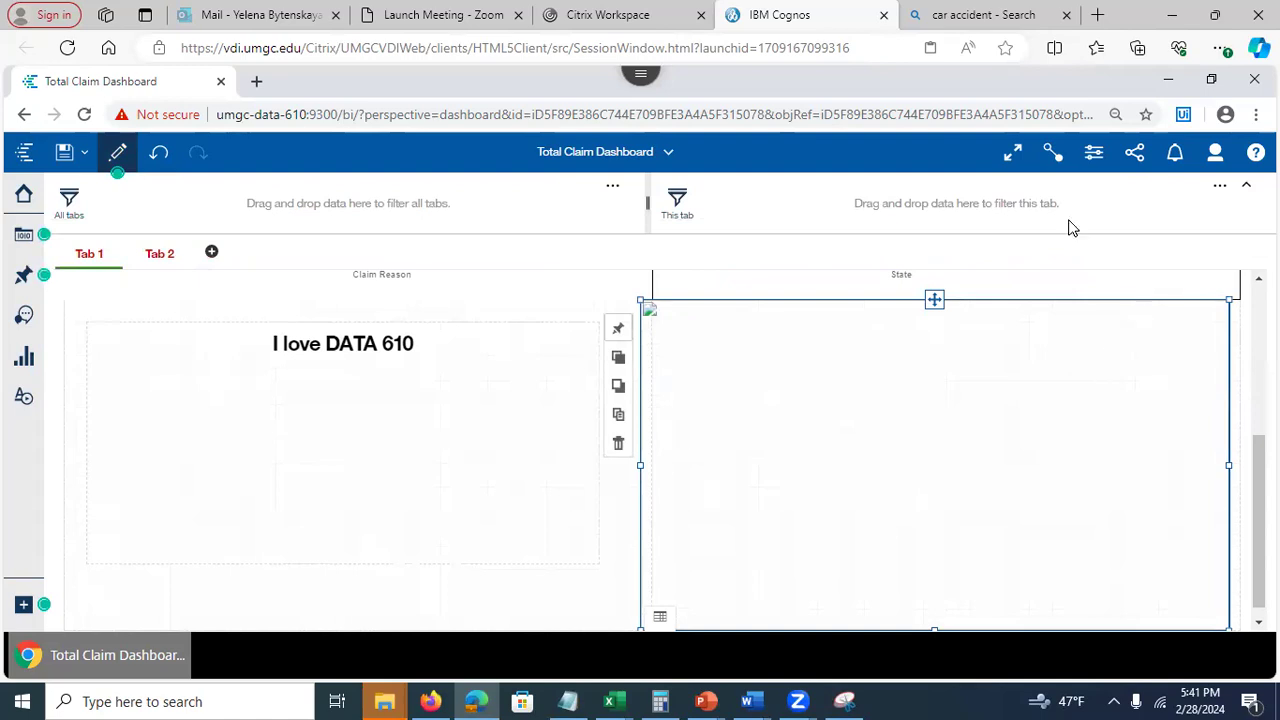
click(1094, 155)
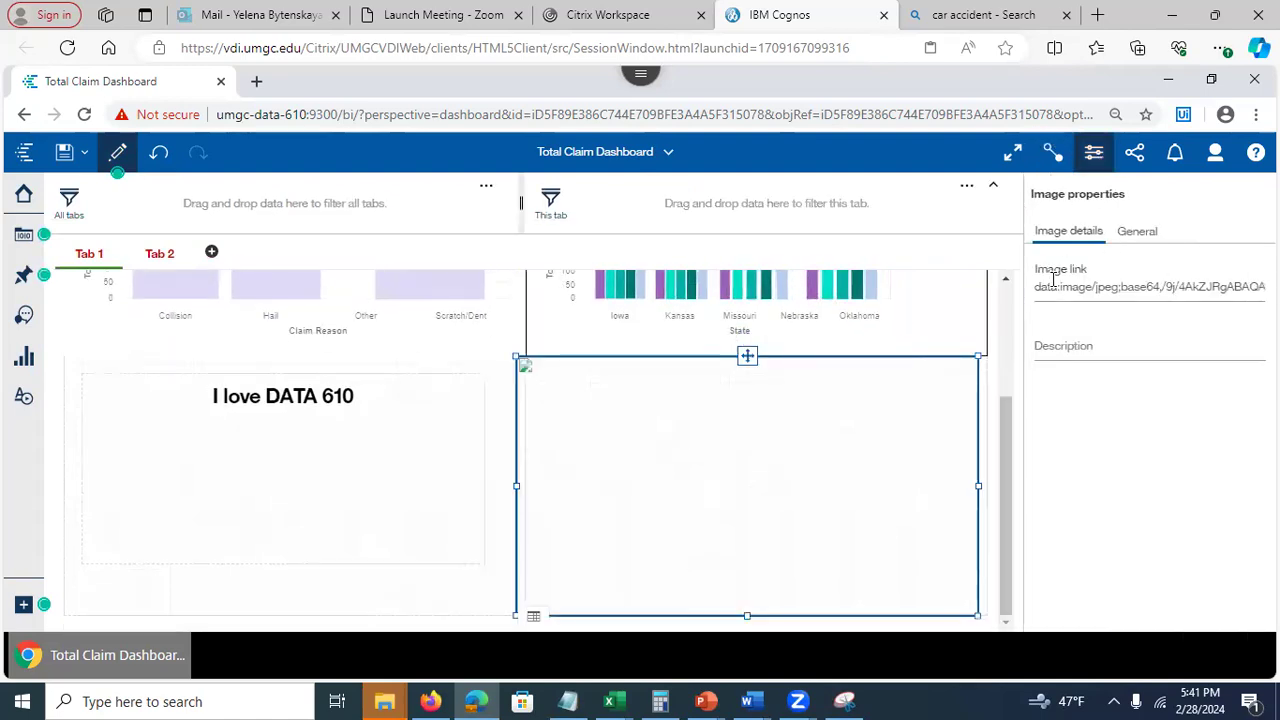
drag(1038, 286, 1247, 287)
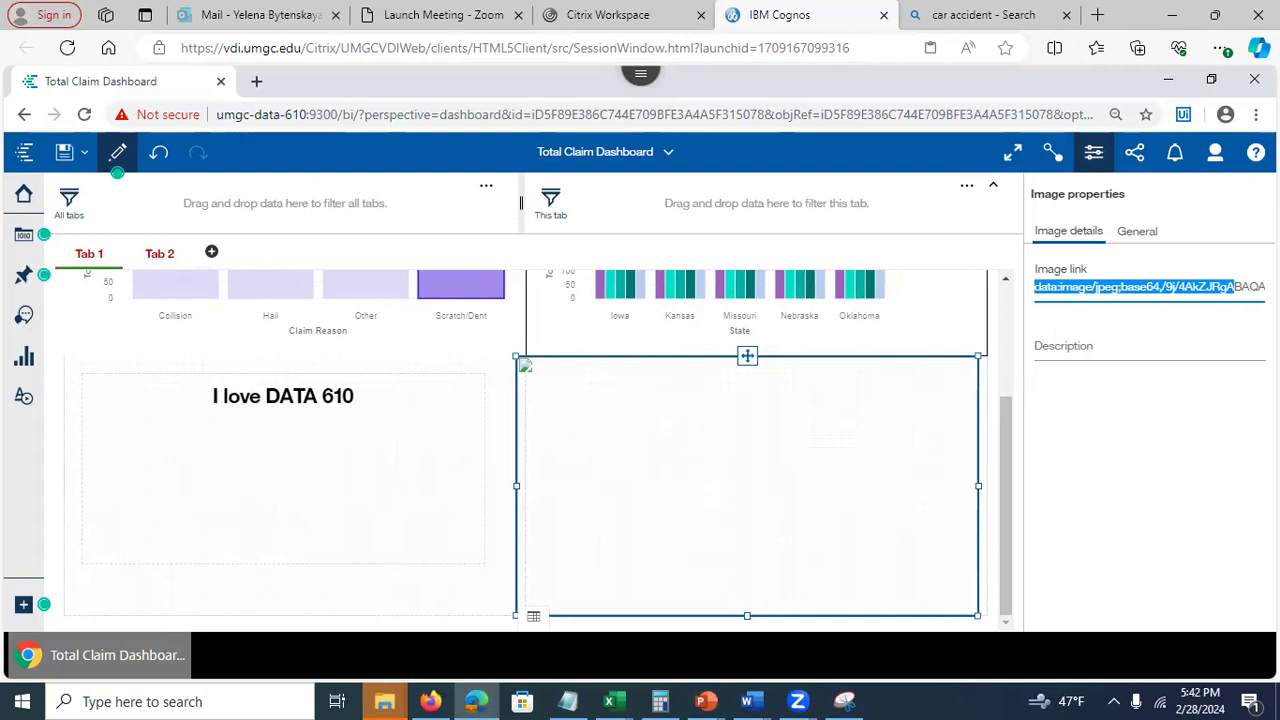
Step: Check the car accident search and Citrix tabs, reselect the empty picture, and start a new browser tab
mouse_move(985, 40)
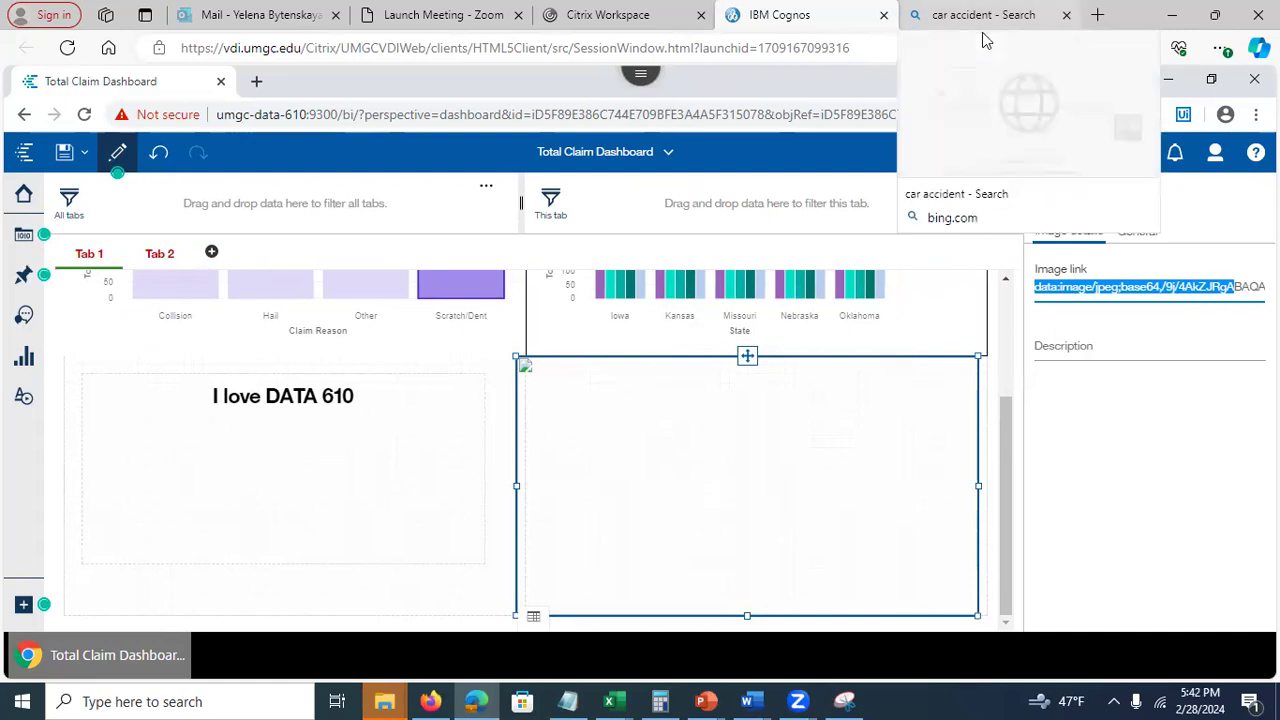
click(985, 16)
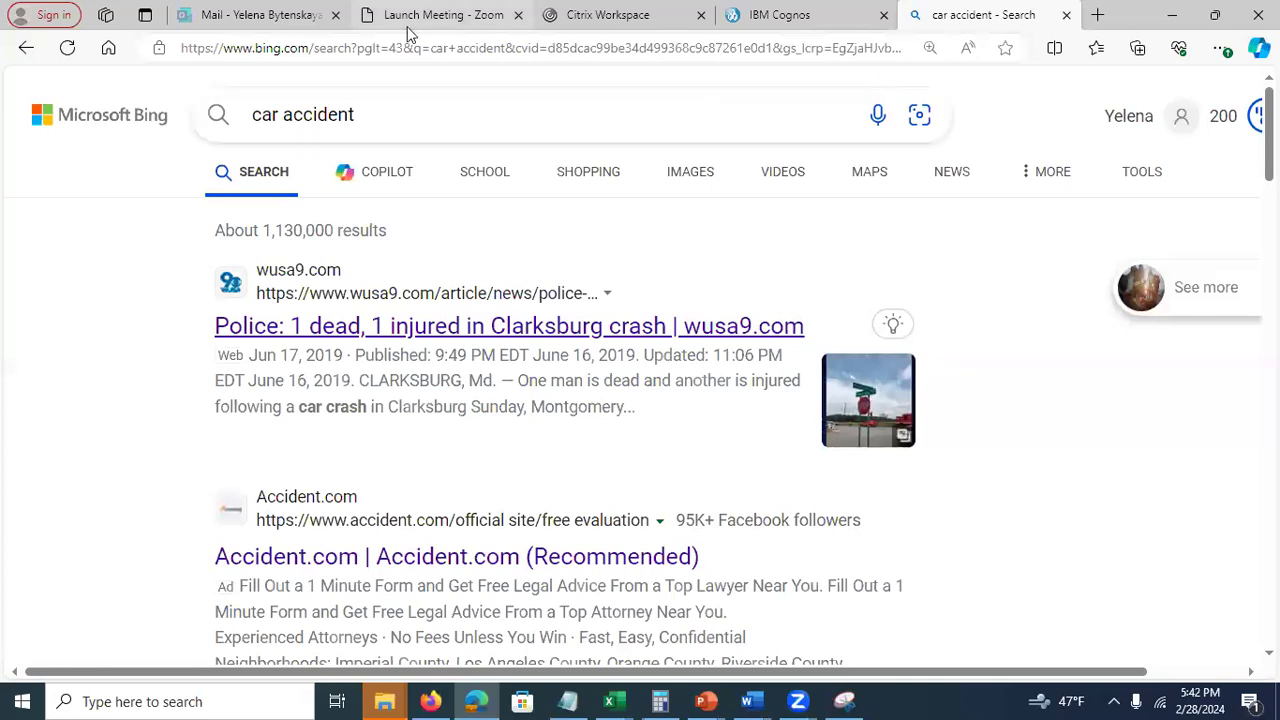
click(610, 15)
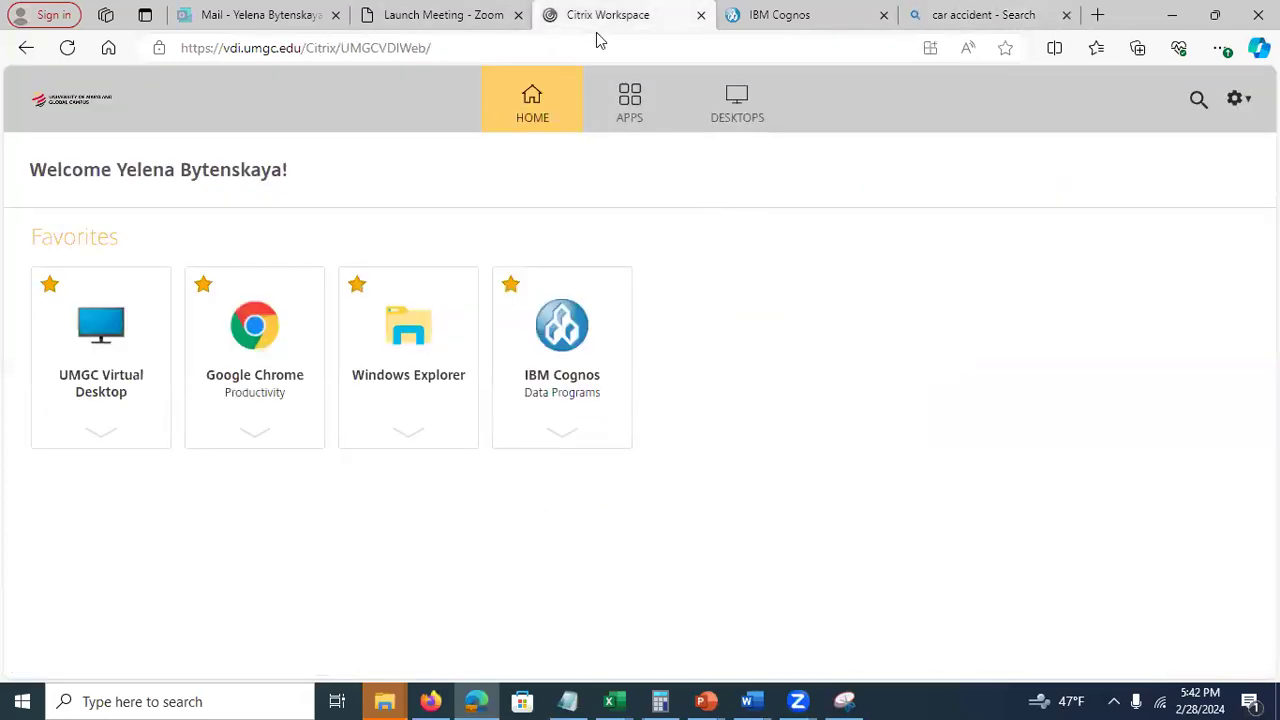
click(748, 24)
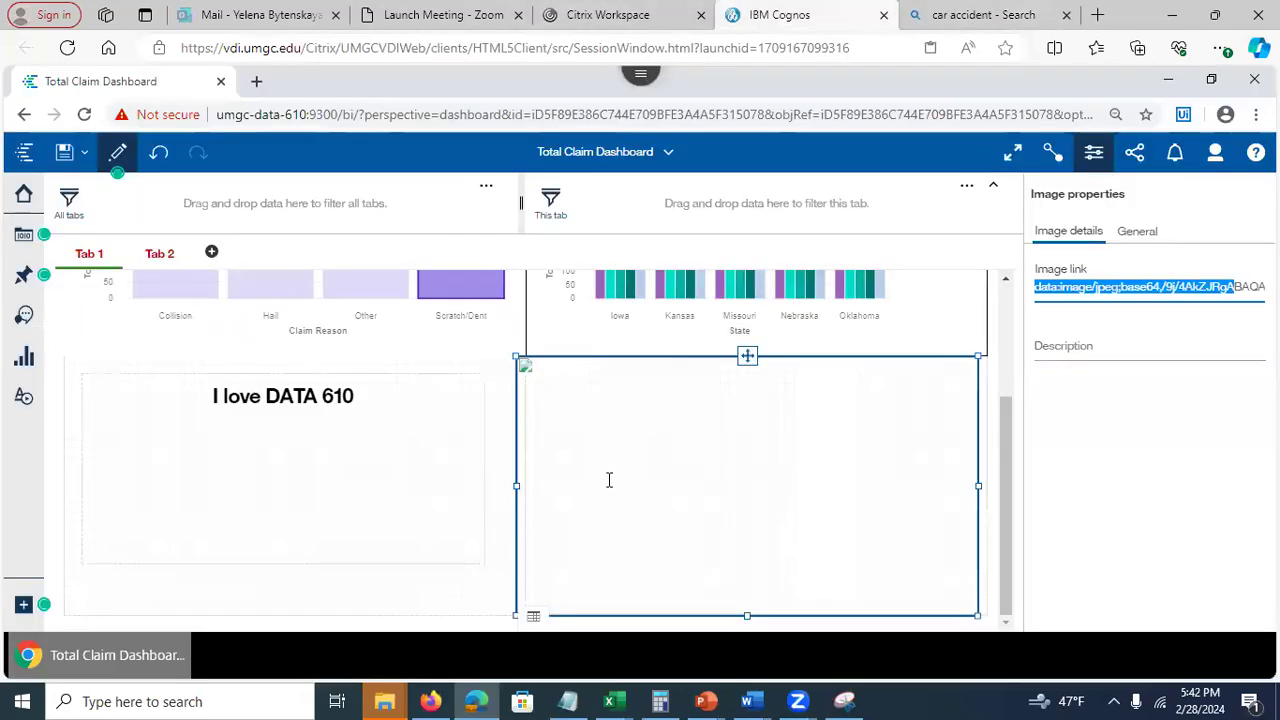
click(720, 316)
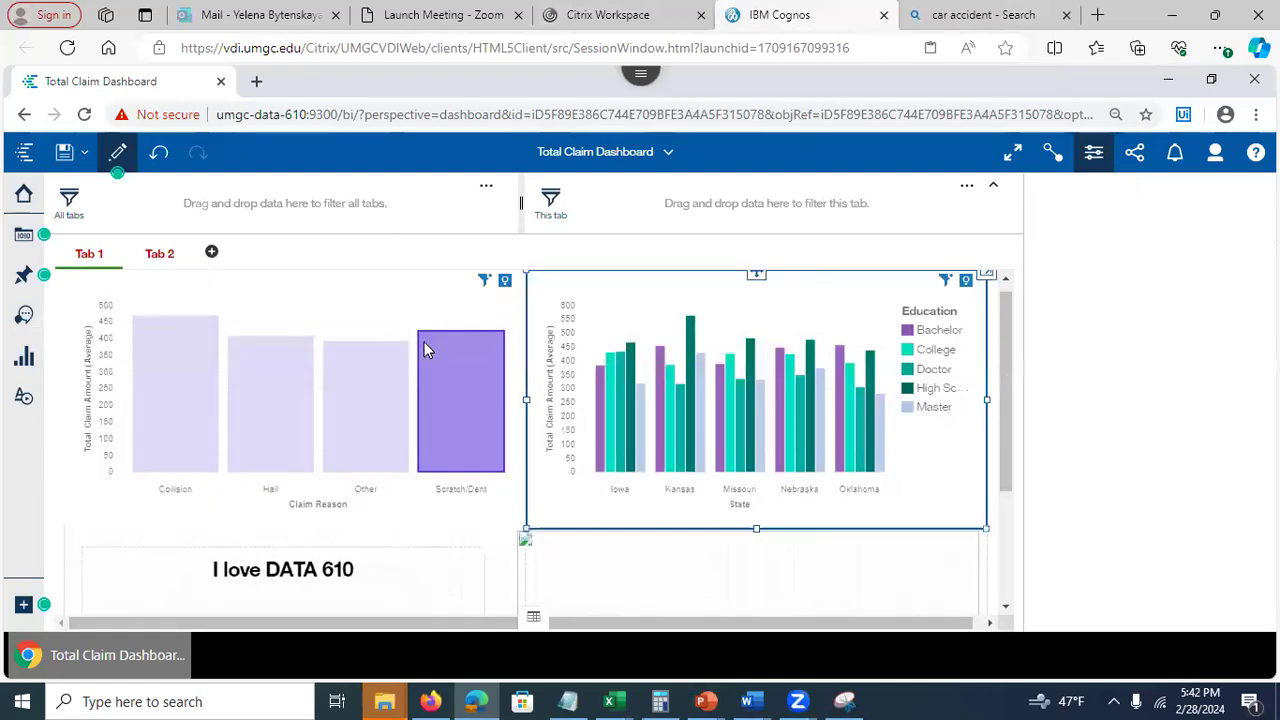
click(751, 583)
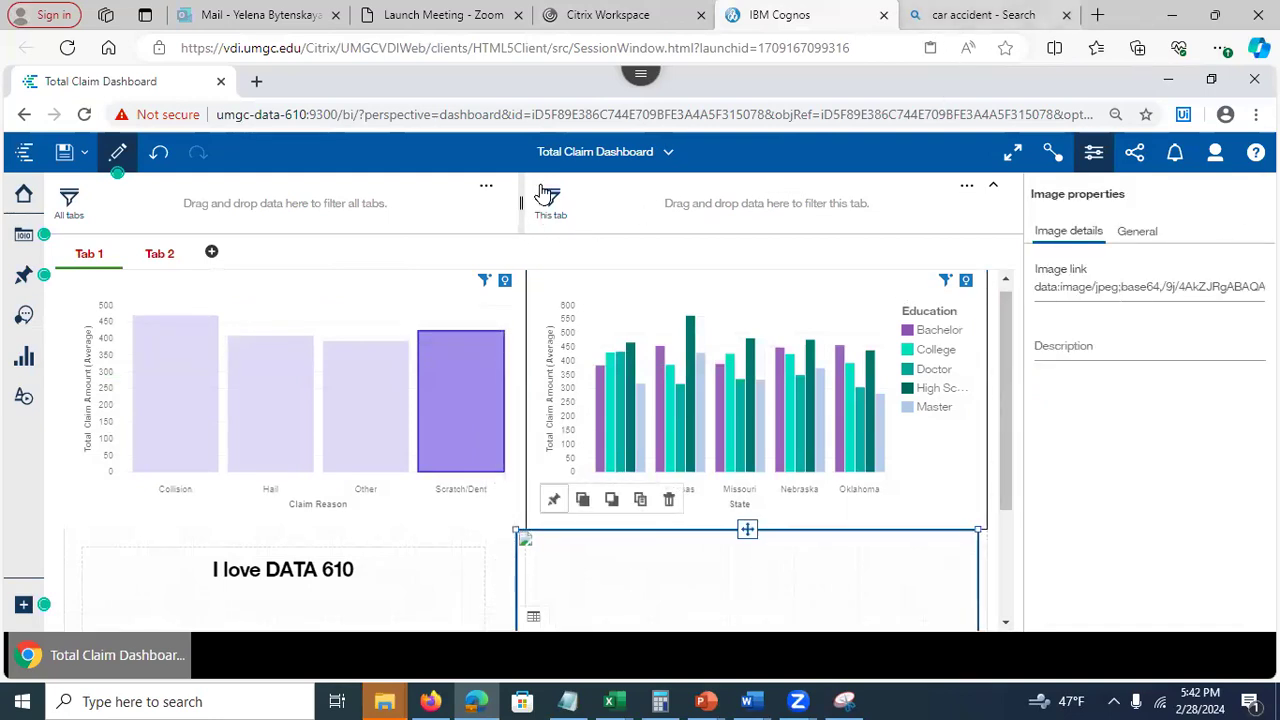
click(256, 88)
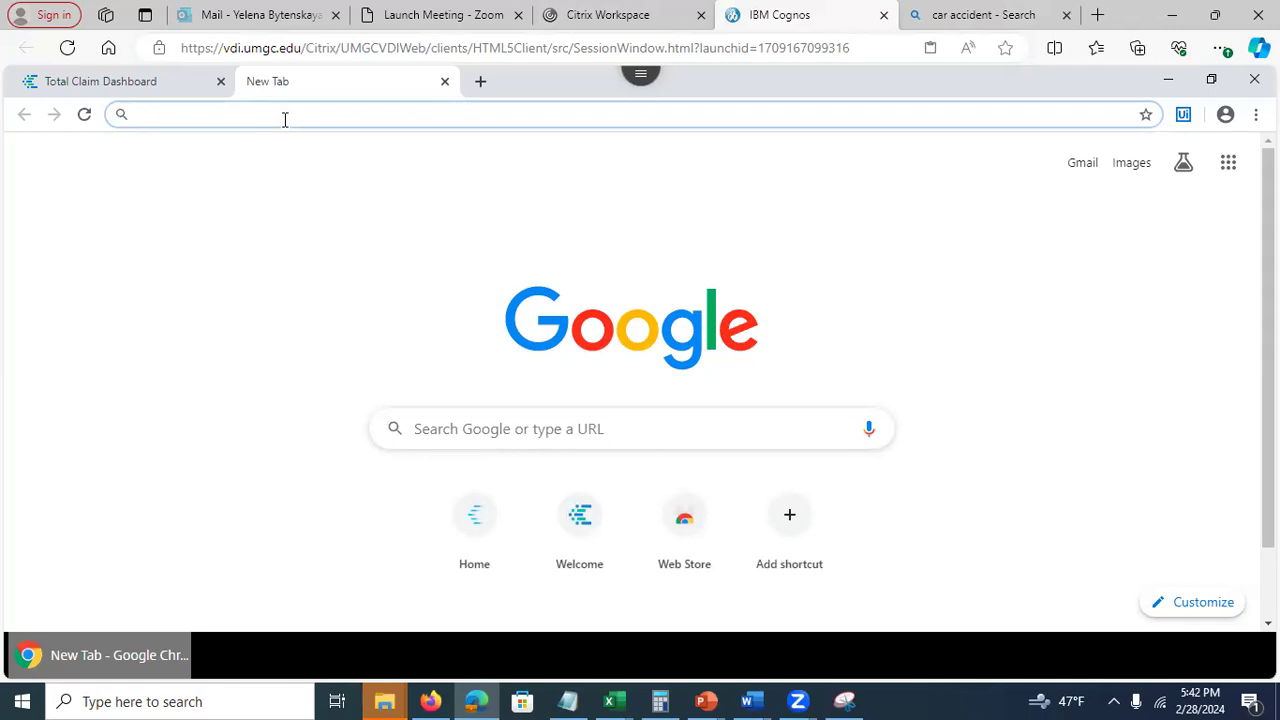
Step: Search Google Images for 'car ins' and copy the first image's link address
text(car )
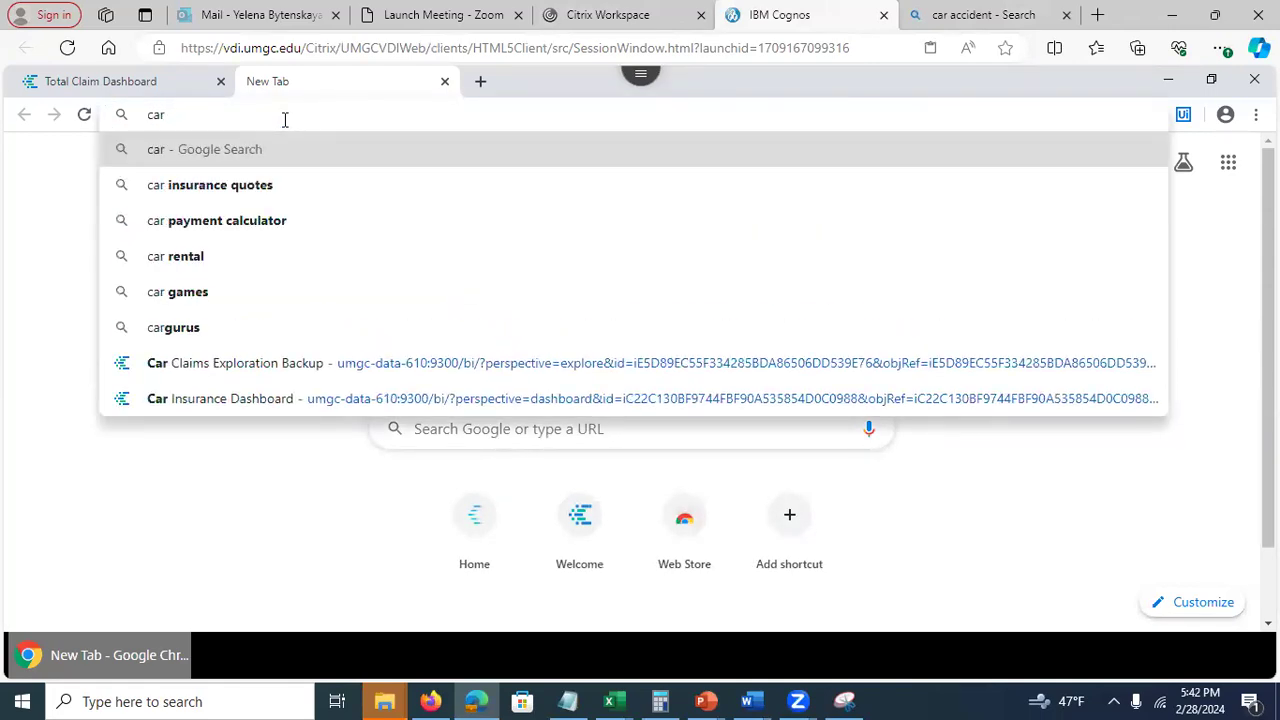
text(ins)
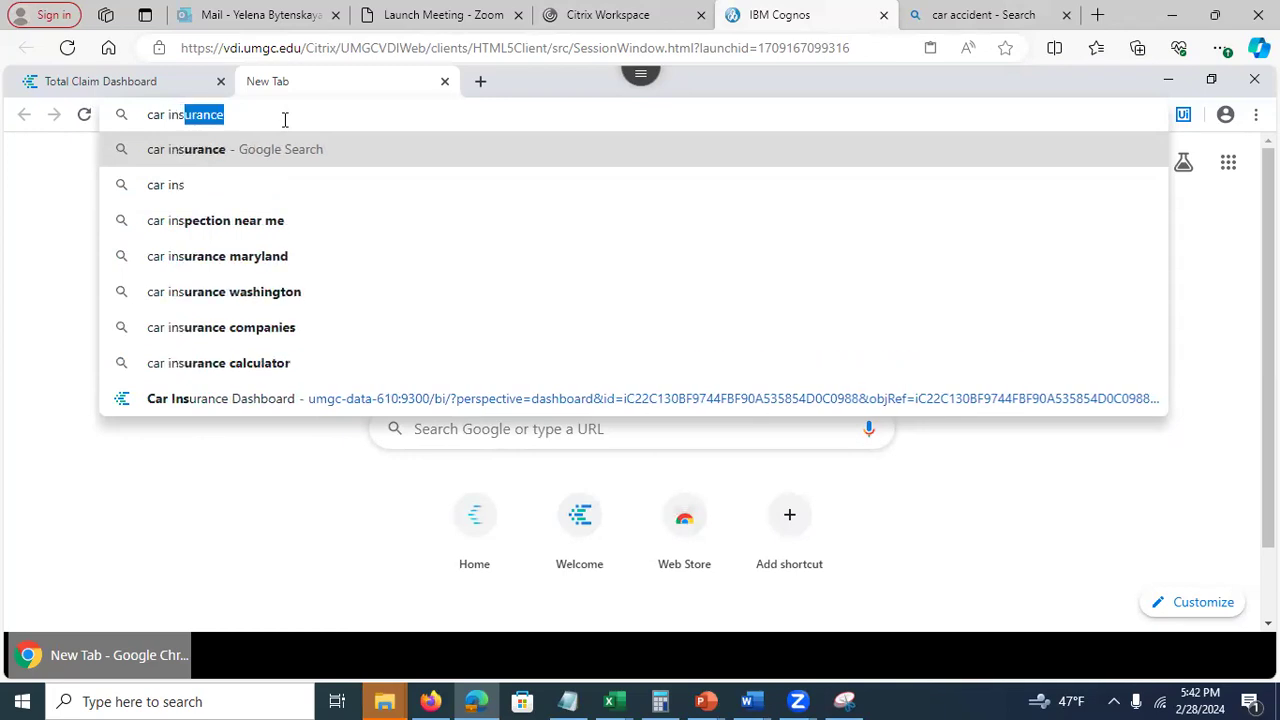
key(Return)
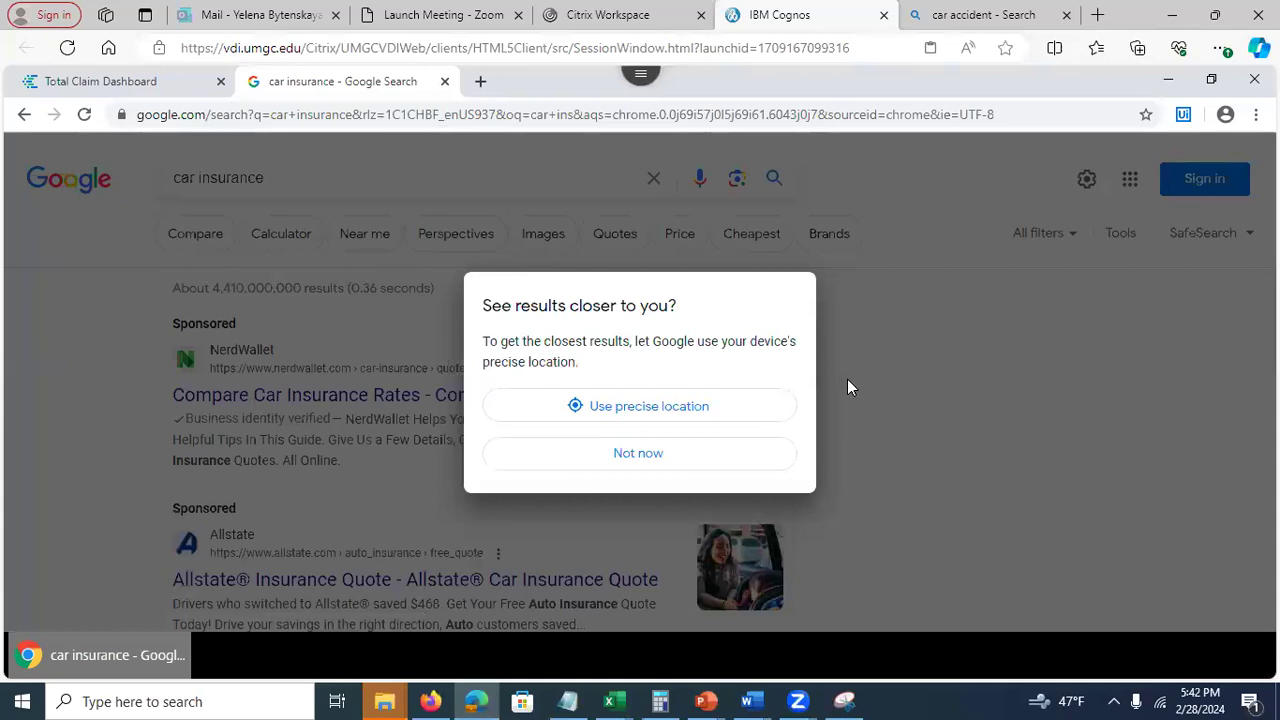
click(638, 453)
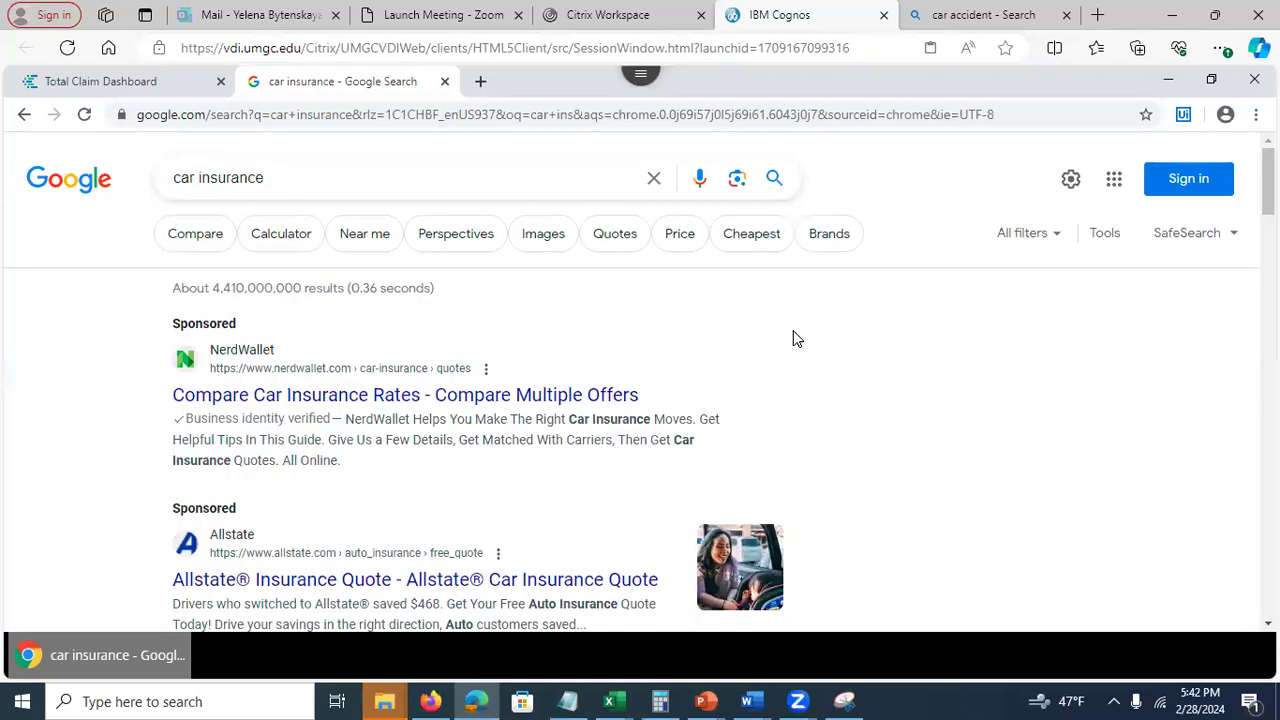
click(530, 237)
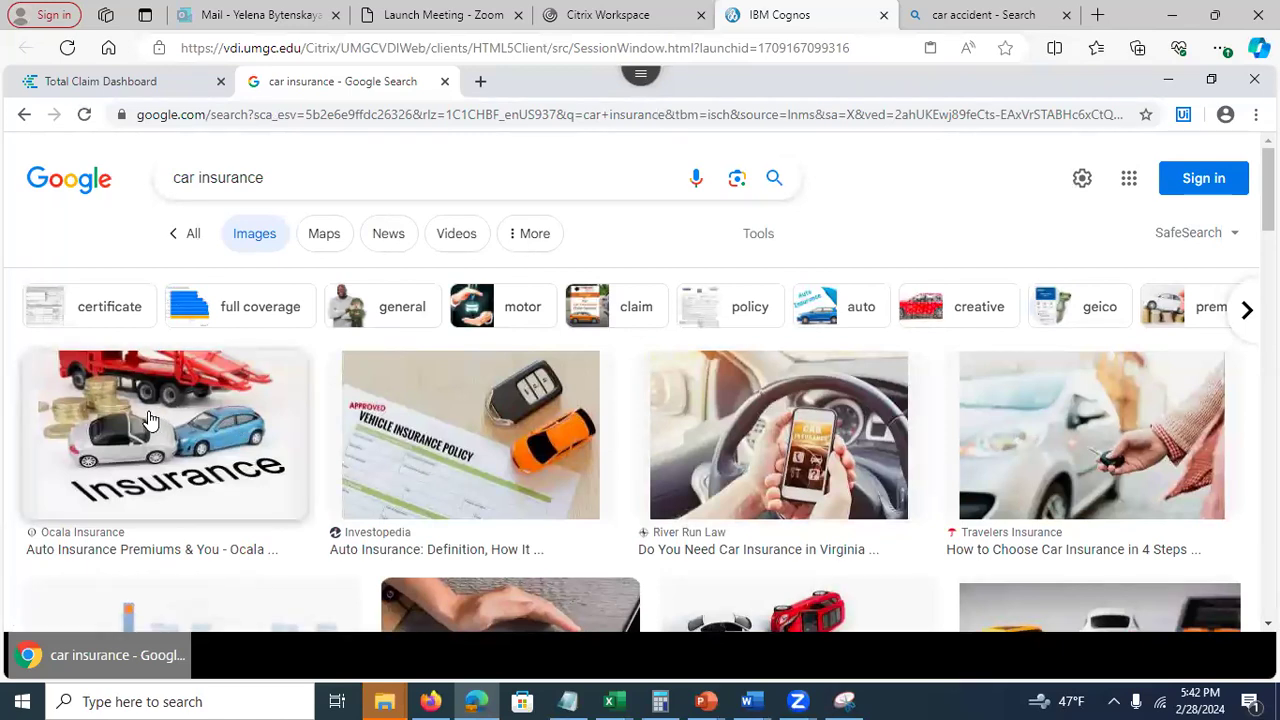
right_click(148, 418)
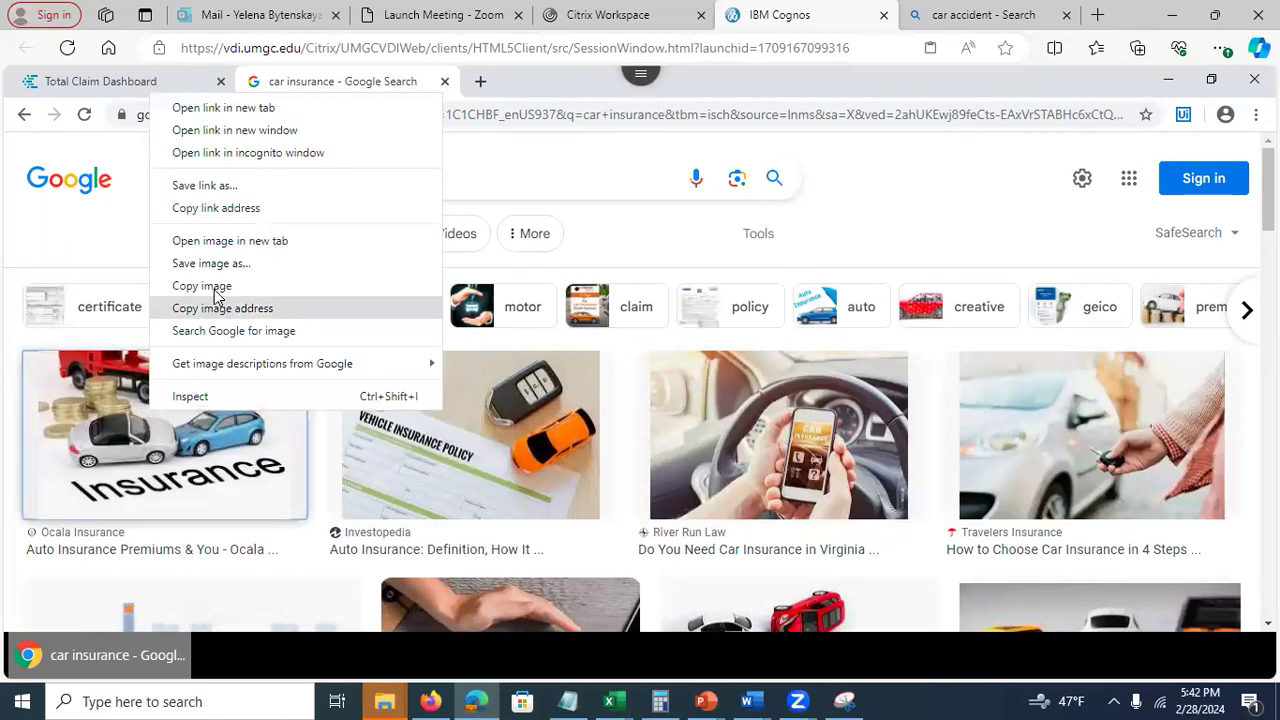
click(247, 218)
click(163, 92)
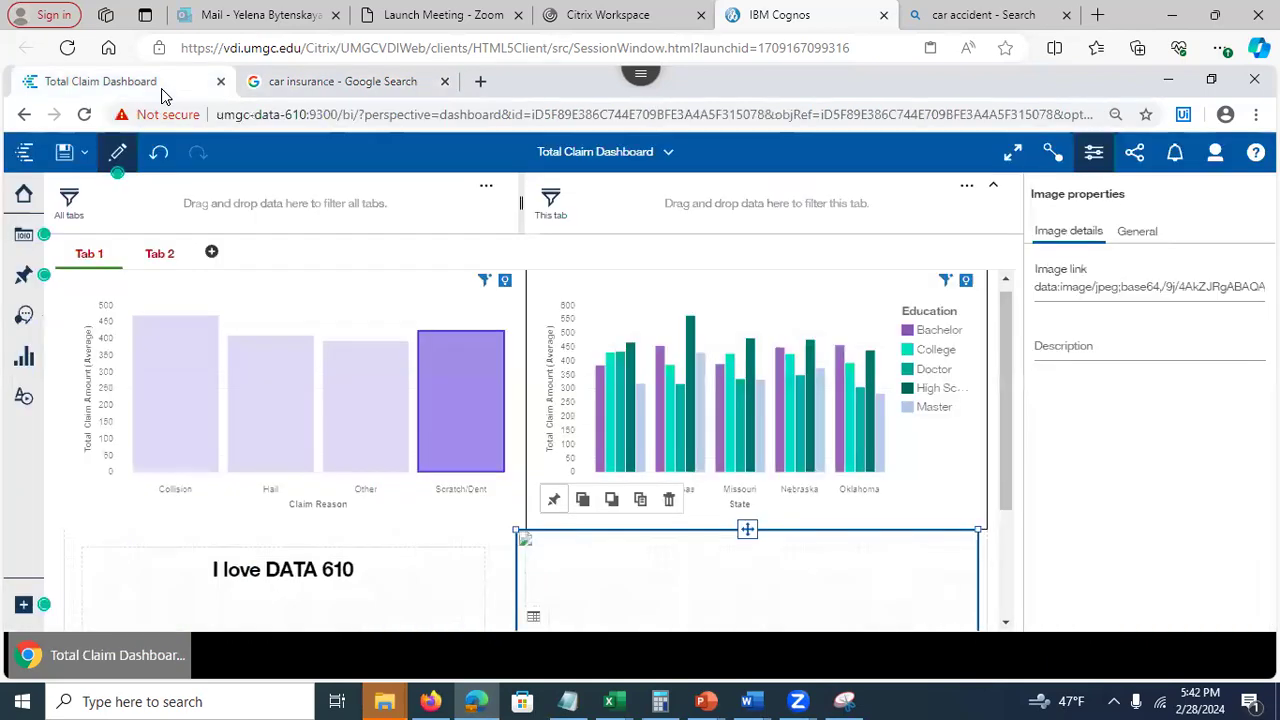
Step: Delete the broken image box beside the 'I love DATA 610' text on Tab 1
click(1036, 288)
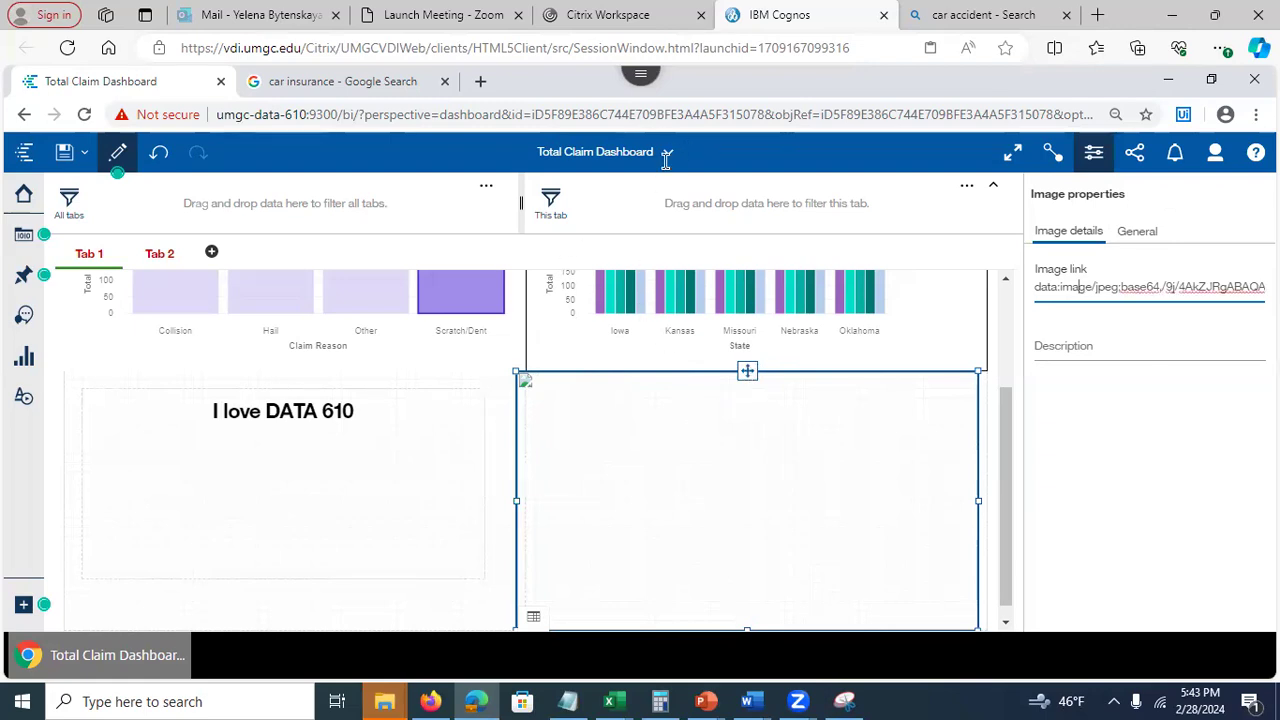
scroll(737, 389, up, 3)
click(737, 389)
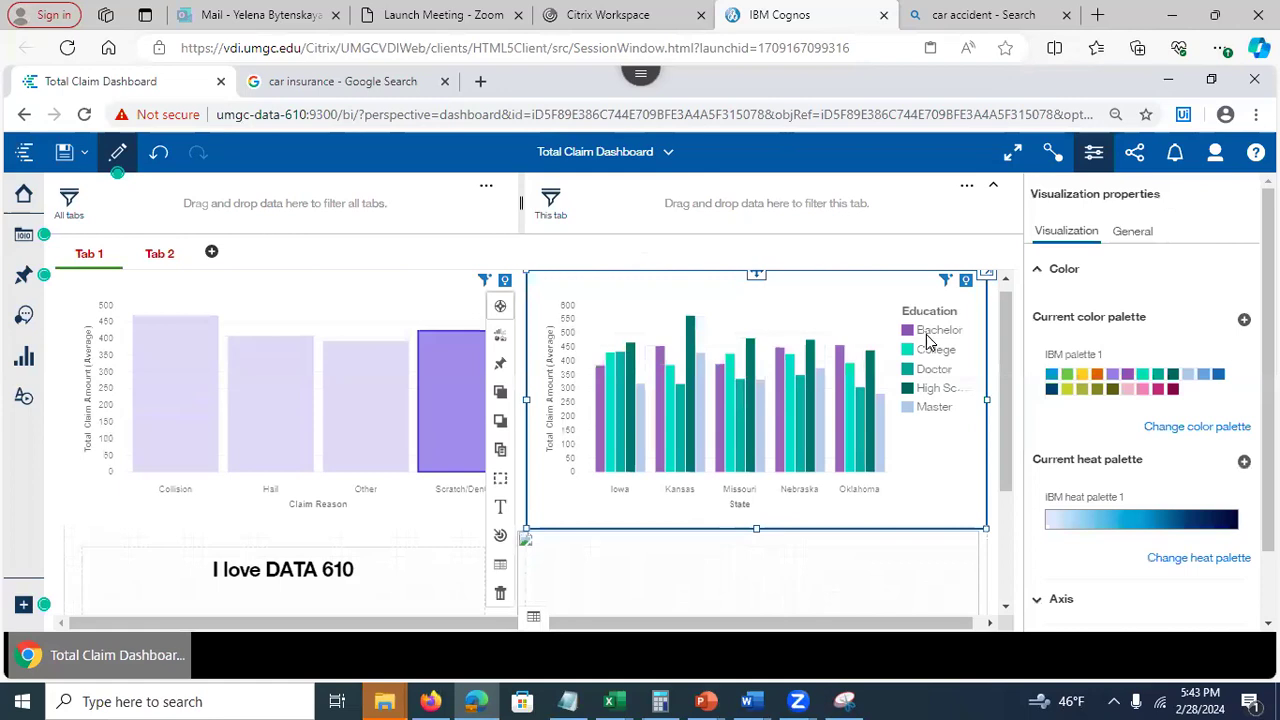
drag(1268, 400, 1268, 468)
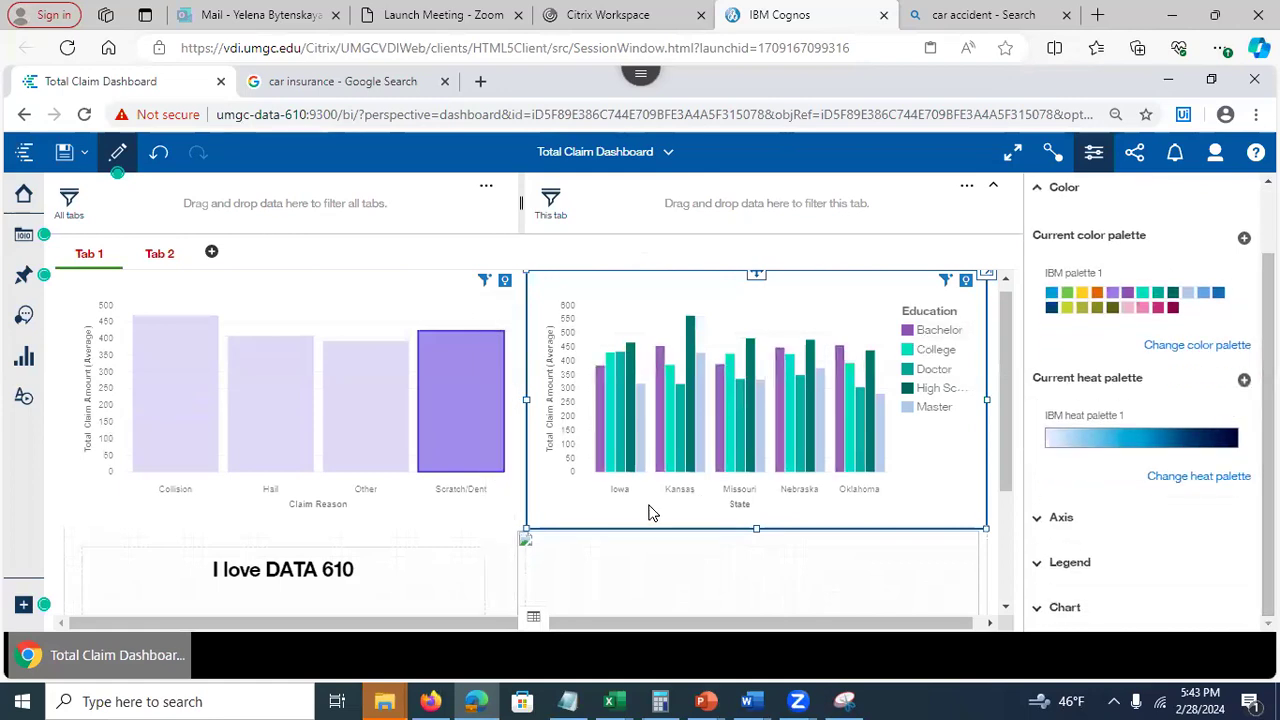
click(619, 571)
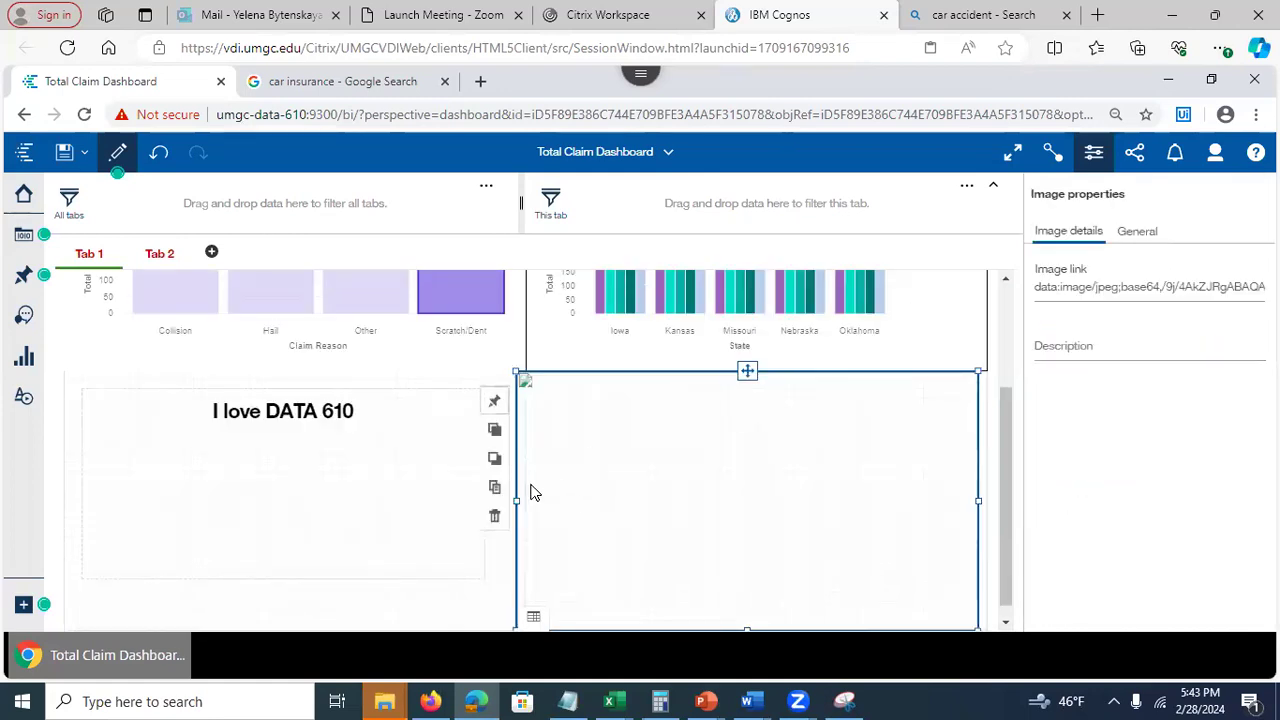
click(495, 520)
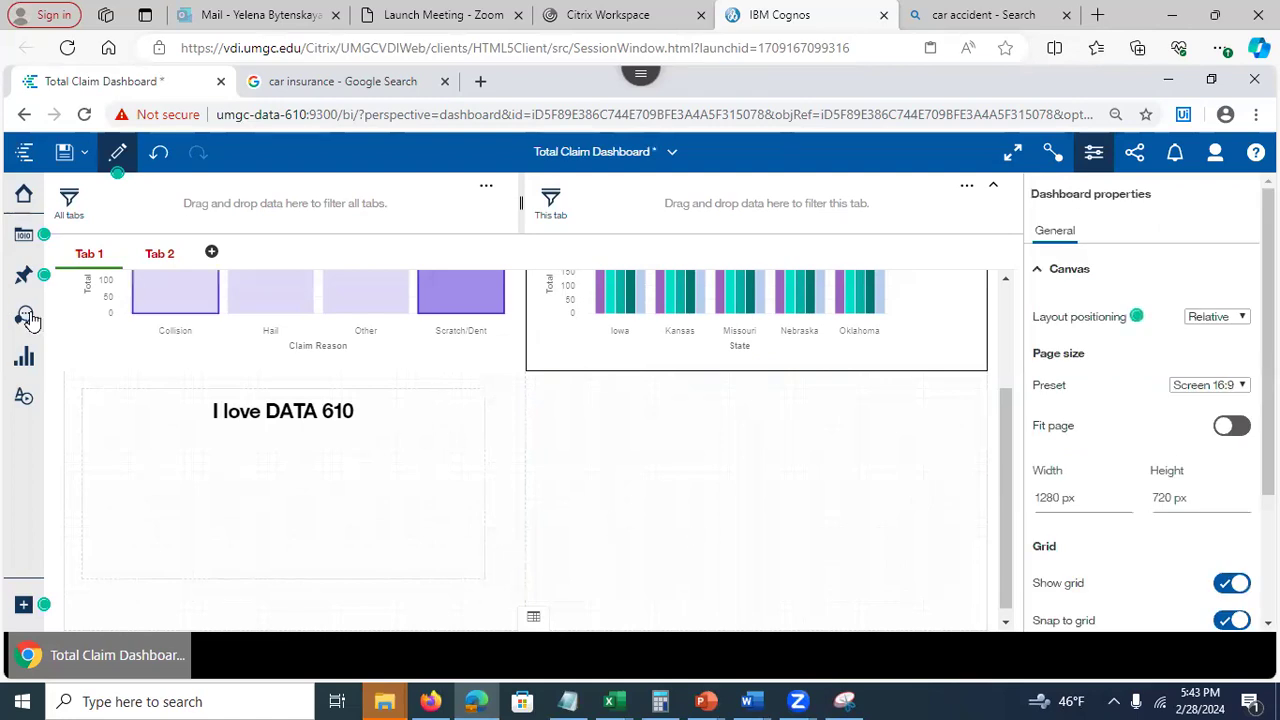
click(23, 400)
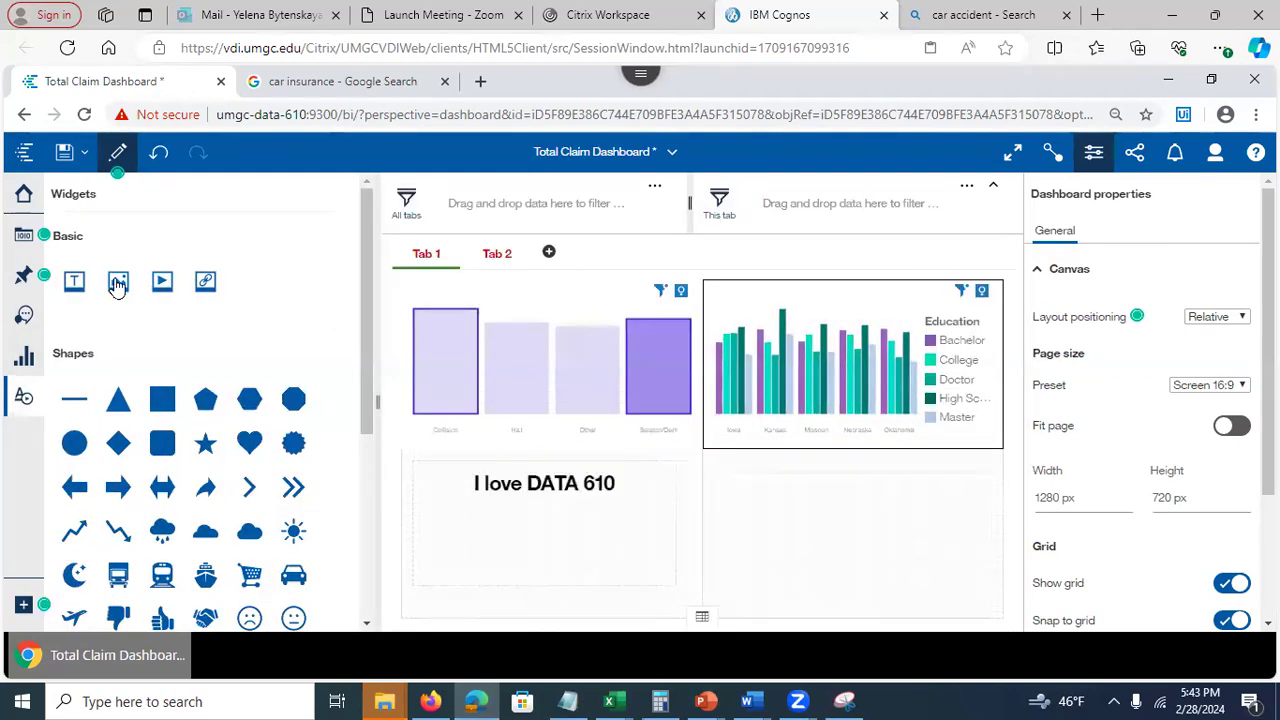
Step: Place a new Image widget in the lower-right space, paste the copied link, then clear the invalid address
drag(118, 285, 846, 522)
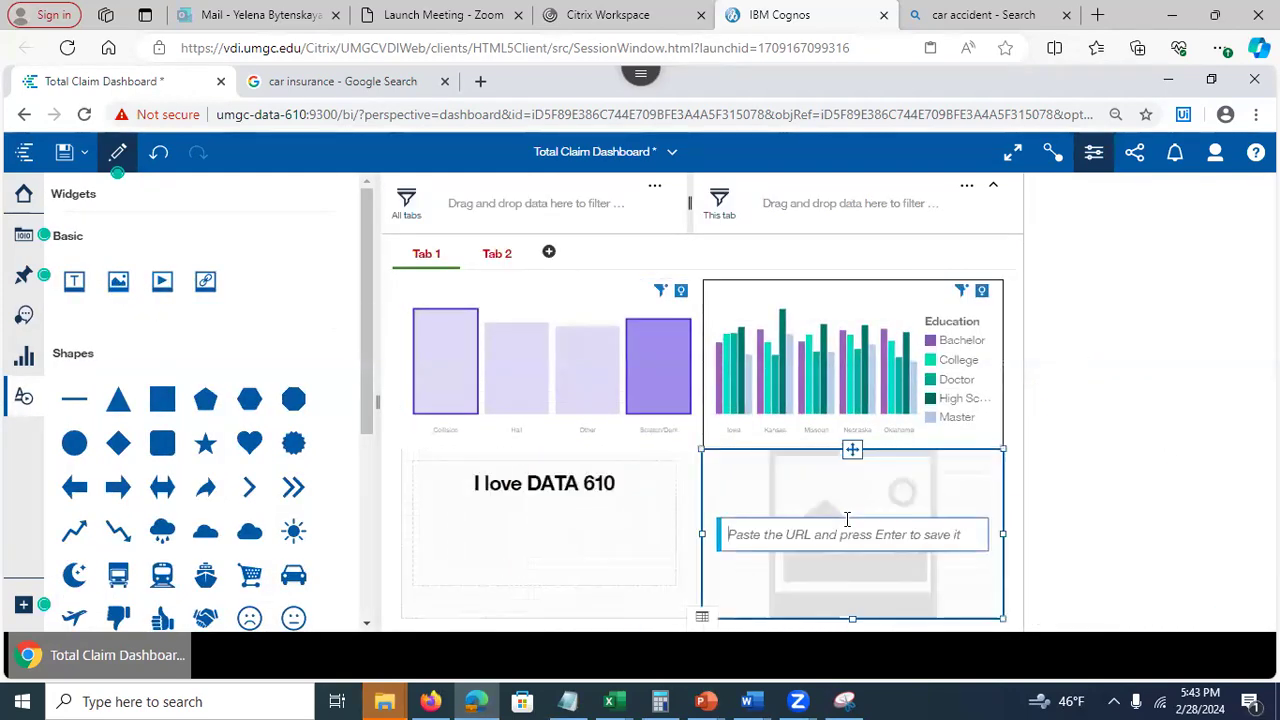
click(767, 532)
key(ctrl+v)
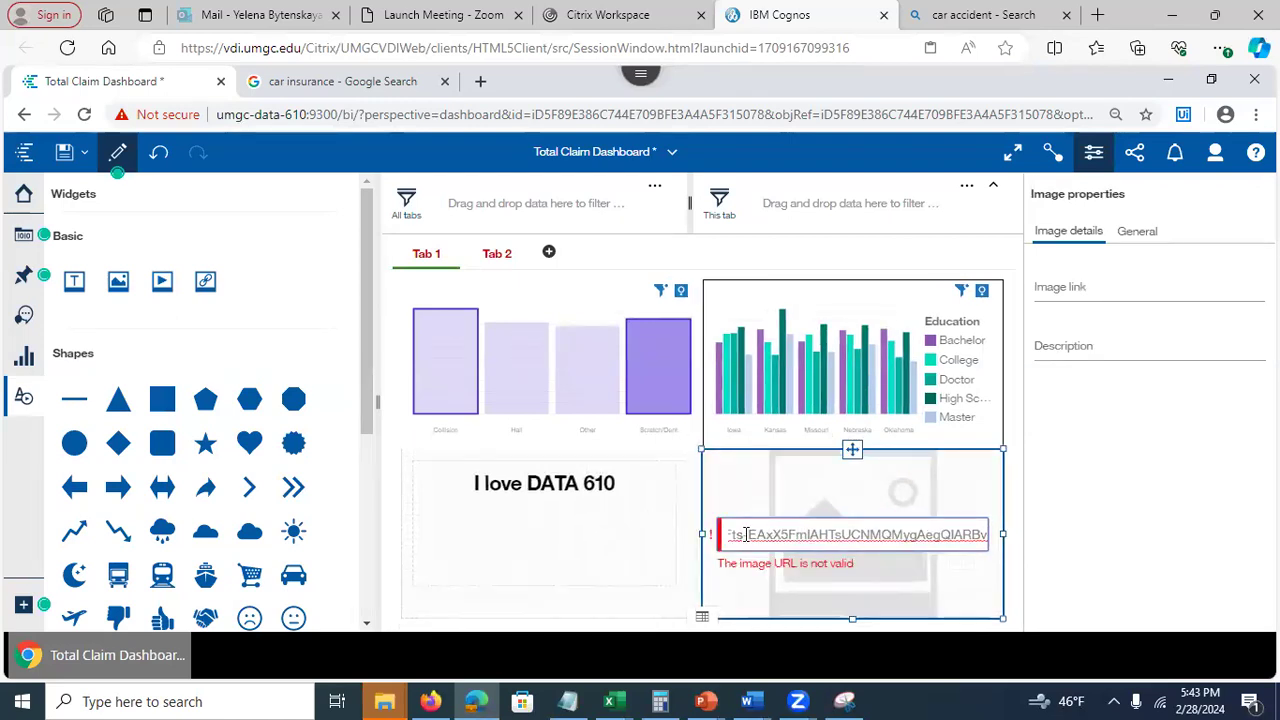
drag(746, 534, 750, 534)
key(BackSpace)
key(BackSpace)
key(BackSpace)
key(BackSpace)
key(BackSpace)
key(BackSpace)
key(BackSpace)
key(BackSpace)
key(BackSpace)
key(BackSpace)
key(BackSpace)
key(BackSpace)
key(BackSpace)
key(BackSpace)
key(BackSpace)
key(BackSpace)
key(BackSpace)
key(BackSpace)
key(BackSpace)
key(BackSpace)
key(BackSpace)
key(BackSpace)
key(BackSpace)
key(BackSpace)
key(BackSpace)
key(BackSpace)
key(BackSpace)
key(BackSpace)
key(BackSpace)
key(BackSpace)
key(BackSpace)
key(BackSpace)
key(BackSpace)
key(BackSpace)
key(BackSpace)
key(BackSpace)
key(BackSpace)
key(BackSpace)
key(BackSpace)
key(BackSpace)
key(BackSpace)
key(BackSpace)
key(ctrl+a)
key(BackSpace)
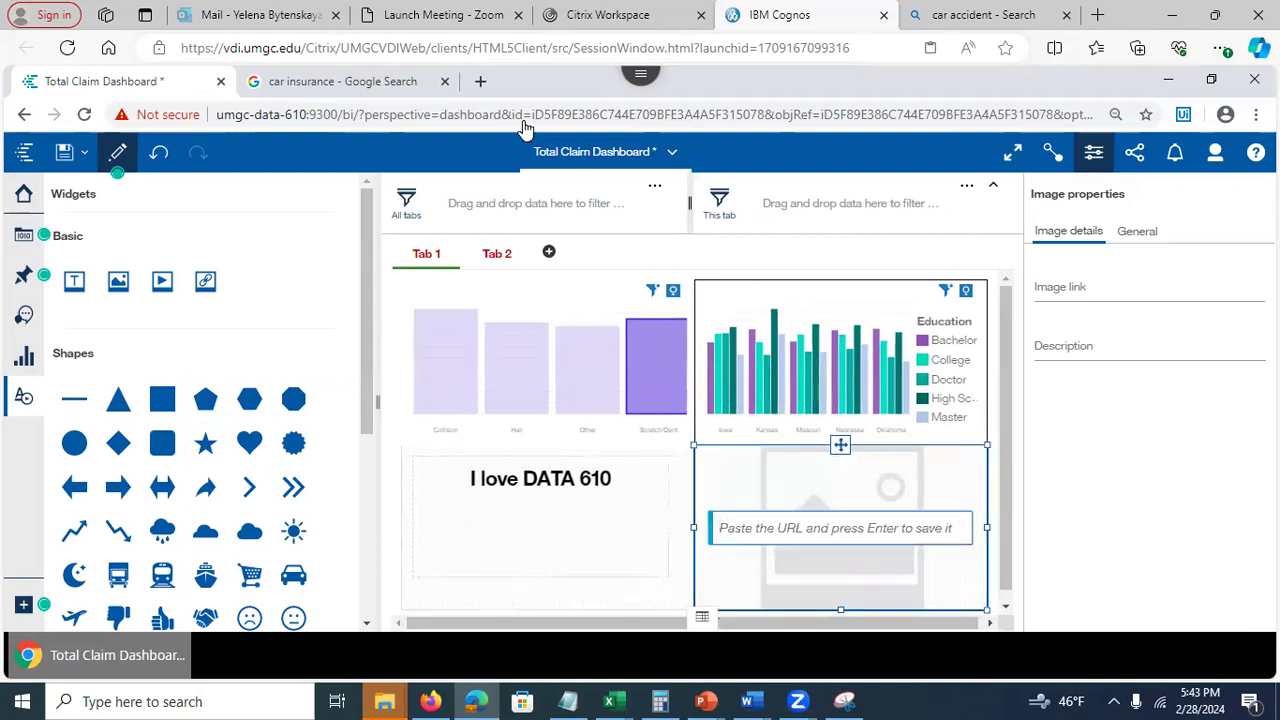
Step: Load the copied car insurance image link in the Google Images tab
click(306, 81)
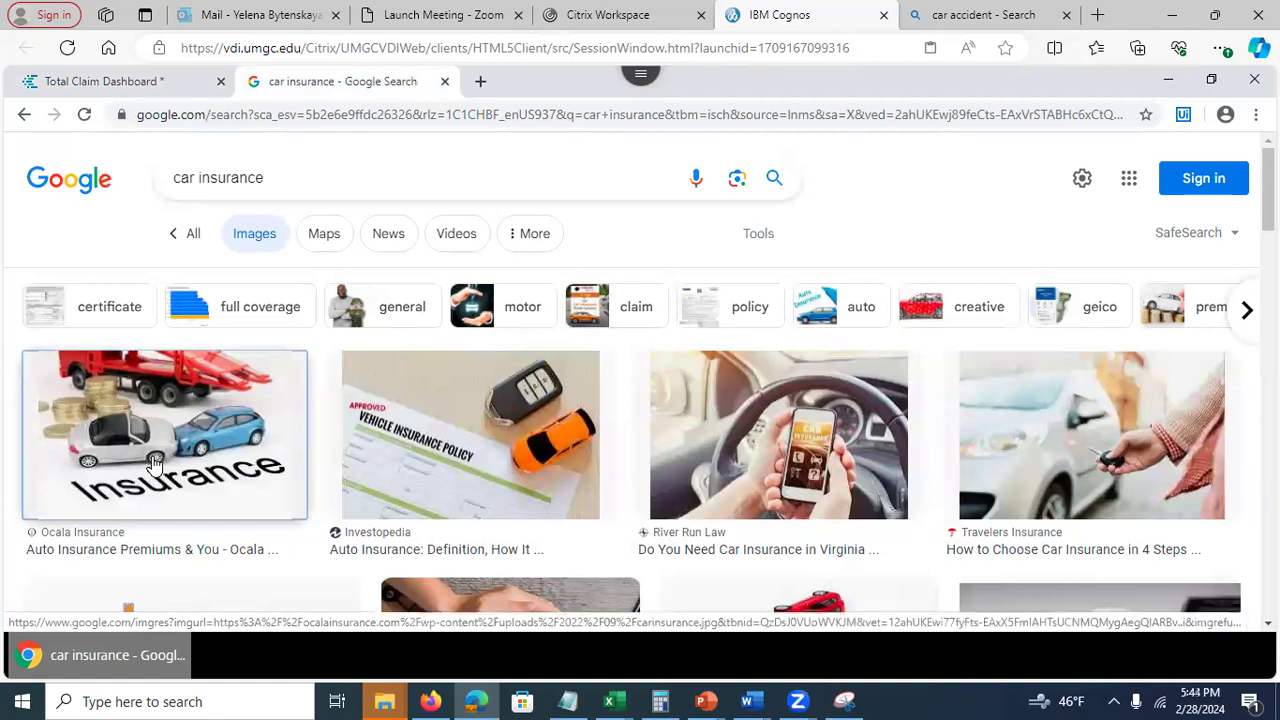
click(570, 116)
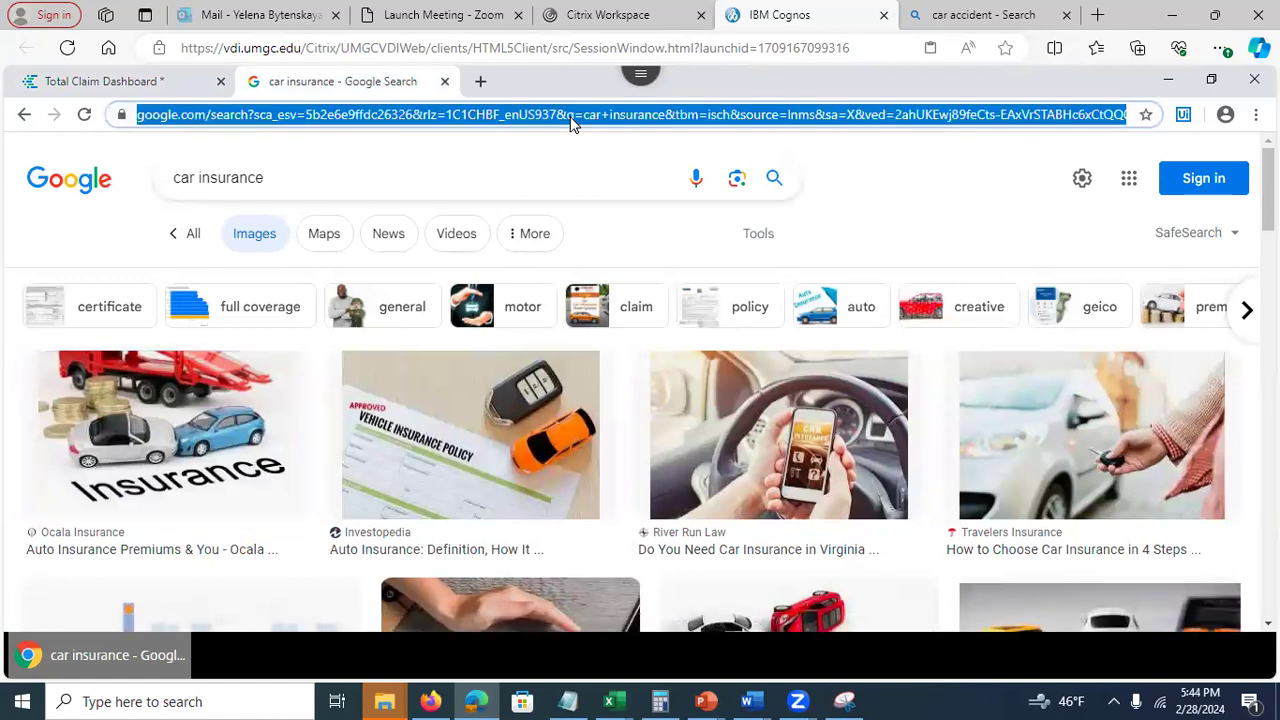
key(ctrl+v)
key(Return)
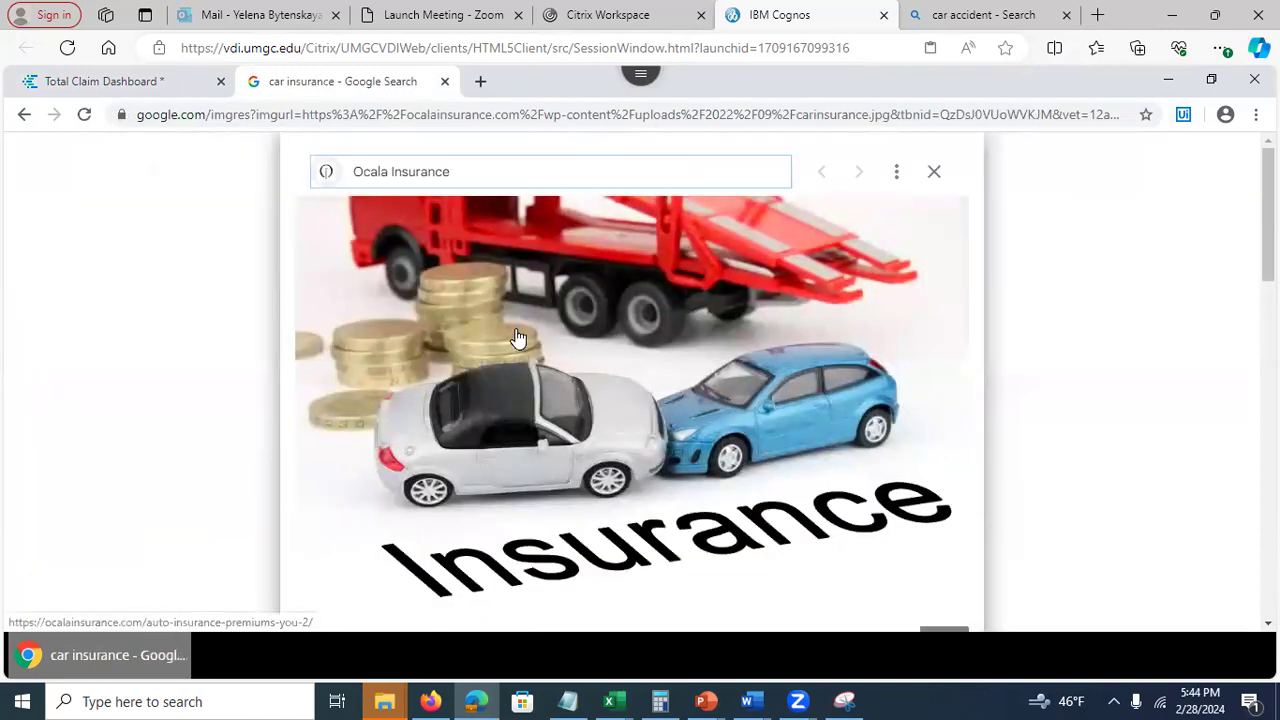
Step: Copy the picture's direct address and open carinsurance.jpg on its own
right_click(517, 339)
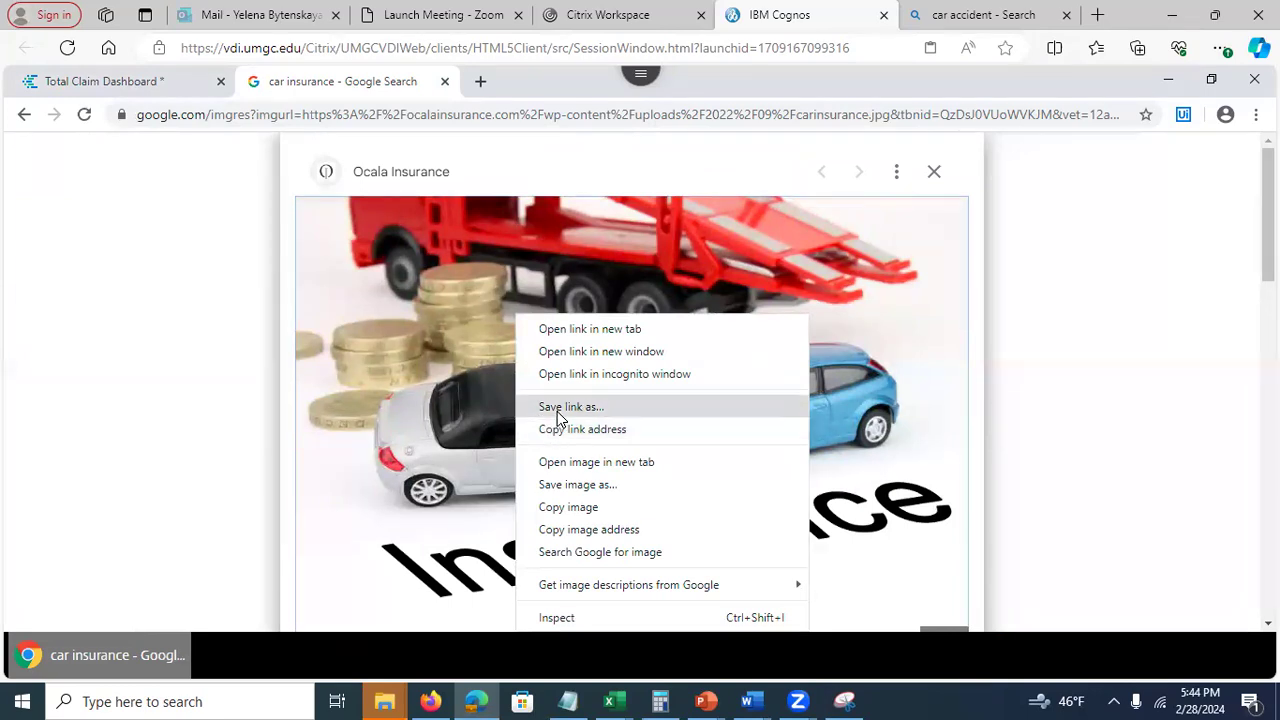
click(576, 537)
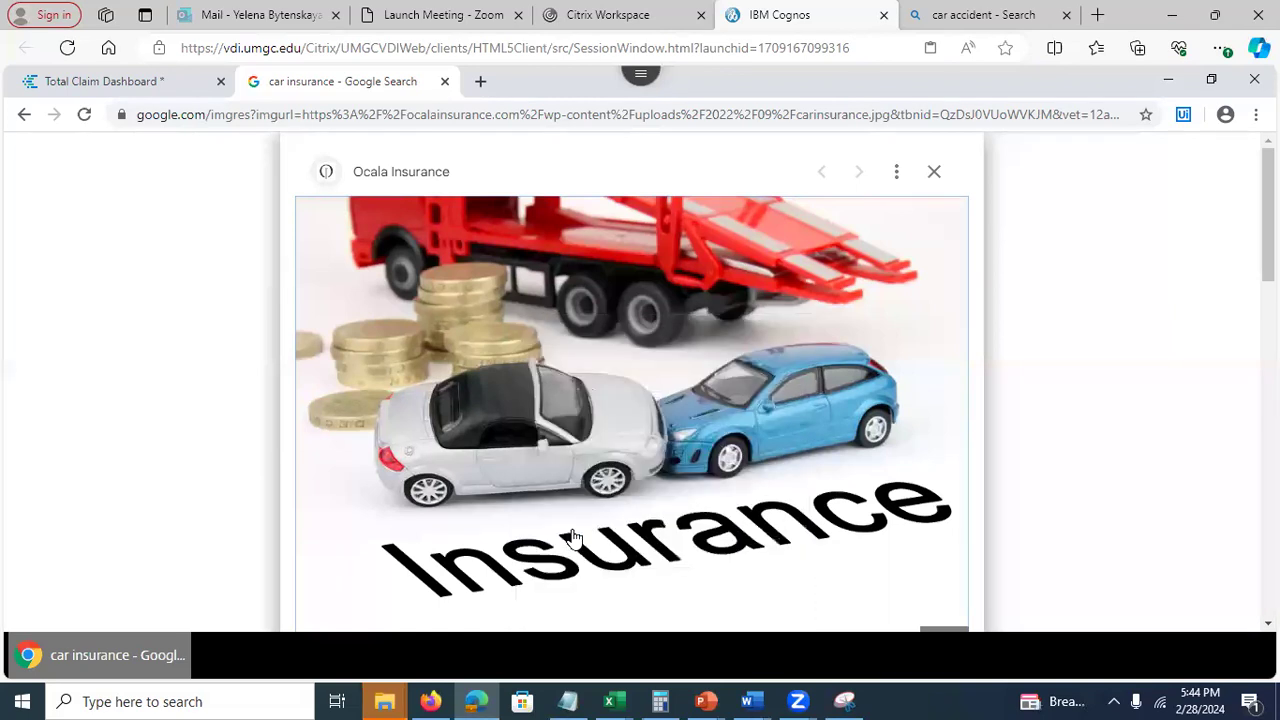
click(588, 118)
key(ctrl+v)
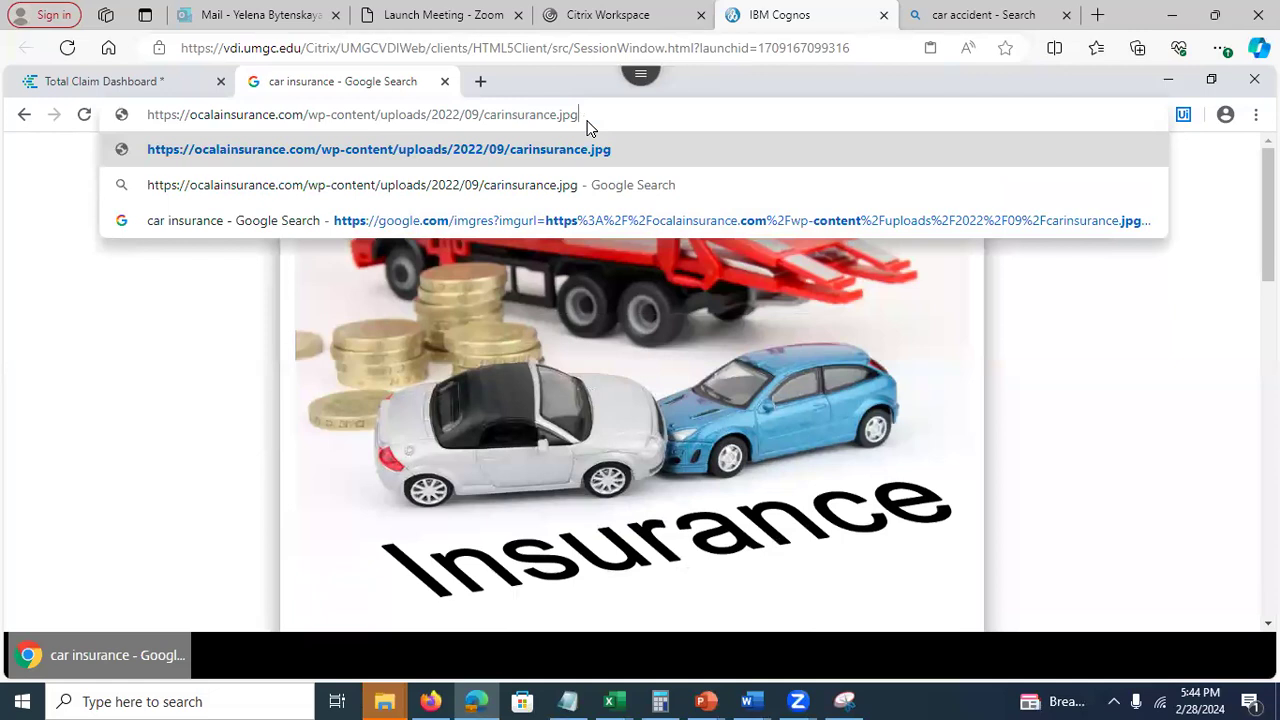
key(Return)
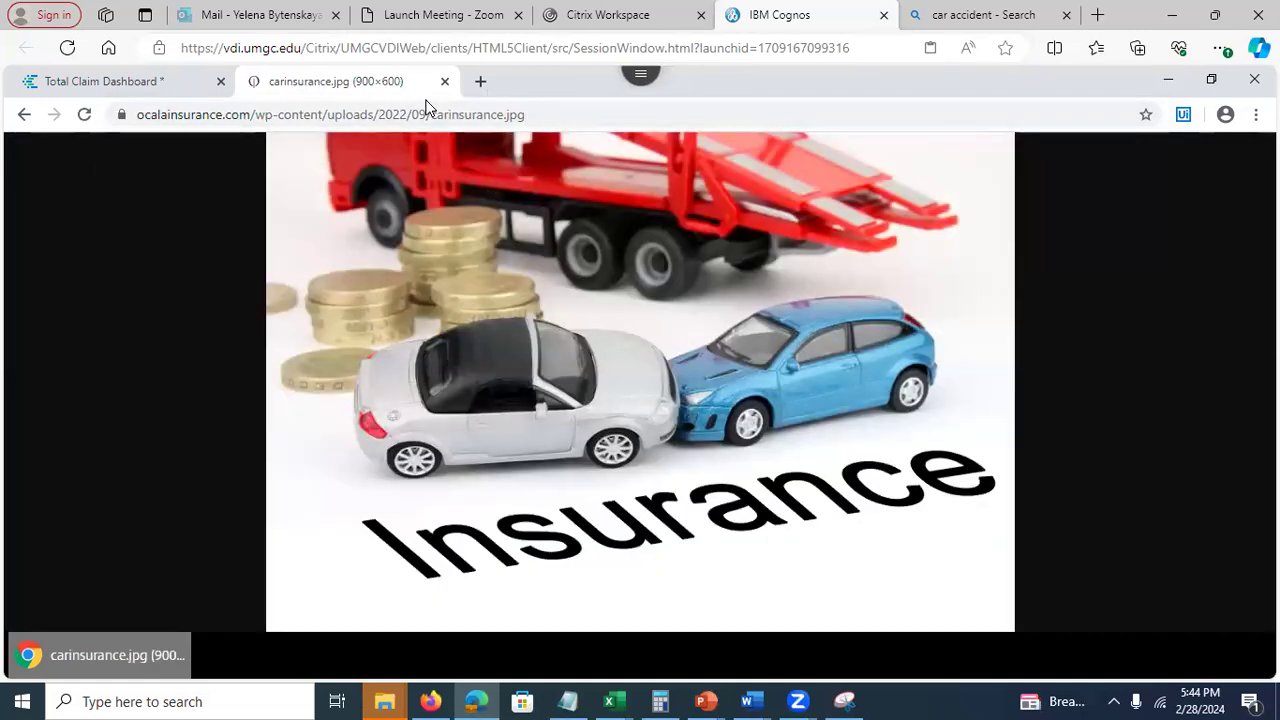
click(553, 28)
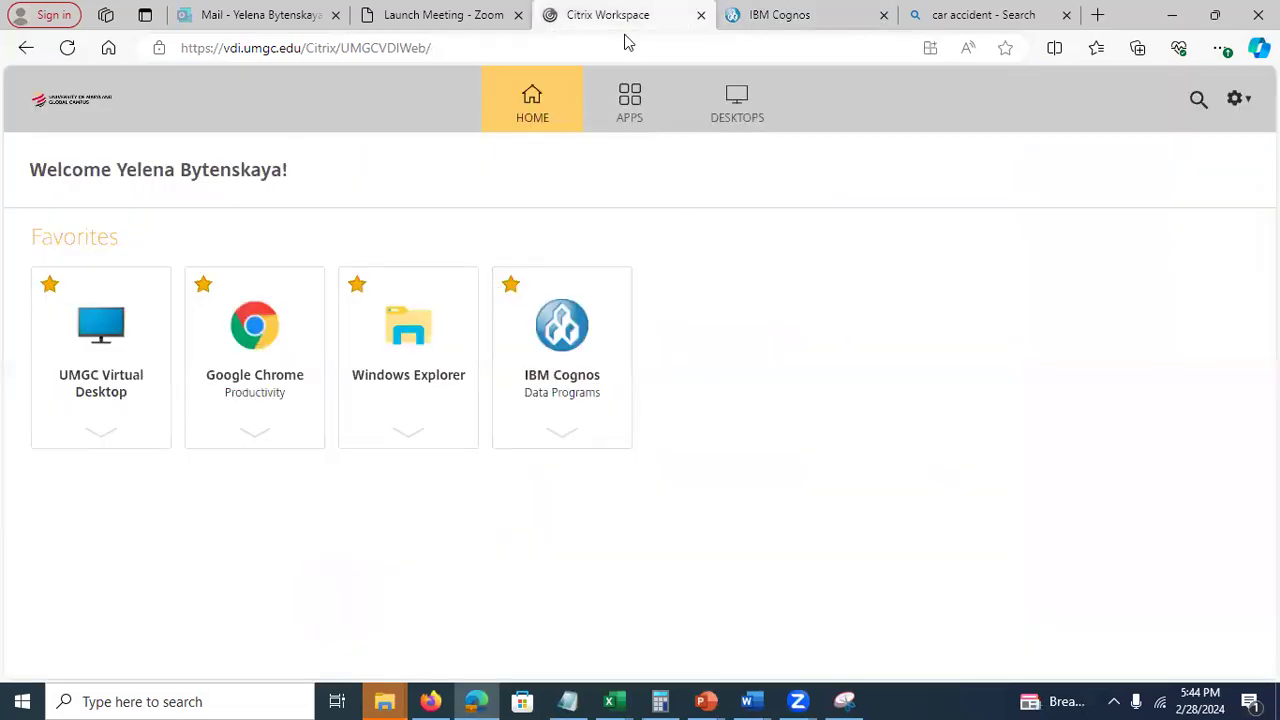
click(764, 17)
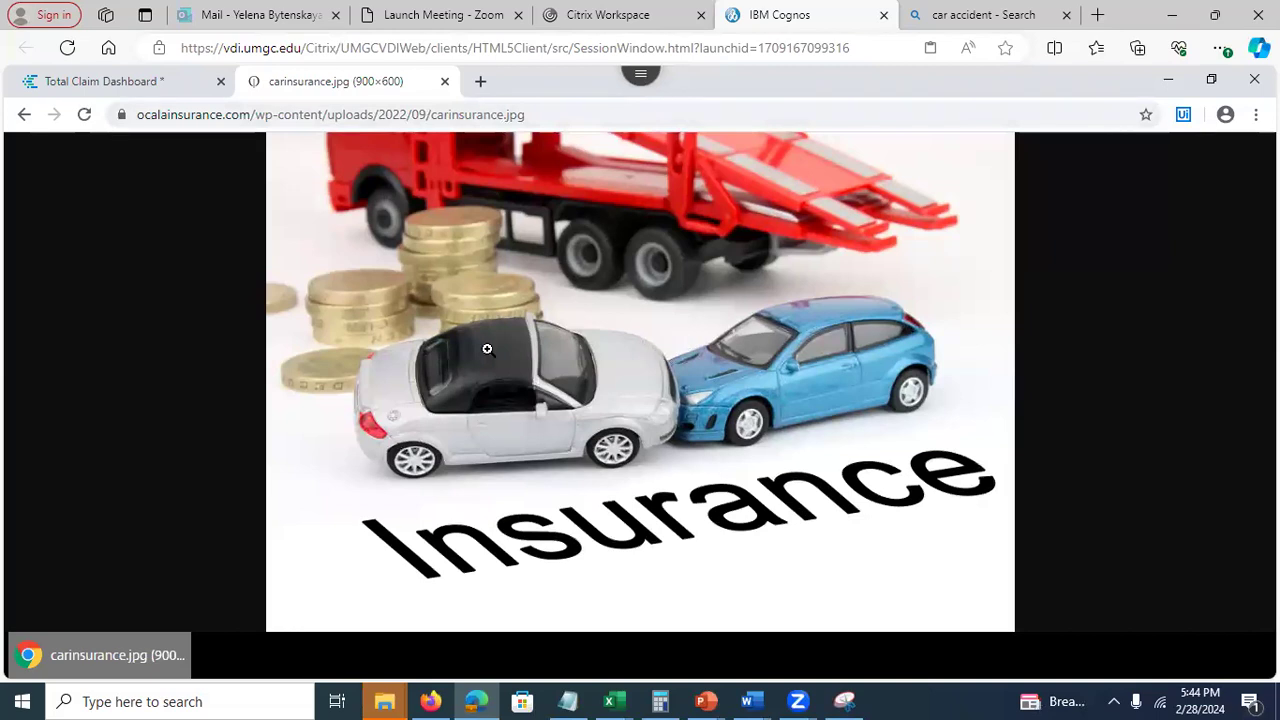
Step: Paste the car insurance picture address into the lower-right image widget to load it
click(130, 86)
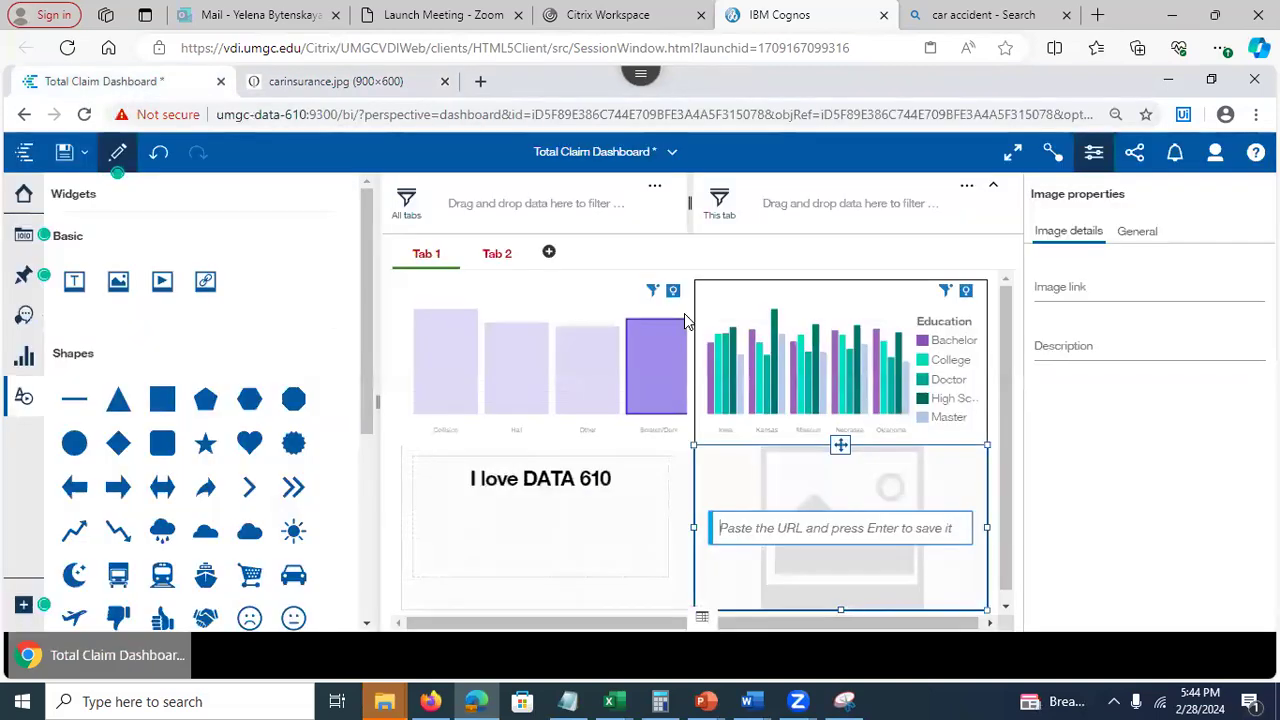
click(743, 517)
key(ctrl+v)
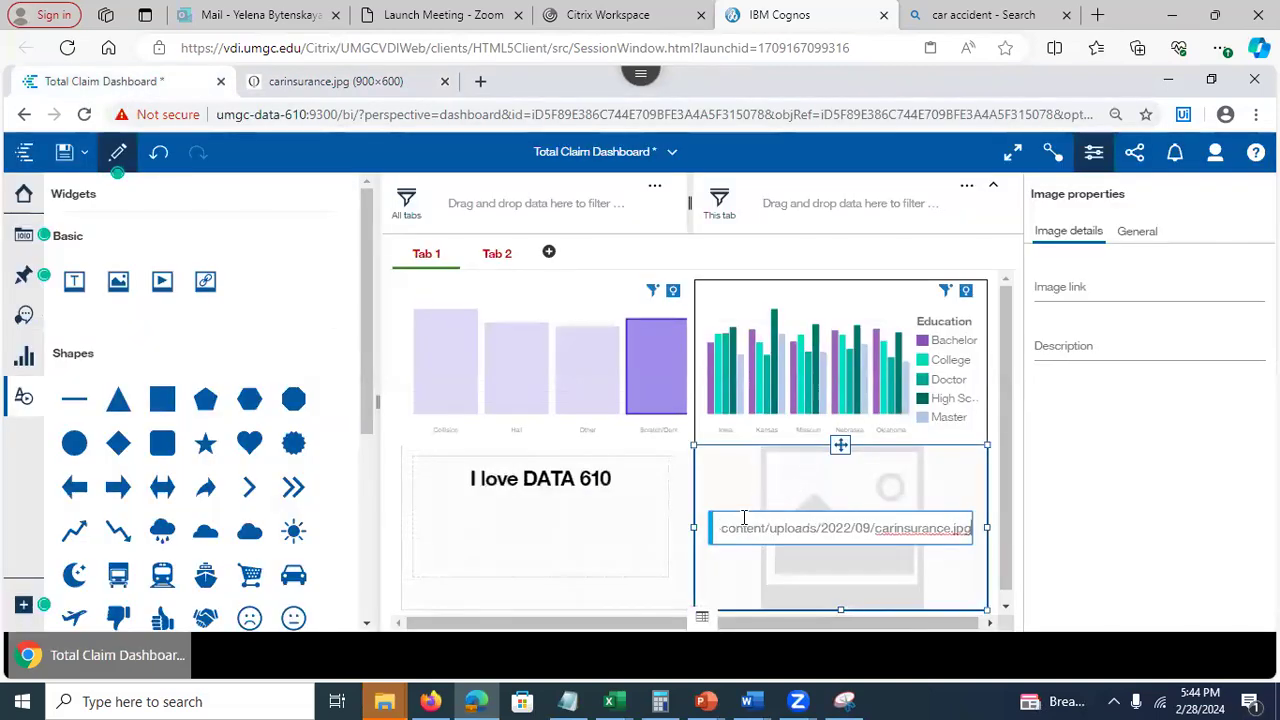
key(Return)
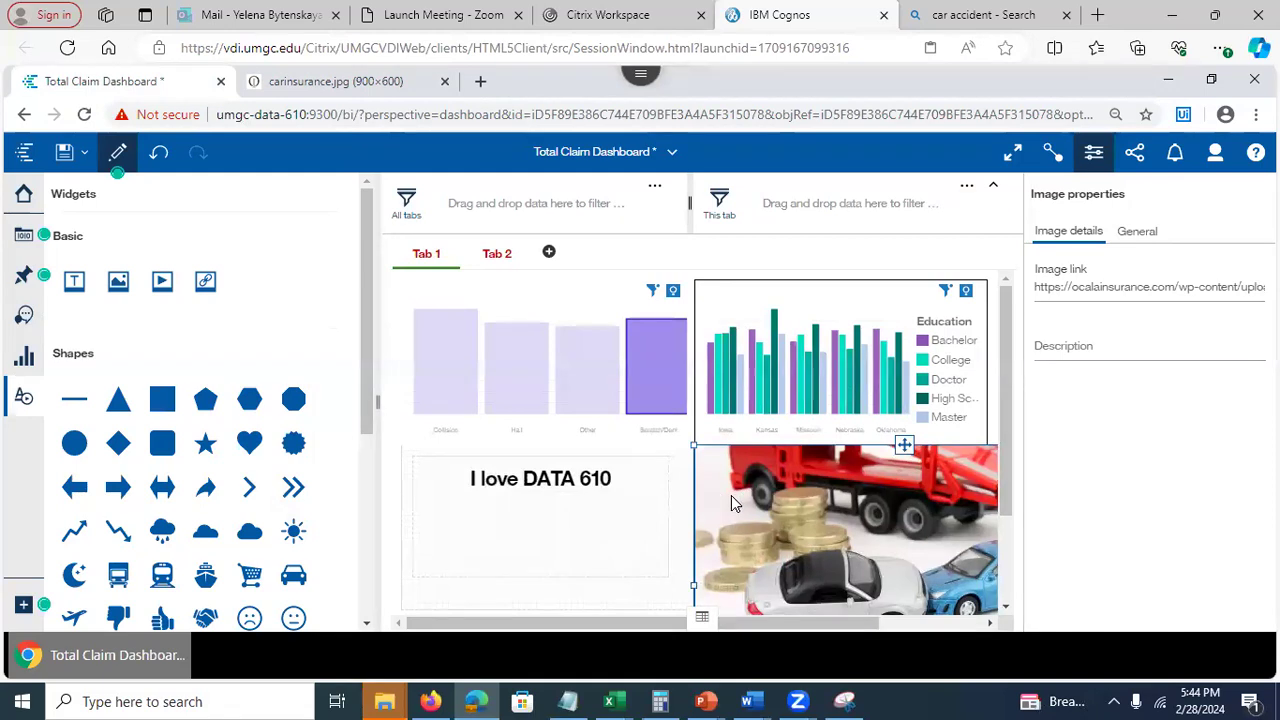
Step: Remove the Scratch/Dent filter from the claim reason bar chart and save the dashboard
click(535, 525)
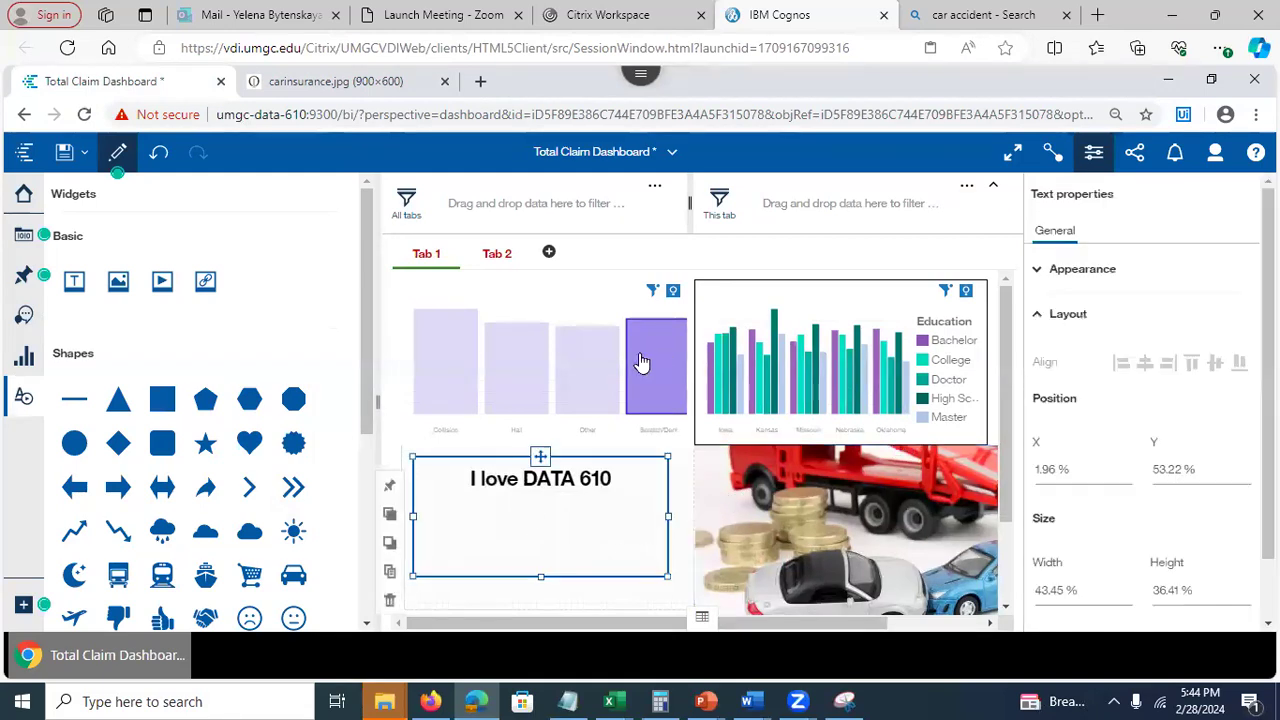
click(655, 297)
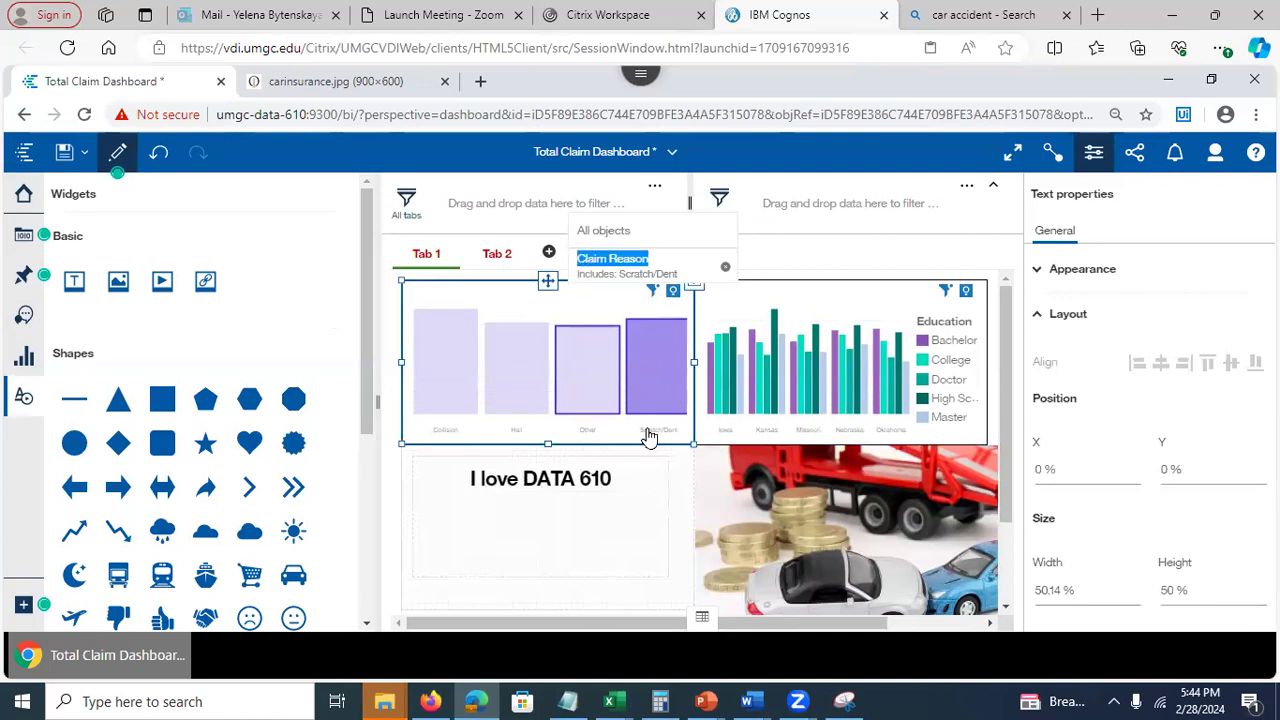
click(728, 270)
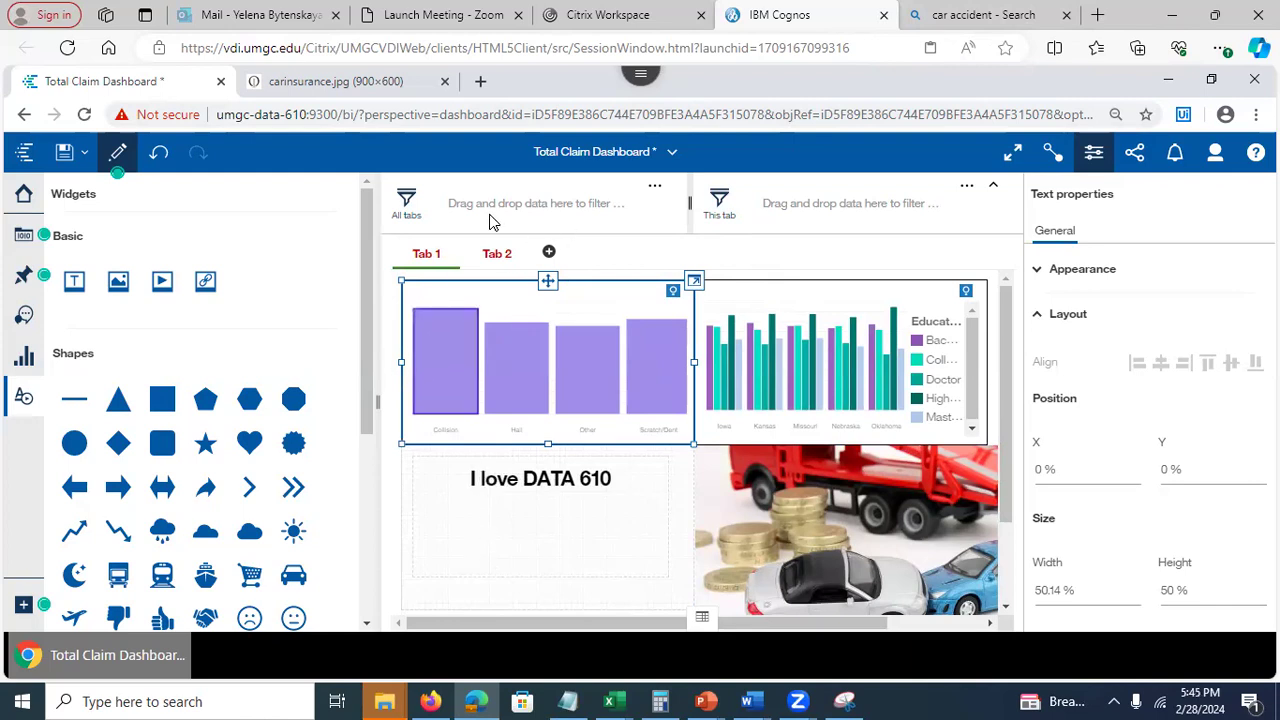
click(64, 152)
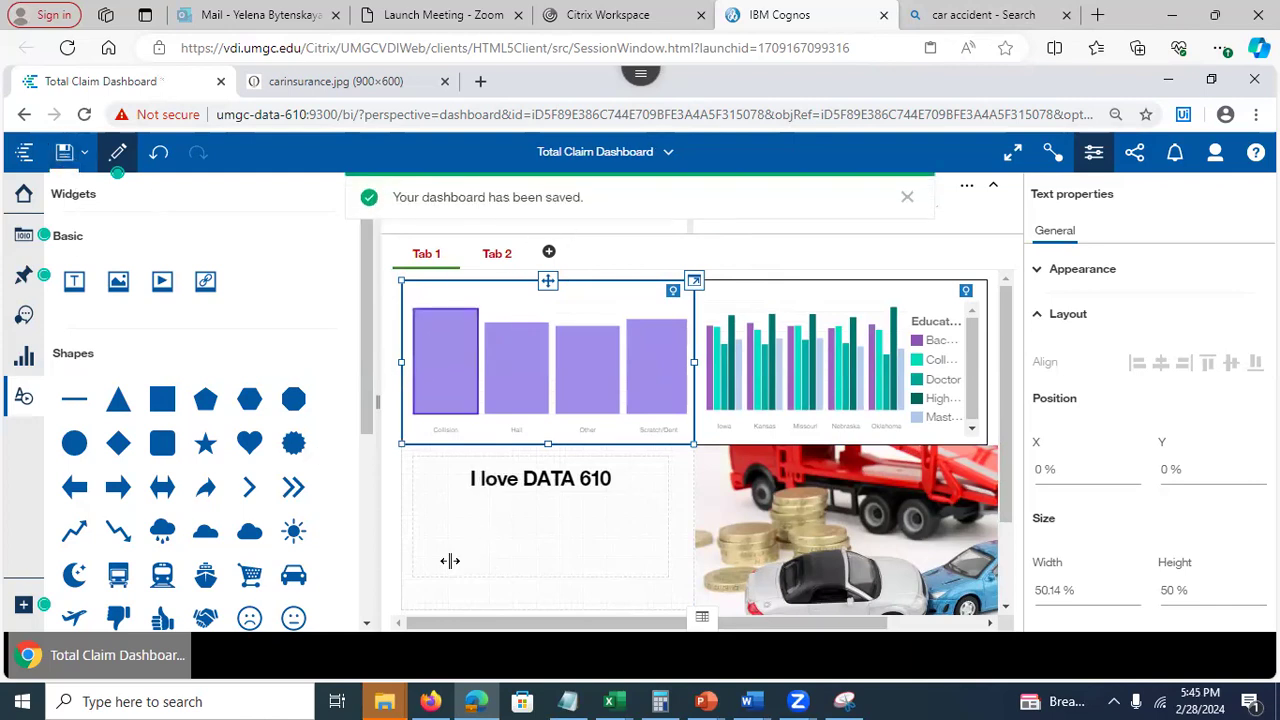
click(23, 396)
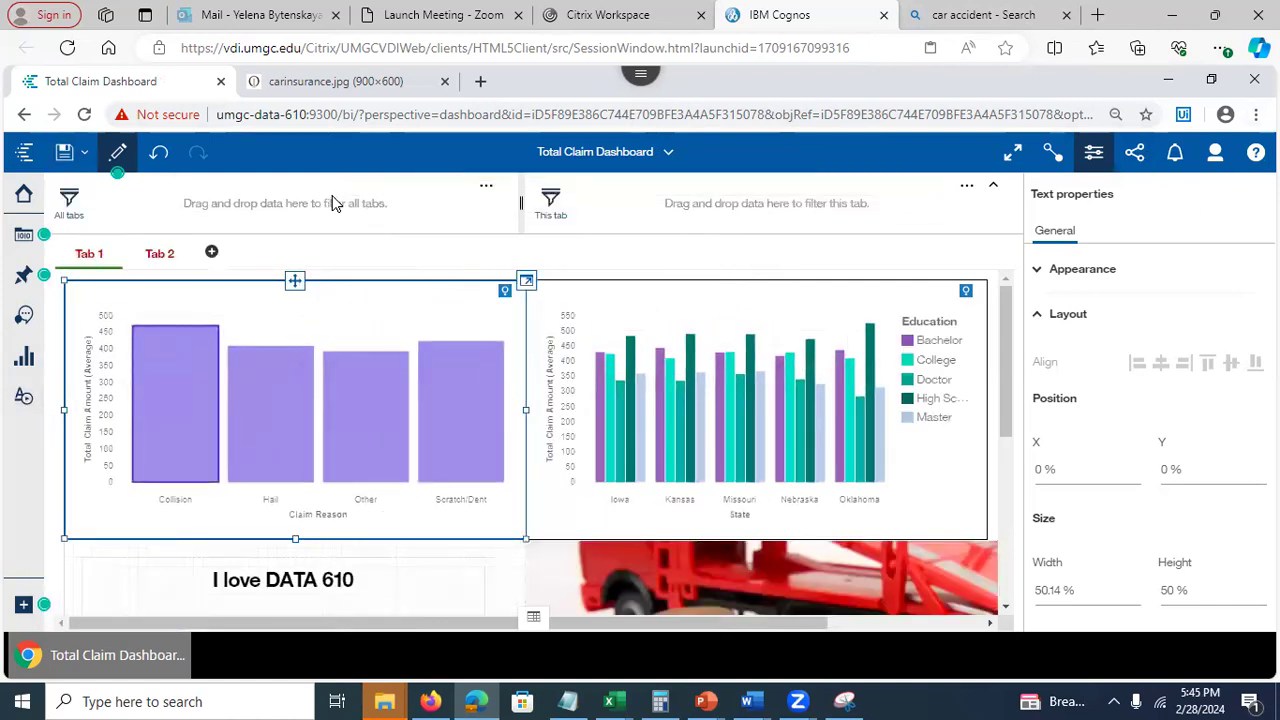
Step: Hide the Properties pane and expand Claims and Weather.xlsx under Data sources
click(1092, 160)
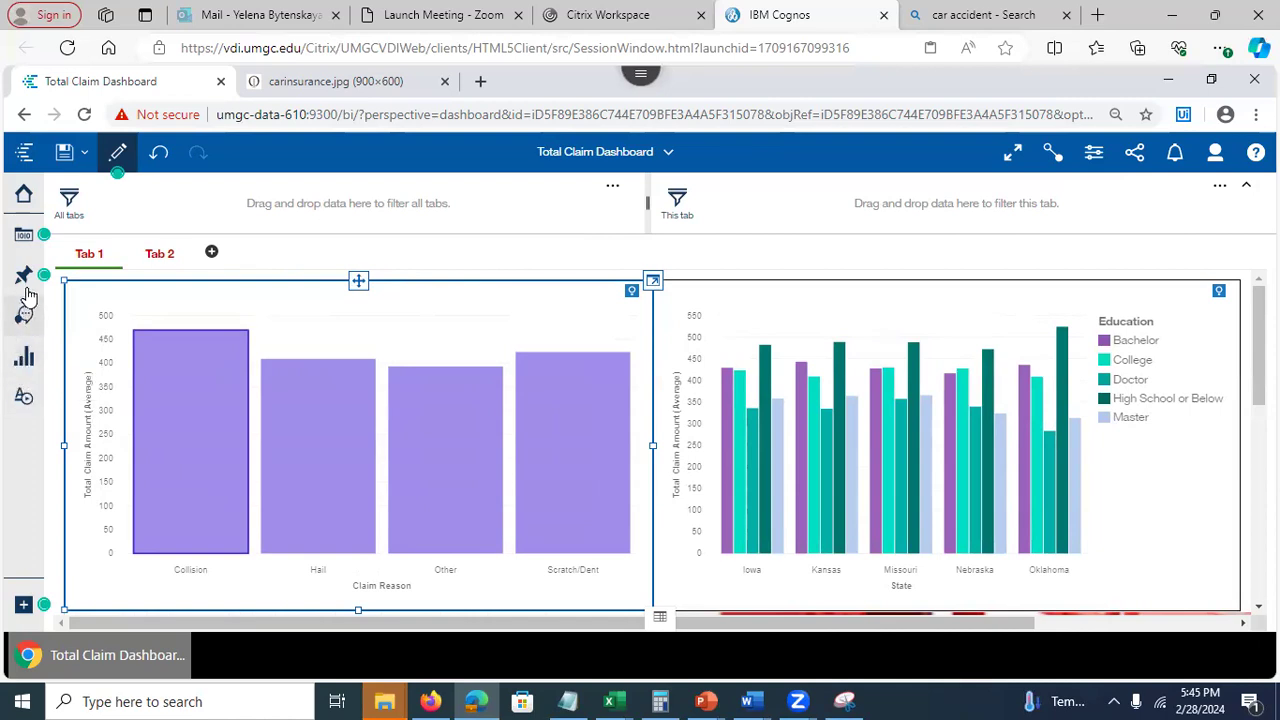
click(24, 234)
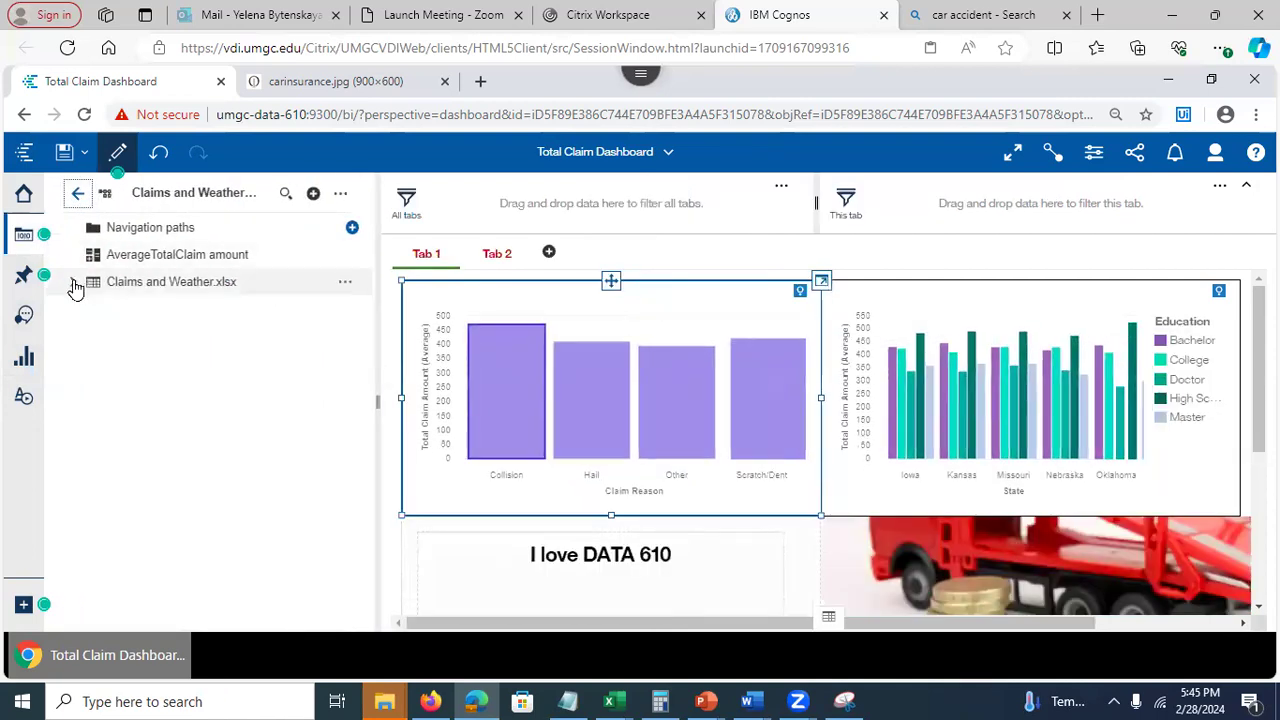
click(73, 283)
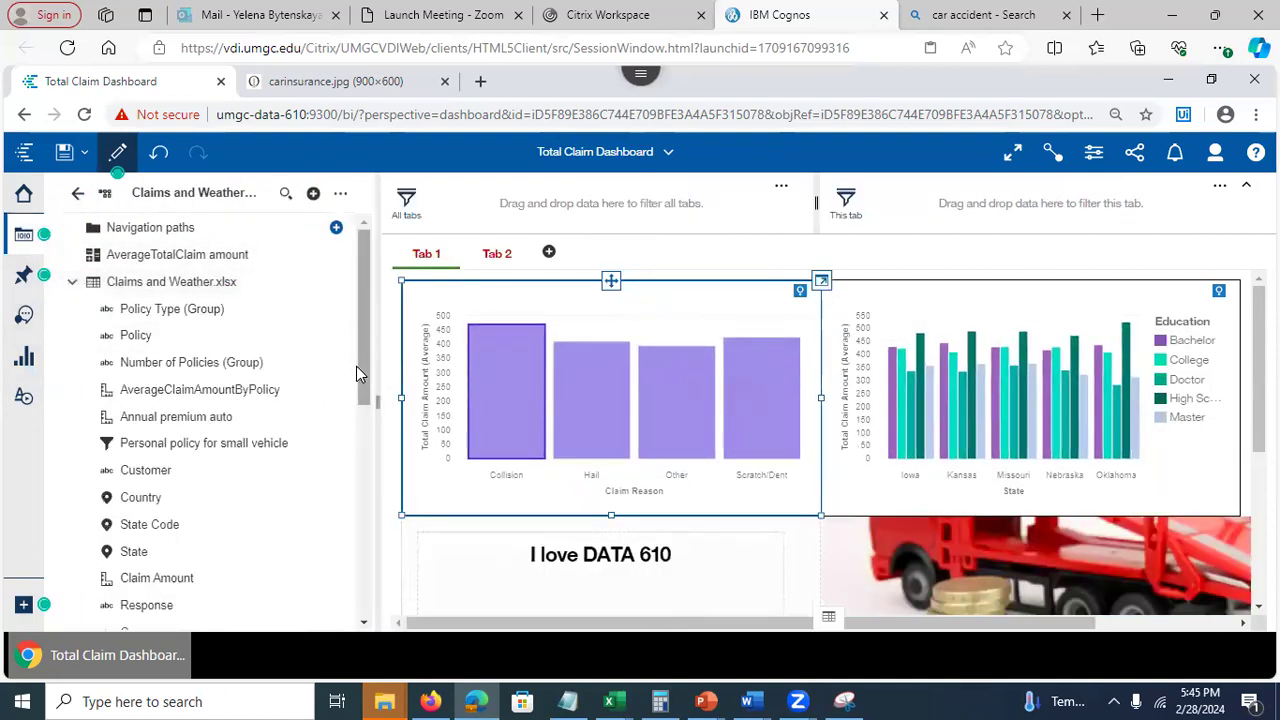
Step: Add an all-tabs State filter limited to Iowa and Kansas
drag(128, 551, 486, 203)
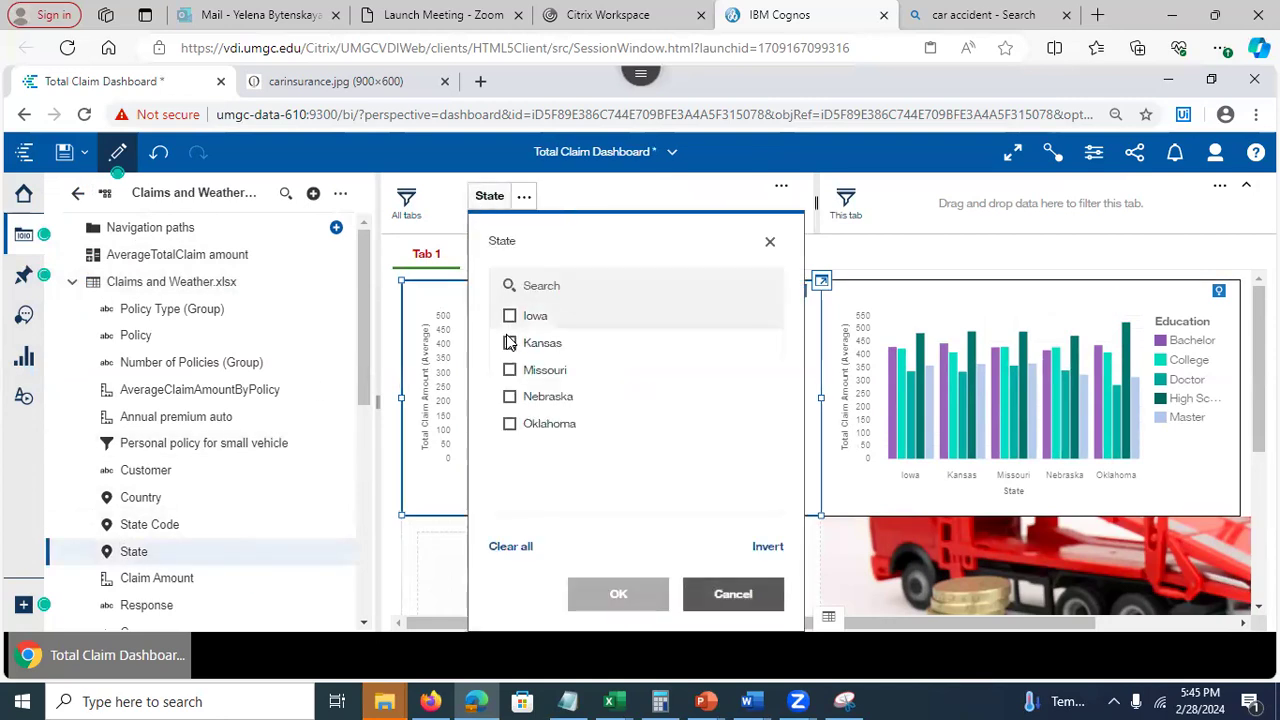
click(510, 316)
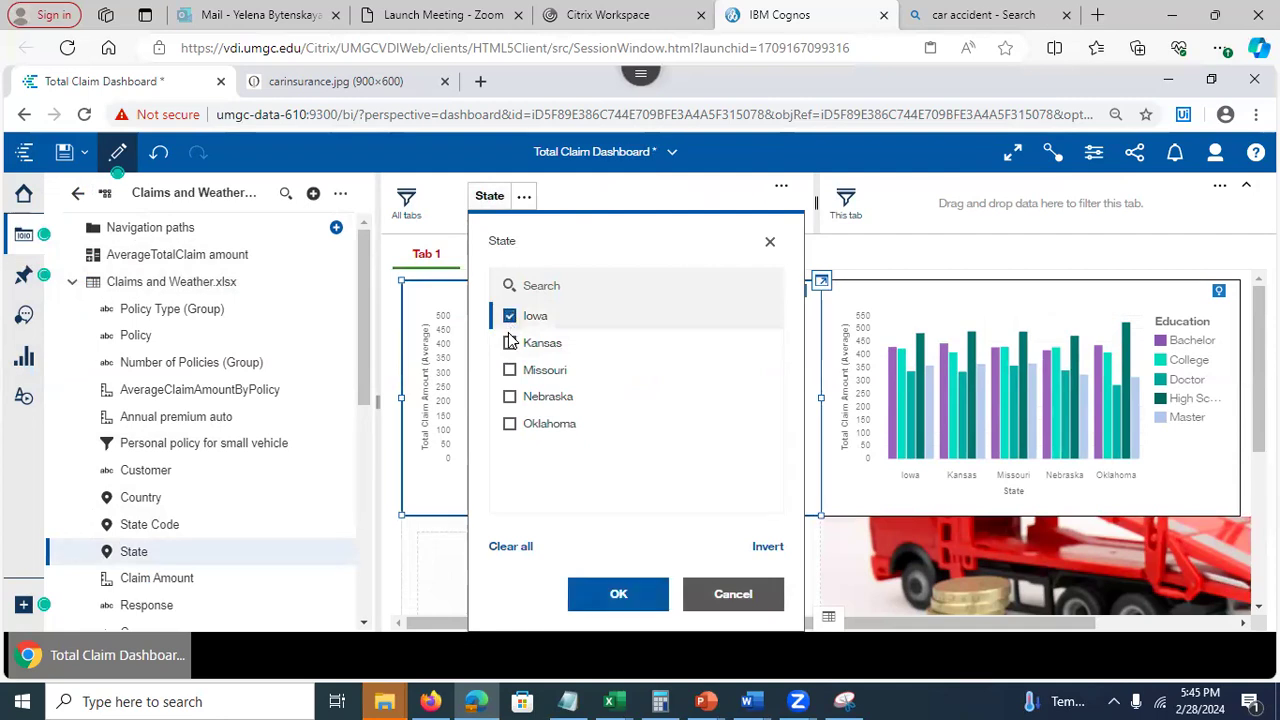
click(510, 343)
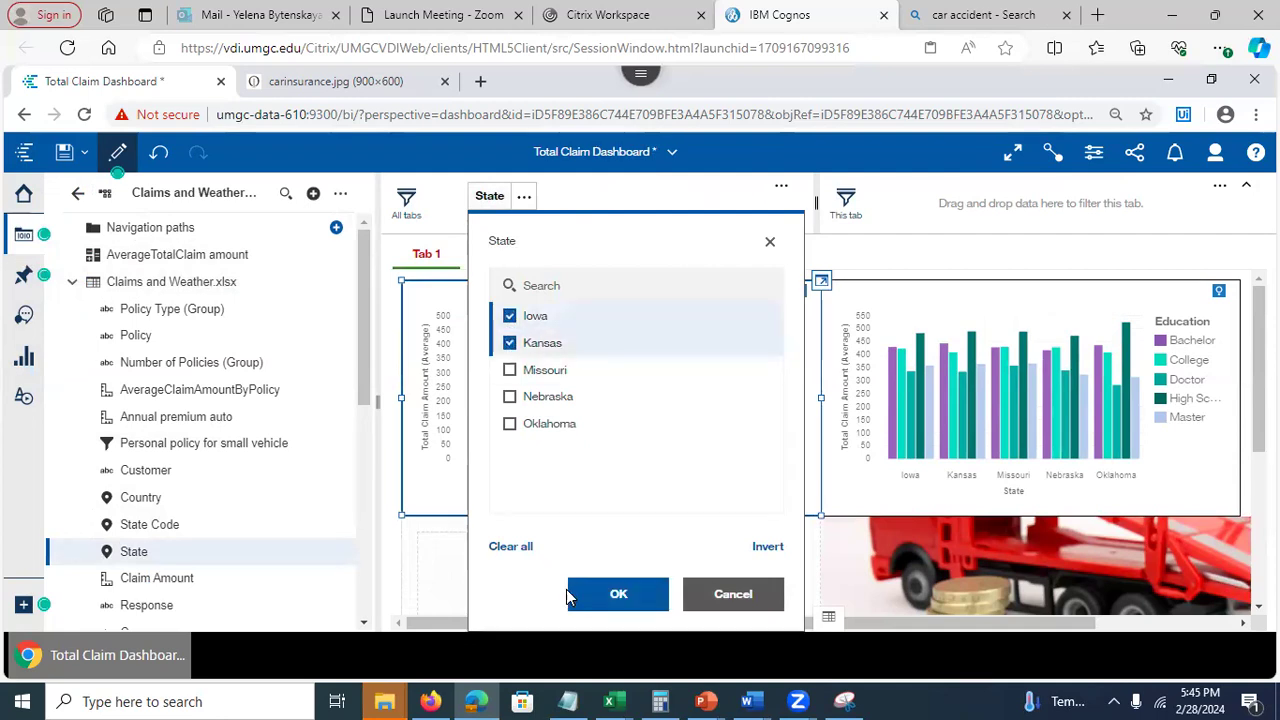
click(614, 594)
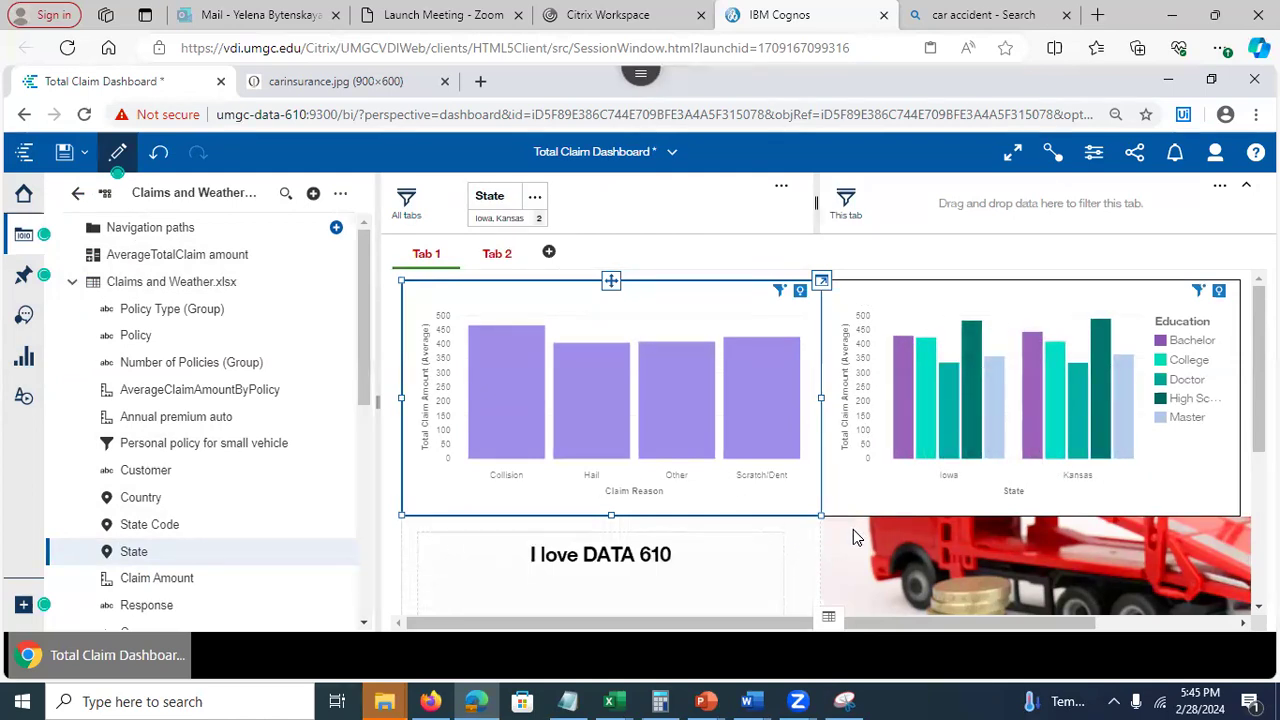
Step: Check Tab 2 under the filter, return to Tab 1, and open the State filter's options
click(499, 254)
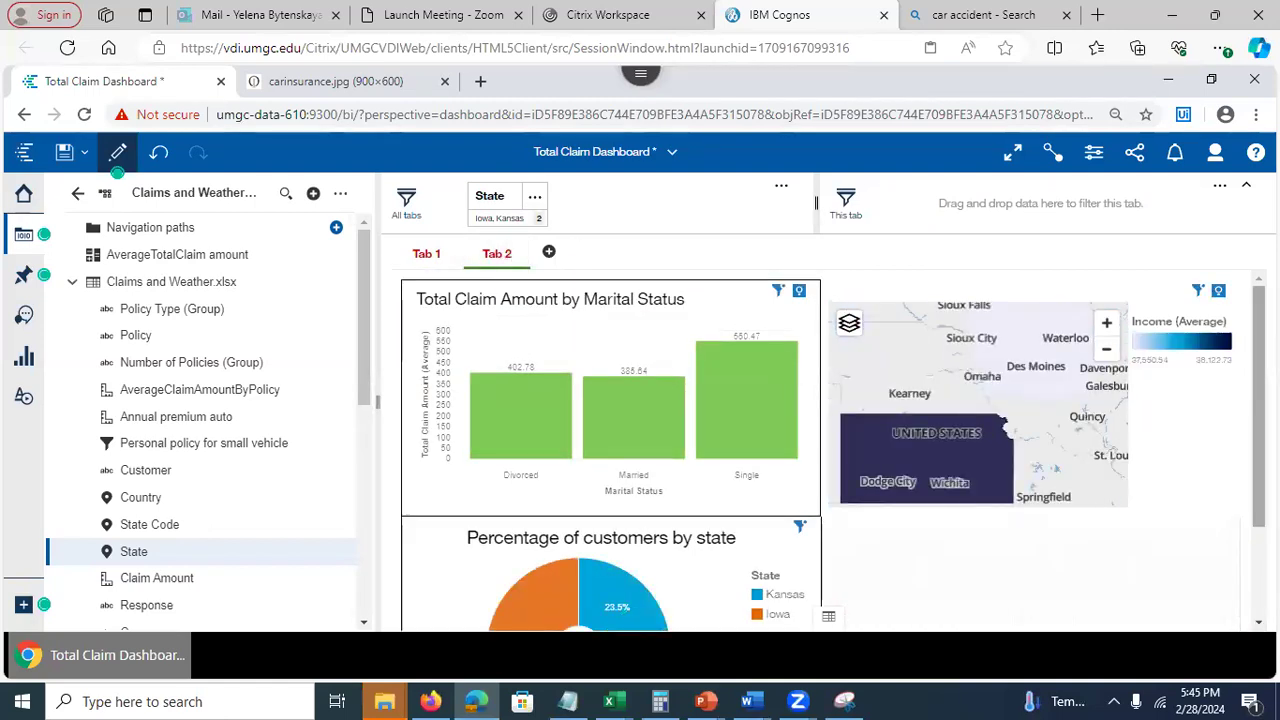
scroll(834, 450, down, 3)
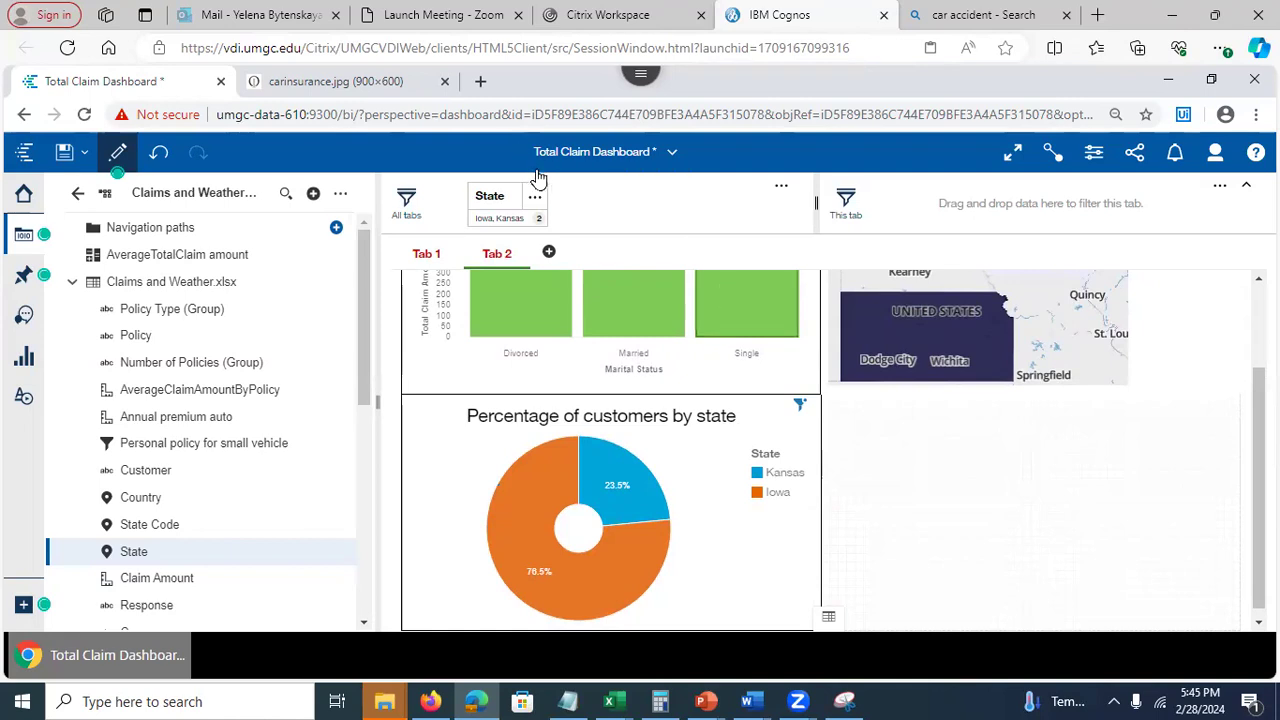
click(424, 253)
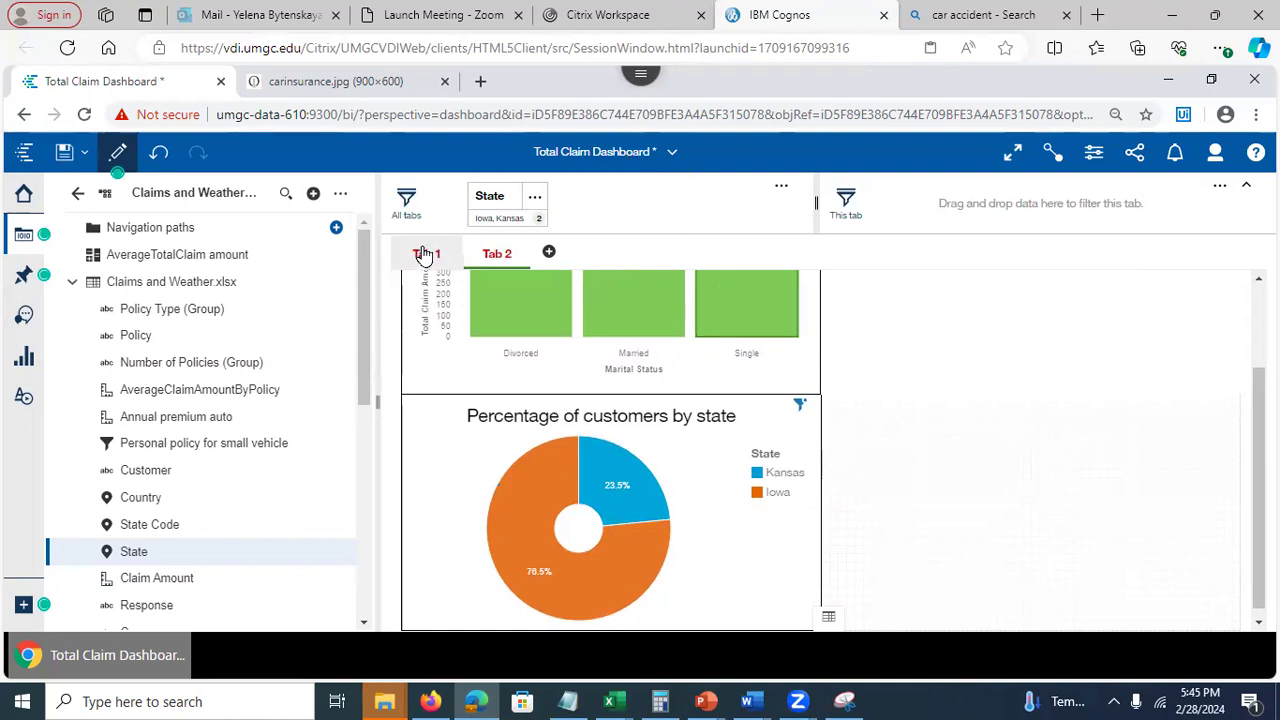
click(534, 197)
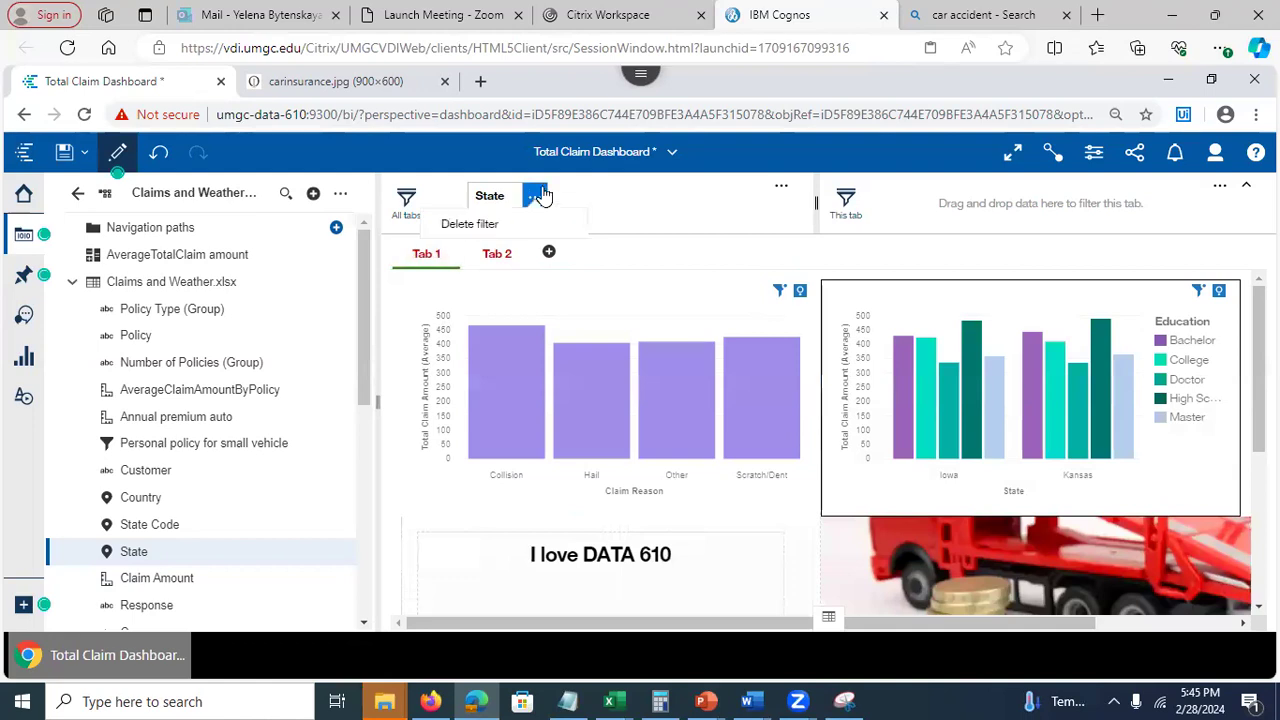
Step: Replace the all-tabs filter with a Tab 1-only State filter for Missouri and Oklahoma
click(487, 225)
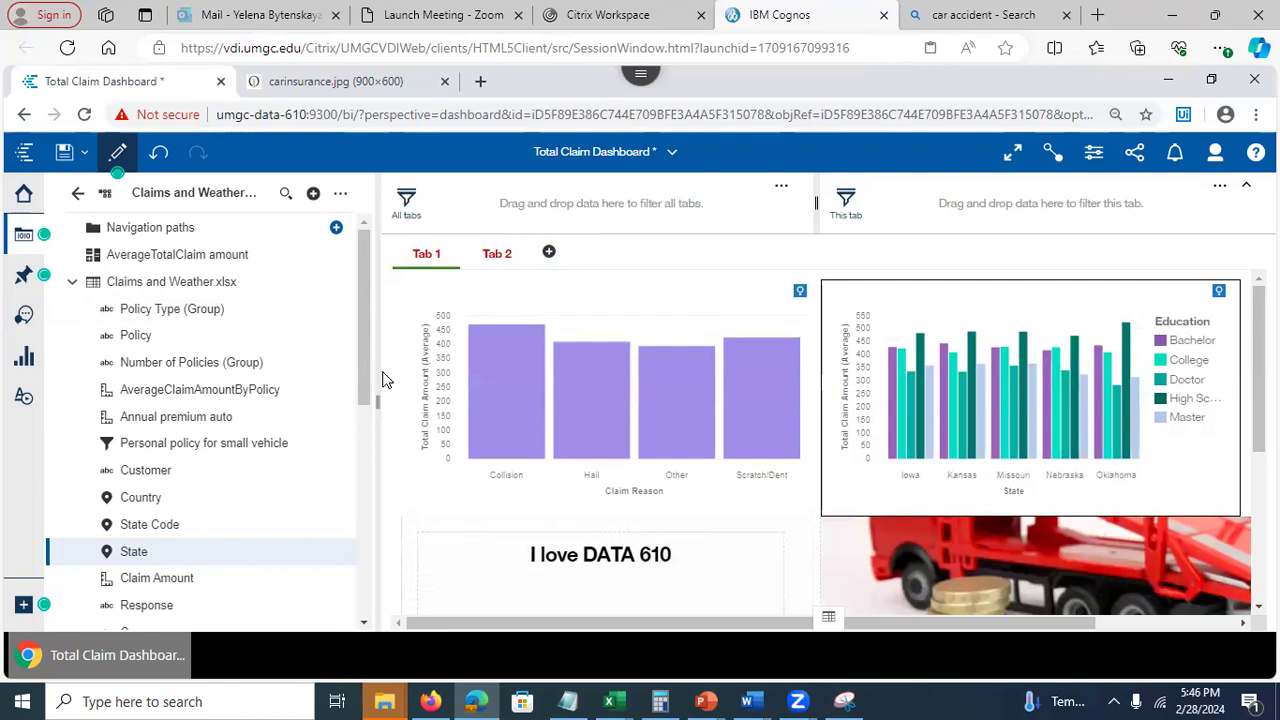
drag(143, 553, 960, 200)
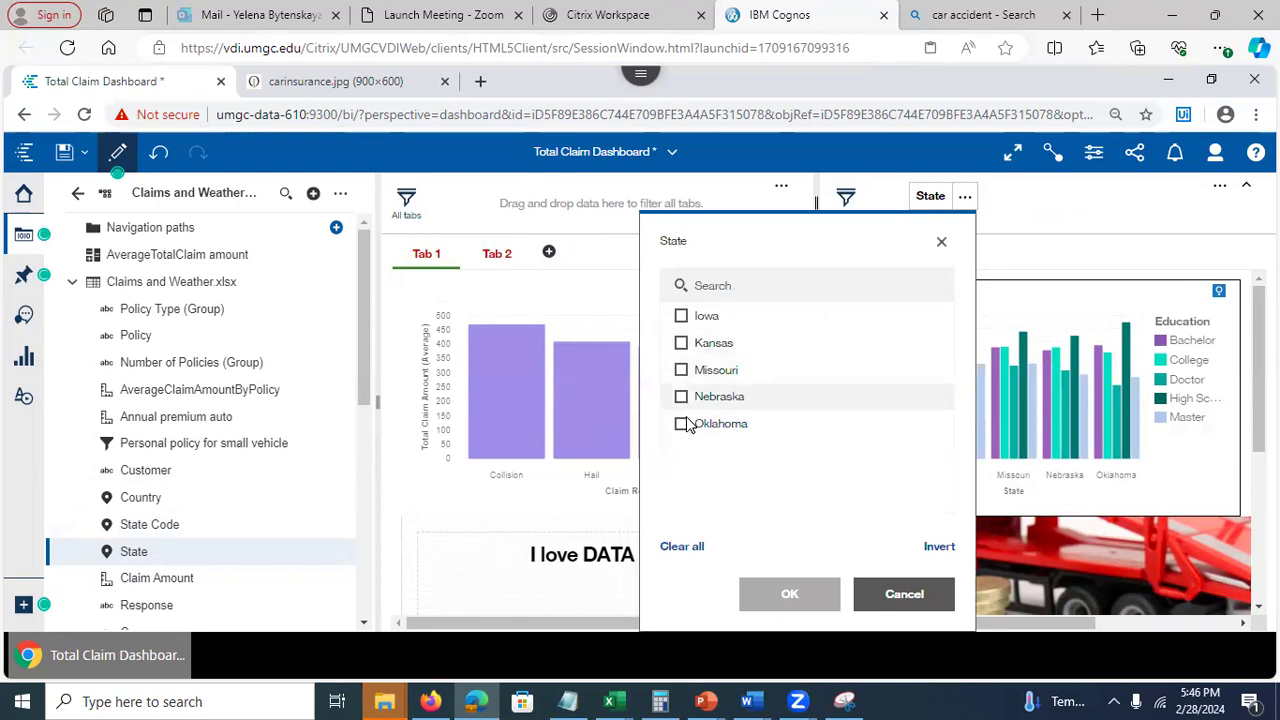
click(681, 369)
click(681, 423)
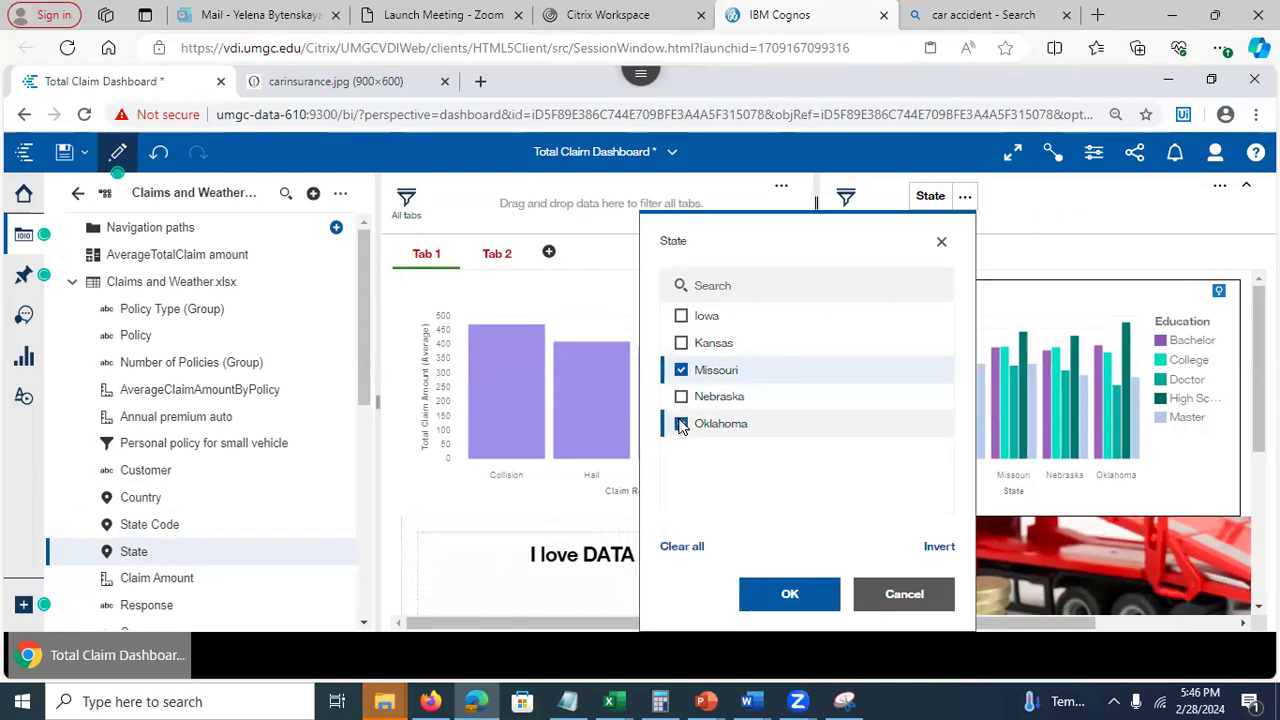
click(775, 590)
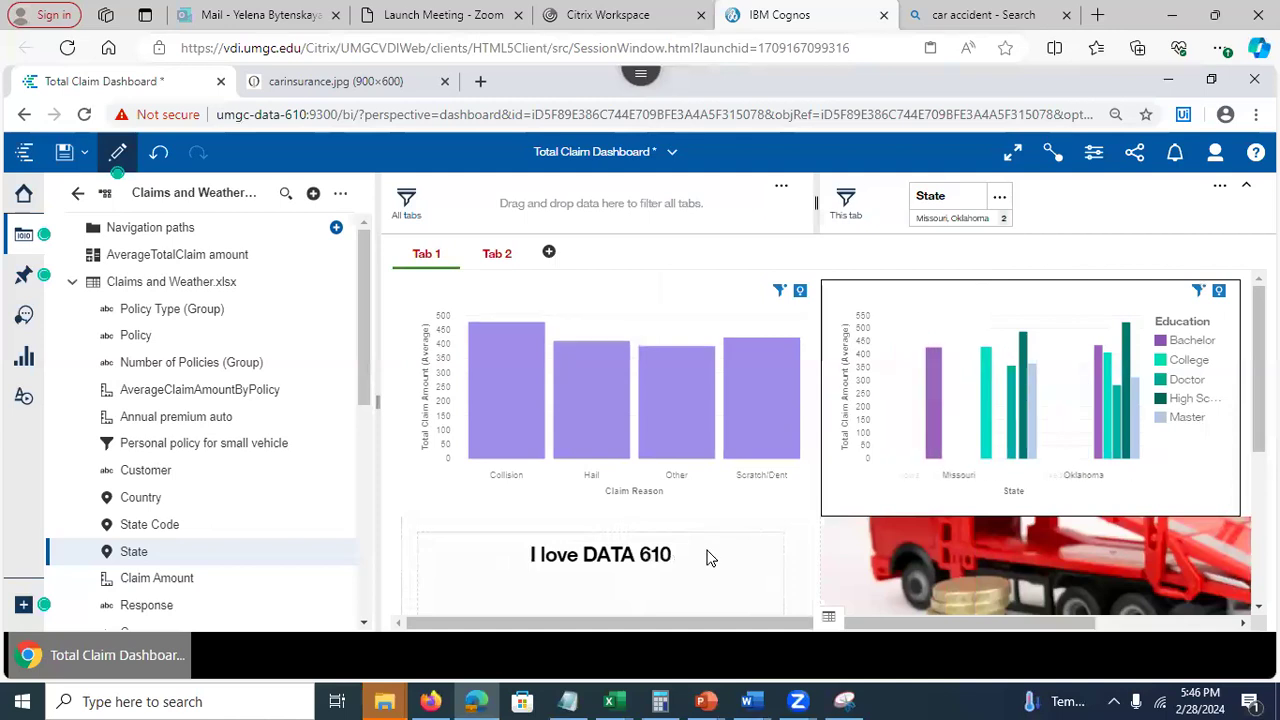
Step: Confirm Tab 2 is unaffected, then delete the Tab 1 State filter
click(492, 254)
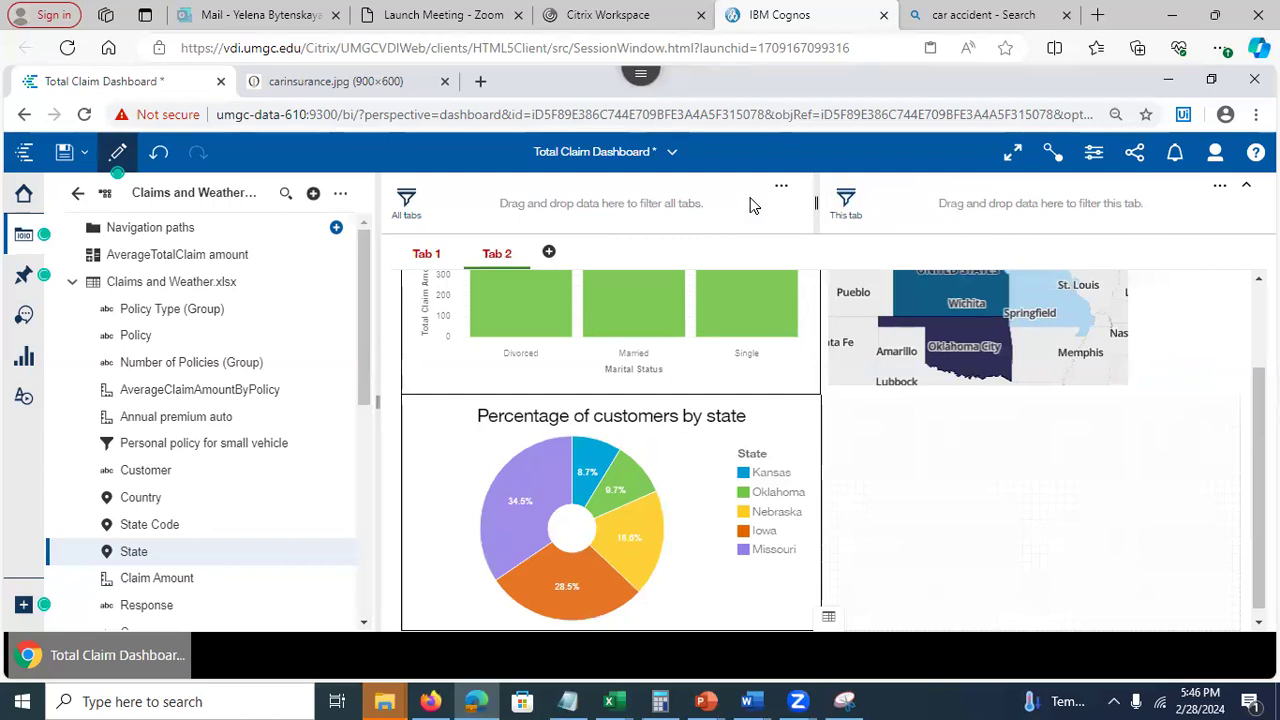
click(424, 258)
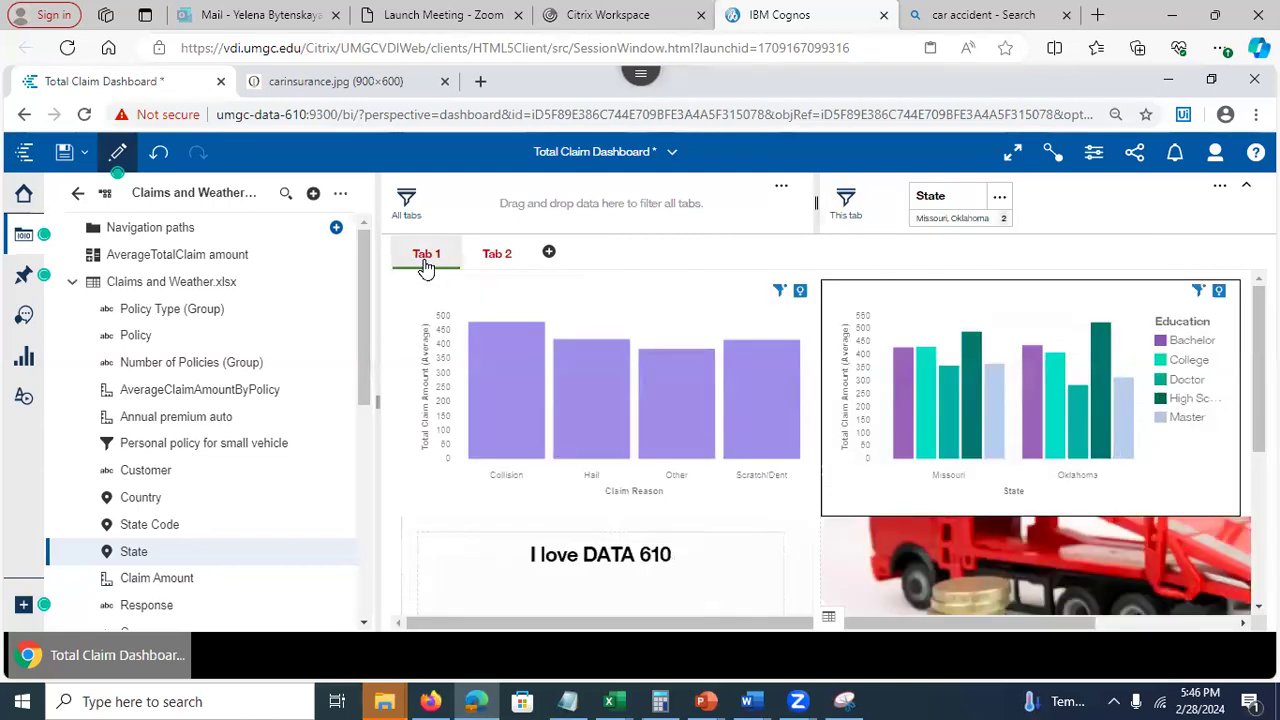
click(998, 199)
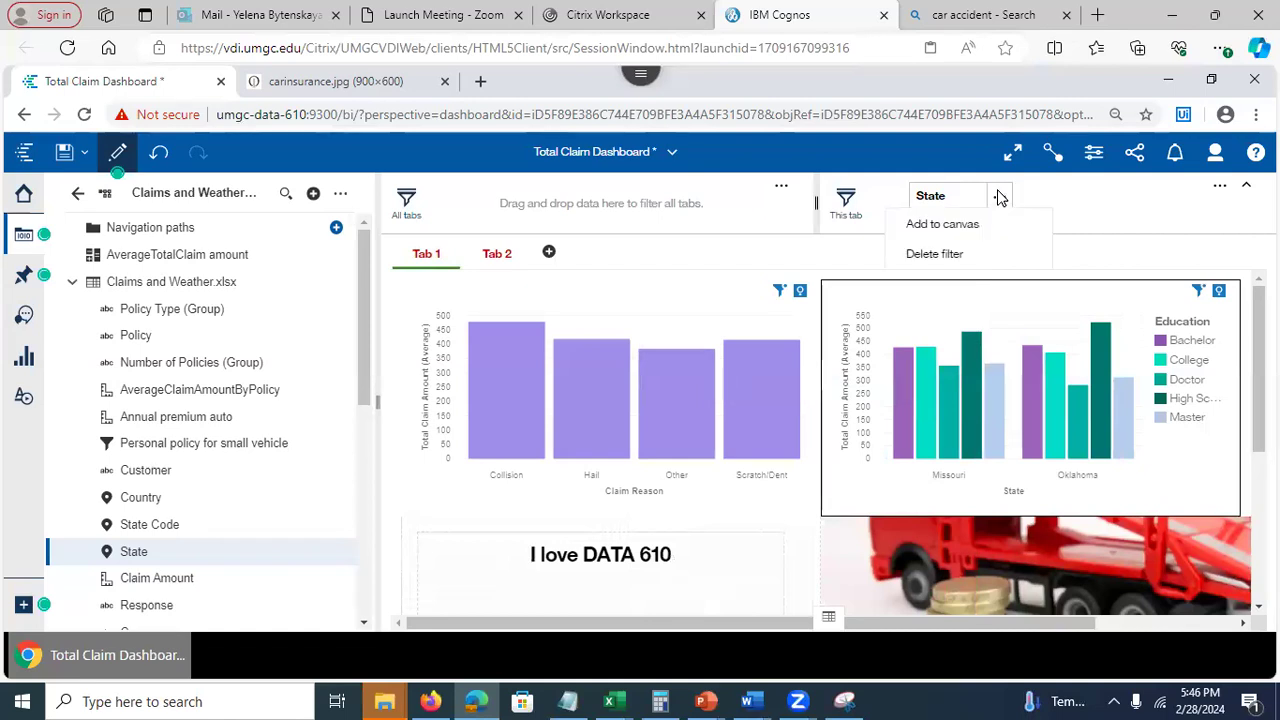
click(953, 255)
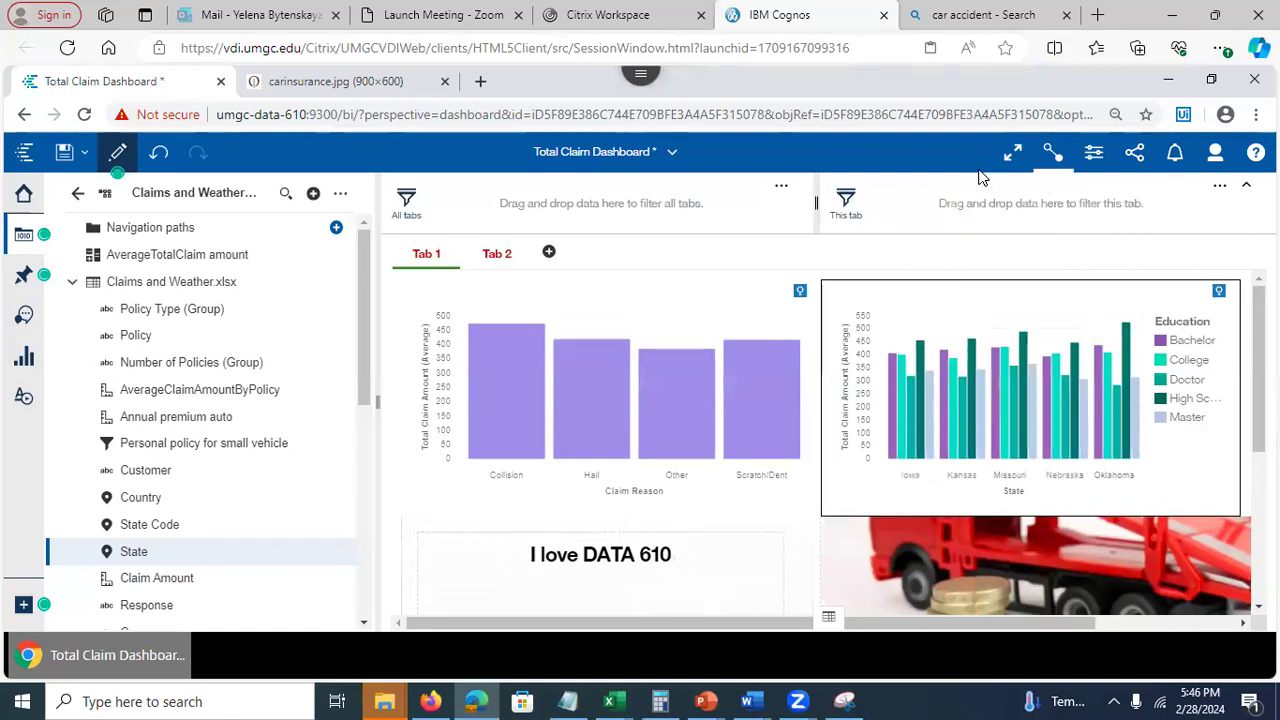
Step: Save the dashboard and bring the Cognos analytics Session 2 slides forward
click(64, 152)
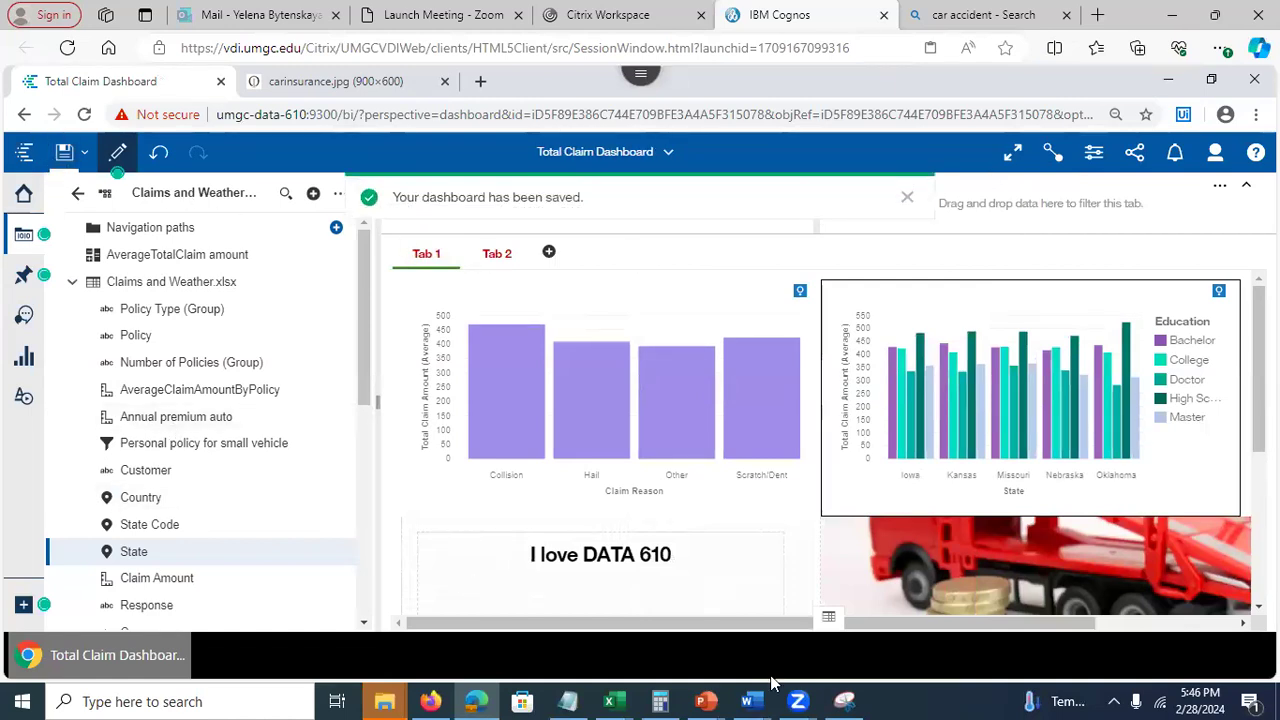
mouse_move(706, 700)
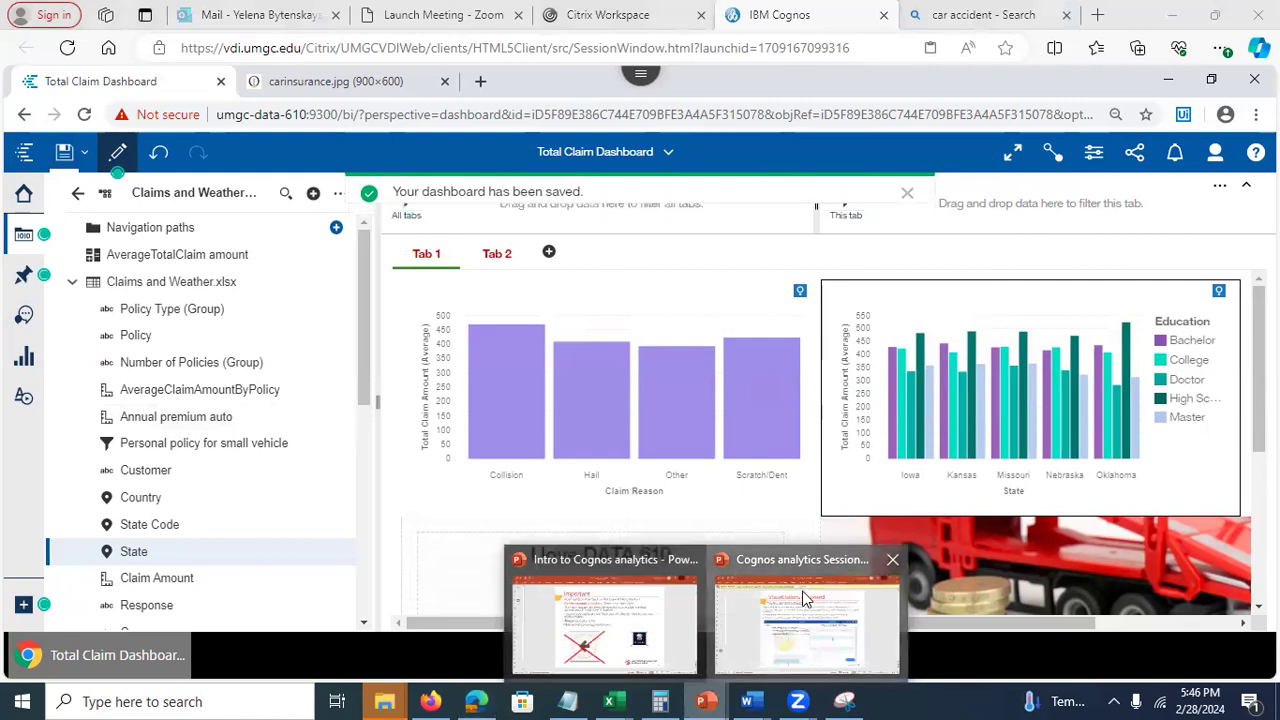
click(806, 598)
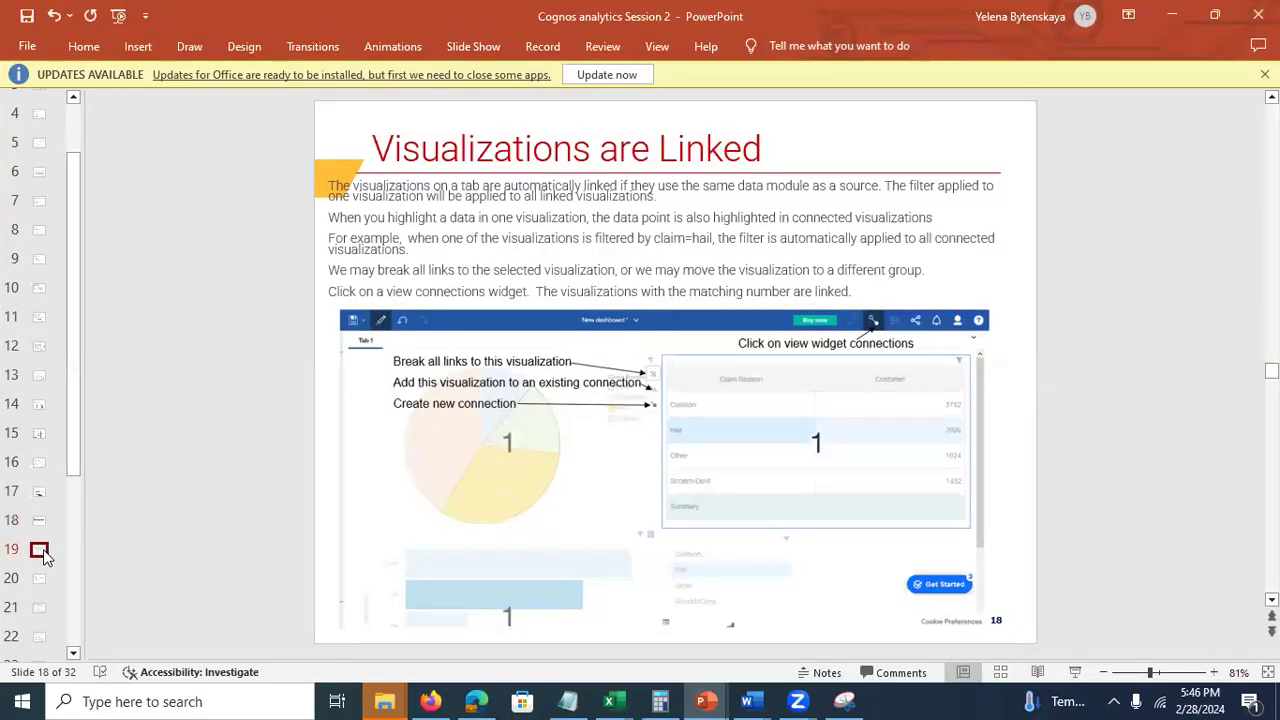
Step: Go to slide 19, 'Story – An over-time narrative', and minimize PowerPoint
click(41, 549)
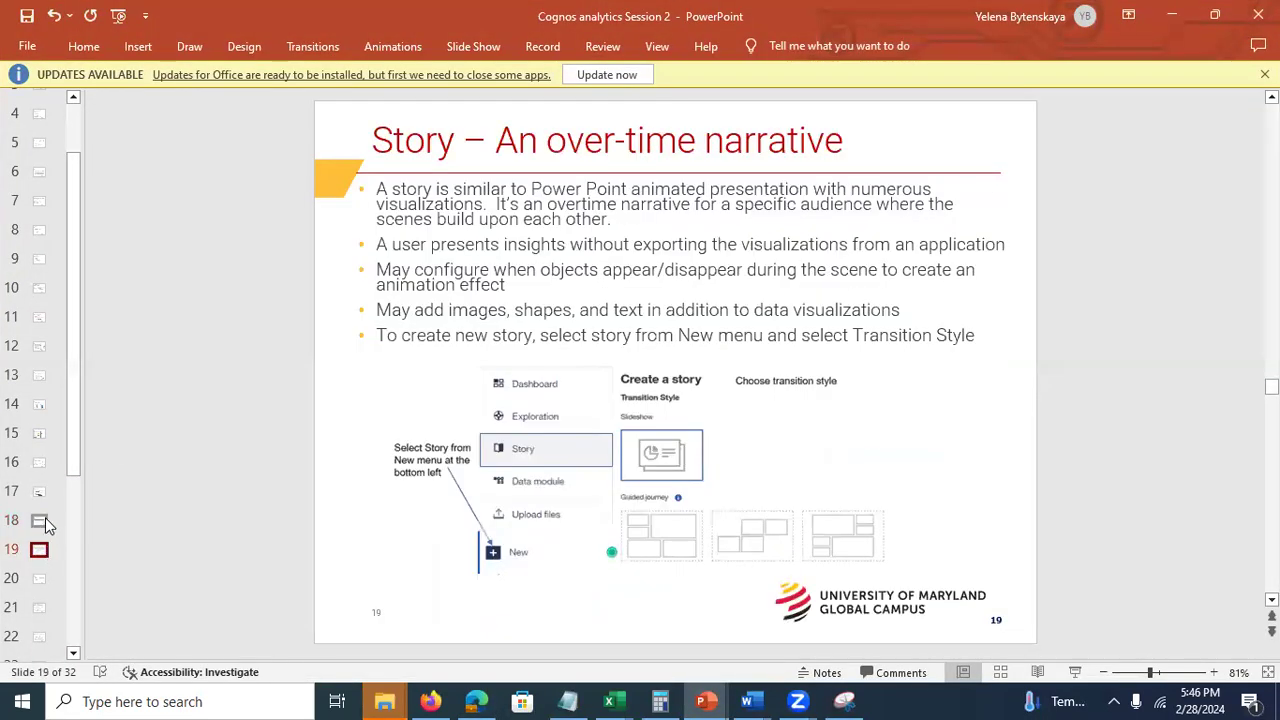
click(1160, 24)
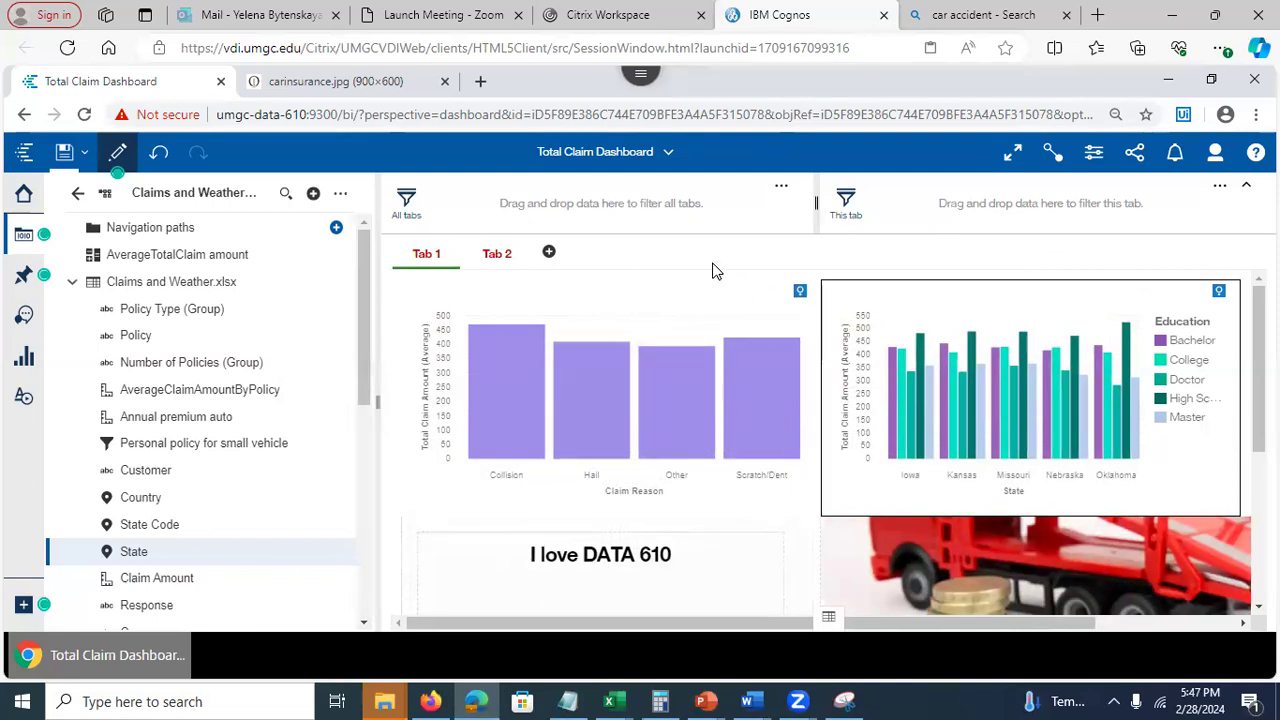
Step: Close the Total Claim Dashboard and open the Car Insurance Dashboard from Recent
click(668, 152)
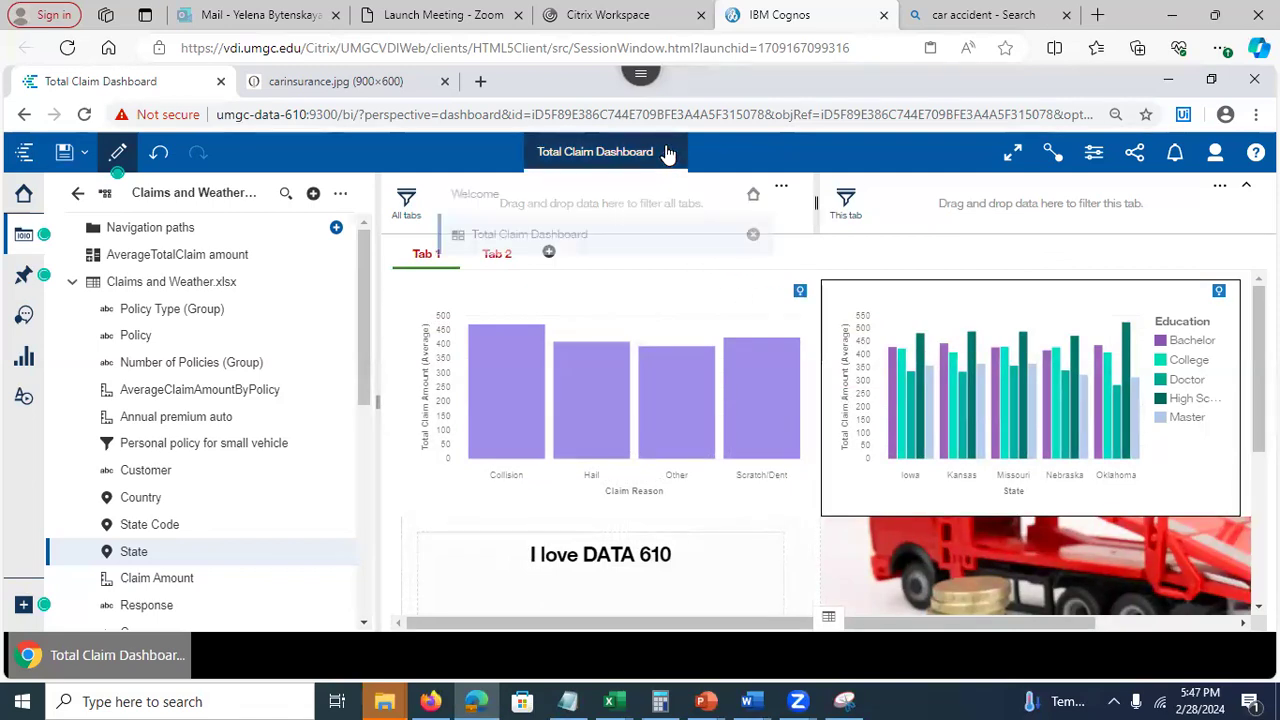
click(753, 237)
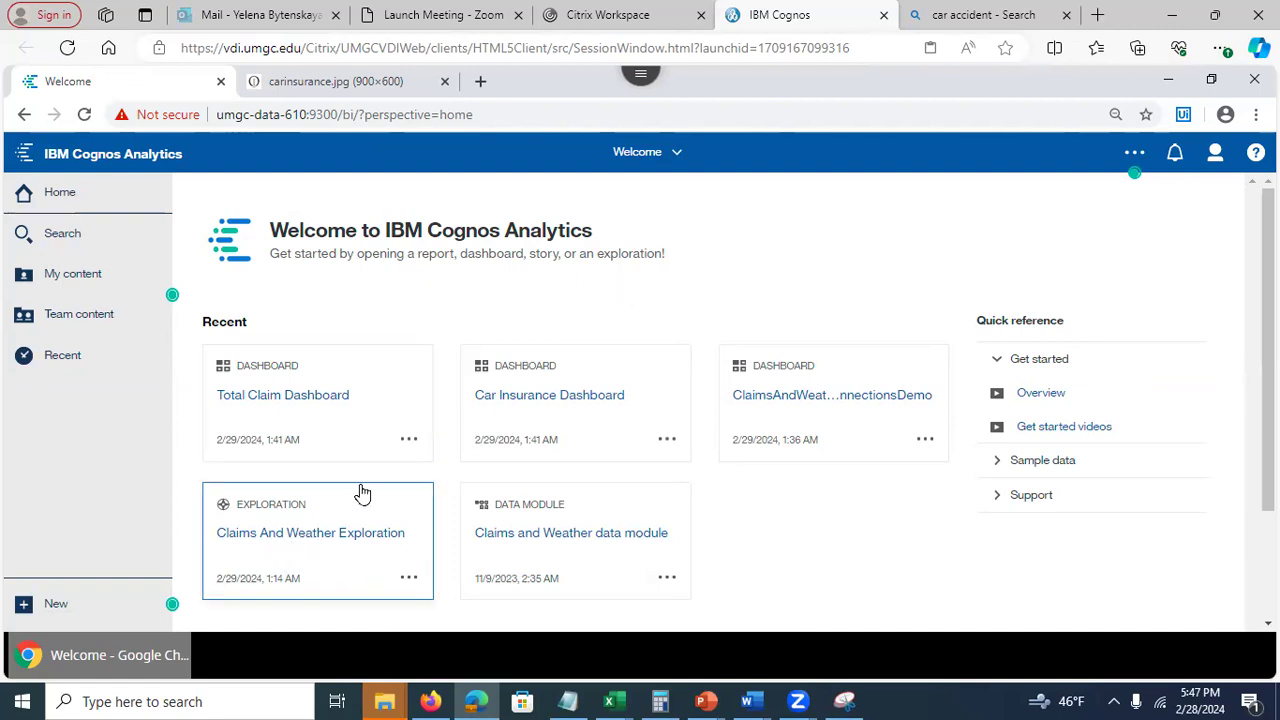
click(603, 405)
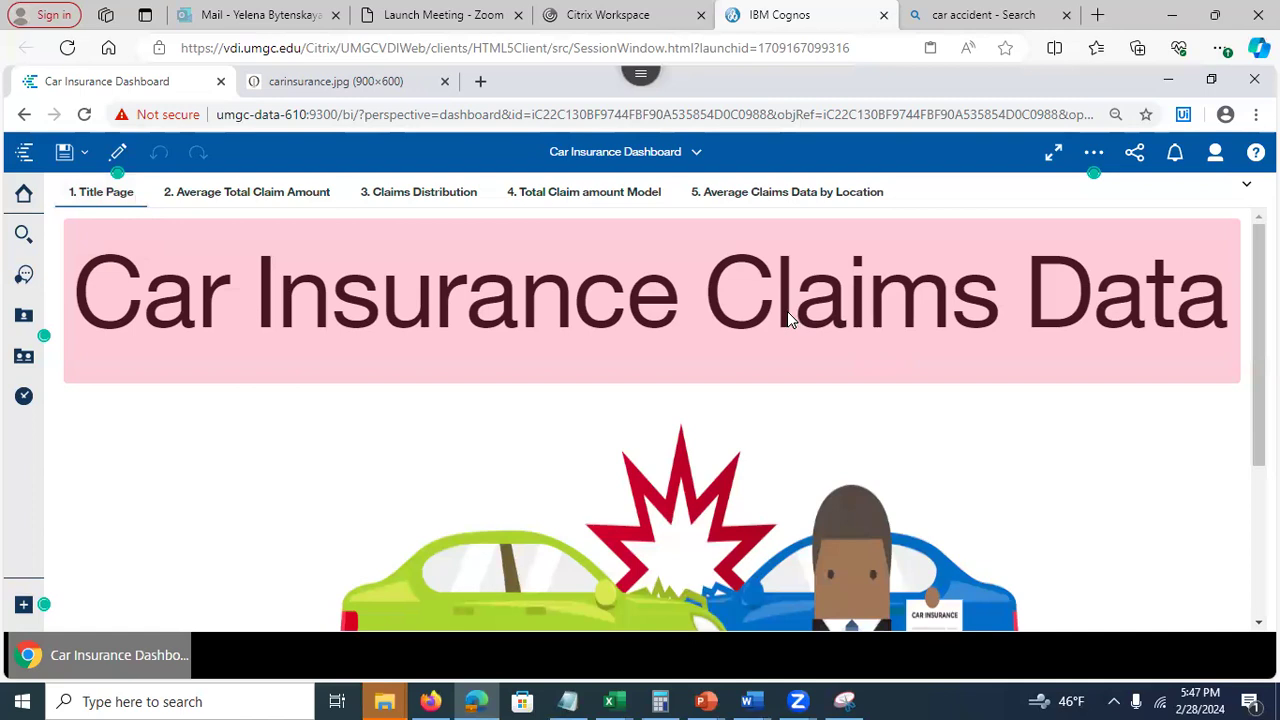
Step: Switch the Car Insurance Dashboard to edit mode and view the car image's properties and link
click(487, 325)
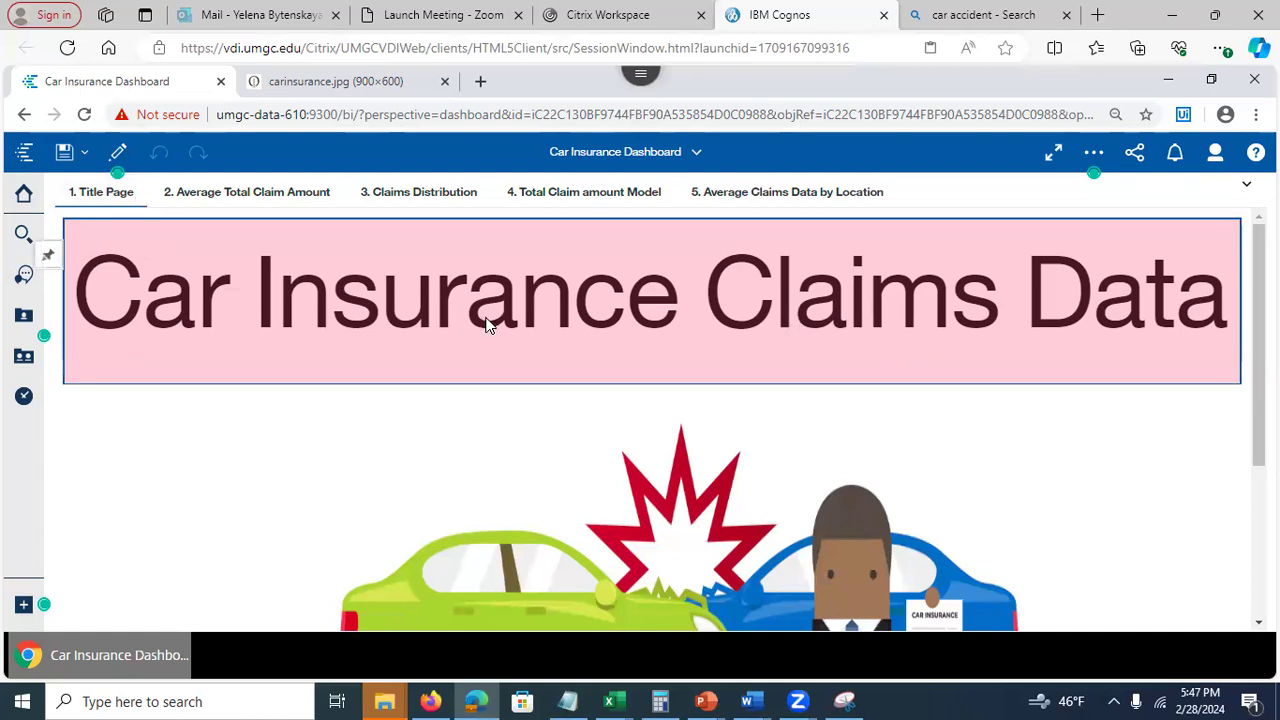
click(459, 464)
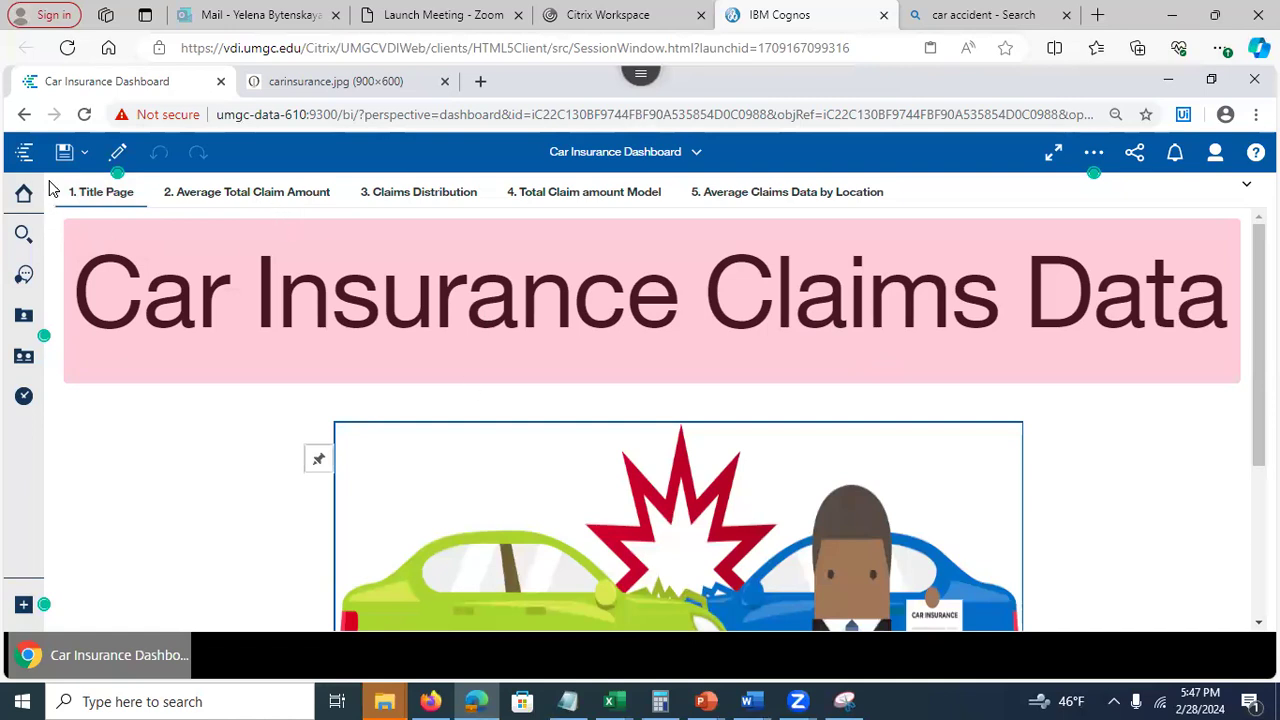
click(118, 155)
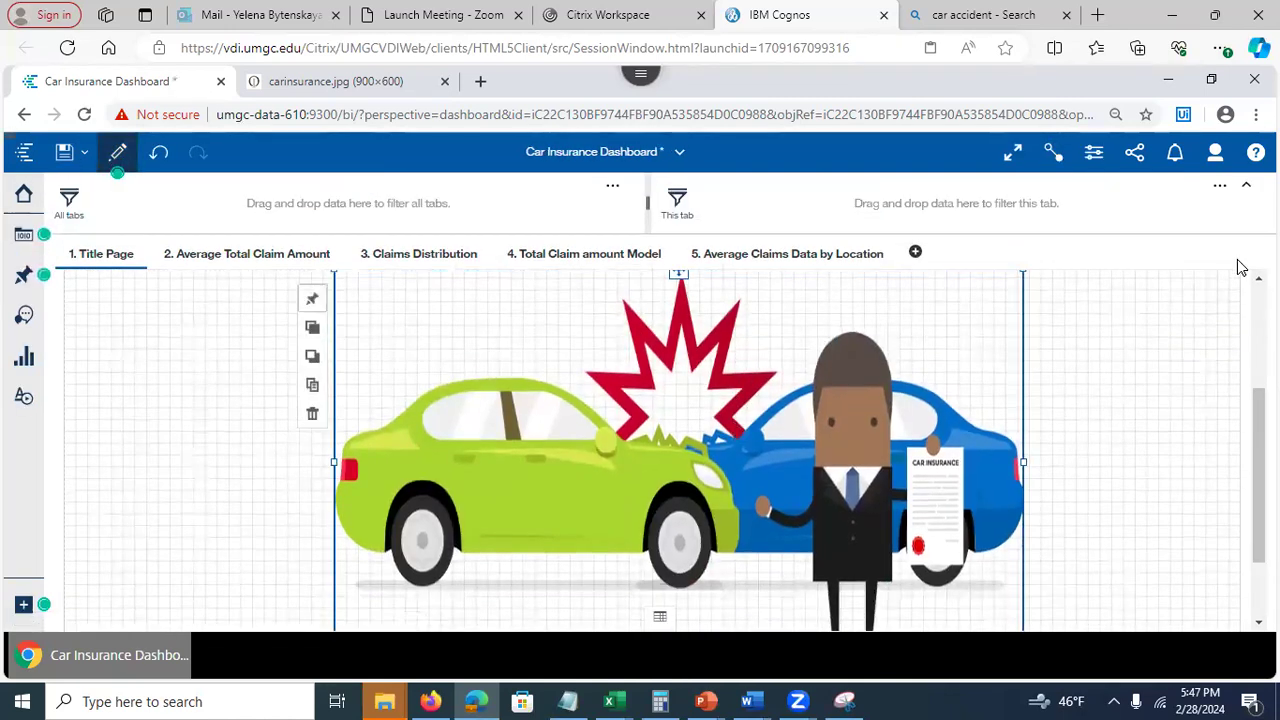
click(1096, 160)
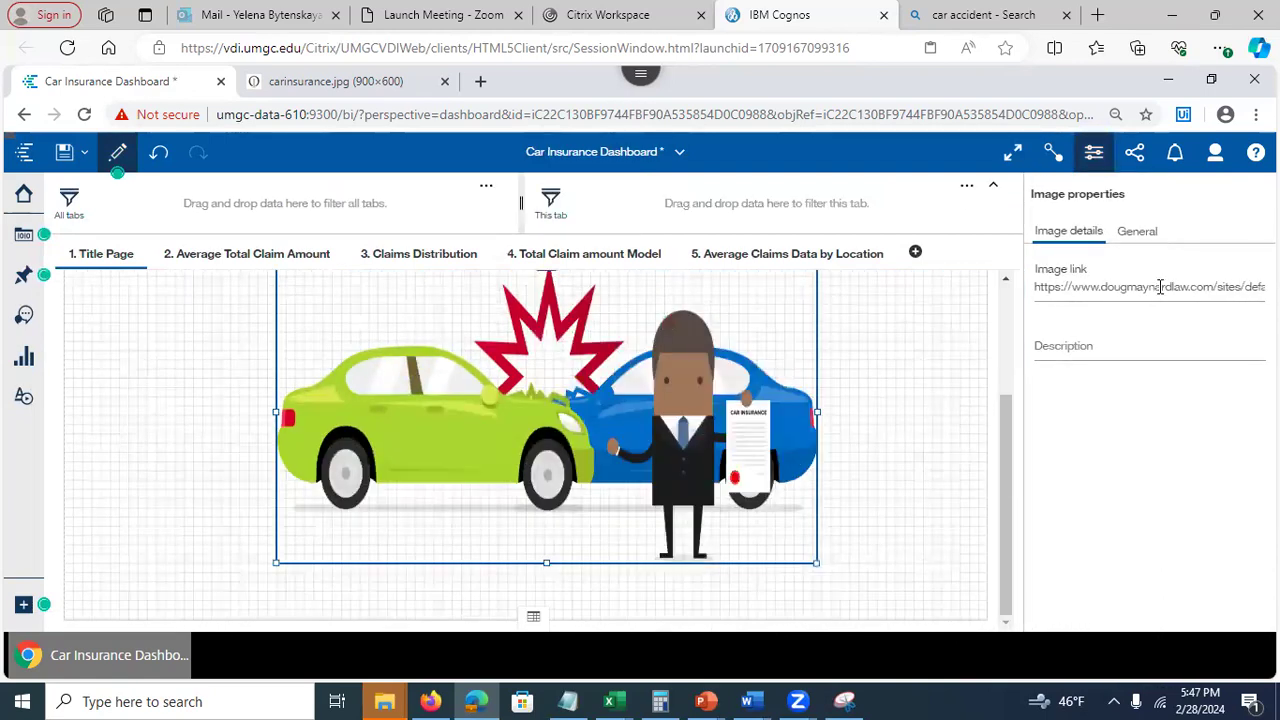
scroll(1001, 467, up, 2)
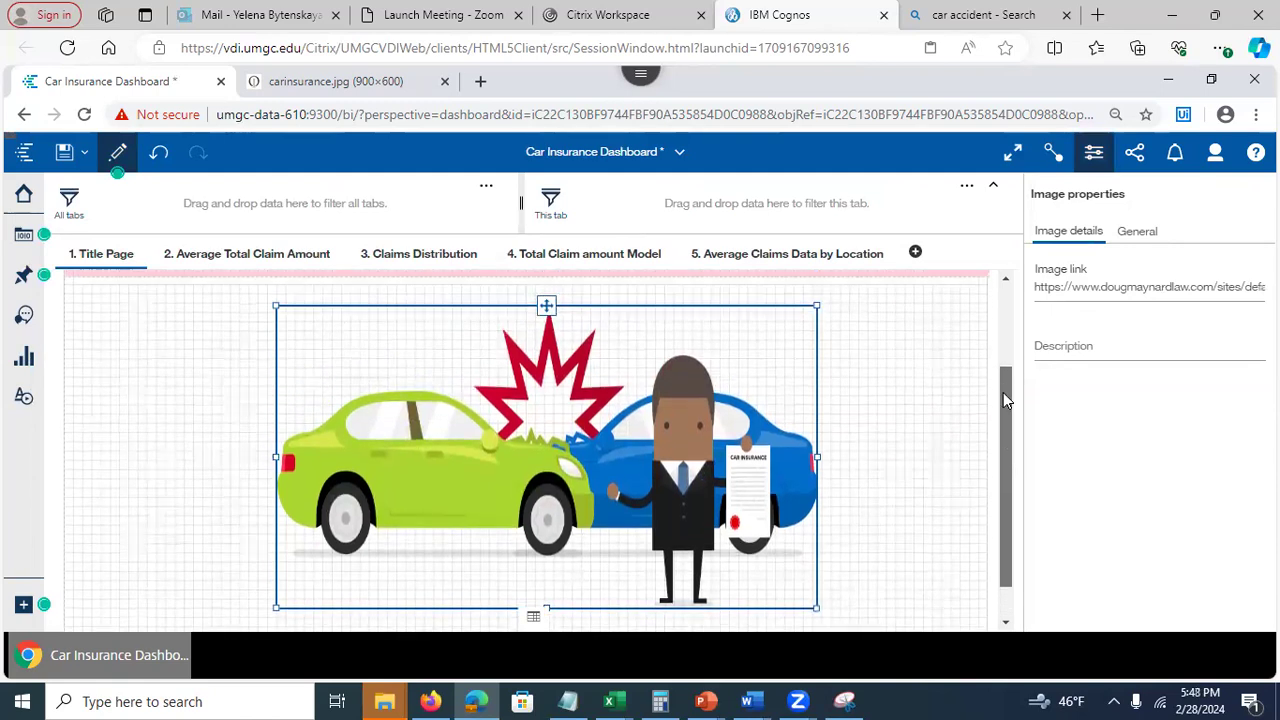
scroll(1004, 396, up, 3)
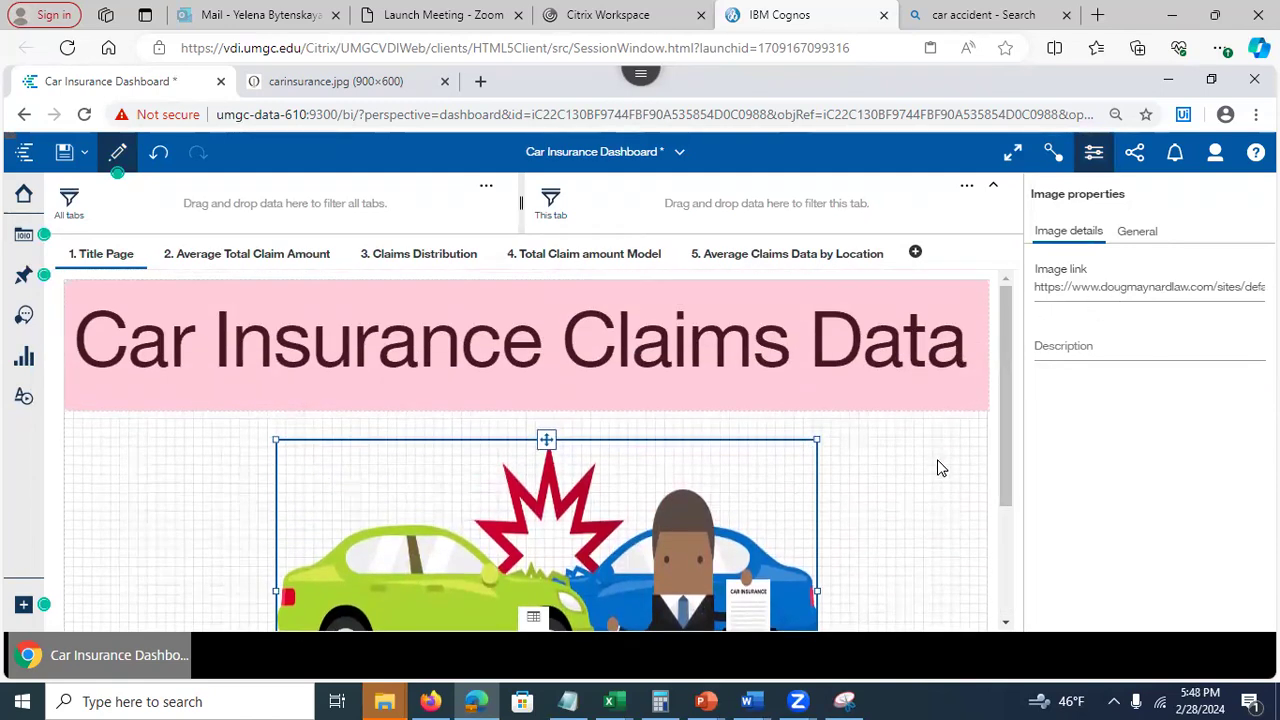
click(228, 262)
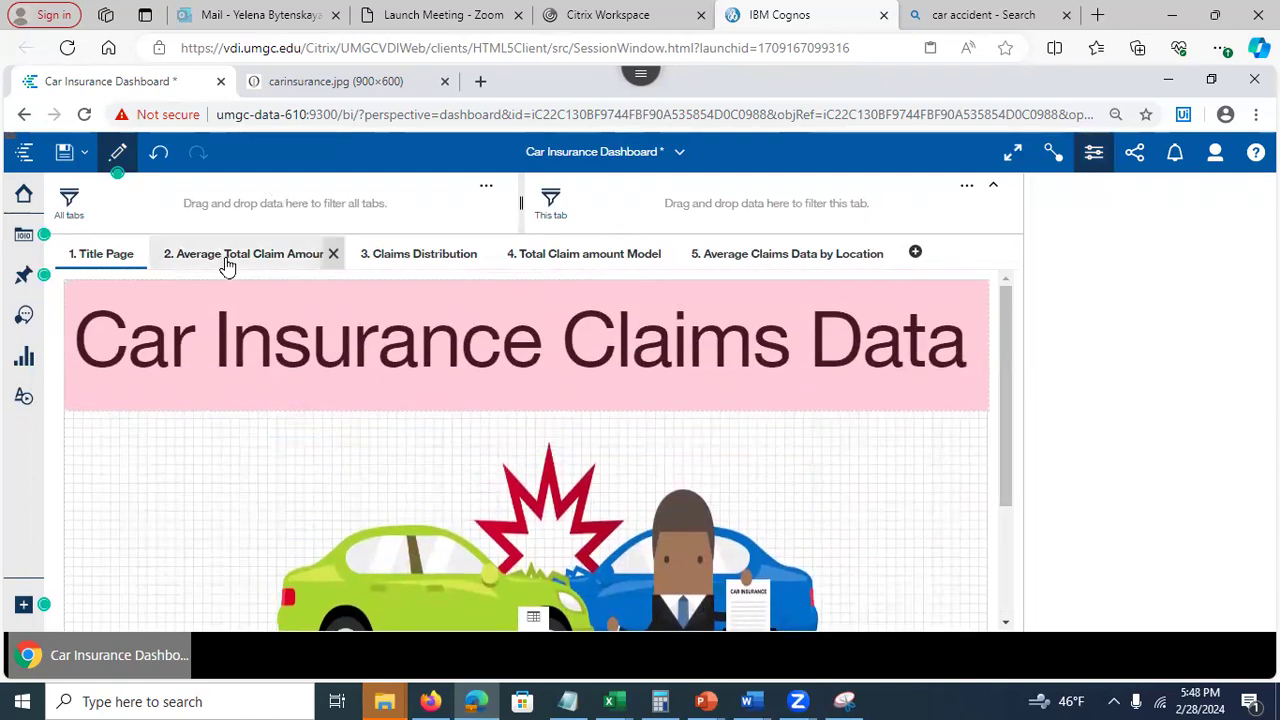
Step: Review tabs 2–5 and their charts, ending on Average Claims Data by Location
click(228, 262)
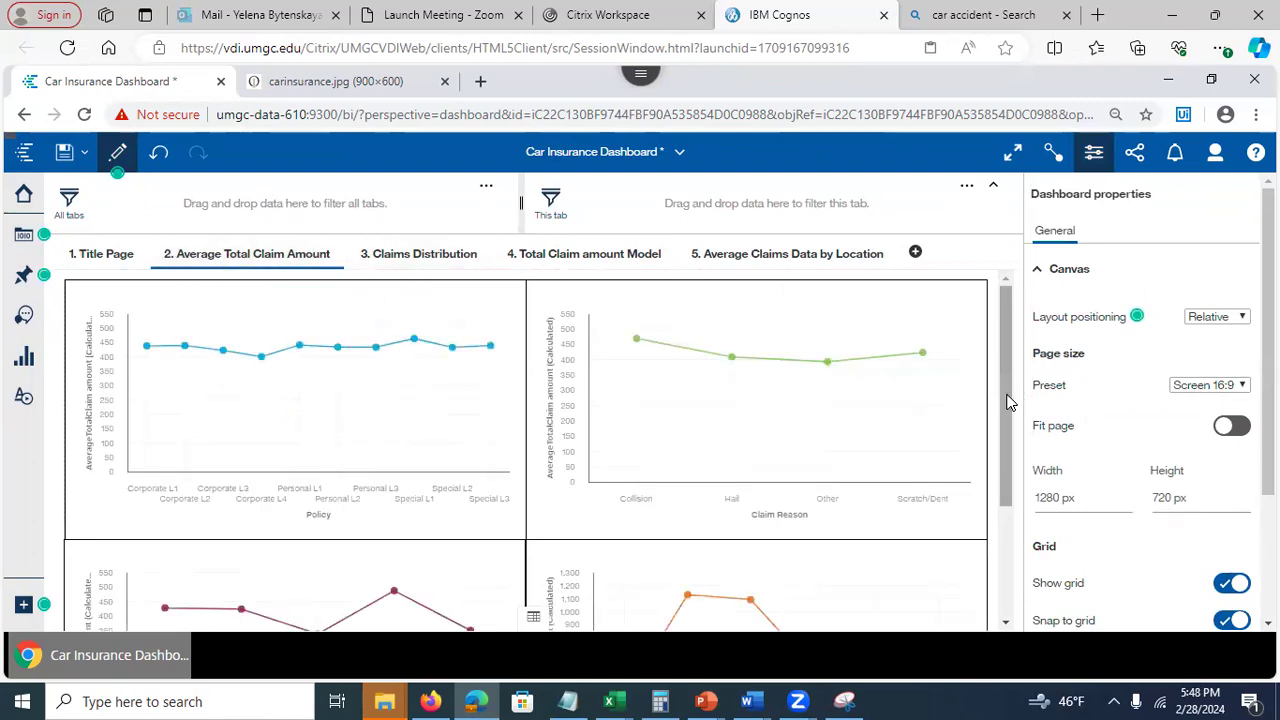
drag(1008, 406, 1010, 500)
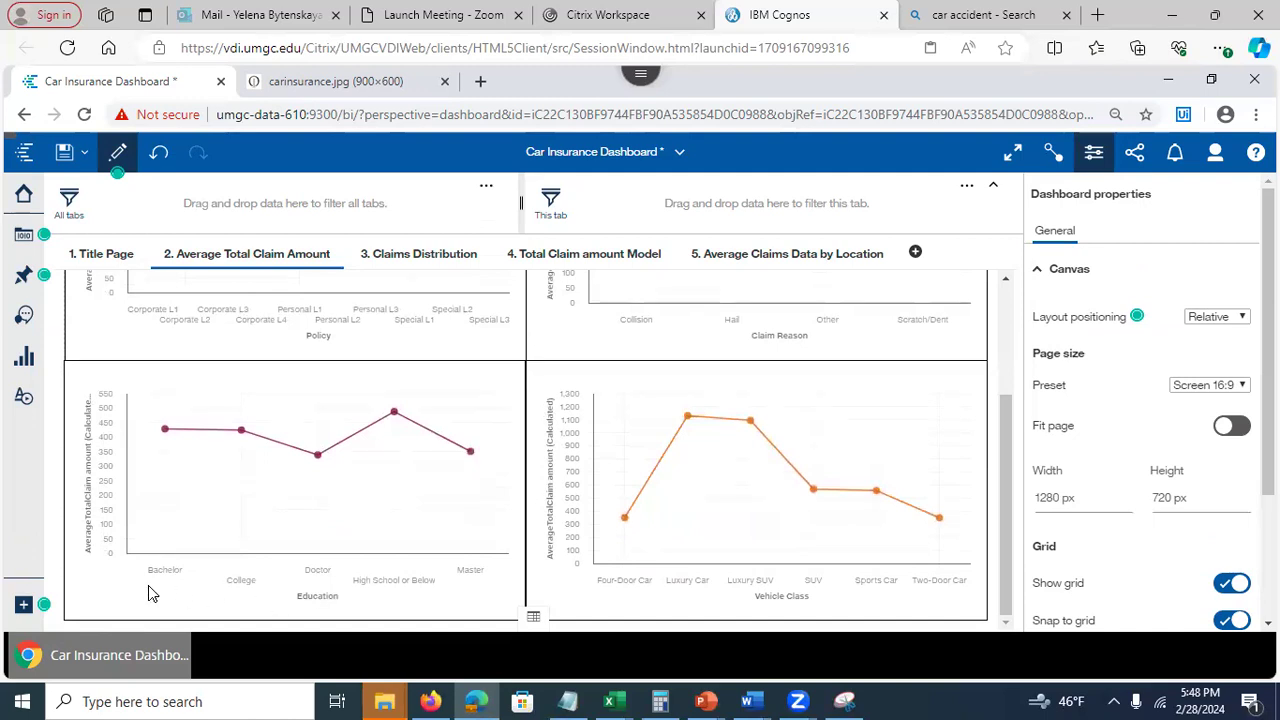
drag(1004, 508, 996, 382)
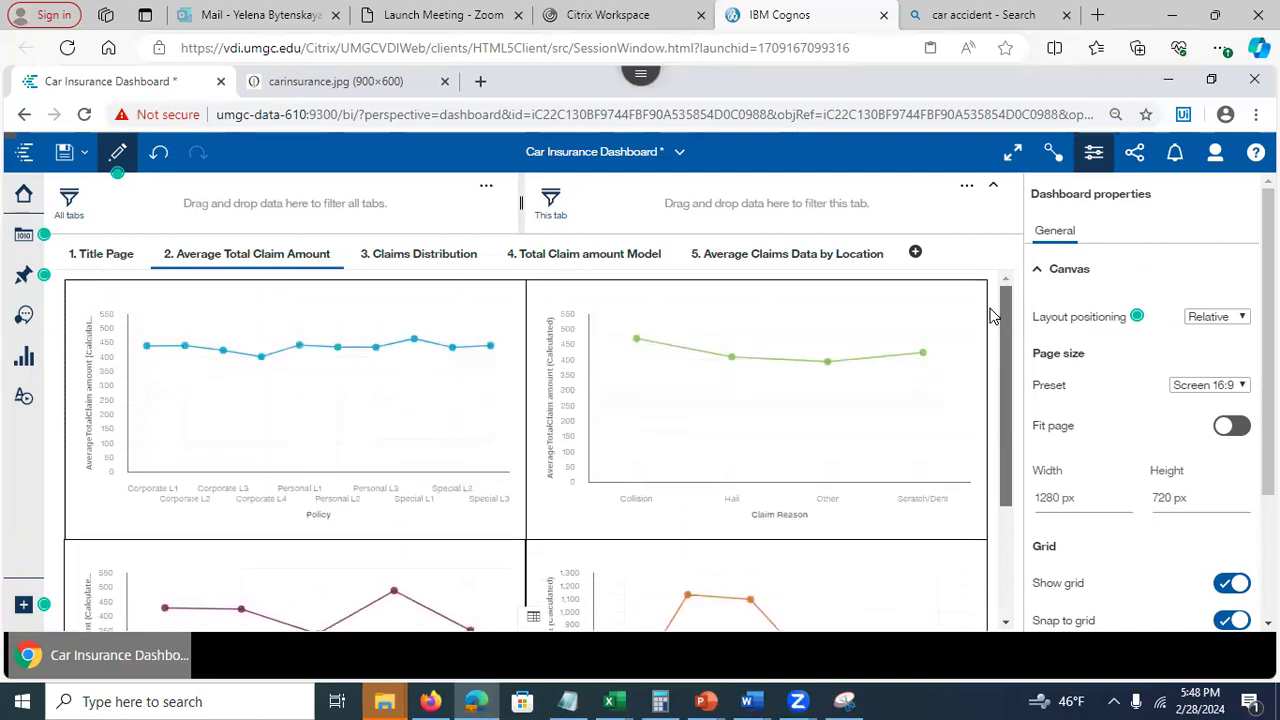
click(400, 256)
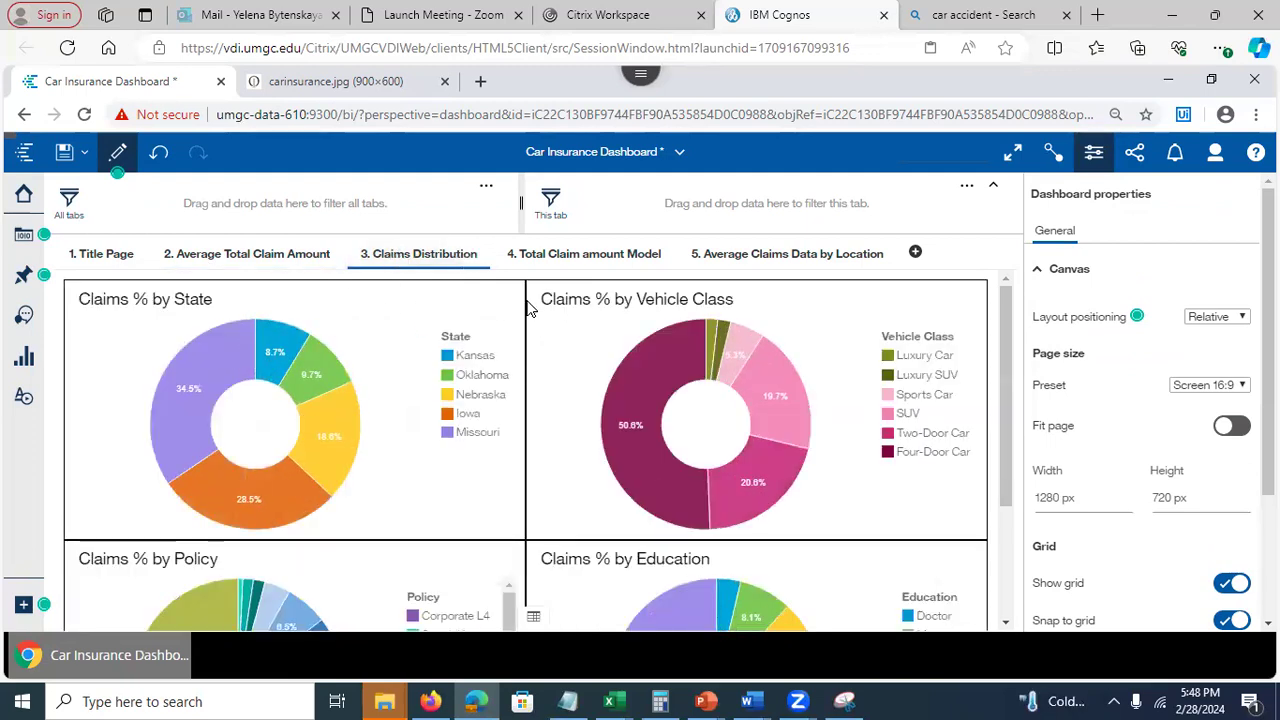
click(585, 256)
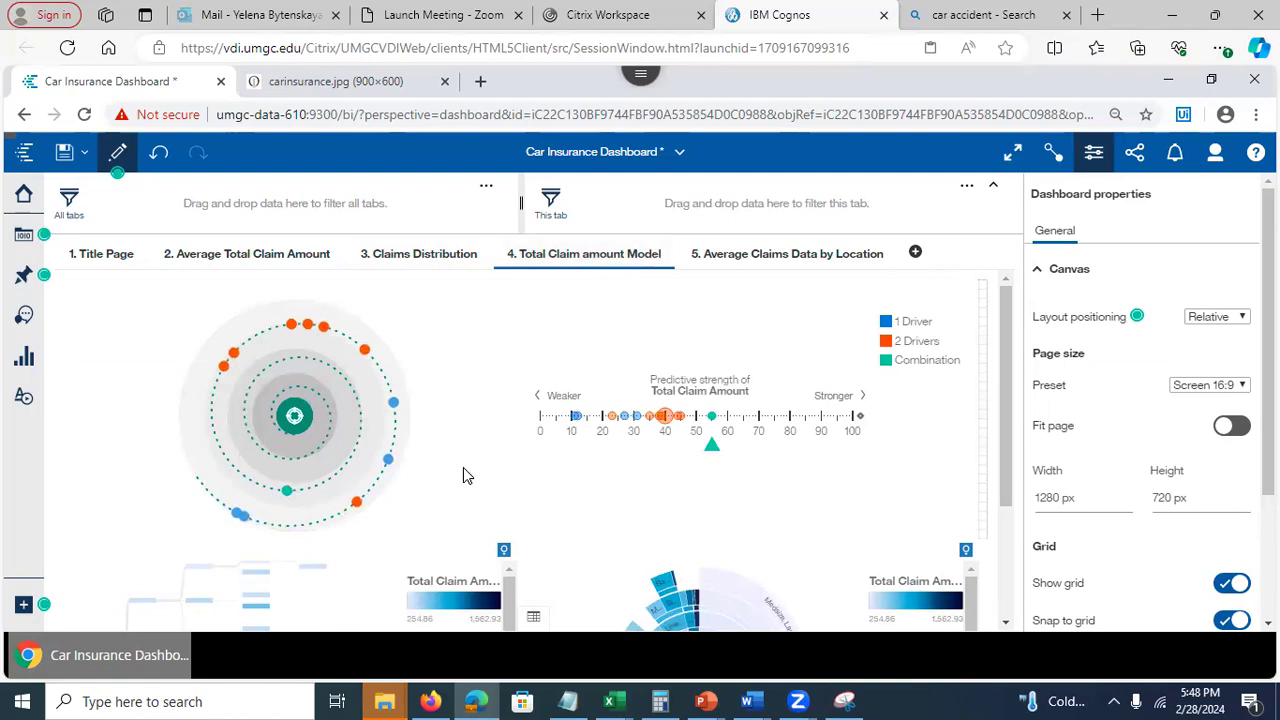
drag(1003, 452, 1010, 537)
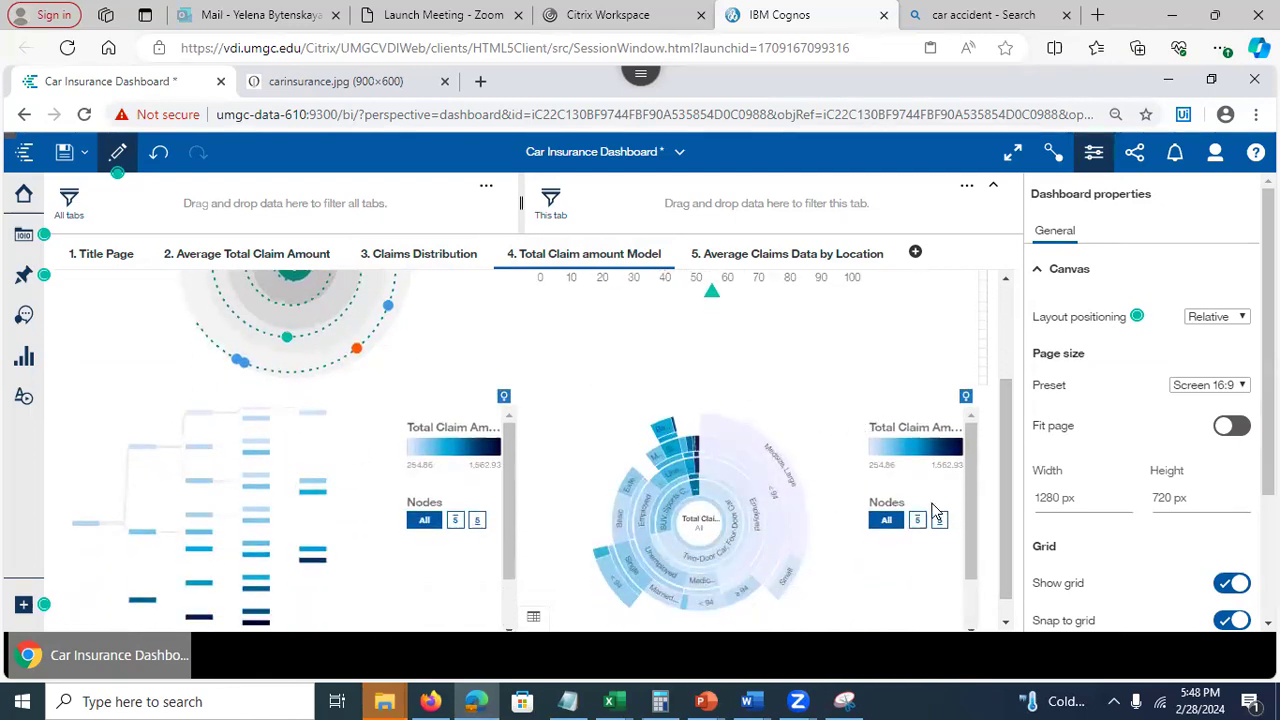
drag(999, 493, 980, 361)
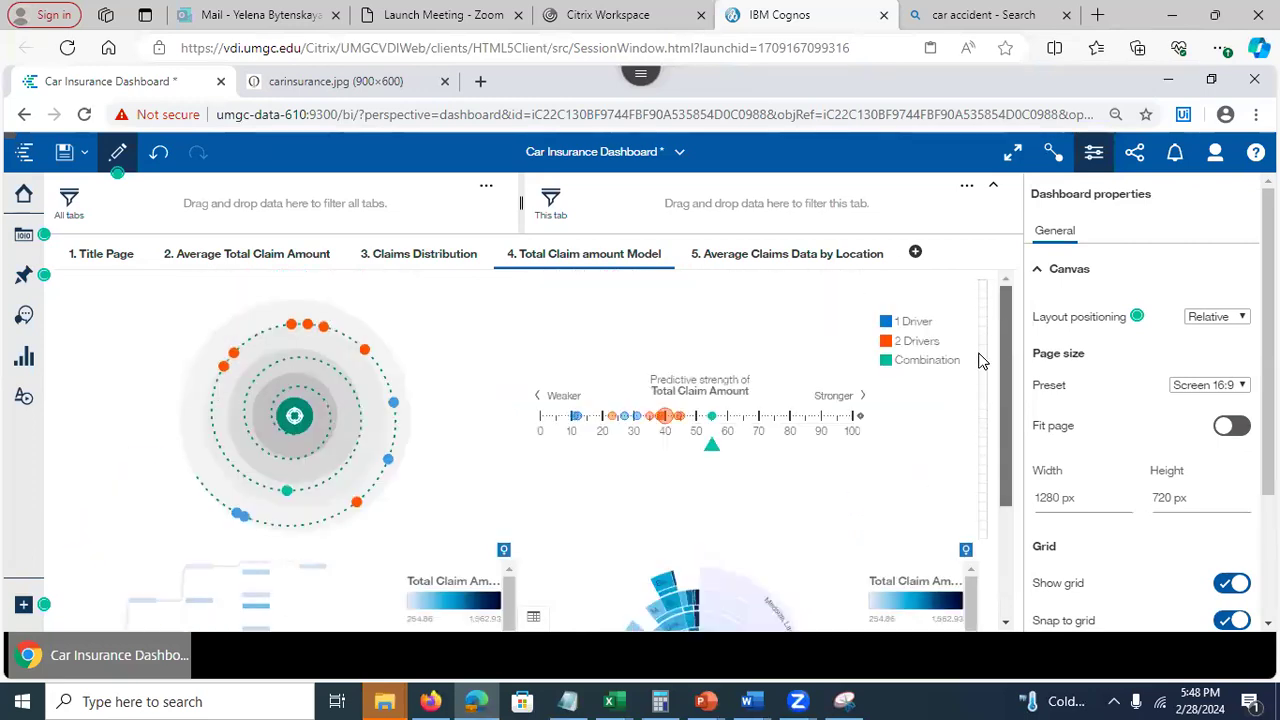
click(778, 256)
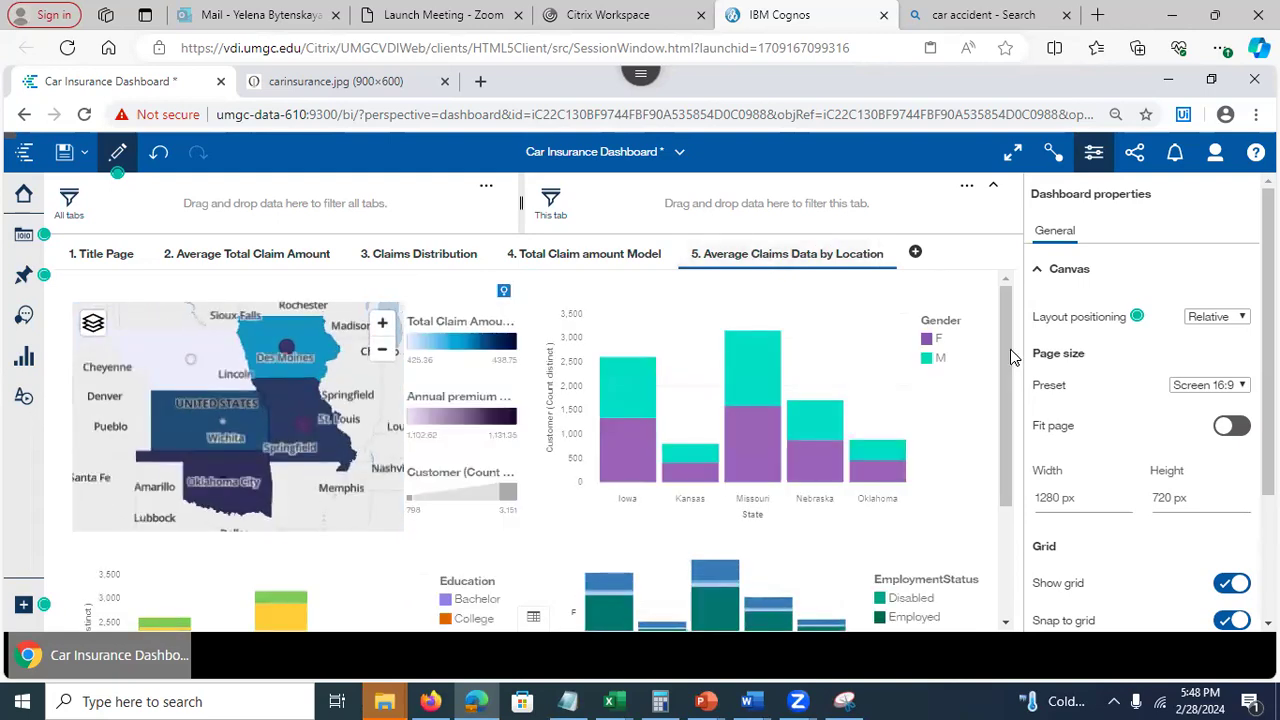
Step: Inspect the customers-by-state column chart, close the side panels, and return to the Title Page
click(851, 342)
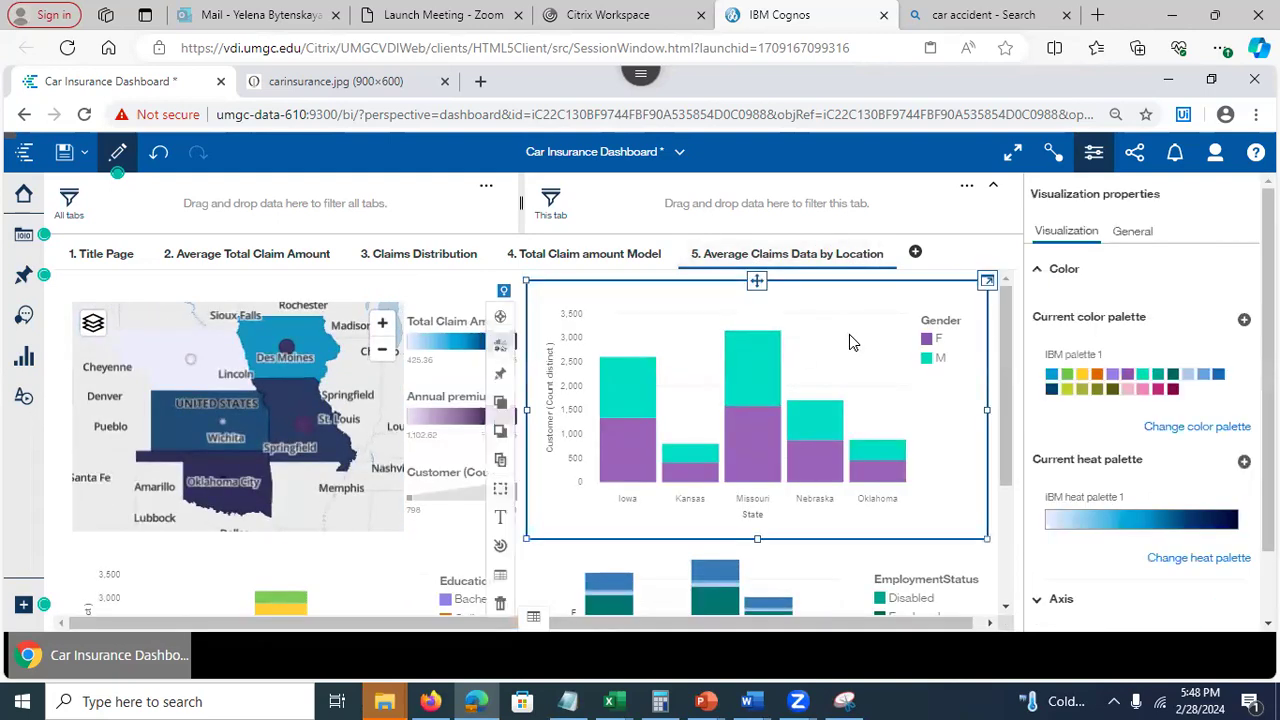
click(987, 282)
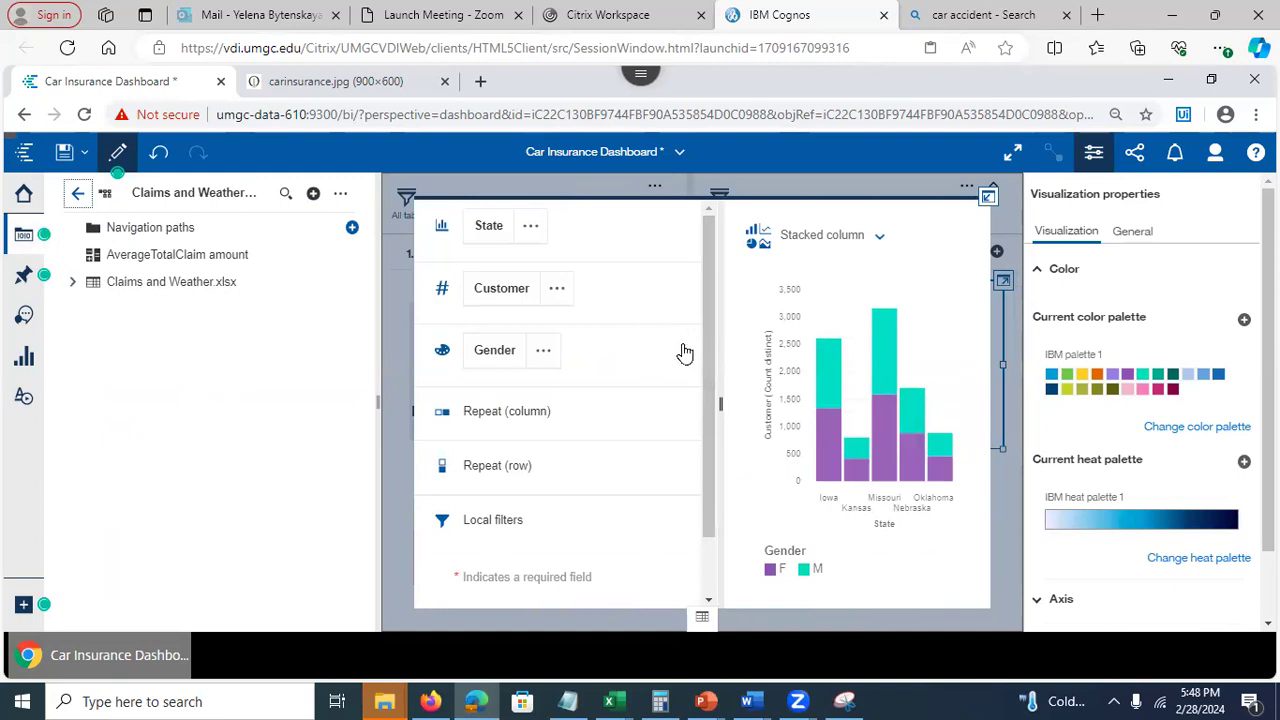
click(990, 192)
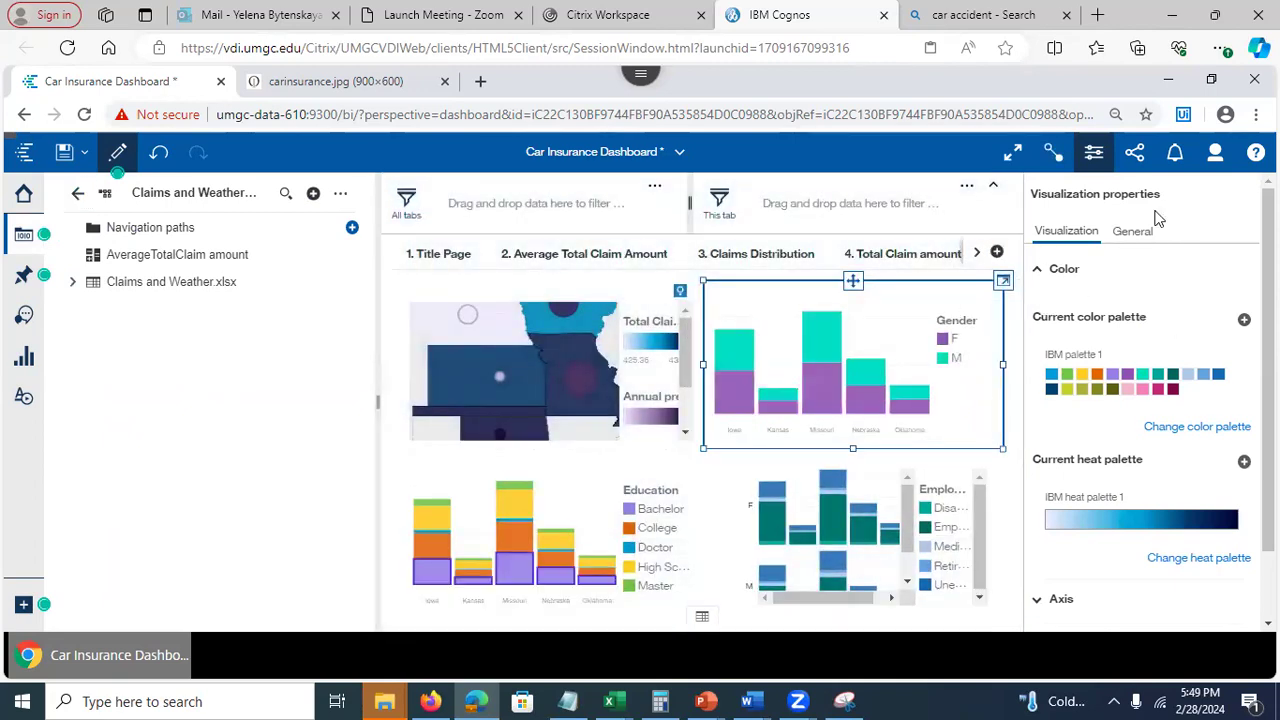
click(1097, 155)
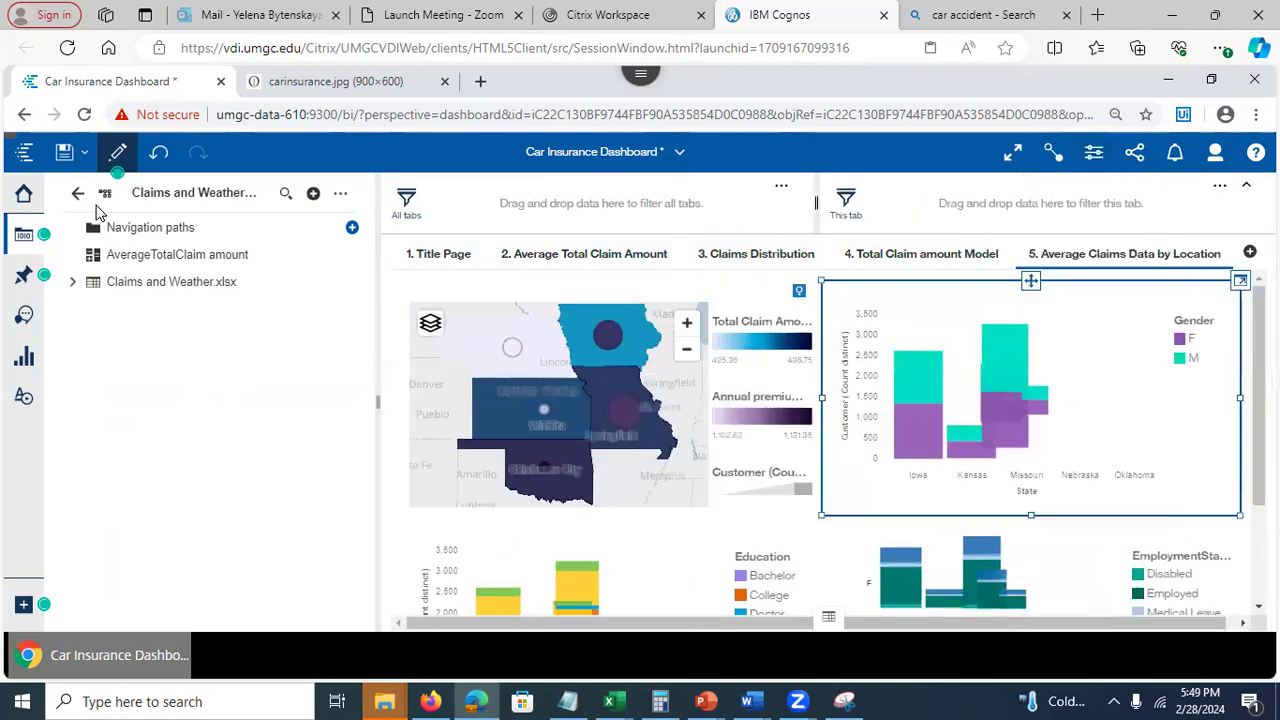
click(24, 243)
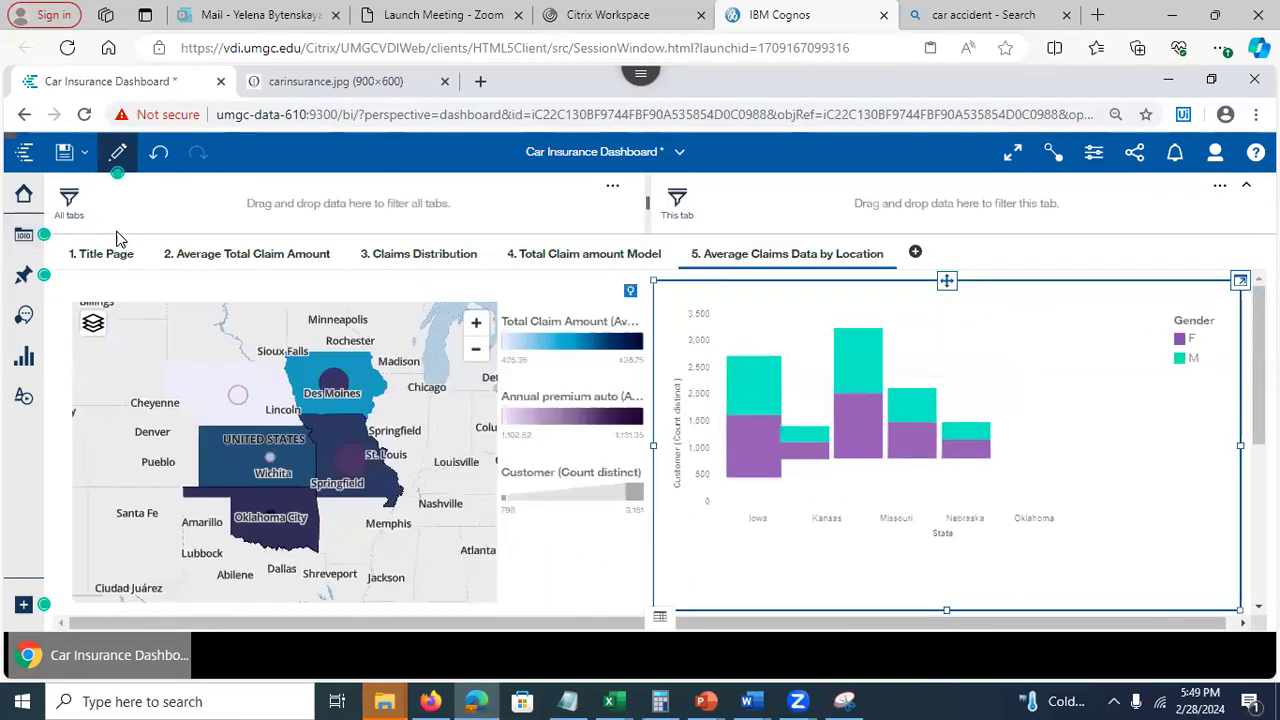
click(104, 254)
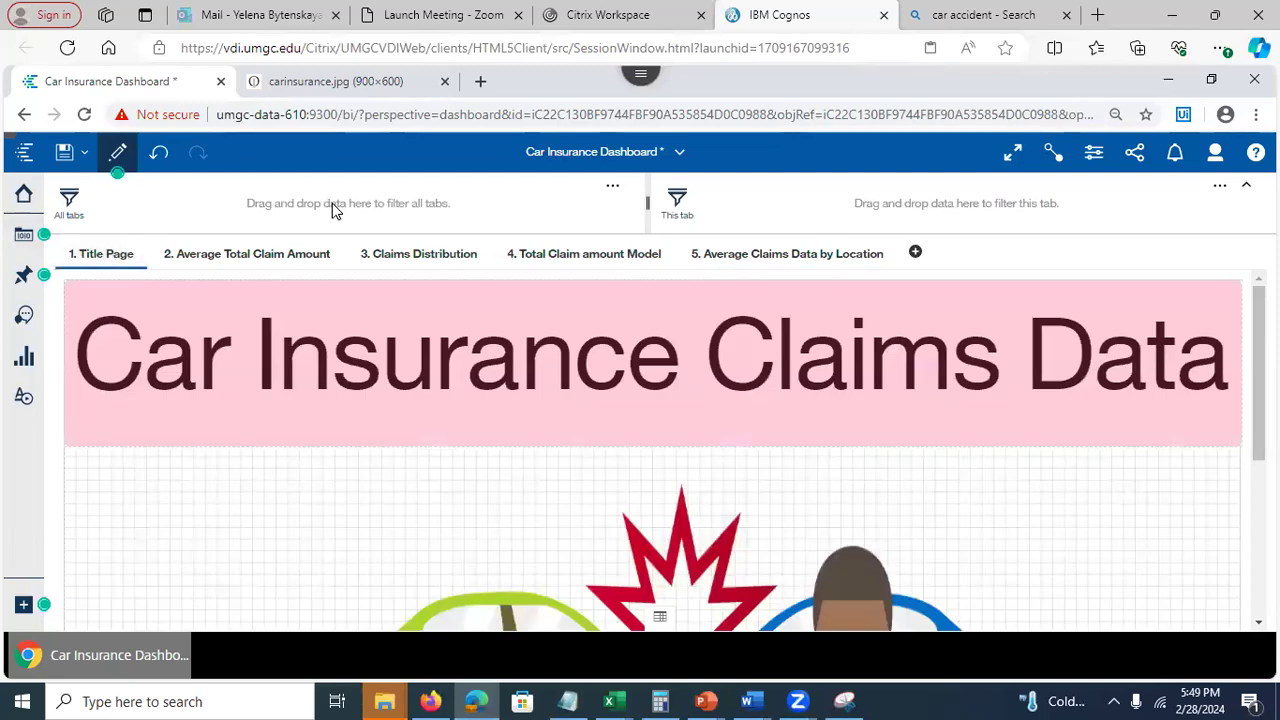
Step: Collapse the filter bar, save the dashboard, and choose Save as a story
click(1250, 187)
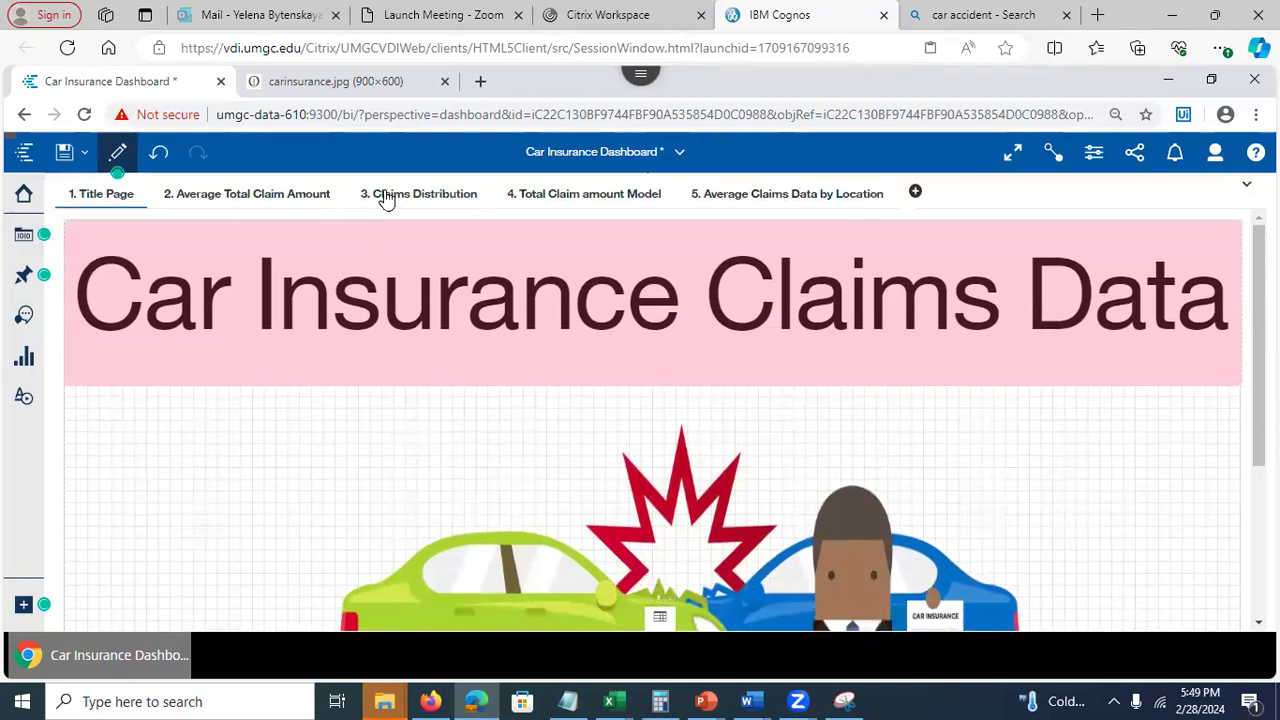
click(64, 153)
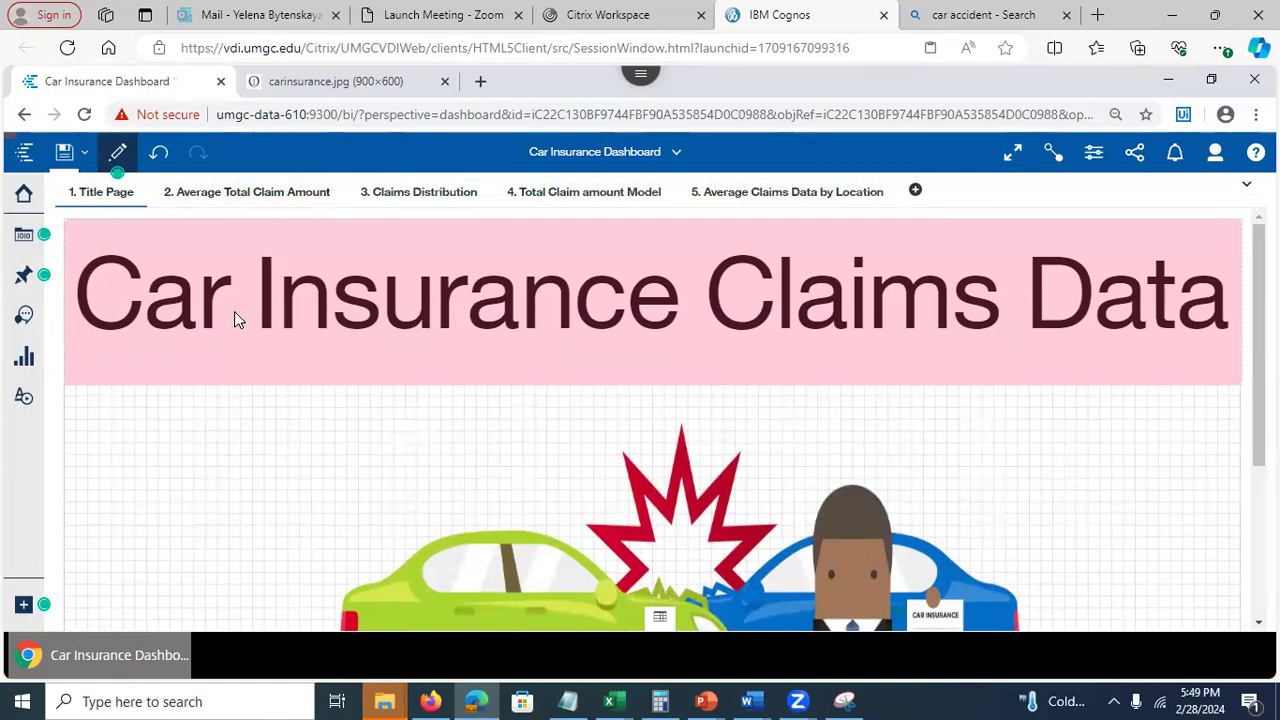
click(82, 155)
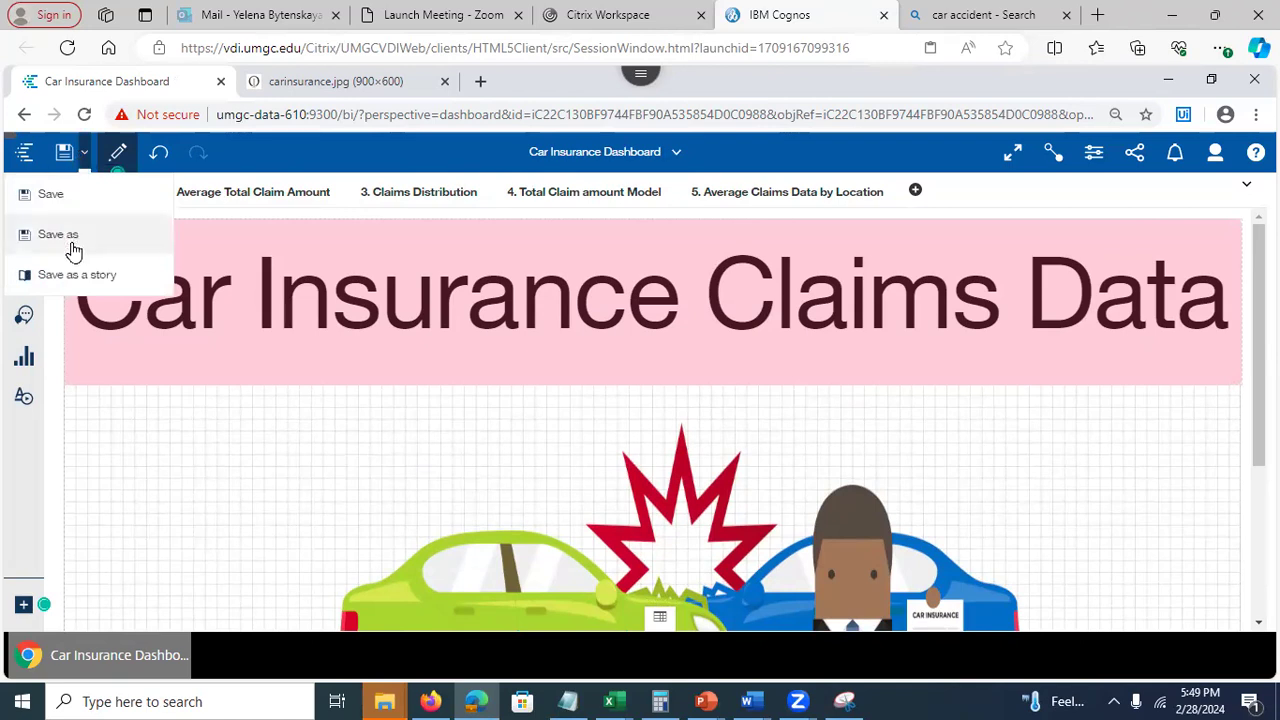
click(76, 276)
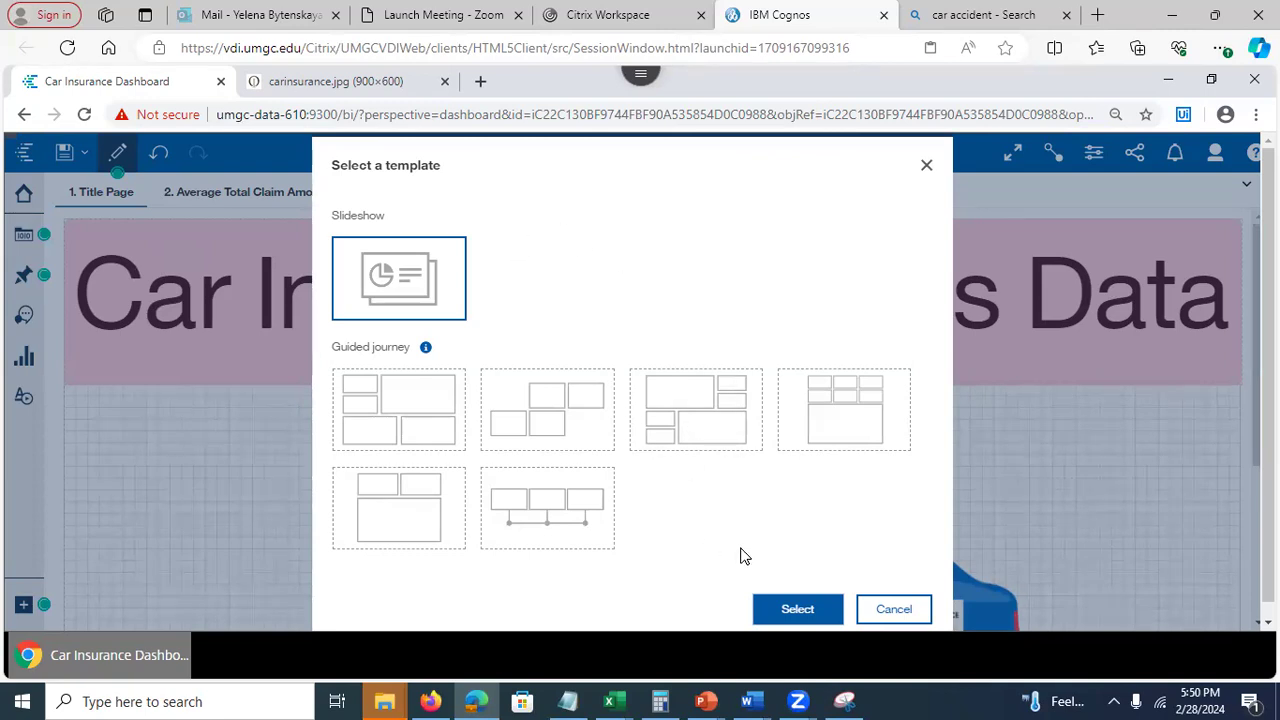
Step: Save a Slideshow story 'Story: Car Insurance Dashboard' in My content, then bring PowerPoint forward
click(787, 609)
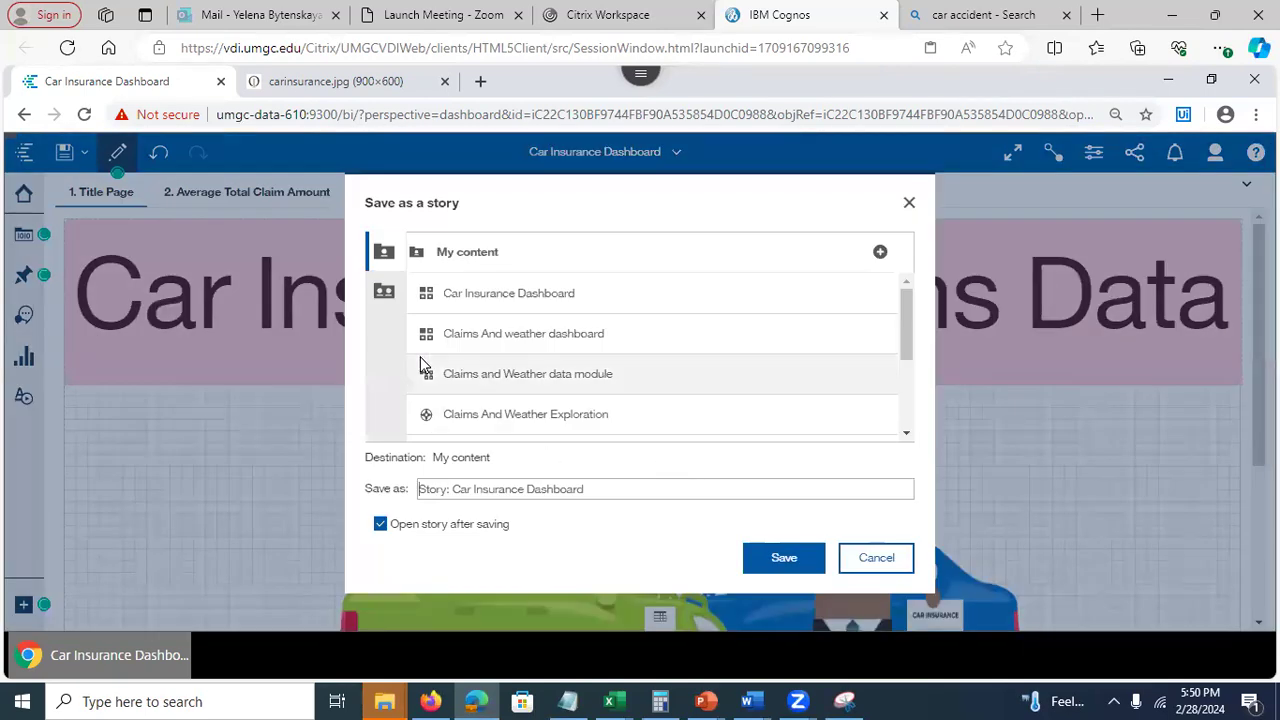
click(380, 251)
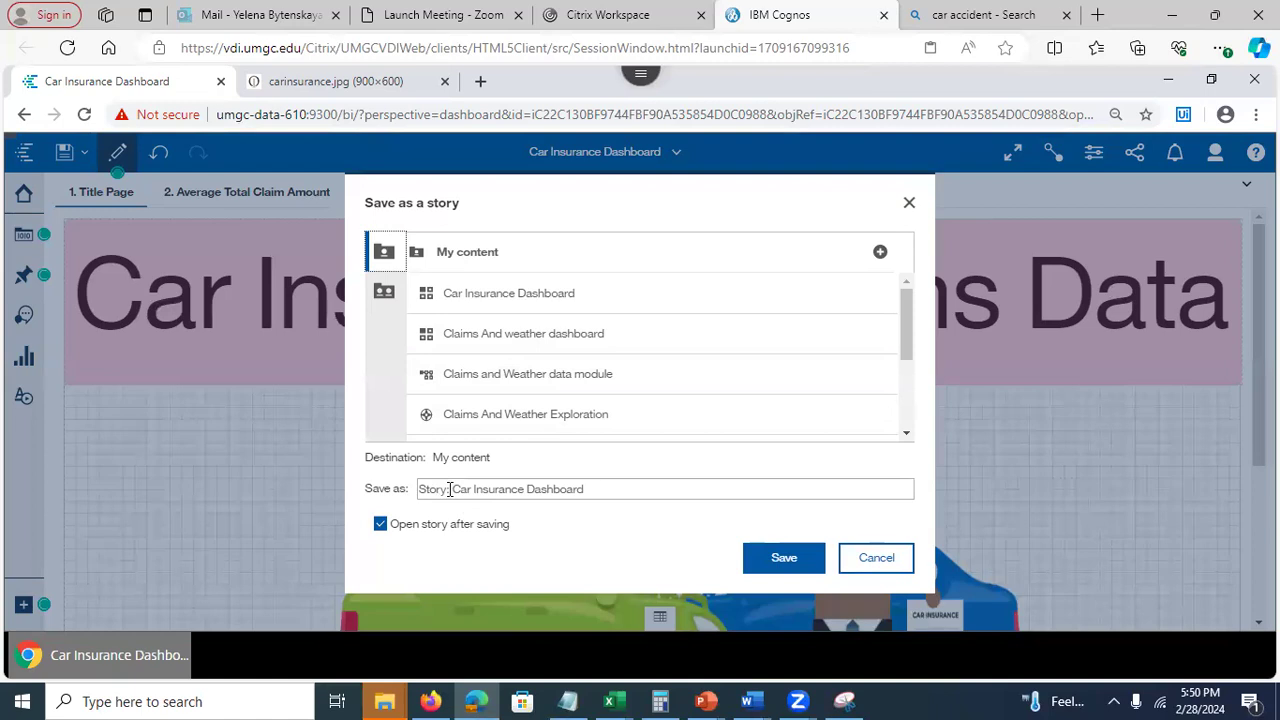
click(605, 488)
click(781, 563)
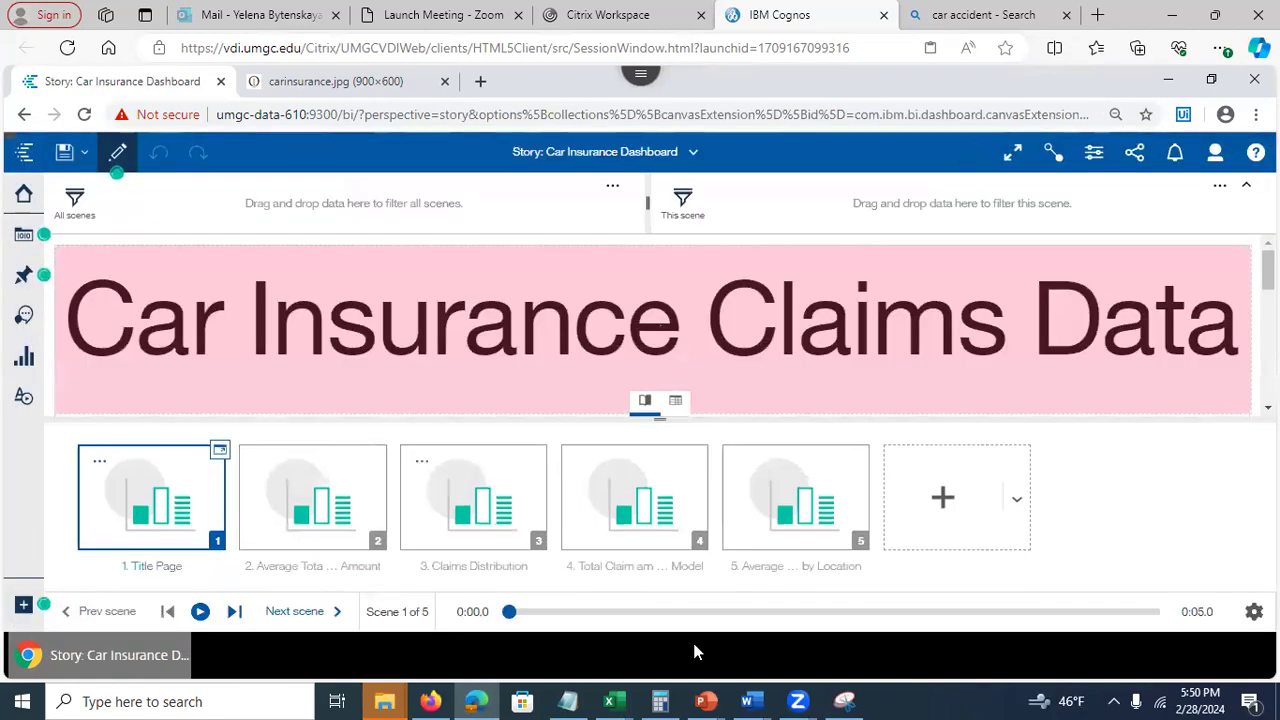
mouse_move(706, 700)
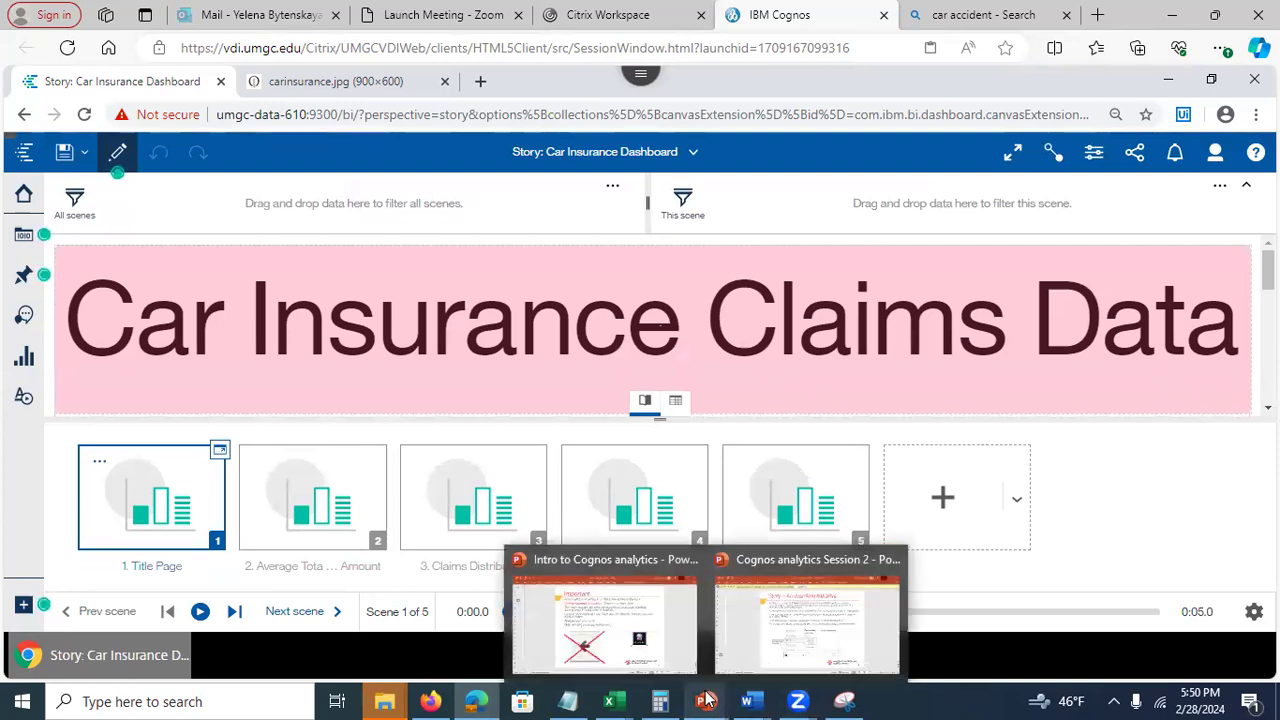
click(800, 618)
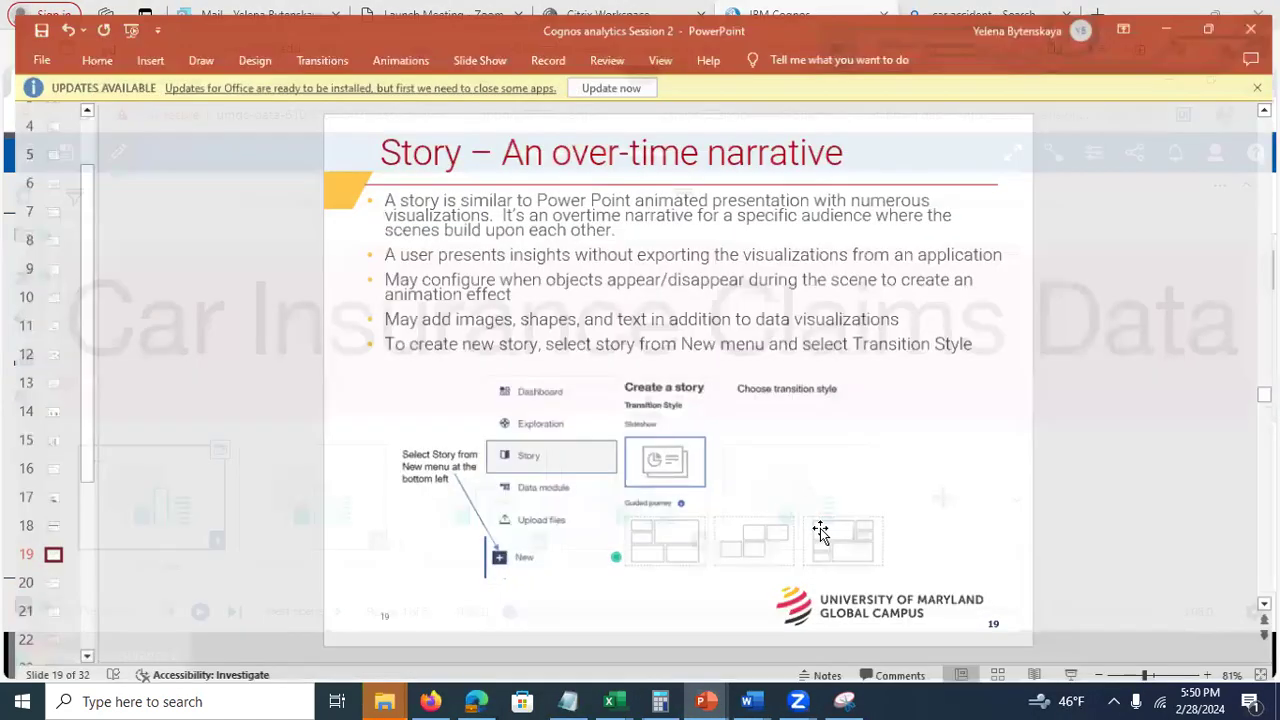
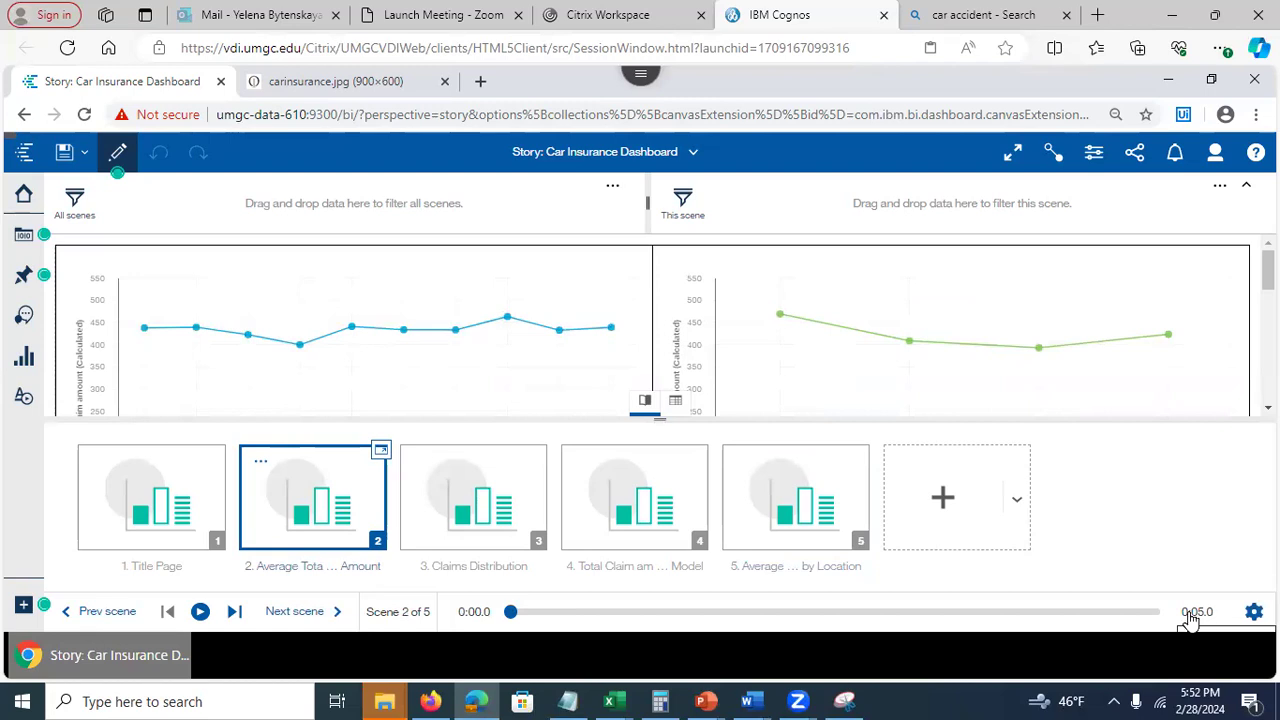
Step: Check the story's playback settings from the gear icon, then close the popup
click(1254, 611)
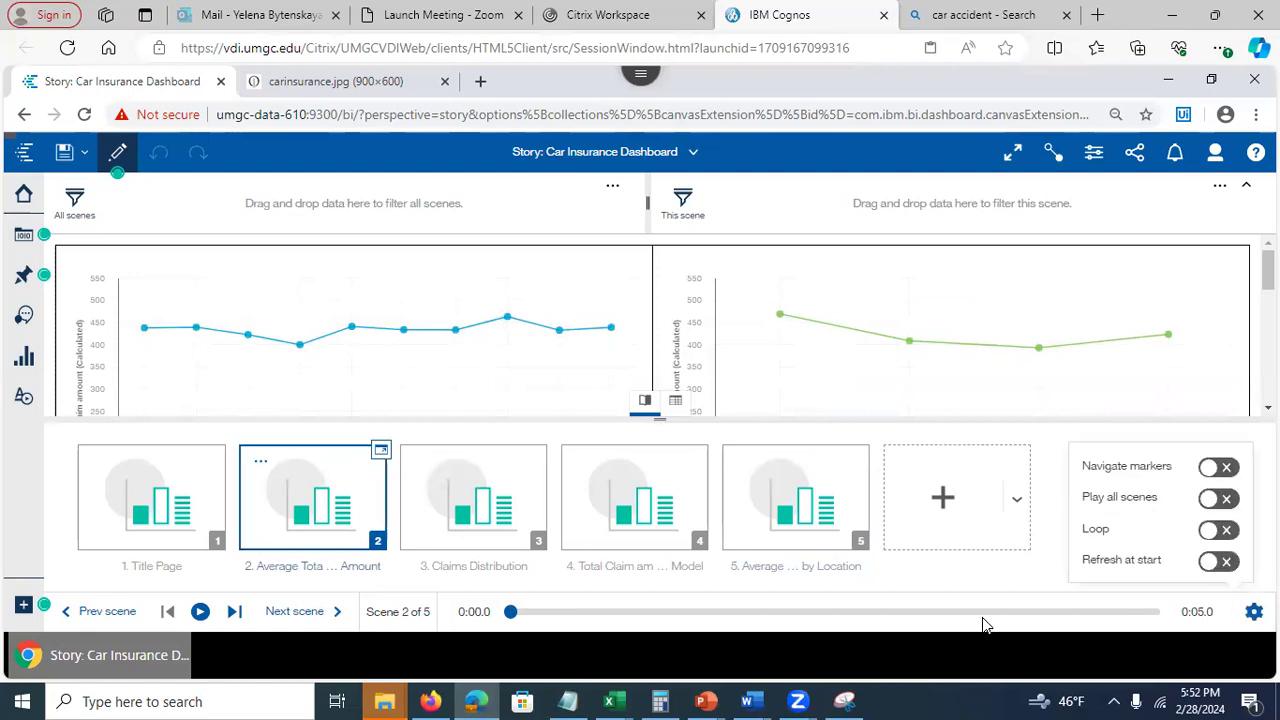
click(337, 503)
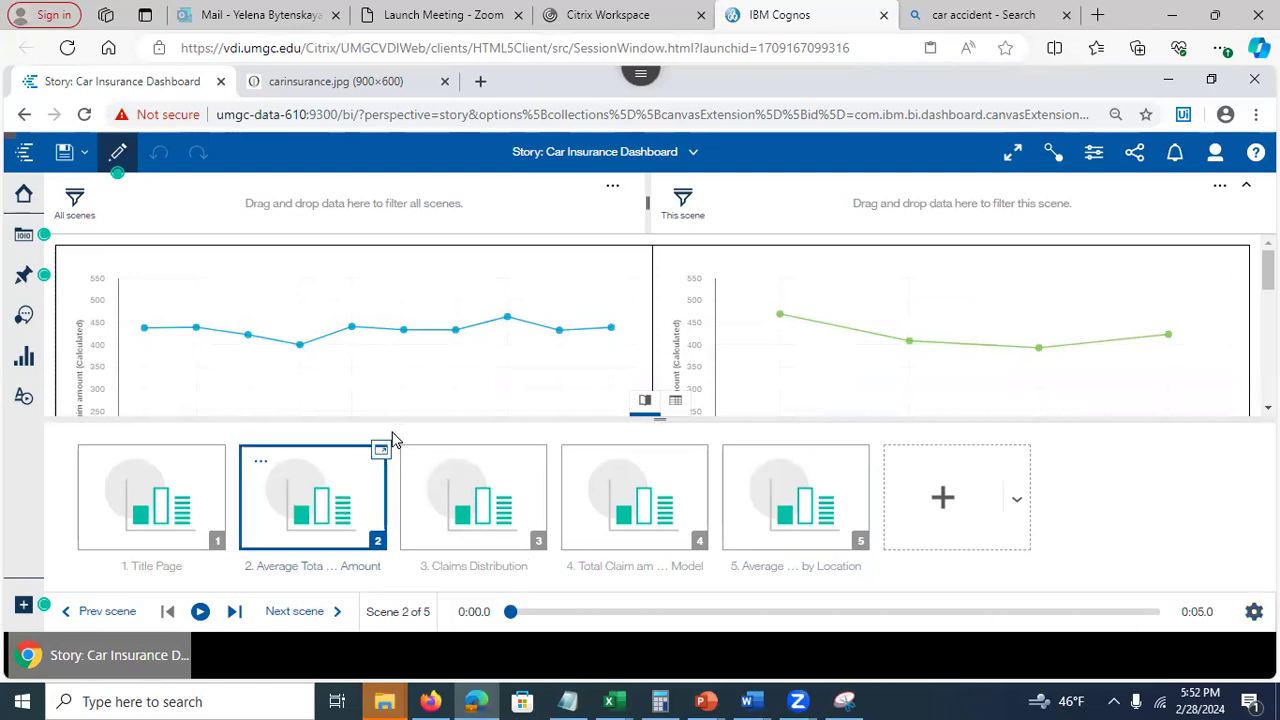
Step: On scene 2's timeline, delay the Claim Reason chart to 0:02 and extend Education and Vehicle Class to about 0:06
click(381, 450)
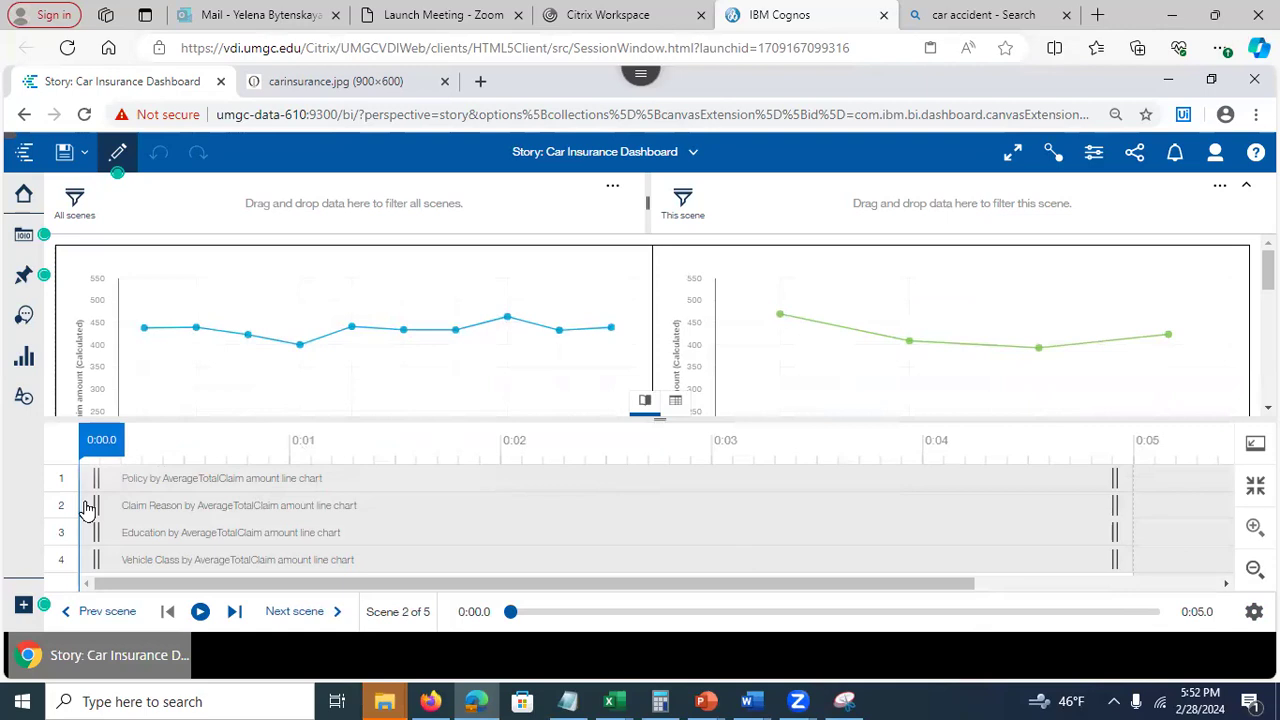
drag(87, 508, 515, 506)
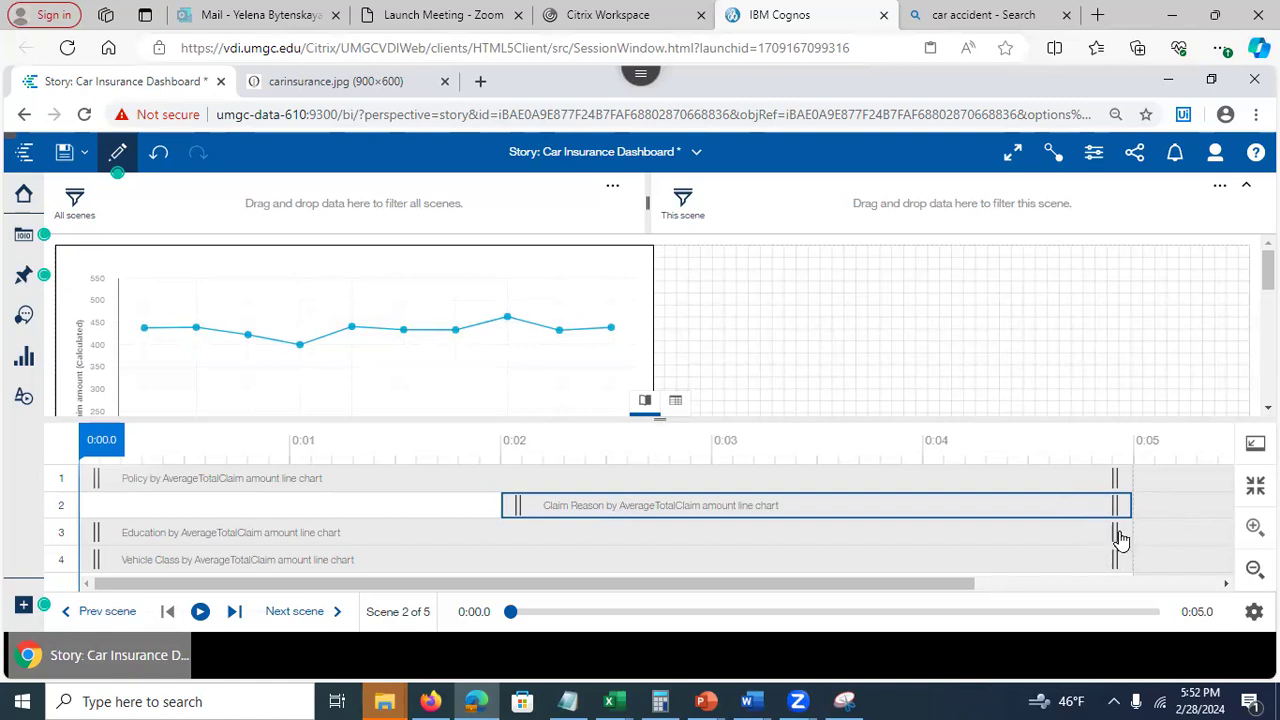
drag(1117, 538, 1250, 534)
drag(877, 581, 1046, 581)
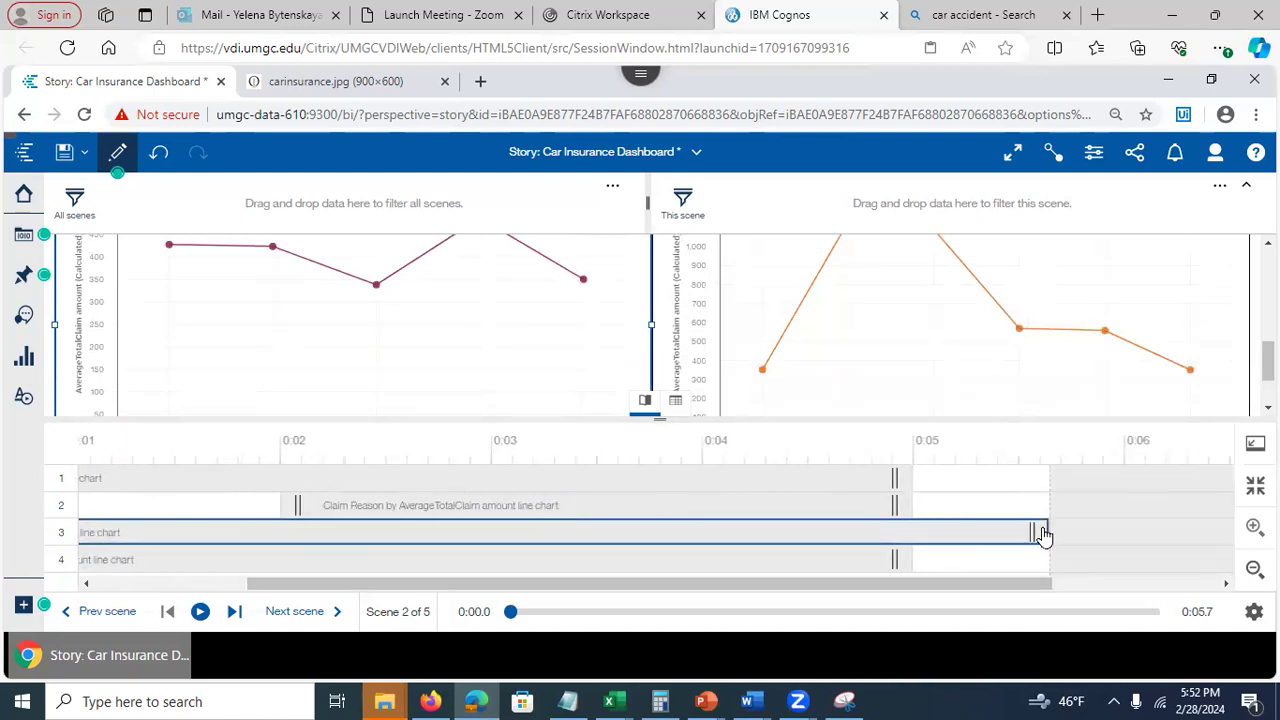
drag(1046, 537, 1133, 534)
click(890, 563)
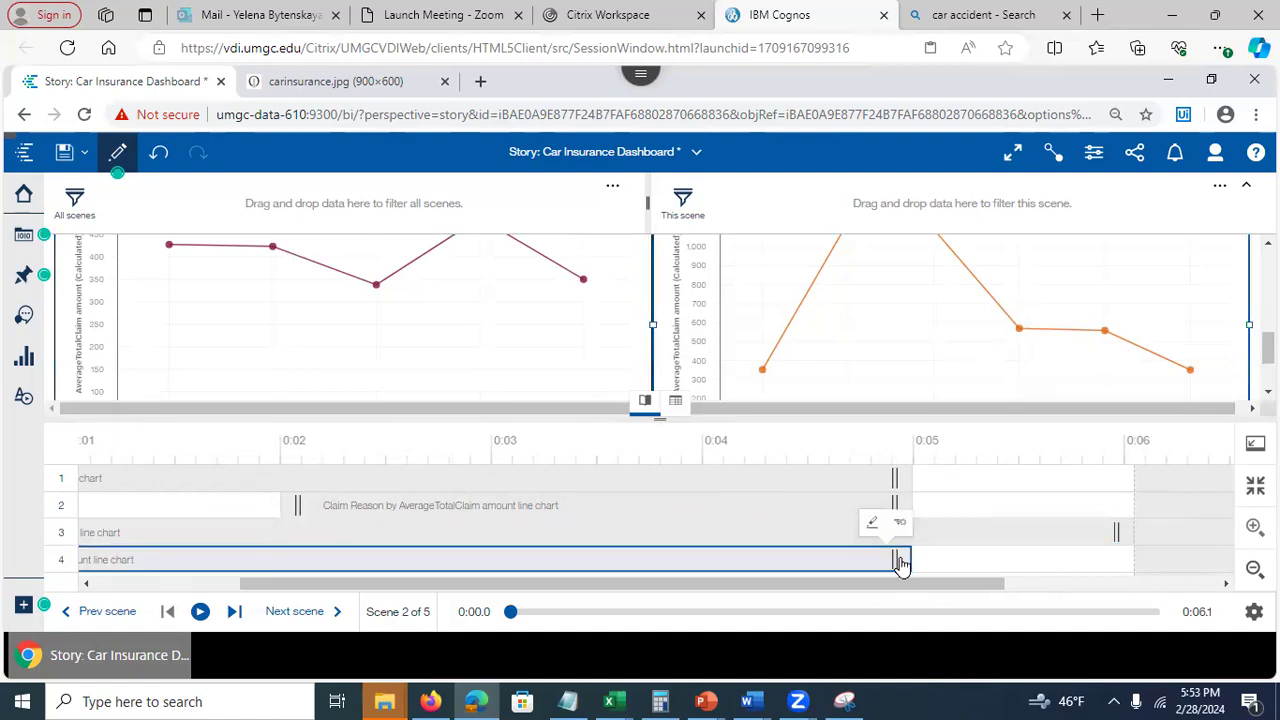
drag(903, 565, 1136, 565)
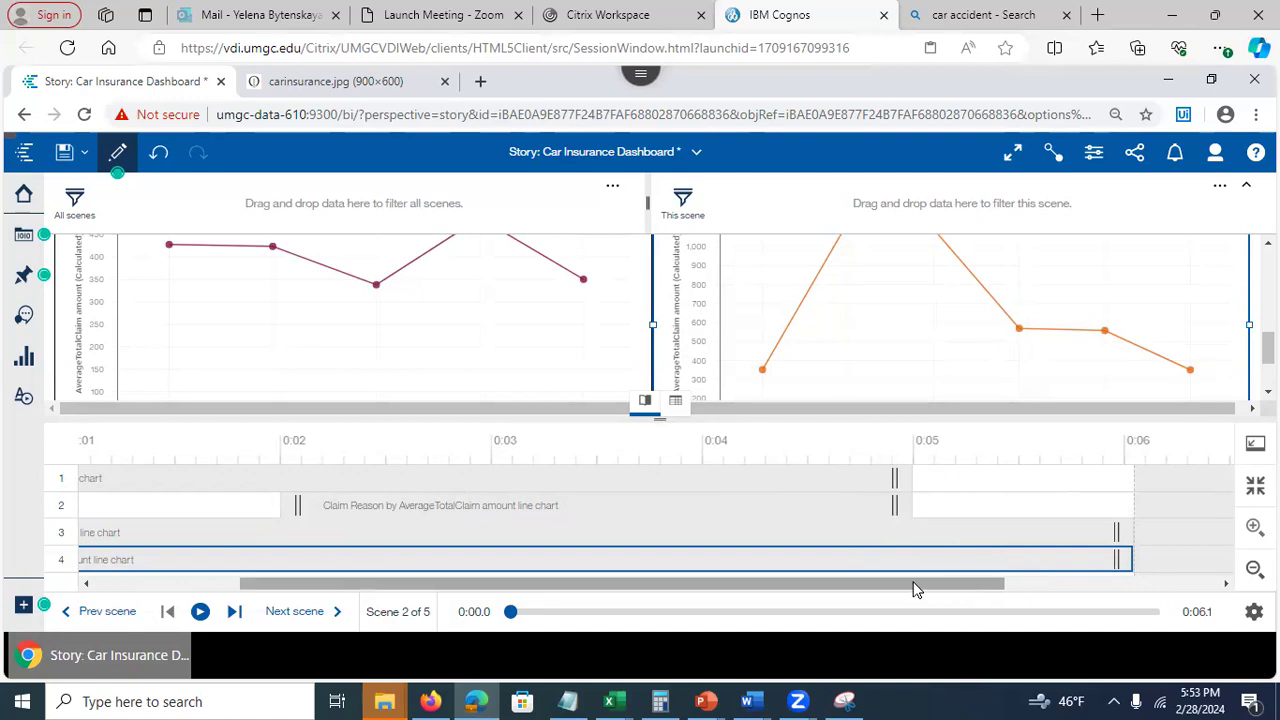
drag(911, 590, 554, 594)
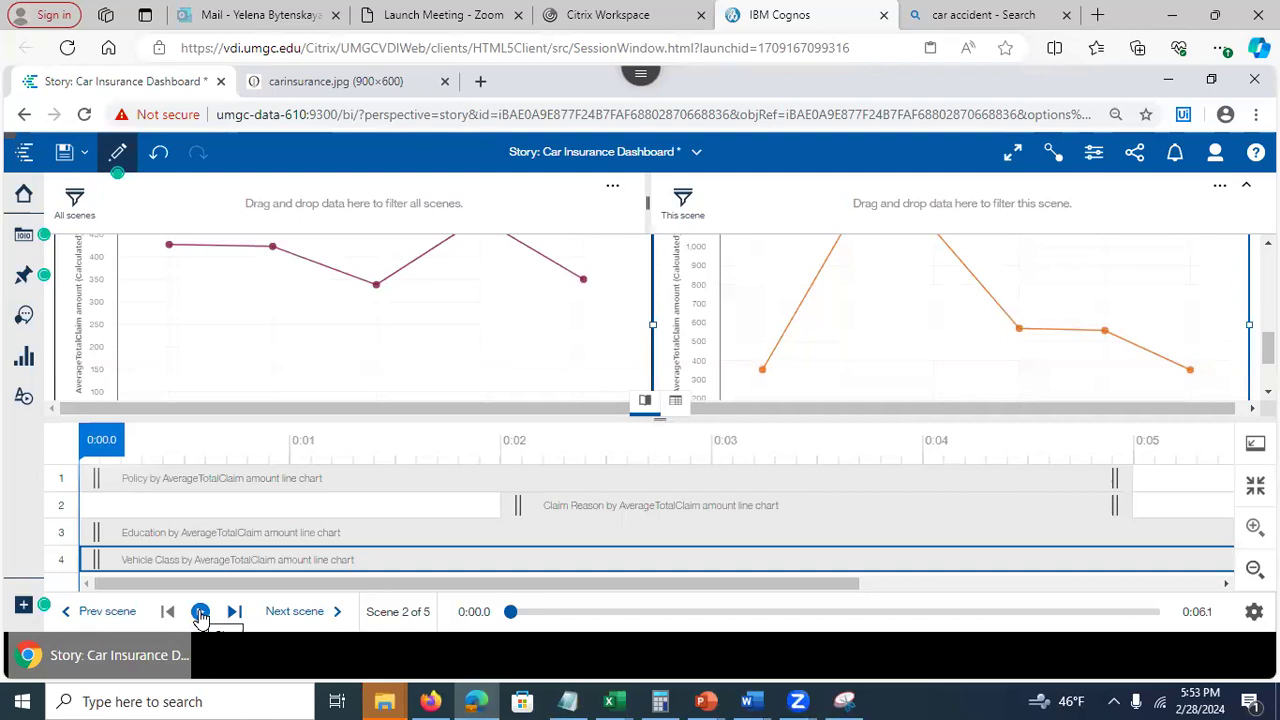
drag(1268, 348, 1268, 310)
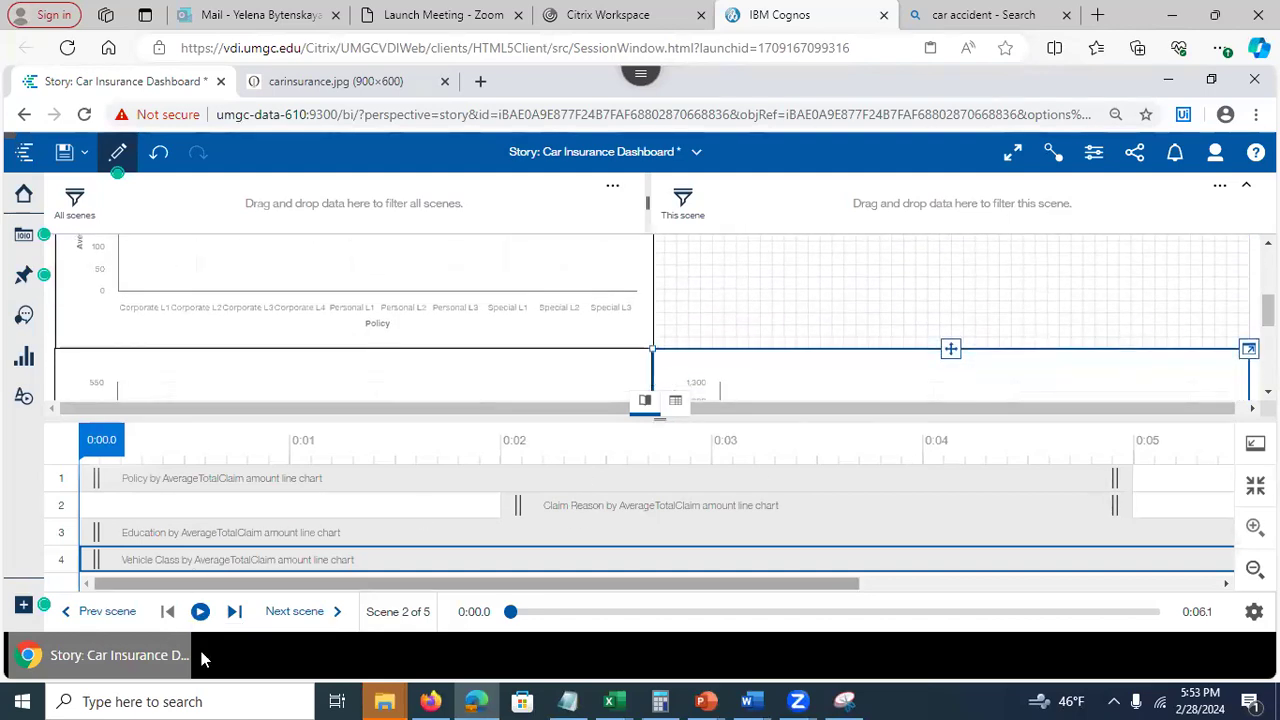
Step: Play scene 2 to check the chart timing, save the story, and return to the scene list
click(200, 611)
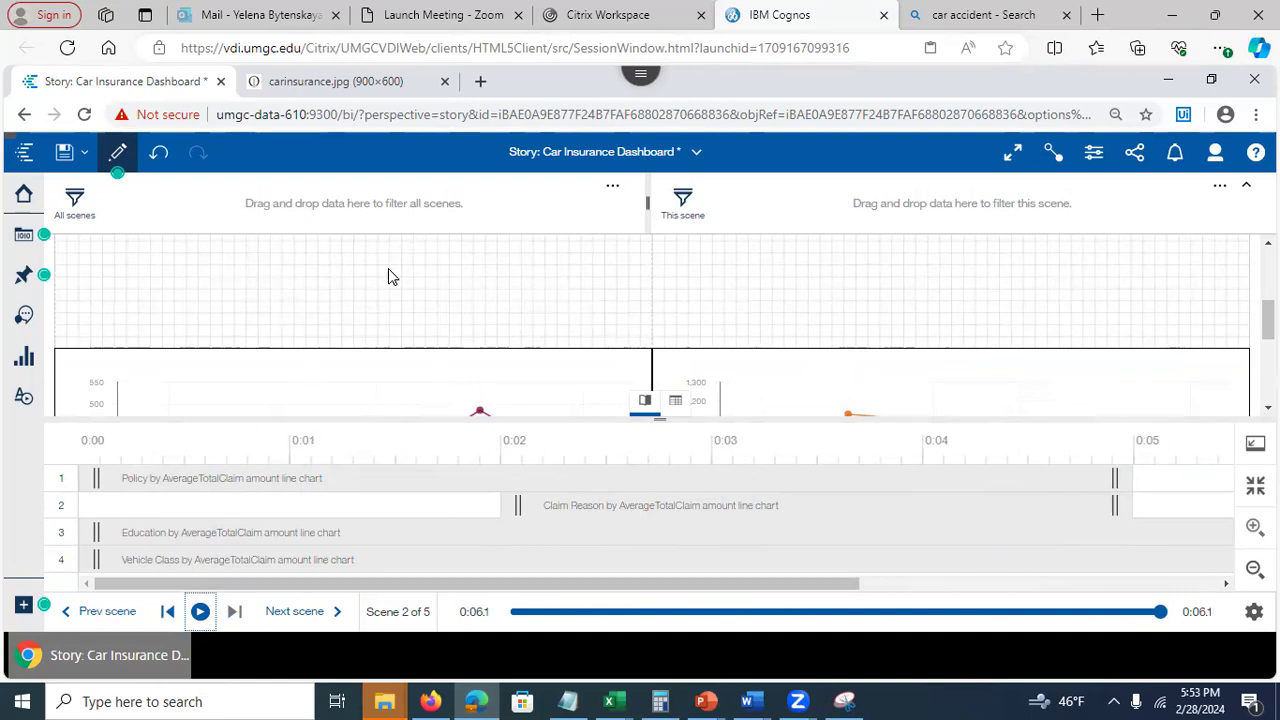
click(64, 152)
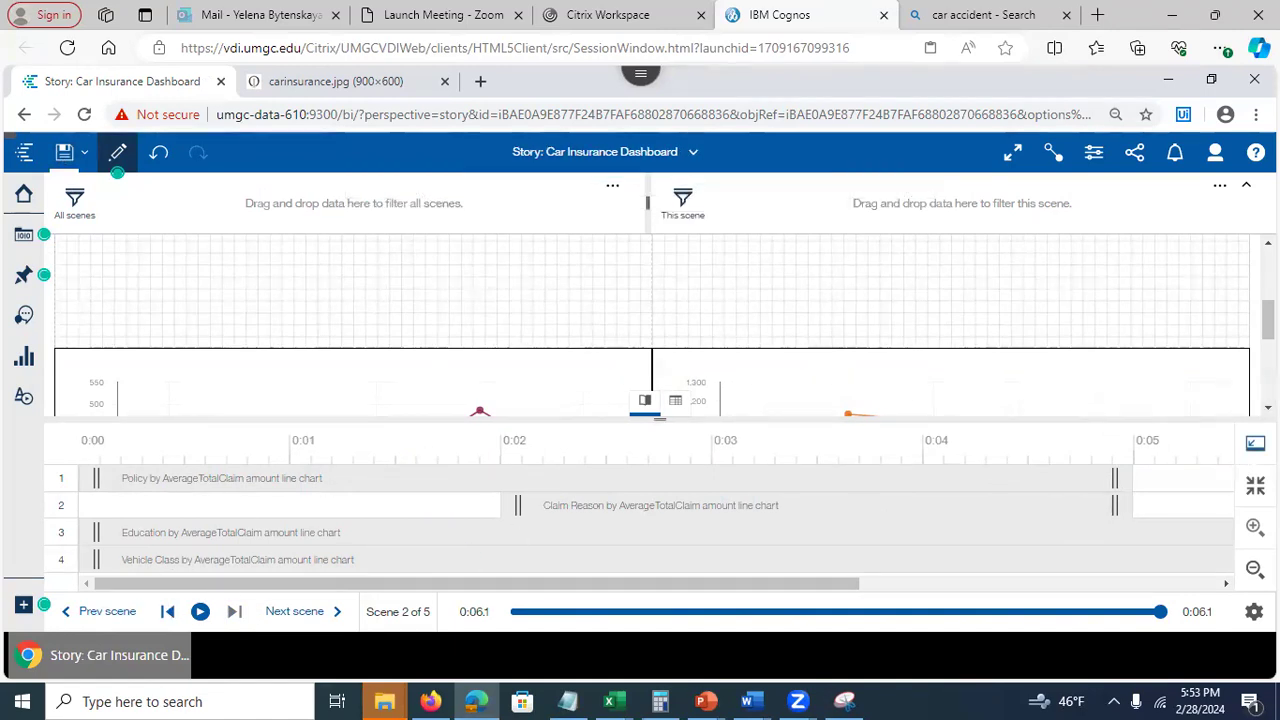
click(1255, 485)
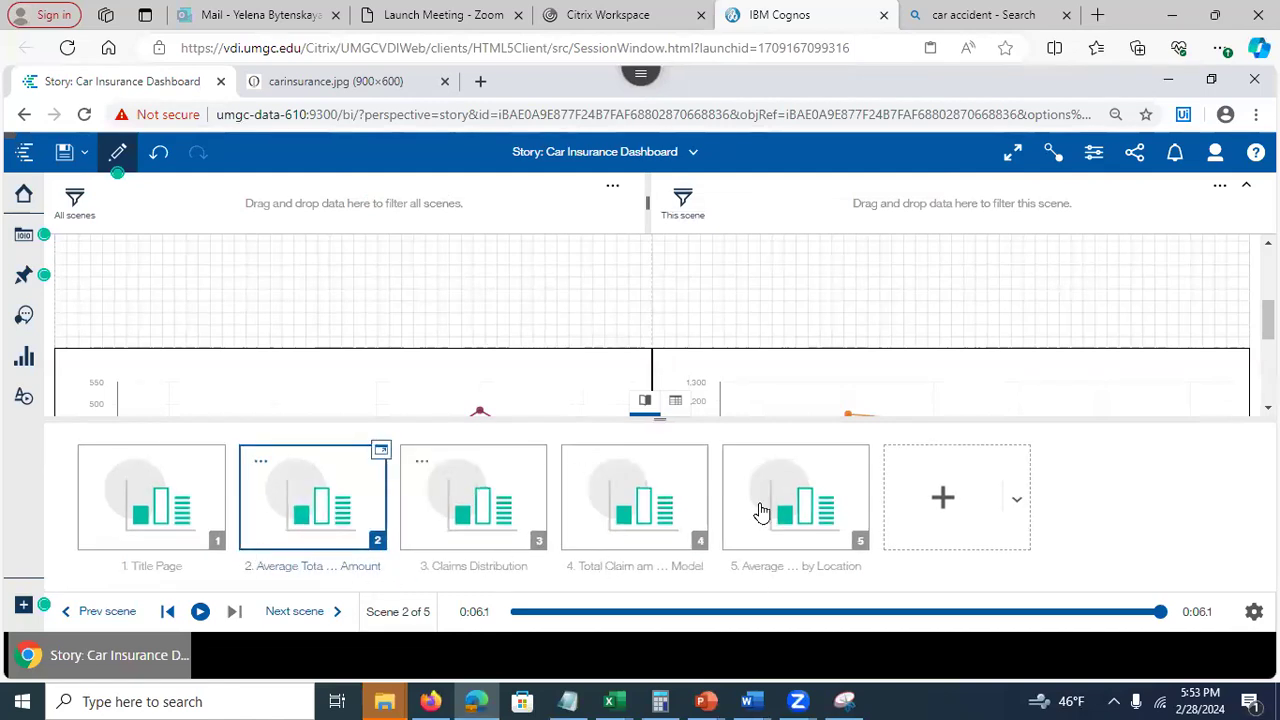
Step: Add a sixth scene after scene 5, then delete it to keep five scenes
click(805, 503)
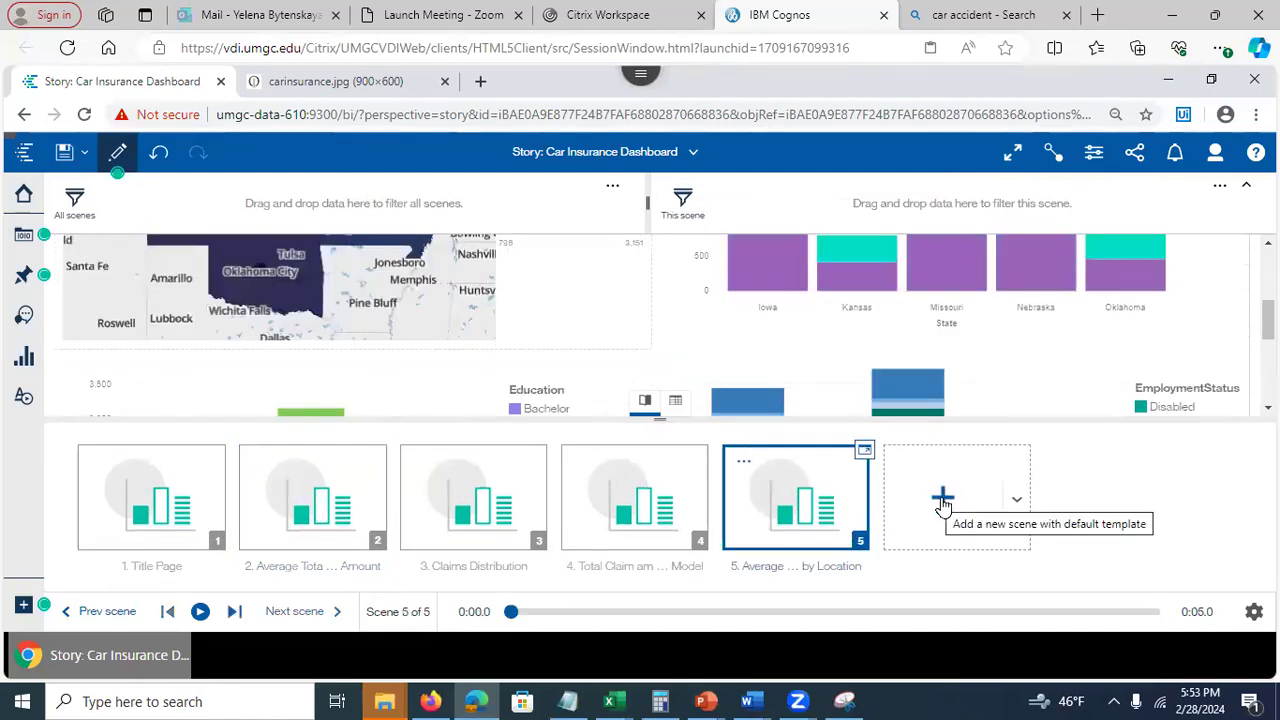
click(943, 500)
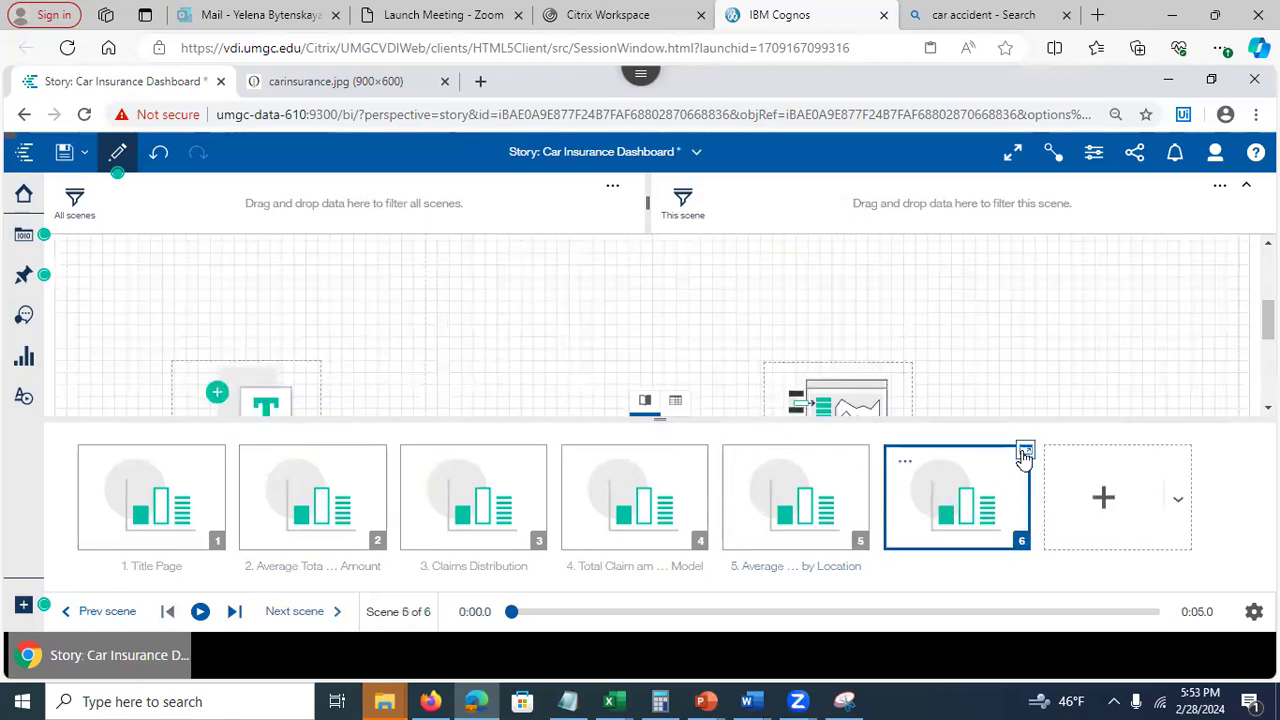
click(1025, 453)
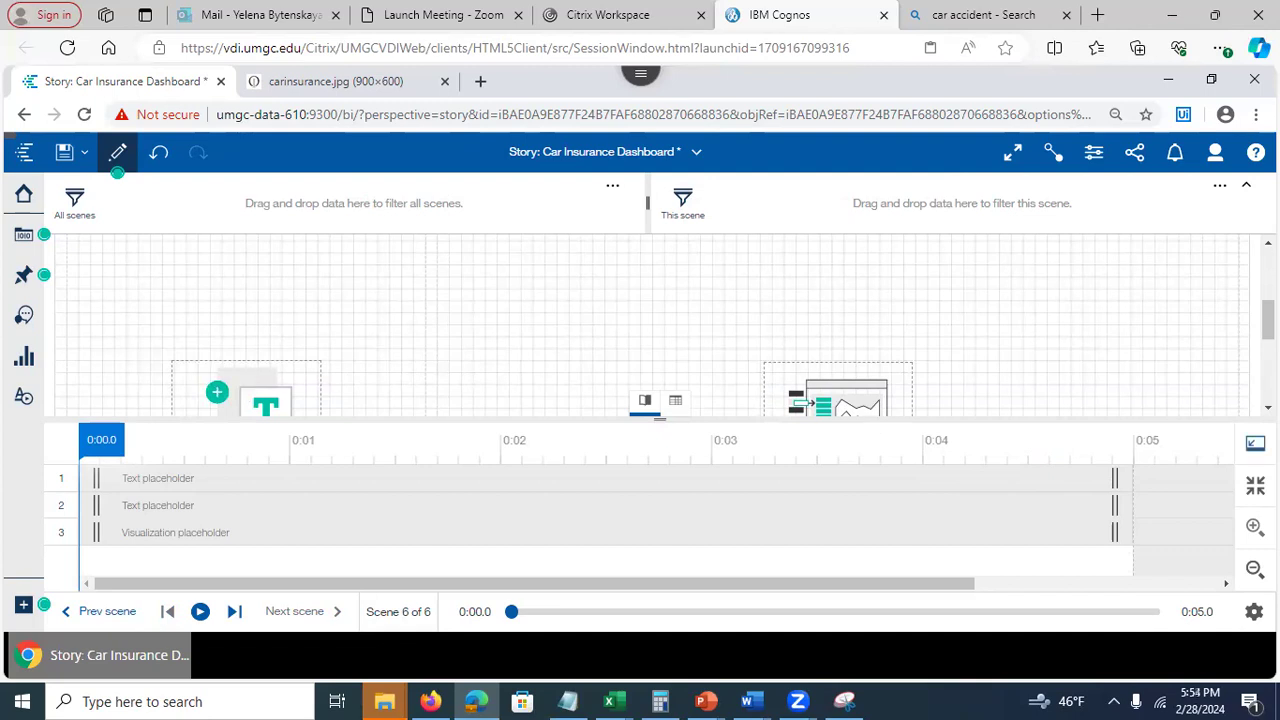
click(1255, 443)
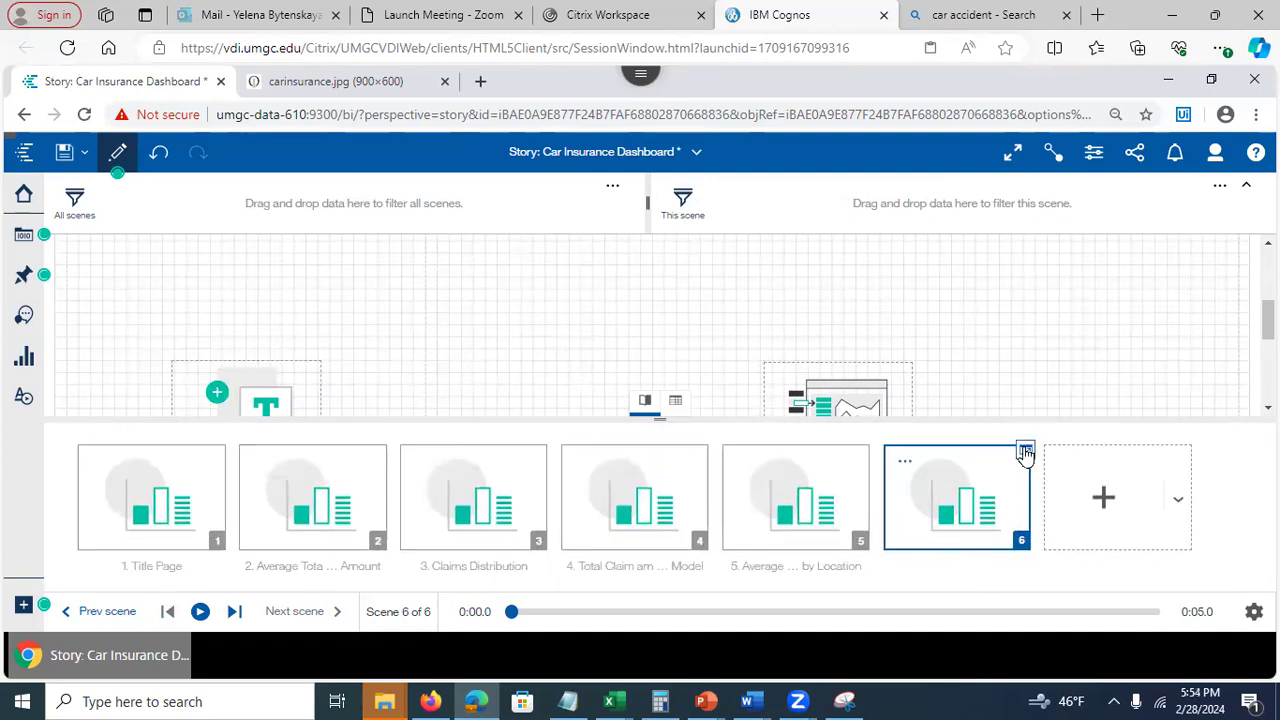
click(905, 466)
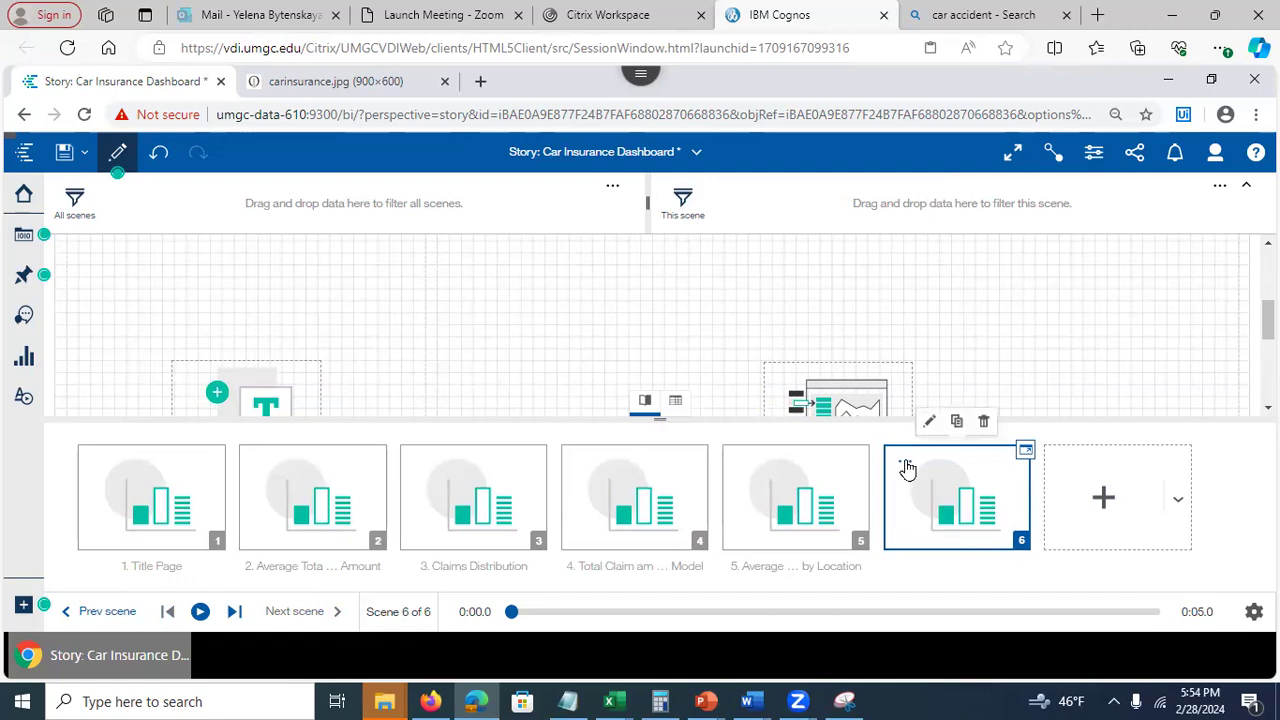
click(984, 421)
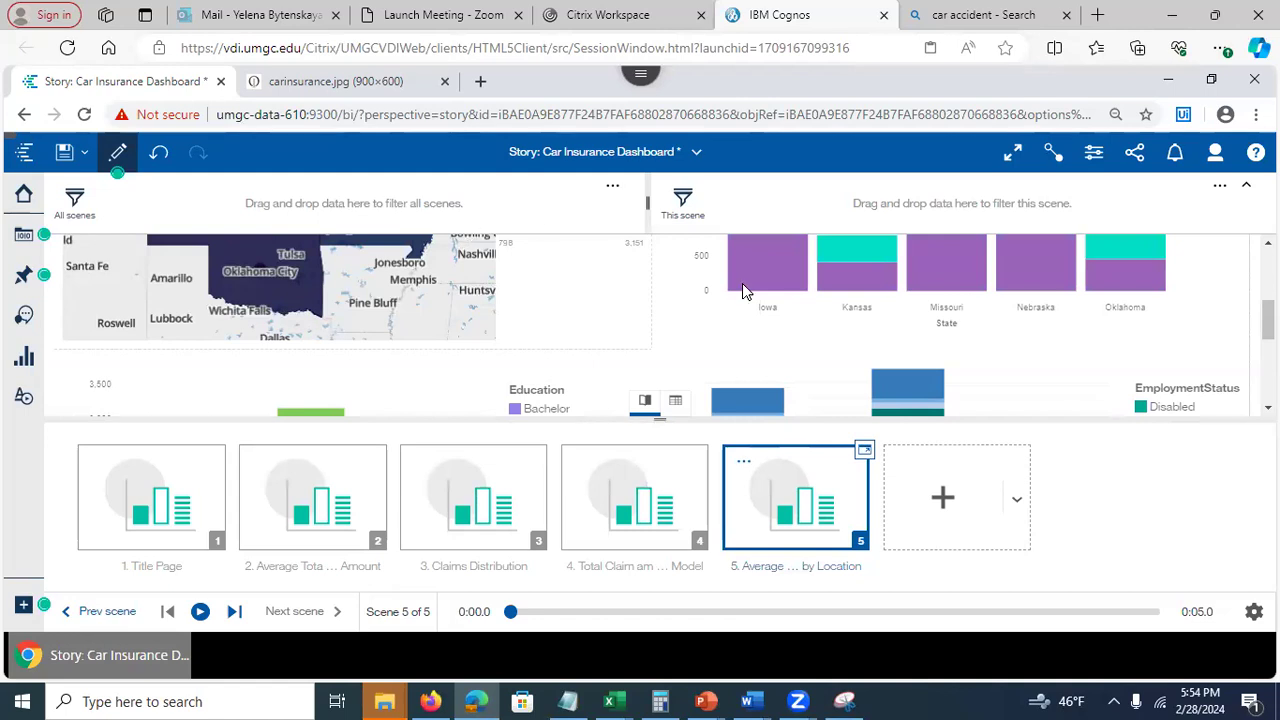
Step: Select the Title Page scene and turn on Play all scenes in the playback options
mouse_move(1268, 320)
mouse_down()
mouse_move(1268, 288)
mouse_move(1268, 337)
mouse_up()
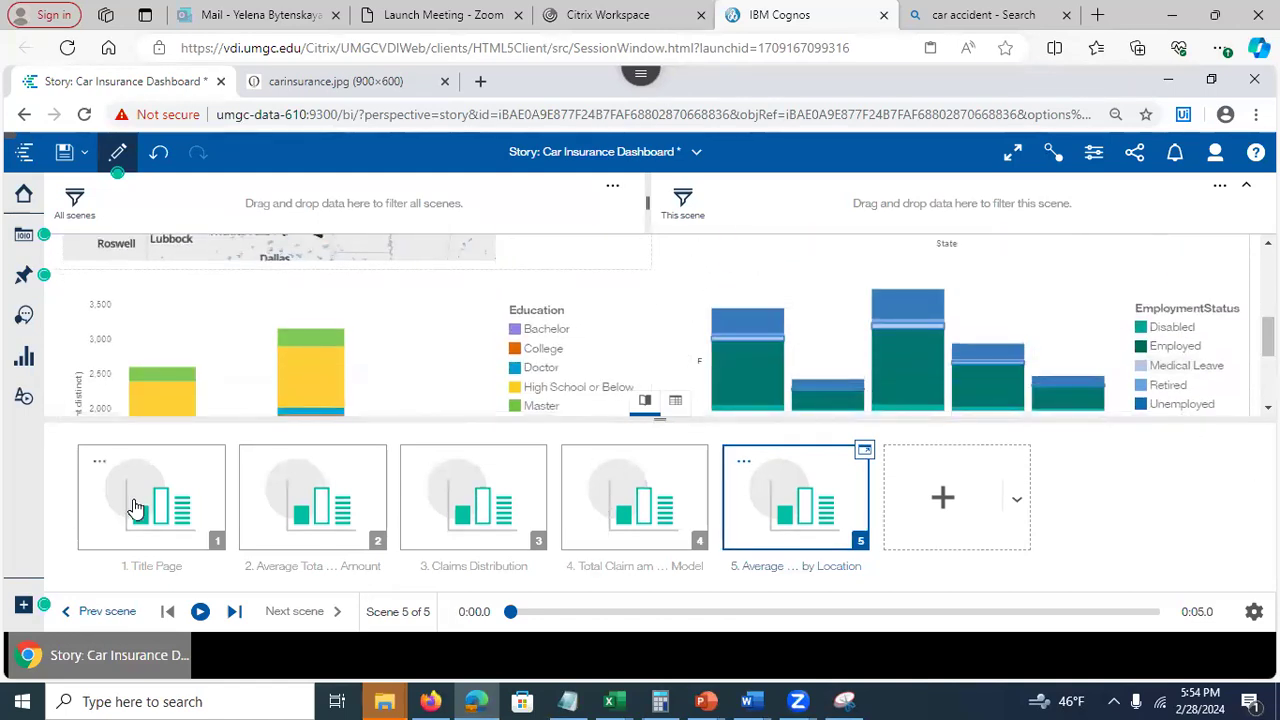
click(136, 508)
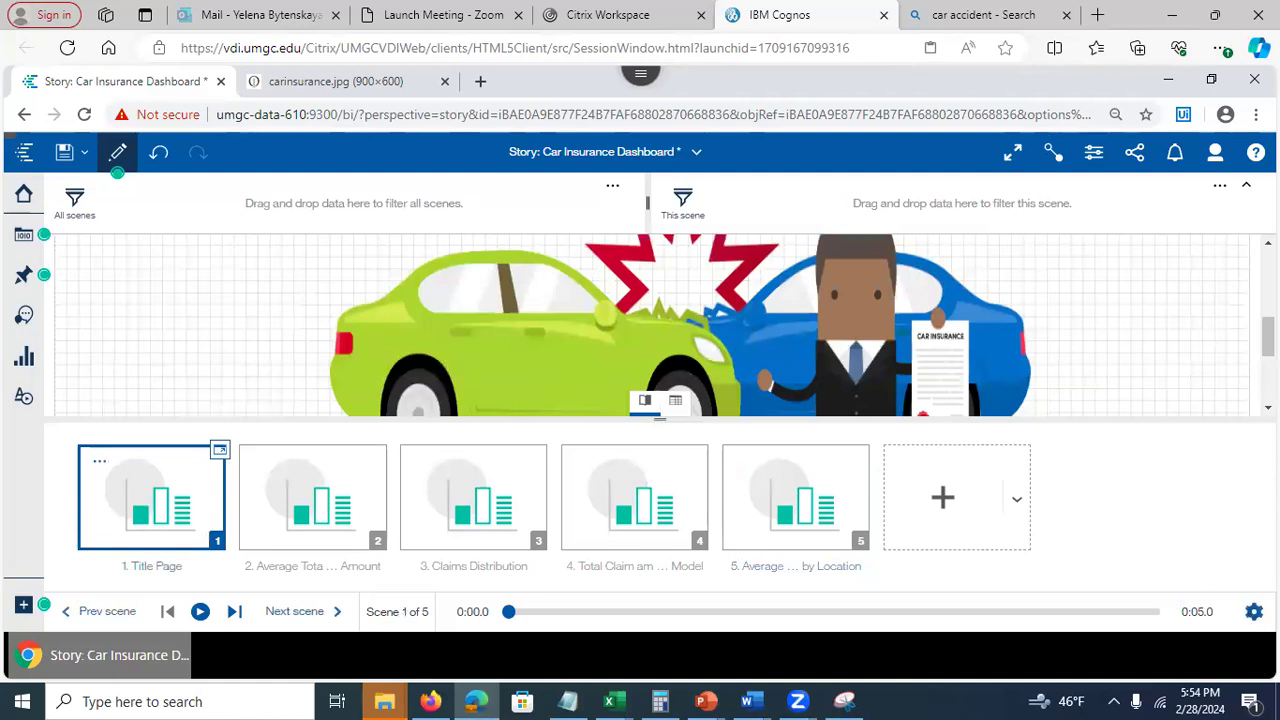
click(1254, 611)
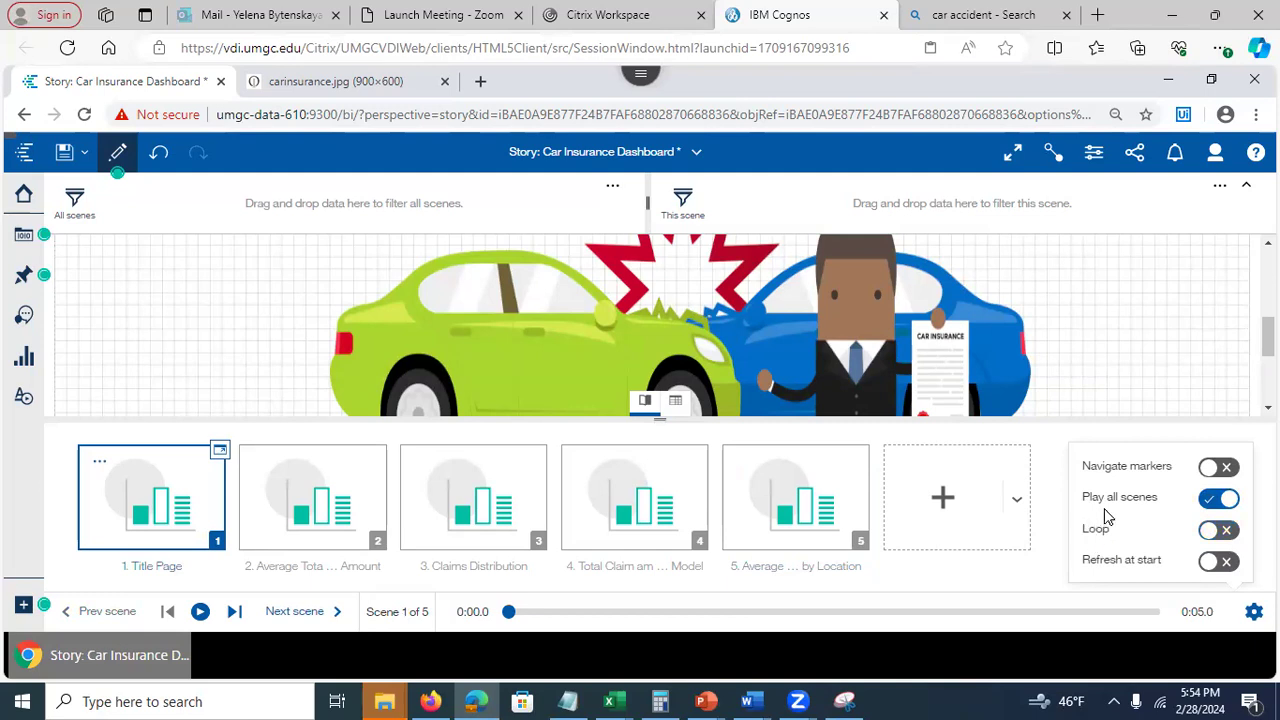
Step: Set the story's scene transition to Sweep in Story properties, then switch to view mode
click(1115, 370)
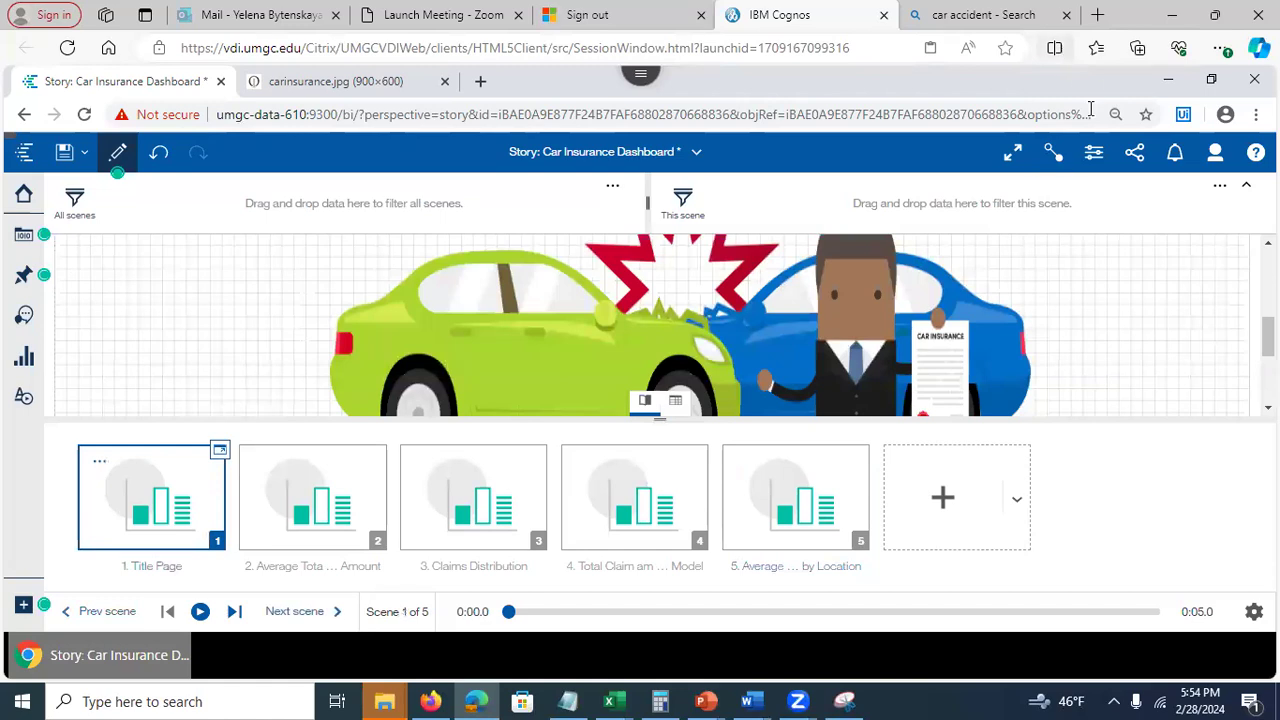
click(1094, 153)
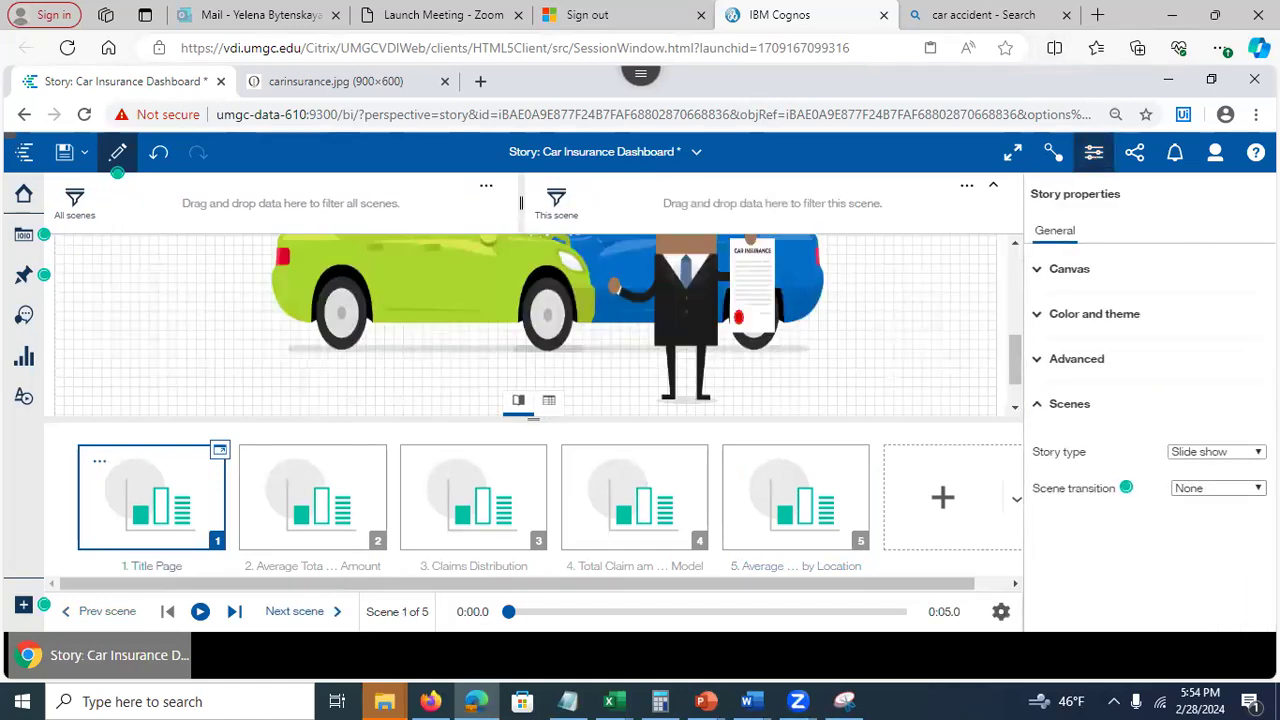
click(1218, 488)
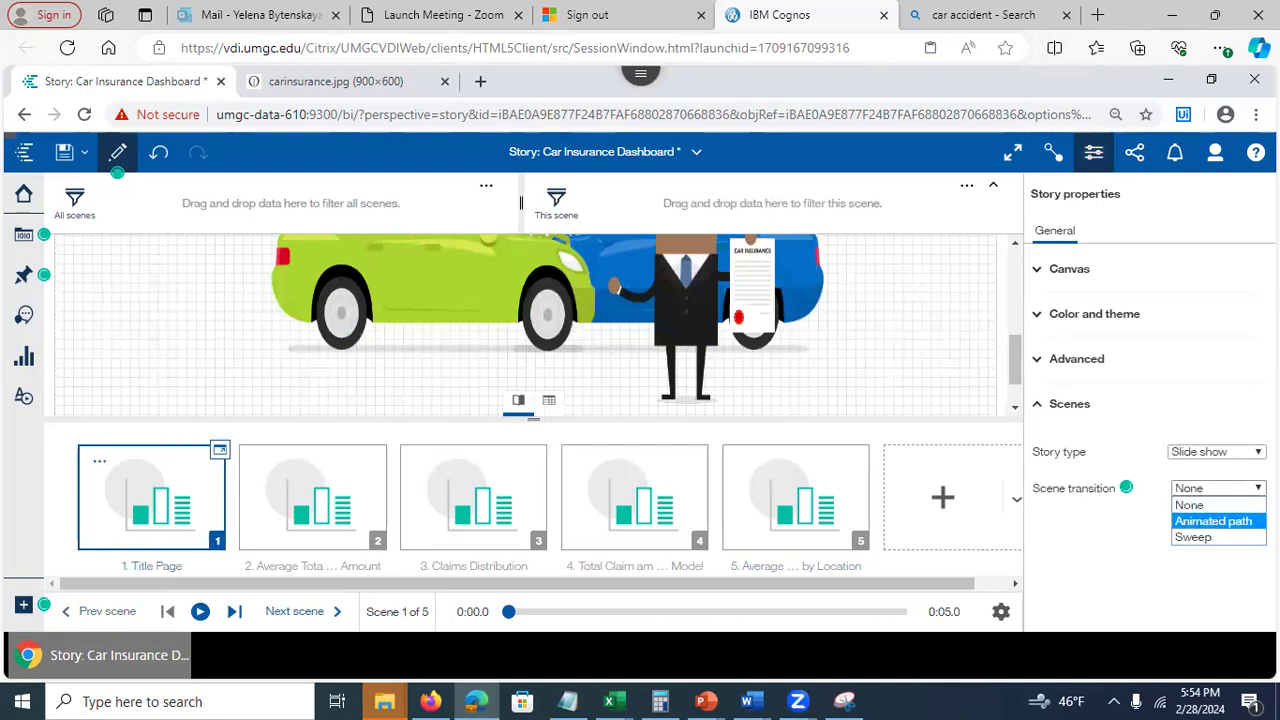
click(1228, 540)
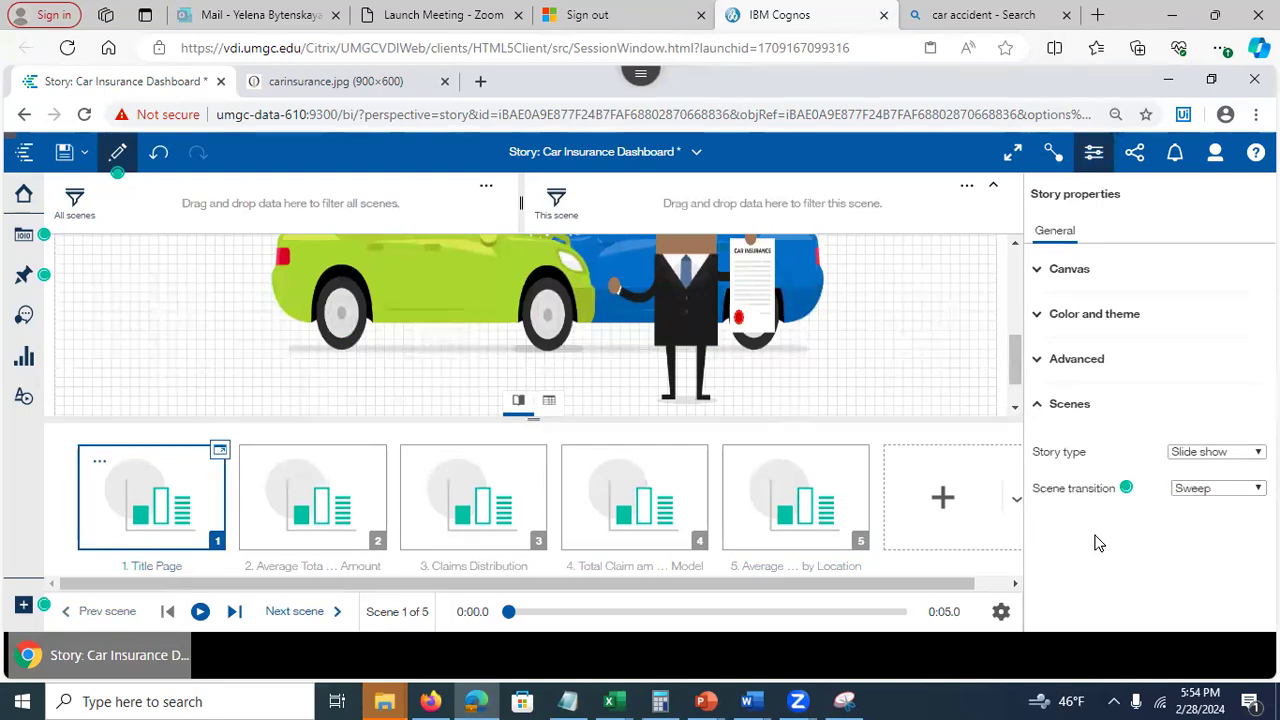
click(120, 151)
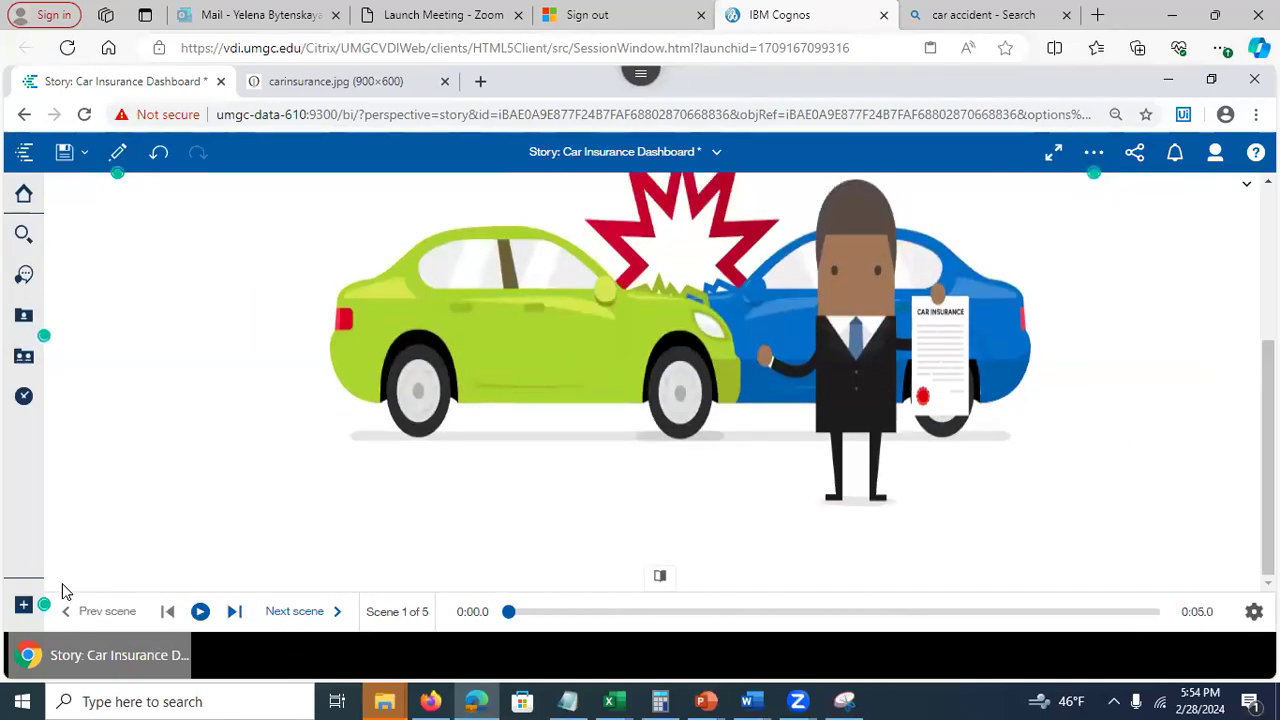
Step: Play the story through all five scenes, save it, and return to edit mode
click(200, 611)
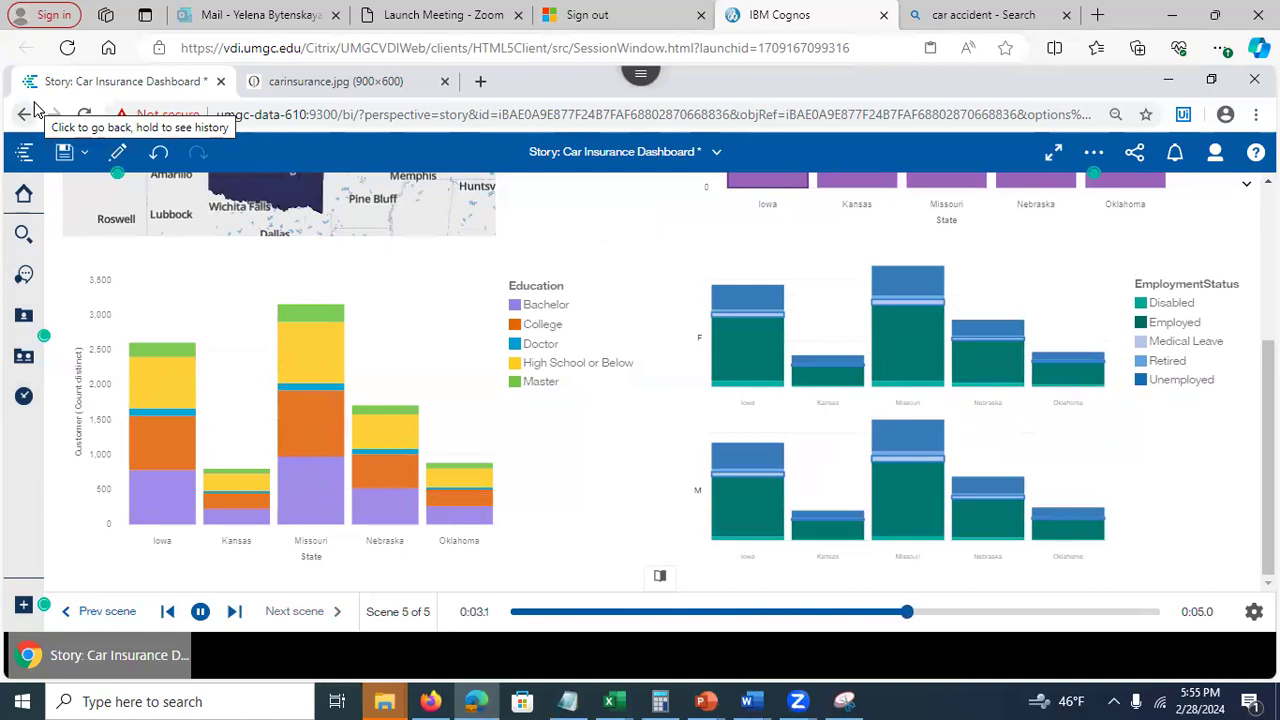
click(64, 155)
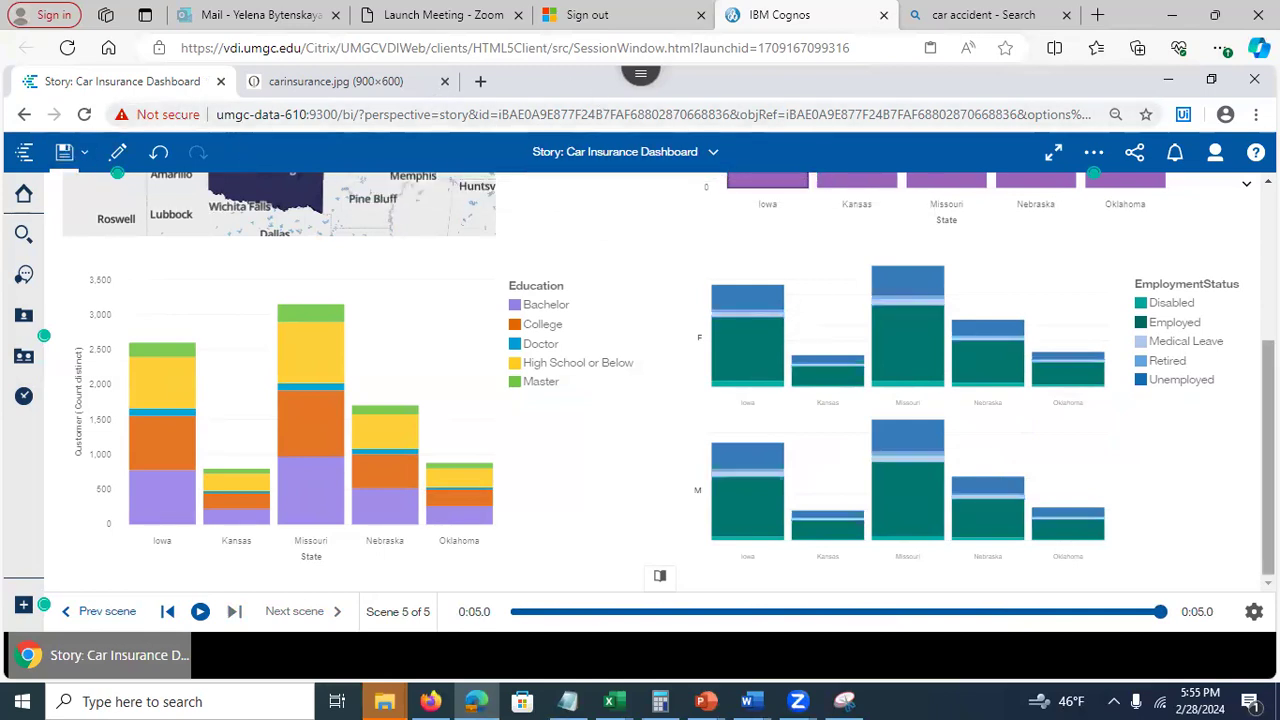
scroll(138, 288, up, 5)
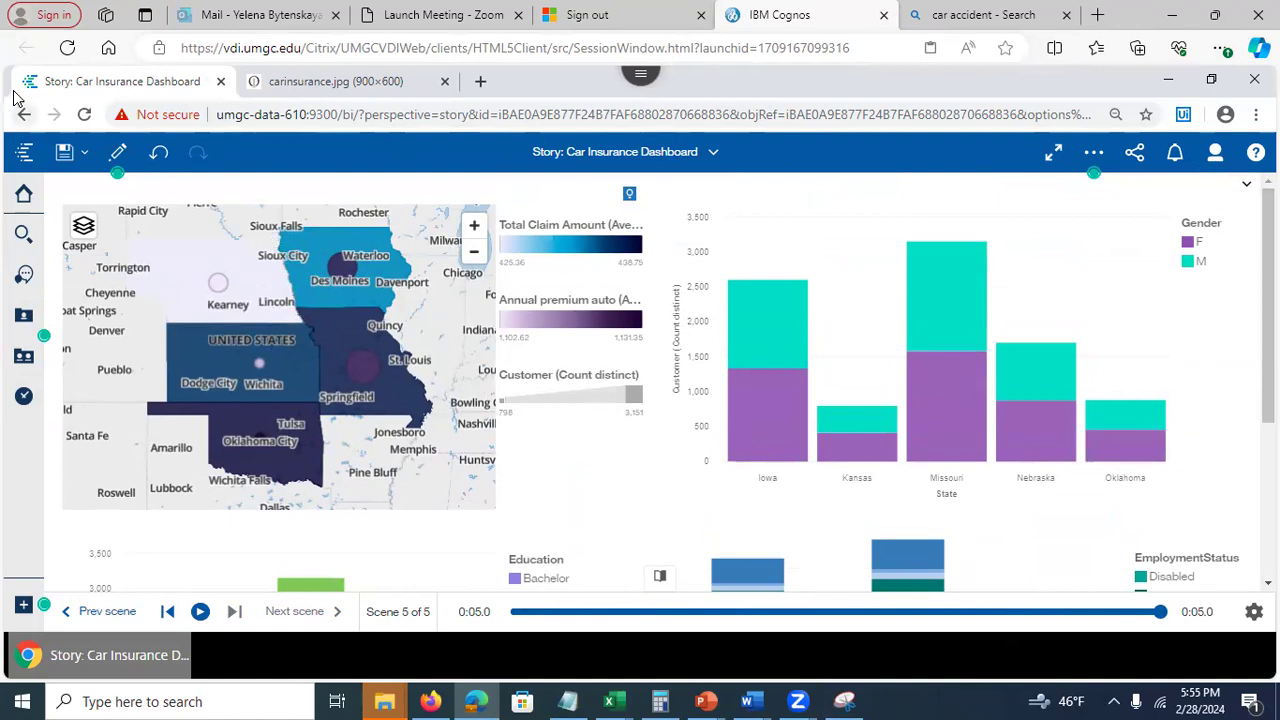
click(116, 154)
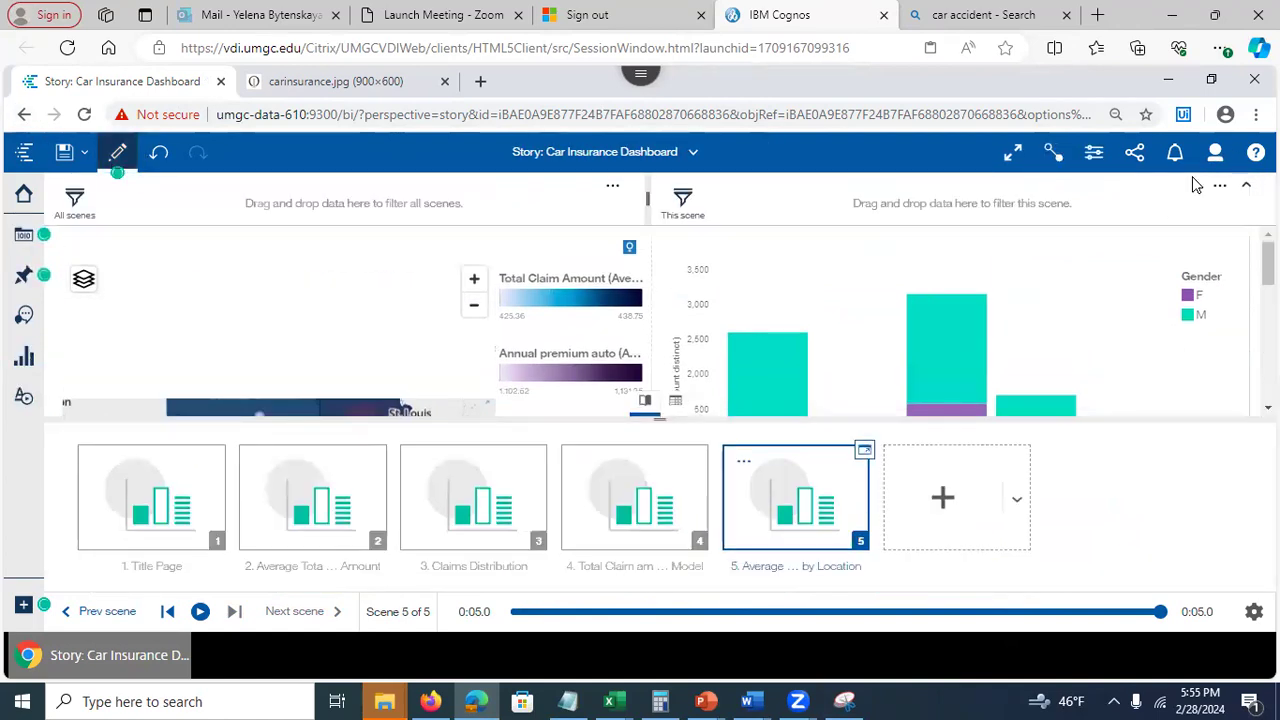
Step: Change the story type to Guided journey with the timeline layout in Story properties
click(1095, 156)
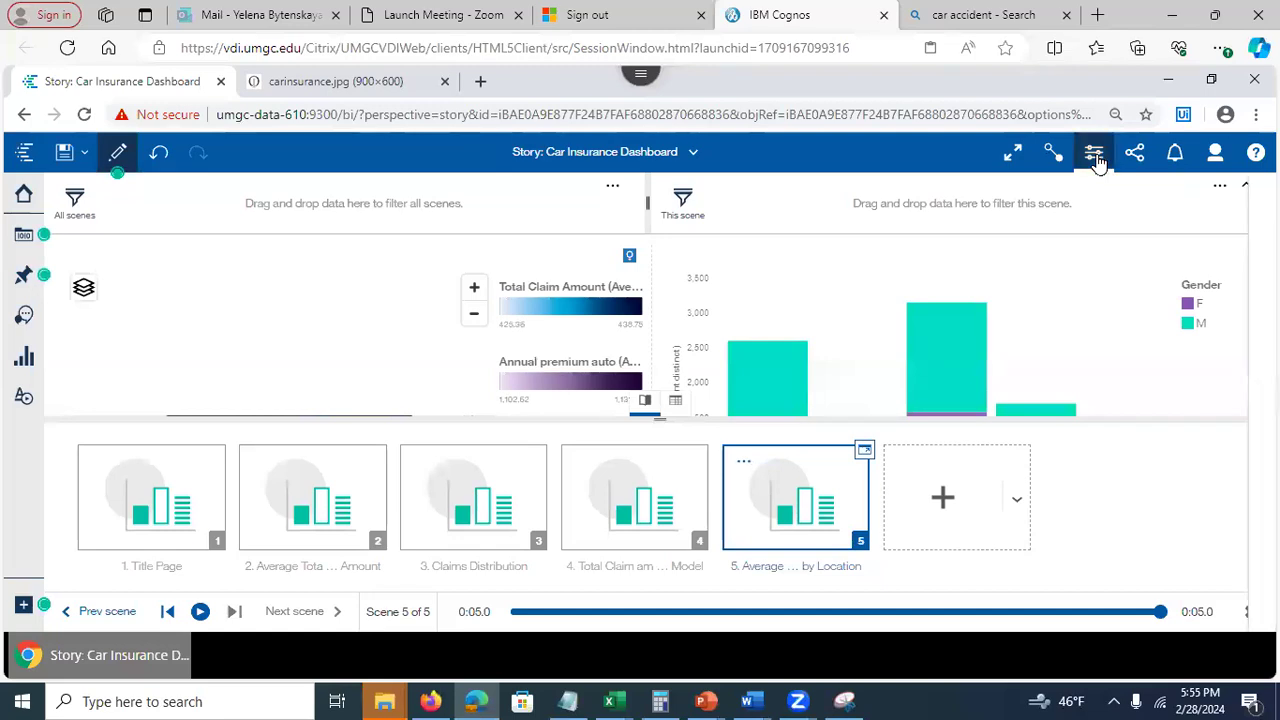
click(1216, 451)
click(1214, 483)
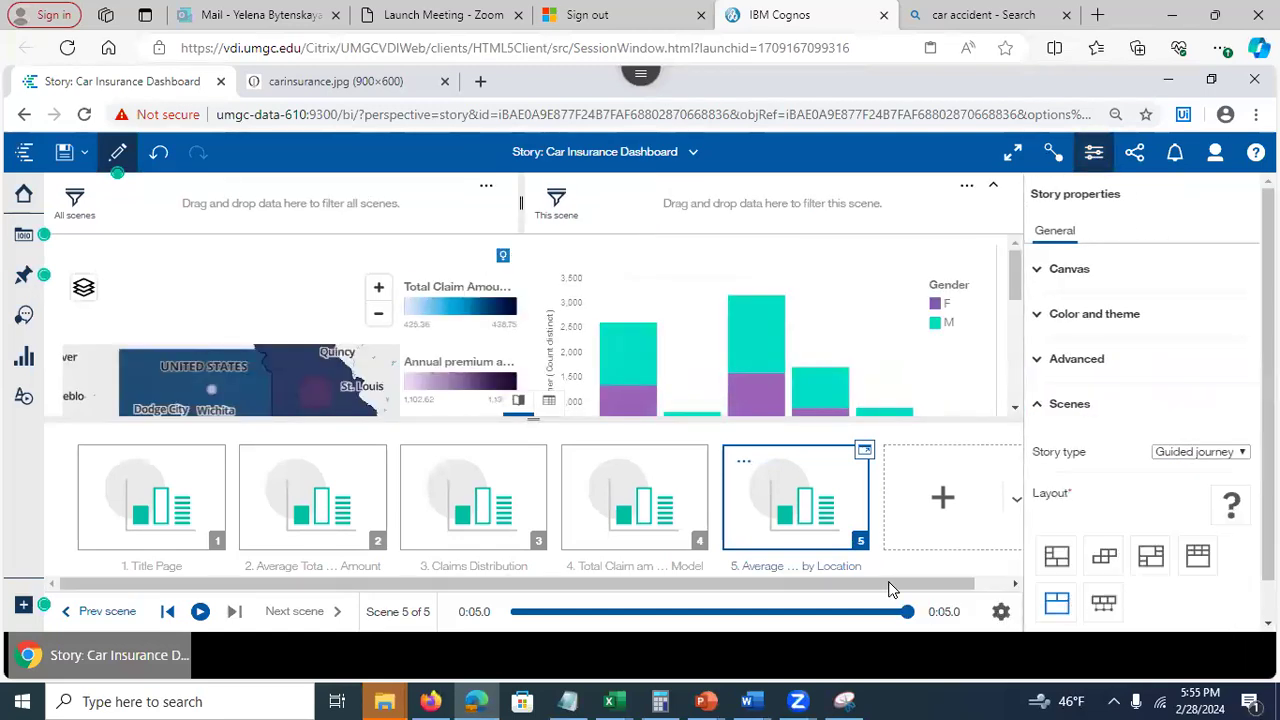
scroll(1106, 566, down, 1)
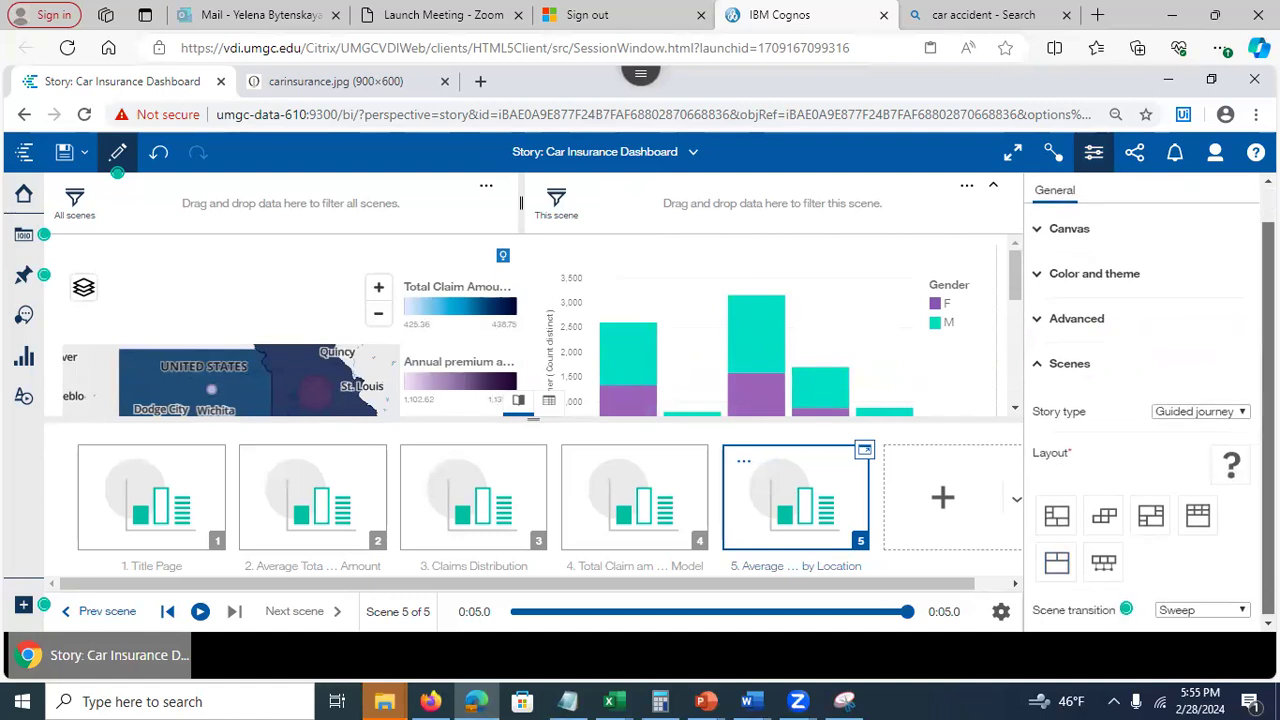
click(1104, 564)
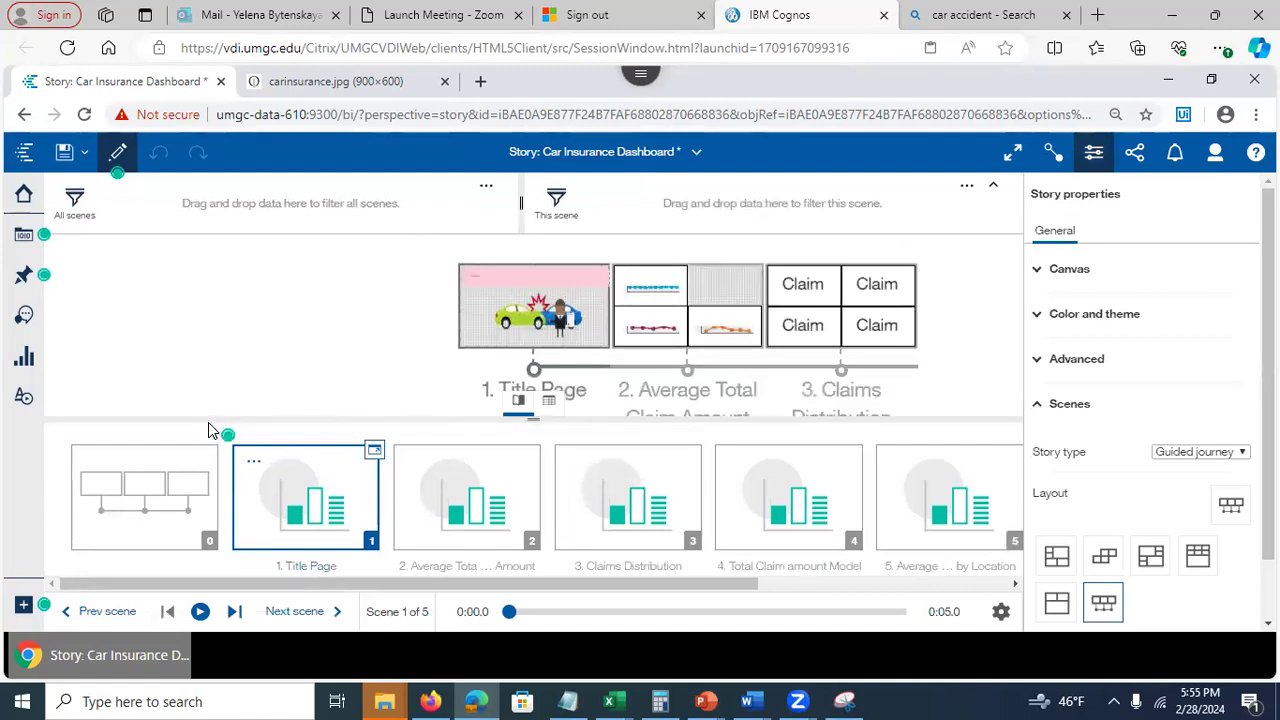
drag(382, 584, 504, 606)
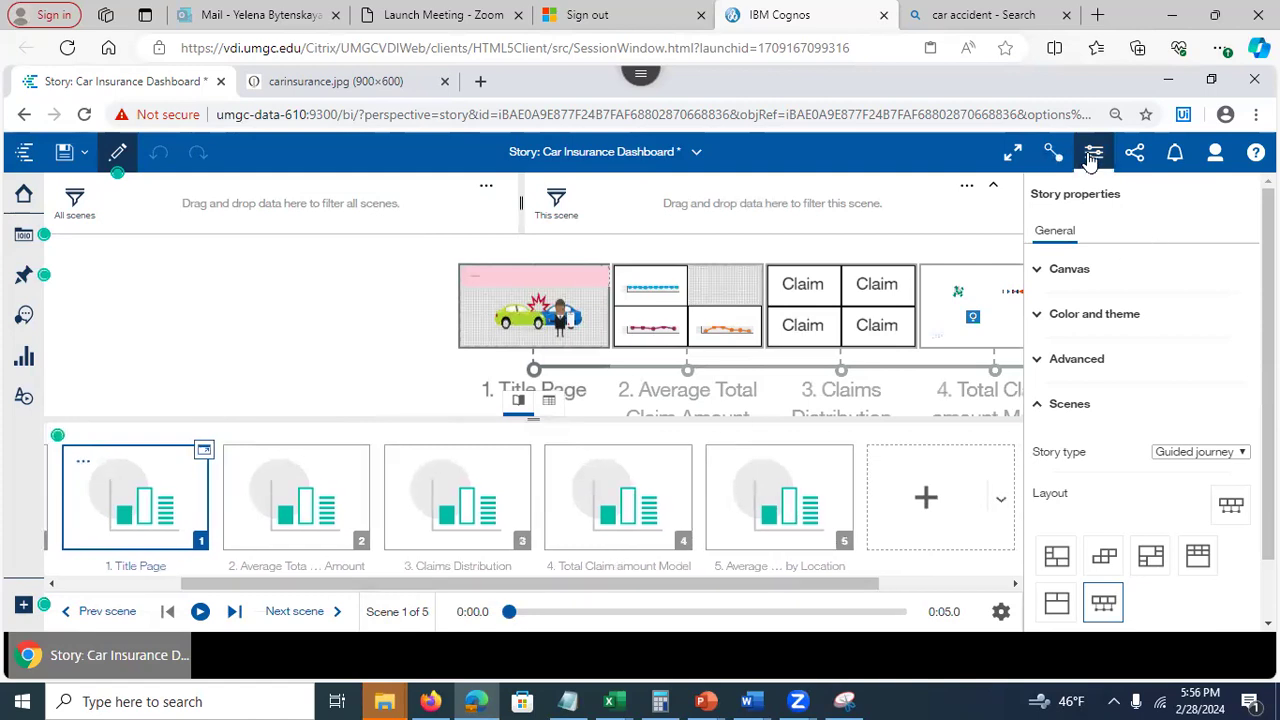
click(1092, 156)
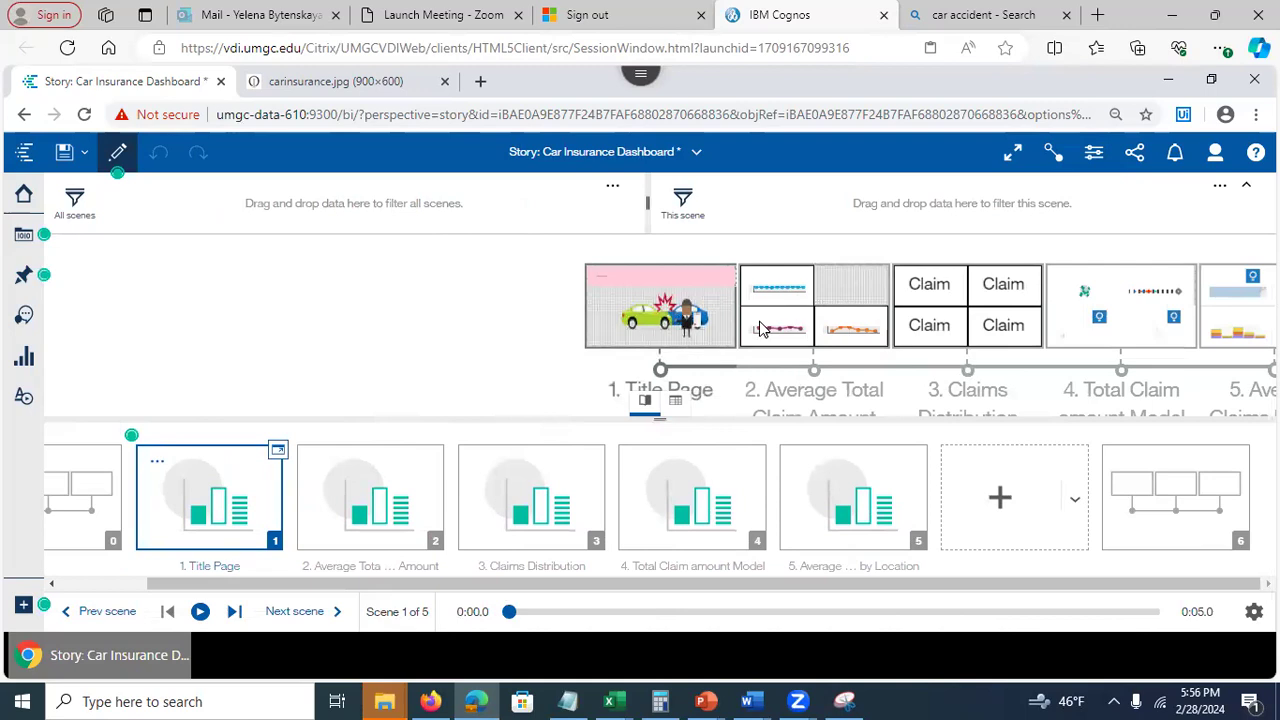
Step: Review the opening and closing overview scenes, expanding and collapsing the full-size scene previews
click(83, 500)
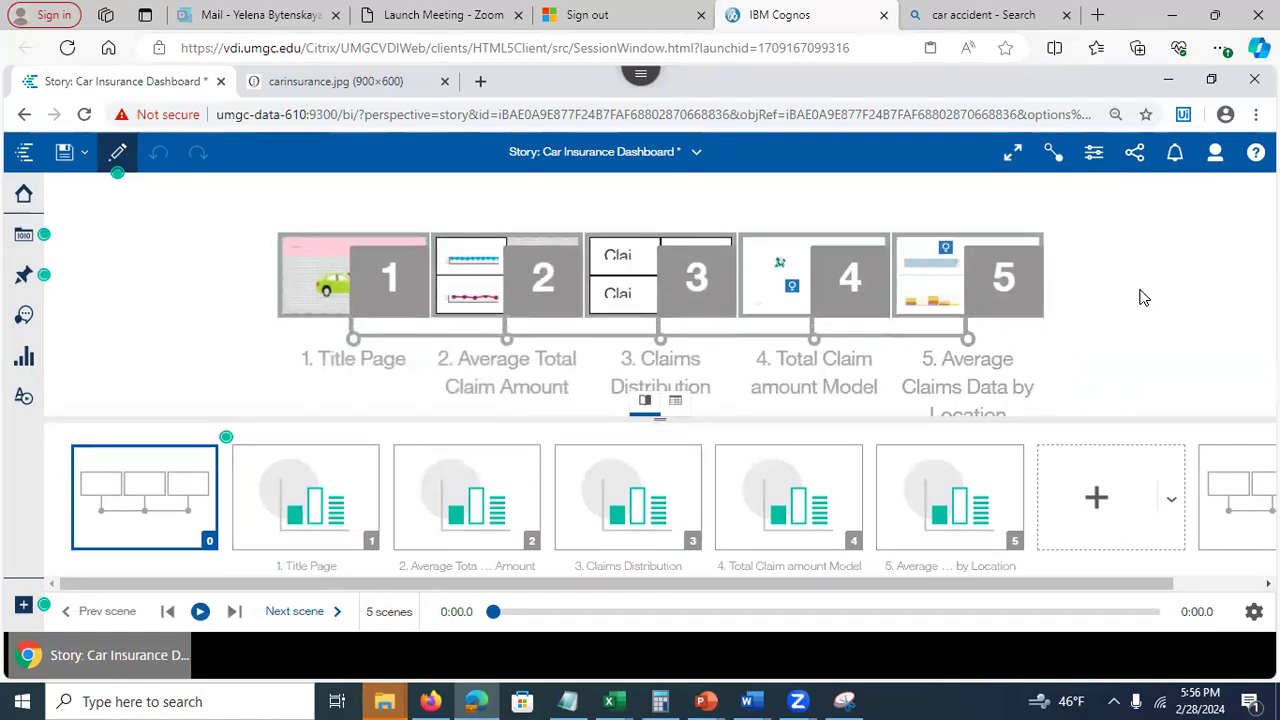
click(645, 403)
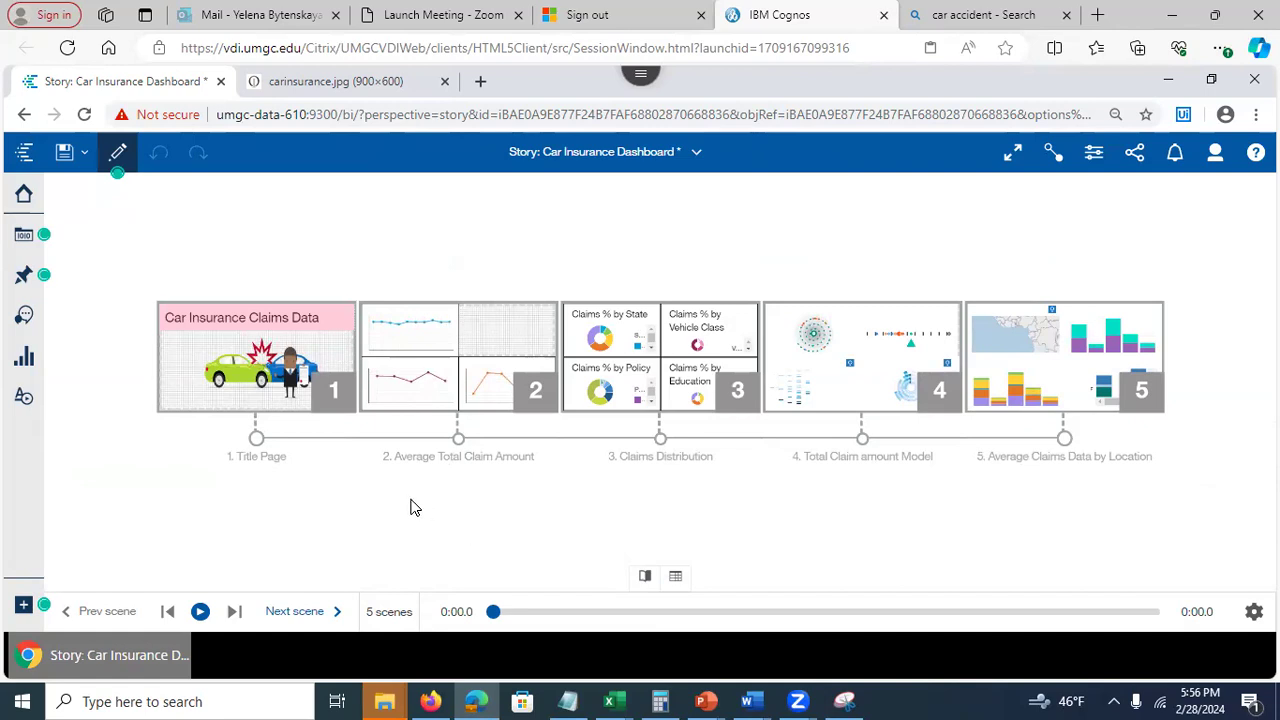
click(643, 578)
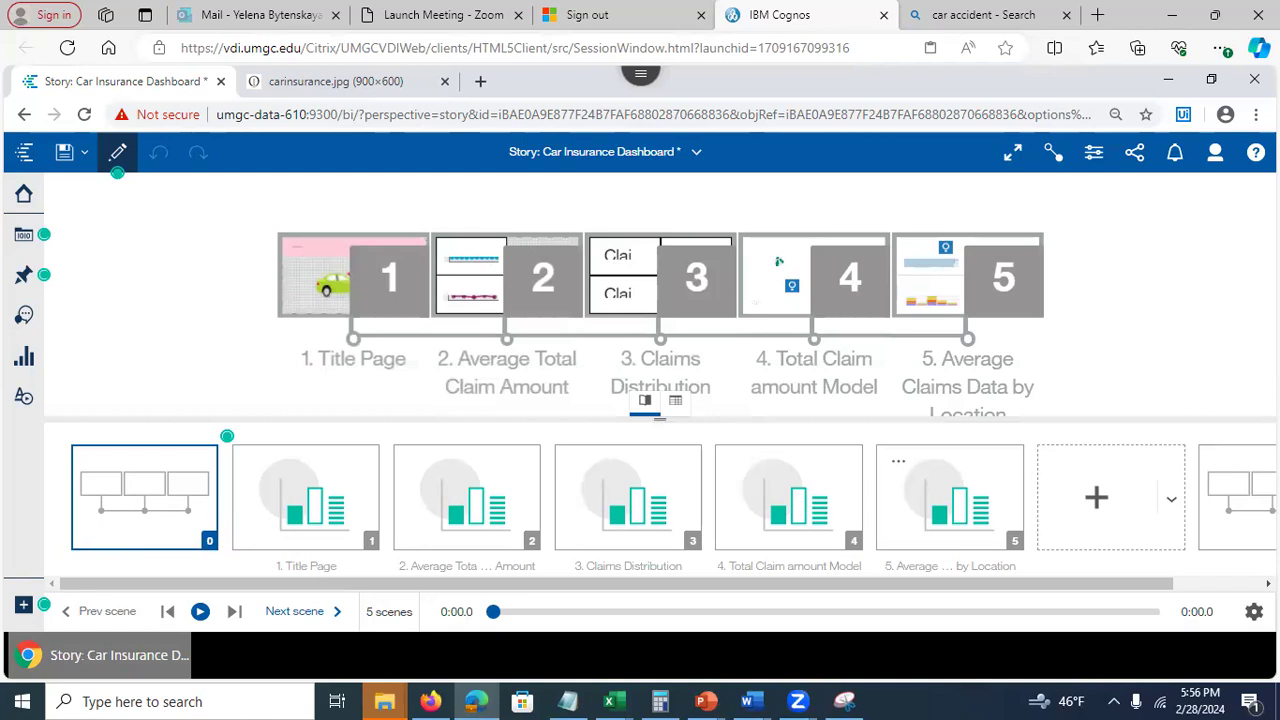
click(1232, 507)
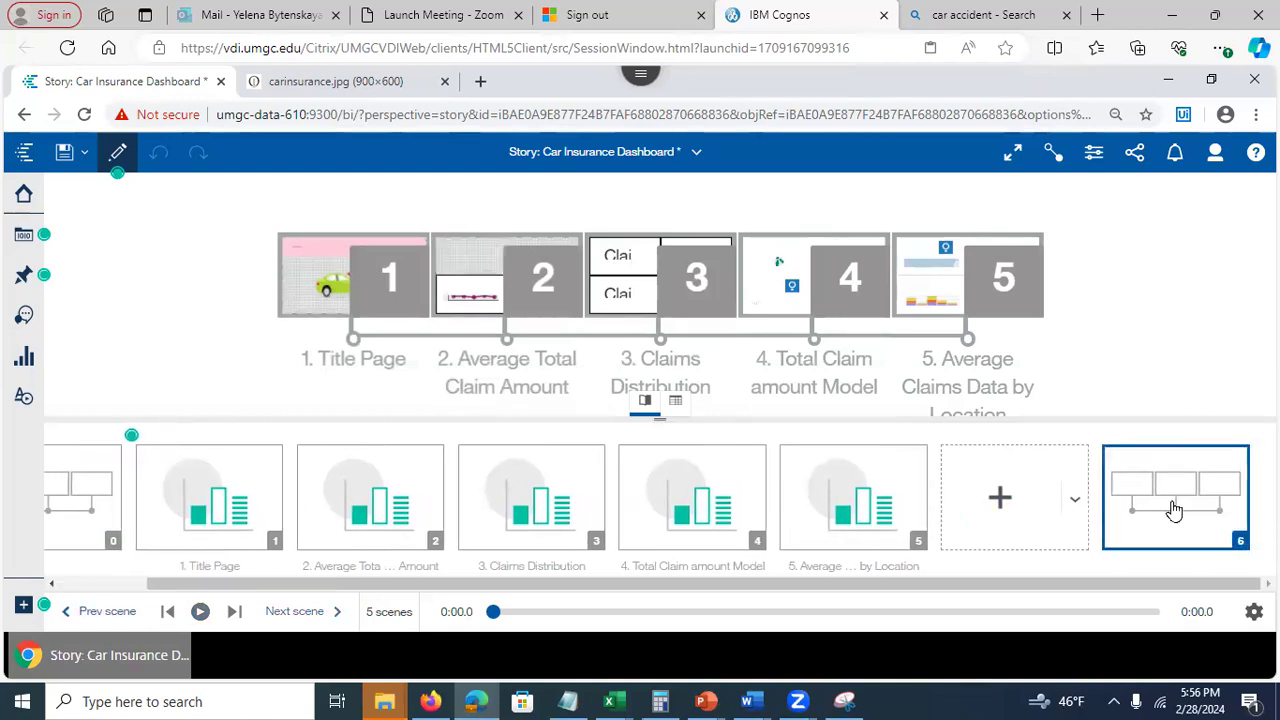
click(78, 520)
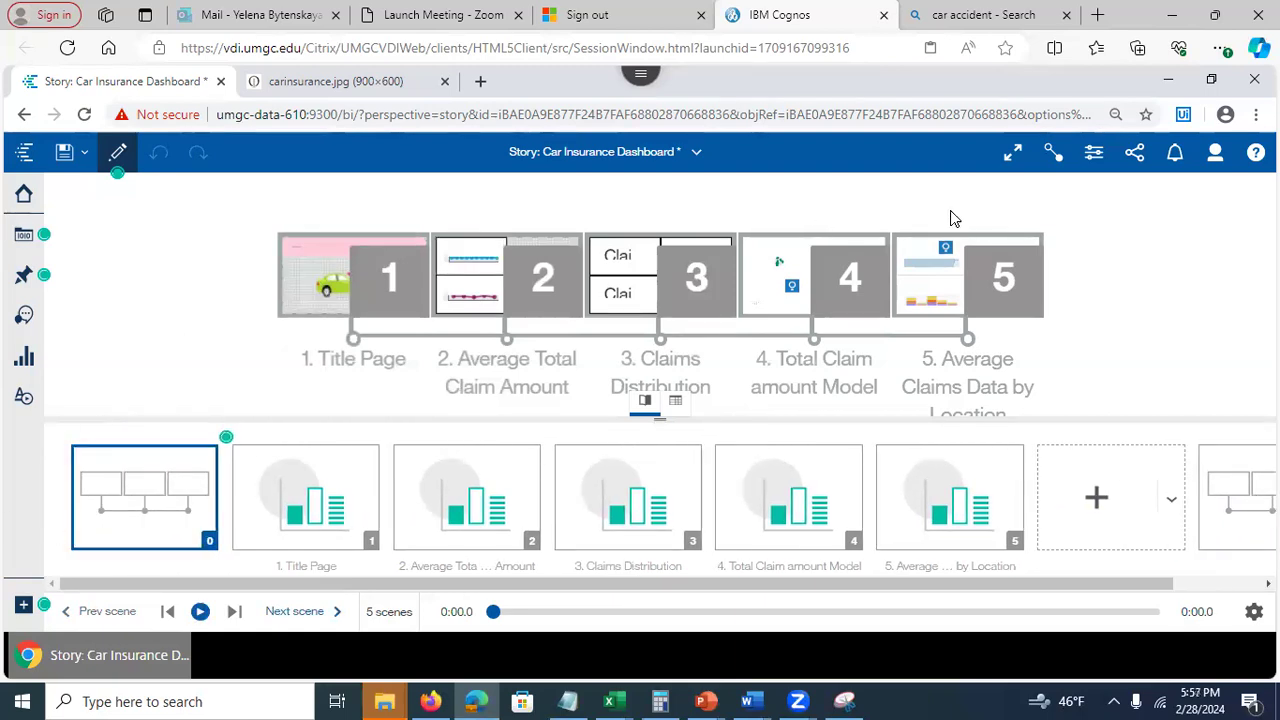
Step: Look through the advanced, colour and theme, and canvas size and grid sections of Story properties
click(1096, 154)
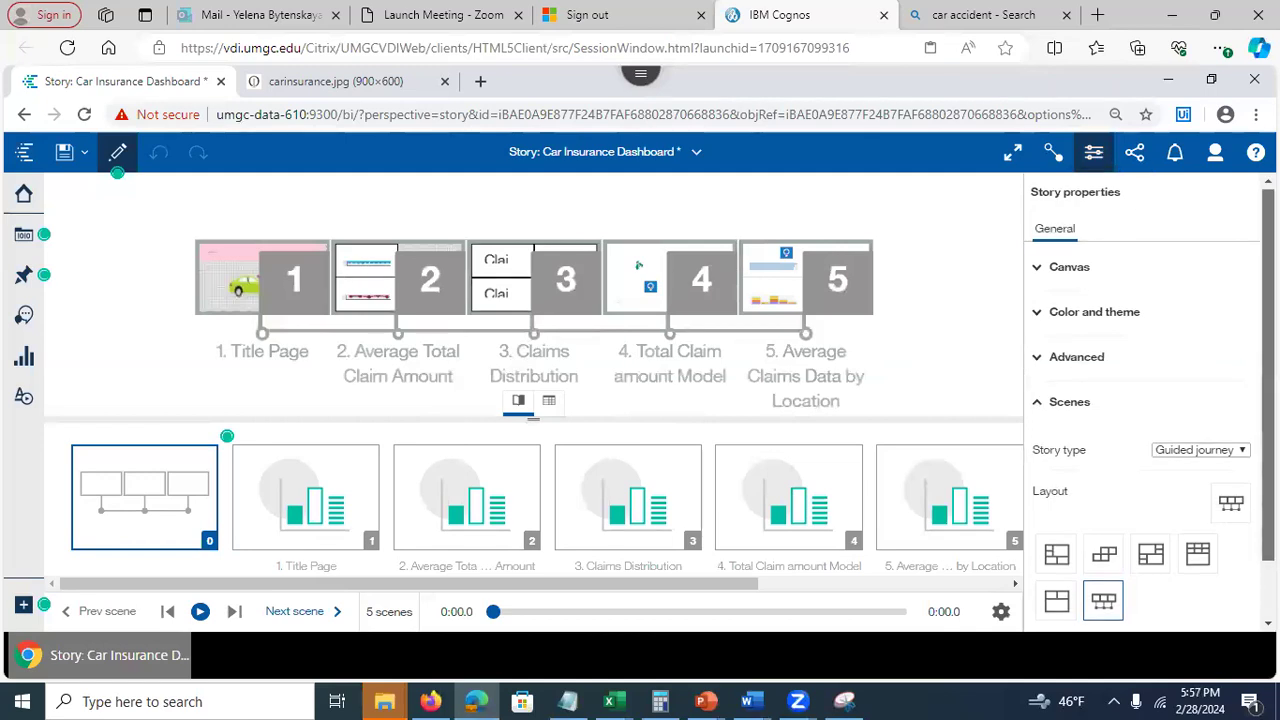
scroll(1140, 410, down, 1)
scroll(1140, 410, down, 1)
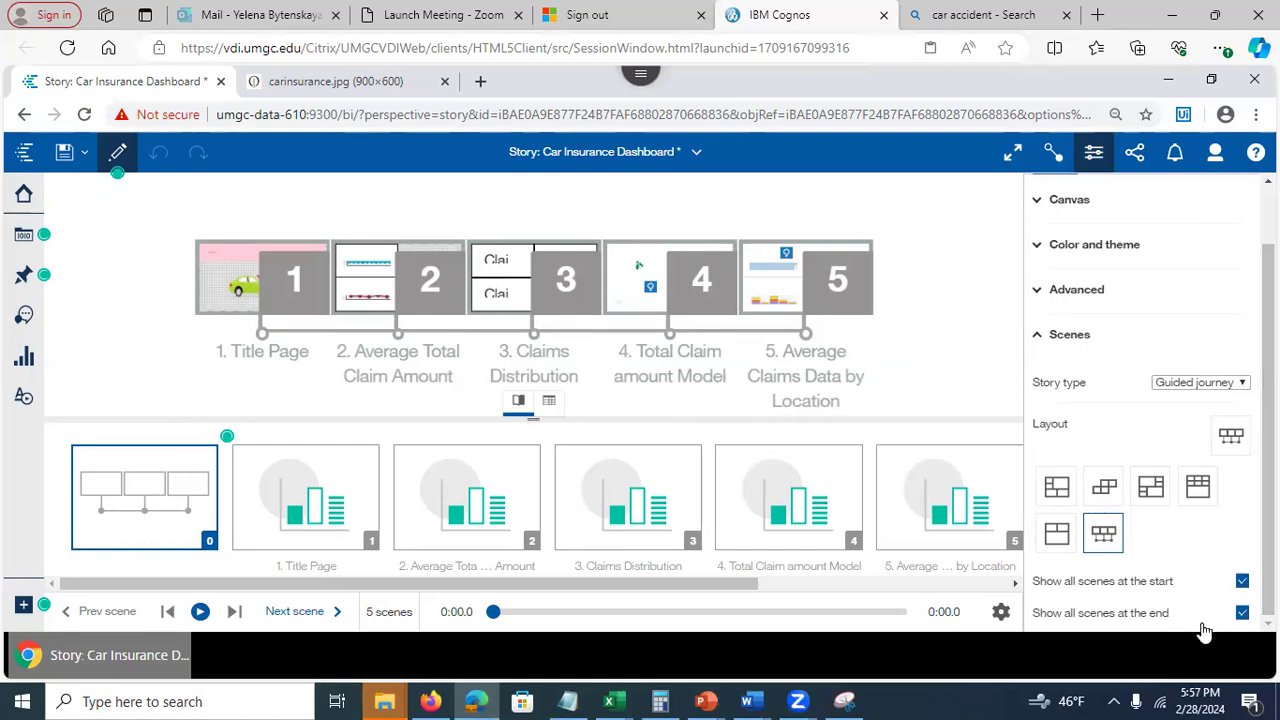
click(1040, 292)
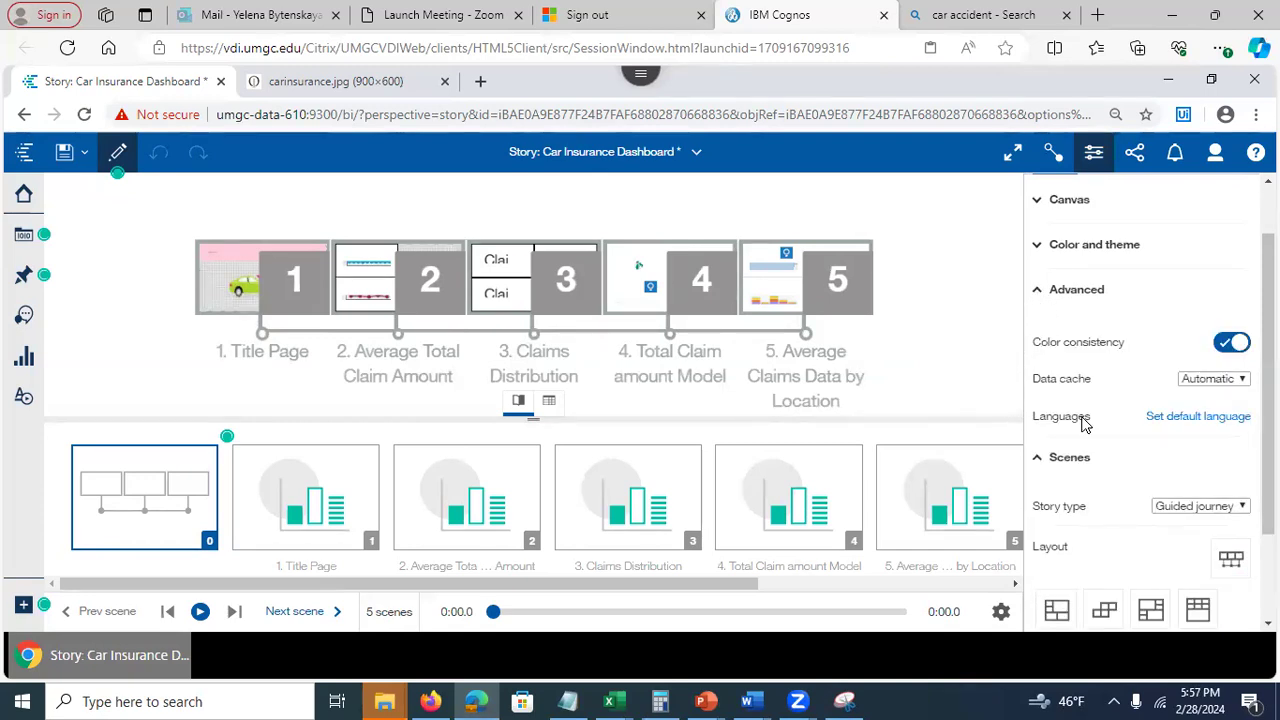
click(1039, 248)
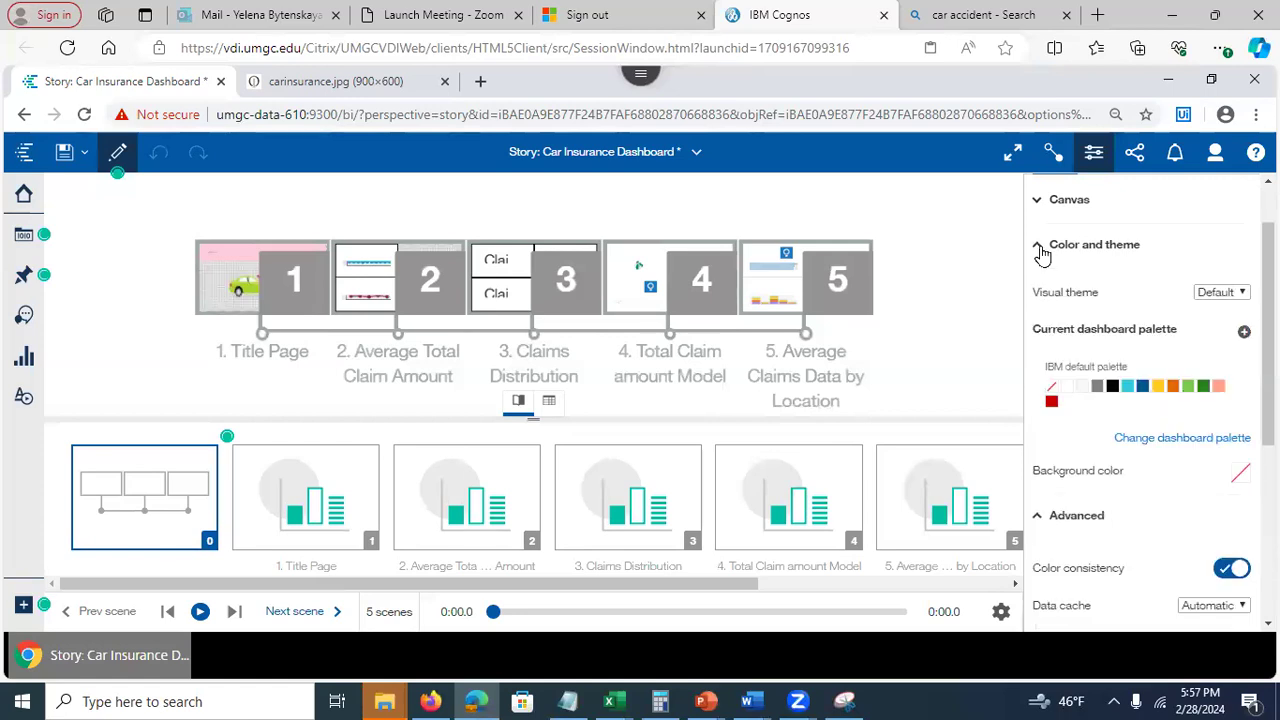
click(1055, 206)
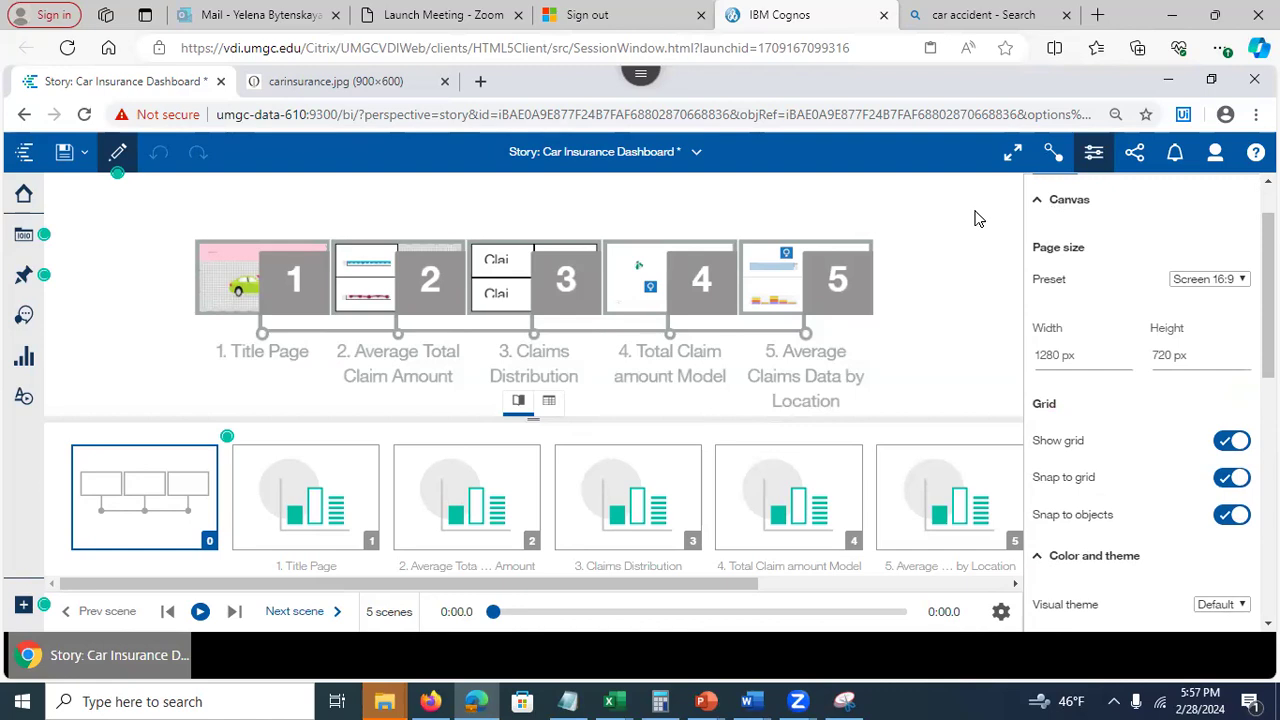
click(1094, 152)
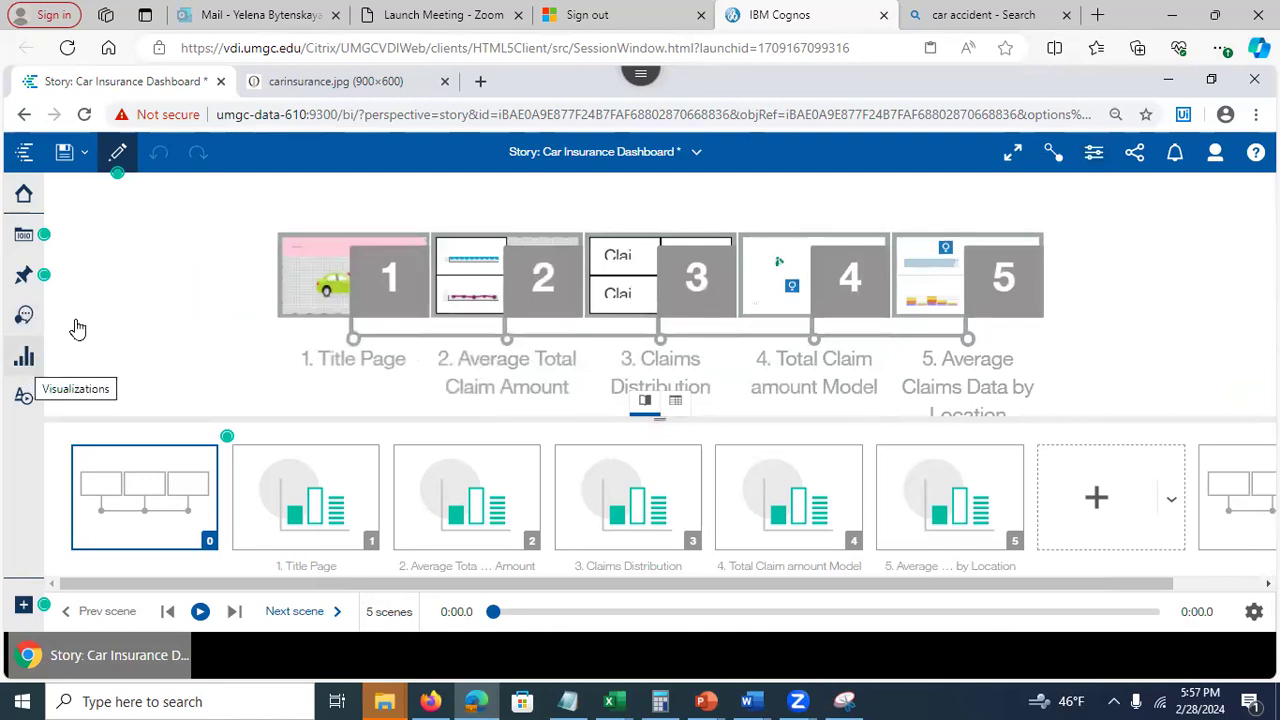
Step: Save the guided-journey story, glance at the Cognos analytics Session 2 slides, then minimize PowerPoint
click(64, 152)
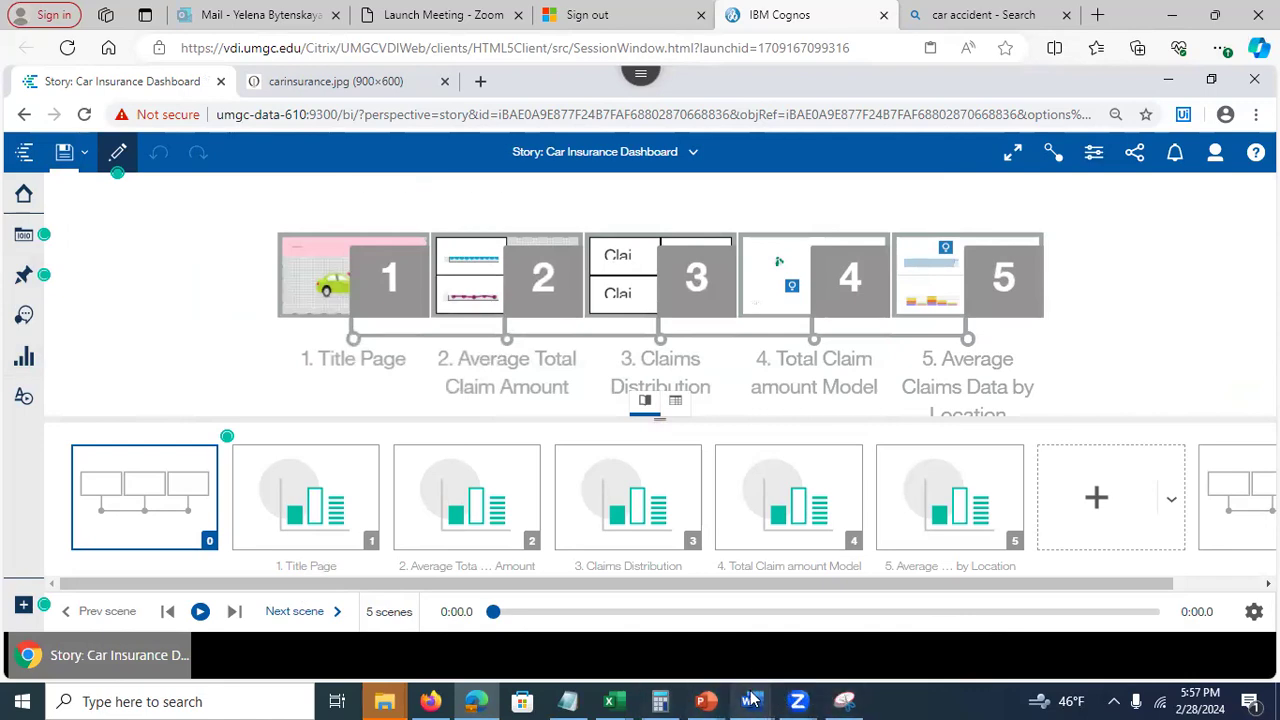
mouse_move(706, 700)
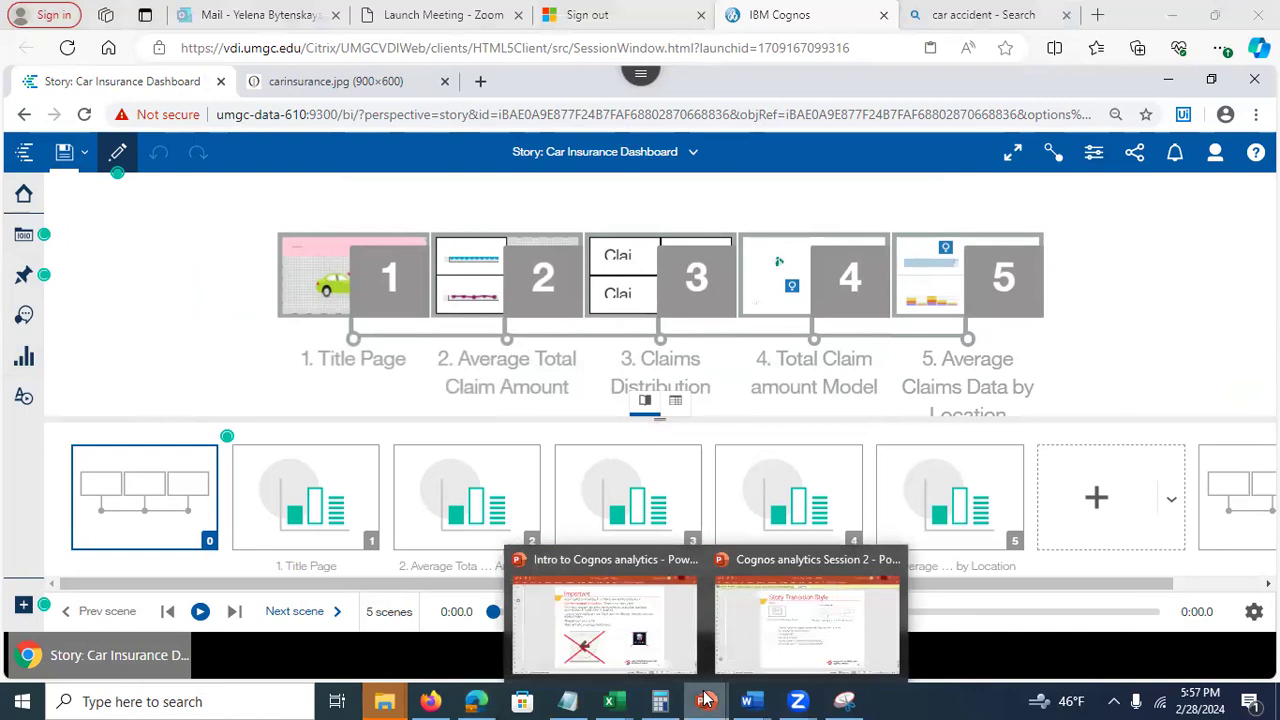
click(791, 628)
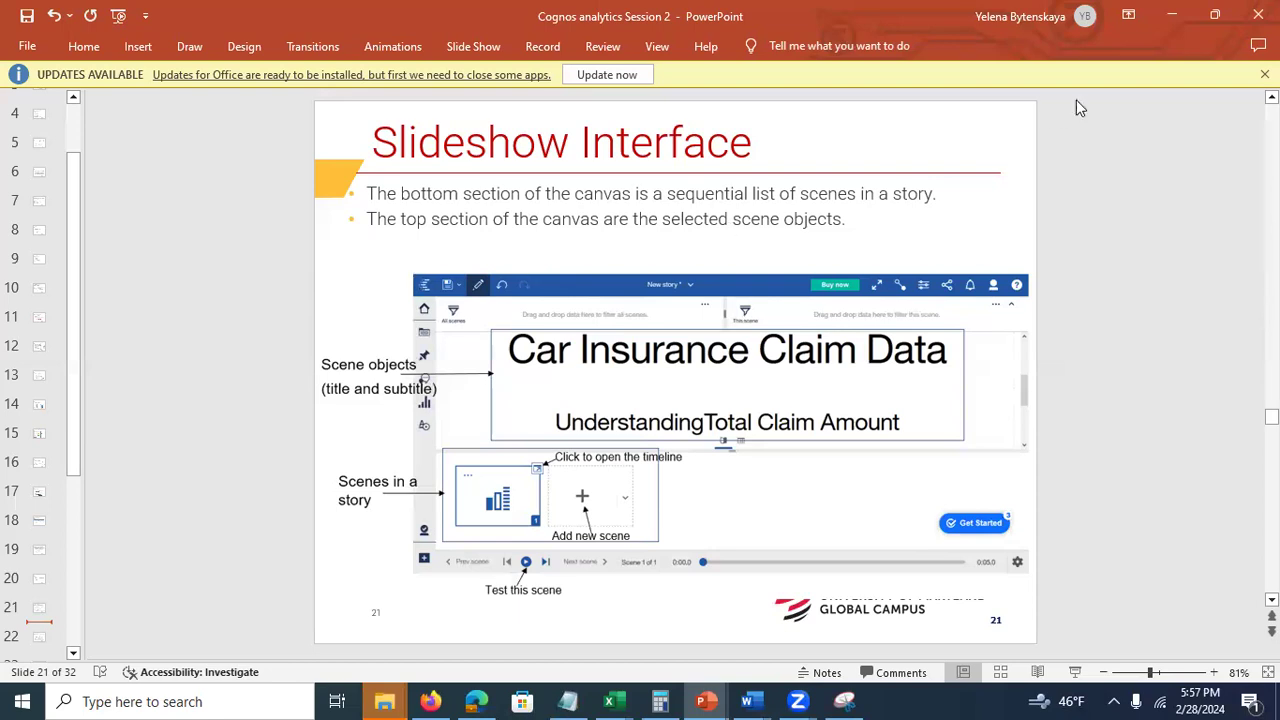
click(1168, 26)
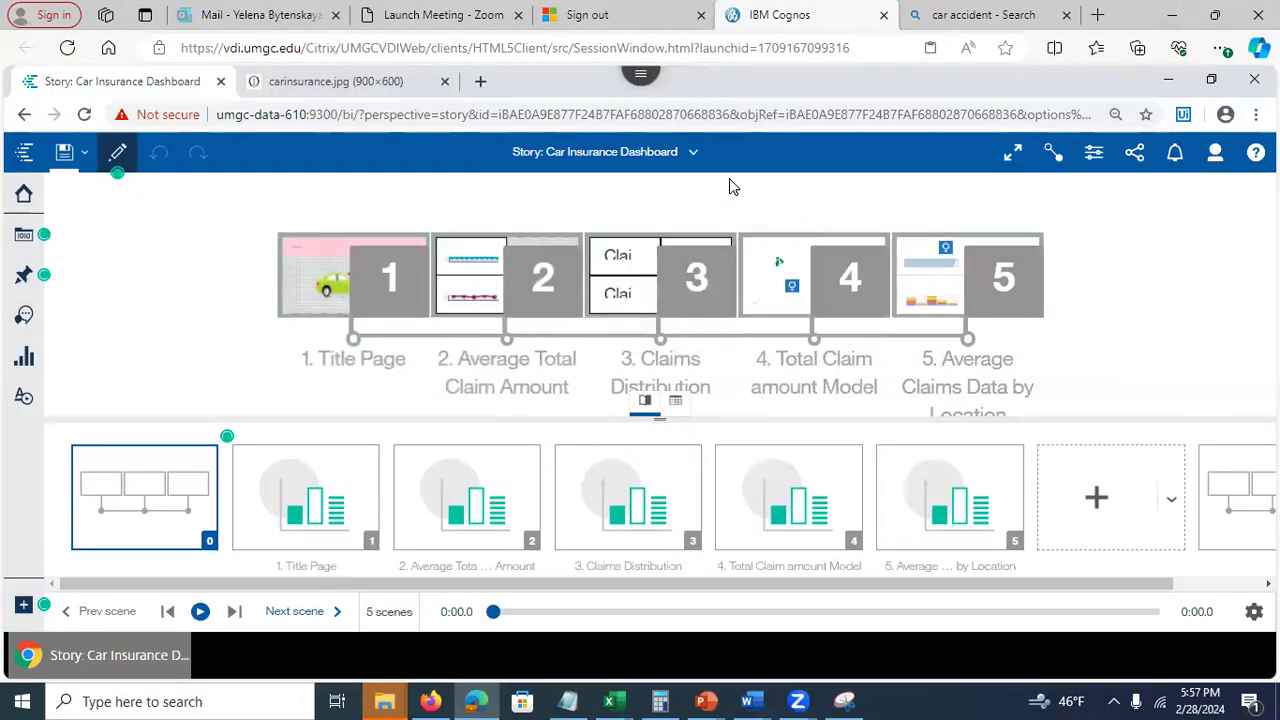
Step: Close the open story and Car Insurance Dashboard views
click(692, 154)
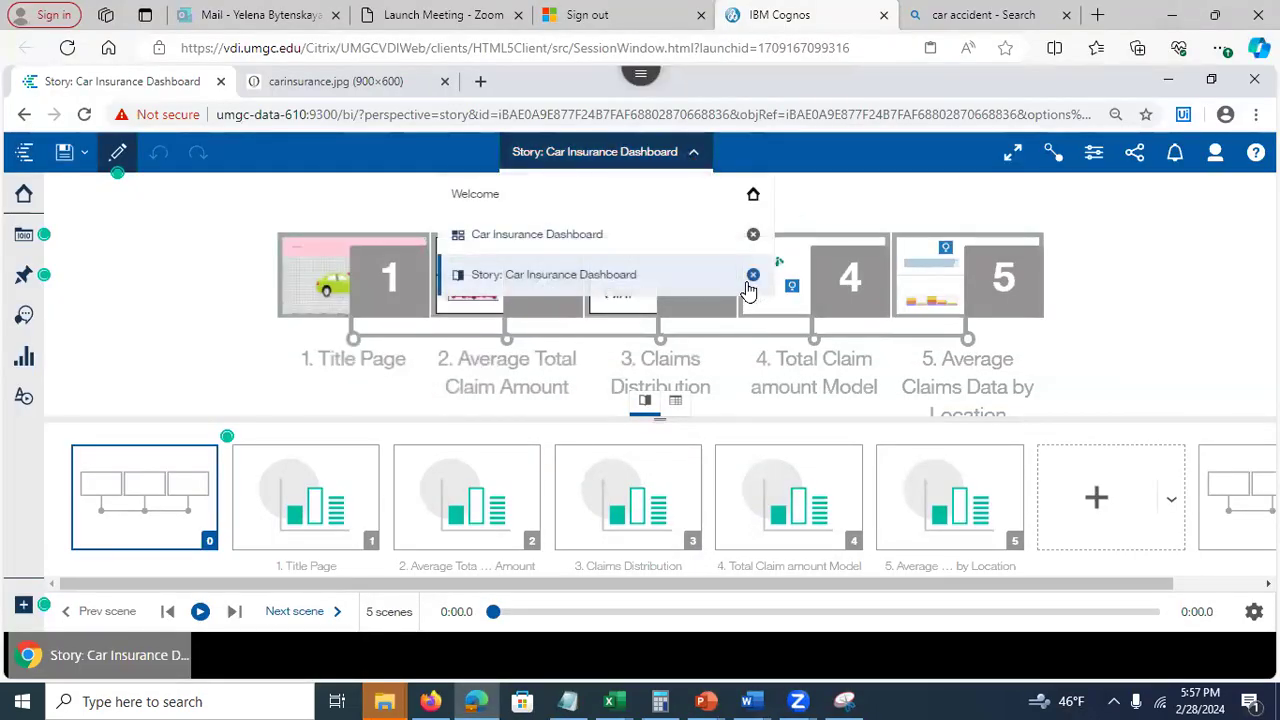
click(753, 275)
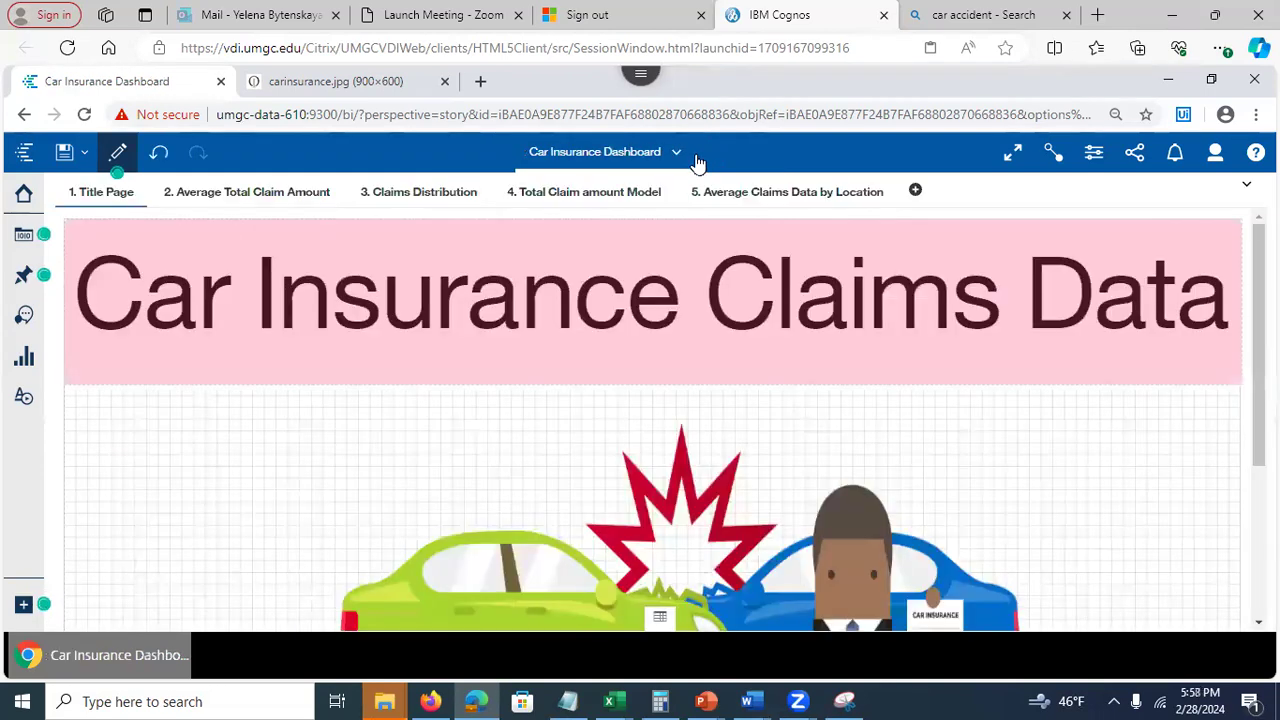
click(677, 156)
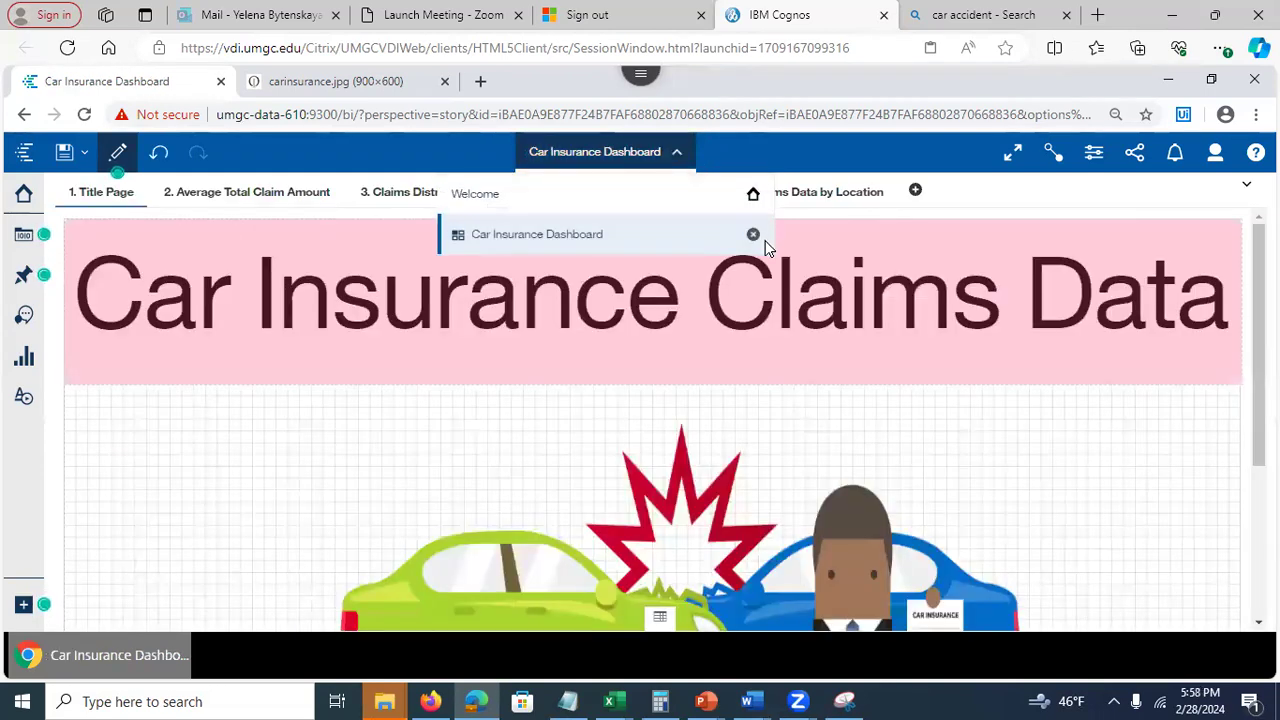
click(753, 241)
click(677, 153)
click(752, 236)
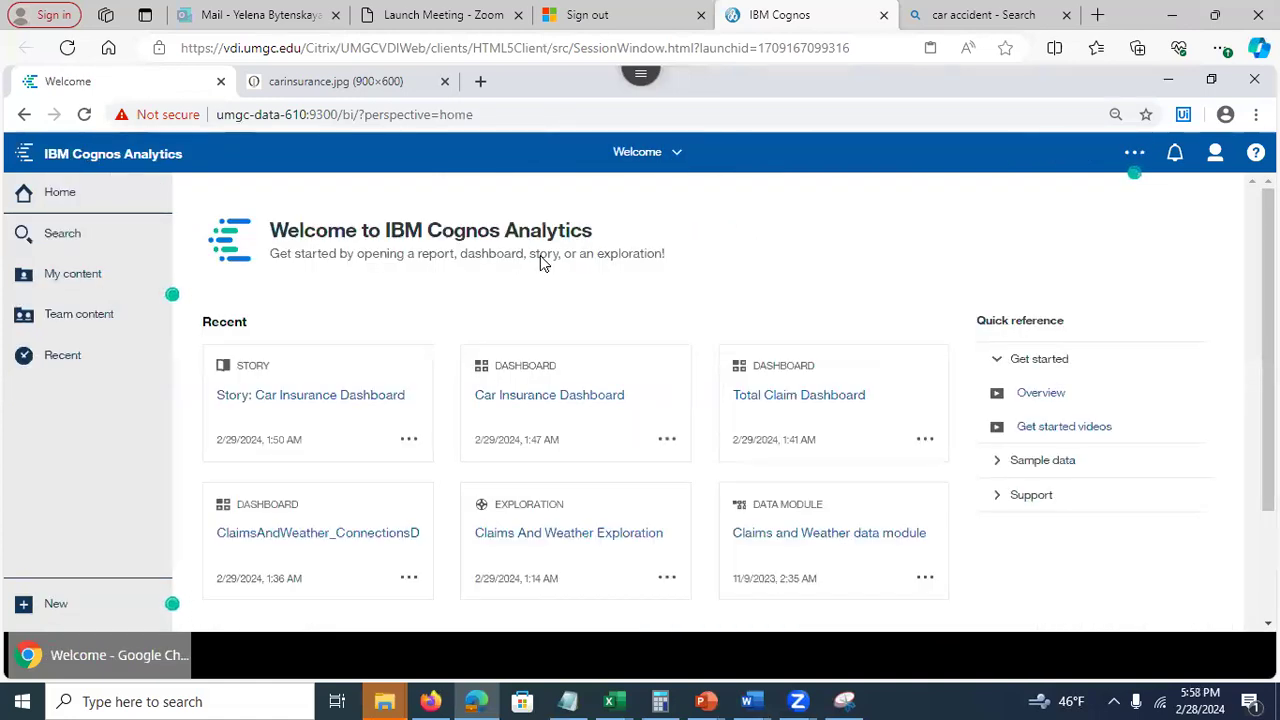
Step: Create a new story from the first Guided journey layout
click(52, 603)
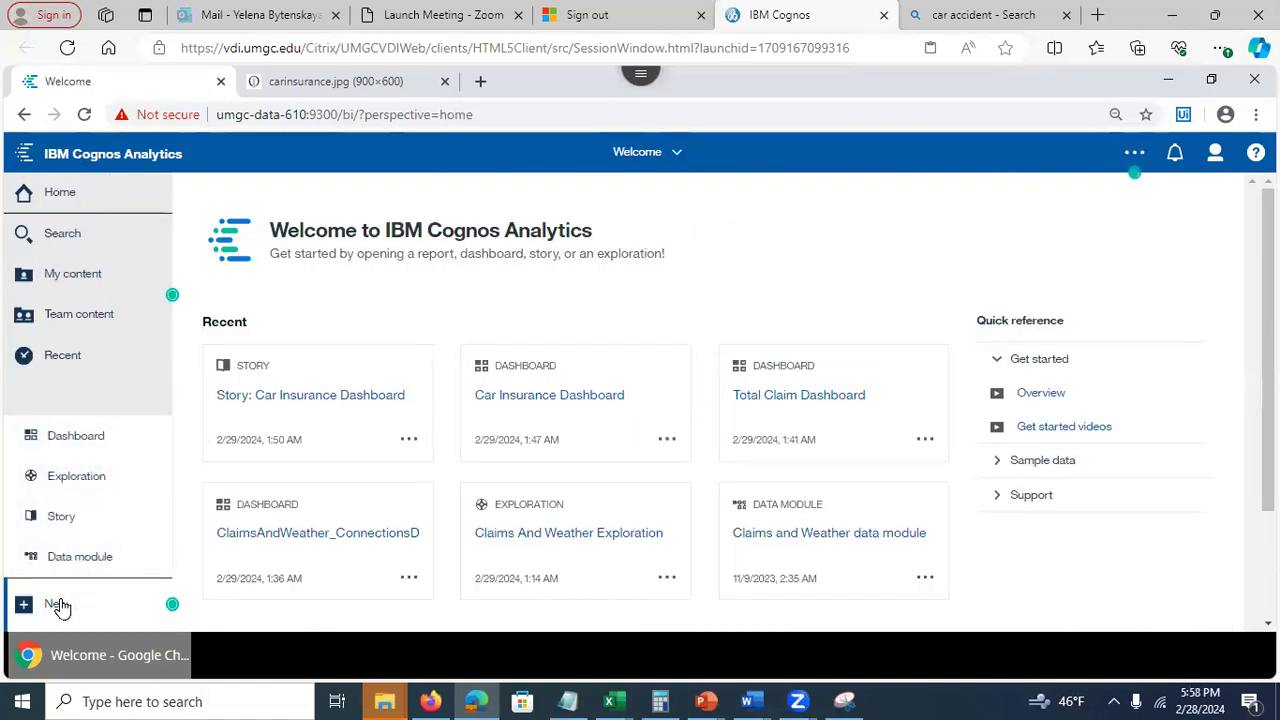
click(70, 520)
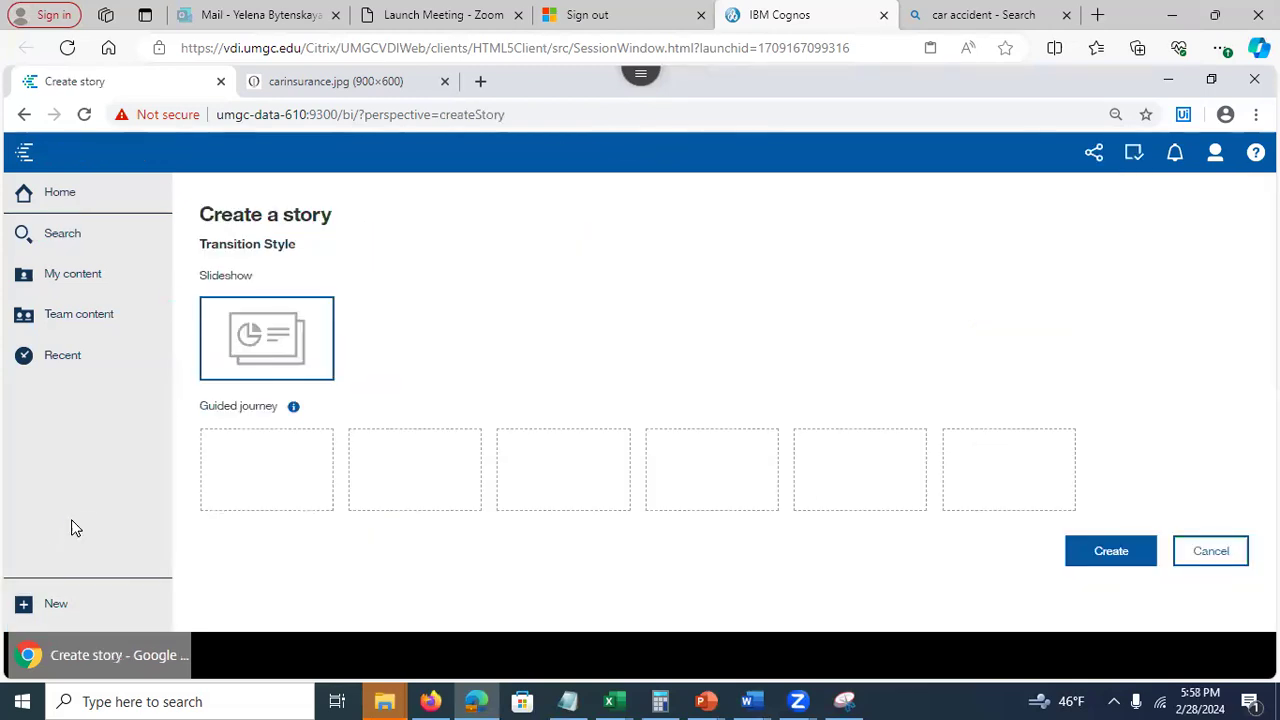
click(270, 467)
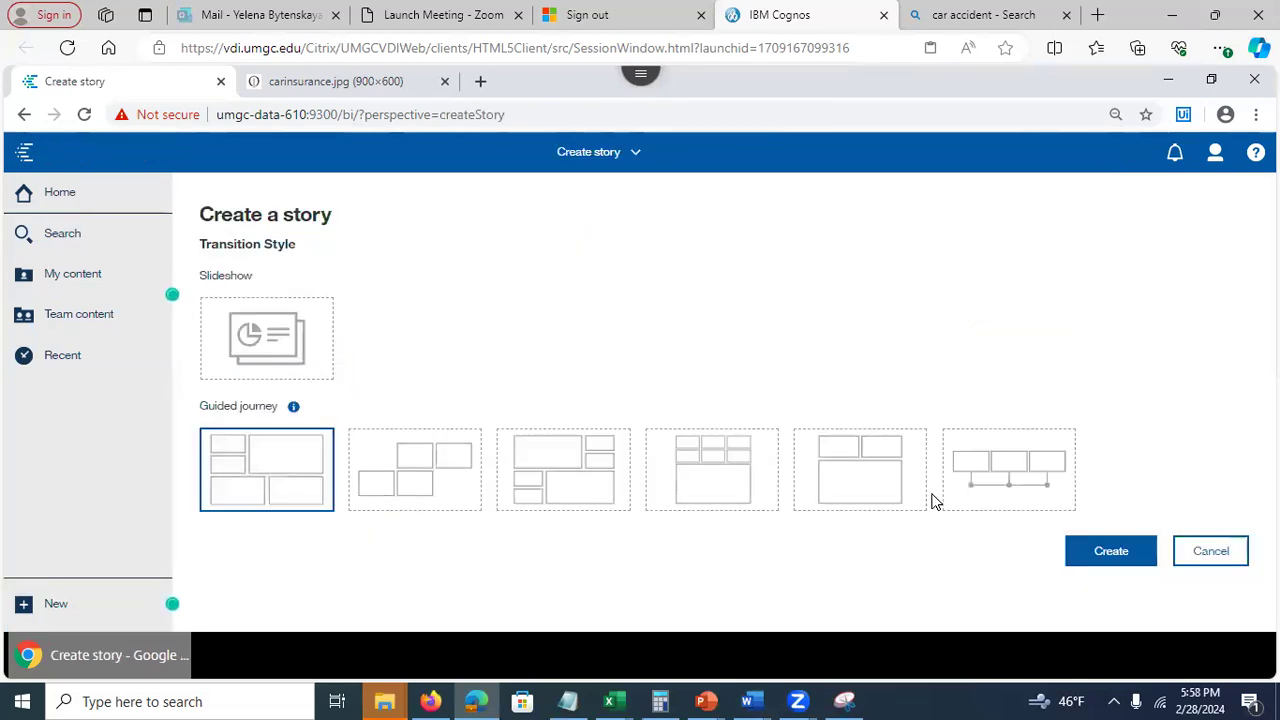
click(1112, 551)
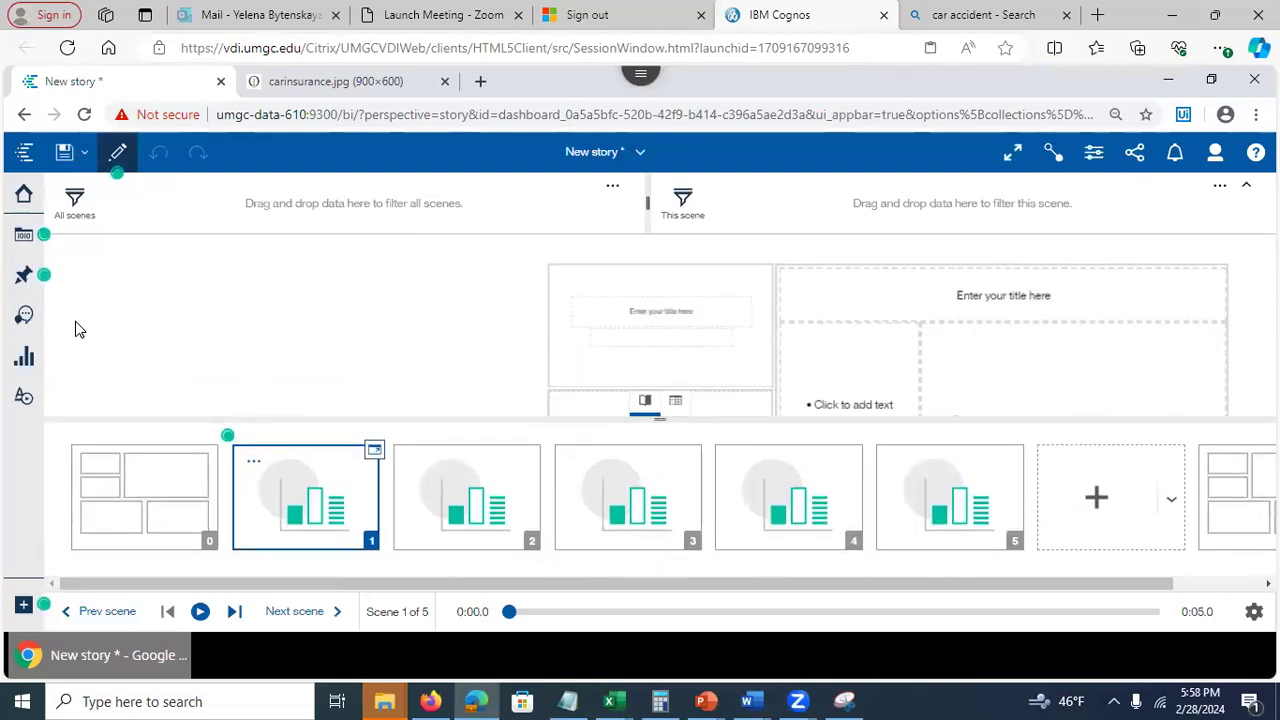
click(24, 238)
Step: Add the Claims and Weather data module from My content and expand Claims and Weather.xlsx fields
click(185, 514)
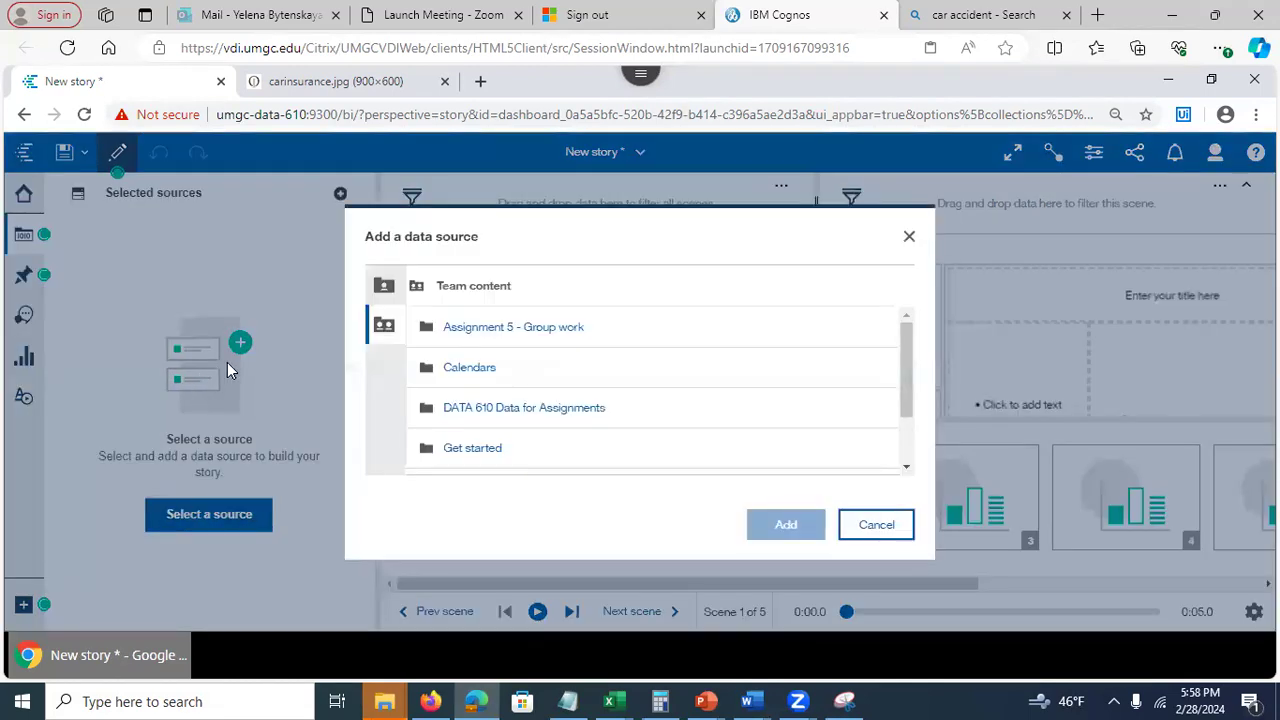
click(388, 288)
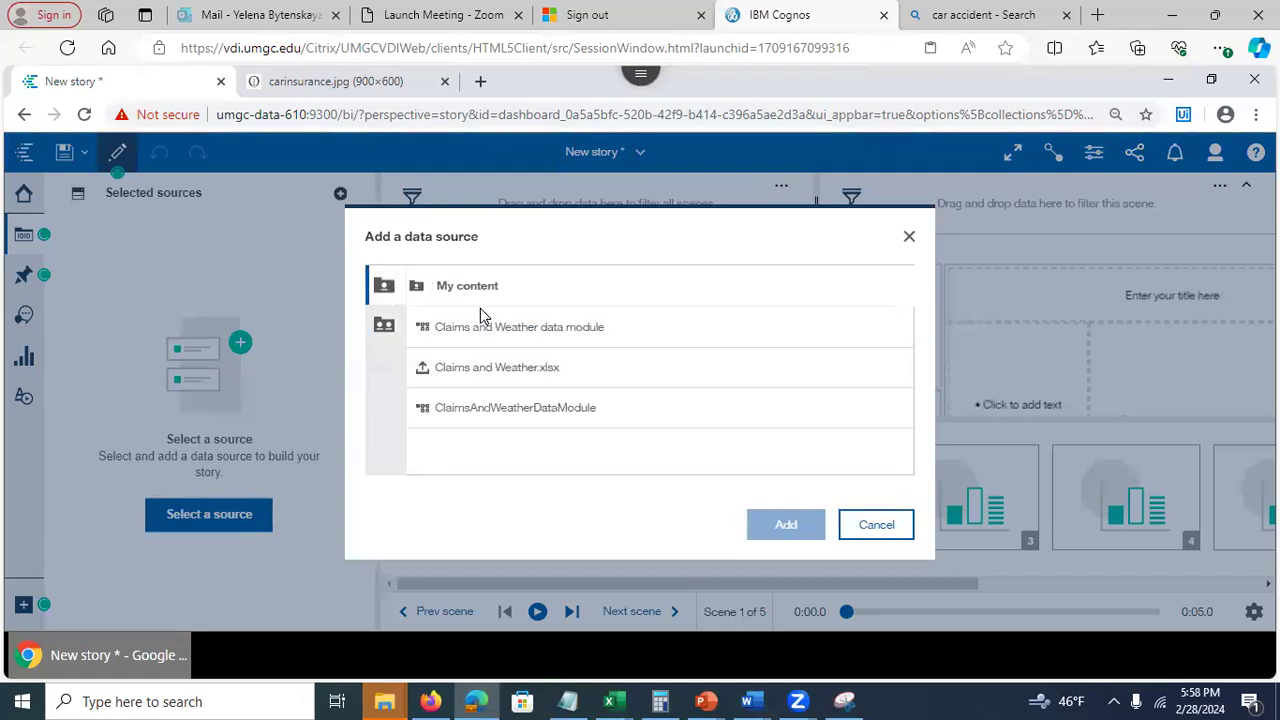
click(525, 333)
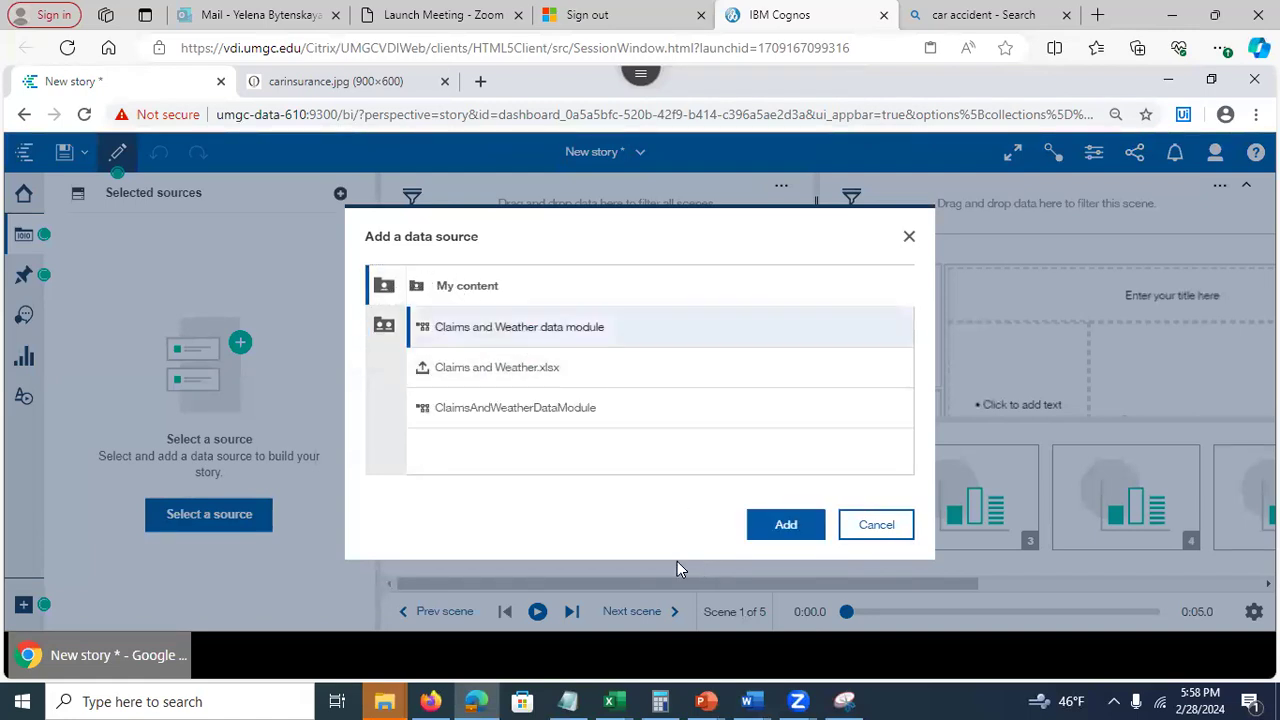
click(786, 526)
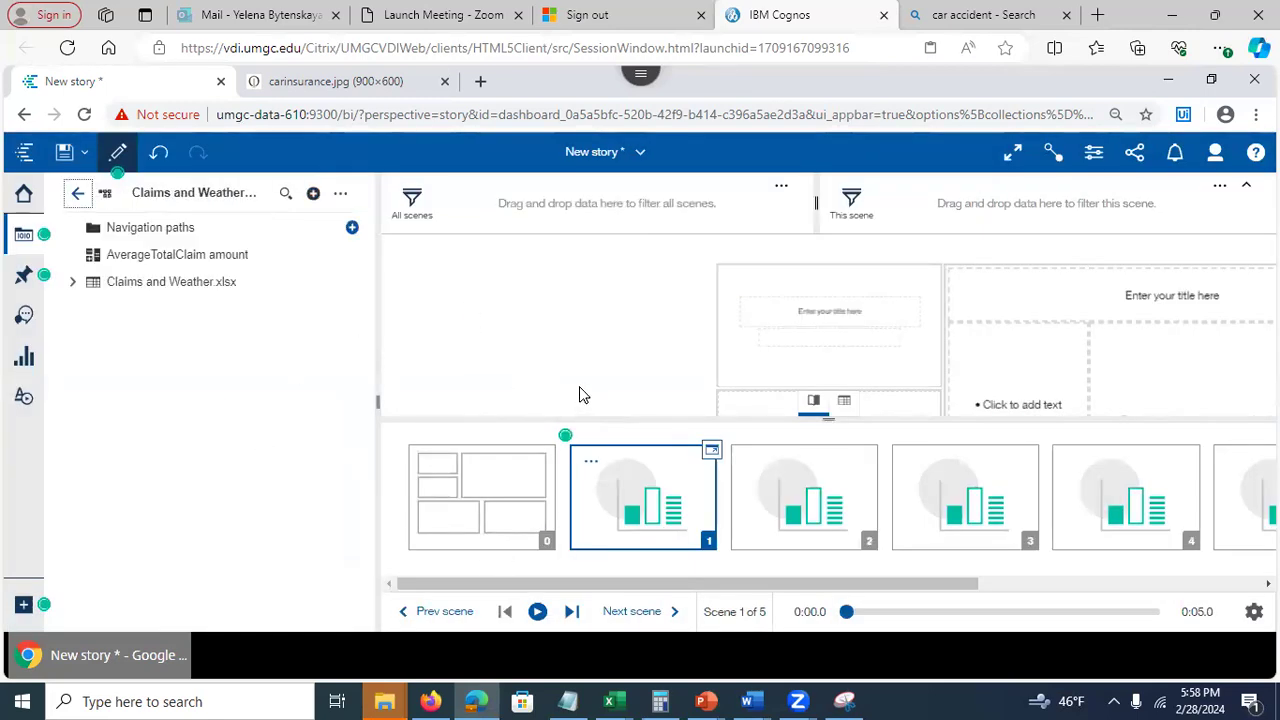
click(72, 283)
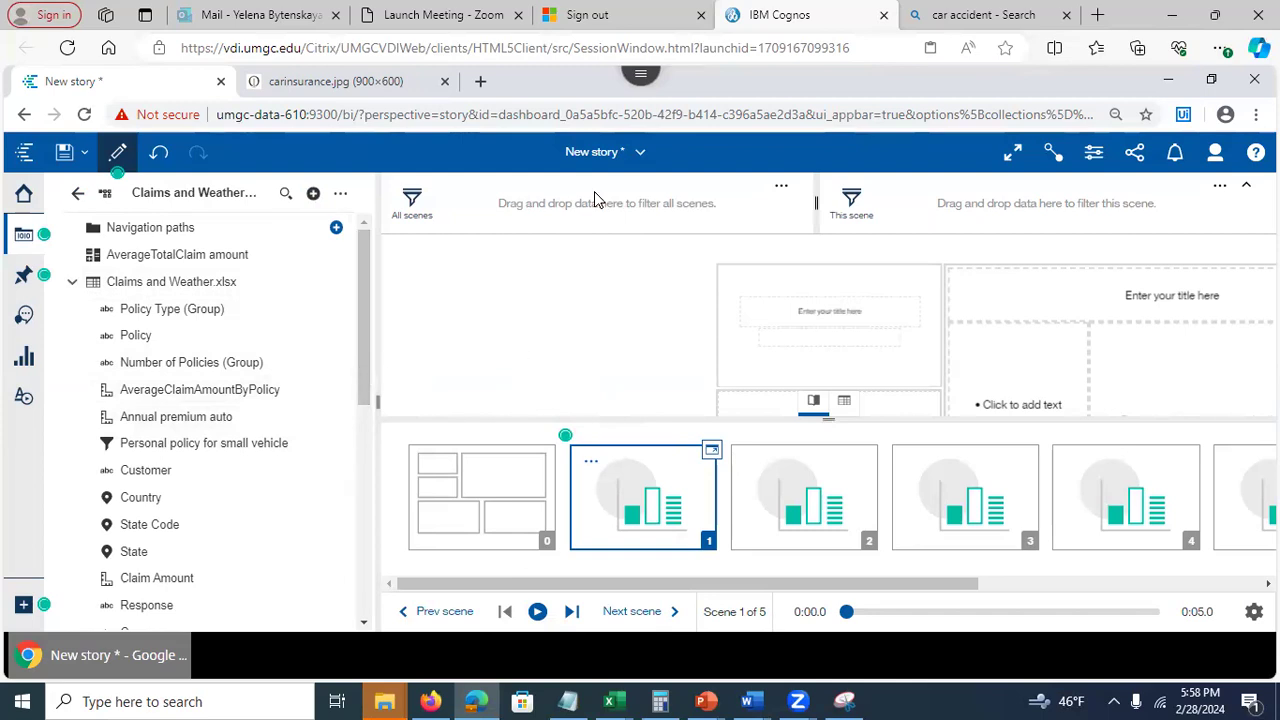
Step: Close the new story view without saving it
click(640, 151)
click(752, 235)
click(668, 429)
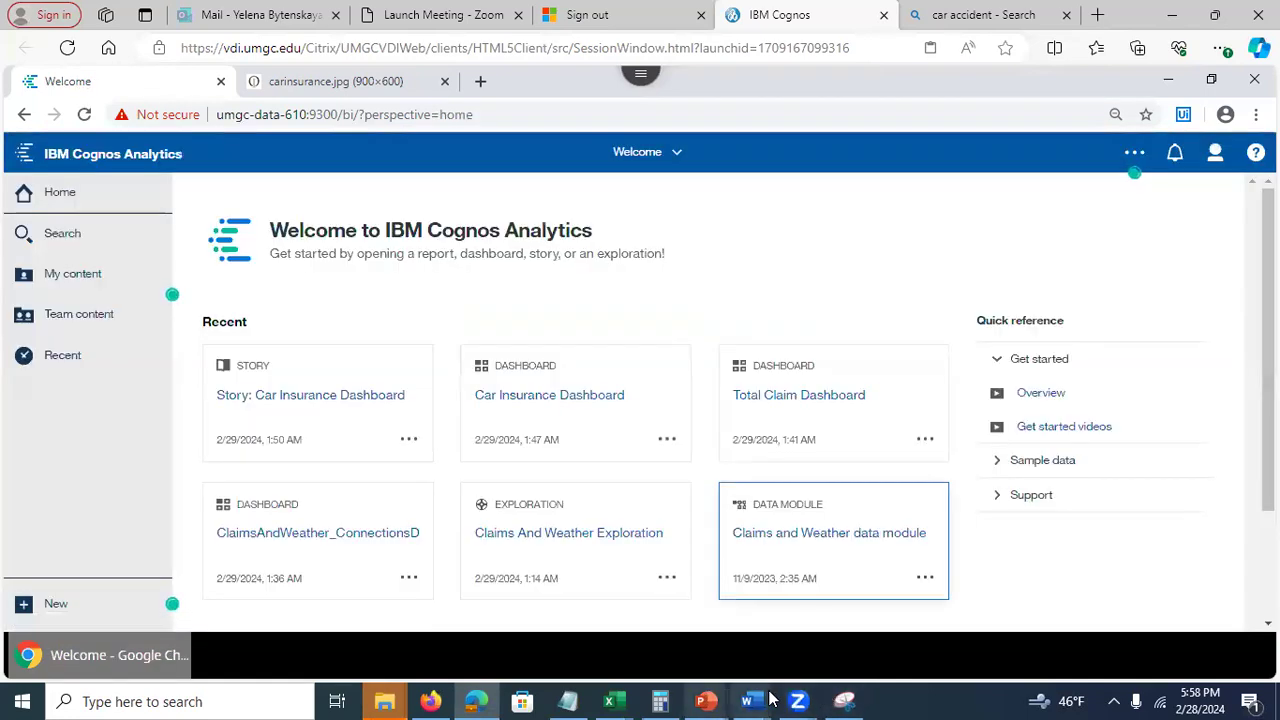
Step: In PowerPoint, advance through slides 22–25 to Sample Dashboards and Sample Stories, then minimize it
mouse_move(707, 700)
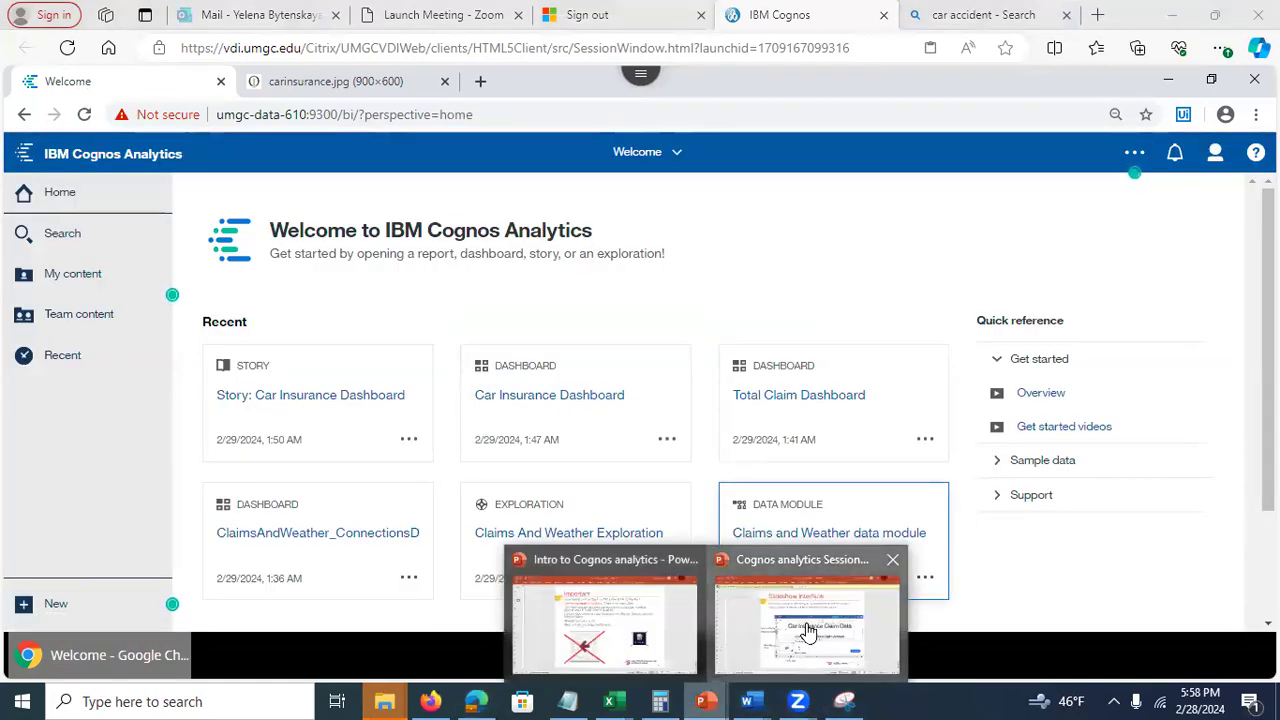
click(748, 655)
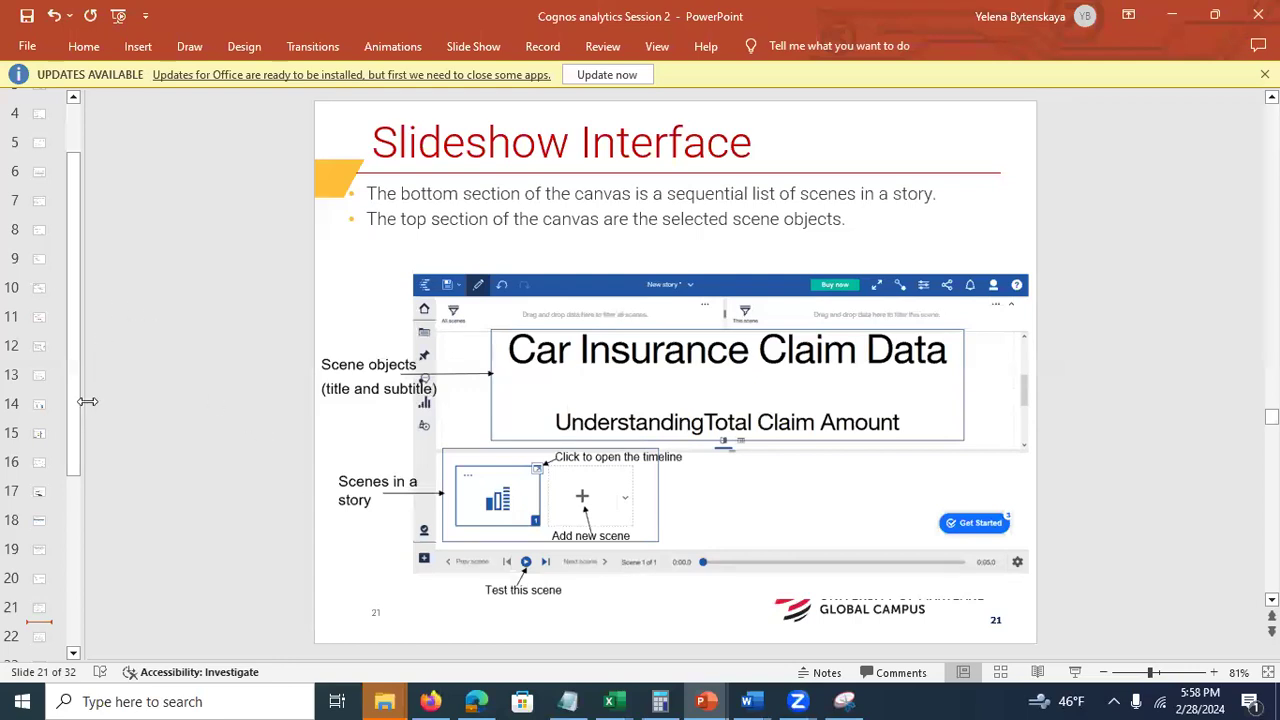
drag(71, 465, 71, 505)
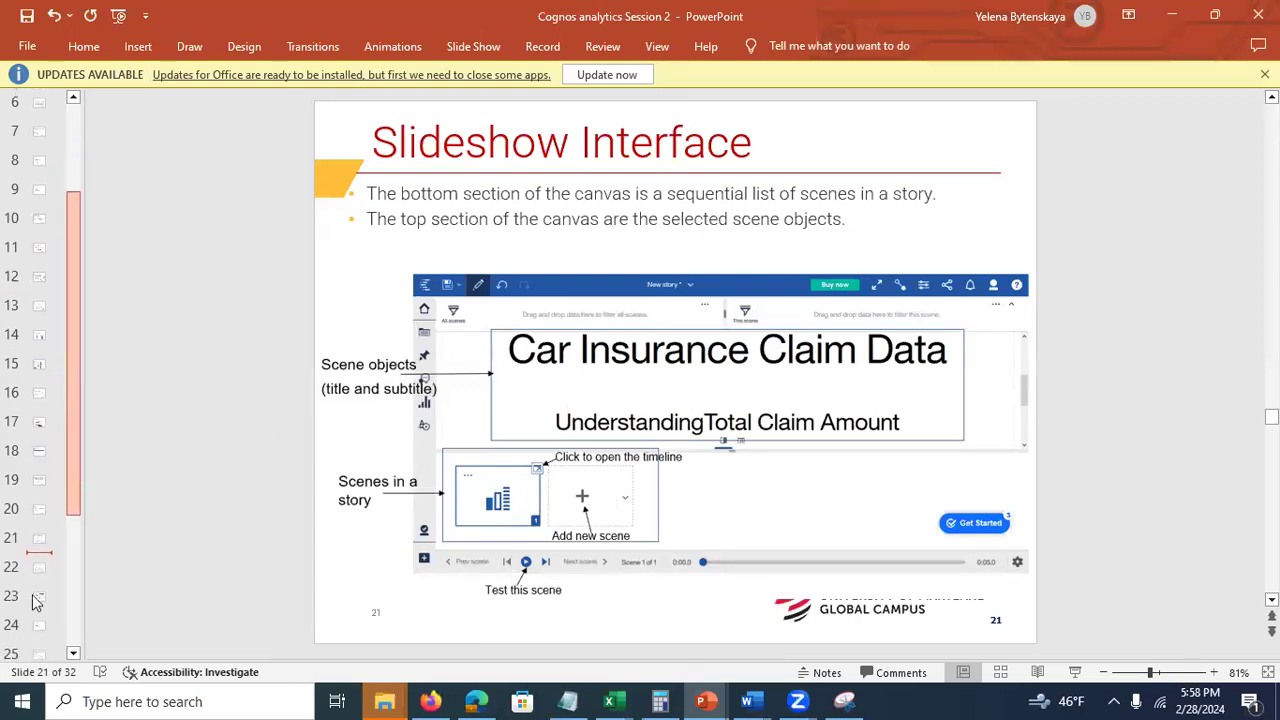
click(36, 570)
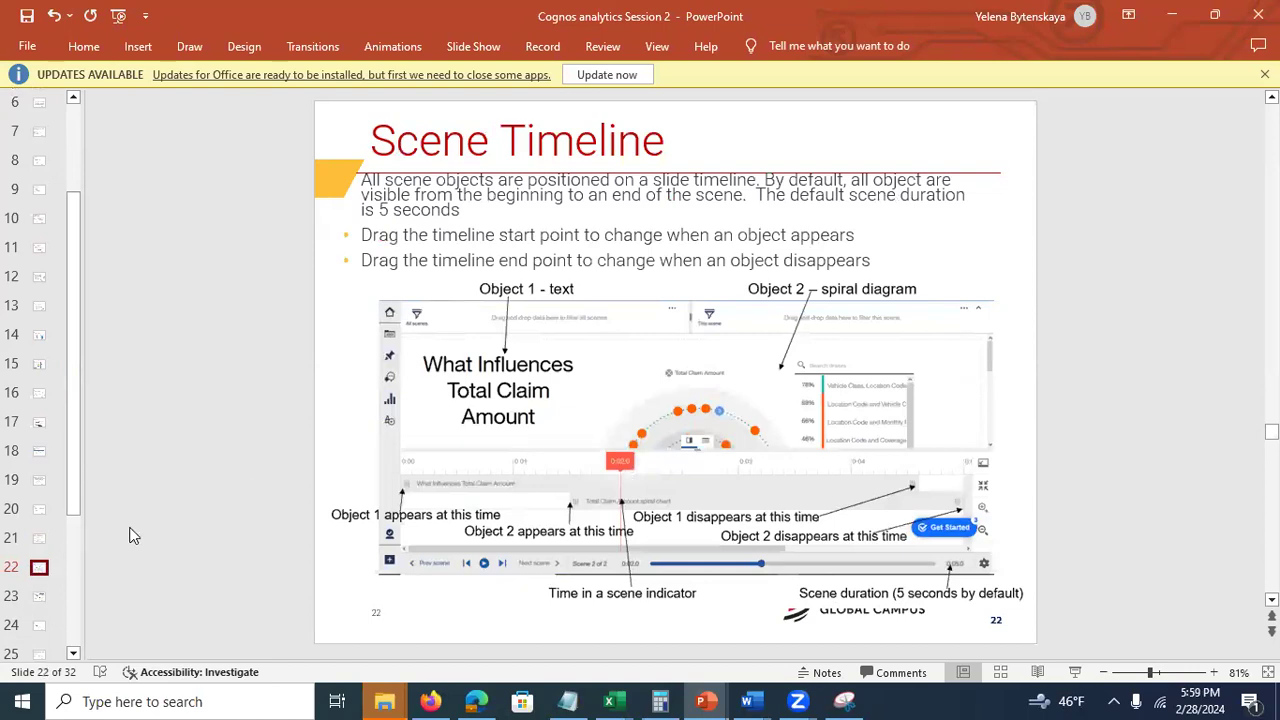
drag(73, 512, 76, 545)
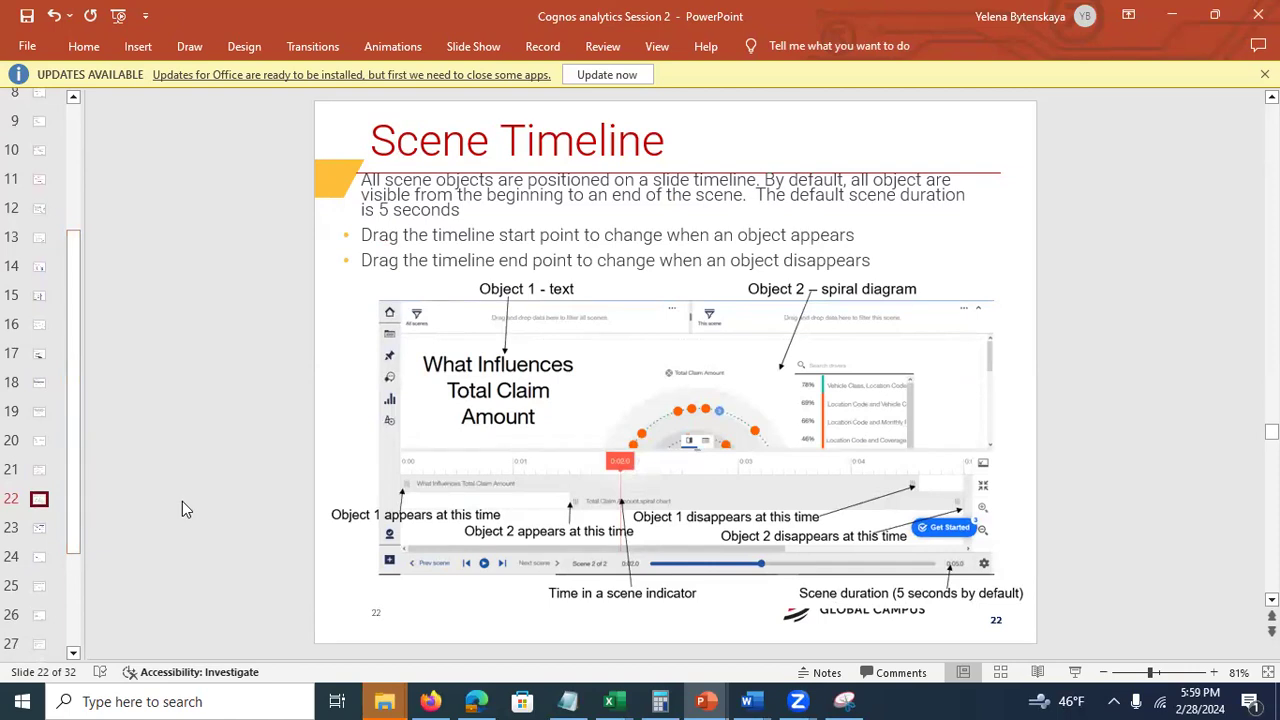
click(36, 533)
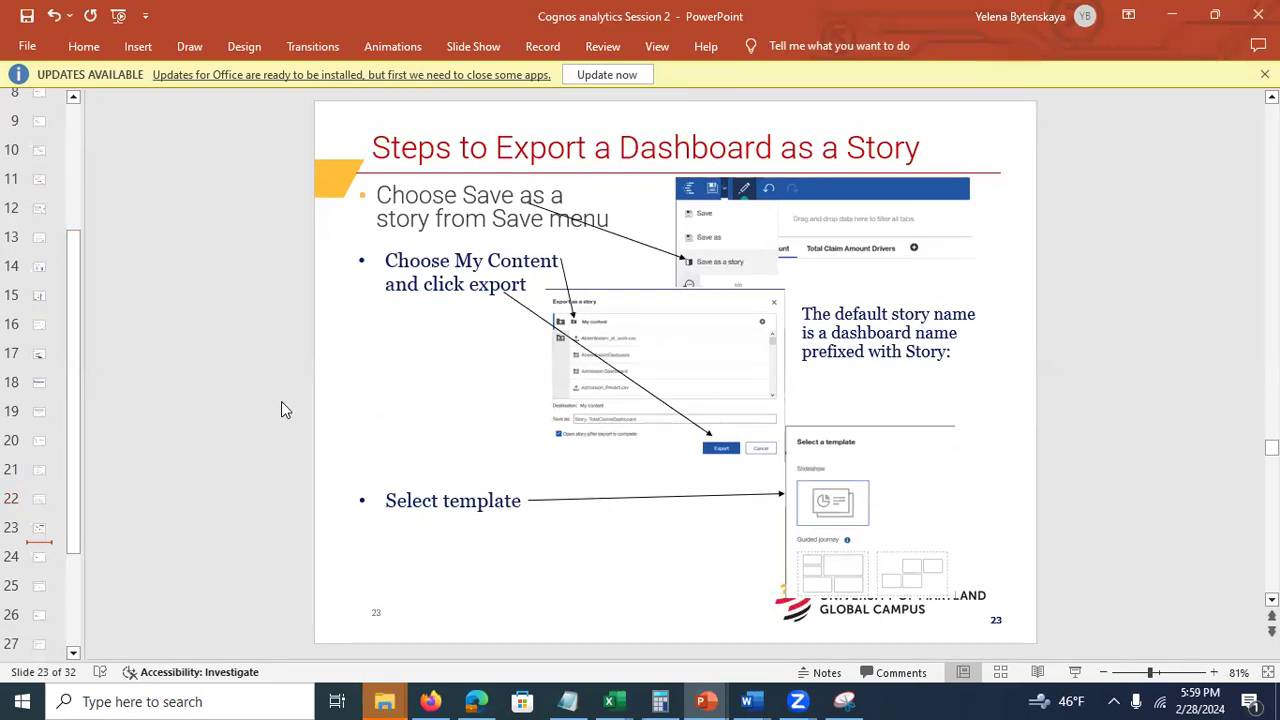
click(40, 559)
click(38, 587)
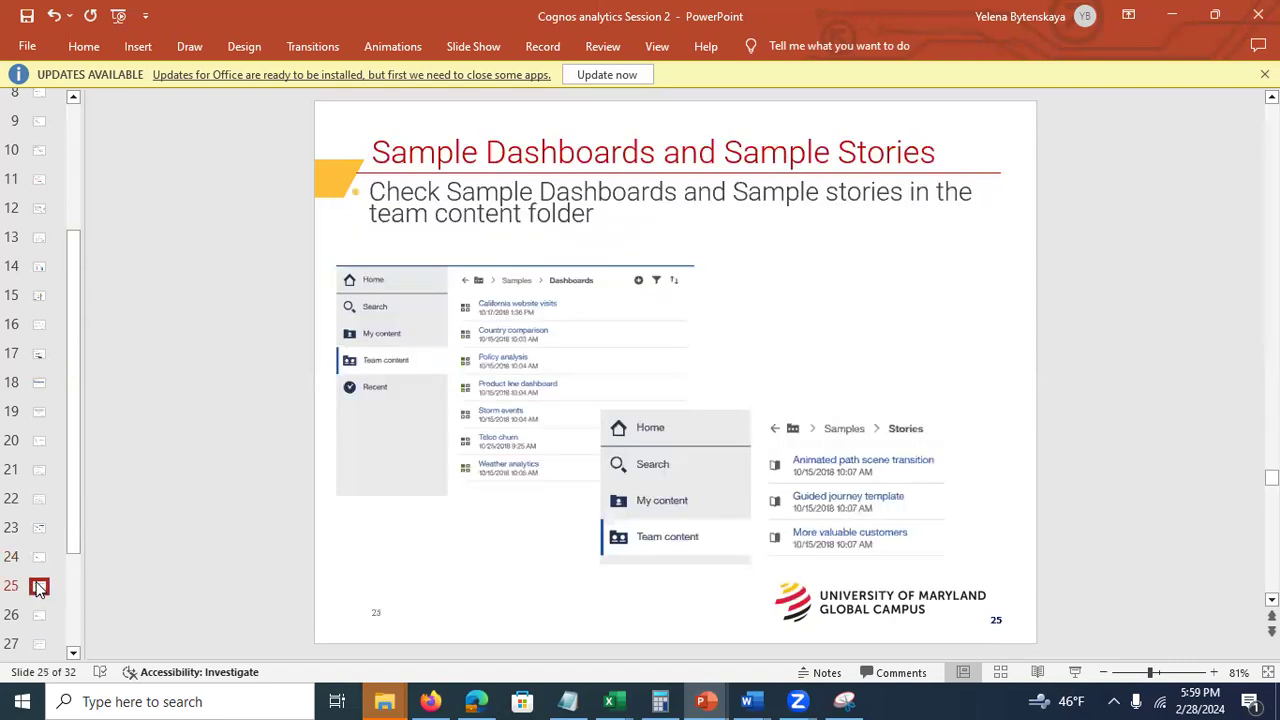
click(1168, 27)
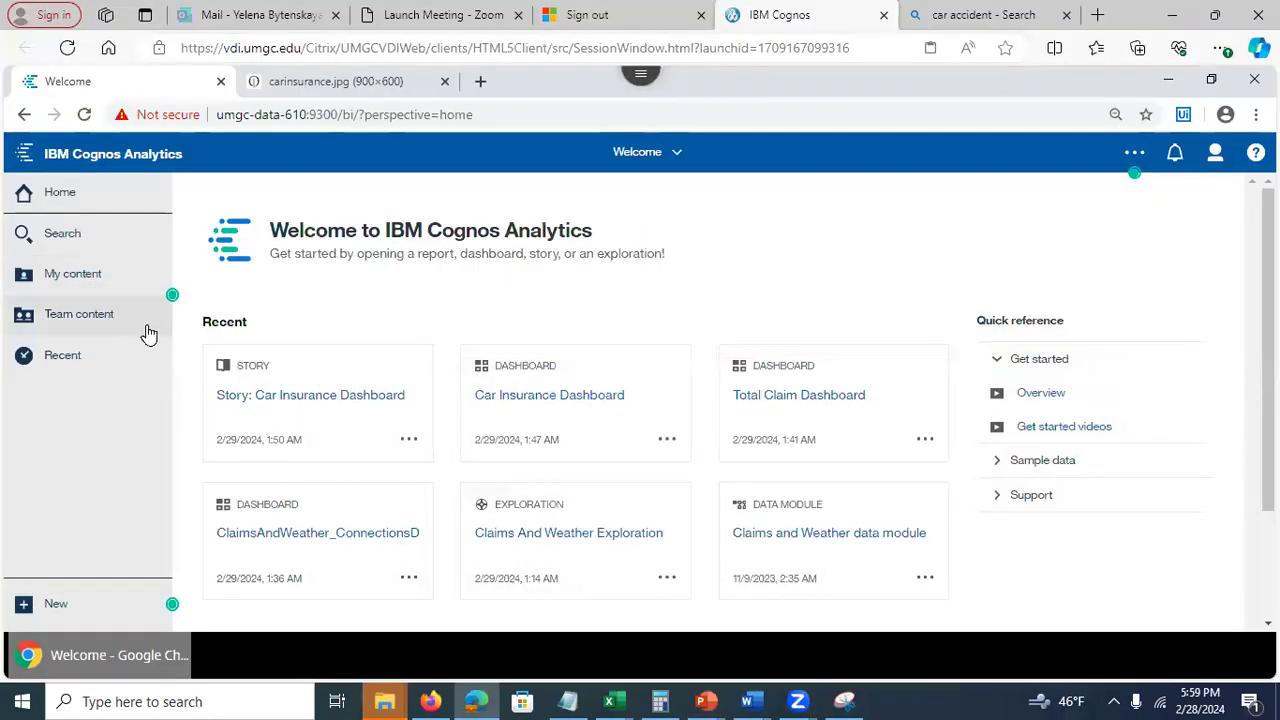
Step: Browse Team content > Samples > Stories to look over the sample stories
click(83, 321)
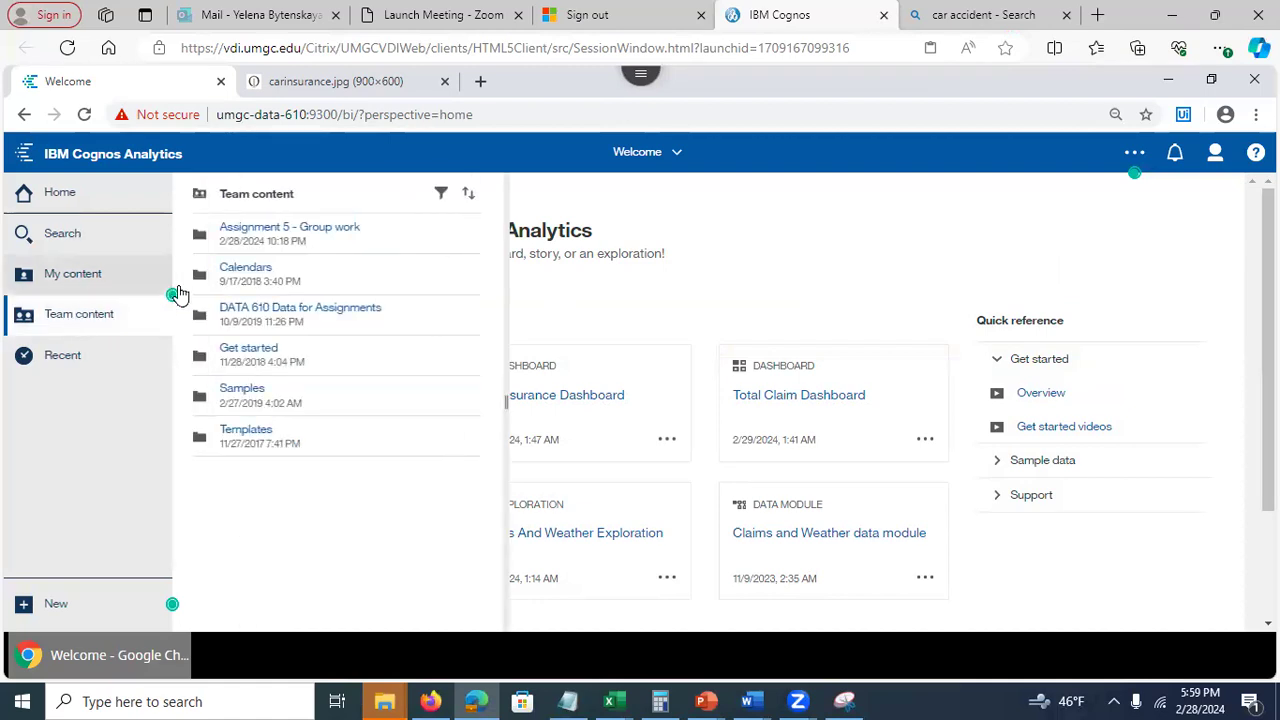
click(240, 391)
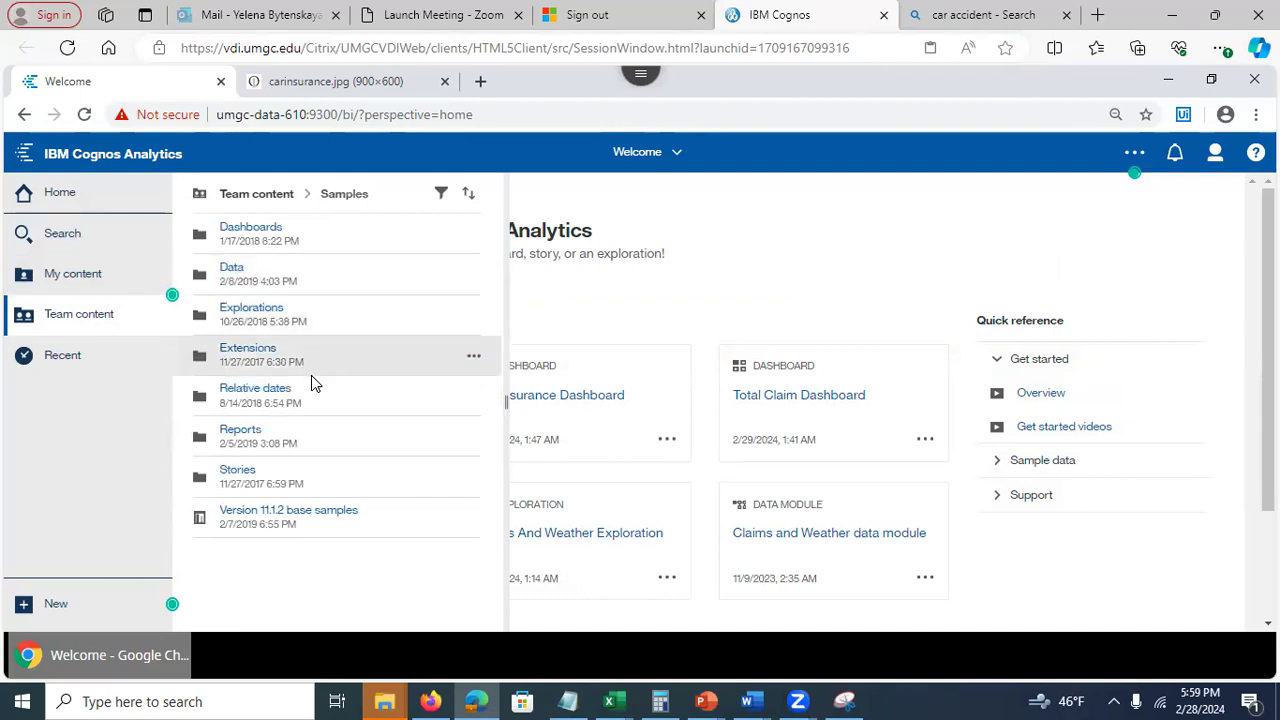
click(240, 470)
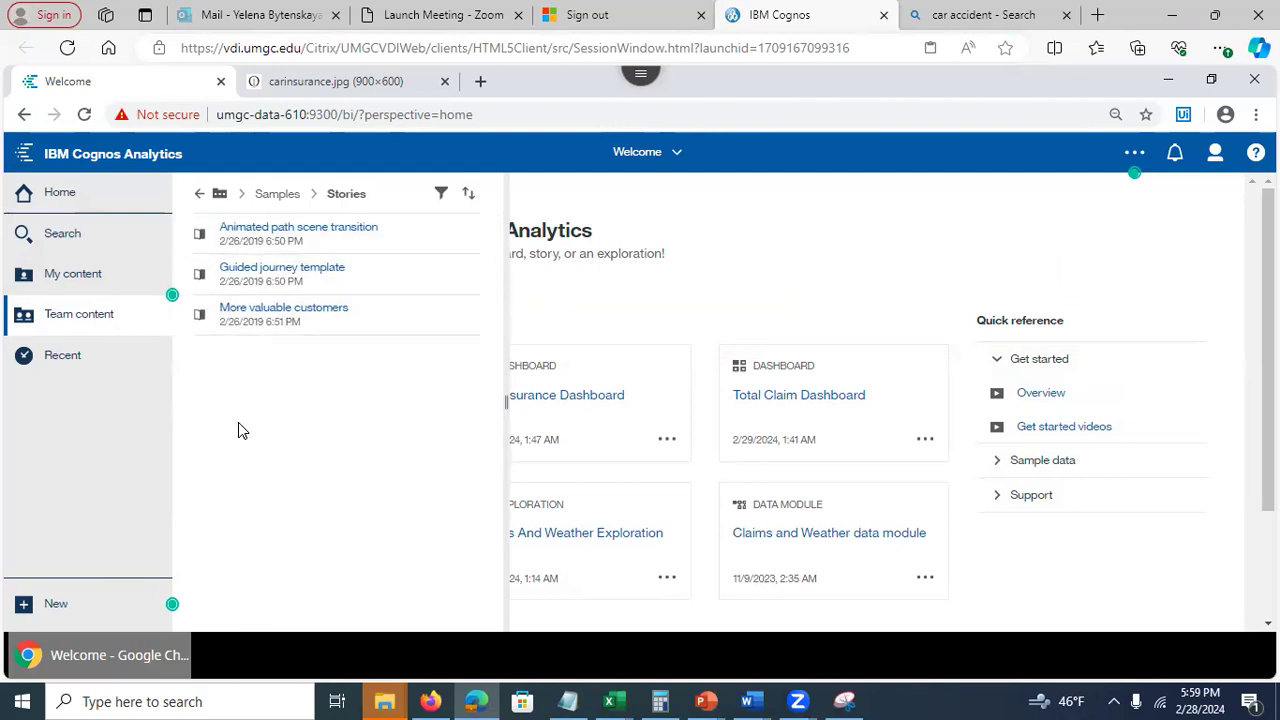
Step: Open the Car Insurance Dashboard from DATA 610 Data for Assignments > Walk-through Data
click(199, 193)
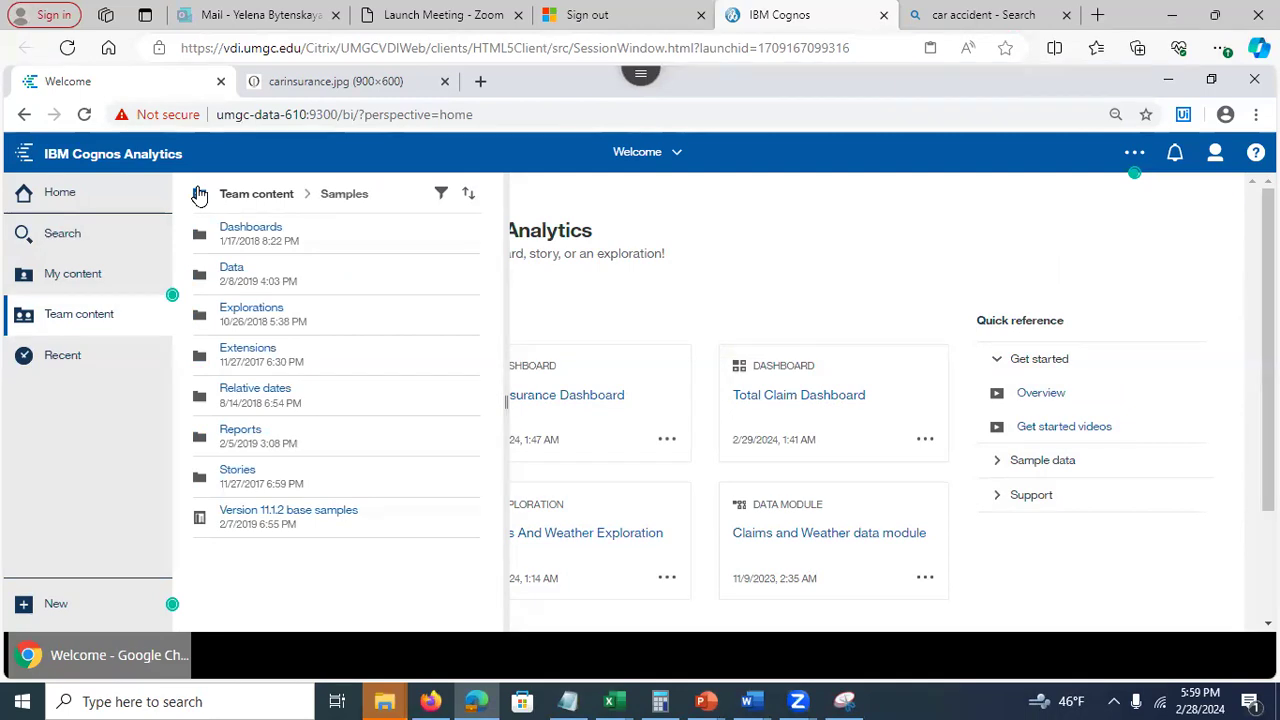
click(199, 193)
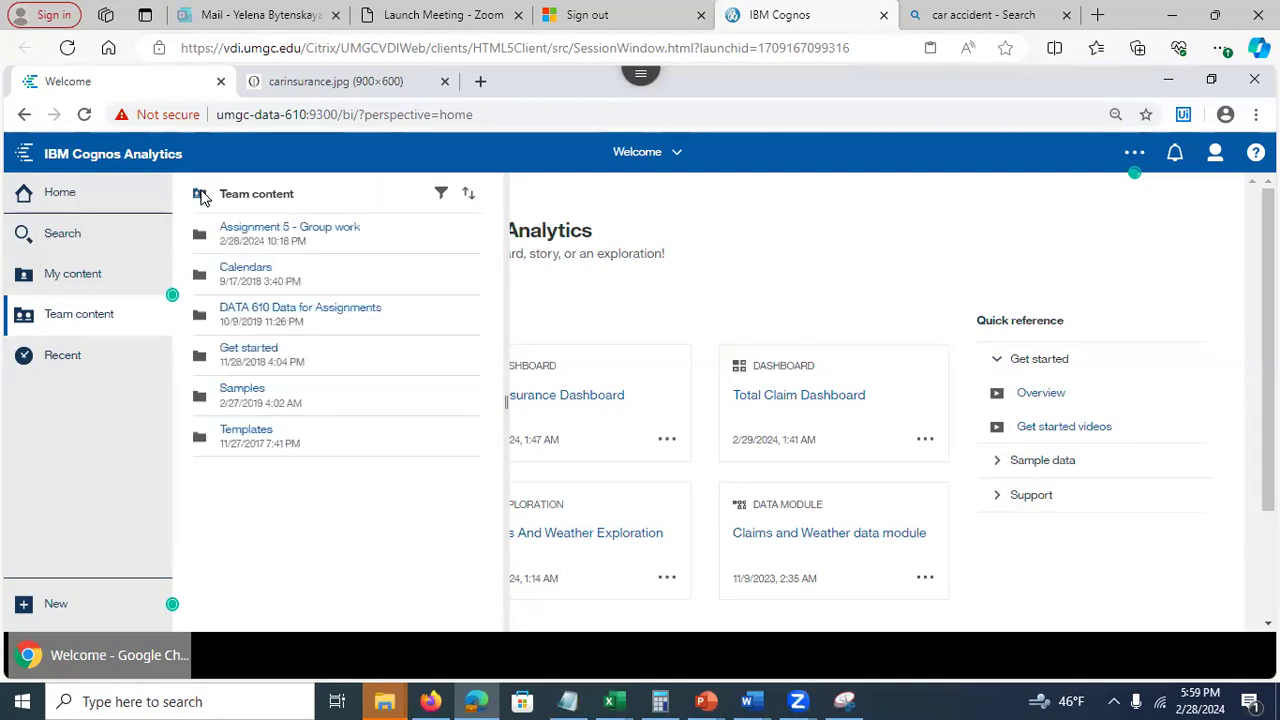
click(270, 310)
click(266, 389)
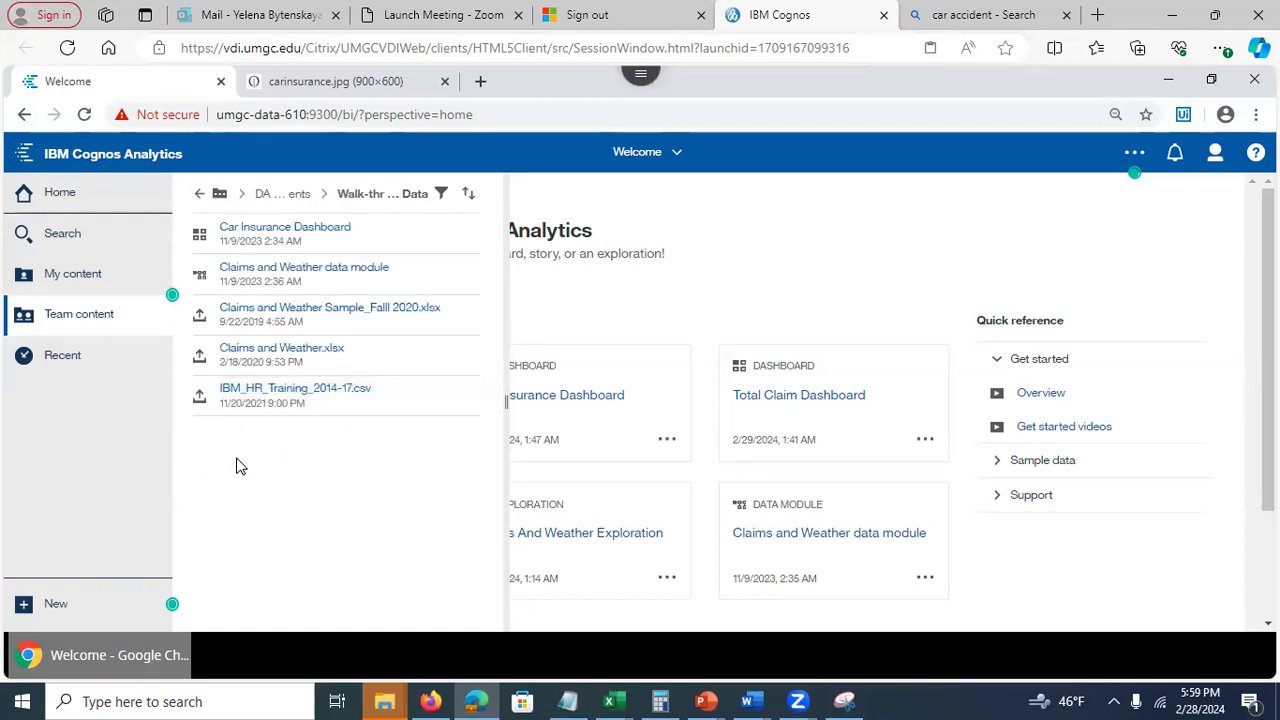
click(288, 229)
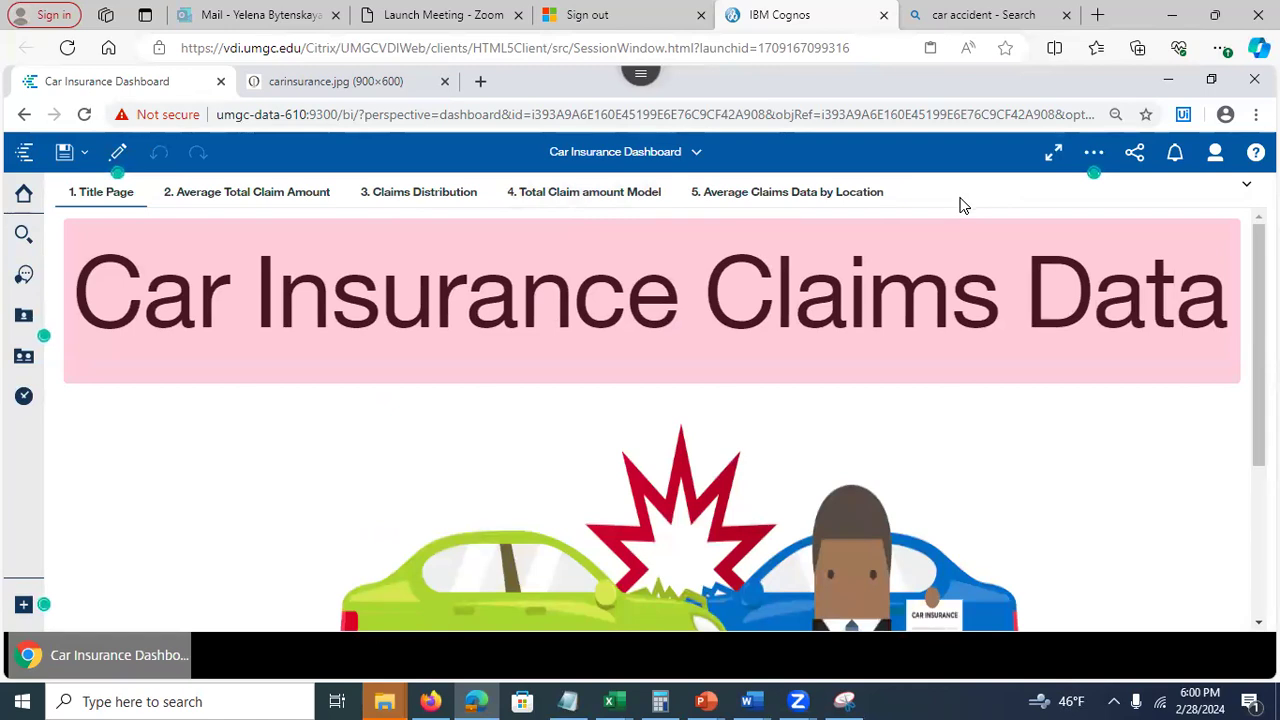
Step: Close the Car Insurance Dashboard and bring the Cognos analytics Session 2 PowerPoint deck forward
click(697, 155)
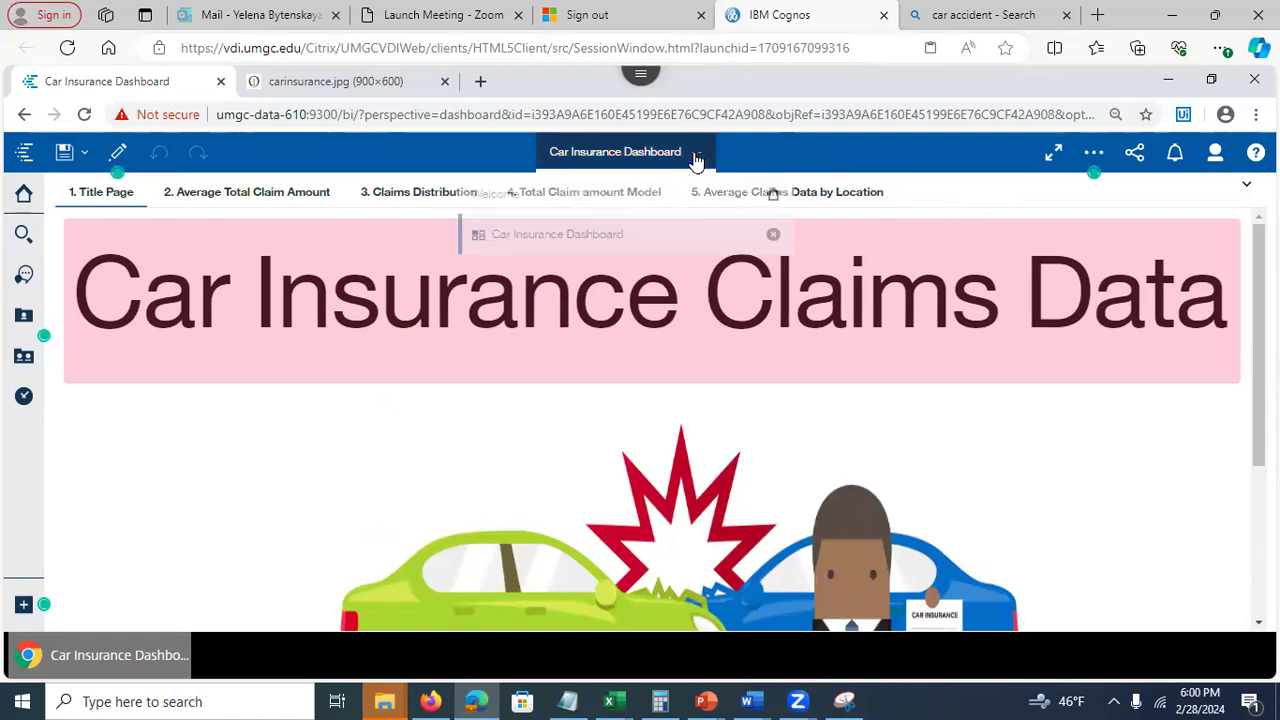
click(772, 234)
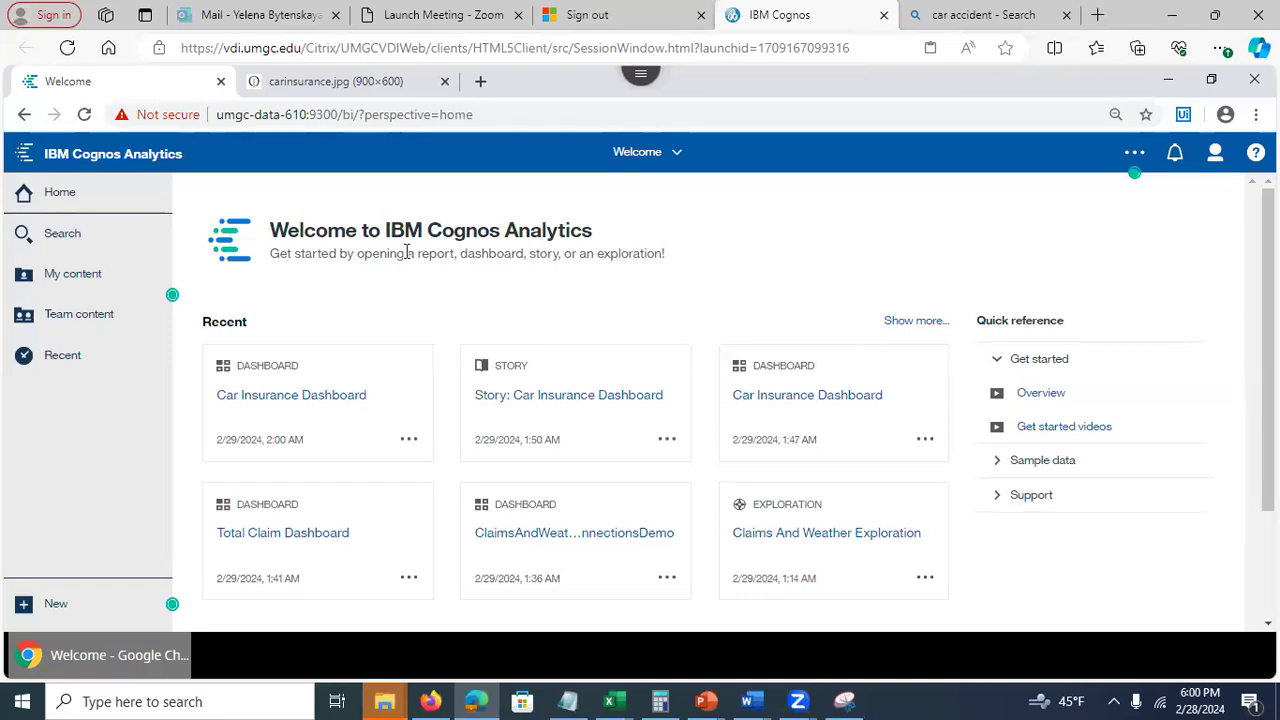
click(708, 700)
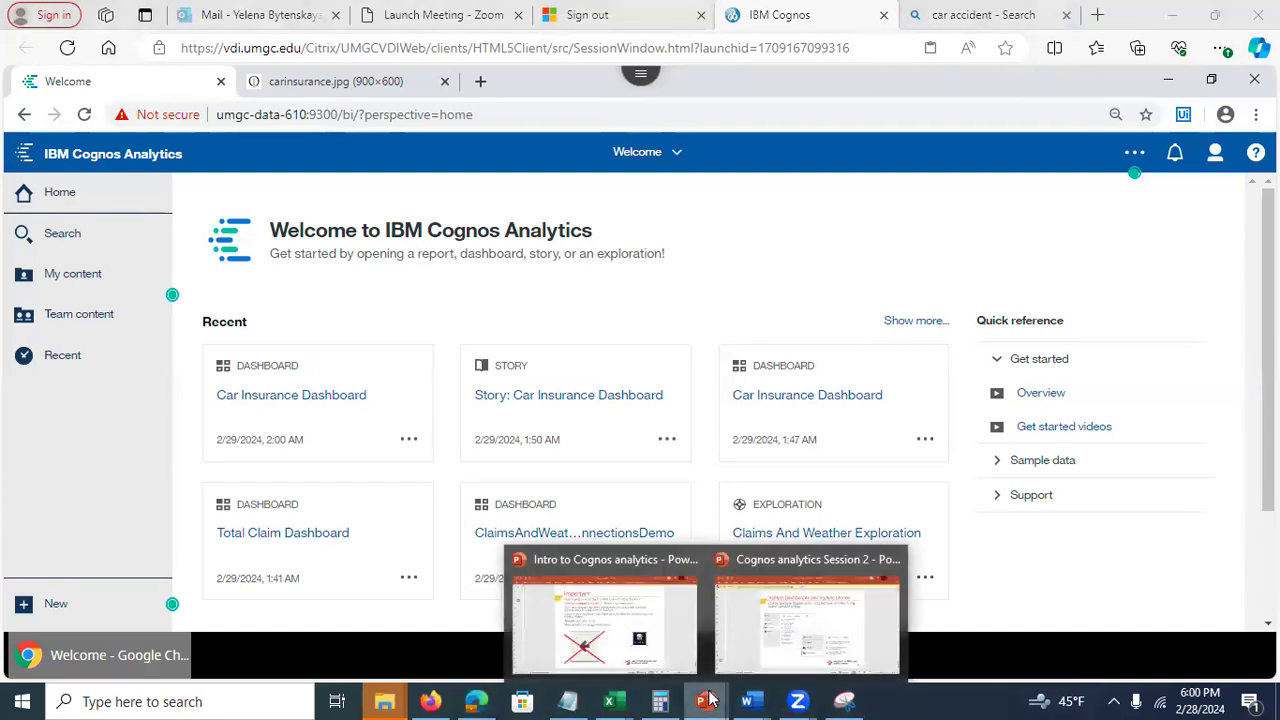
click(778, 643)
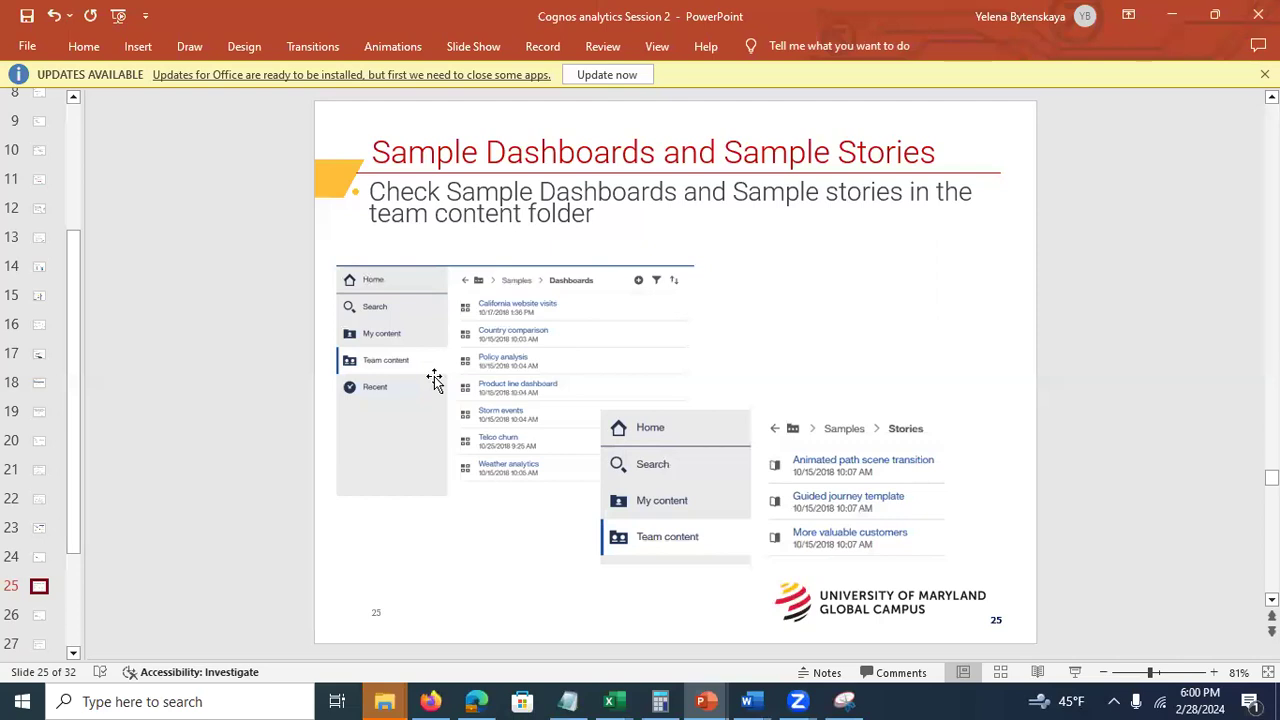
Step: Go to slide 26, 'Assignment 5 is a Group Work', then minimize PowerPoint
click(35, 613)
click(43, 617)
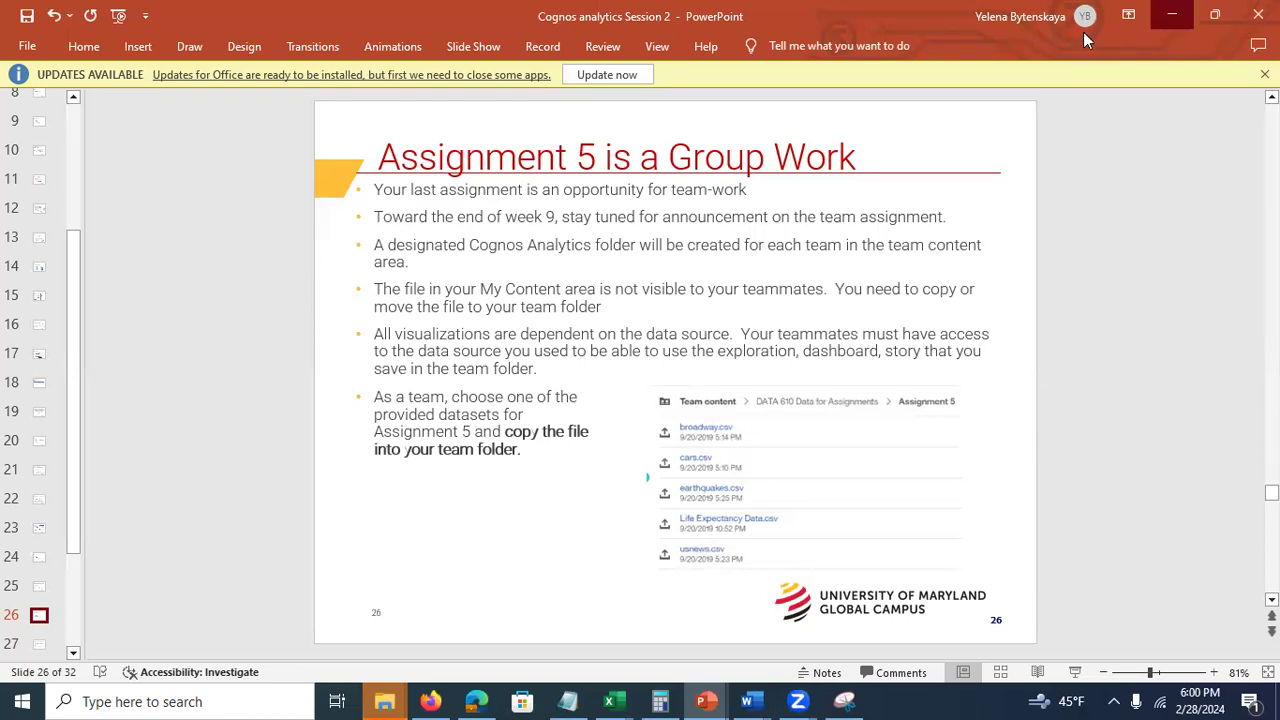
click(1172, 14)
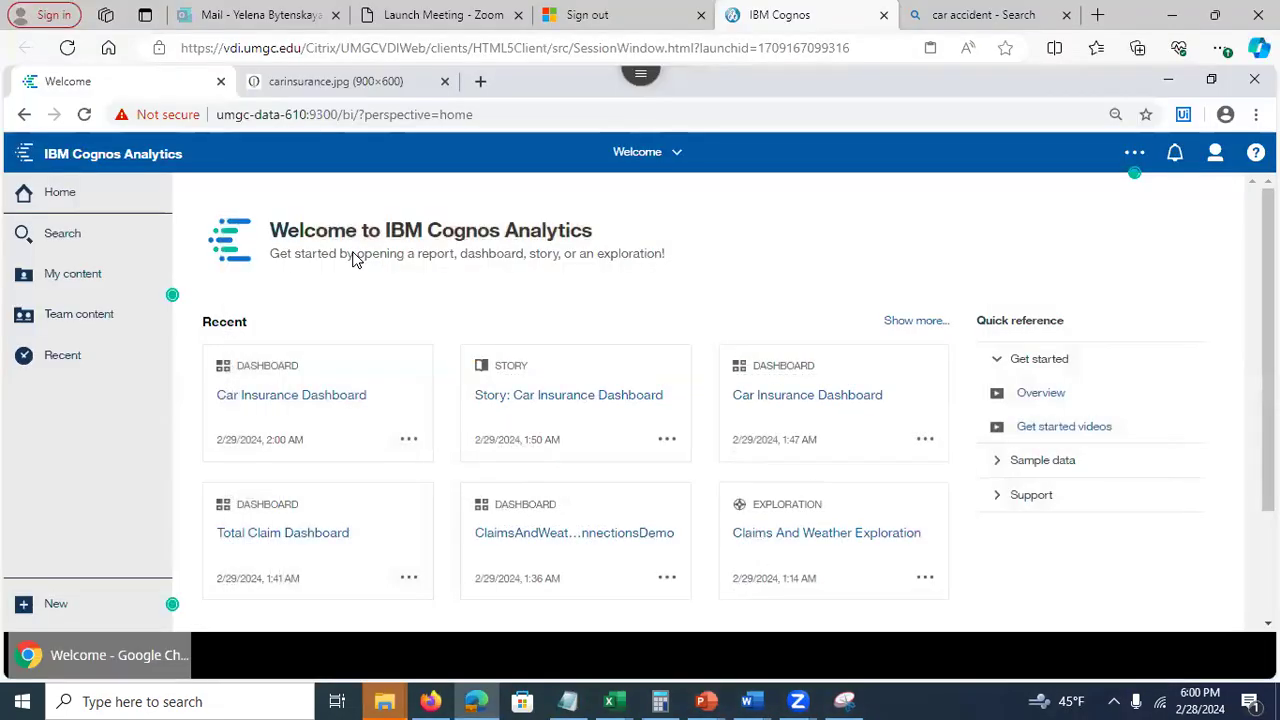
Step: Look inside the Assignment 5 datasets folder, then return to DATA 610 Data for Assignments
click(82, 320)
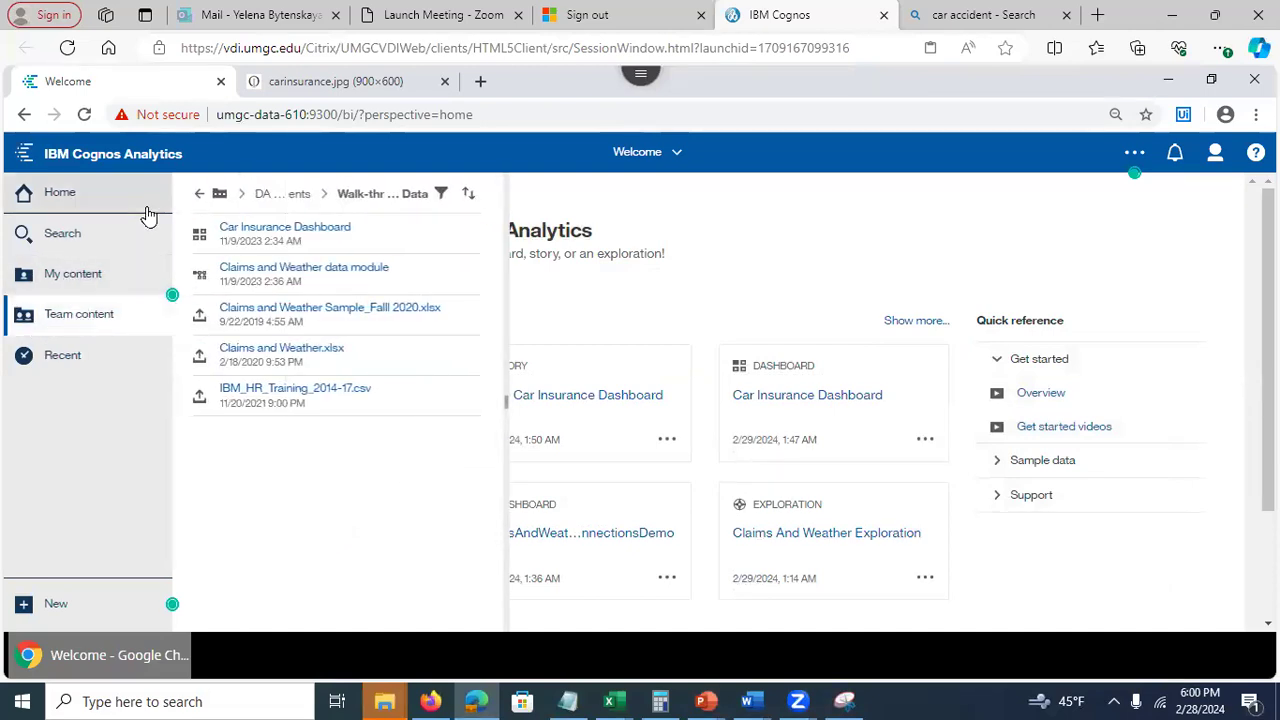
click(200, 193)
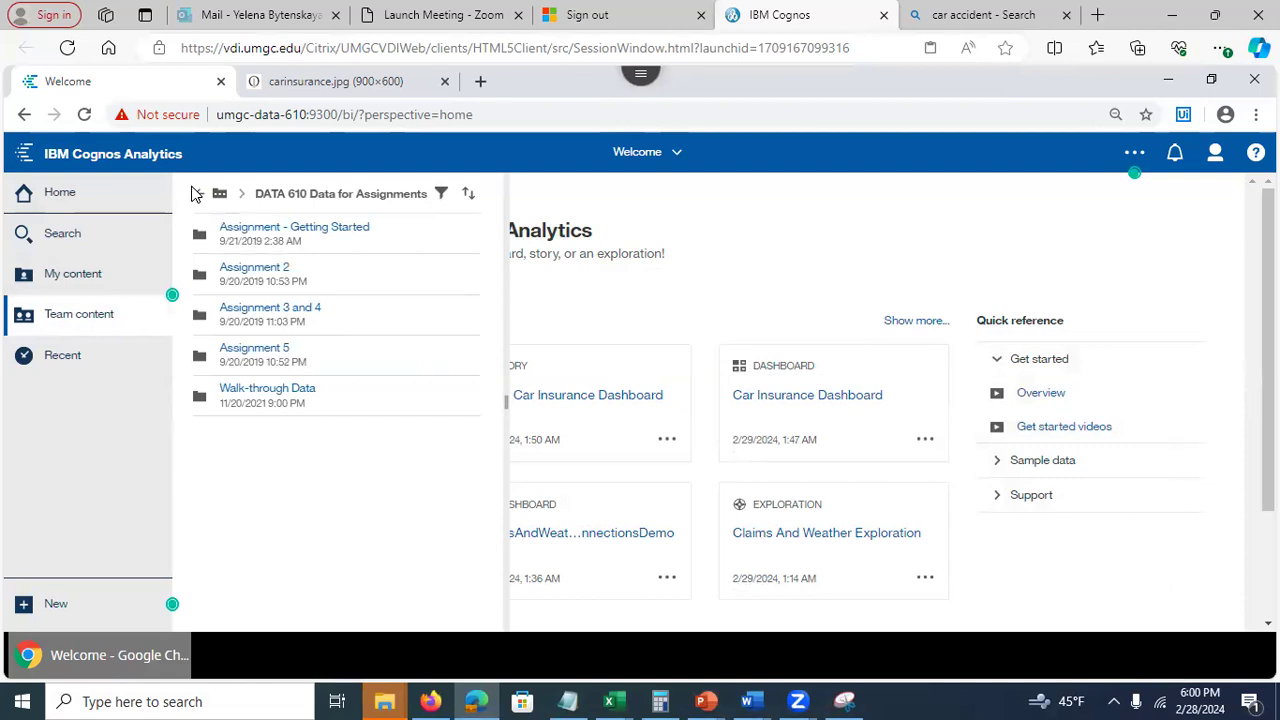
click(247, 352)
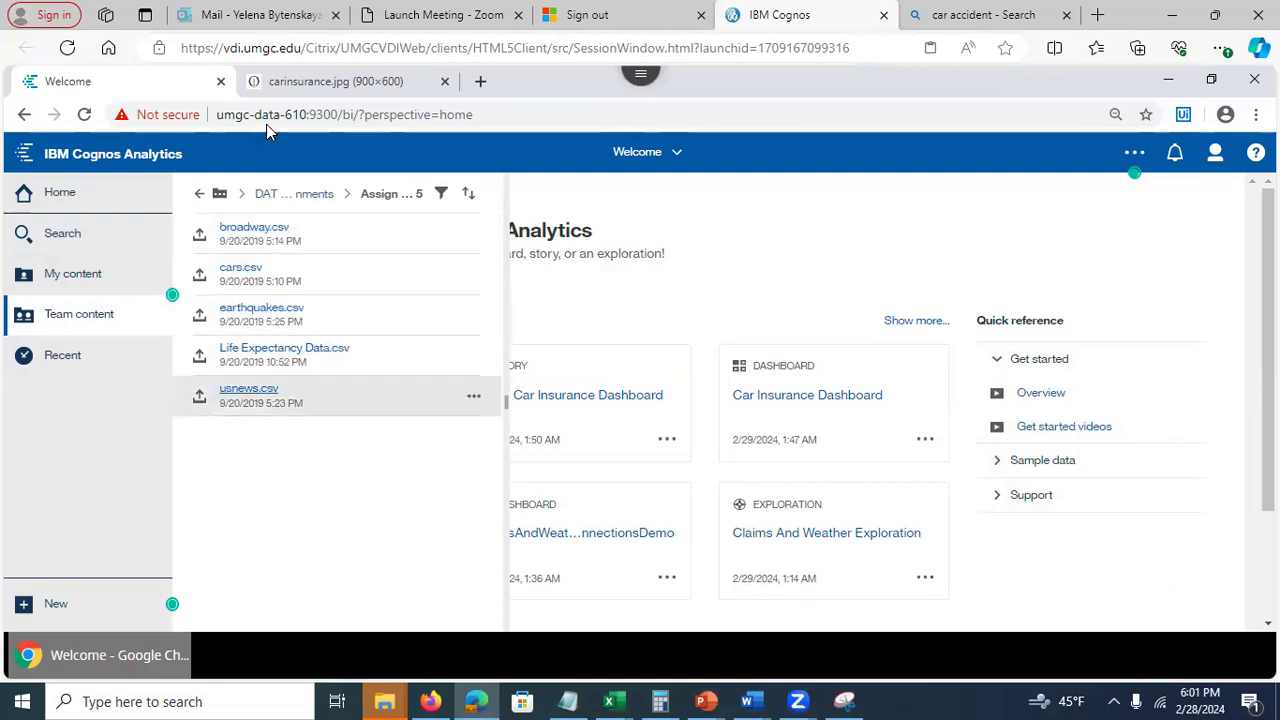
click(201, 196)
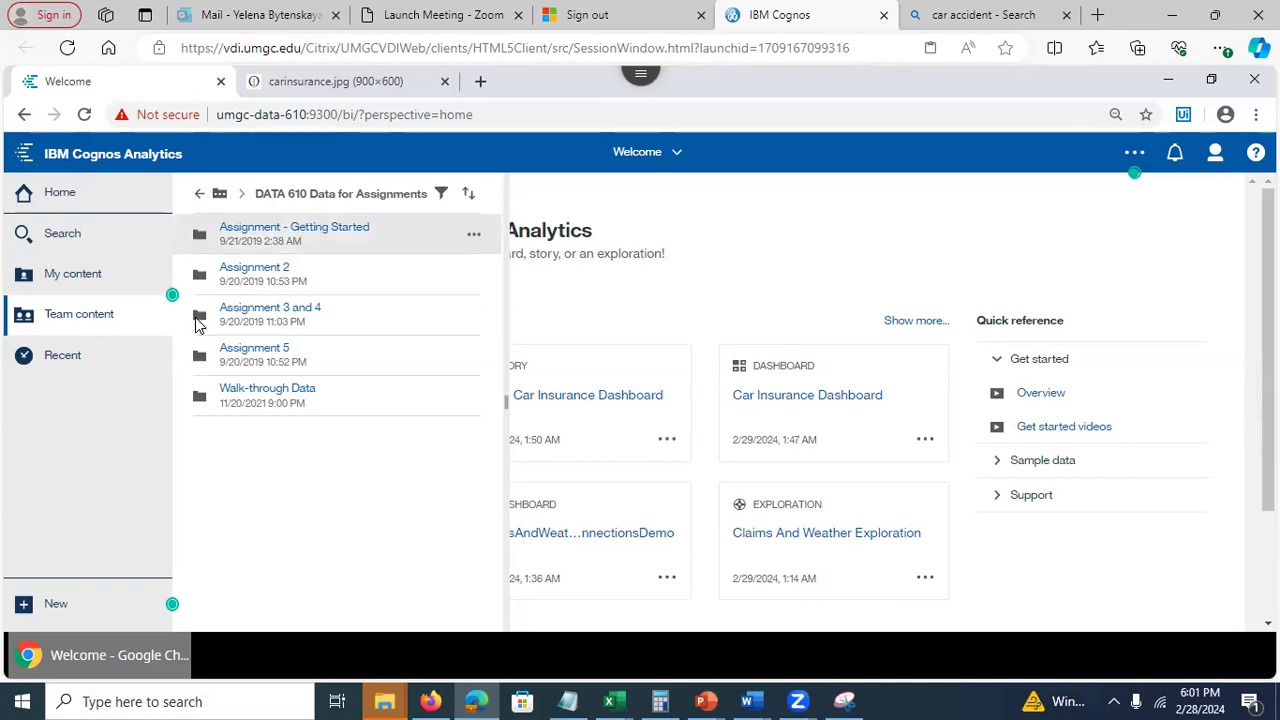
Step: Open Assignment 5 - Group work > Spring 2024 > Session 9040 - Team 1, then back up to Team content
click(205, 192)
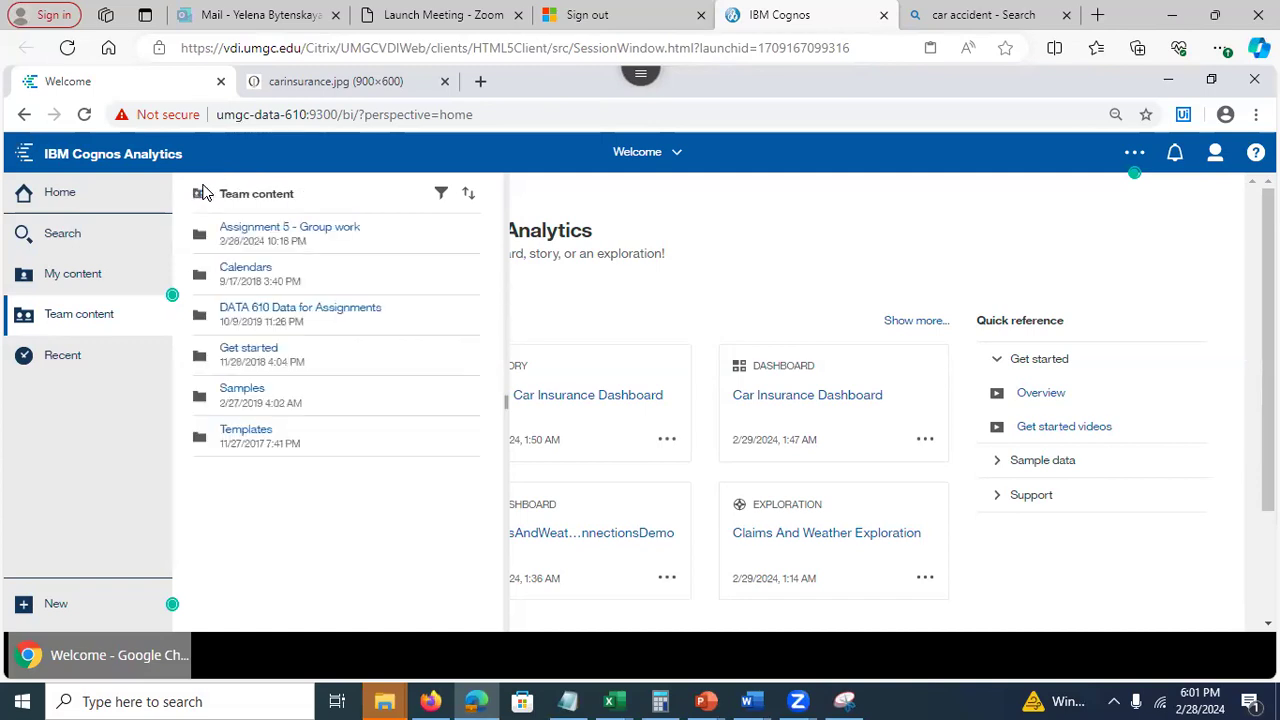
click(289, 228)
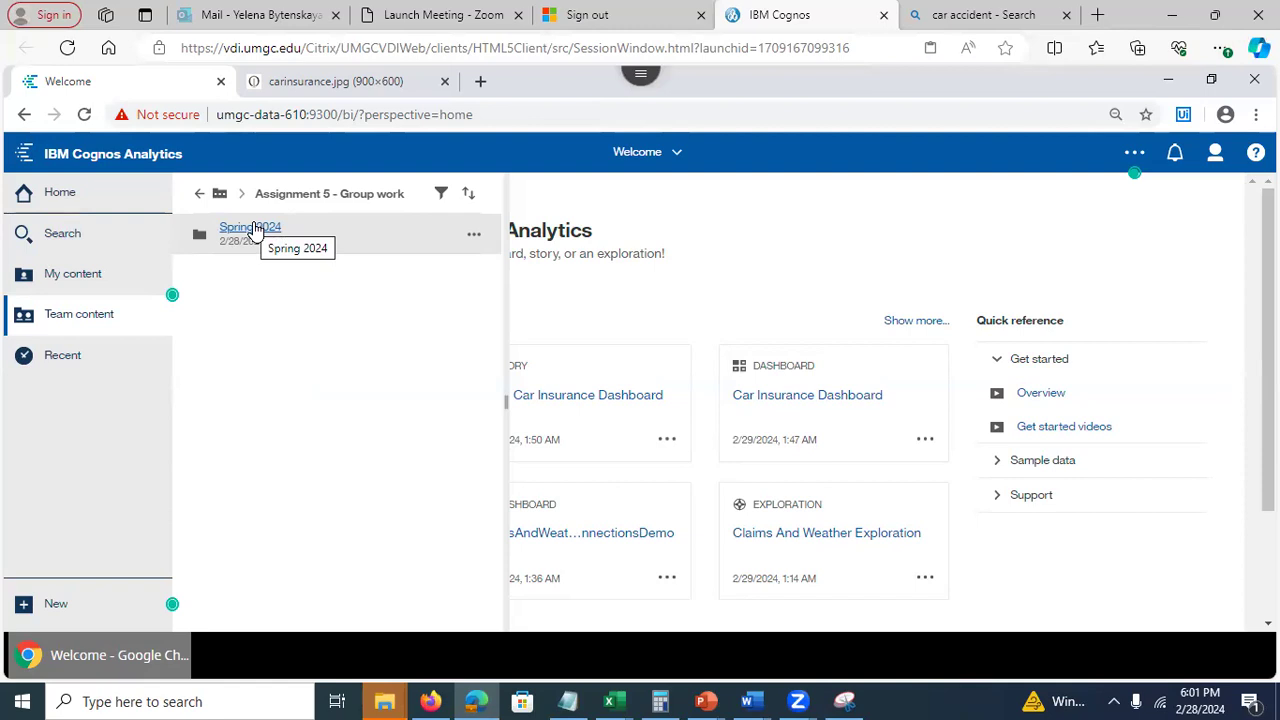
click(254, 229)
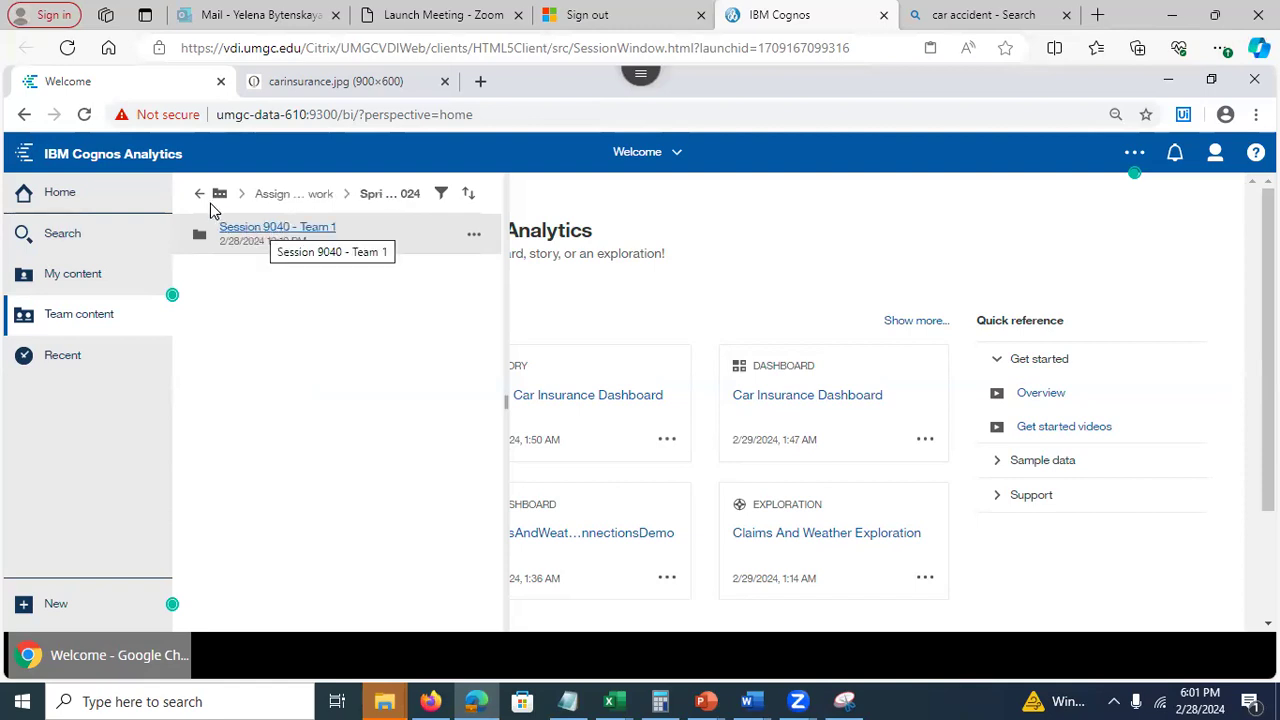
click(266, 229)
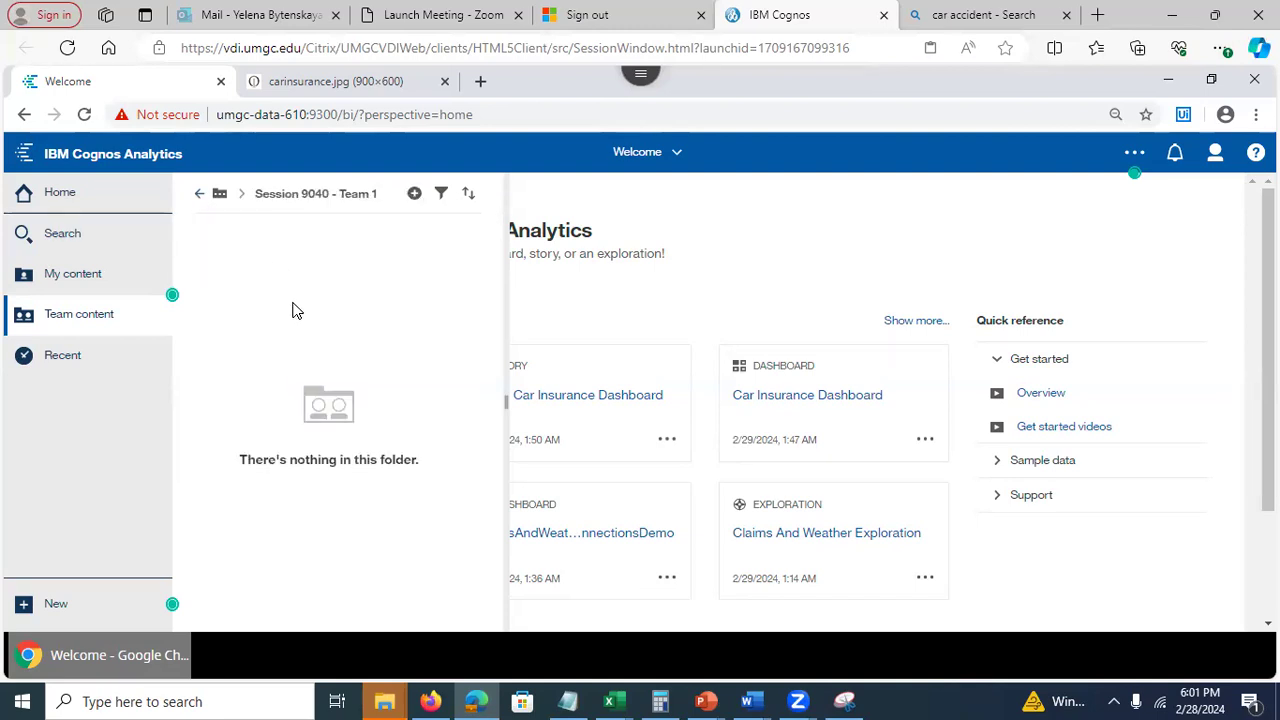
click(199, 193)
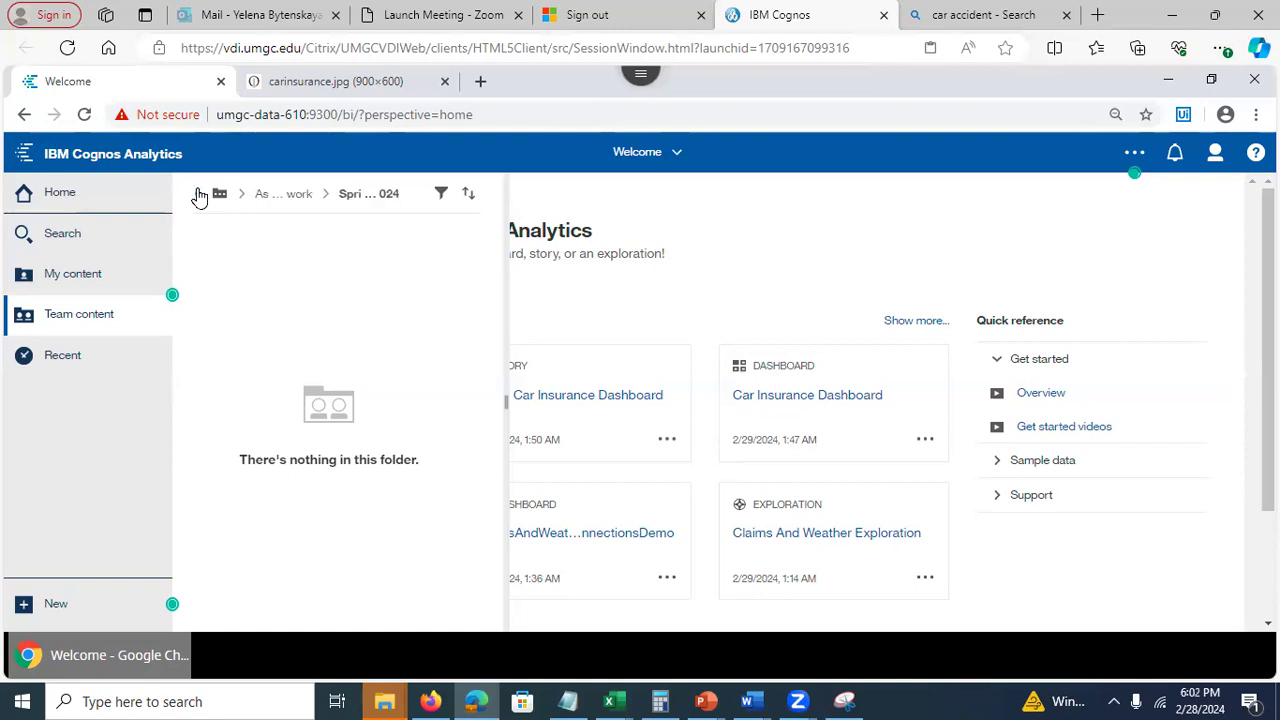
click(199, 193)
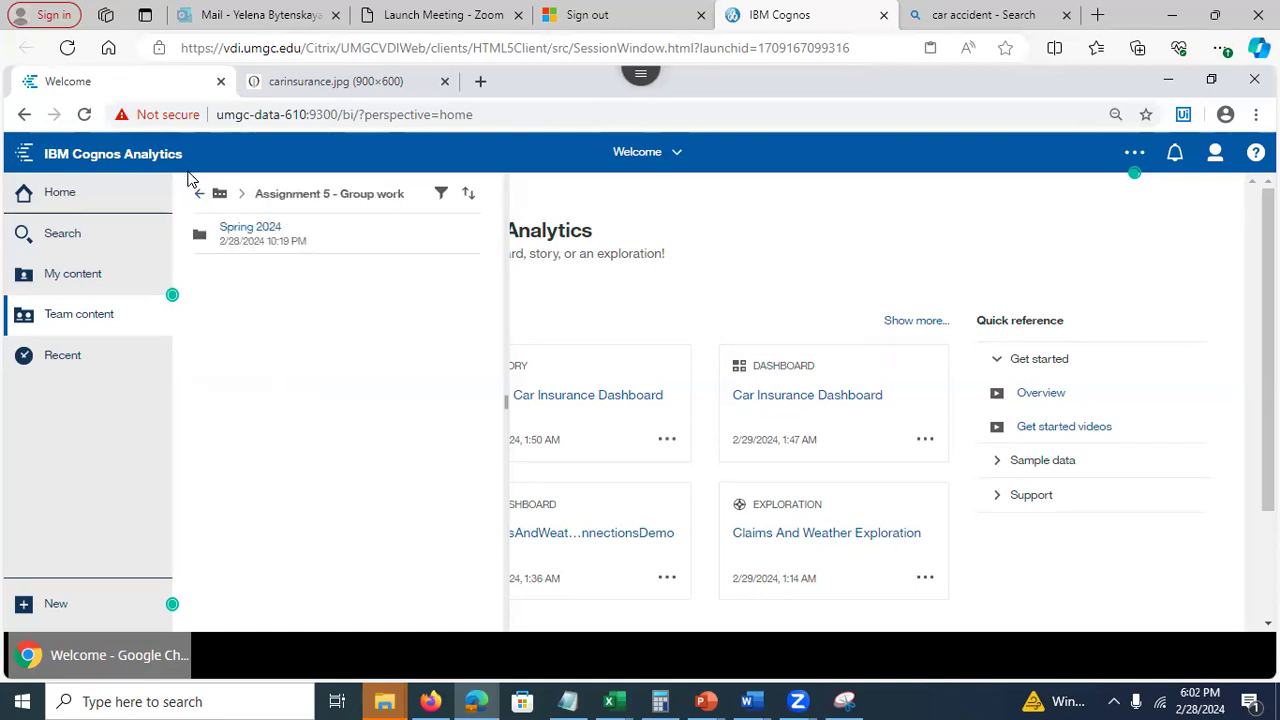
click(199, 194)
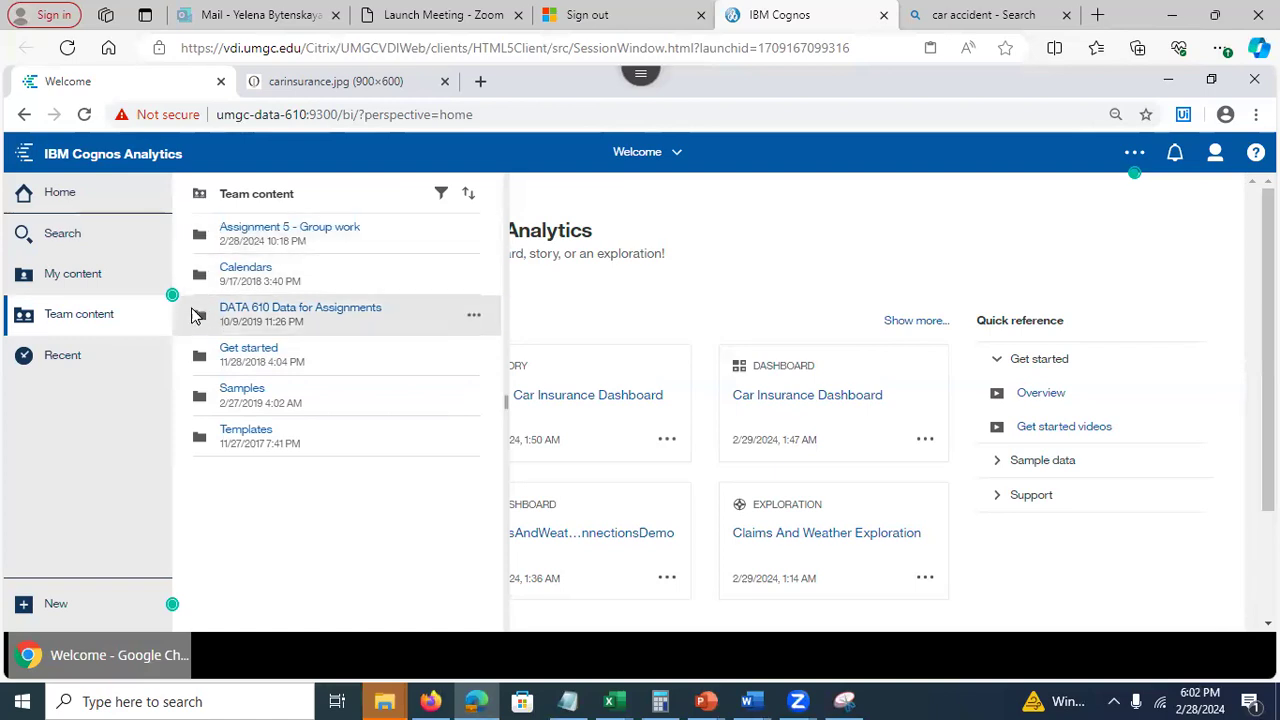
Step: Choose Copy or move for cars.csv in DATA 610 Data for Assignments > Assignment 5
click(297, 316)
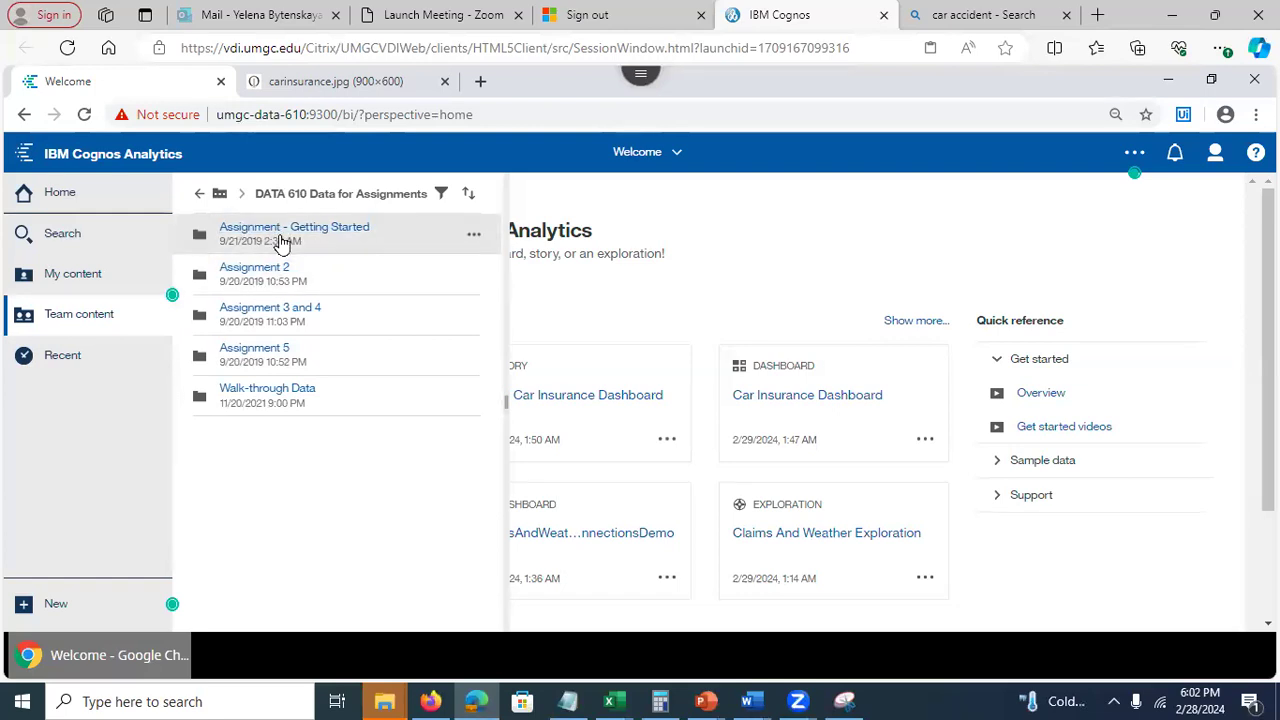
click(256, 350)
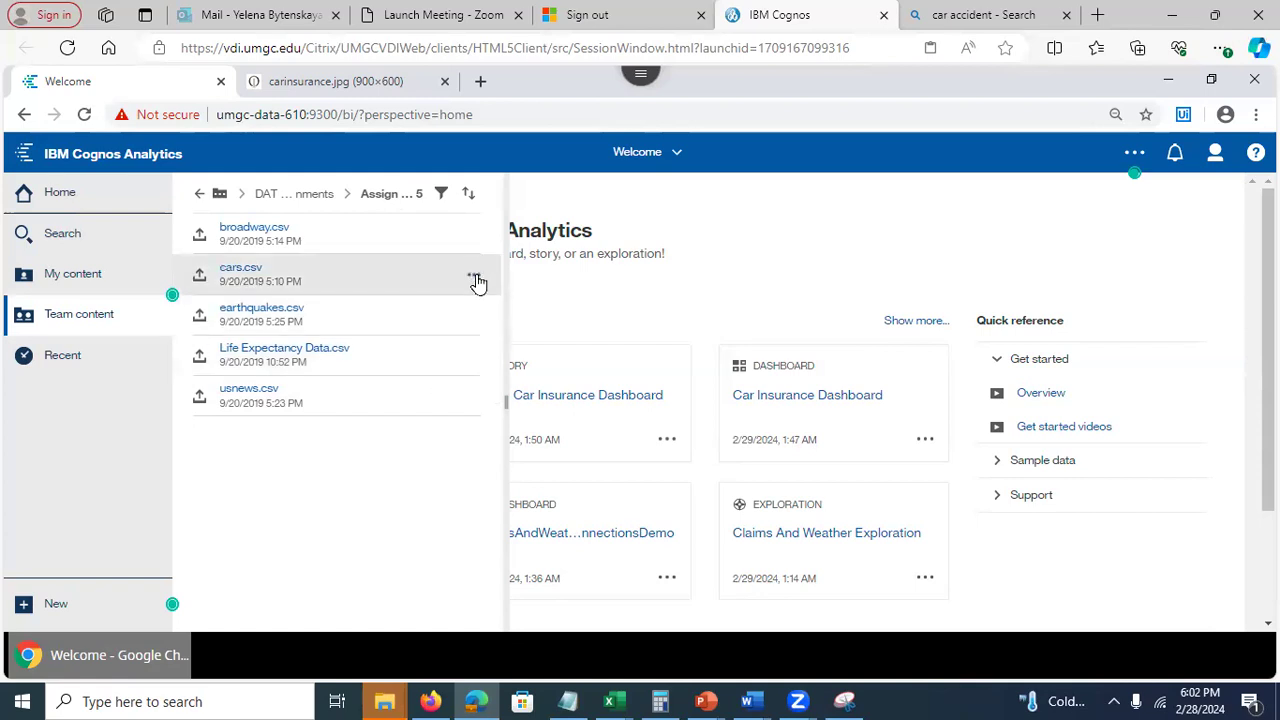
click(473, 280)
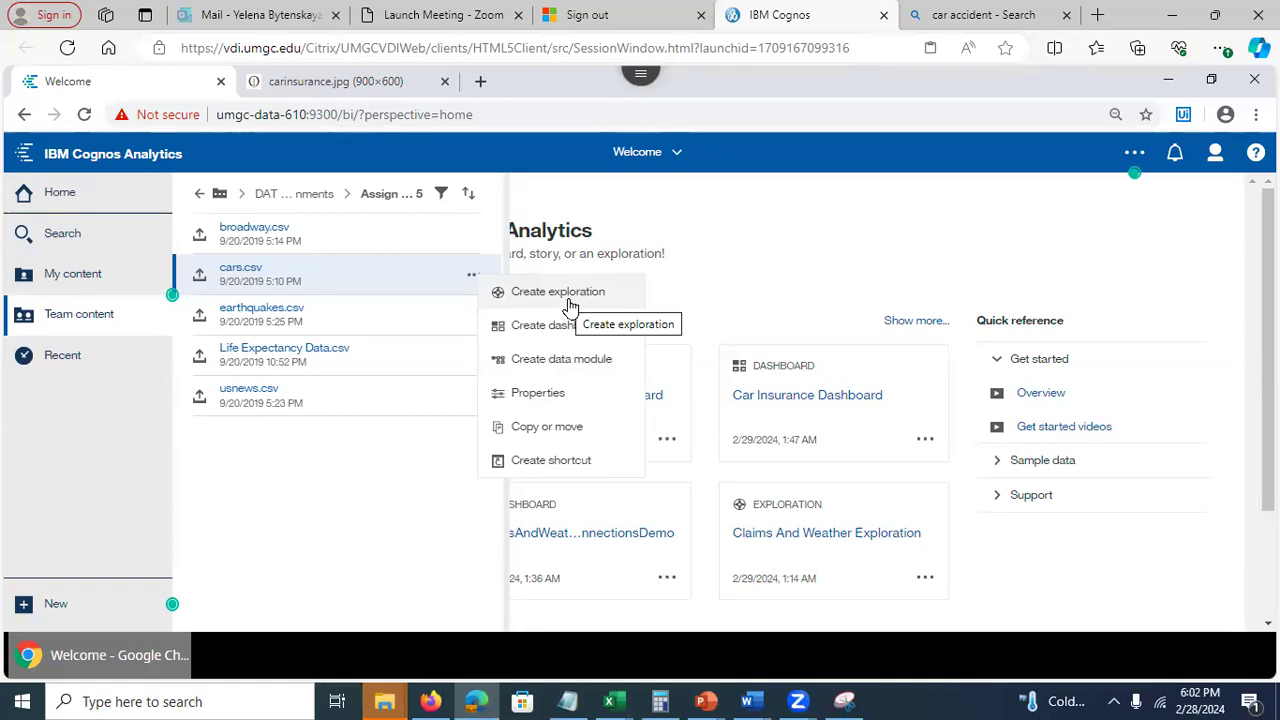
click(548, 426)
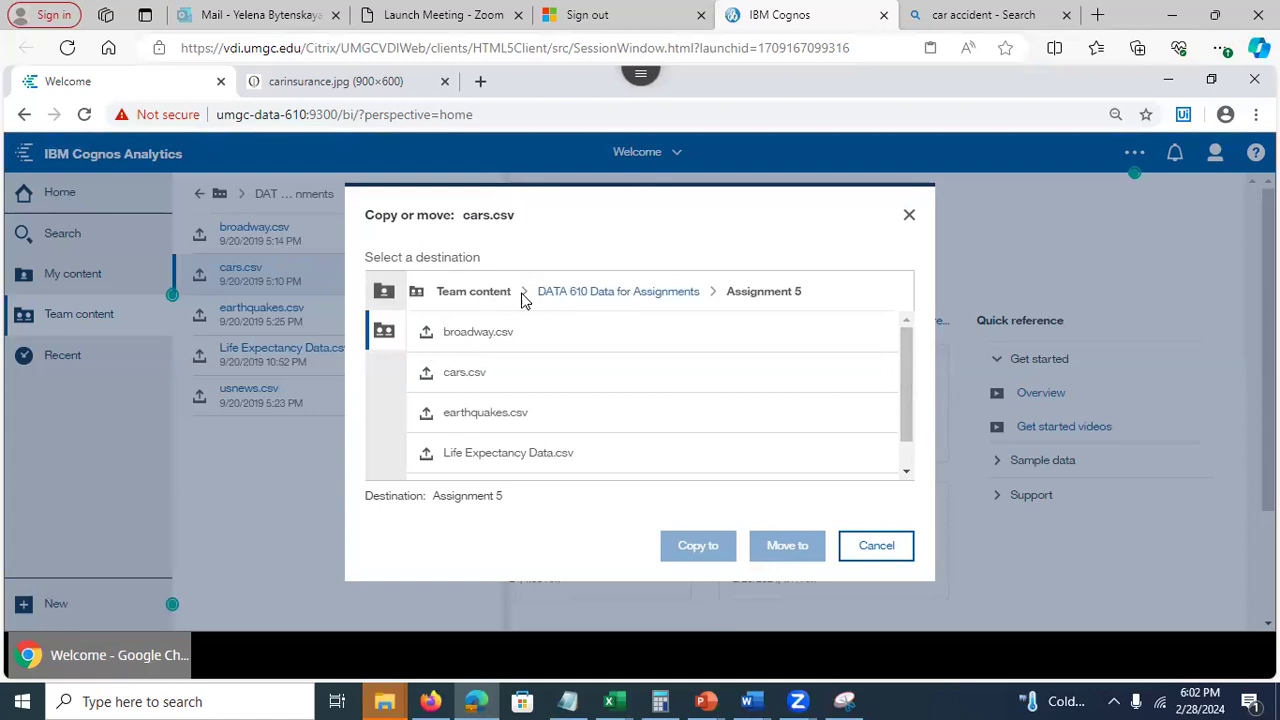
Step: Copy cars.csv to Team content > Assignment 5 - Group work > Spring 2024 > Session 9040 - Team 1
click(485, 298)
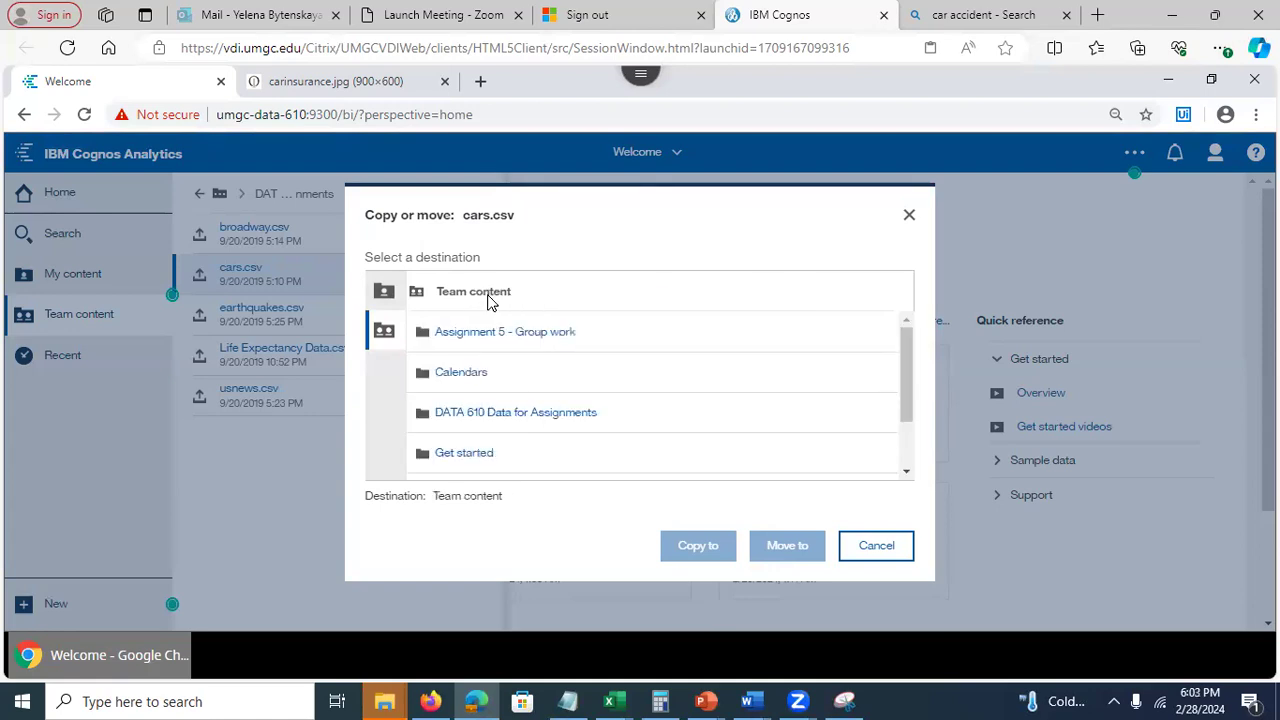
click(490, 336)
click(480, 336)
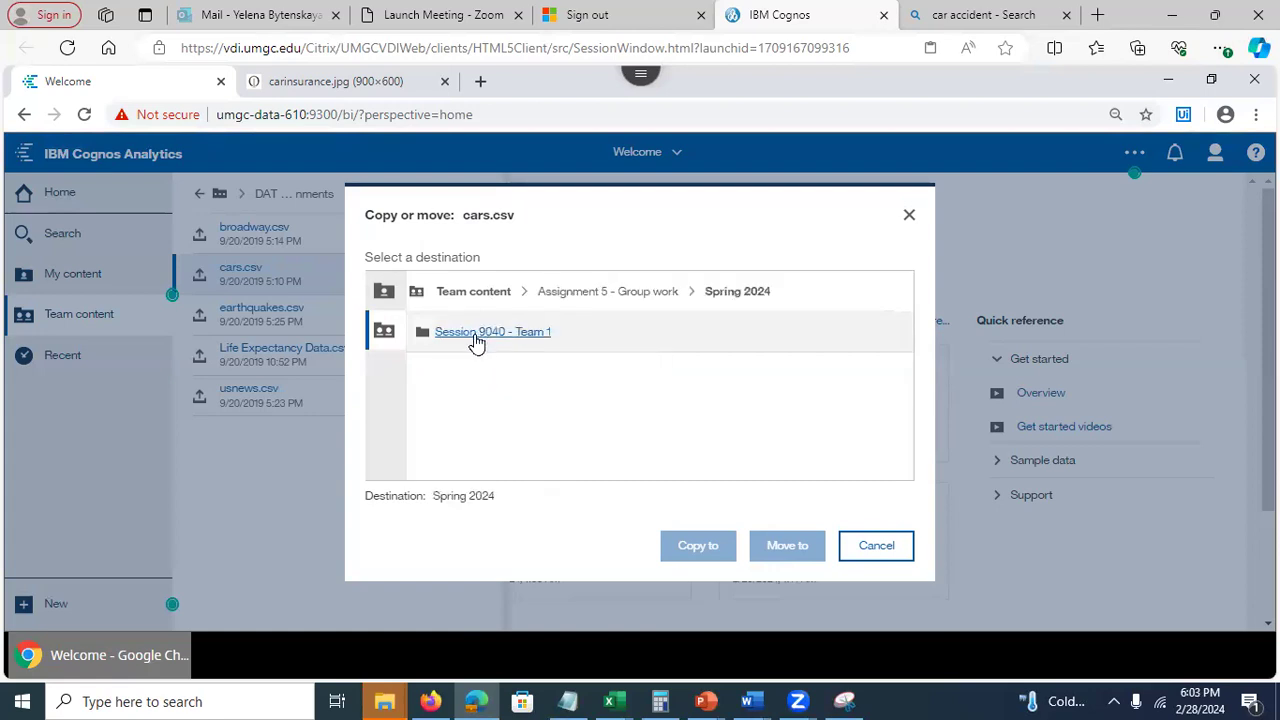
click(474, 337)
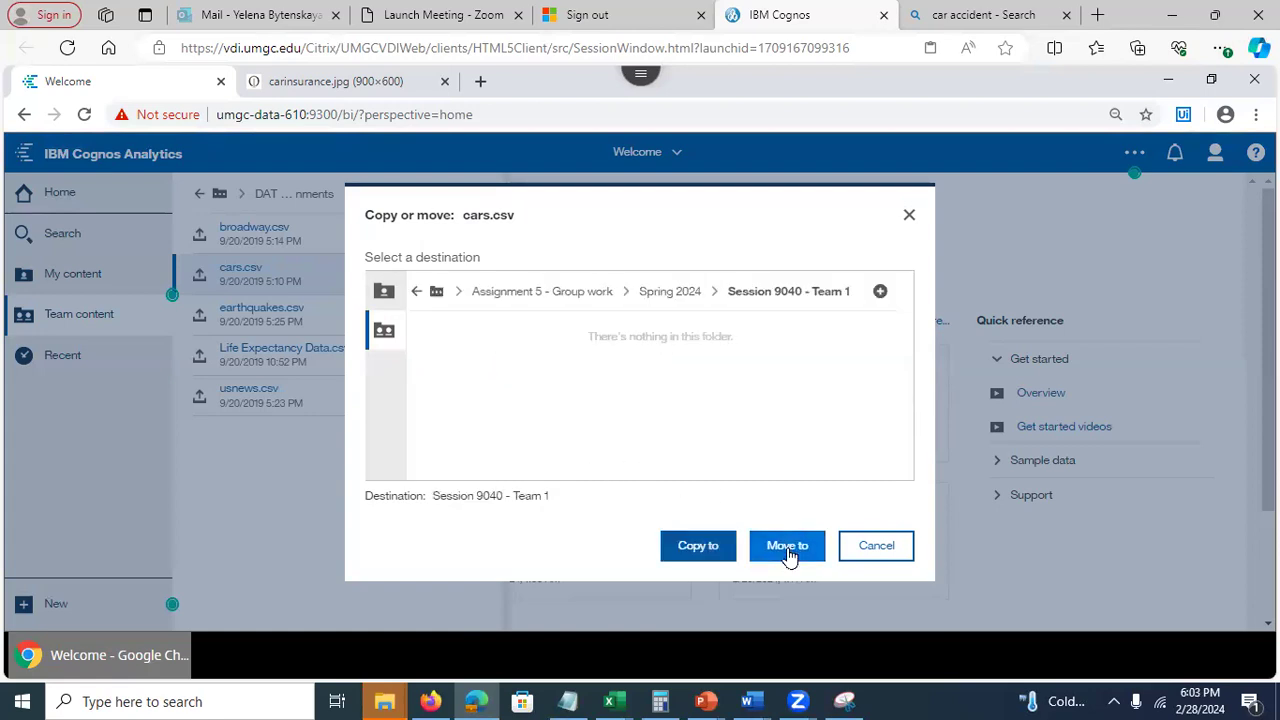
click(695, 552)
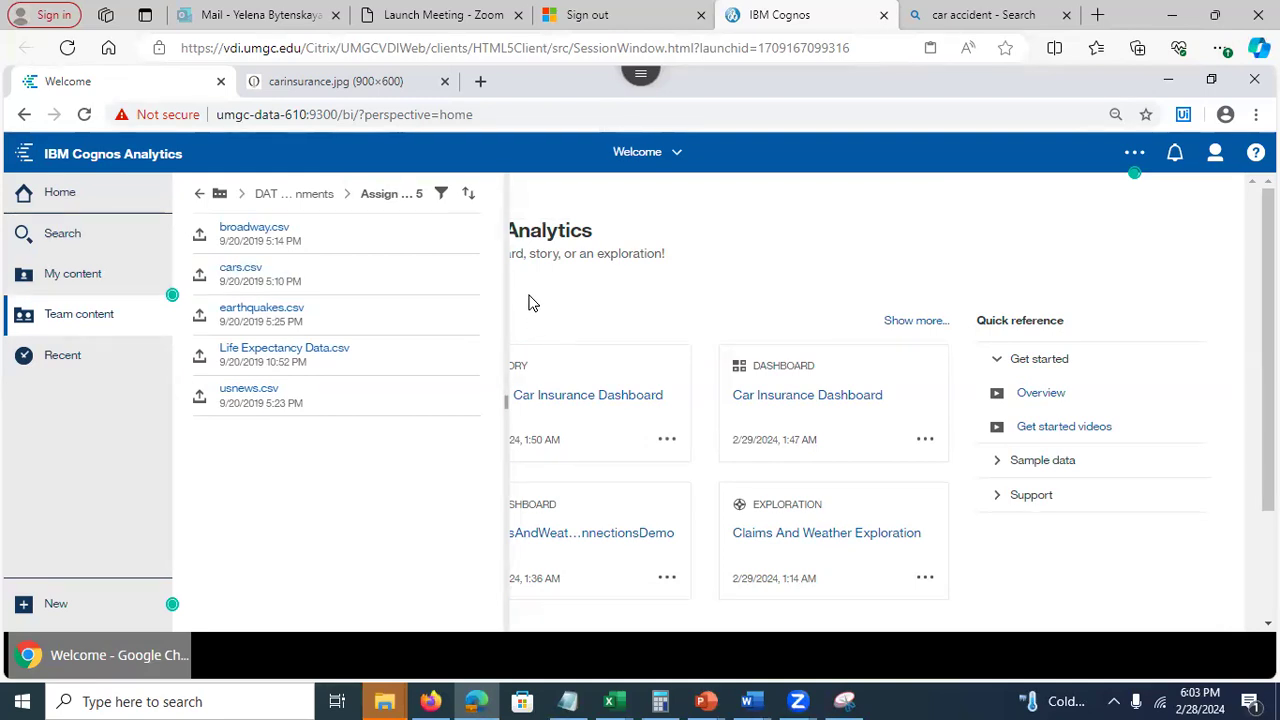
Step: Navigate to the Session 9040 - Team 1 folder, confirm cars.csv is there, and show its actions
click(198, 195)
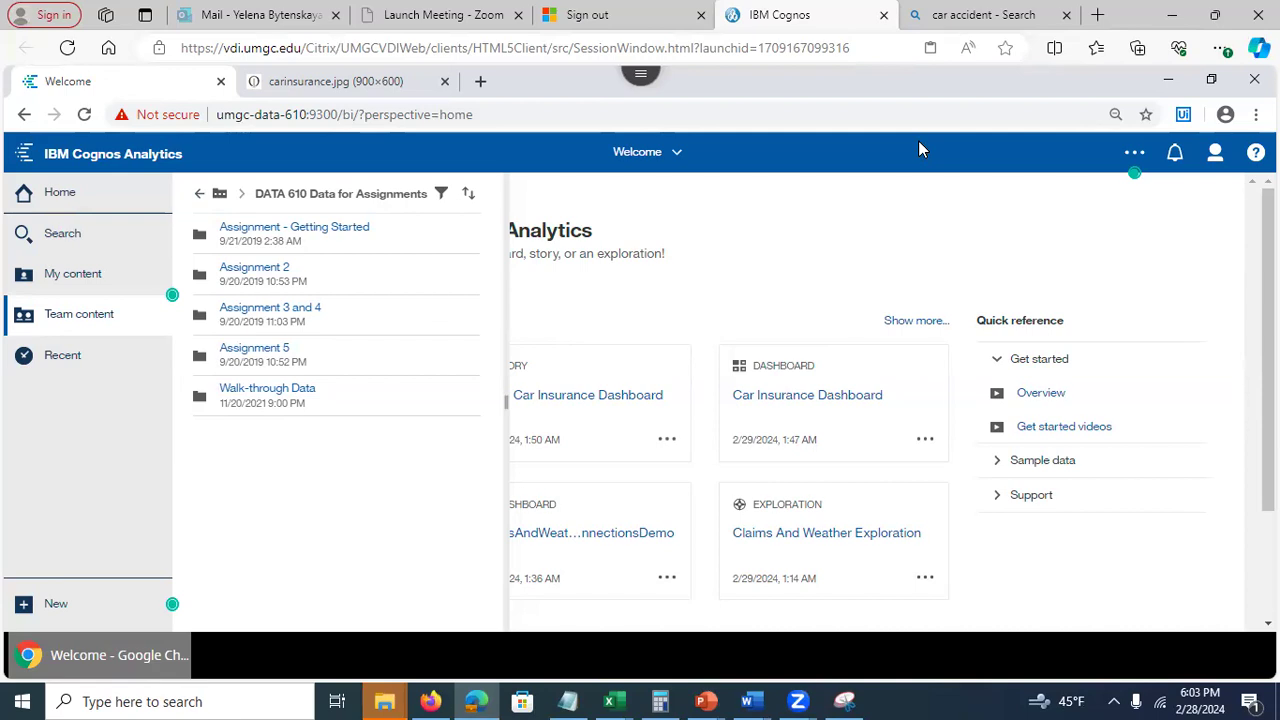
click(199, 194)
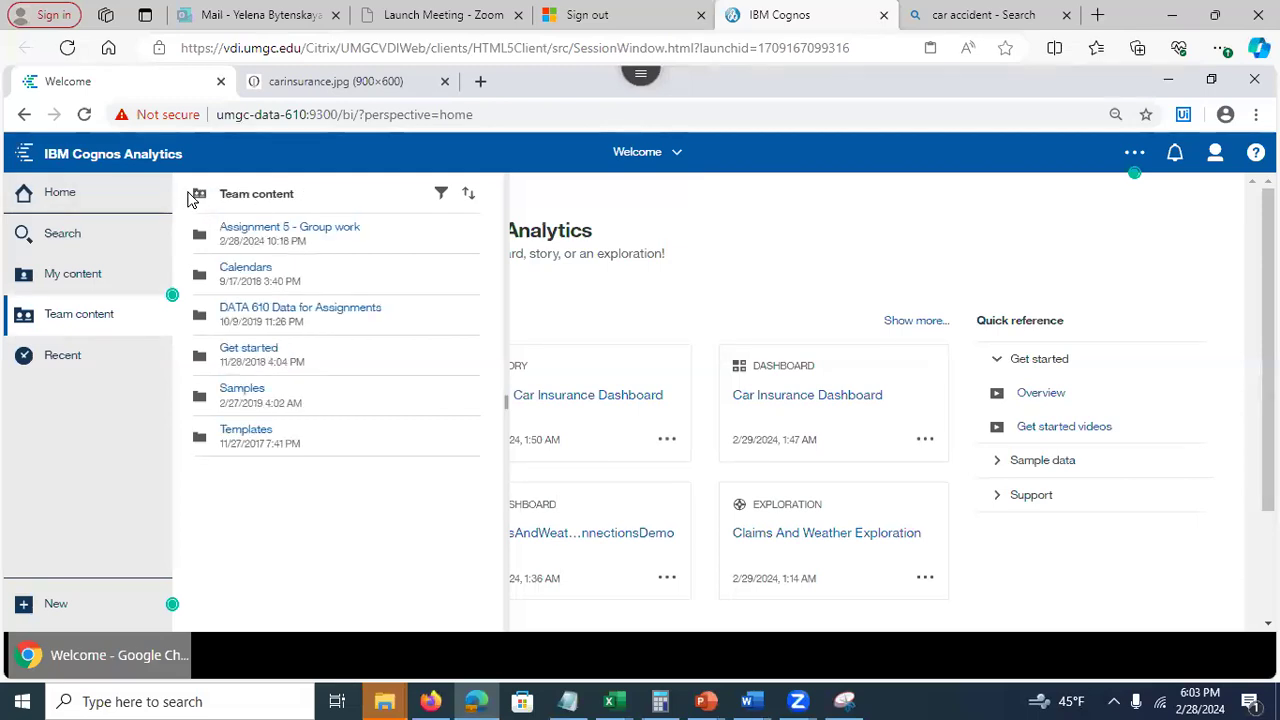
click(280, 229)
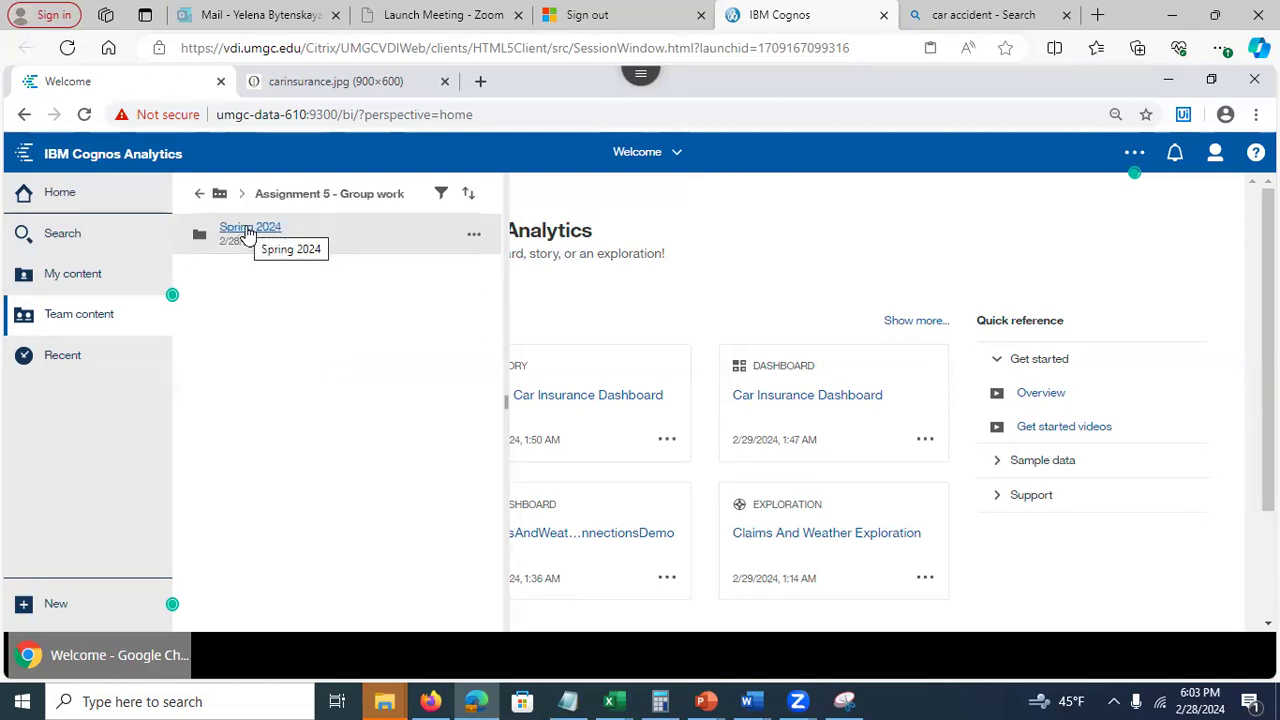
click(248, 230)
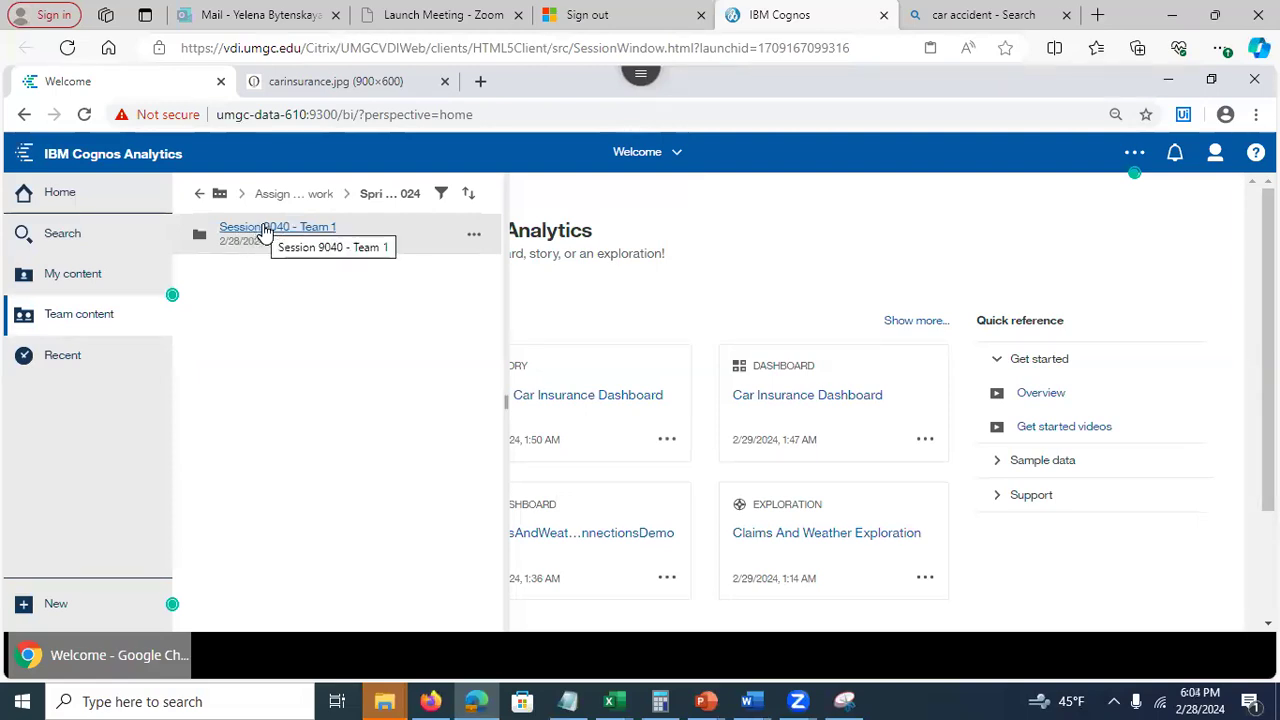
click(265, 231)
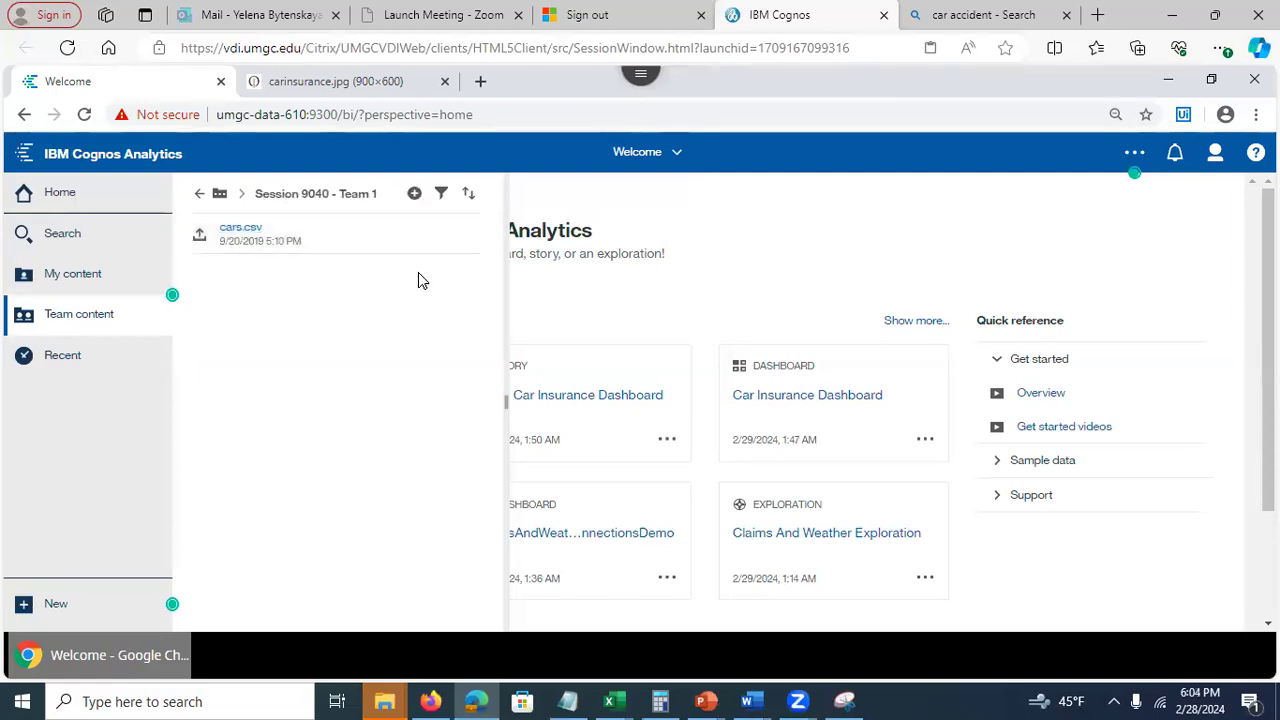
click(473, 234)
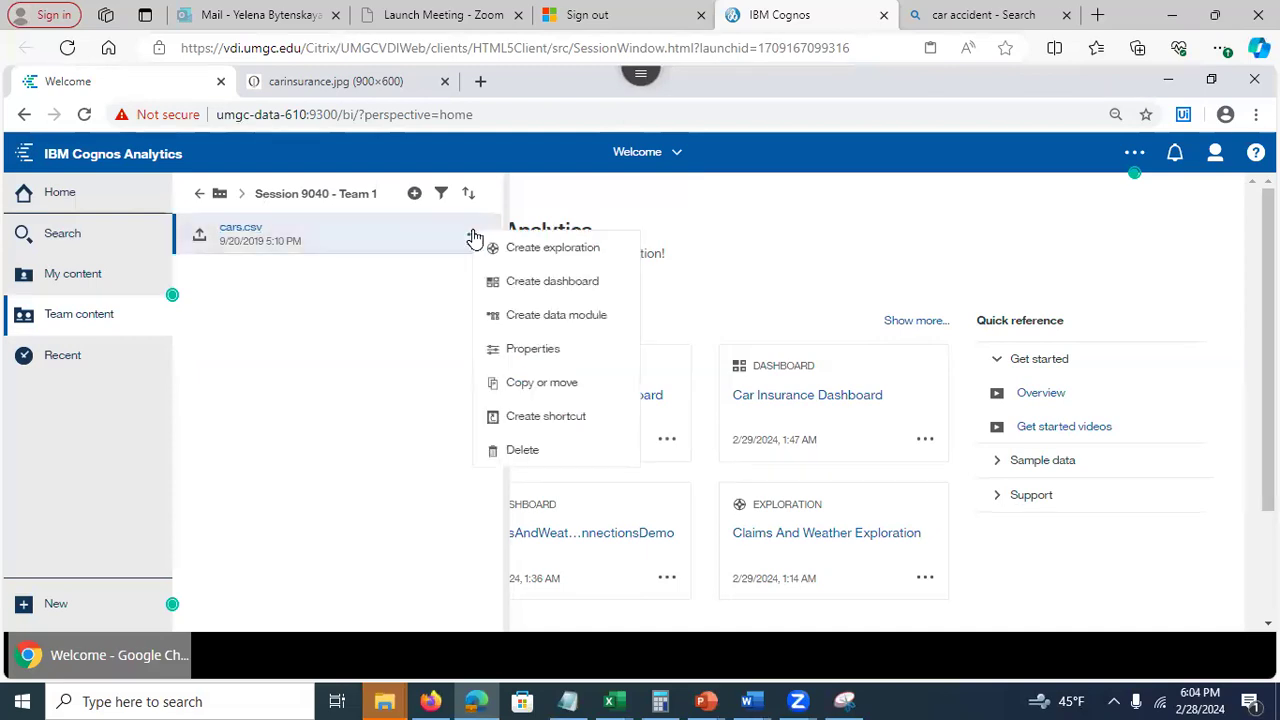
Step: Create a data module from cars.csv and bring up its Save as dialog
click(530, 317)
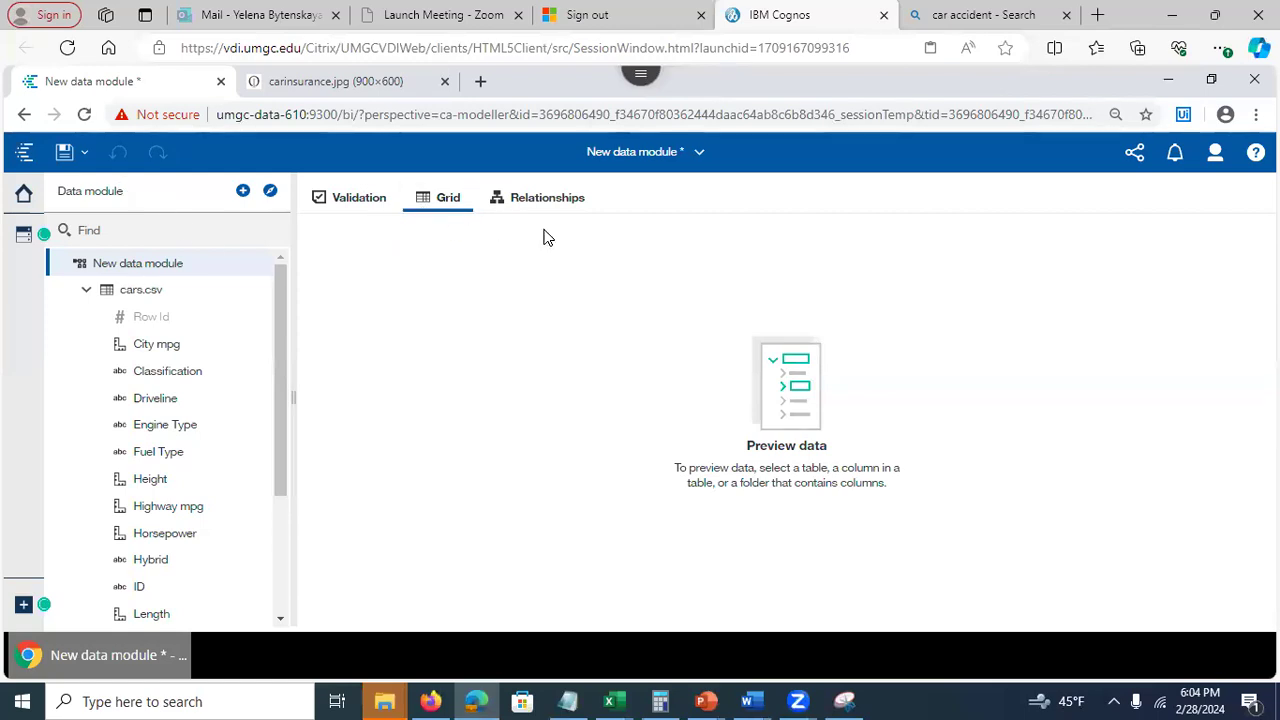
click(79, 155)
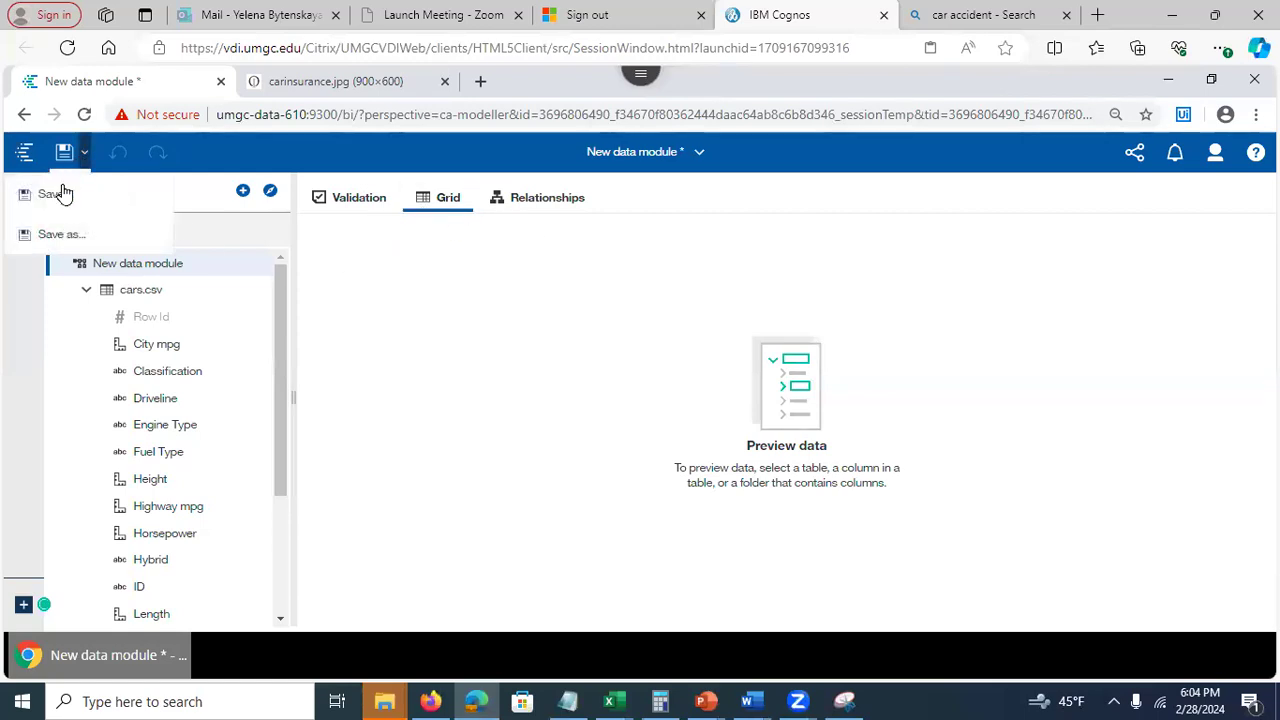
click(55, 236)
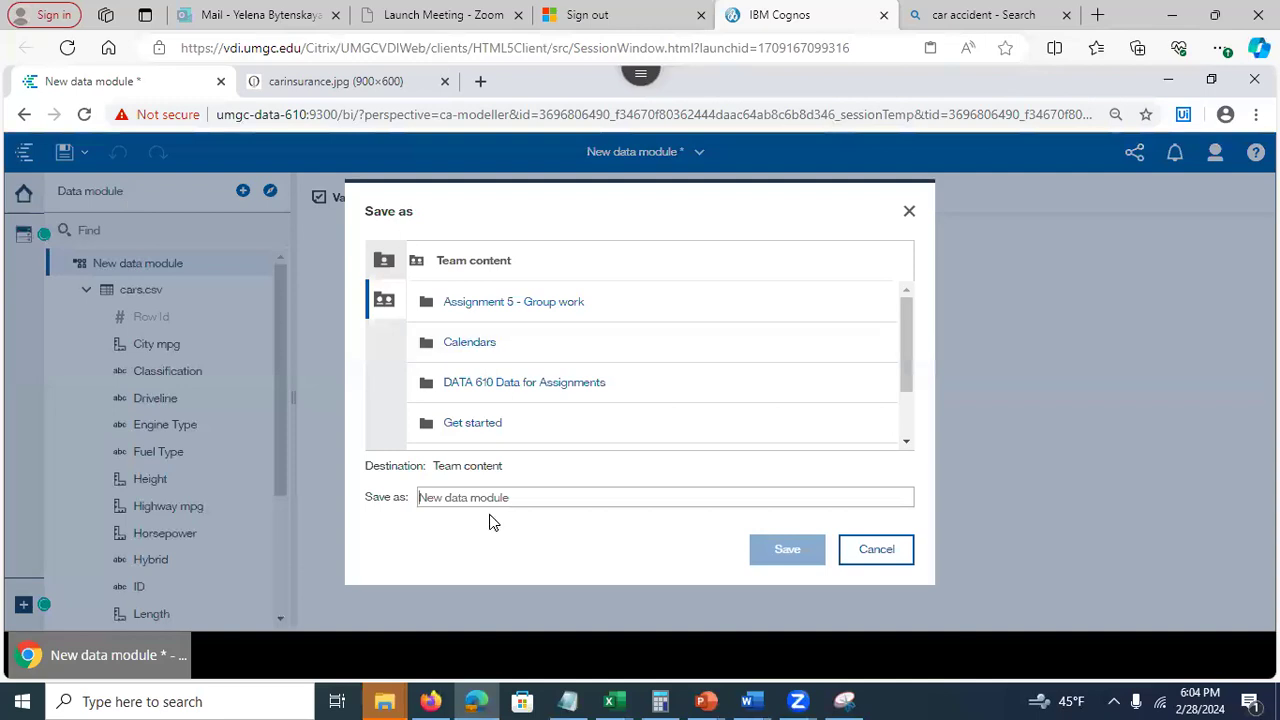
Step: Save the module as 'Cars Data modulee' in Assignment 5 - Group work > Spring 2024 > Session 9040 - Team 1
text(Cars )
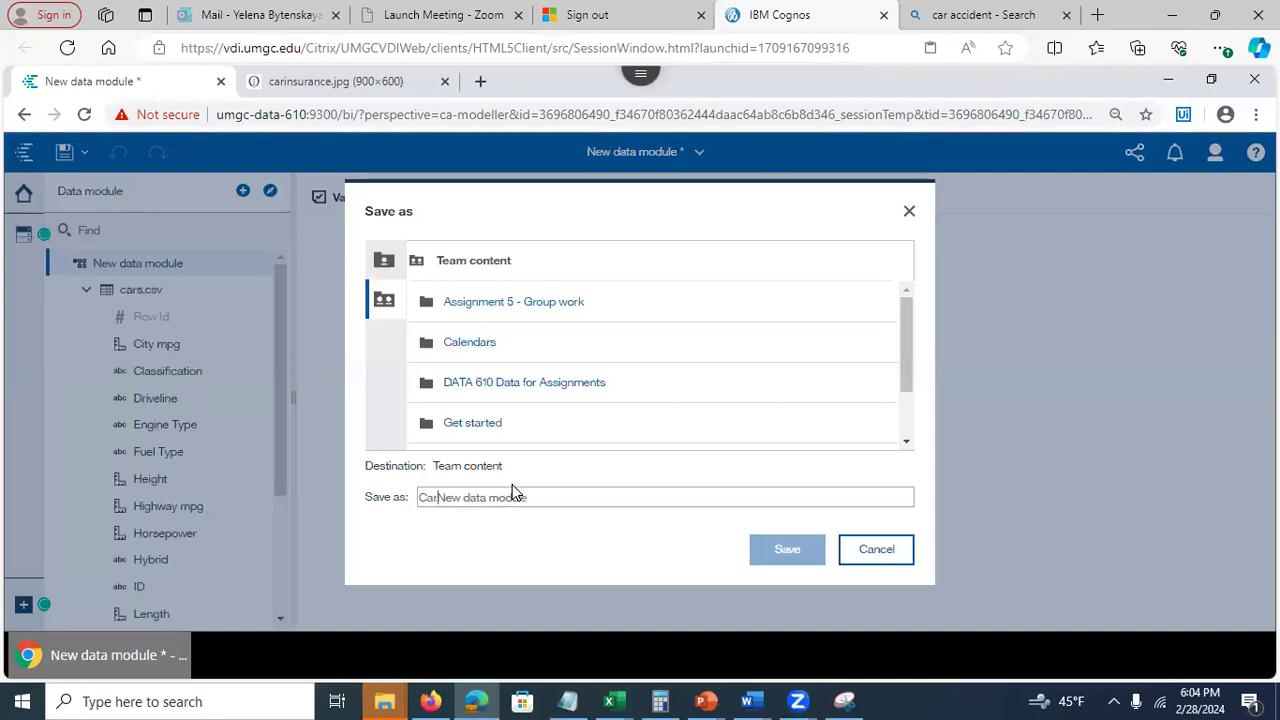
text(Data modul)
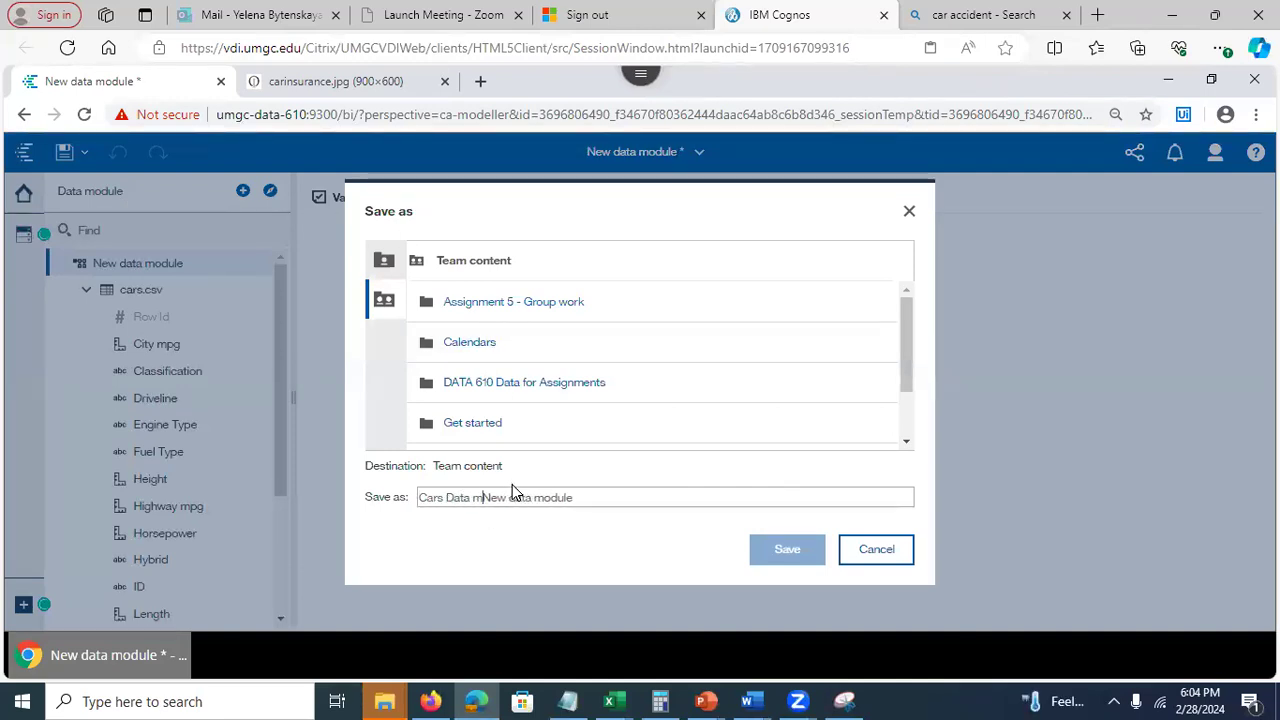
text(e)
key(Delete)
key(Delete)
key(Delete)
key(Delete)
key(Delete)
key(Delete)
key(Delete)
key(Delete)
key(Delete)
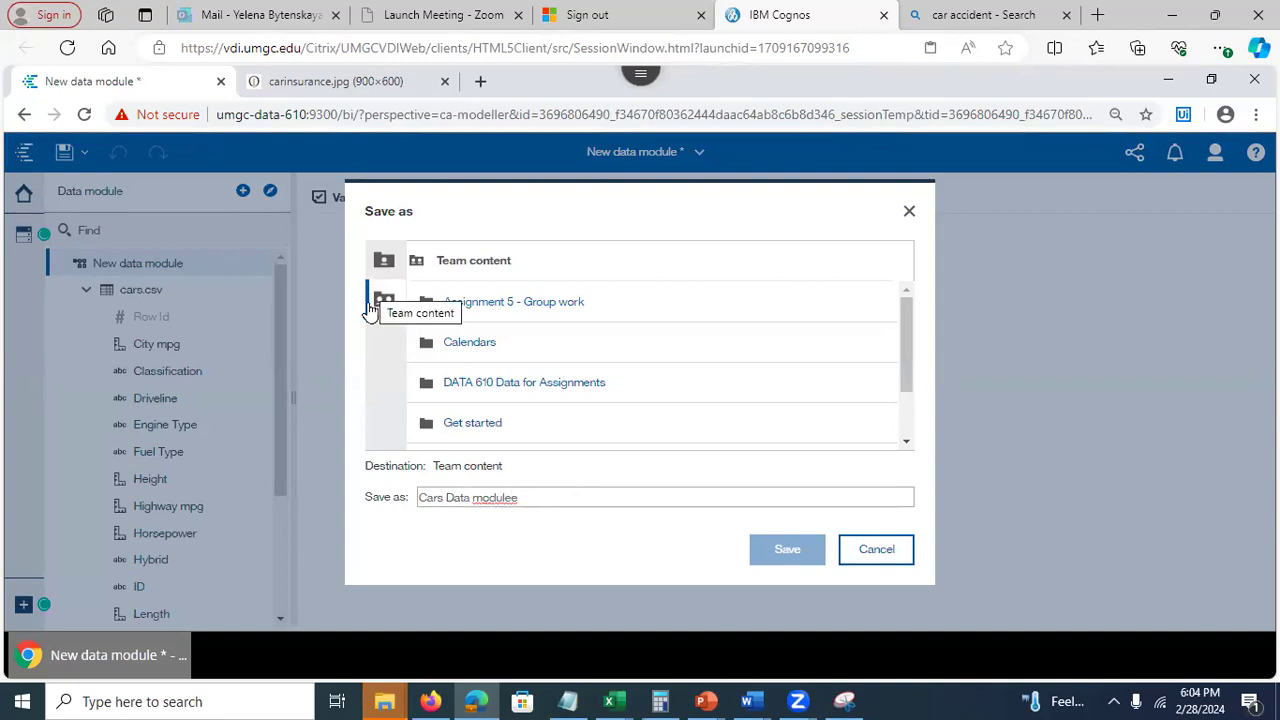
click(481, 305)
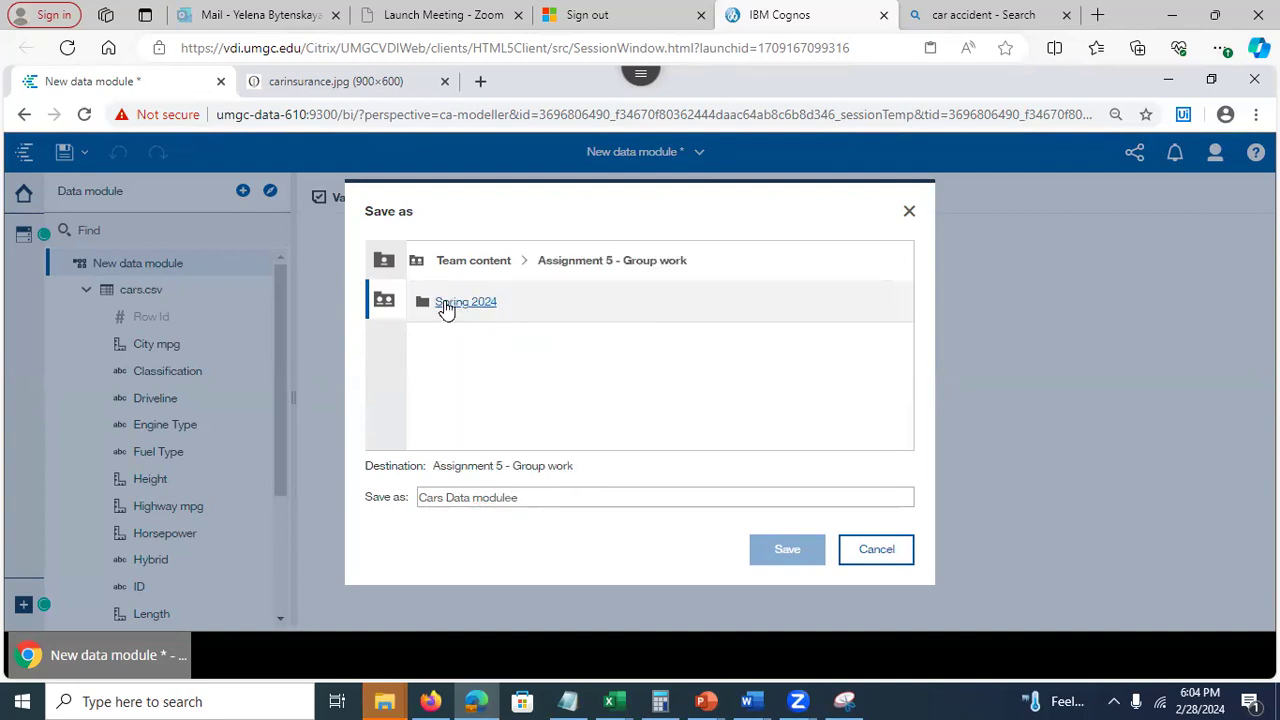
click(466, 305)
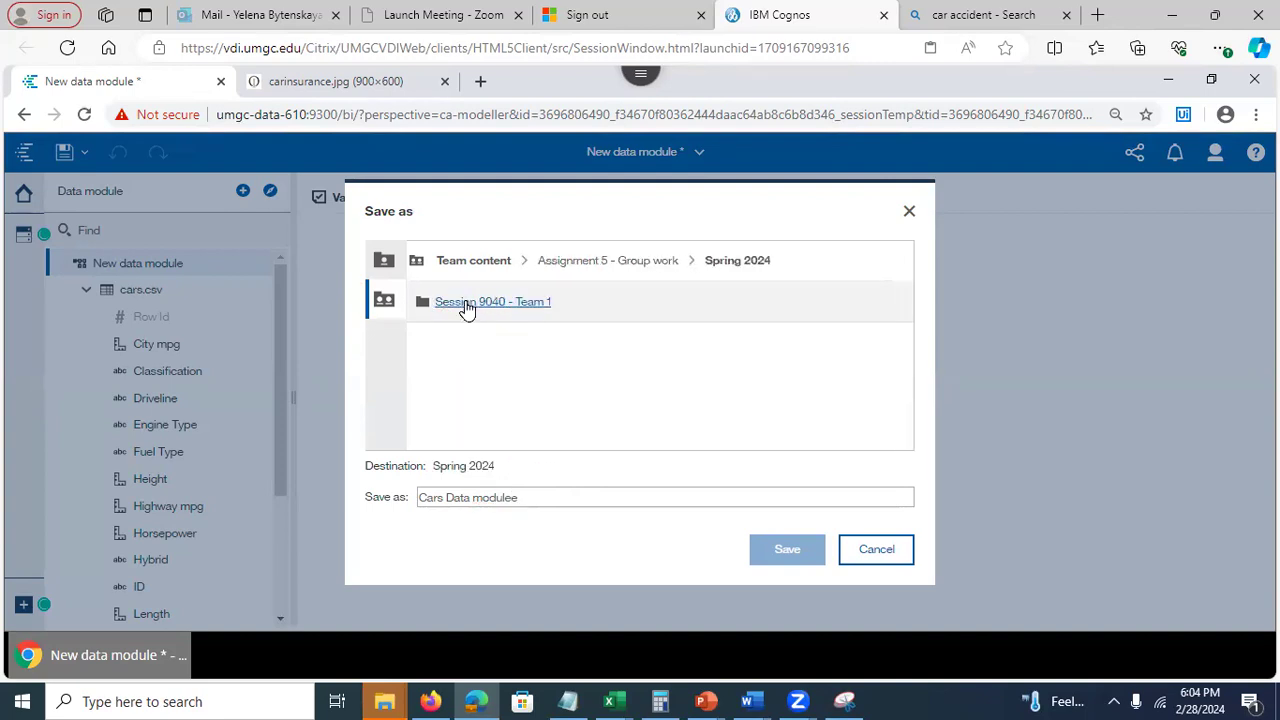
click(466, 303)
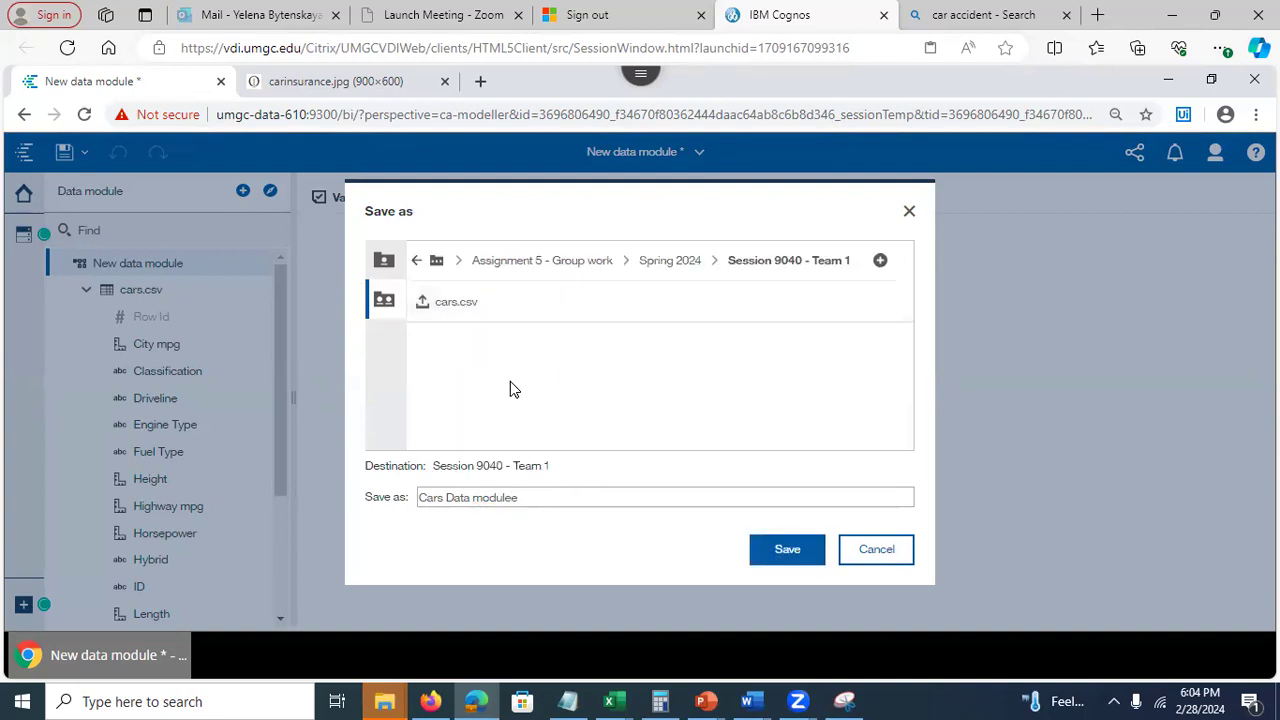
click(781, 553)
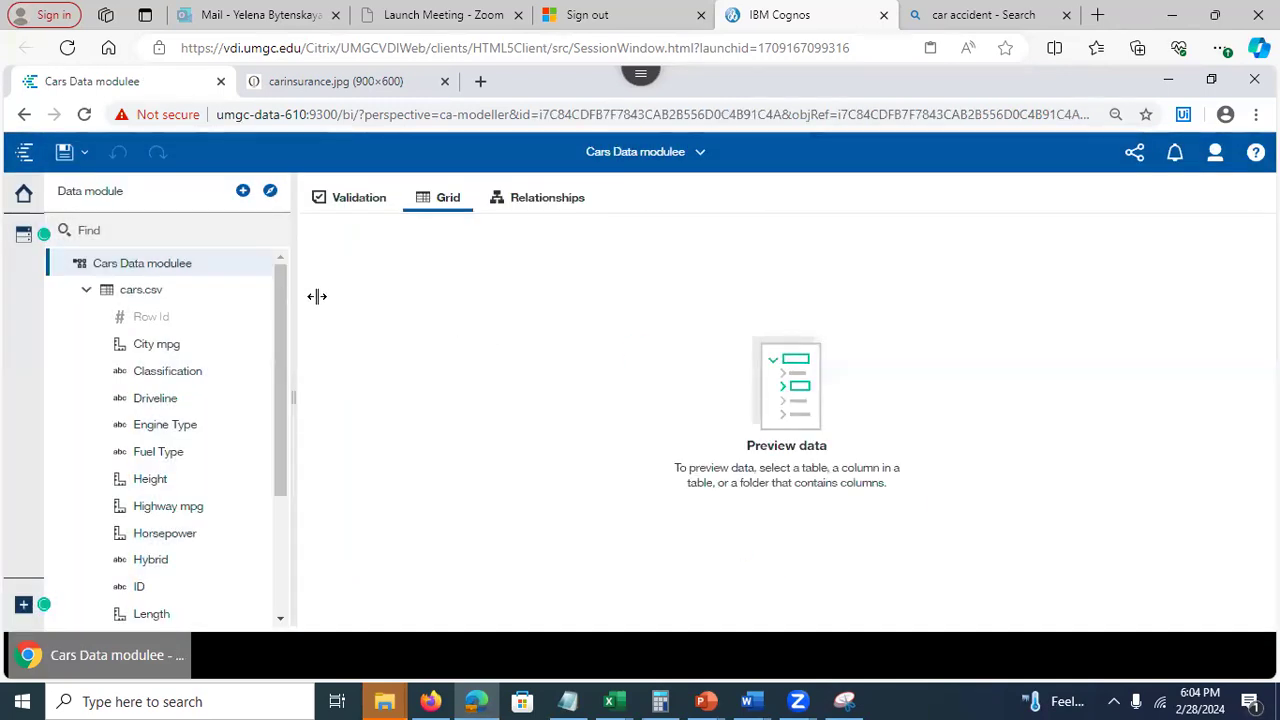
Step: Close the Cars Data modulee module from the header's list of open items
click(700, 157)
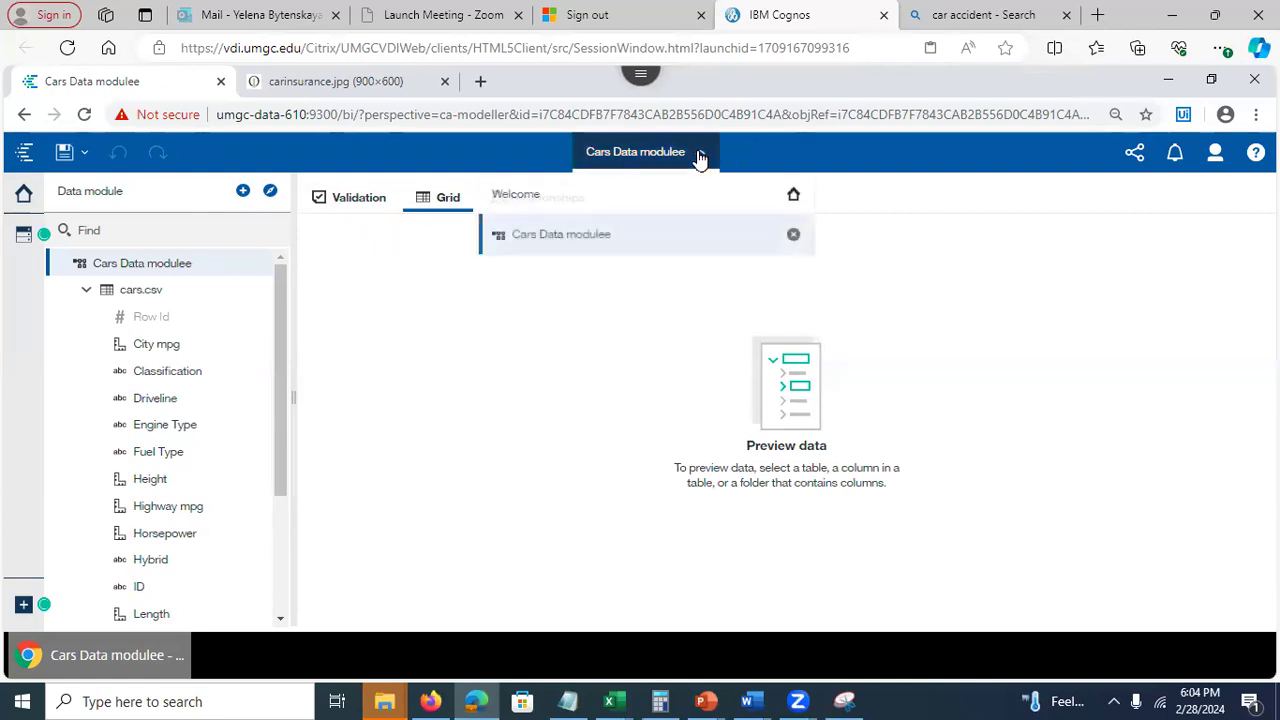
click(792, 235)
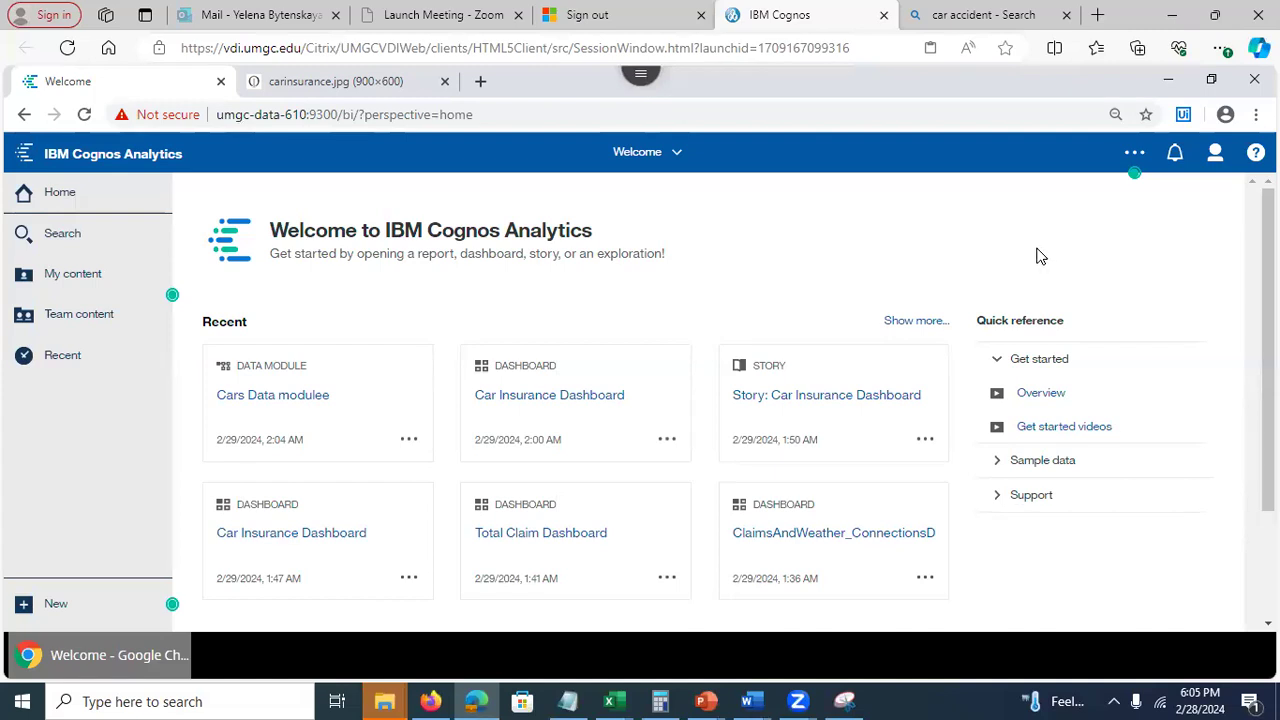
click(1216, 160)
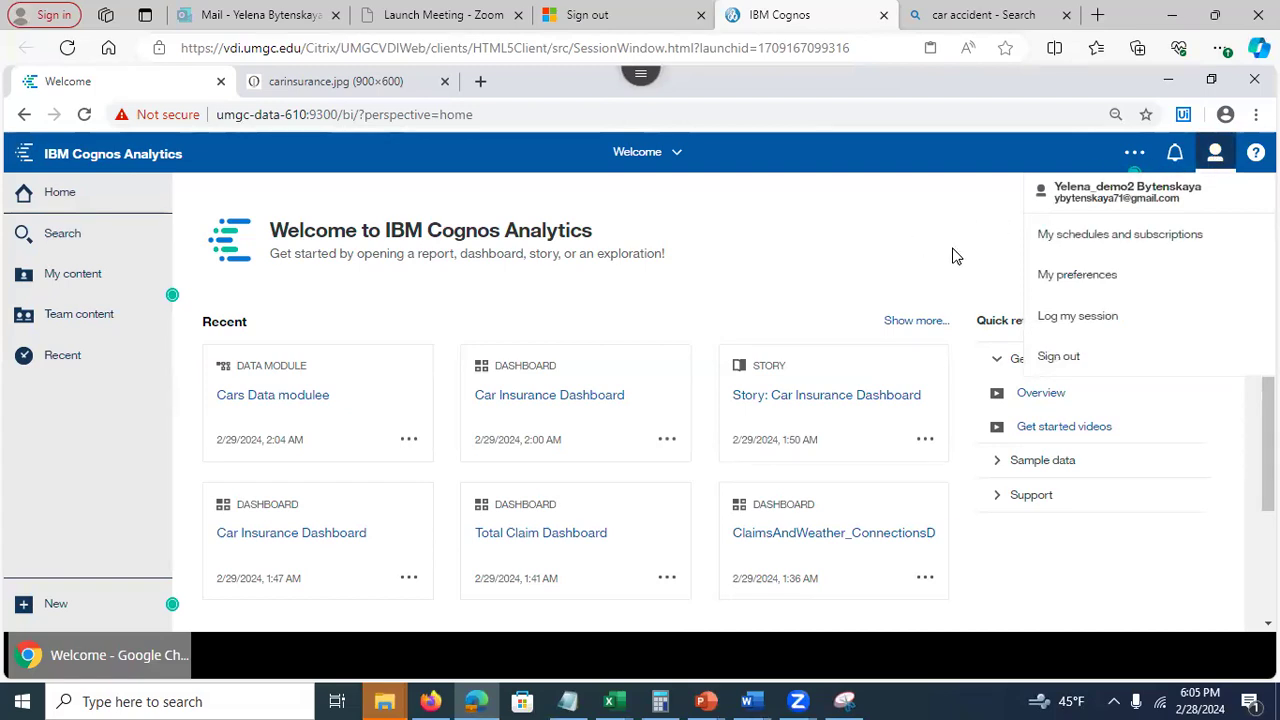
click(1087, 277)
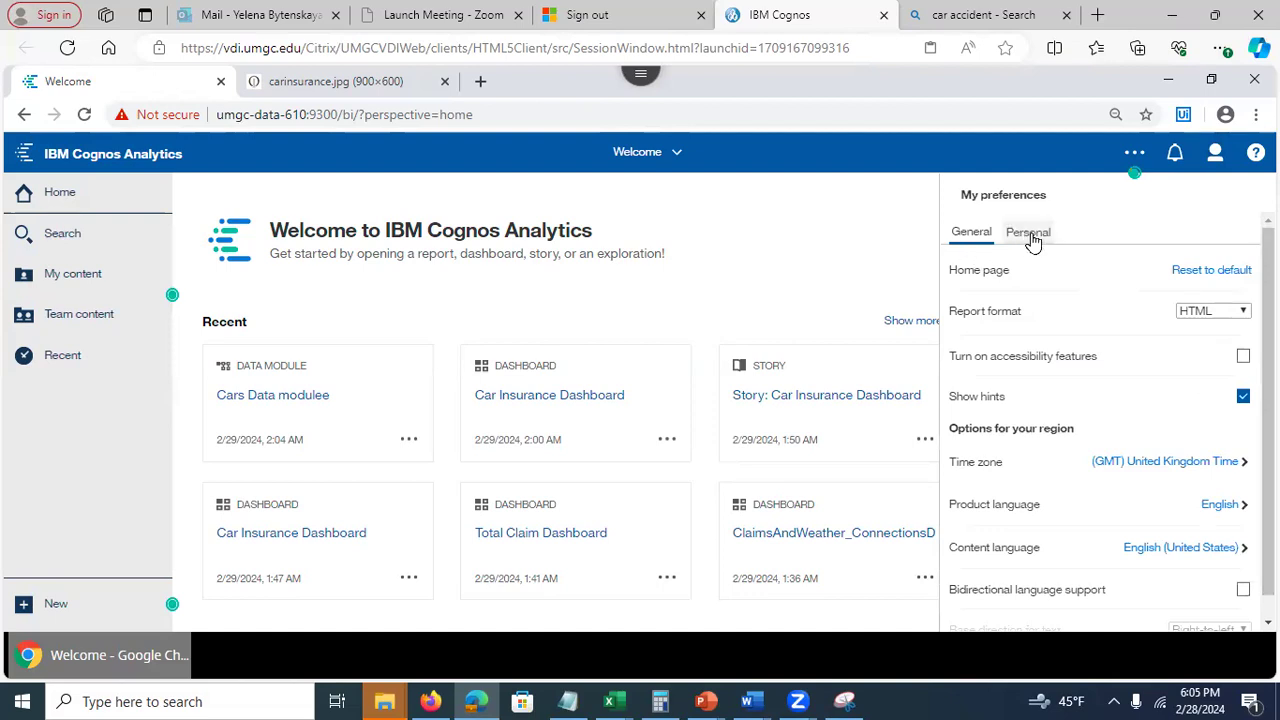
click(1032, 238)
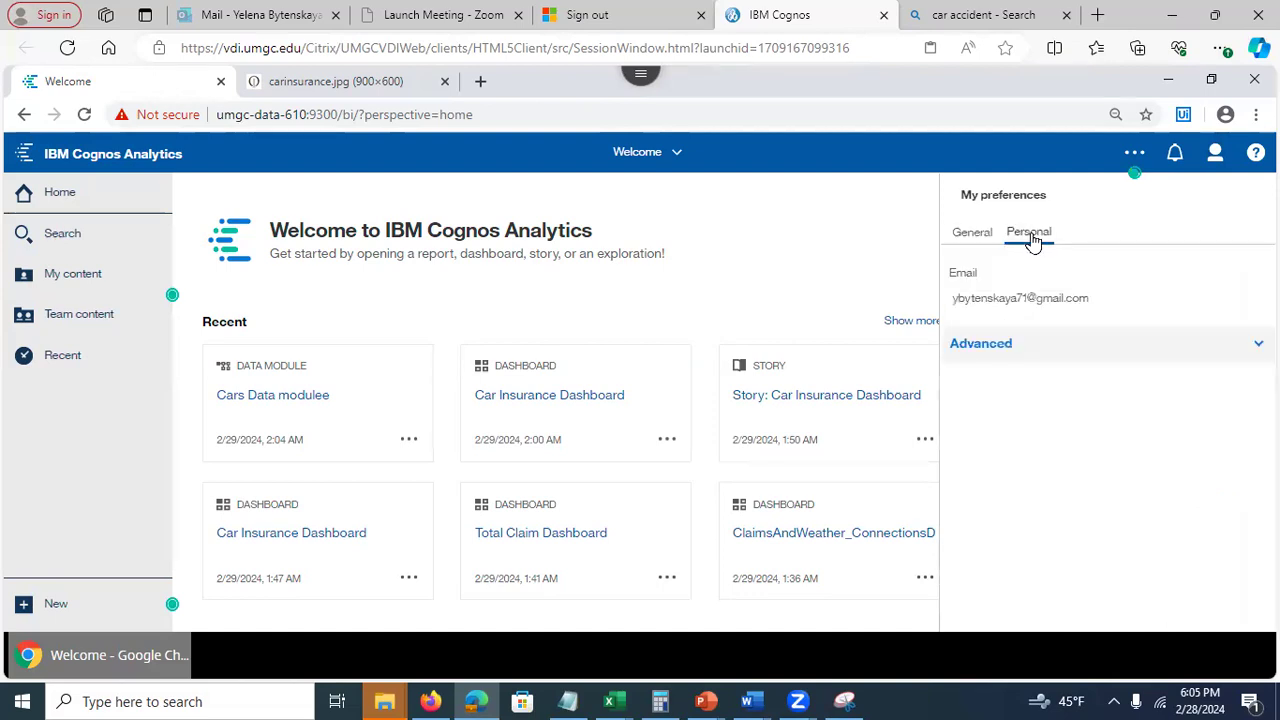
click(1015, 348)
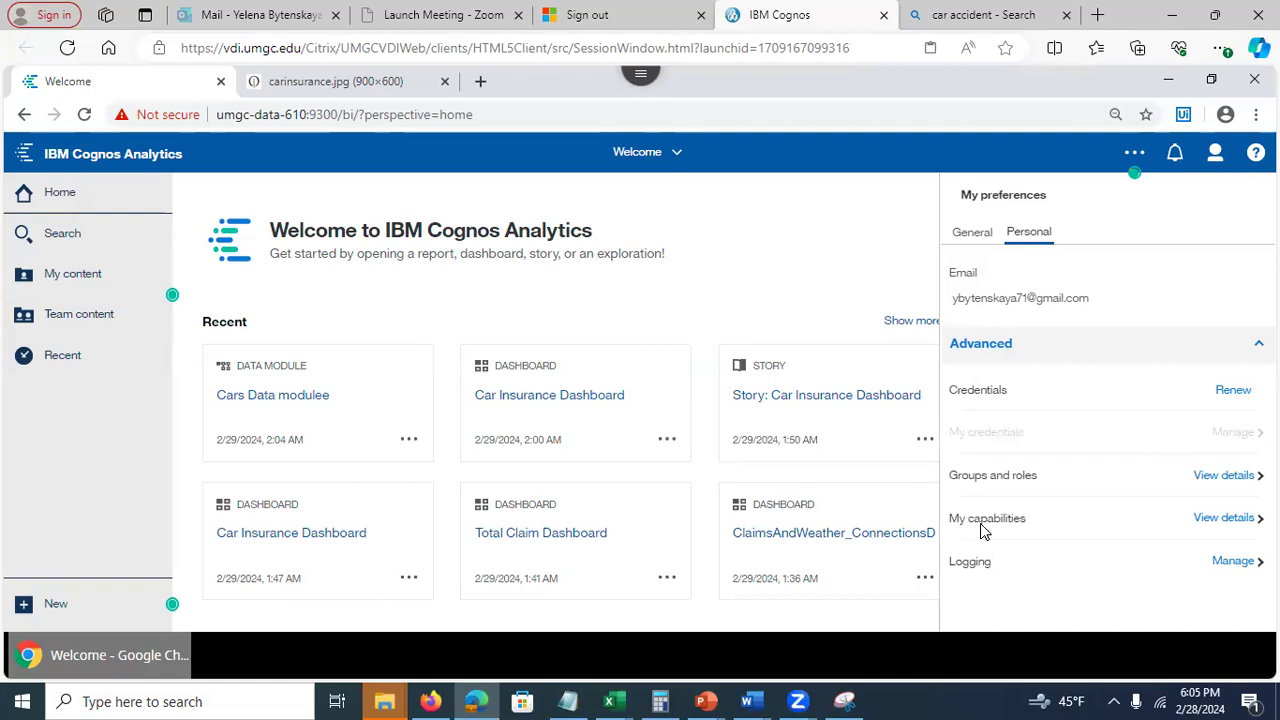
click(1222, 479)
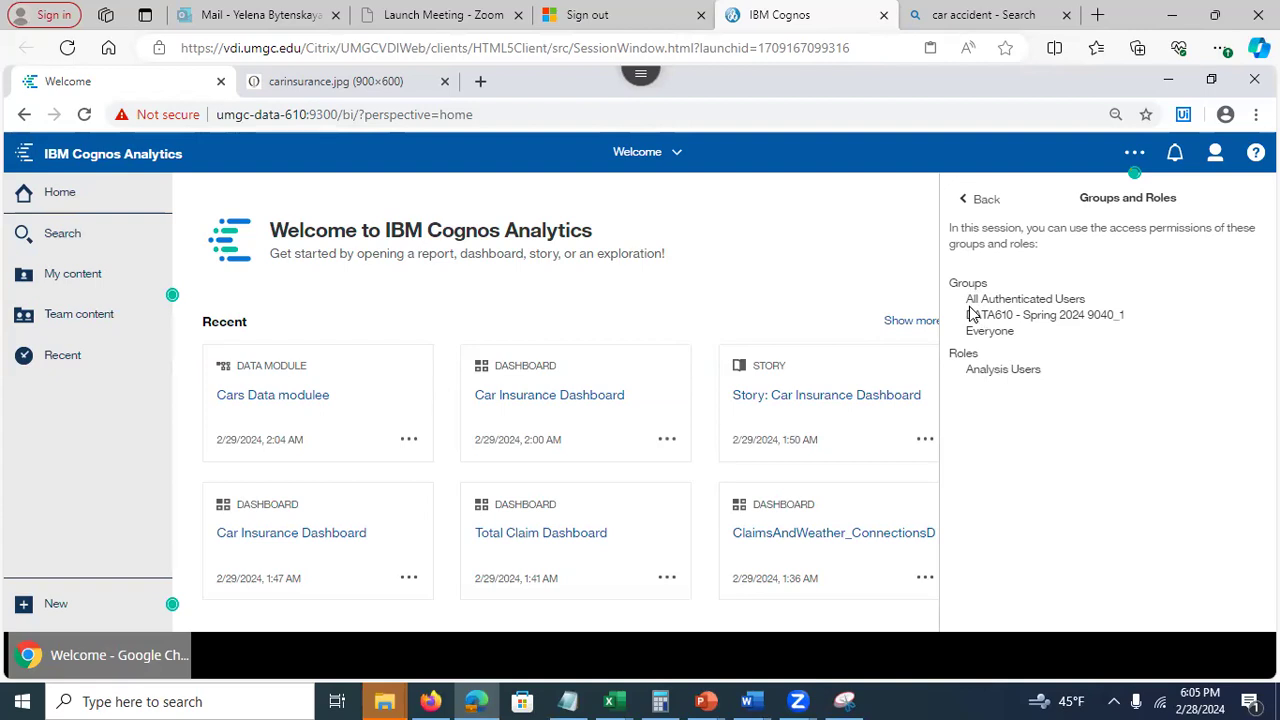
drag(992, 315, 1135, 317)
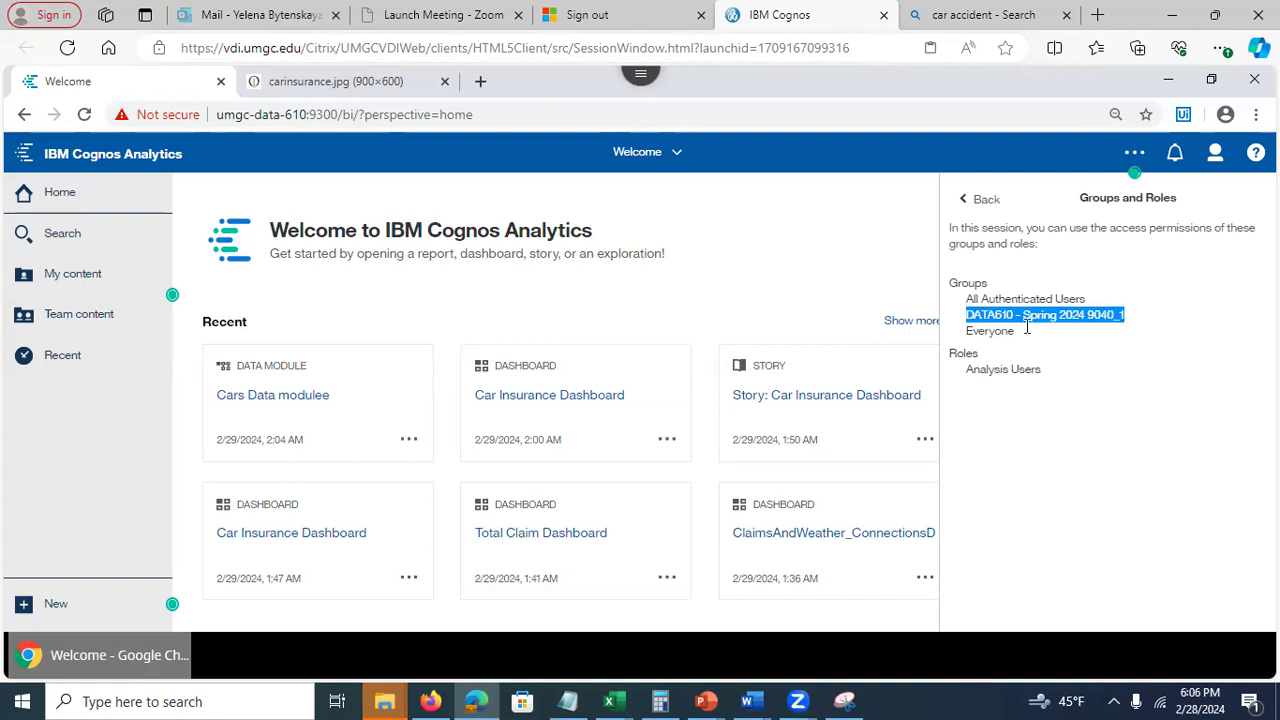
click(968, 336)
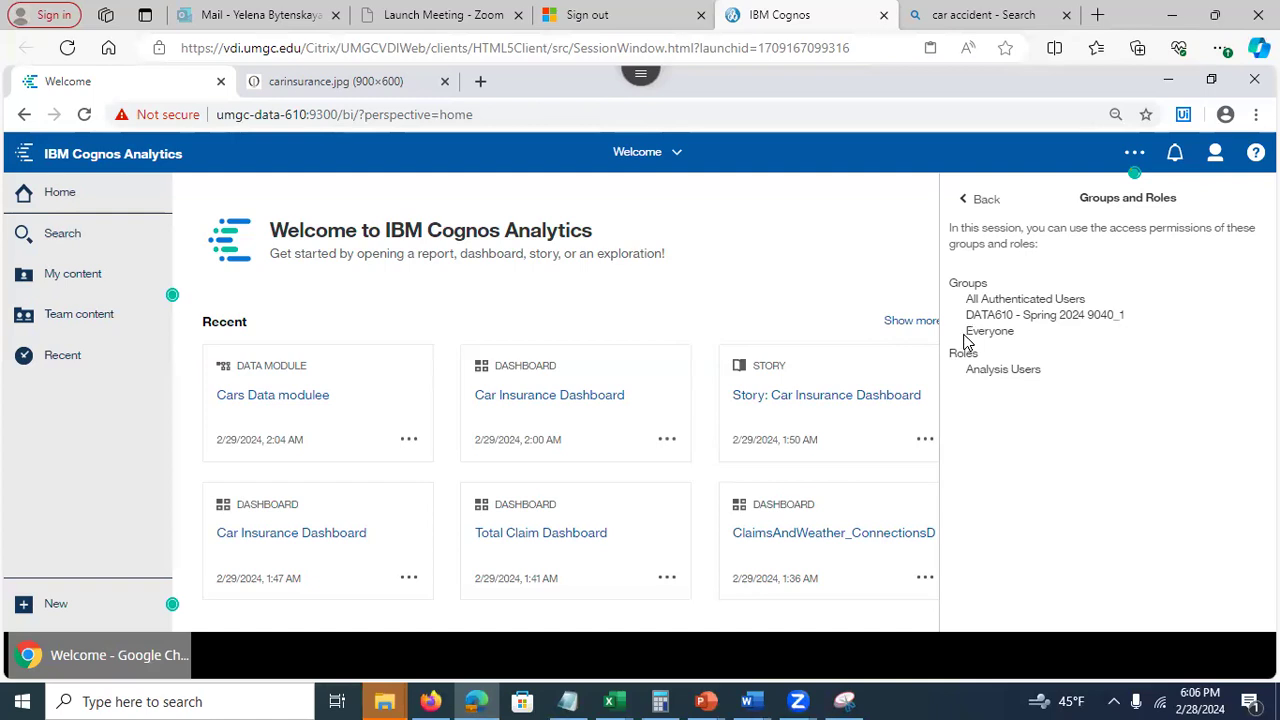
drag(971, 334, 1023, 336)
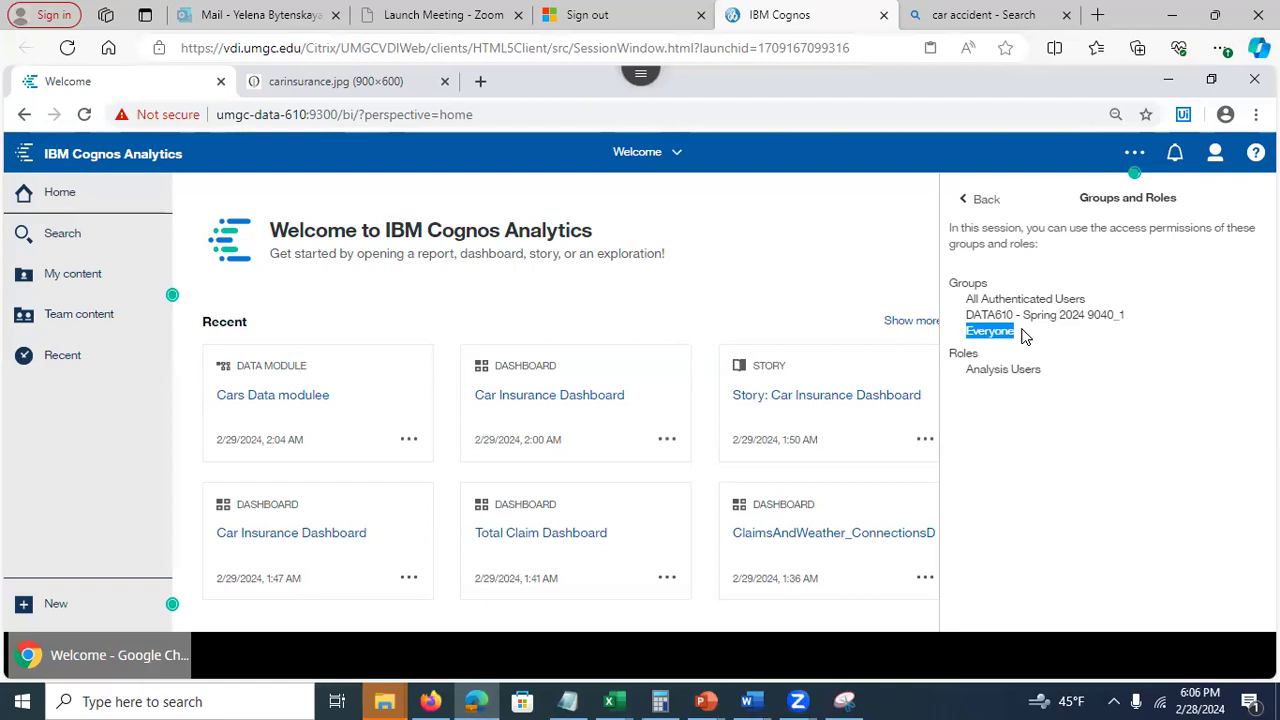
click(966, 207)
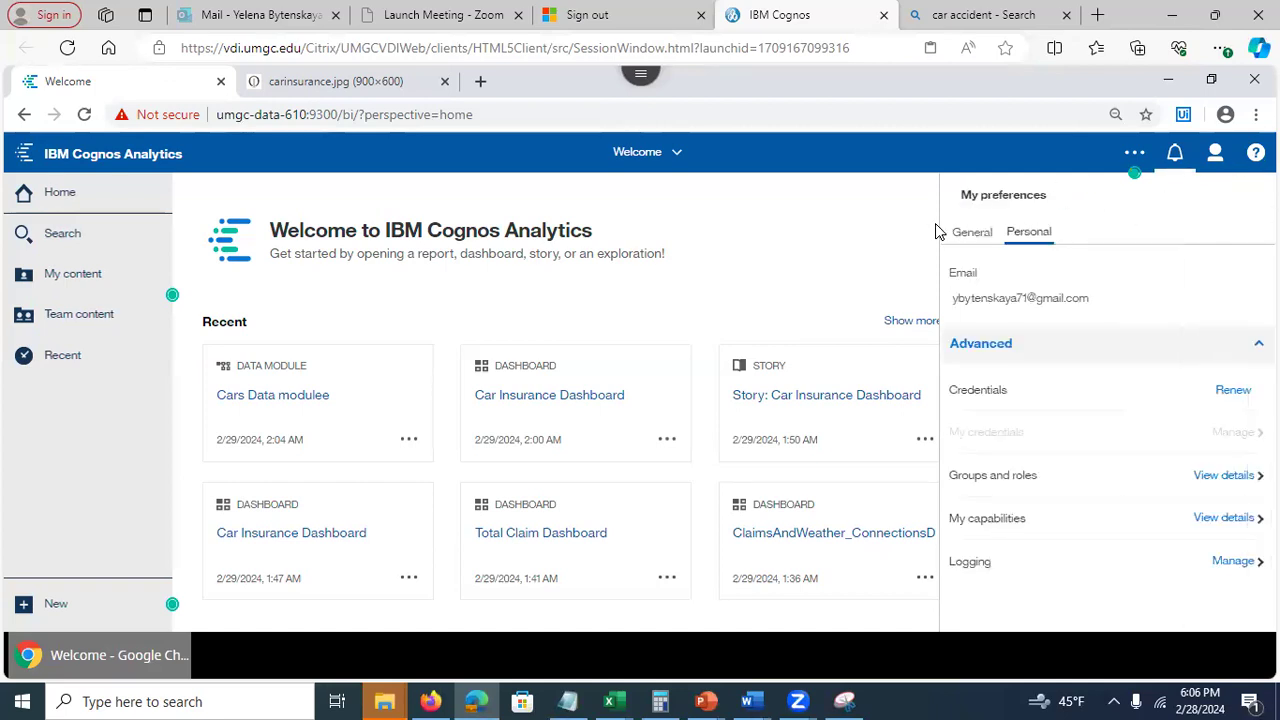
click(800, 255)
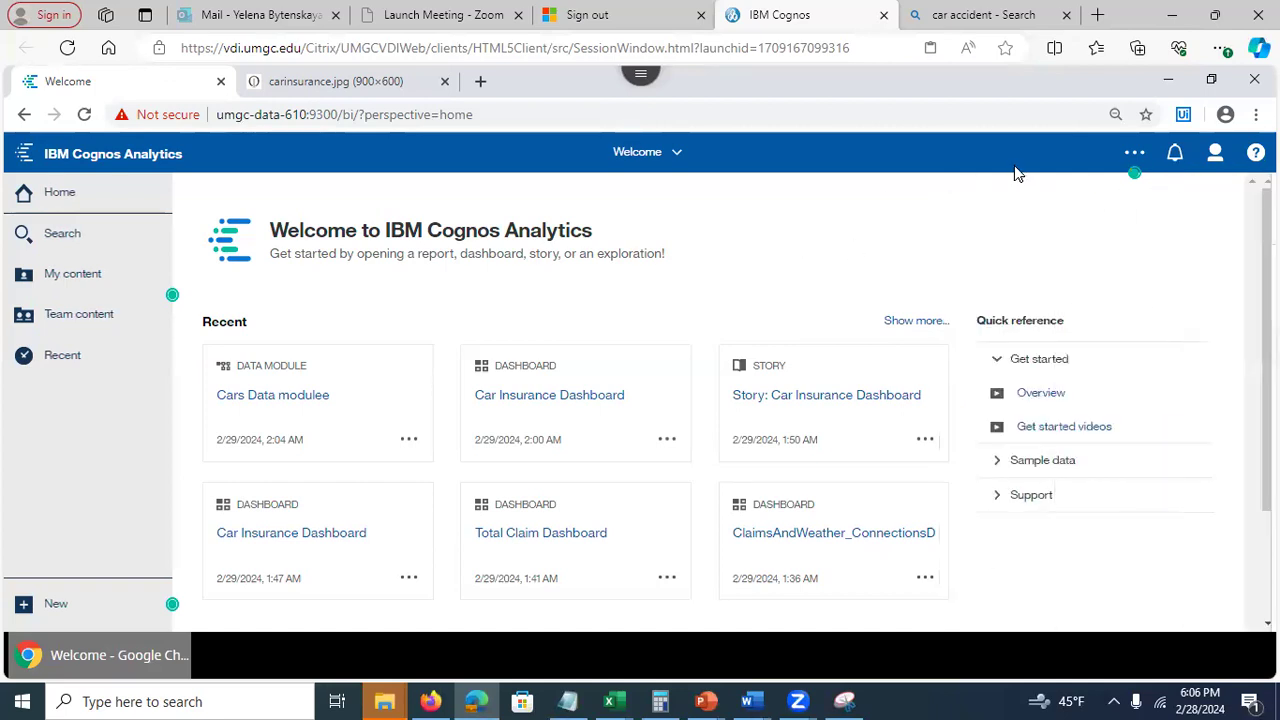
Step: Sign out, then sign back in with the other teammate's User ID and password
click(1216, 160)
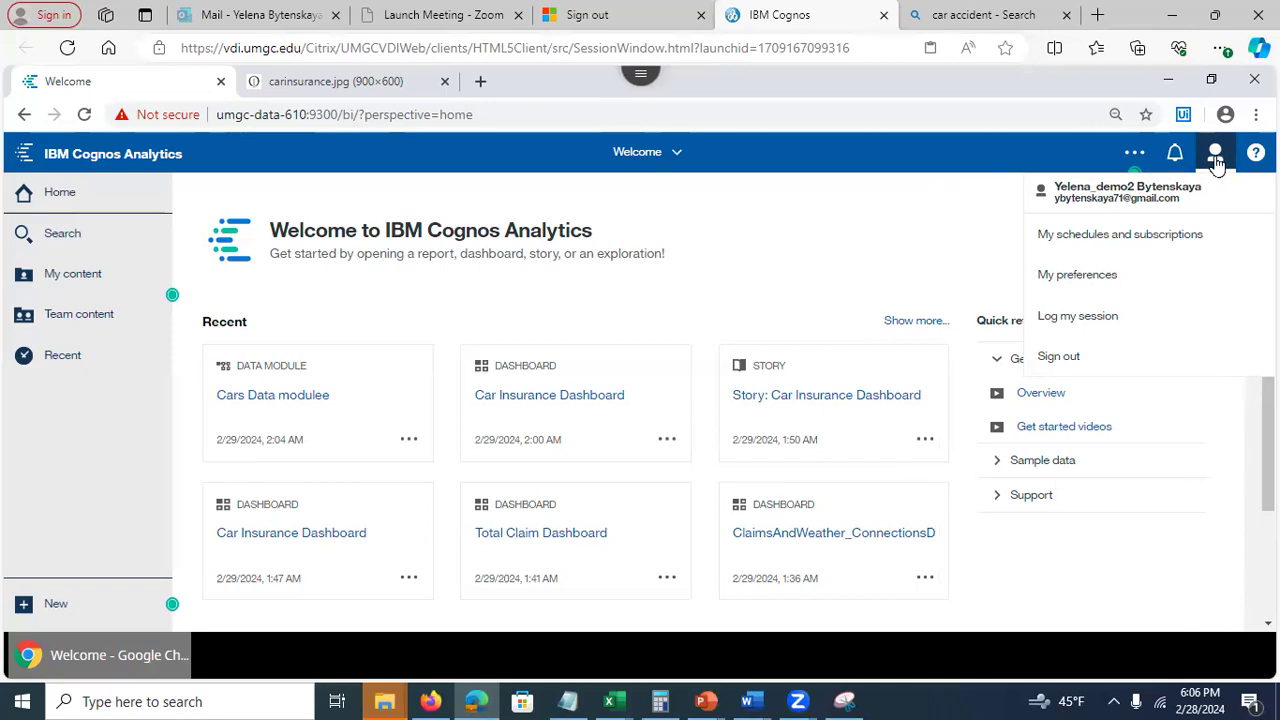
click(1060, 358)
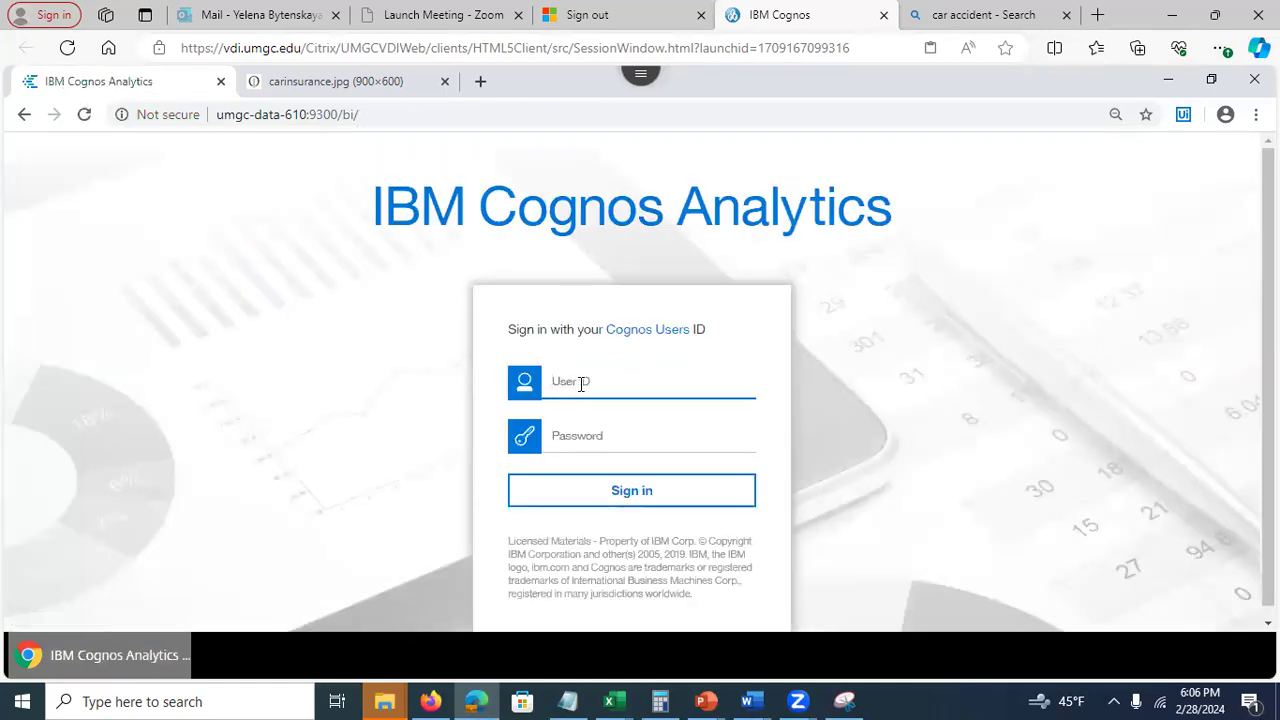
text(demo3)
click(586, 436)
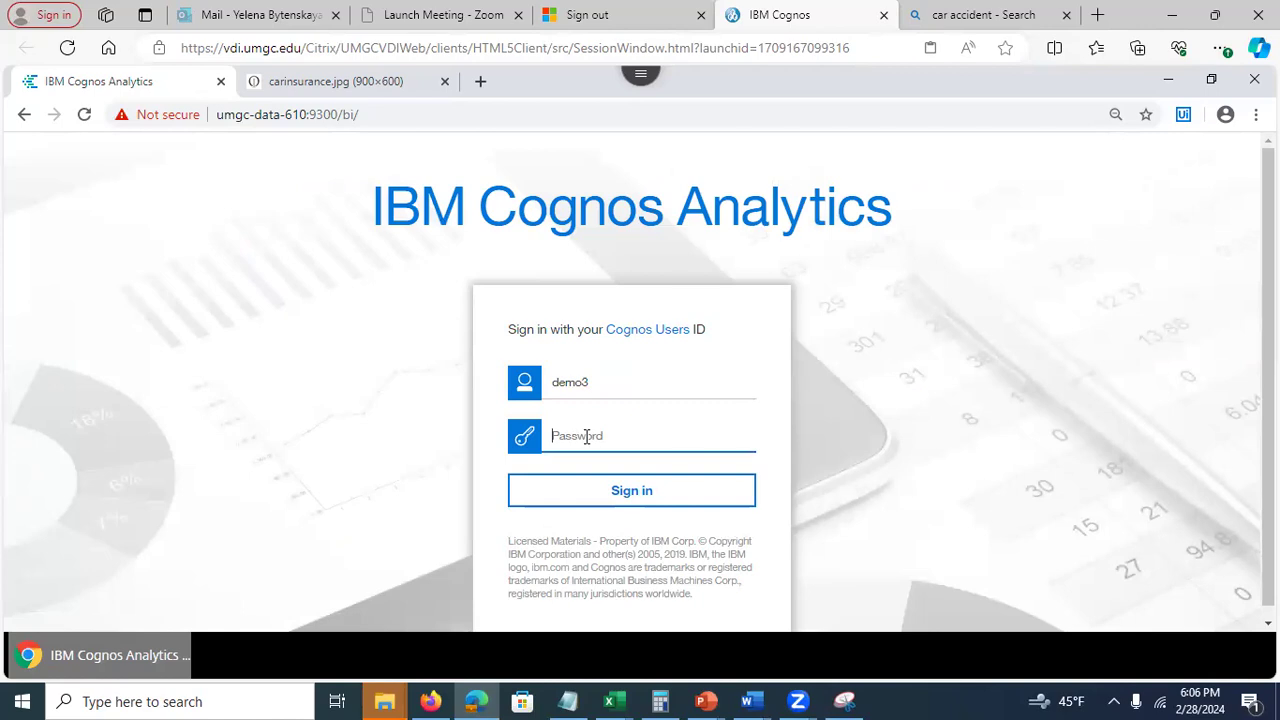
text(••••••••)
click(578, 490)
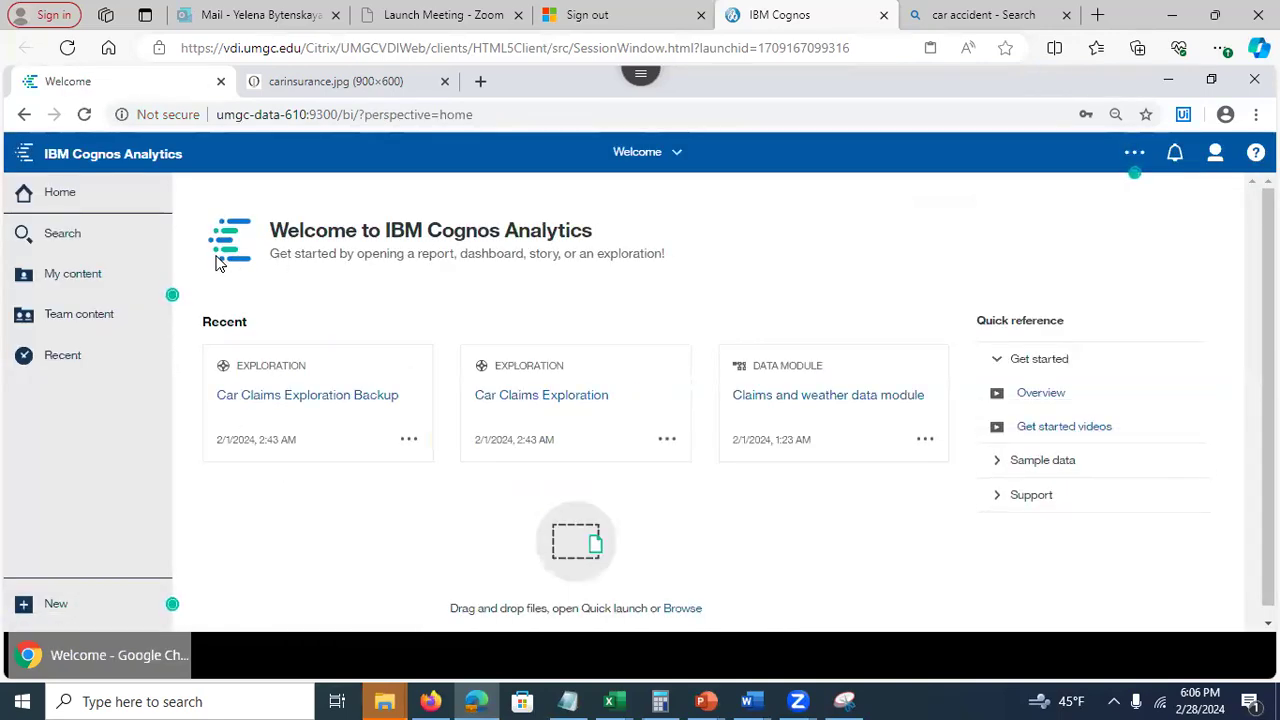
Step: Open Team content > Assignment 5 - Group work > Spring 2024 > Session 9040 - Team 1 and create an exploration from Cars Data modulee
click(90, 318)
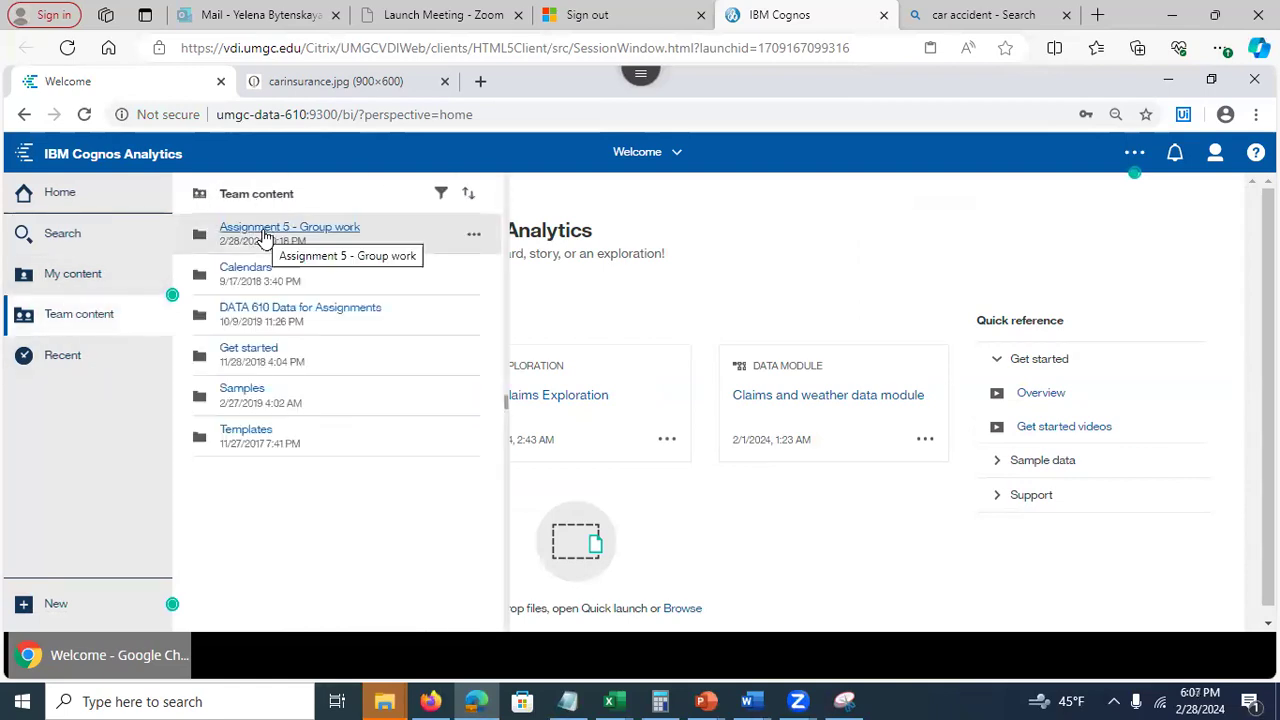
click(265, 232)
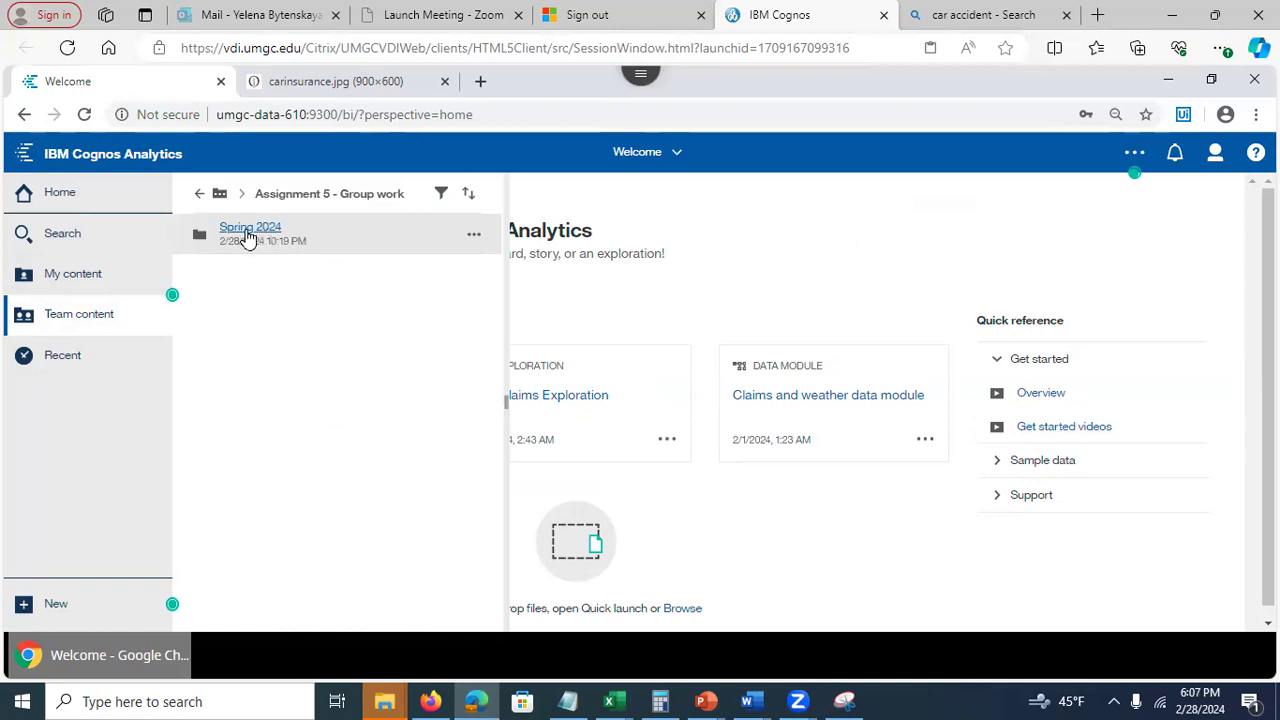
click(250, 232)
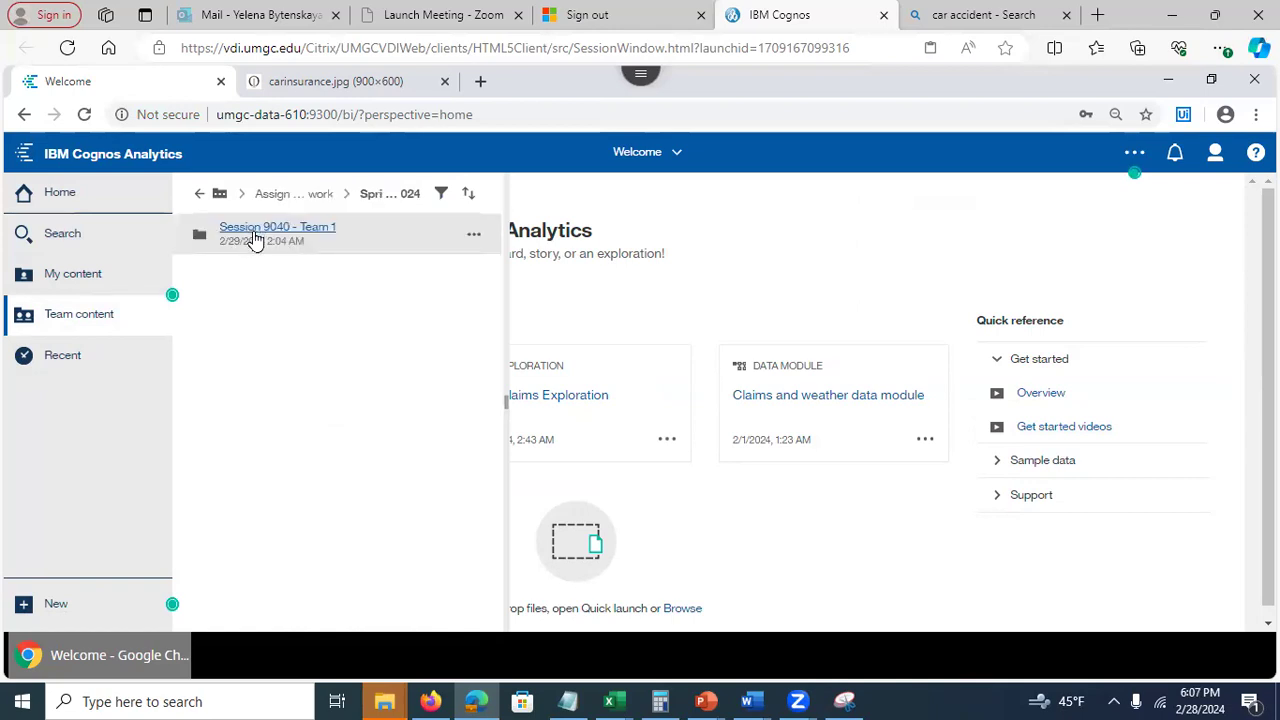
click(253, 236)
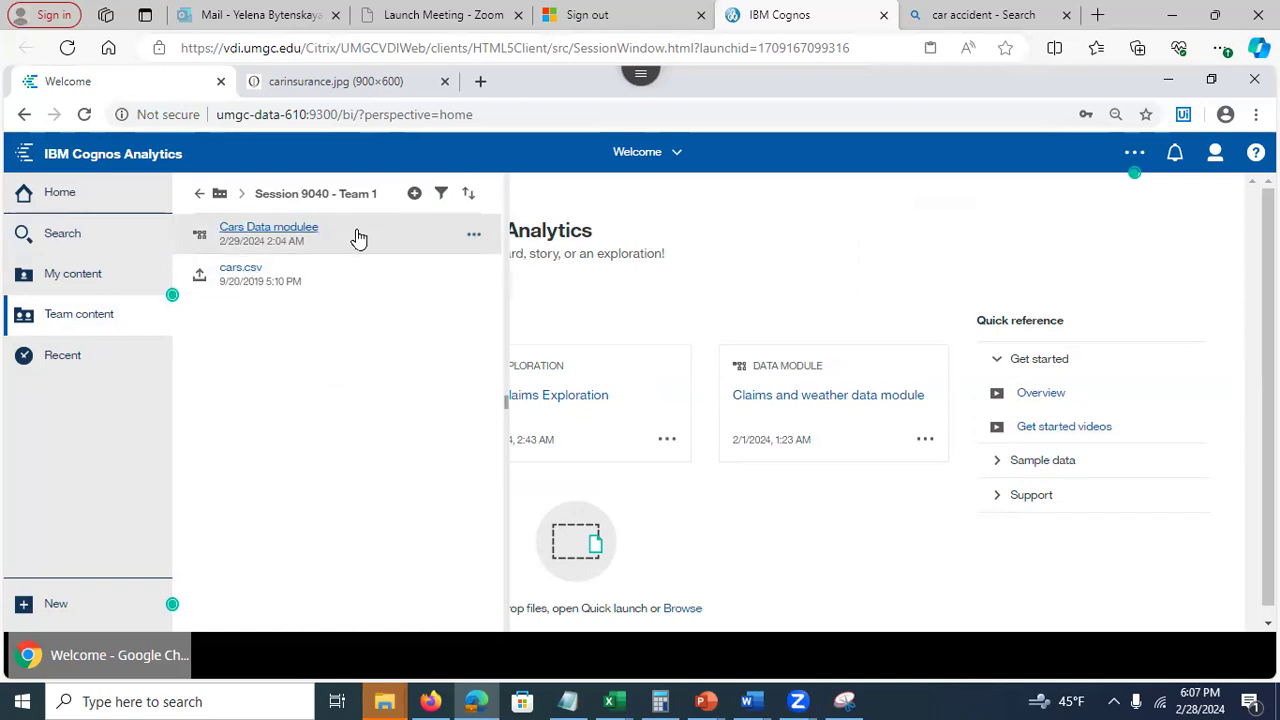
click(476, 233)
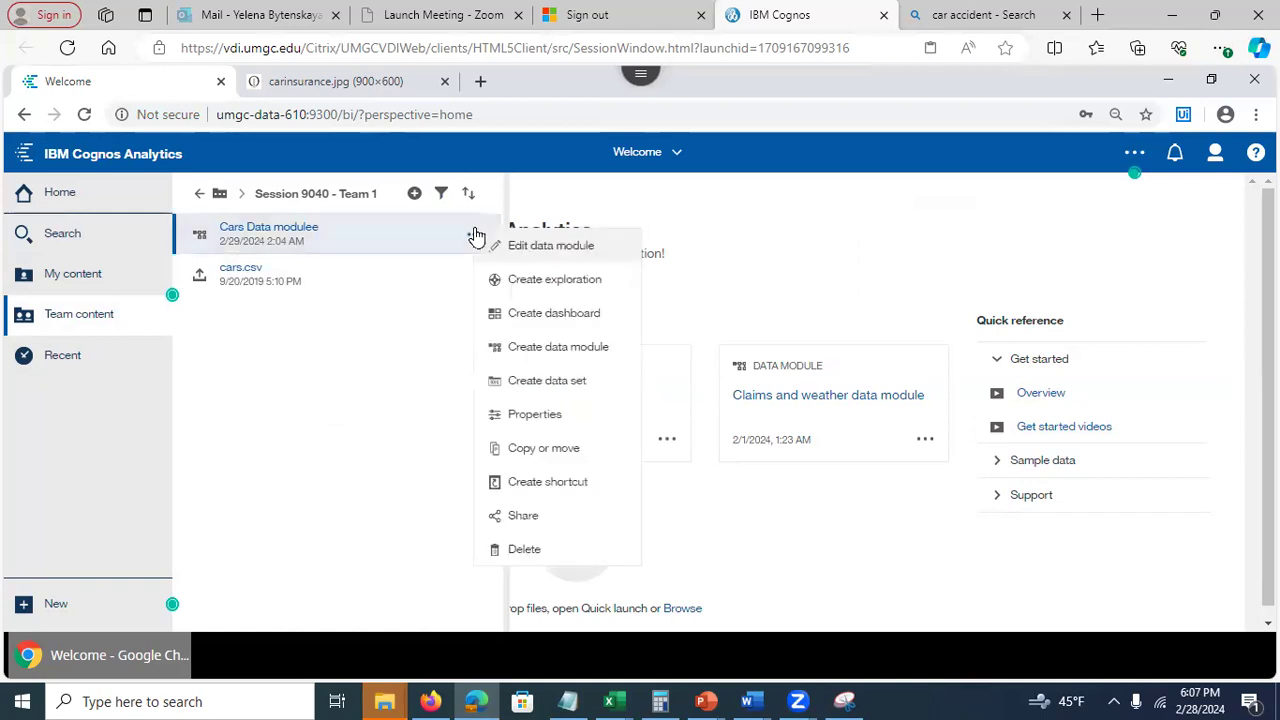
click(494, 278)
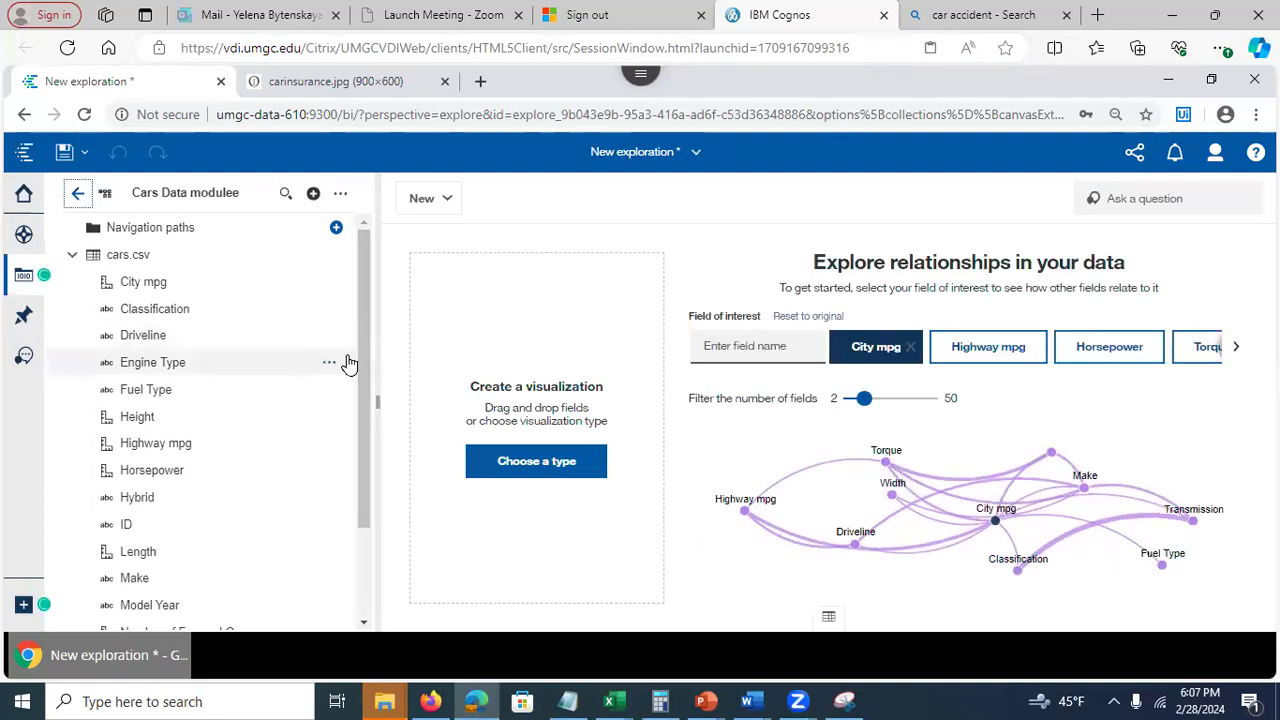
Step: Open the City mpg driver analysis from its suggested visualizations
click(997, 521)
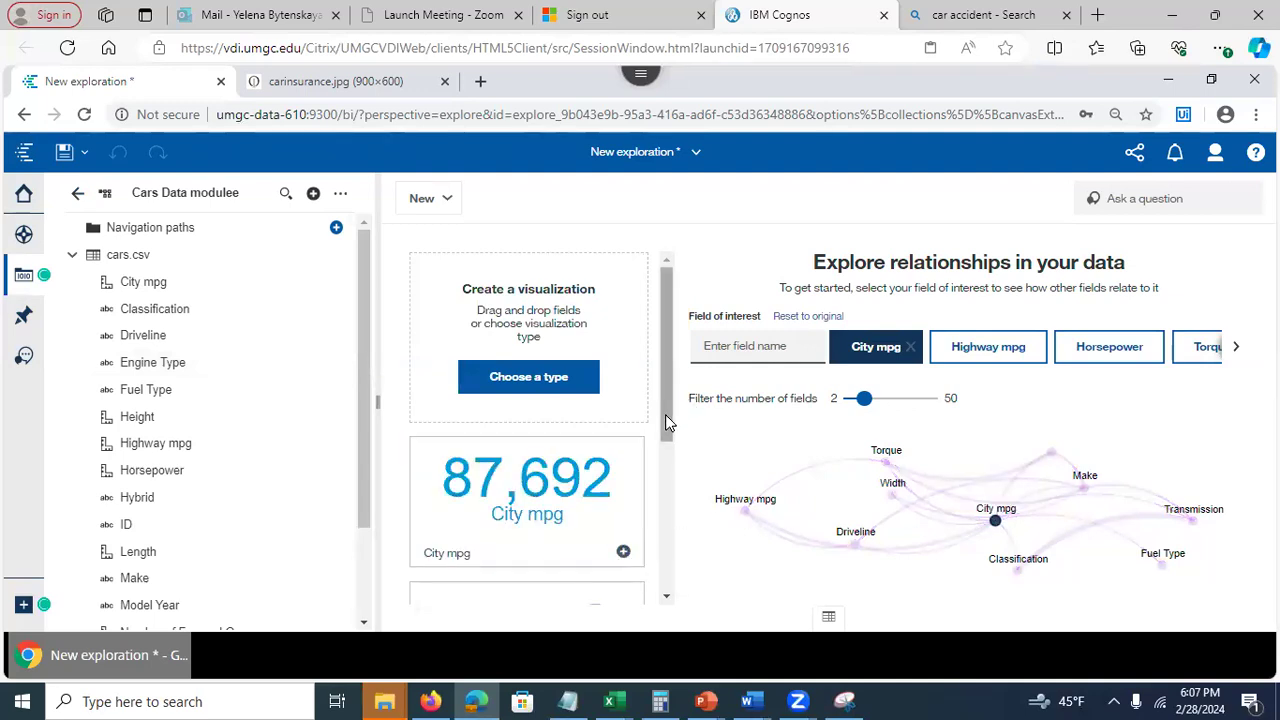
scroll(665, 414, down, 3)
click(563, 402)
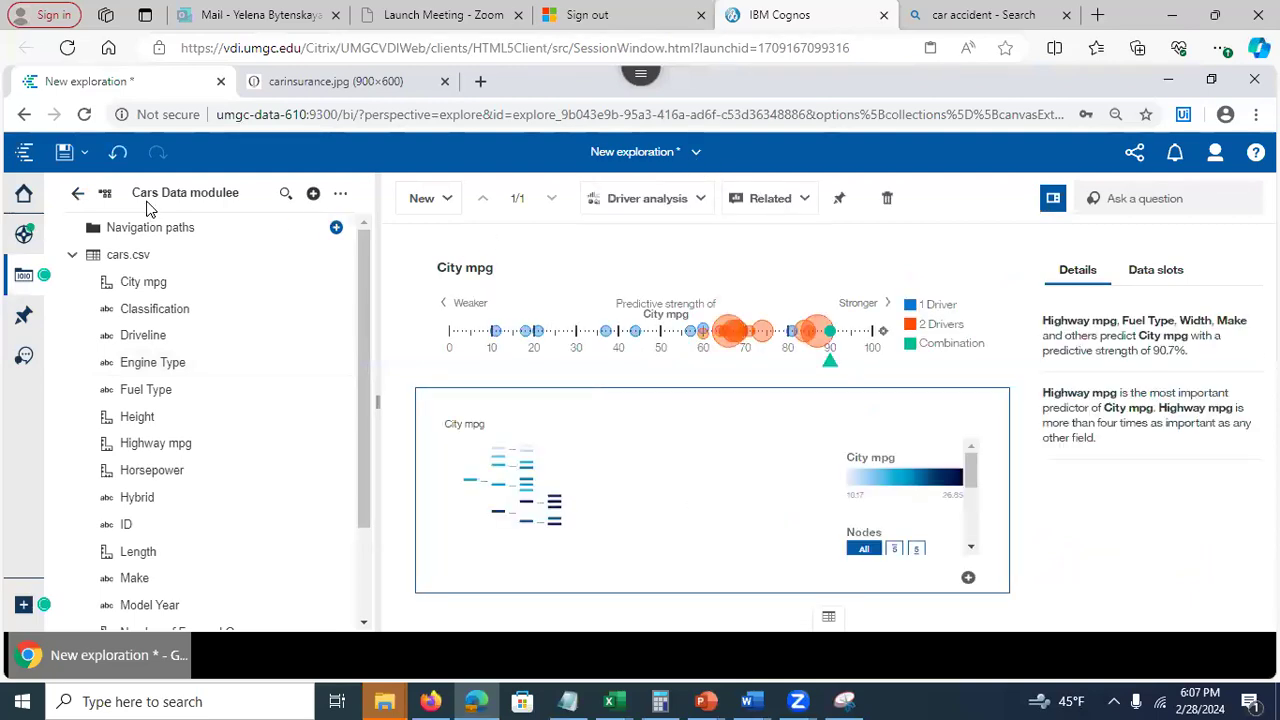
Step: Save the exploration as 'Cars exploration' in the Session 9040 - Team 1 folder
click(86, 153)
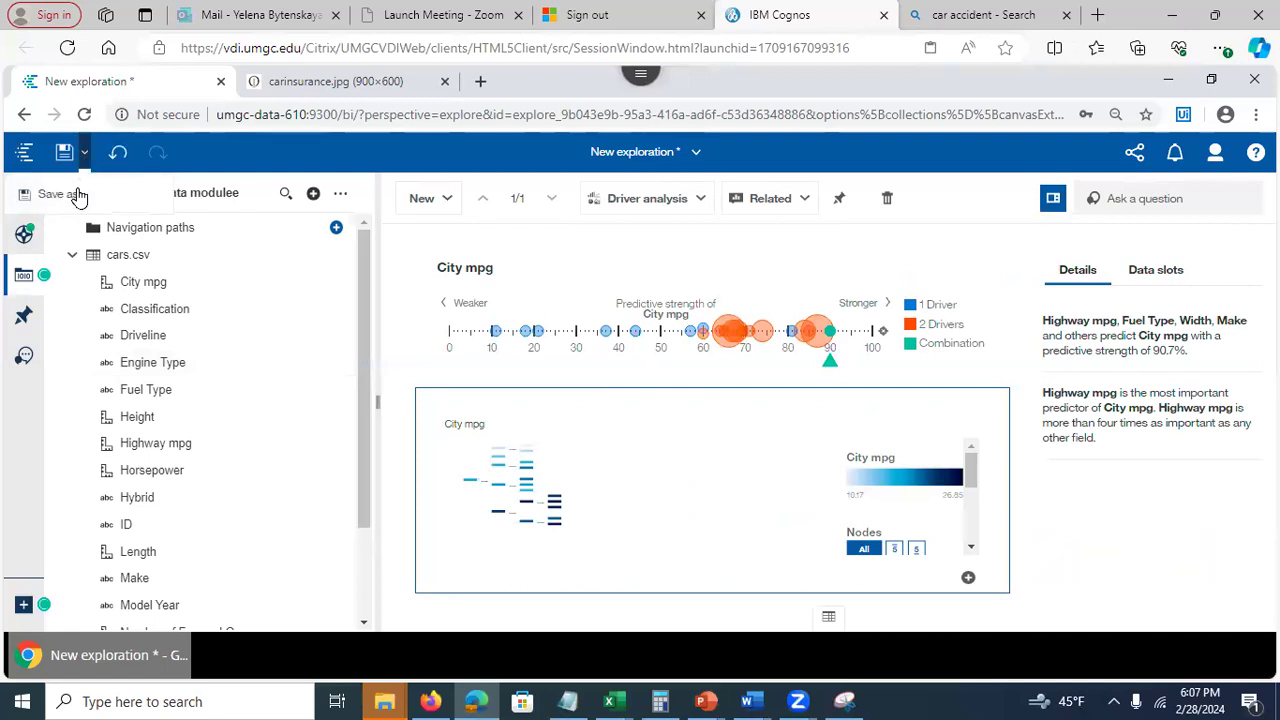
click(80, 196)
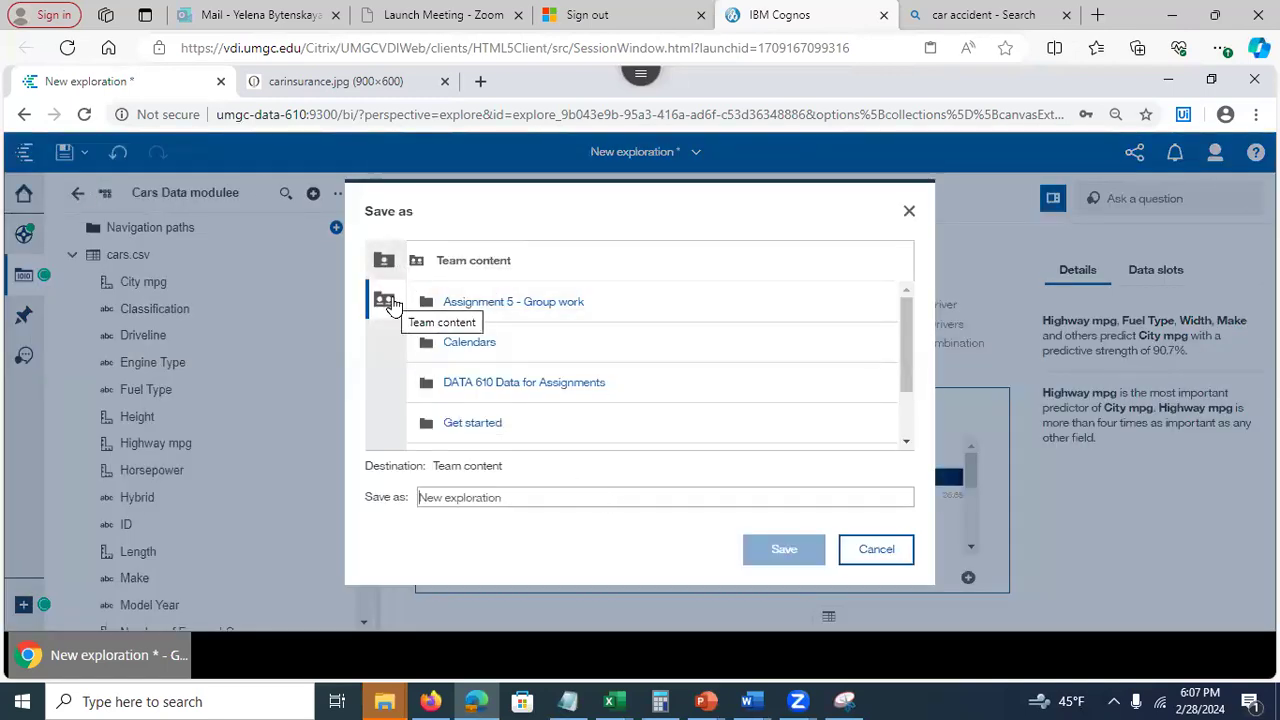
click(497, 305)
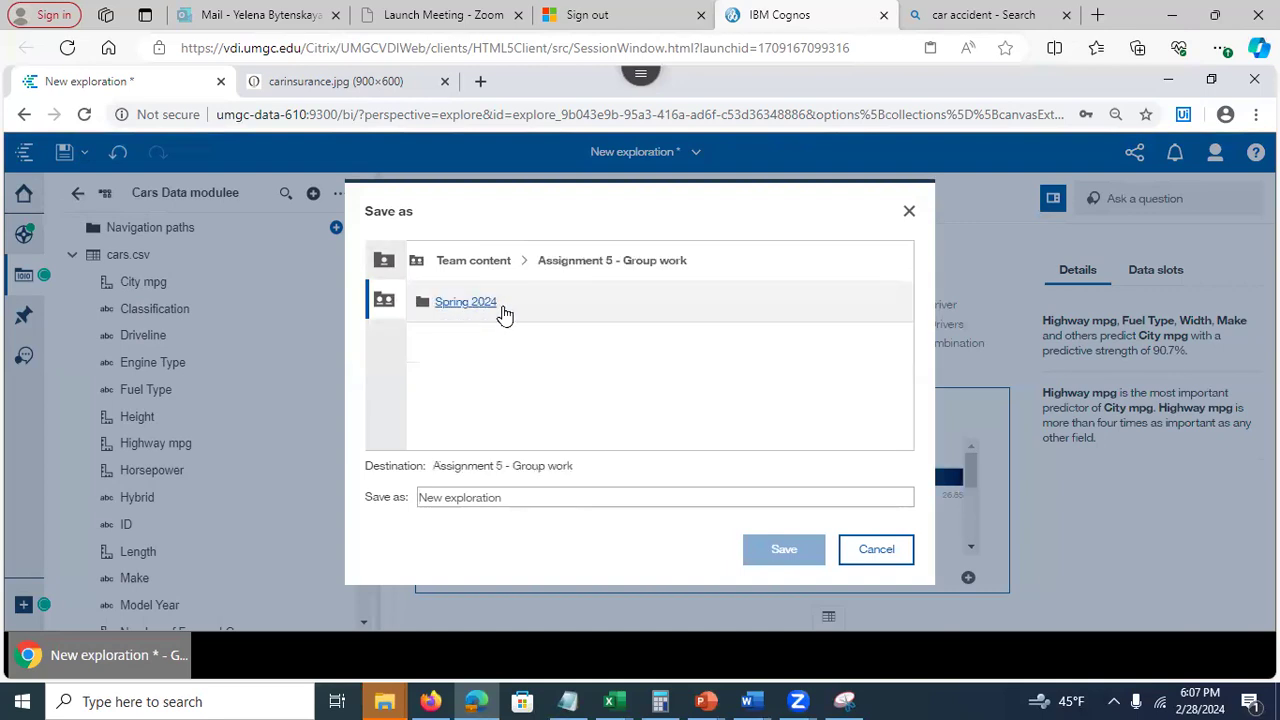
double_click(477, 305)
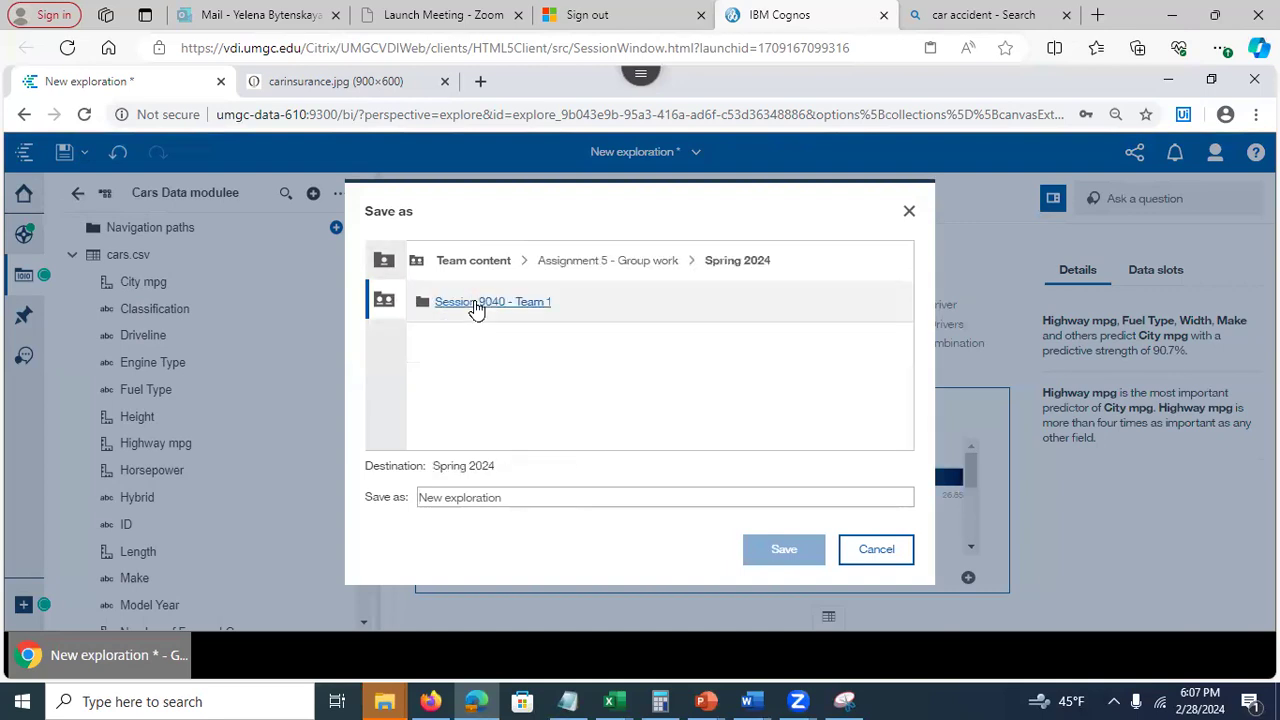
click(474, 302)
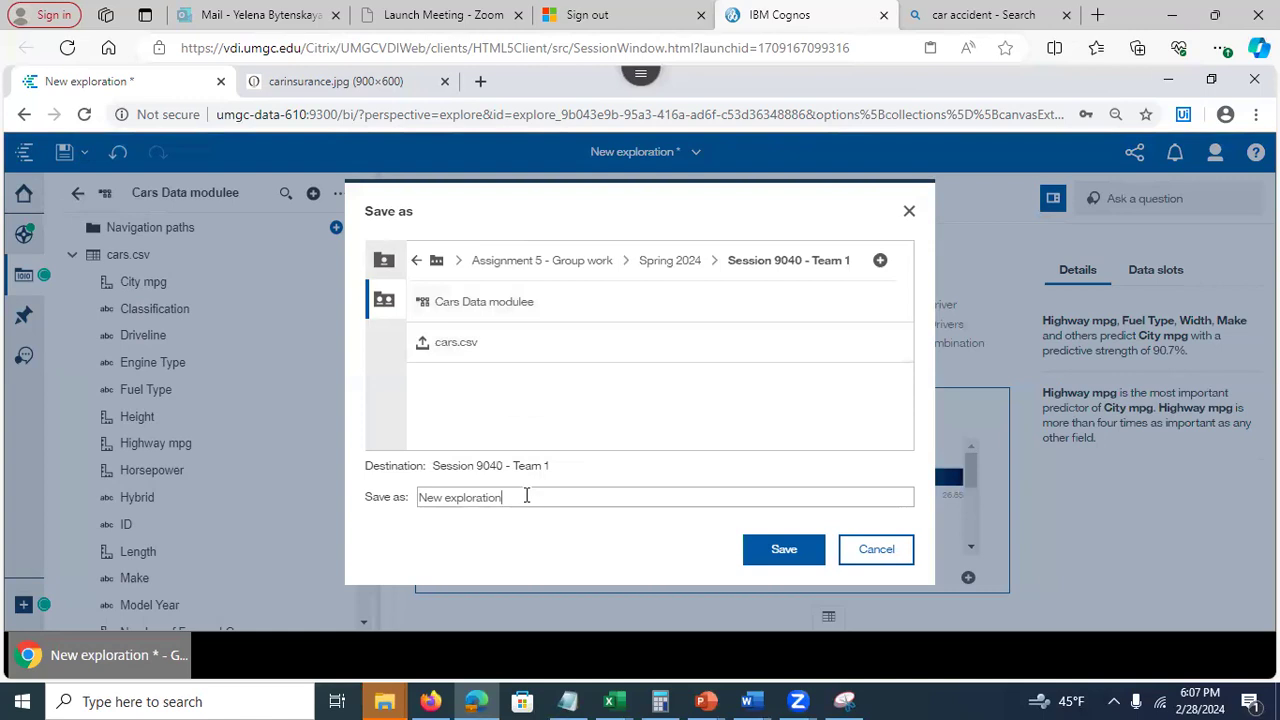
drag(528, 494, 416, 503)
text(Cars e)
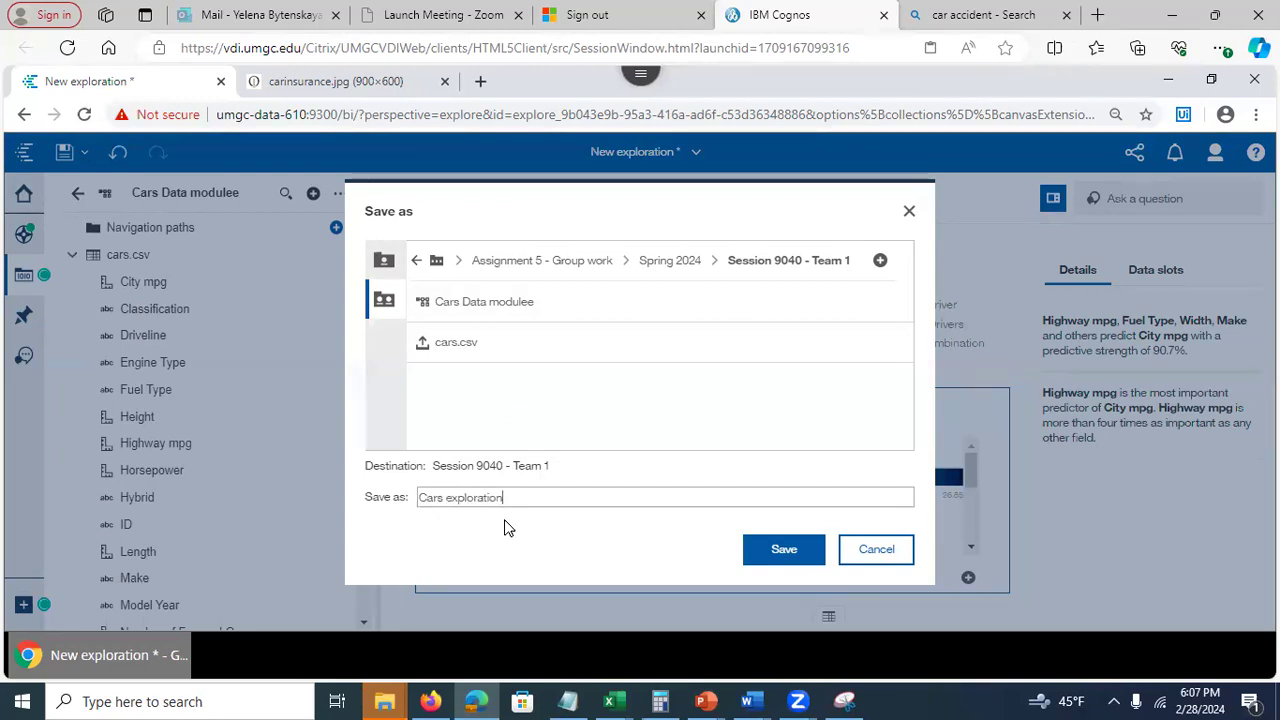
click(778, 548)
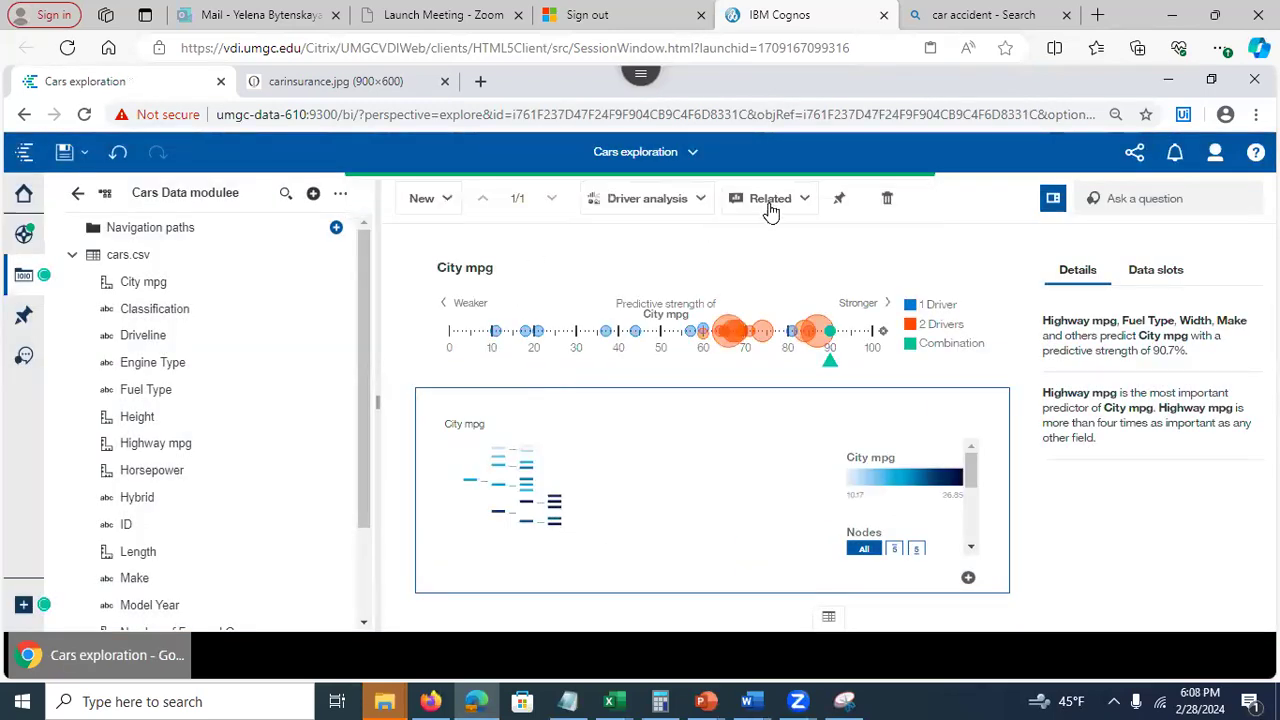
Step: Close Cars exploration and step Team content back up to its top-level folders
click(693, 156)
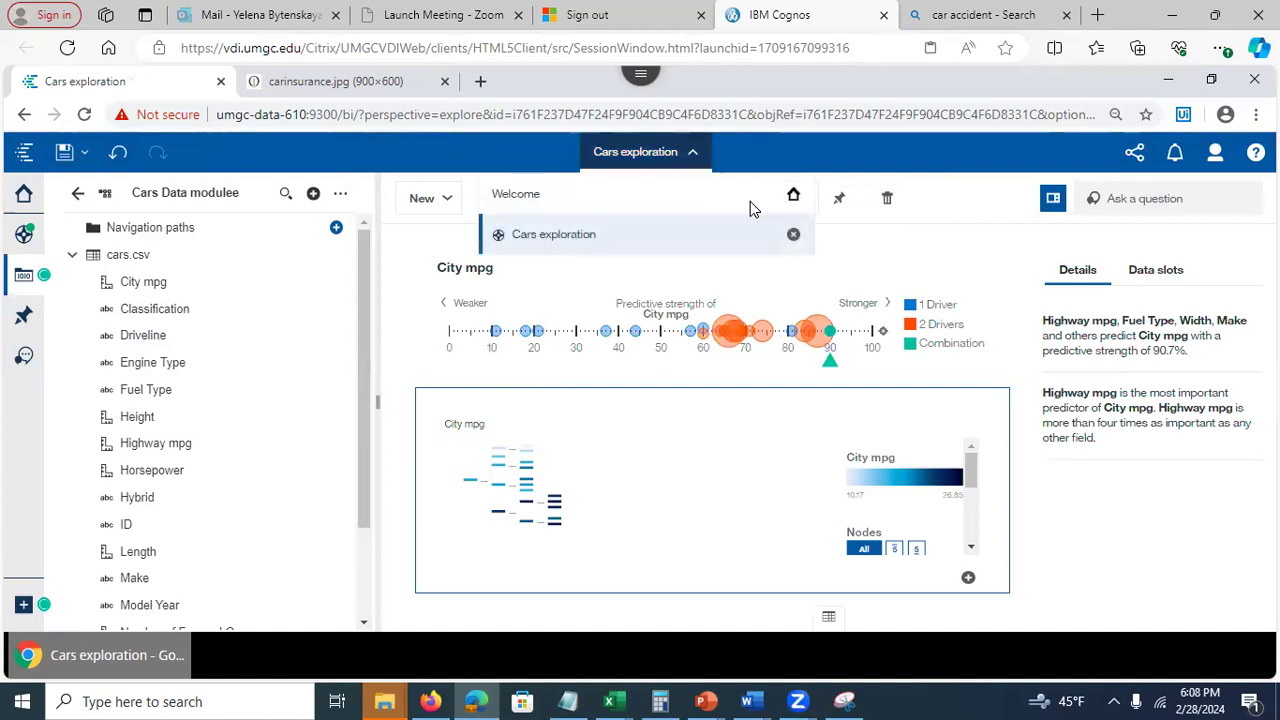
click(794, 236)
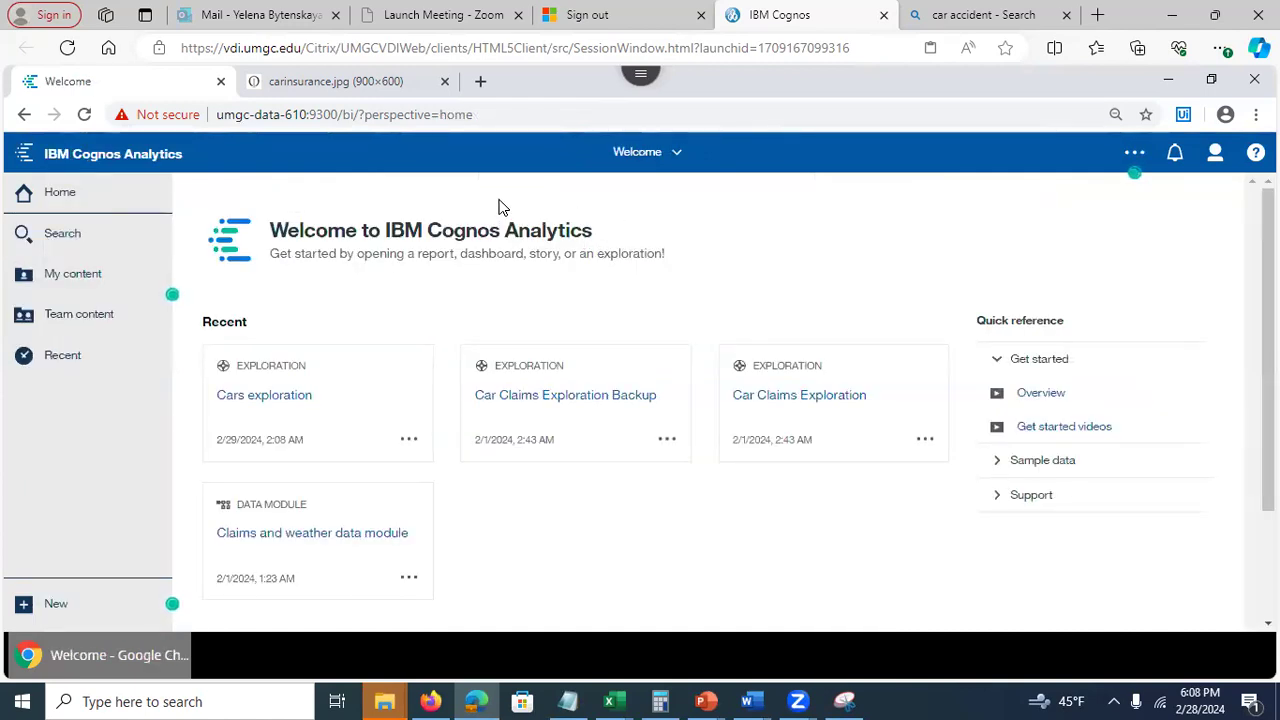
click(78, 318)
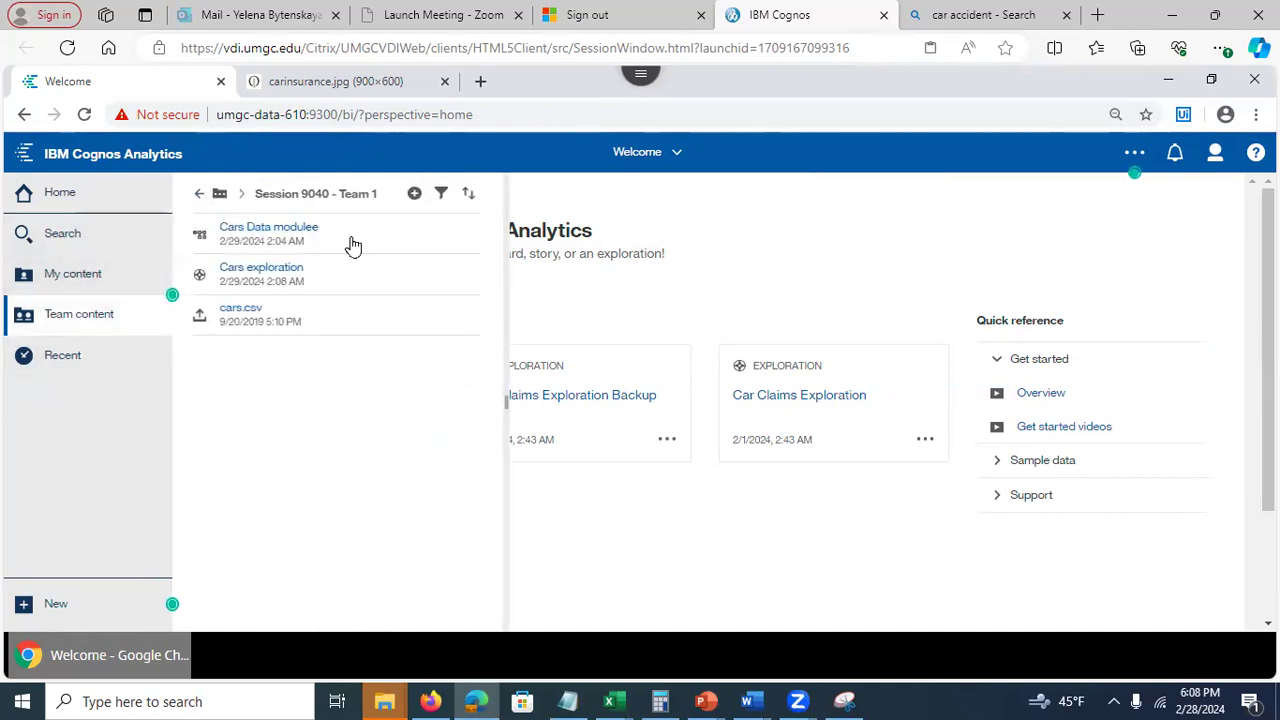
click(197, 195)
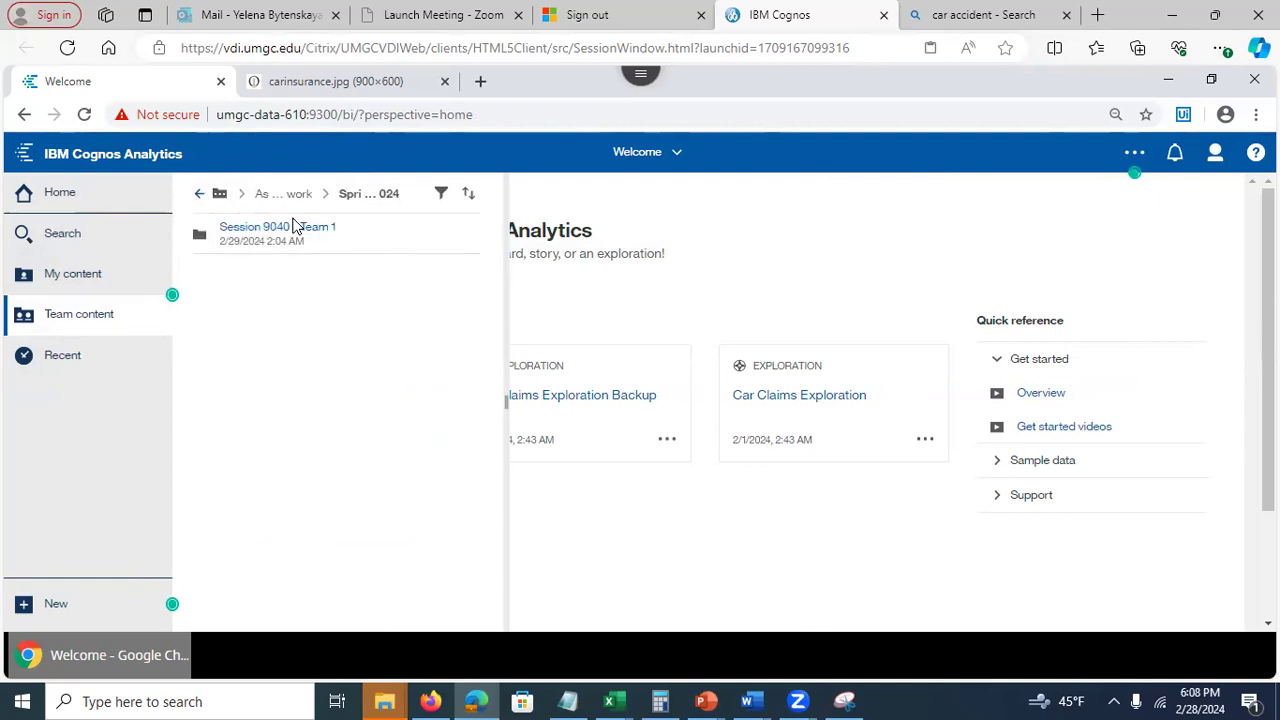
click(199, 197)
click(200, 197)
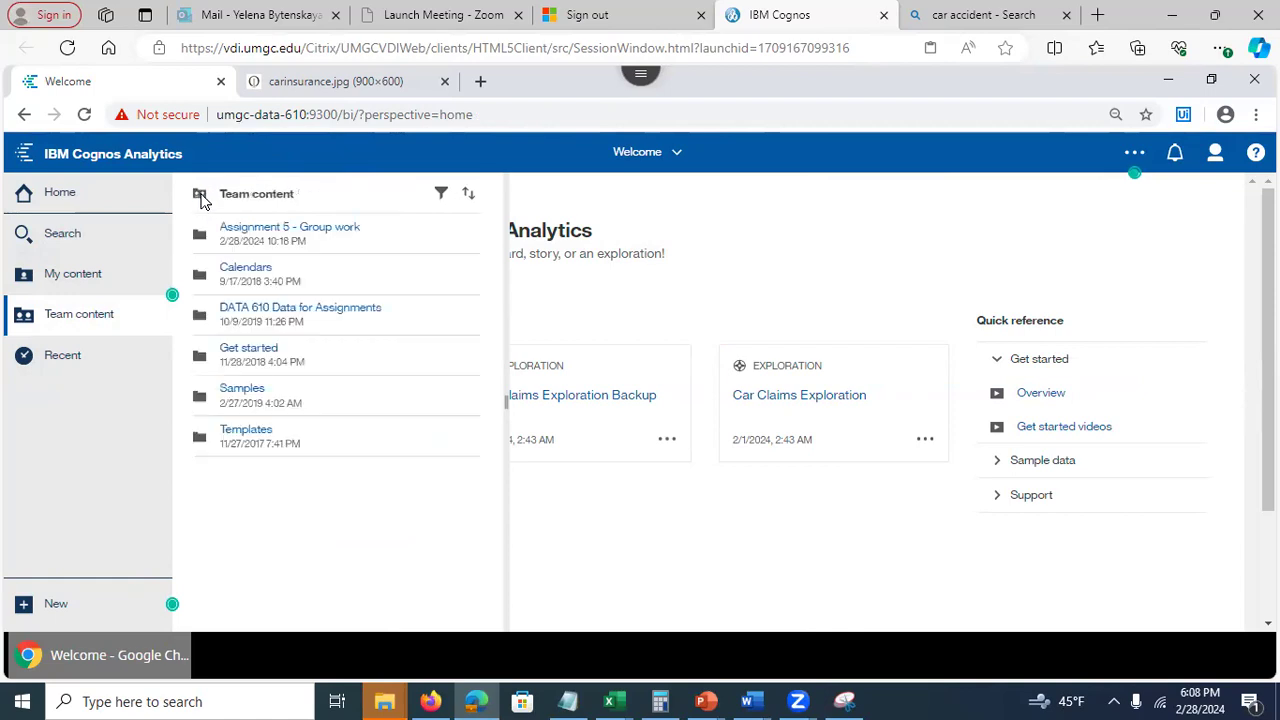
Step: Sign out, then sign back in with the teammate's User ID and password
click(1215, 153)
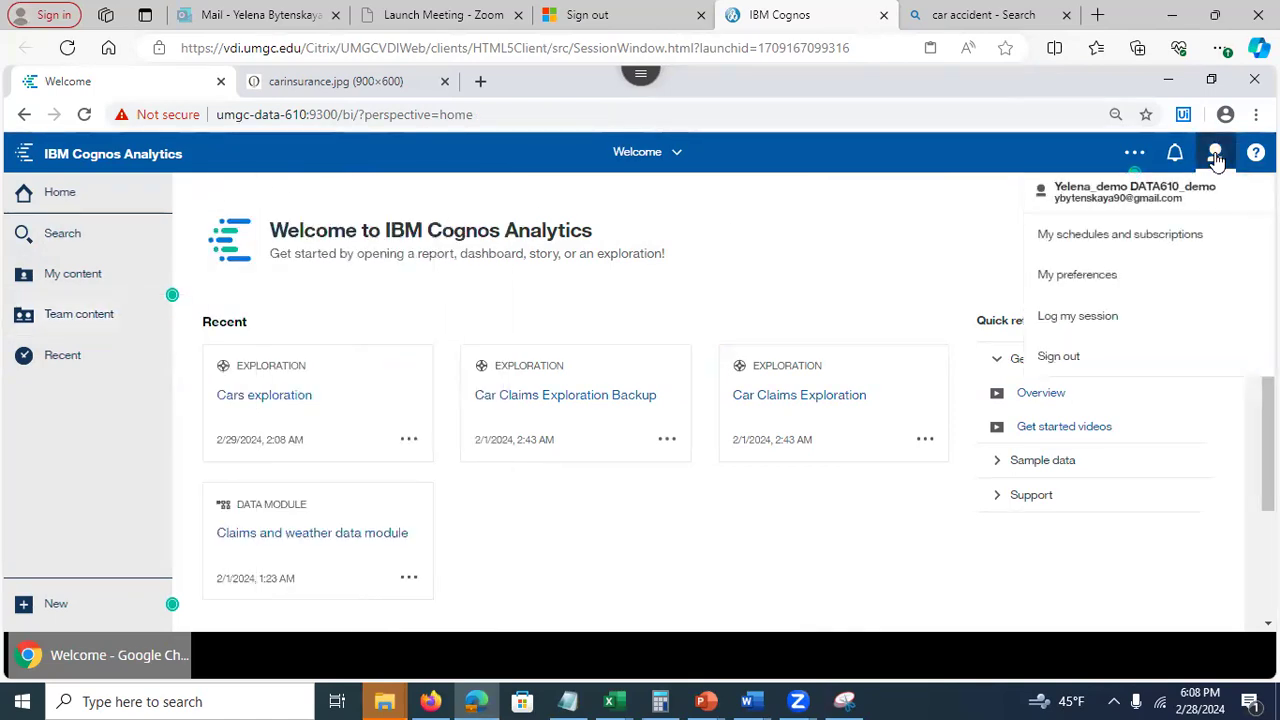
click(1062, 358)
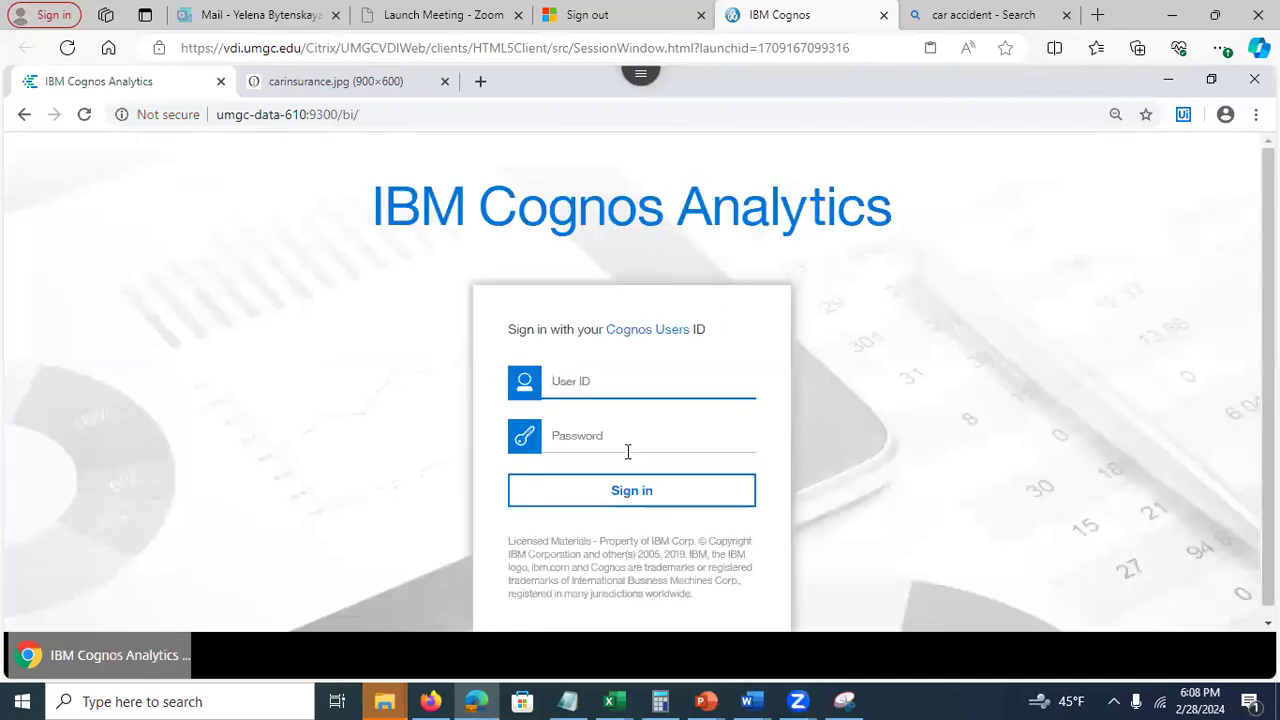
text(demo2)
click(600, 434)
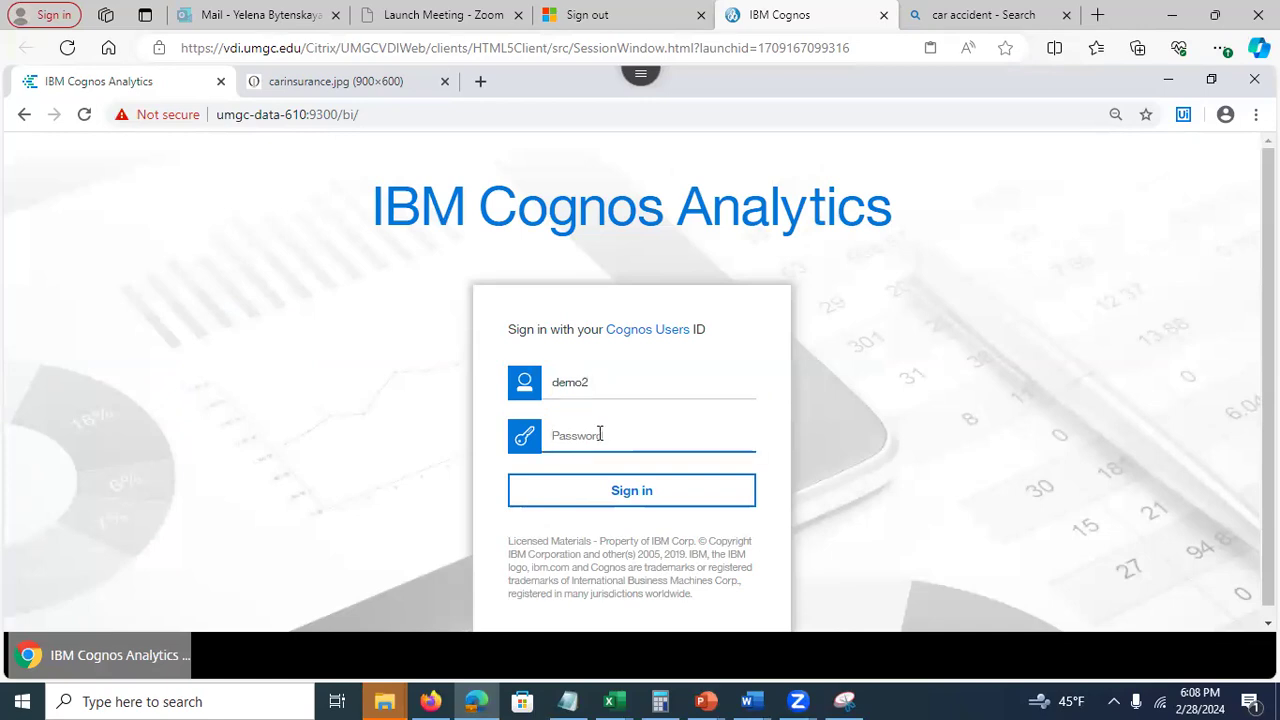
text(••••••••)
click(600, 491)
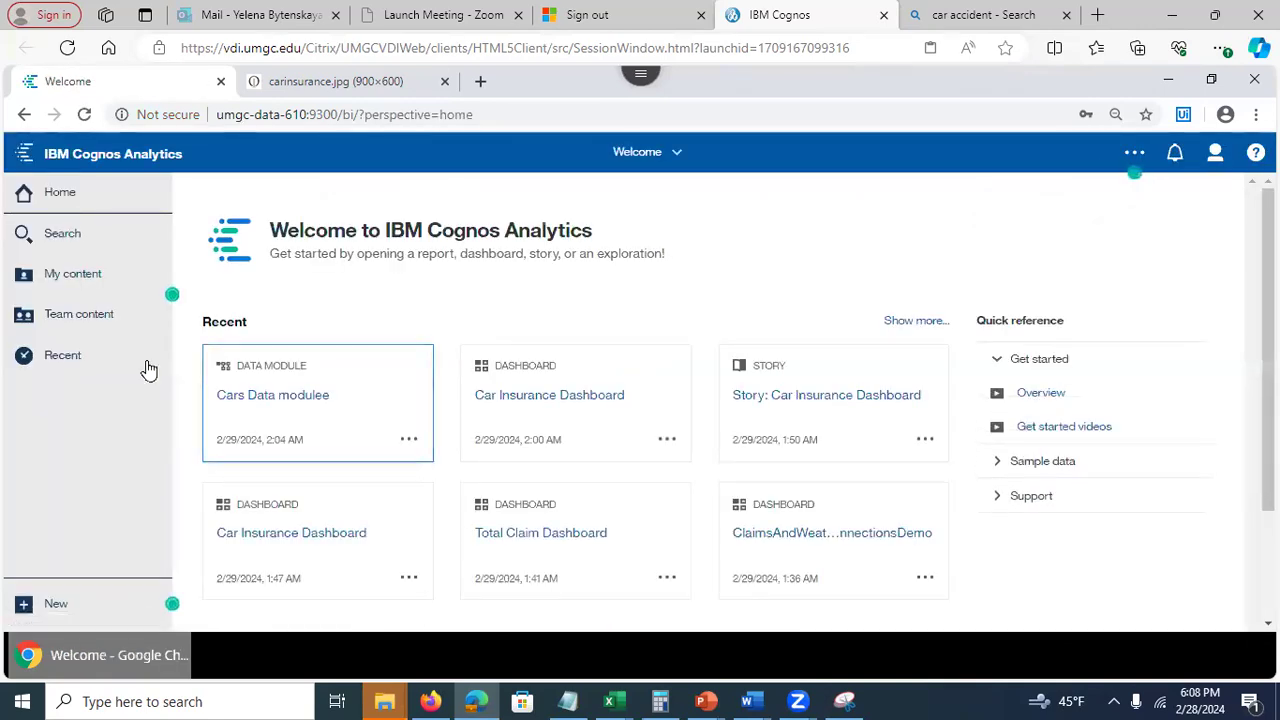
Step: Browse to Session 9040 - Team 1 to verify its three items, then switch to the Cognos analytics Session 2 slides
click(82, 318)
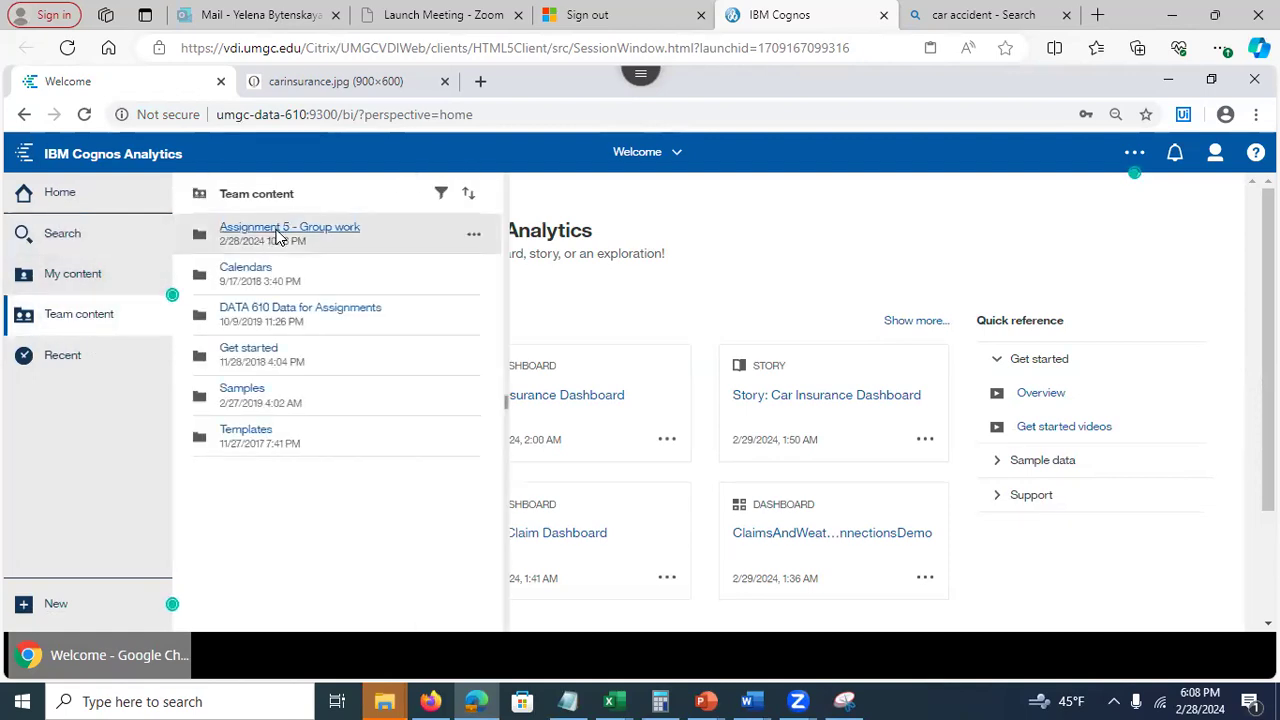
click(273, 236)
click(248, 237)
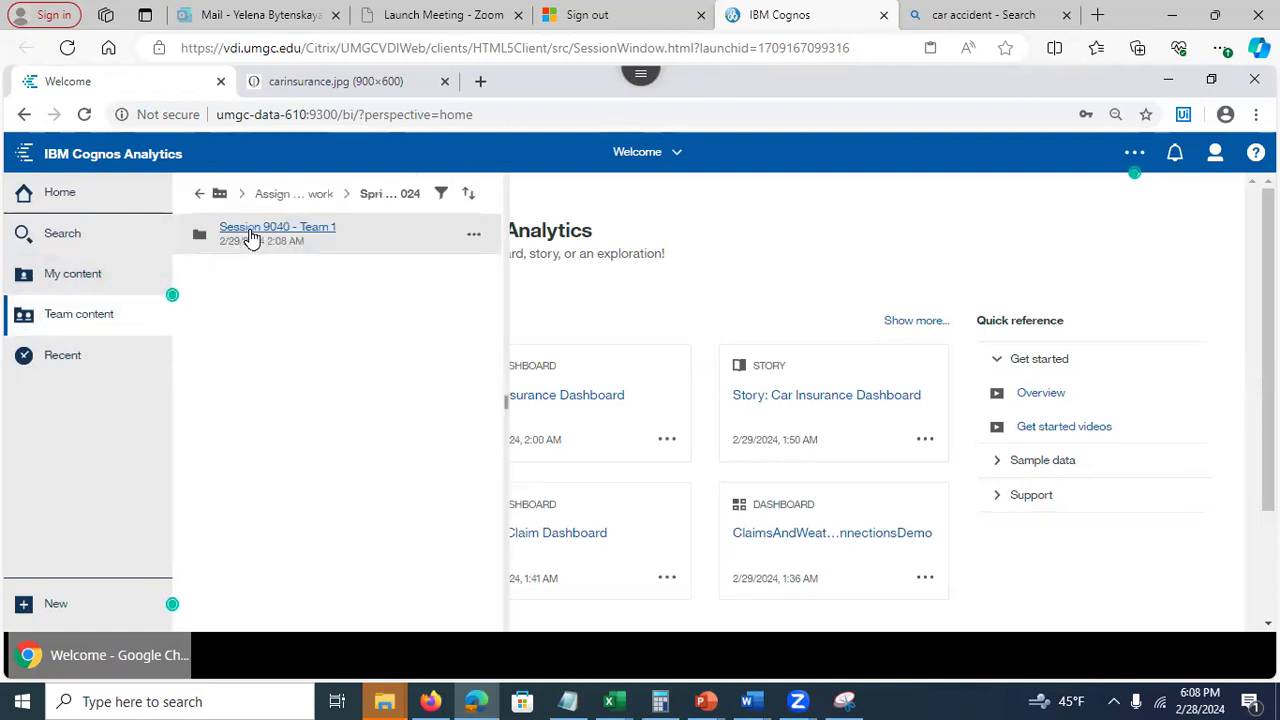
click(303, 235)
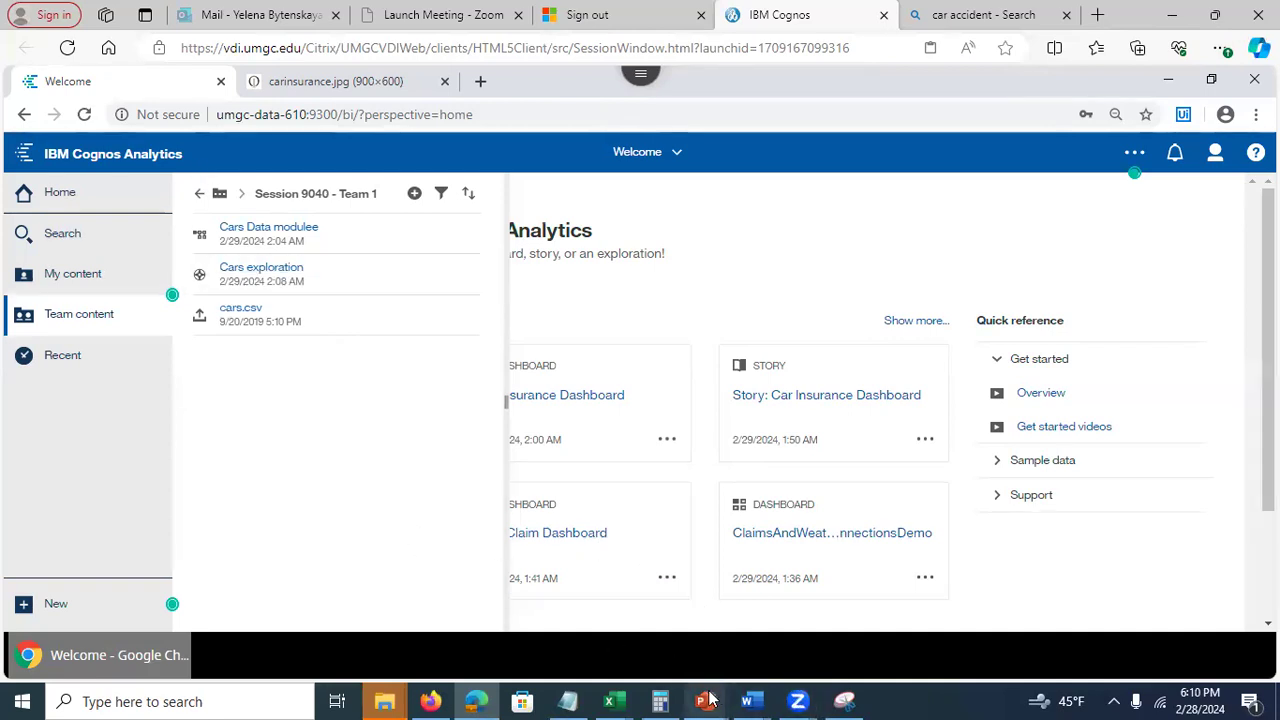
mouse_move(708, 700)
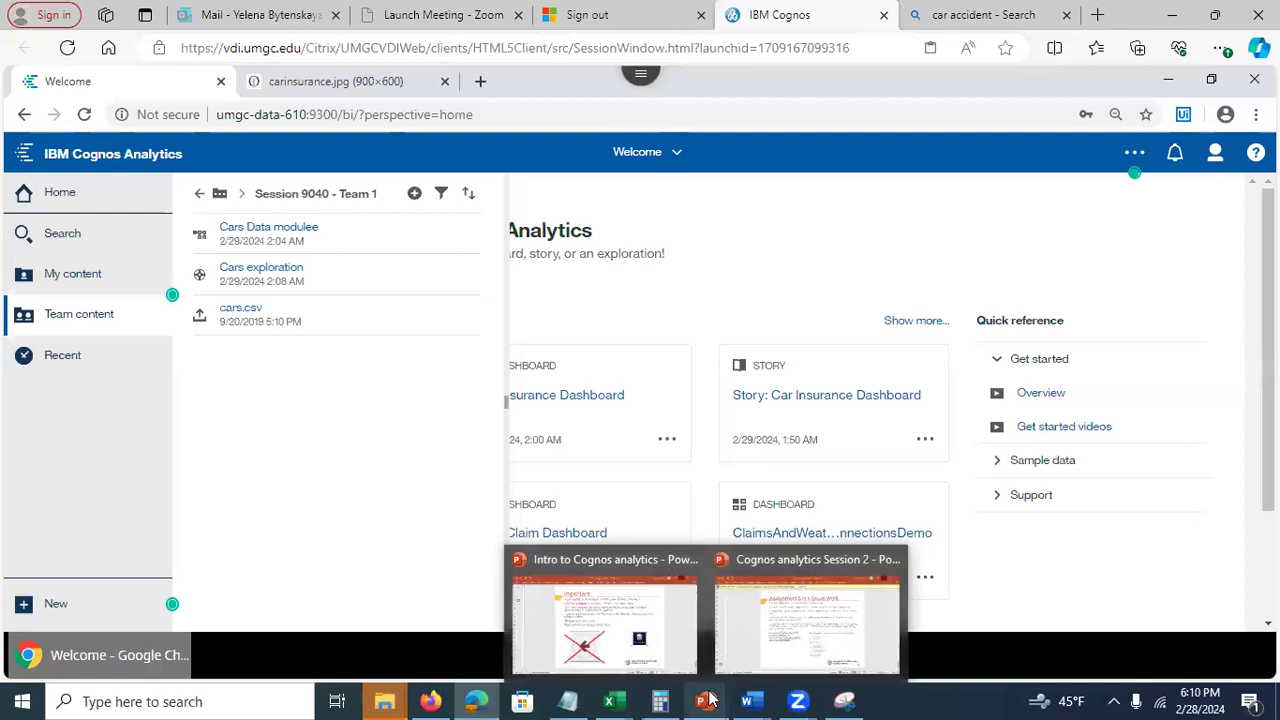
click(812, 641)
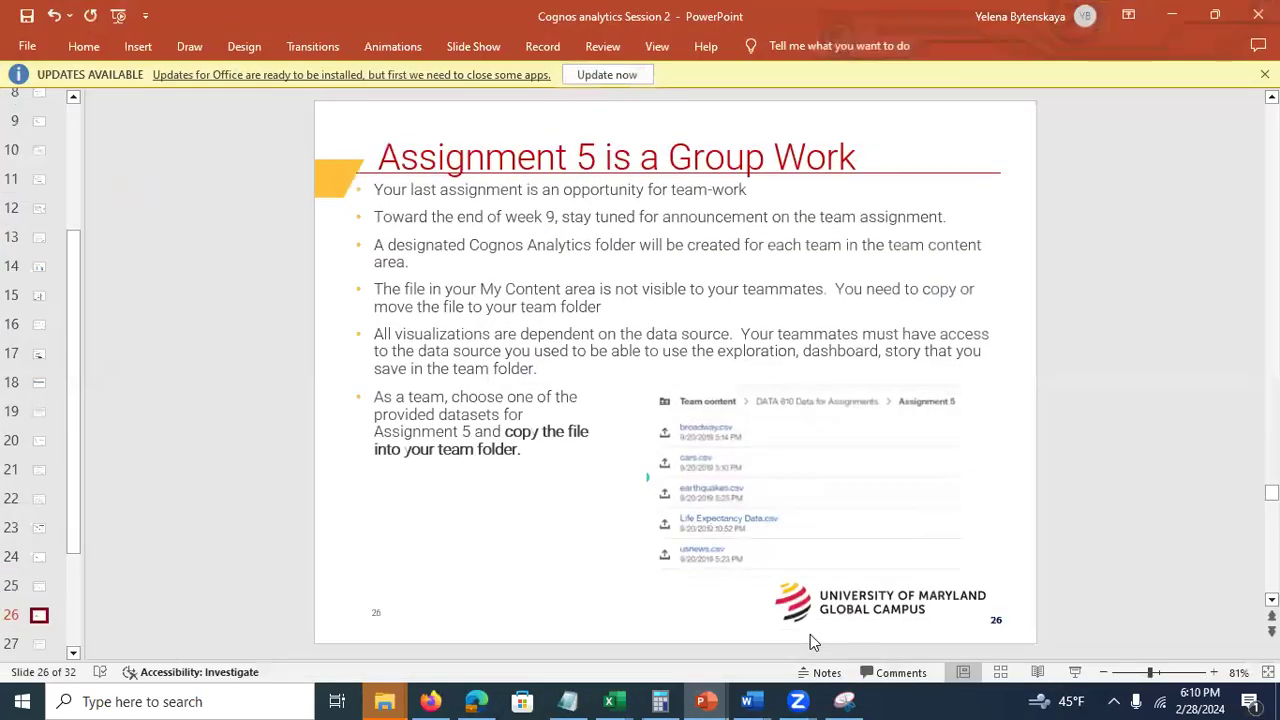
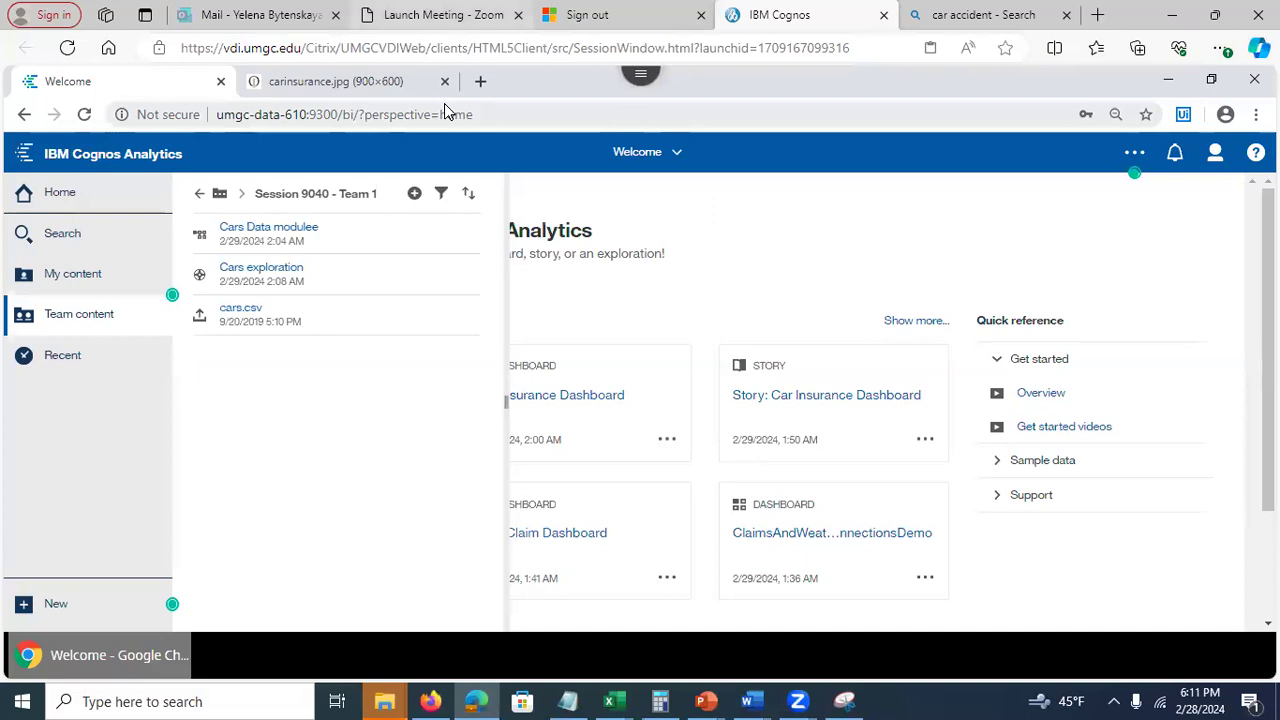
Step: Leave the Session 9040 - Team 1 folder and switch to the Zoom meeting launch page
click(444, 15)
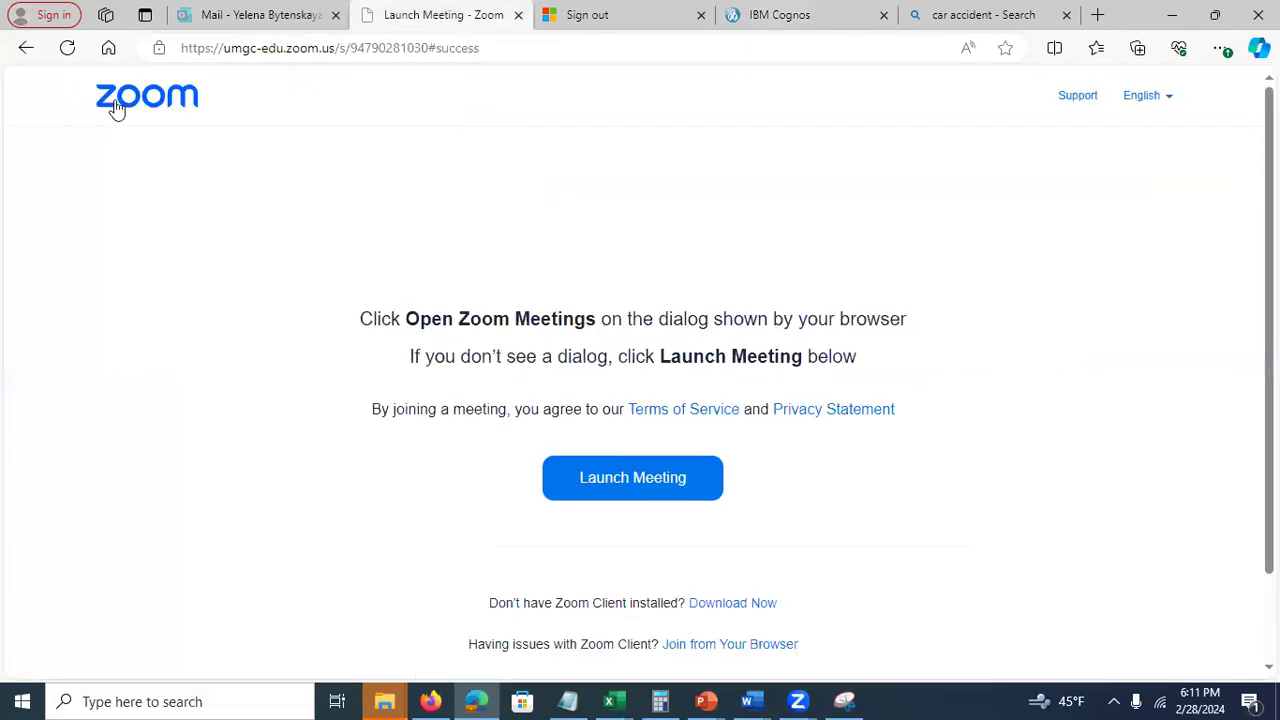
Step: Sign in to the university Zoom account and list upcoming meetings, starting with the assignment 3 help session
click(145, 113)
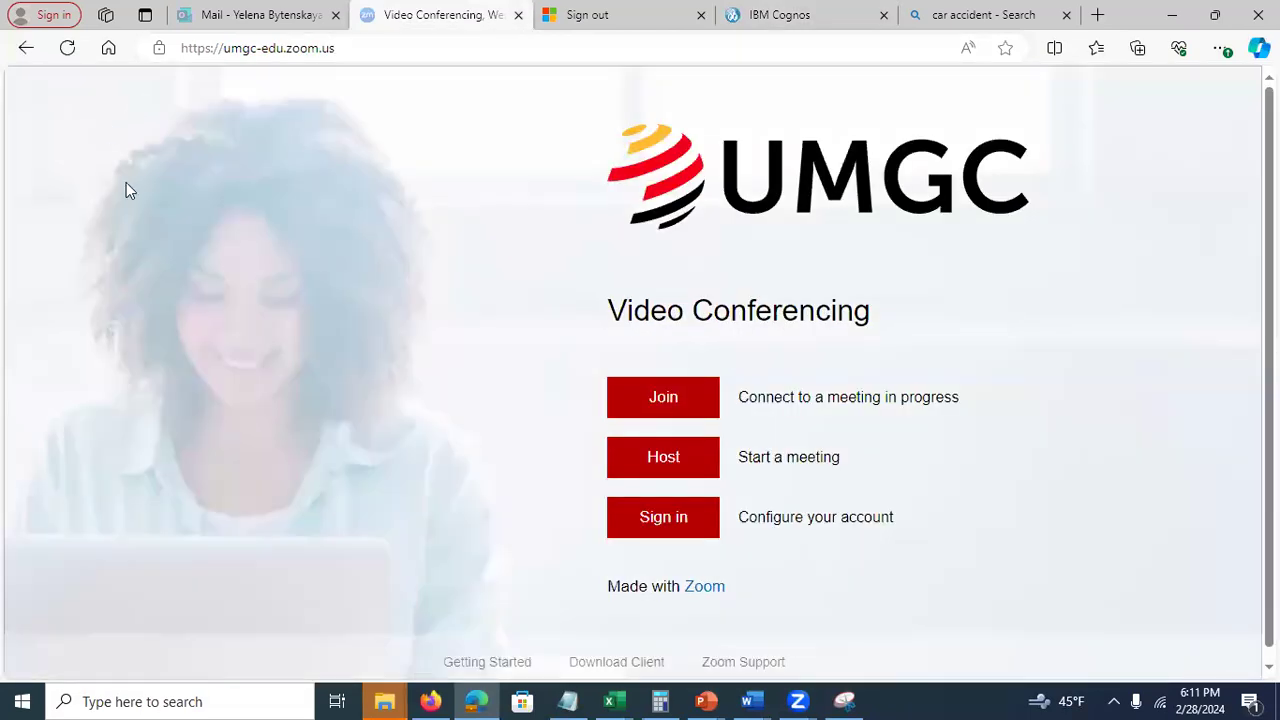
click(655, 528)
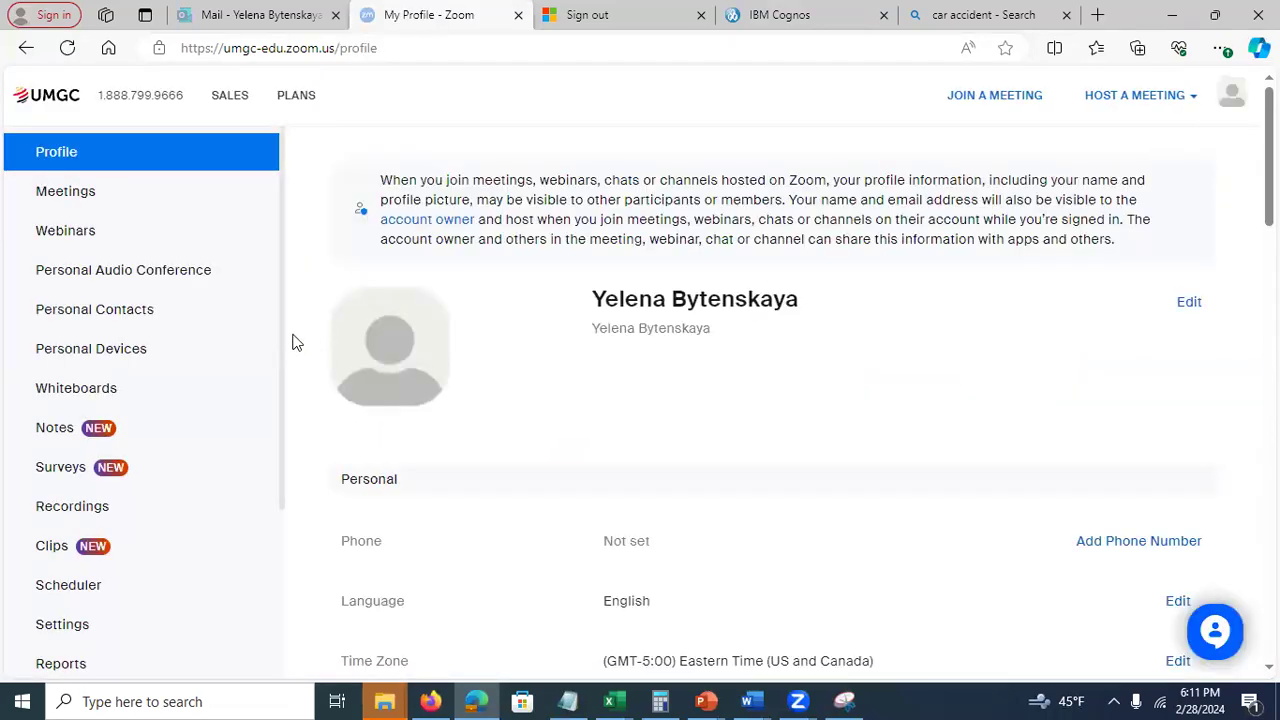
click(82, 201)
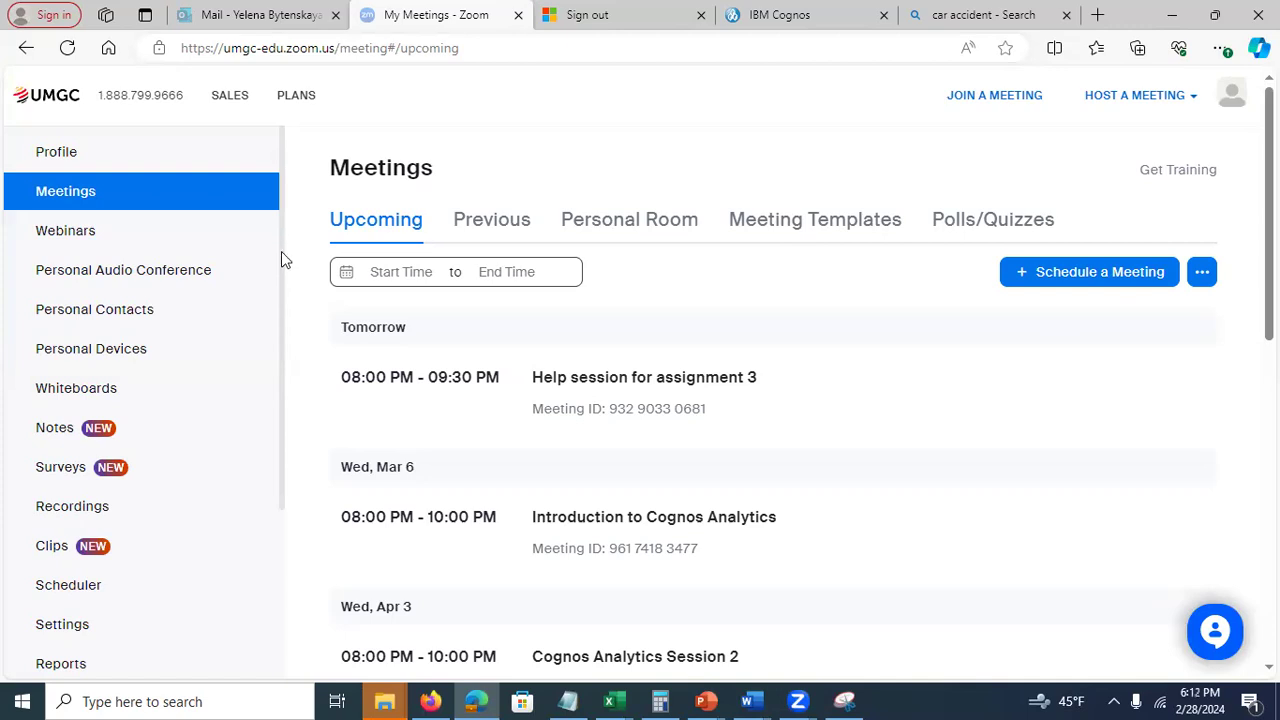
scroll(281, 260, down, 1)
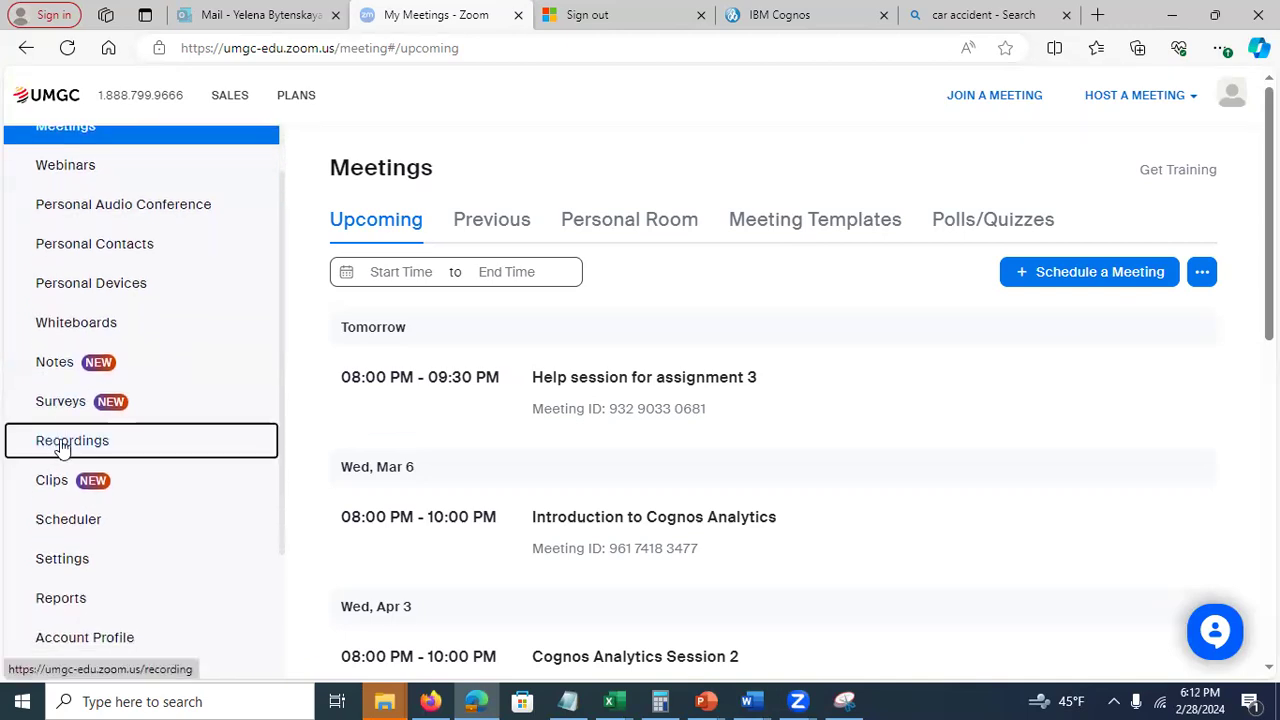
Step: Show the Cloud Recordings list, with Cognos Analytics Session 2 still processing
click(61, 449)
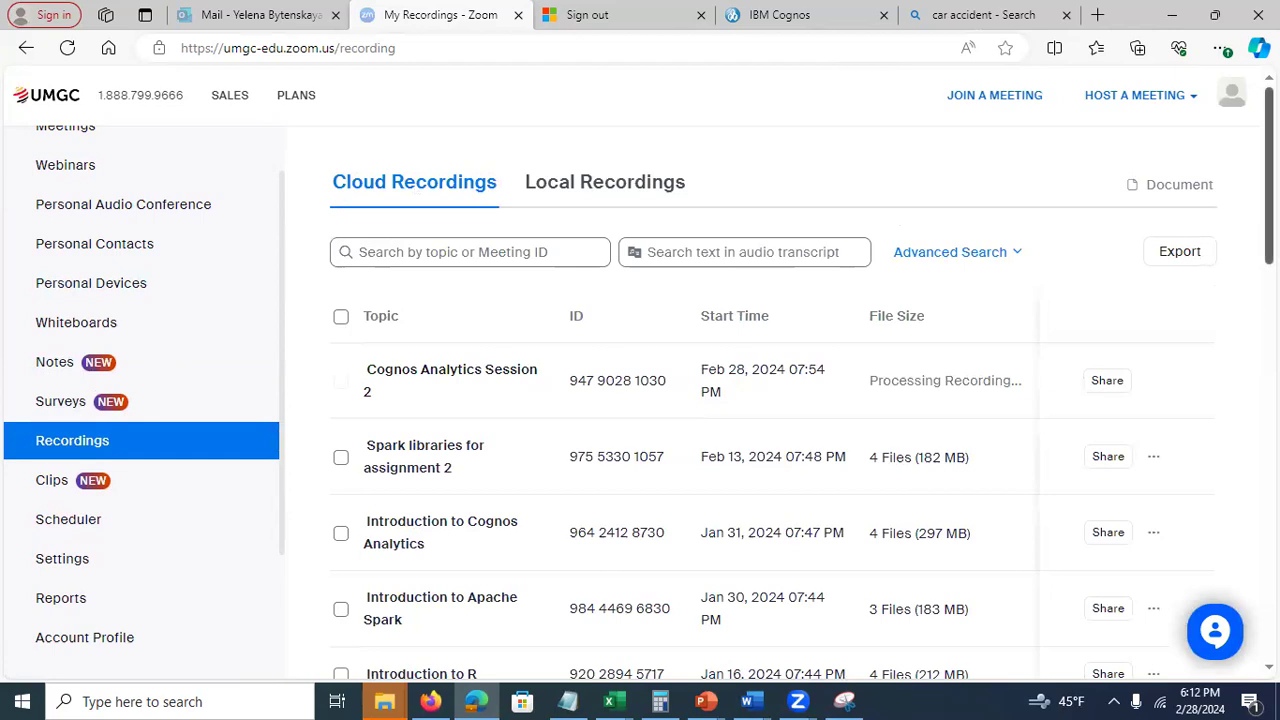
scroll(772, 400, down, 1)
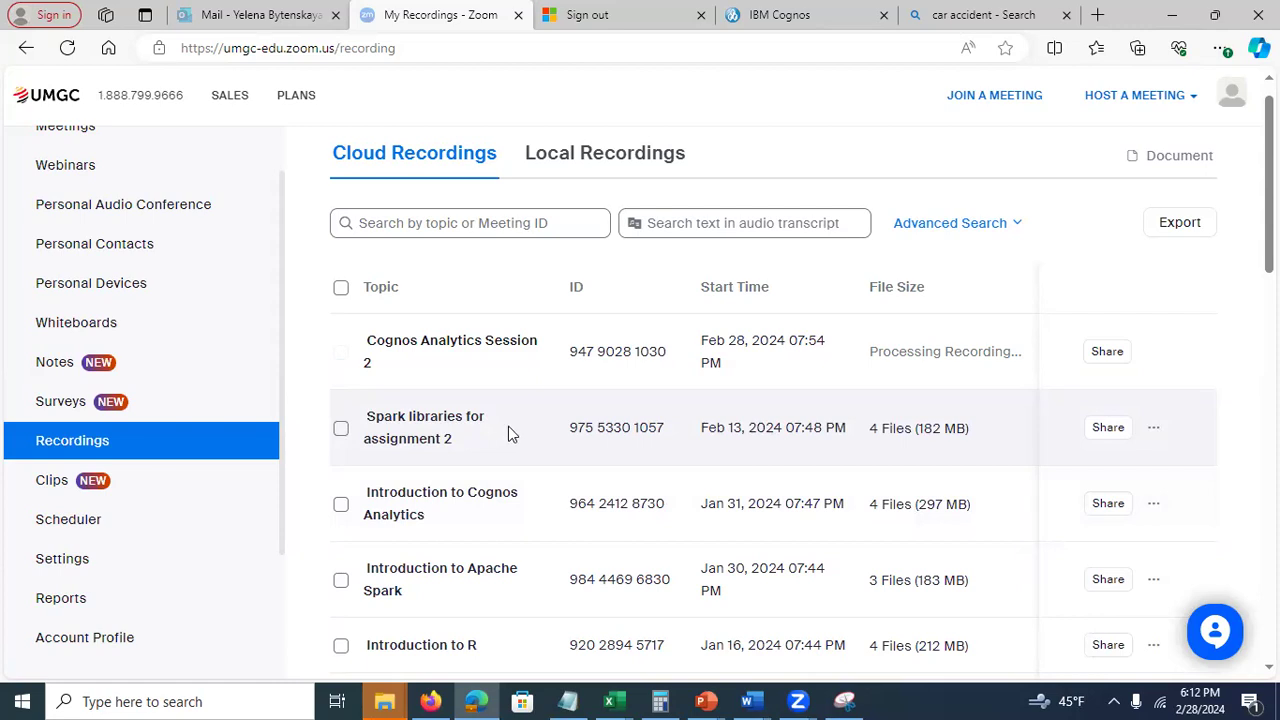
Step: Open the Spark libraries for assignment 2 recording's share link and reveal its passcode
click(1153, 428)
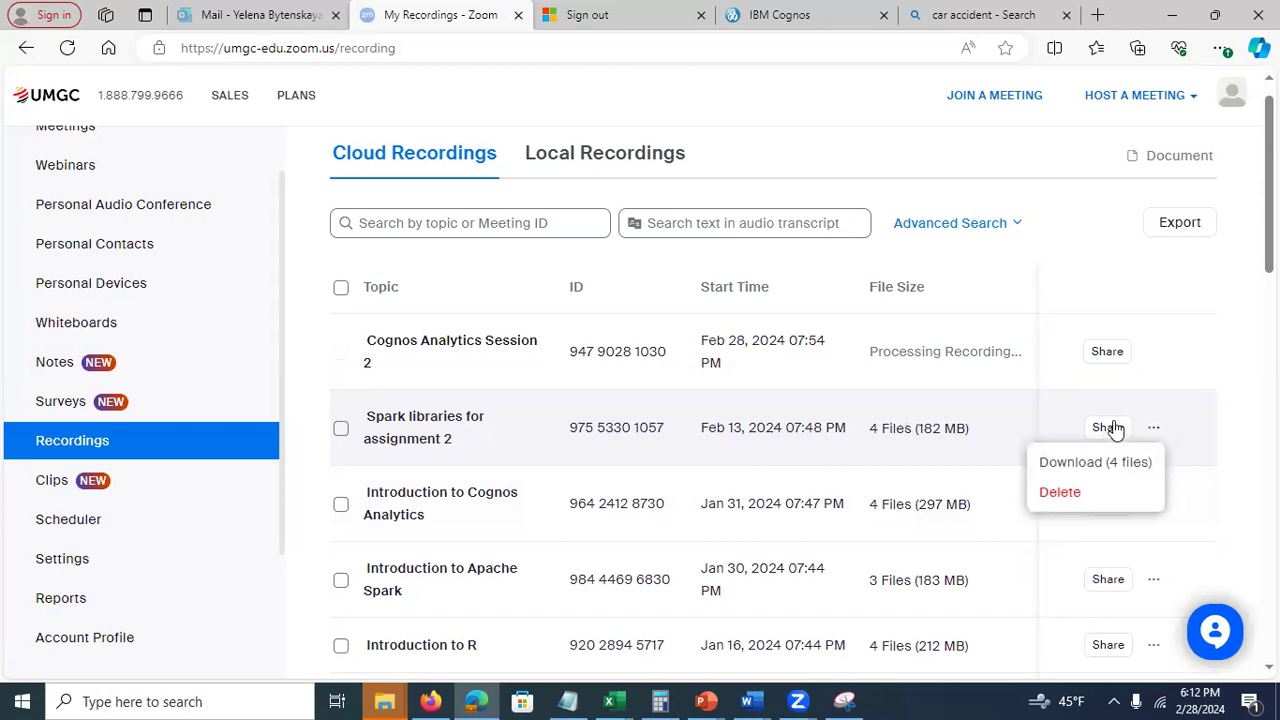
click(1106, 430)
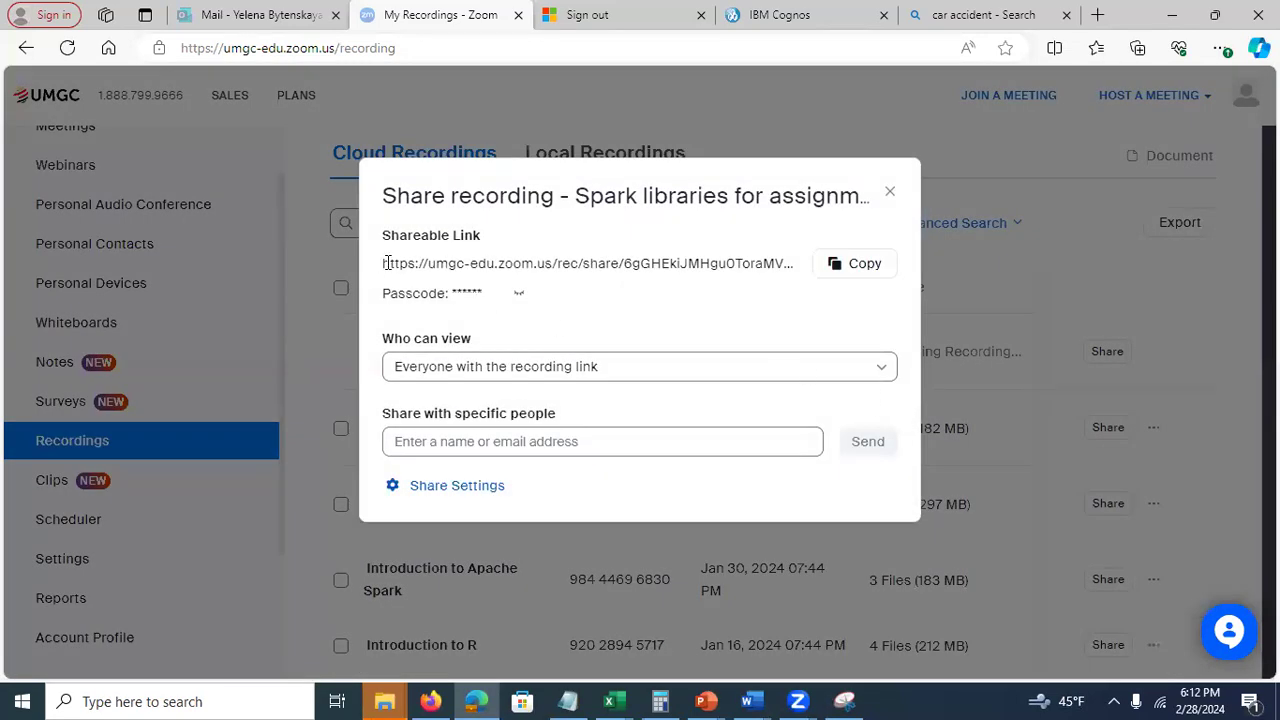
drag(382, 262, 786, 262)
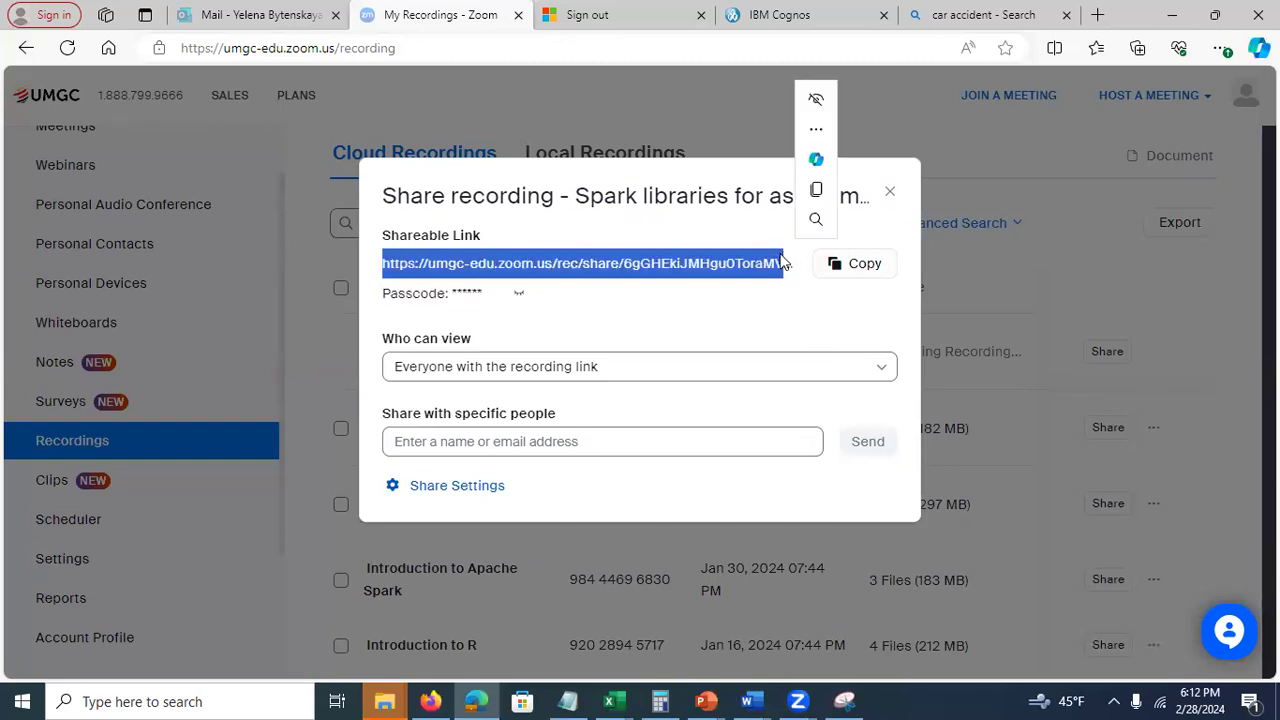
click(491, 302)
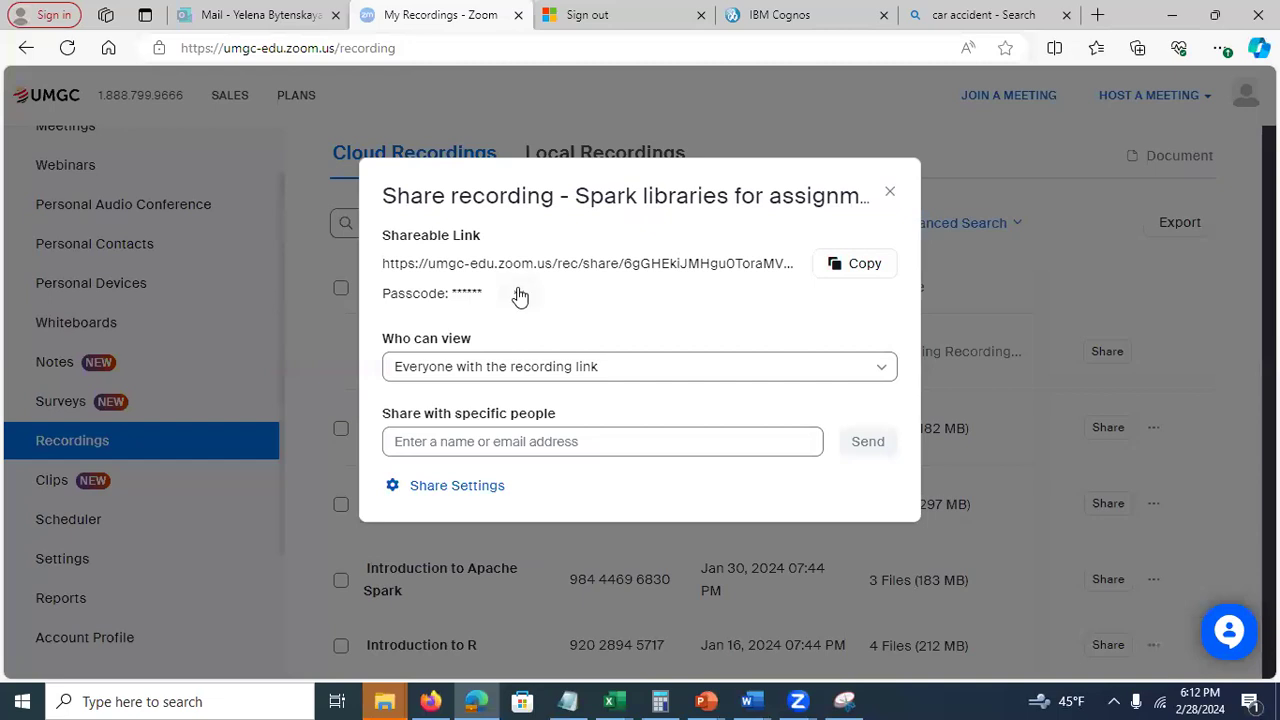
click(518, 298)
Step: Close the Share recording dialog and go back to the Session 9040 - Team 1 folder in Cognos
click(892, 197)
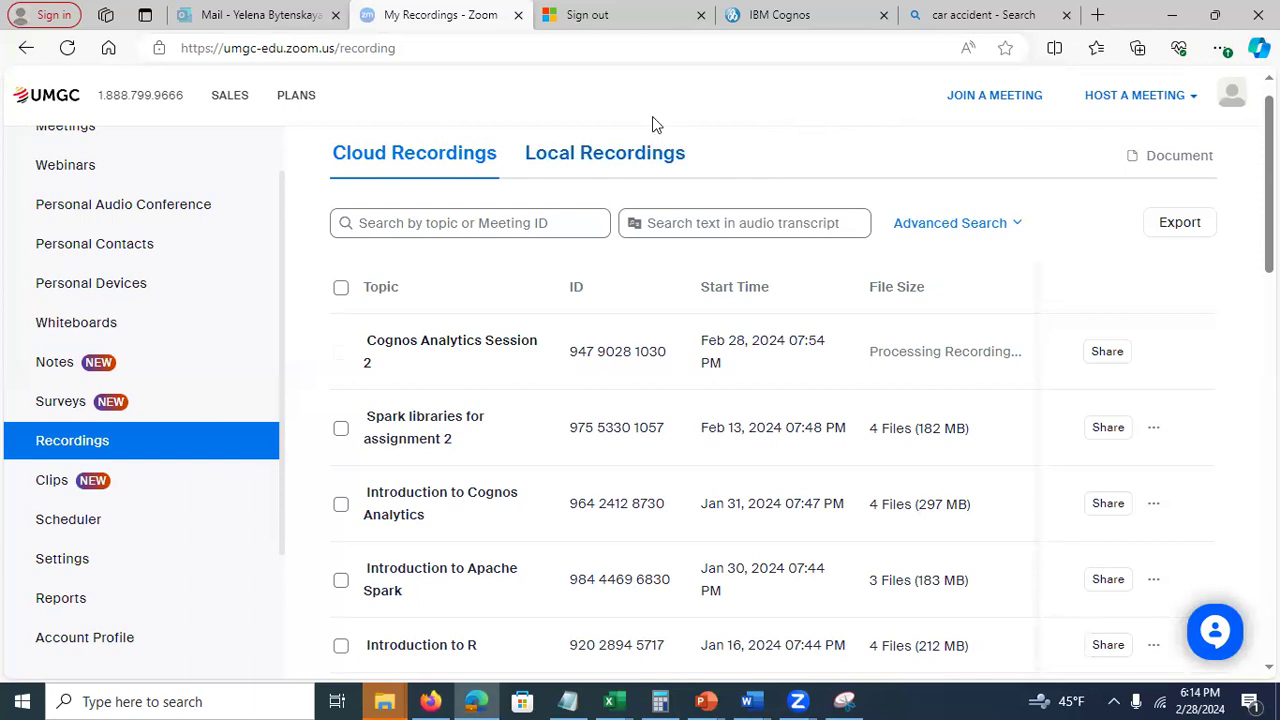
mouse_move(757, 35)
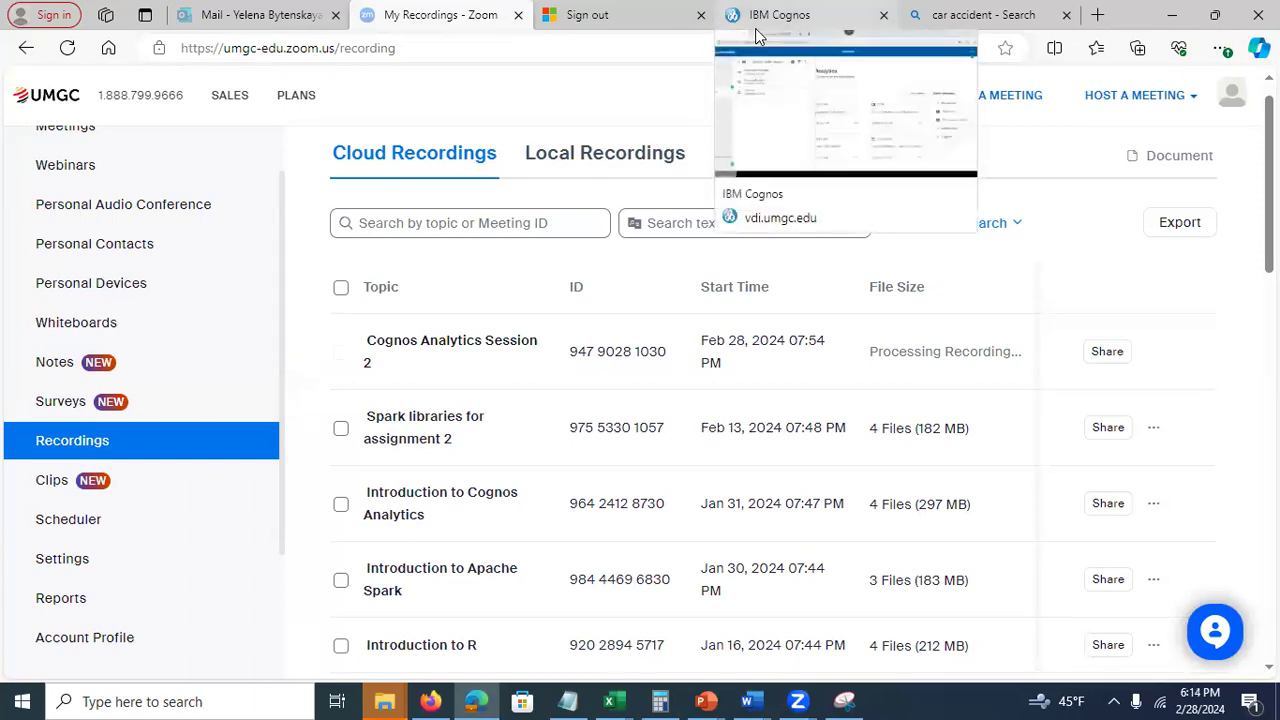
click(755, 28)
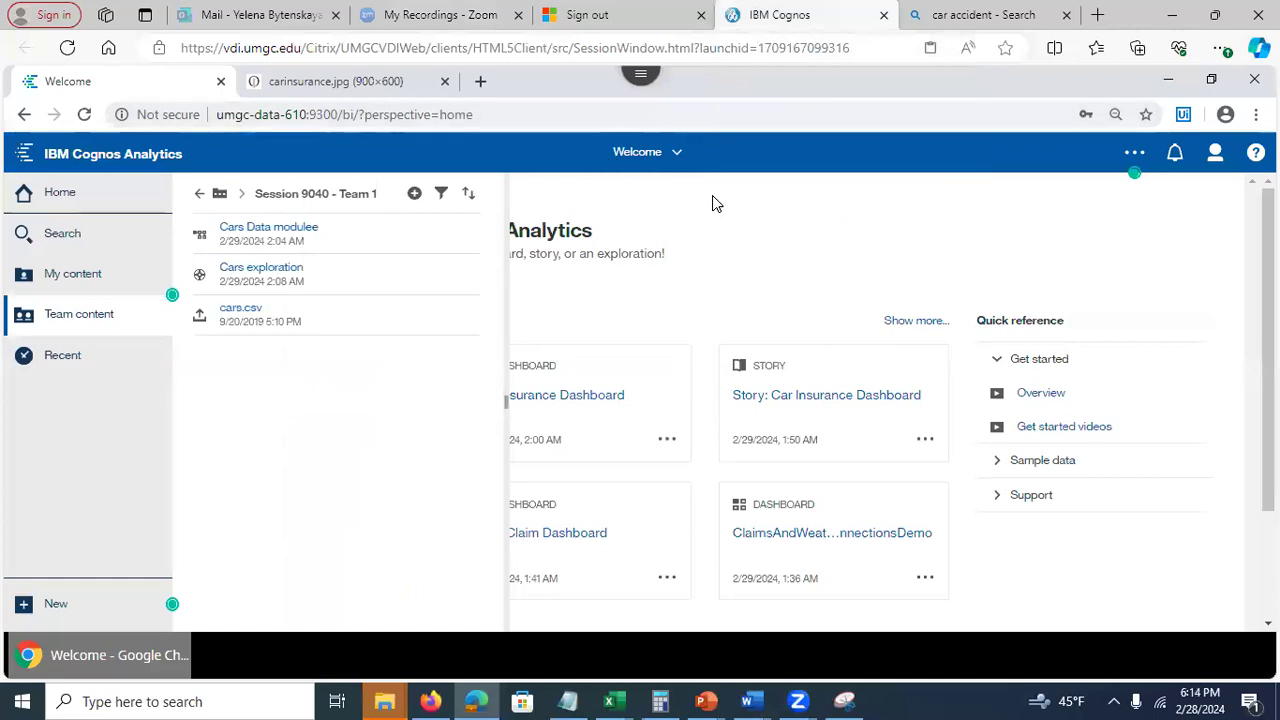